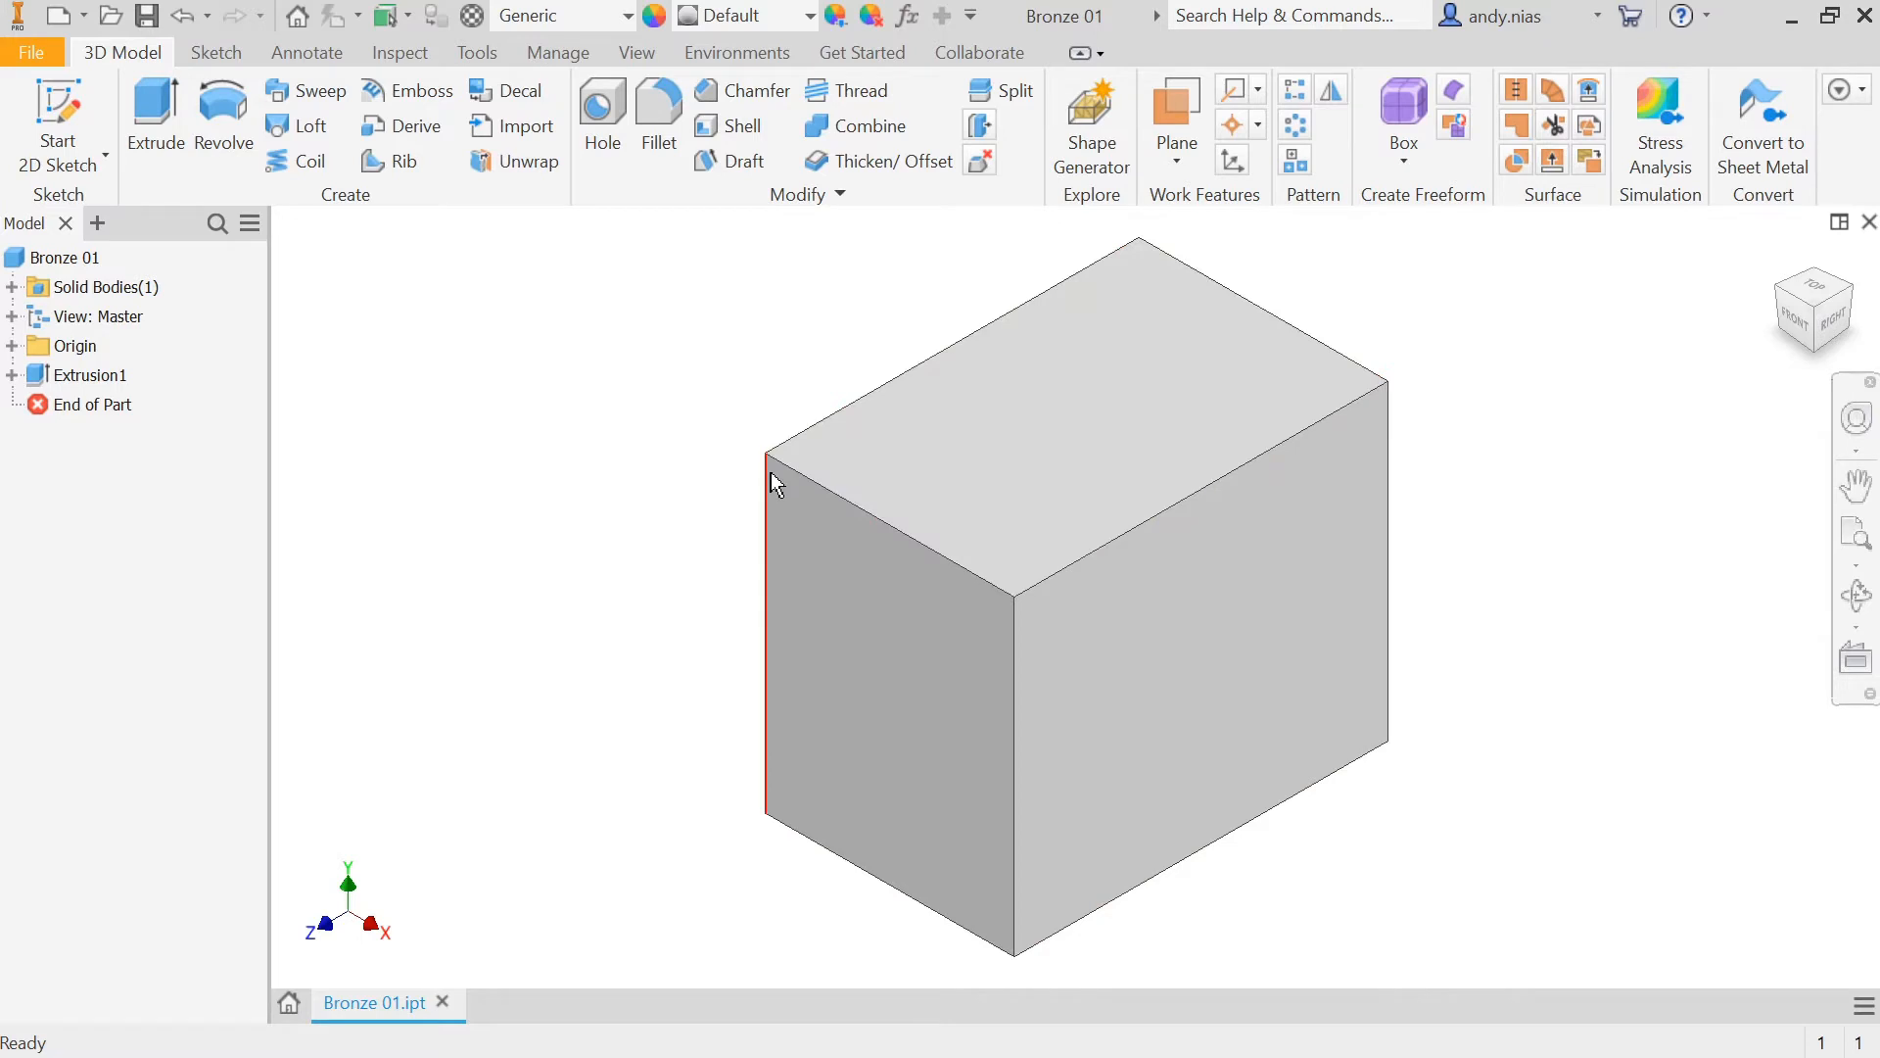
Step: Create a new part file from the Metric template Standard (mm).ipt
left_click(61, 13)
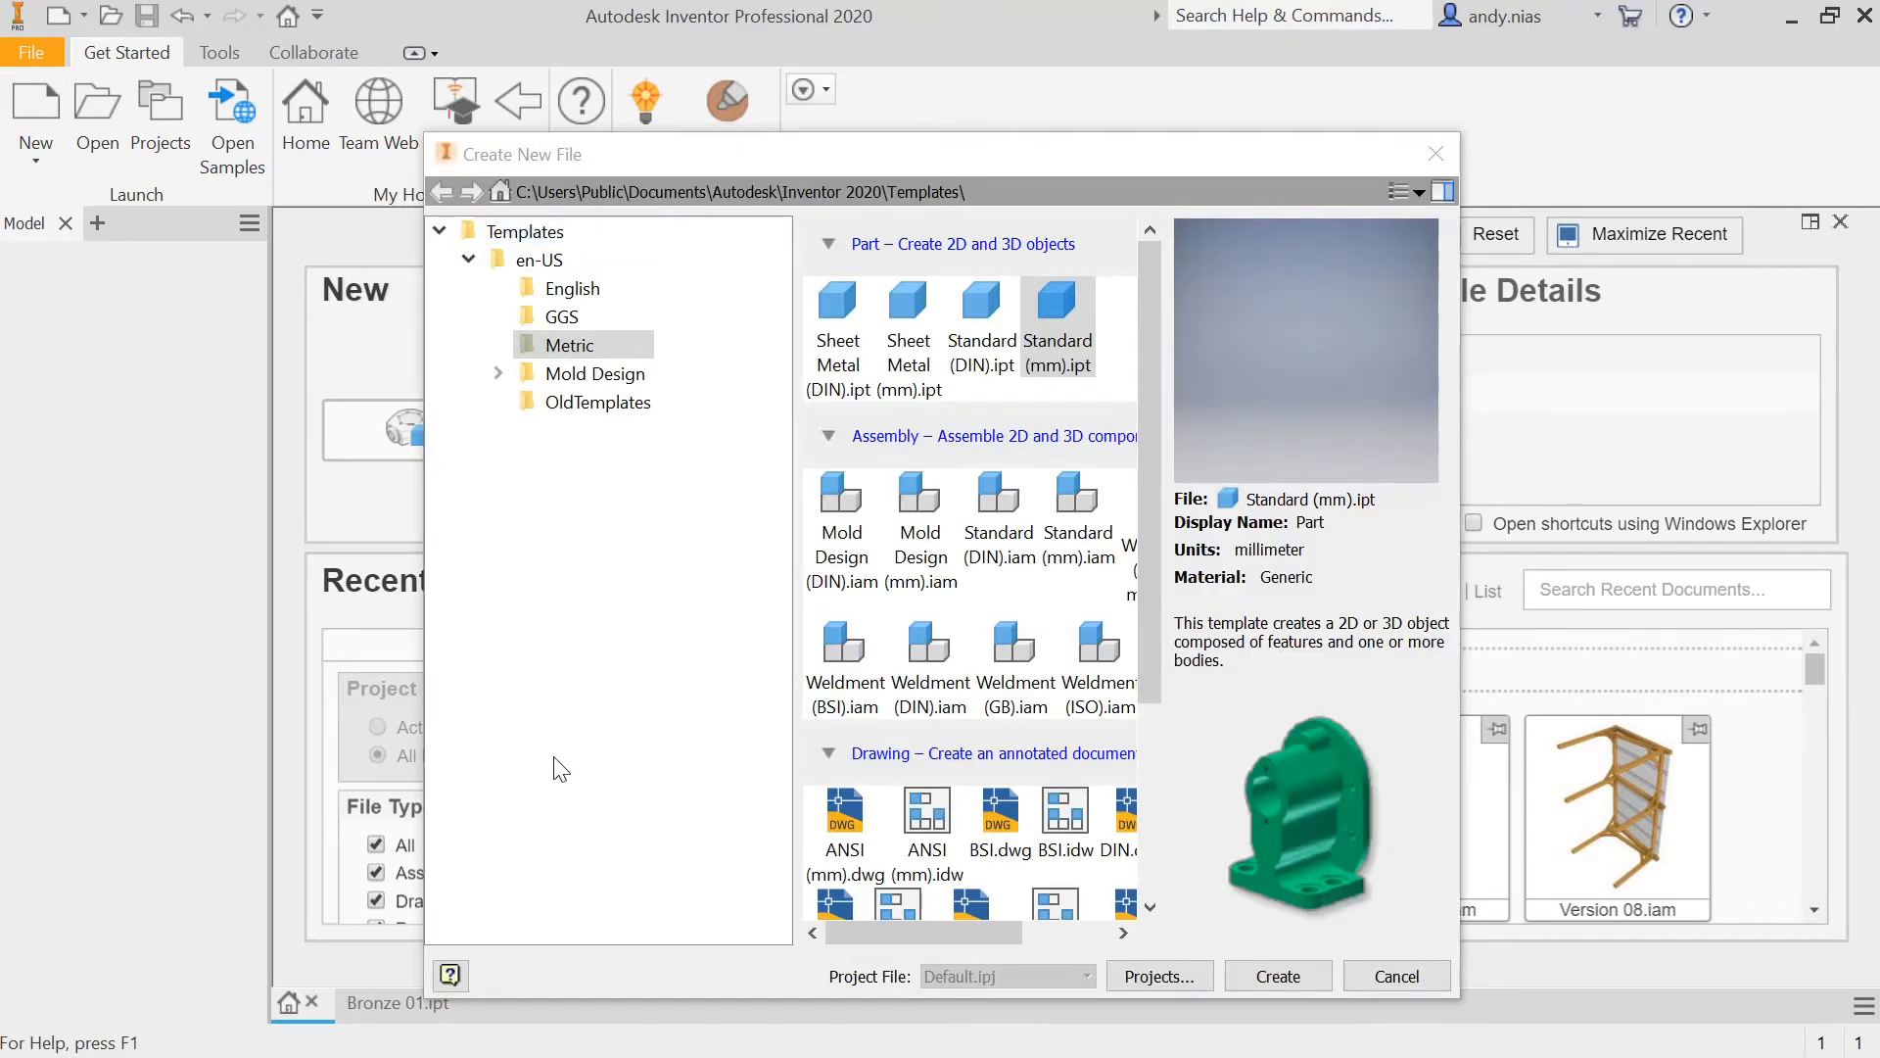
left_click(469, 260)
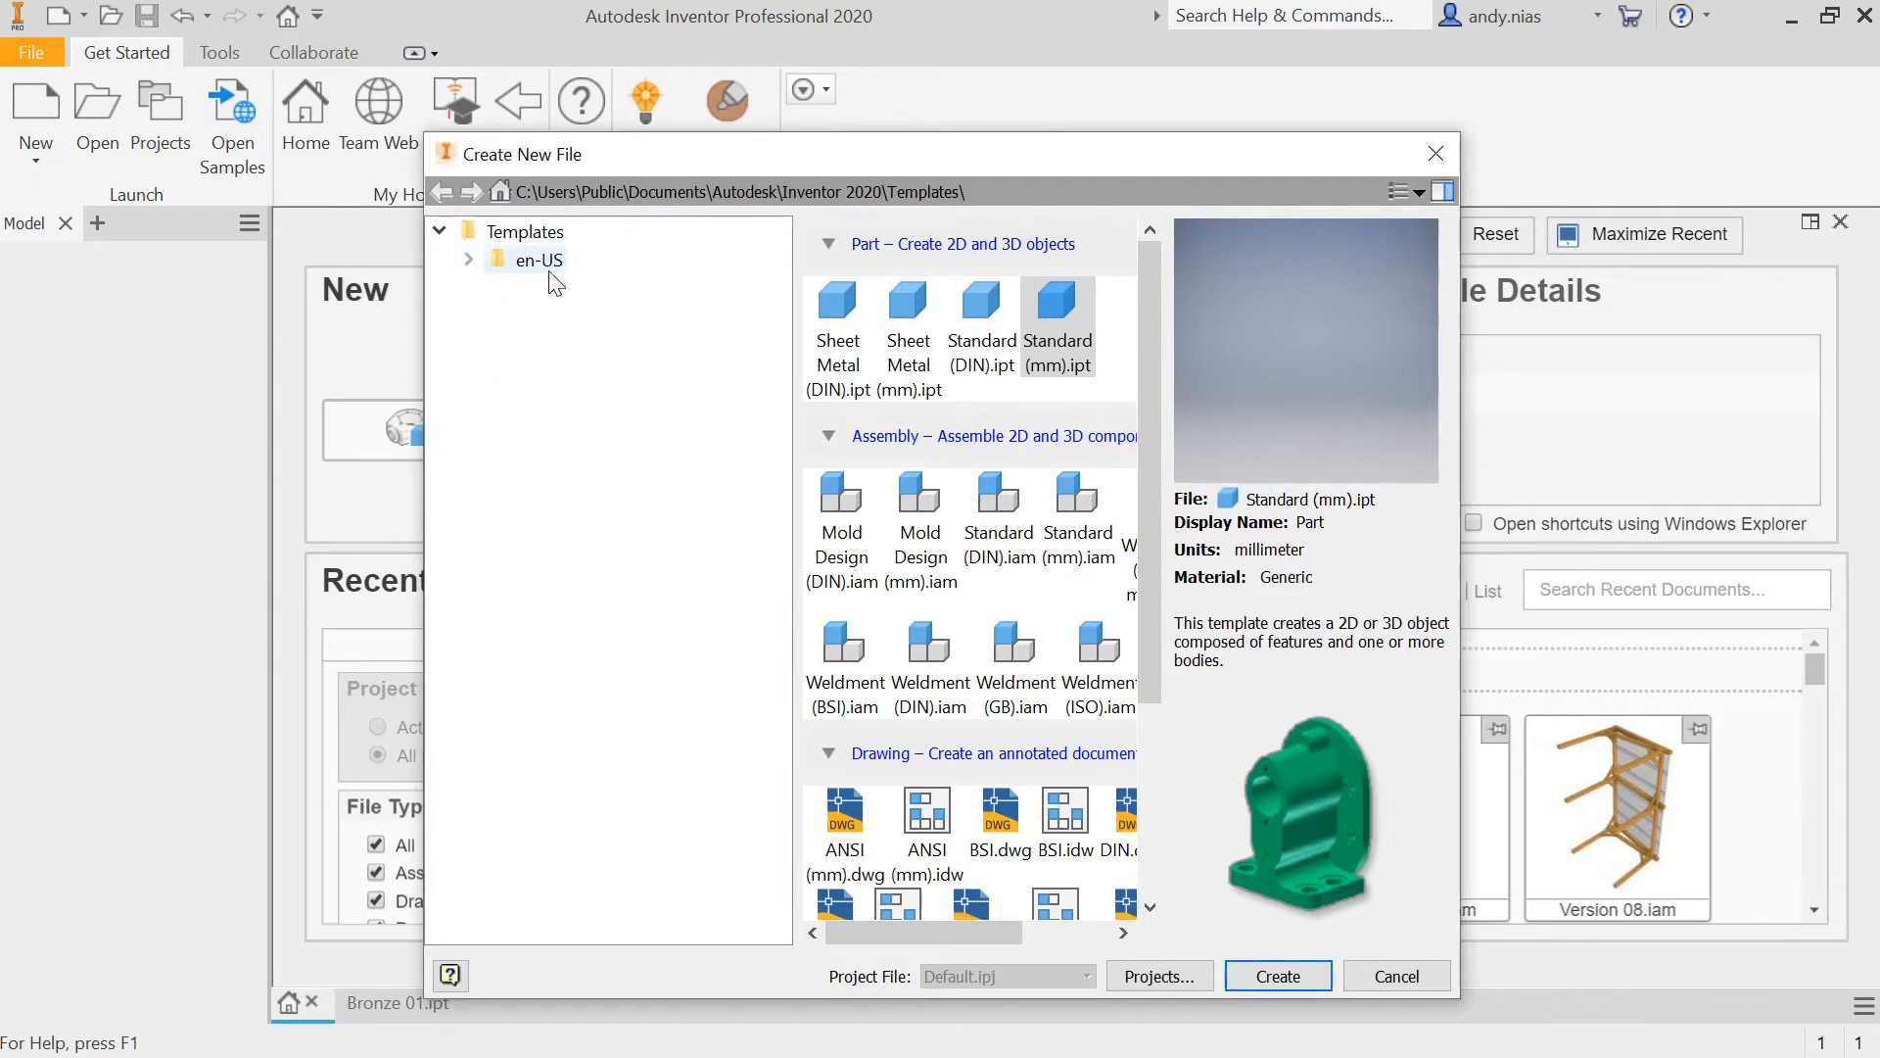
left_click(469, 260)
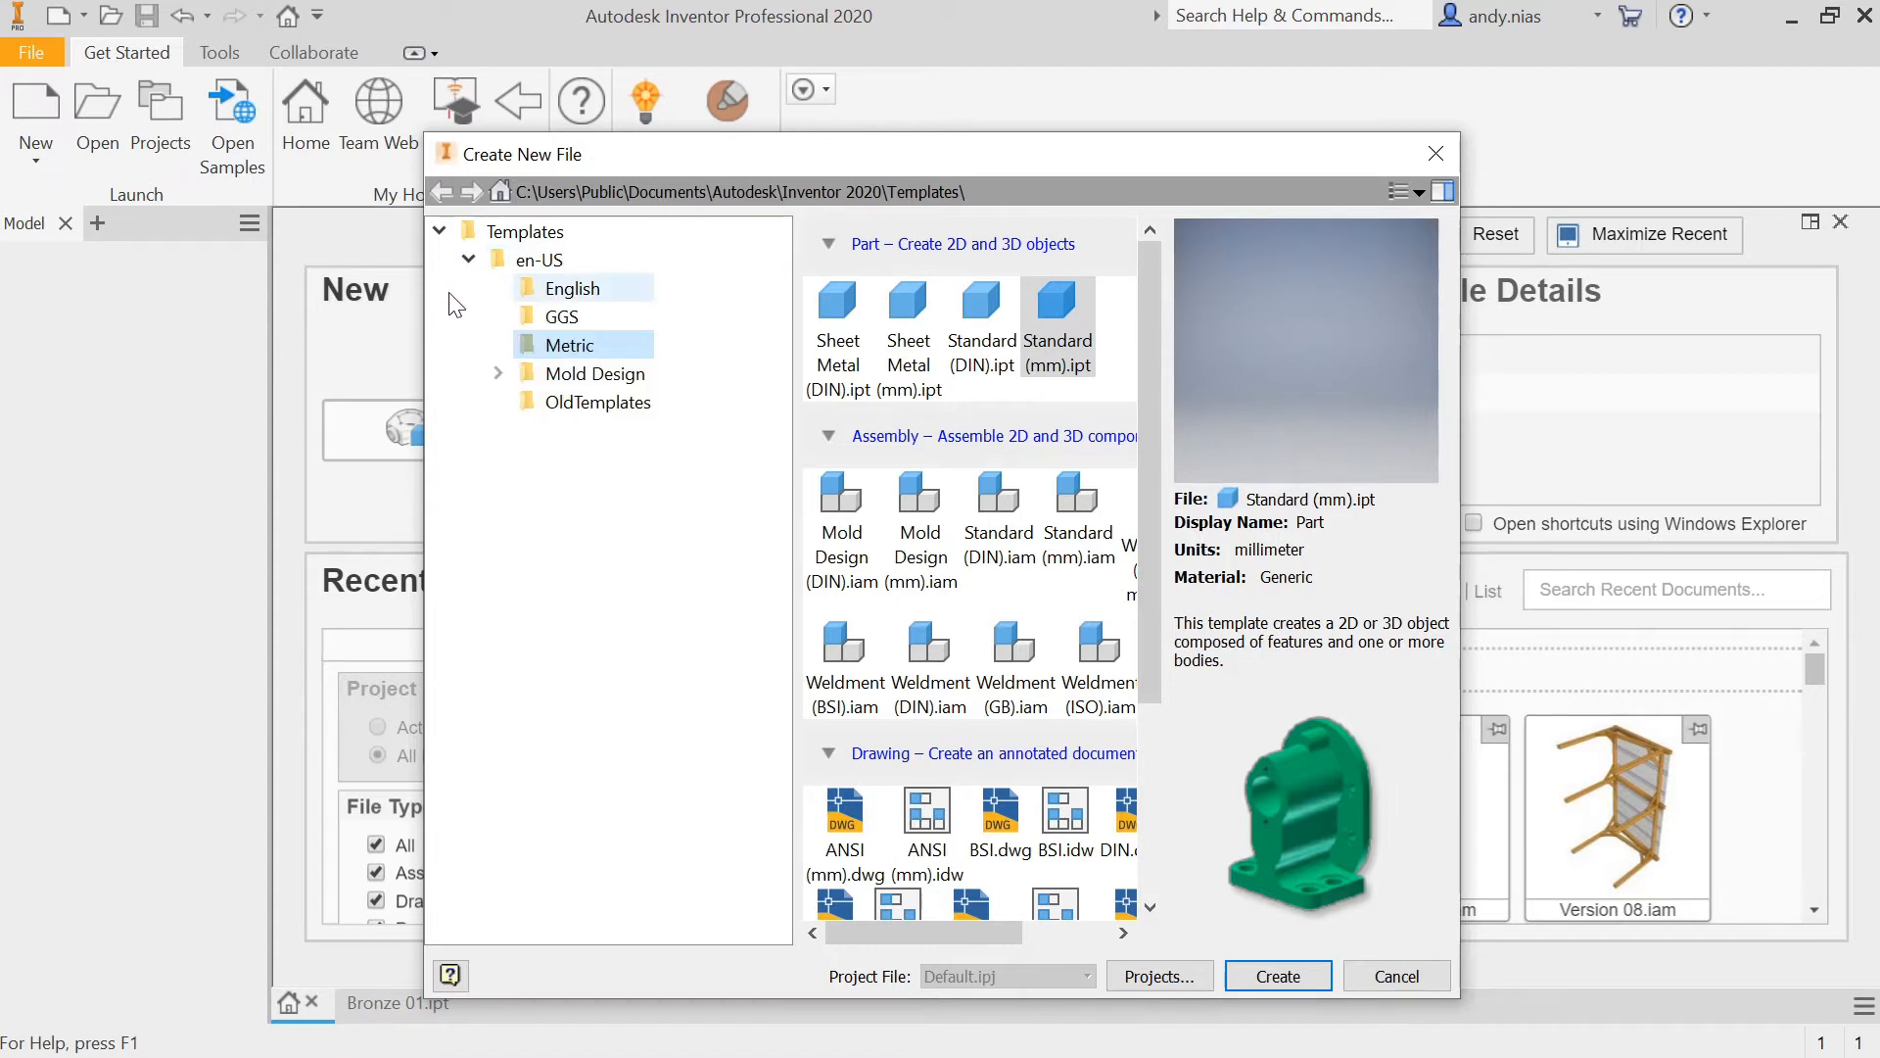
left_click(623, 350)
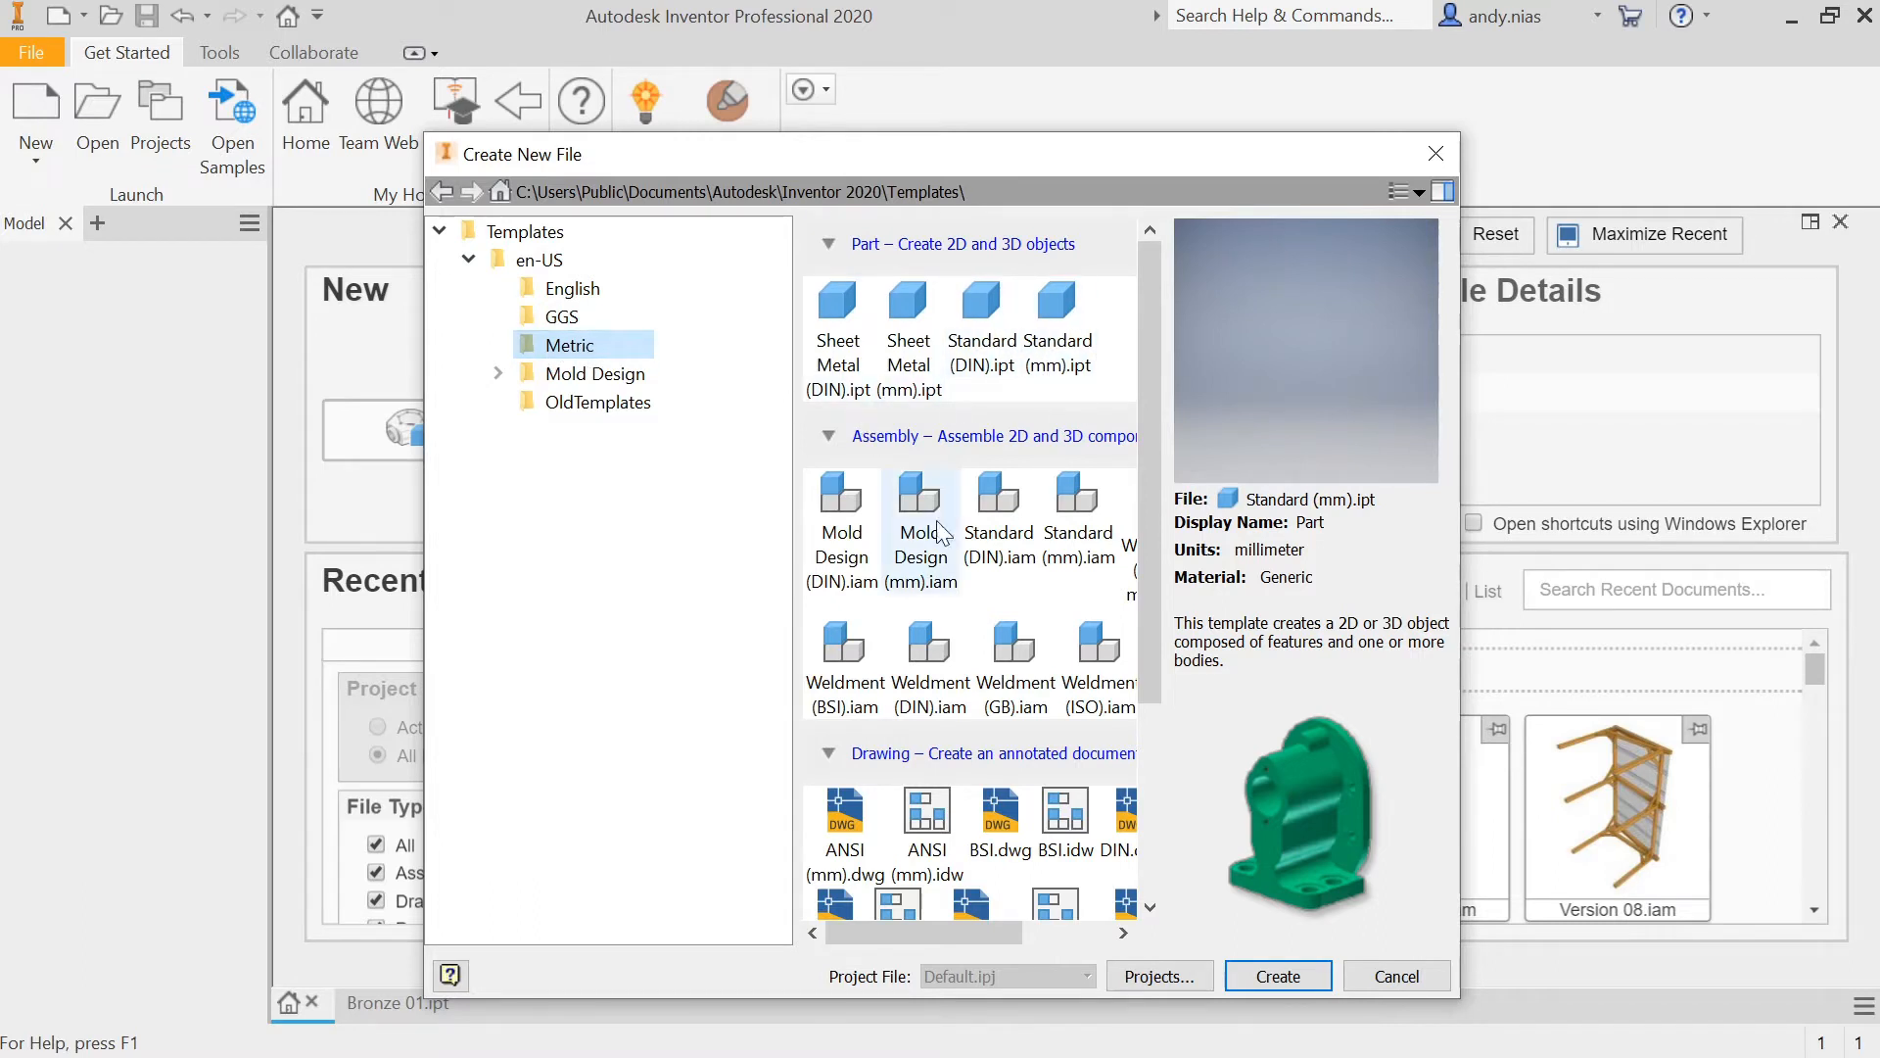
left_click(1057, 335)
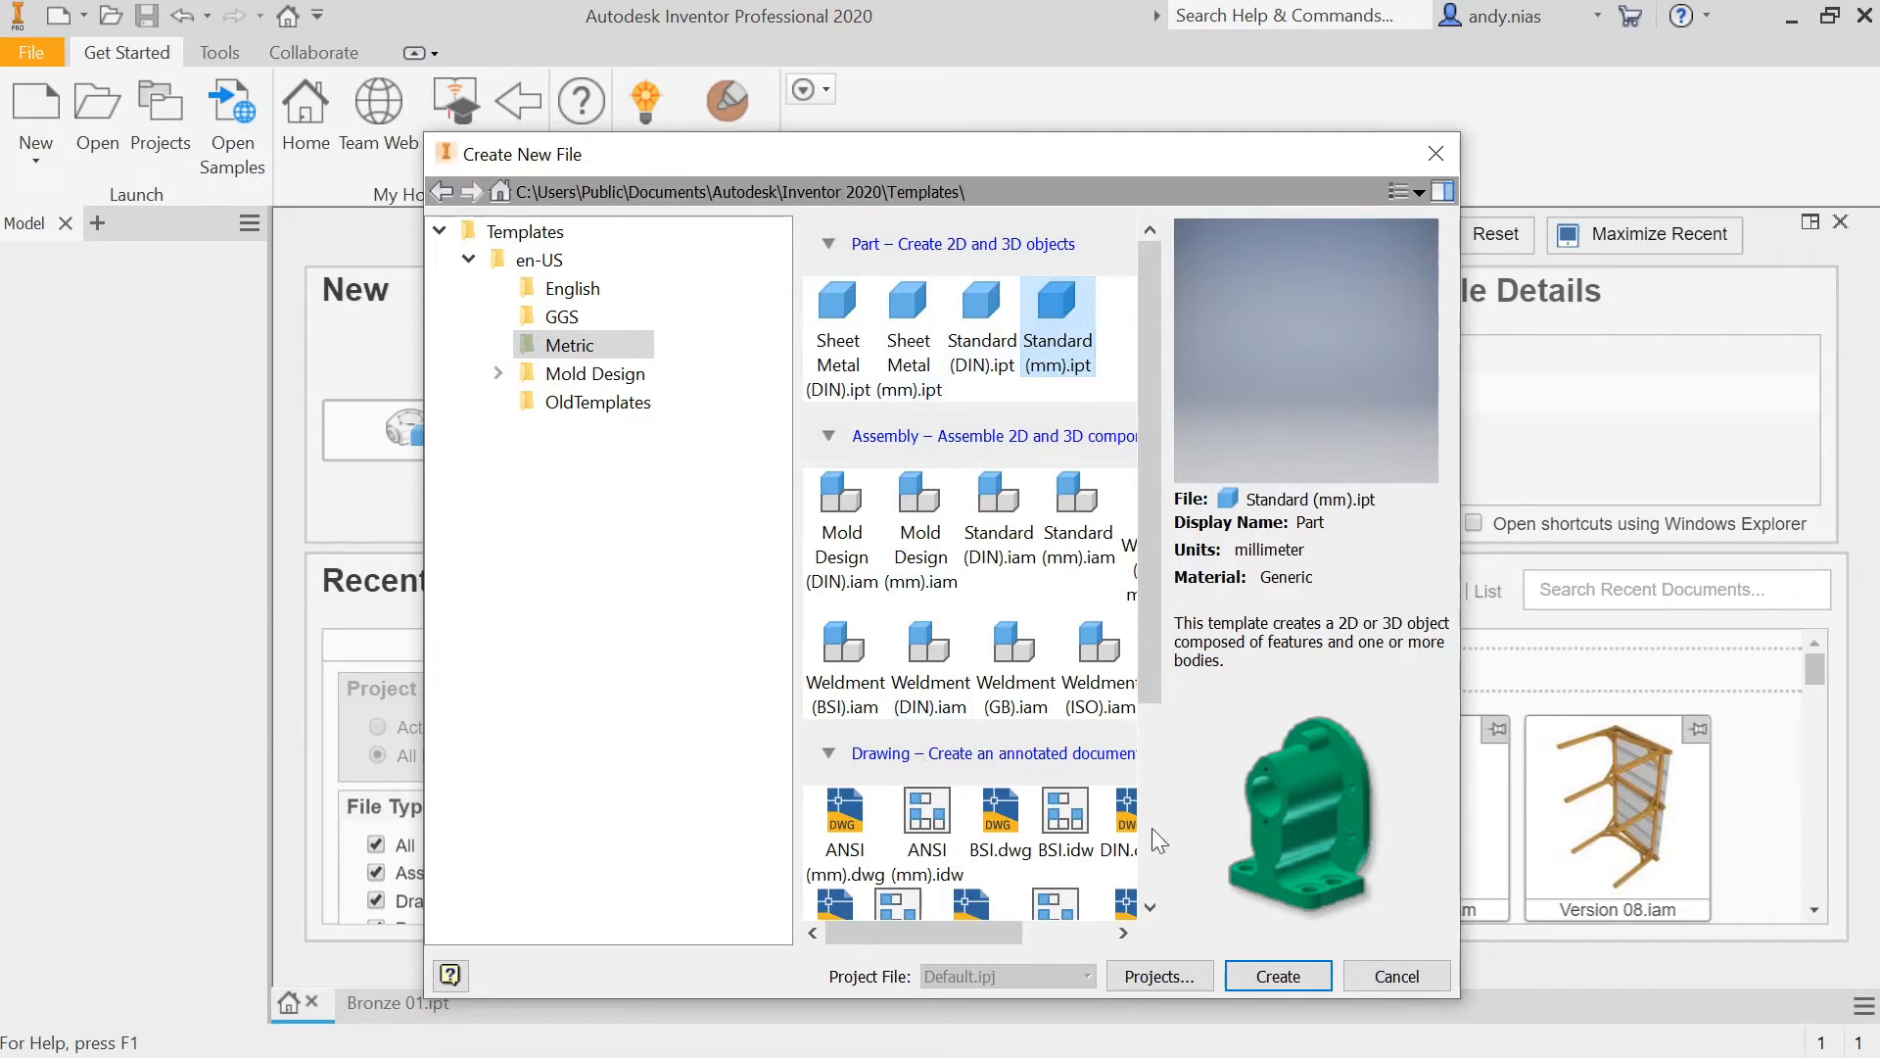
left_click(1276, 976)
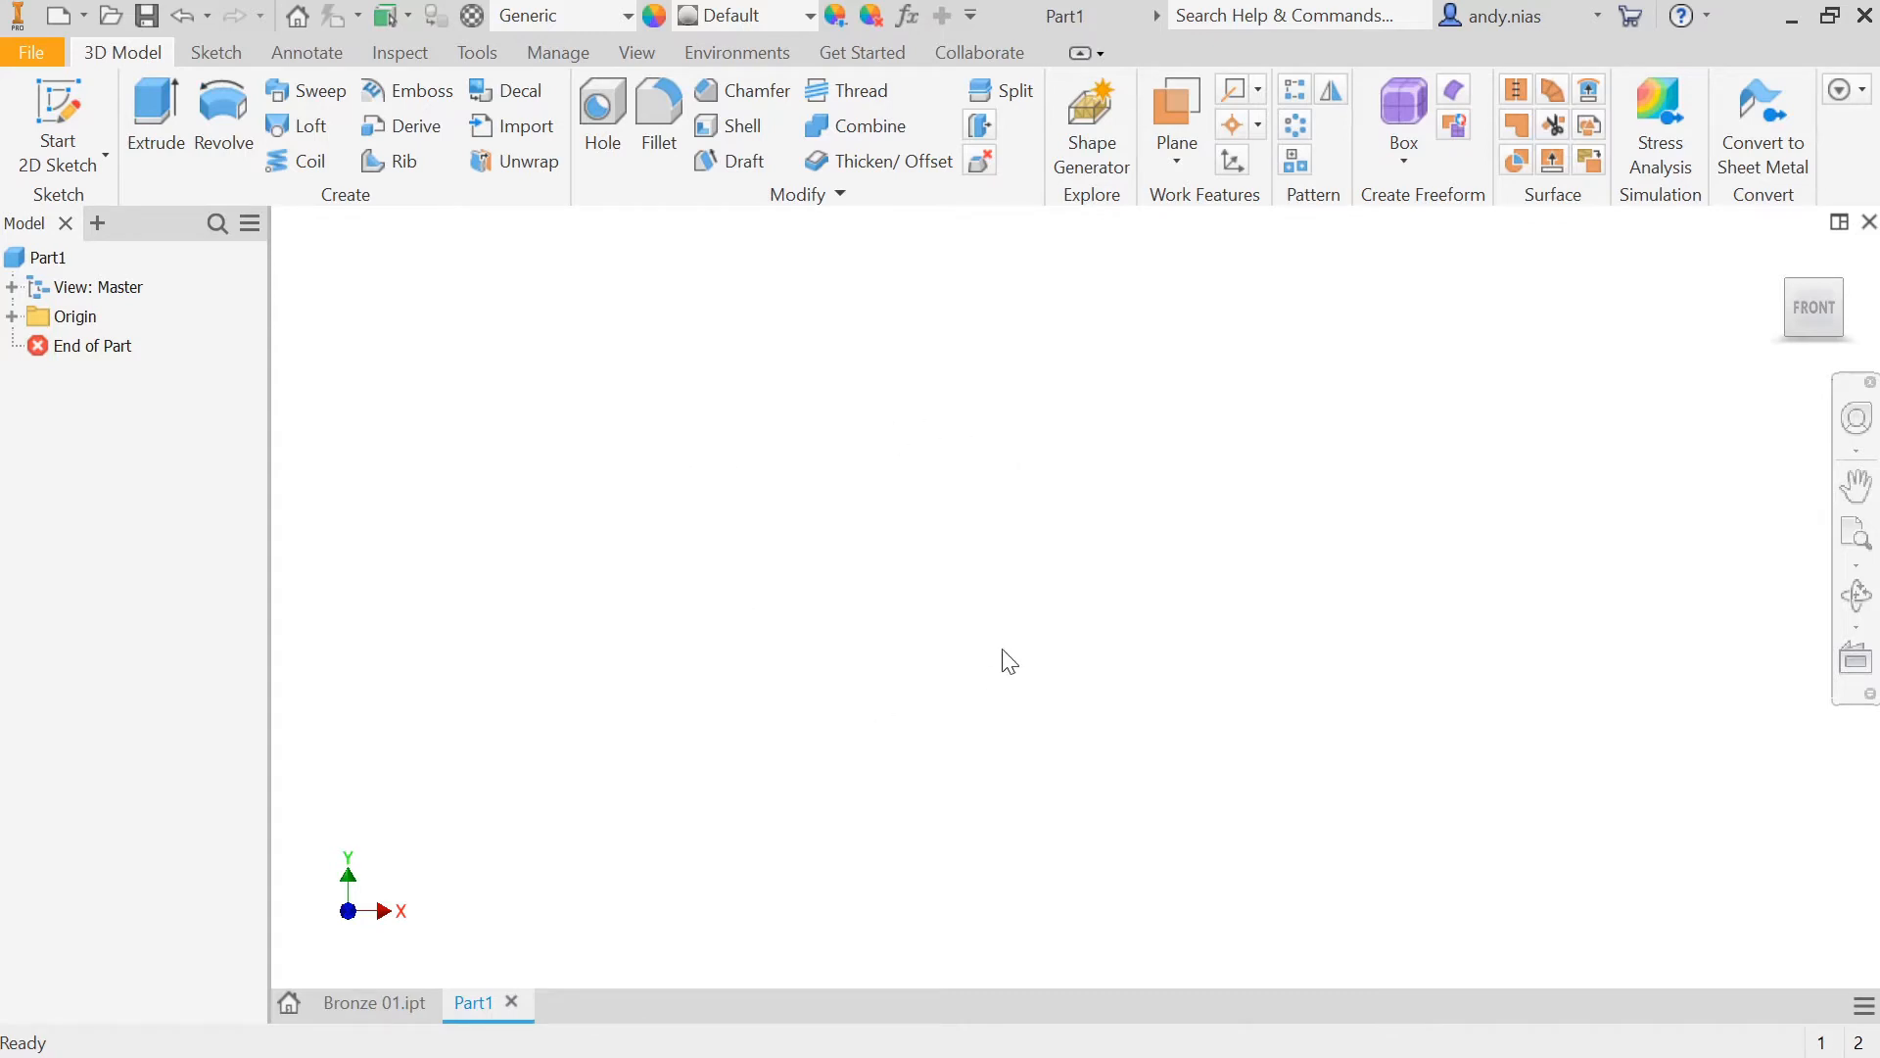
Step: Examine the base sketch under Extrusion1 in Bronze 01.ipt, and return to the new part
left_click(388, 1015)
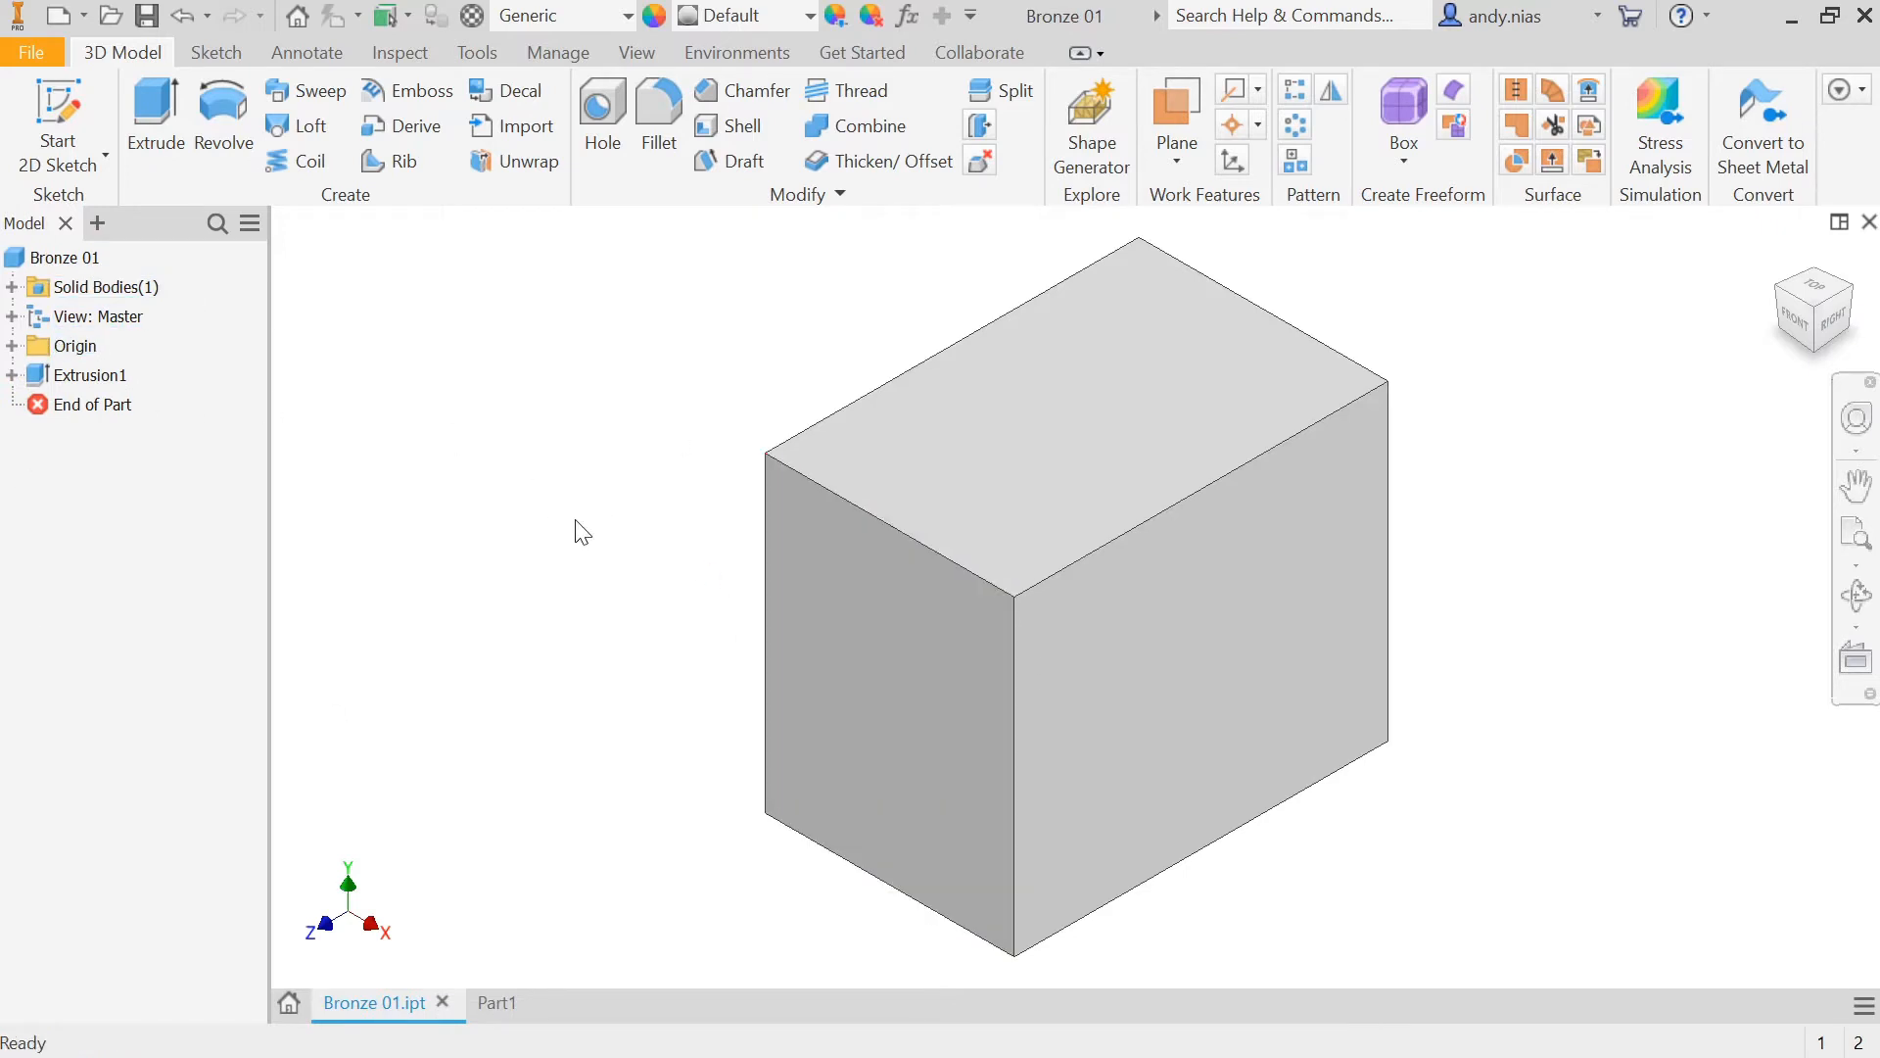
left_click(12, 376)
left_click(95, 406)
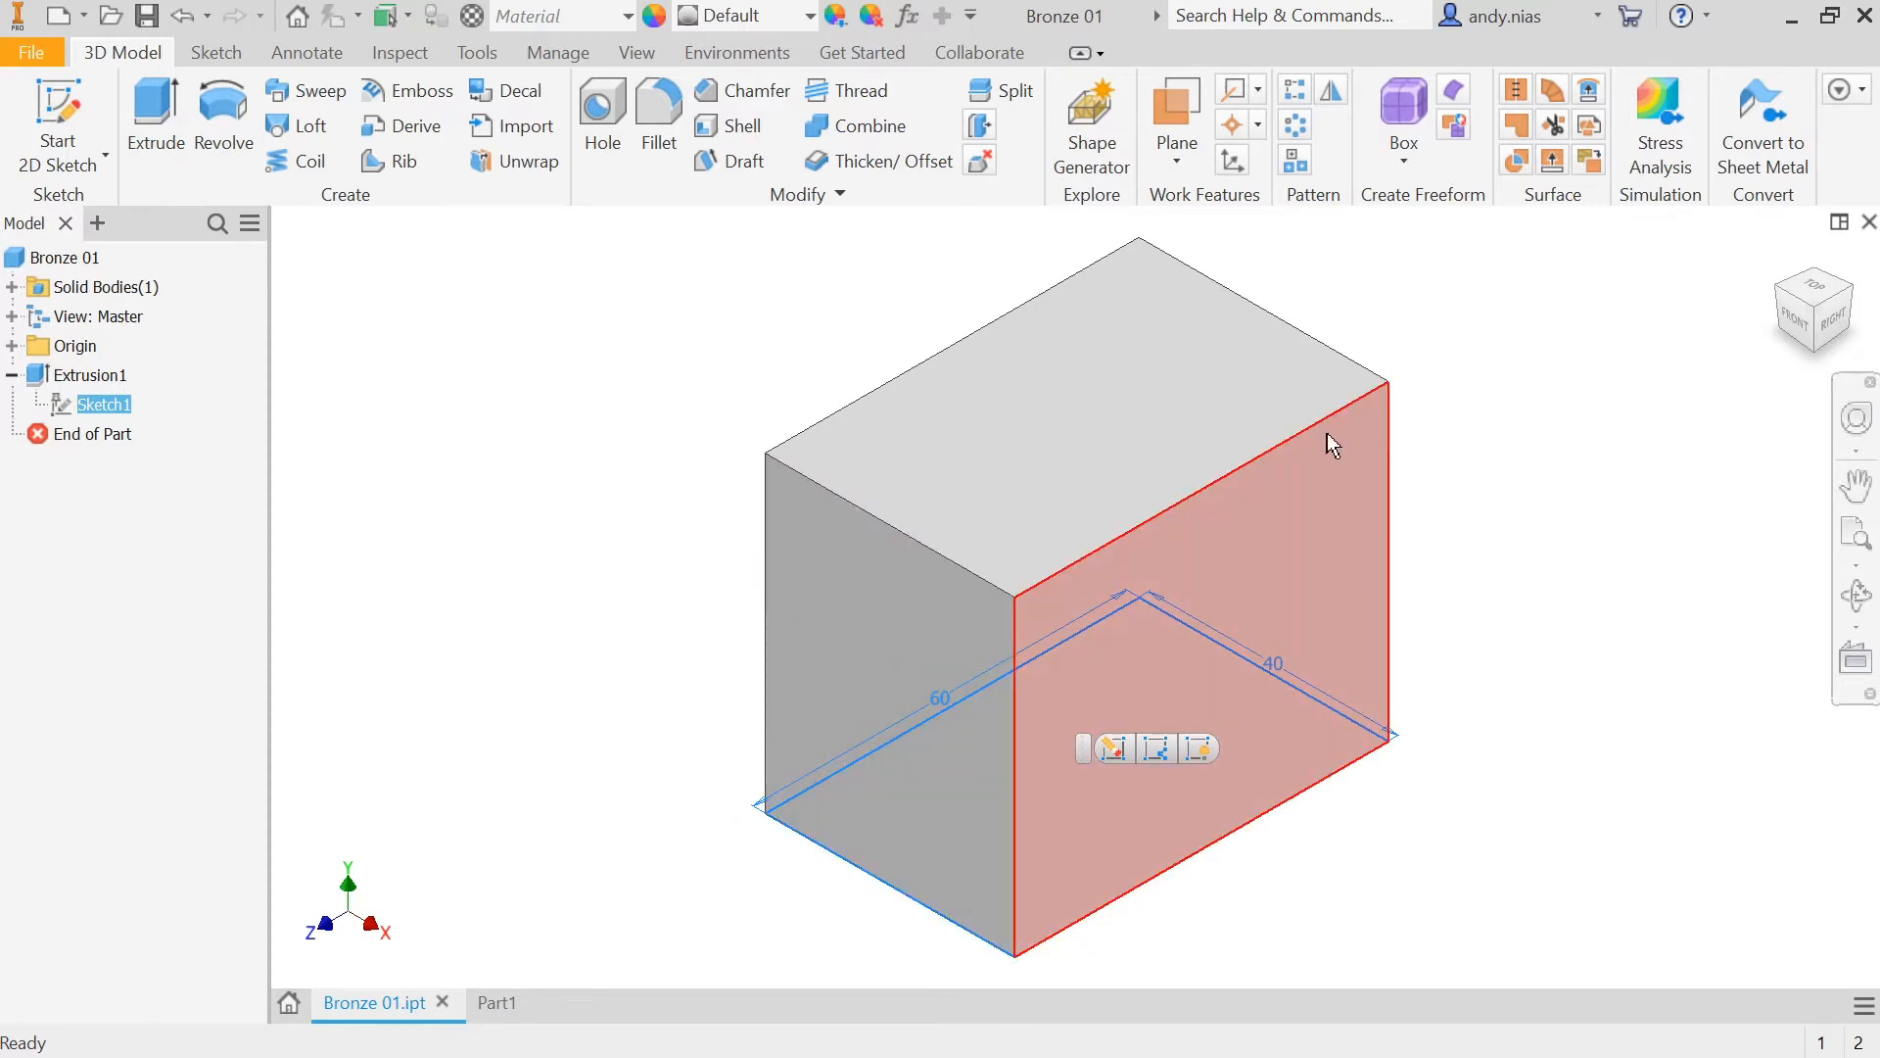
left_click(519, 1001)
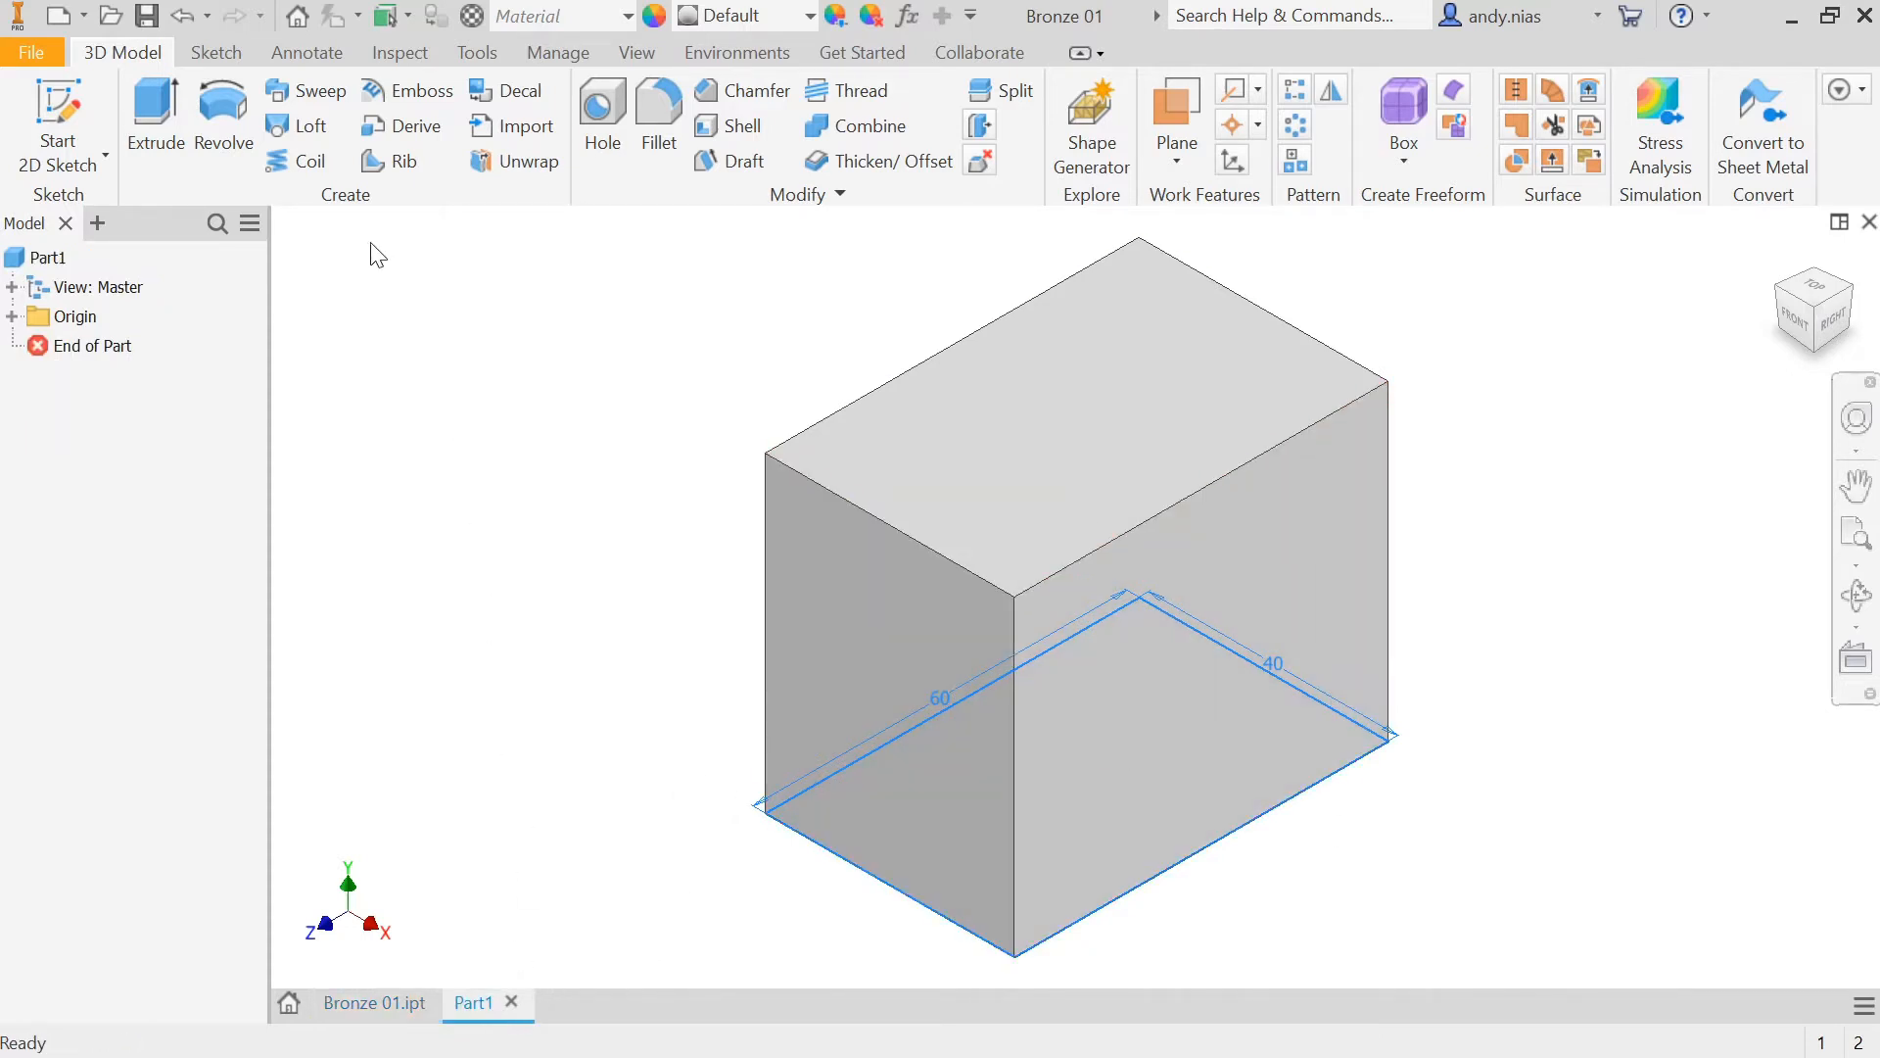
Step: Start a 2D sketch on the horizontal XZ origin plane of the new part
left_click(47, 94)
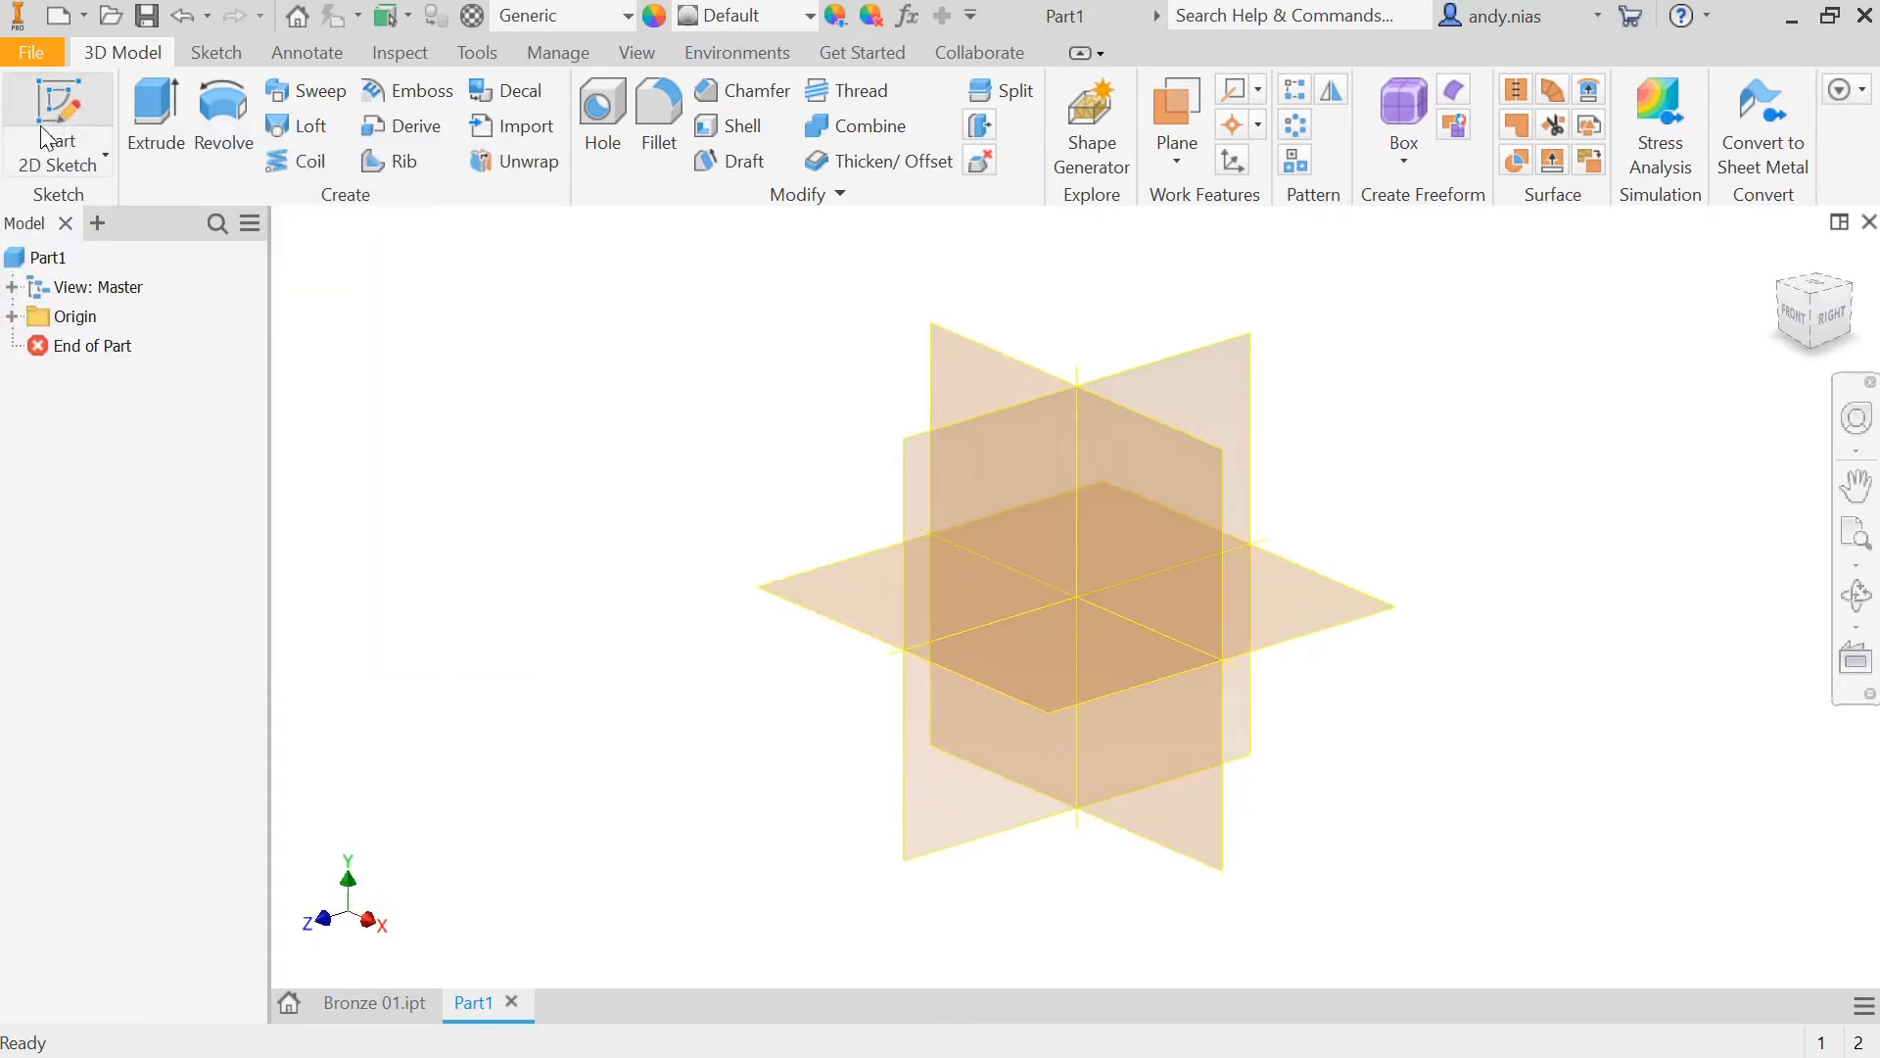
left_click(106, 165)
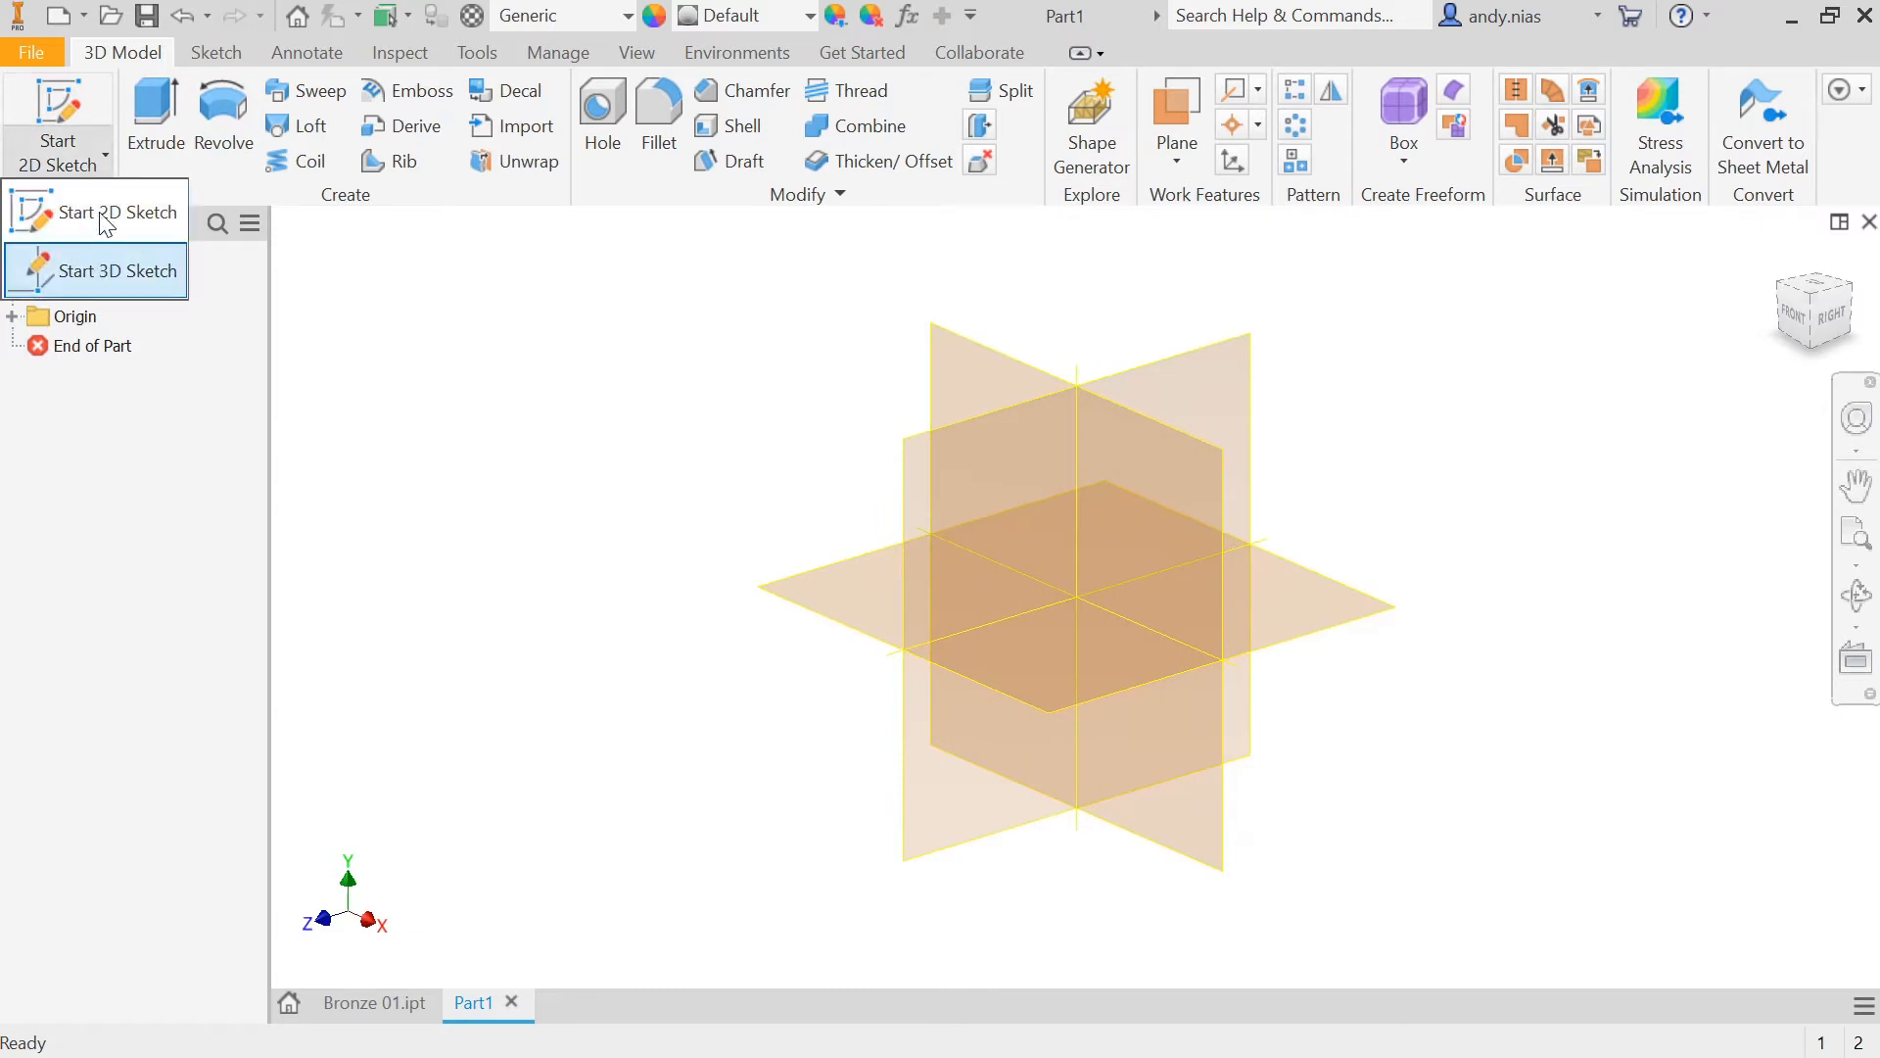
left_click(95, 105)
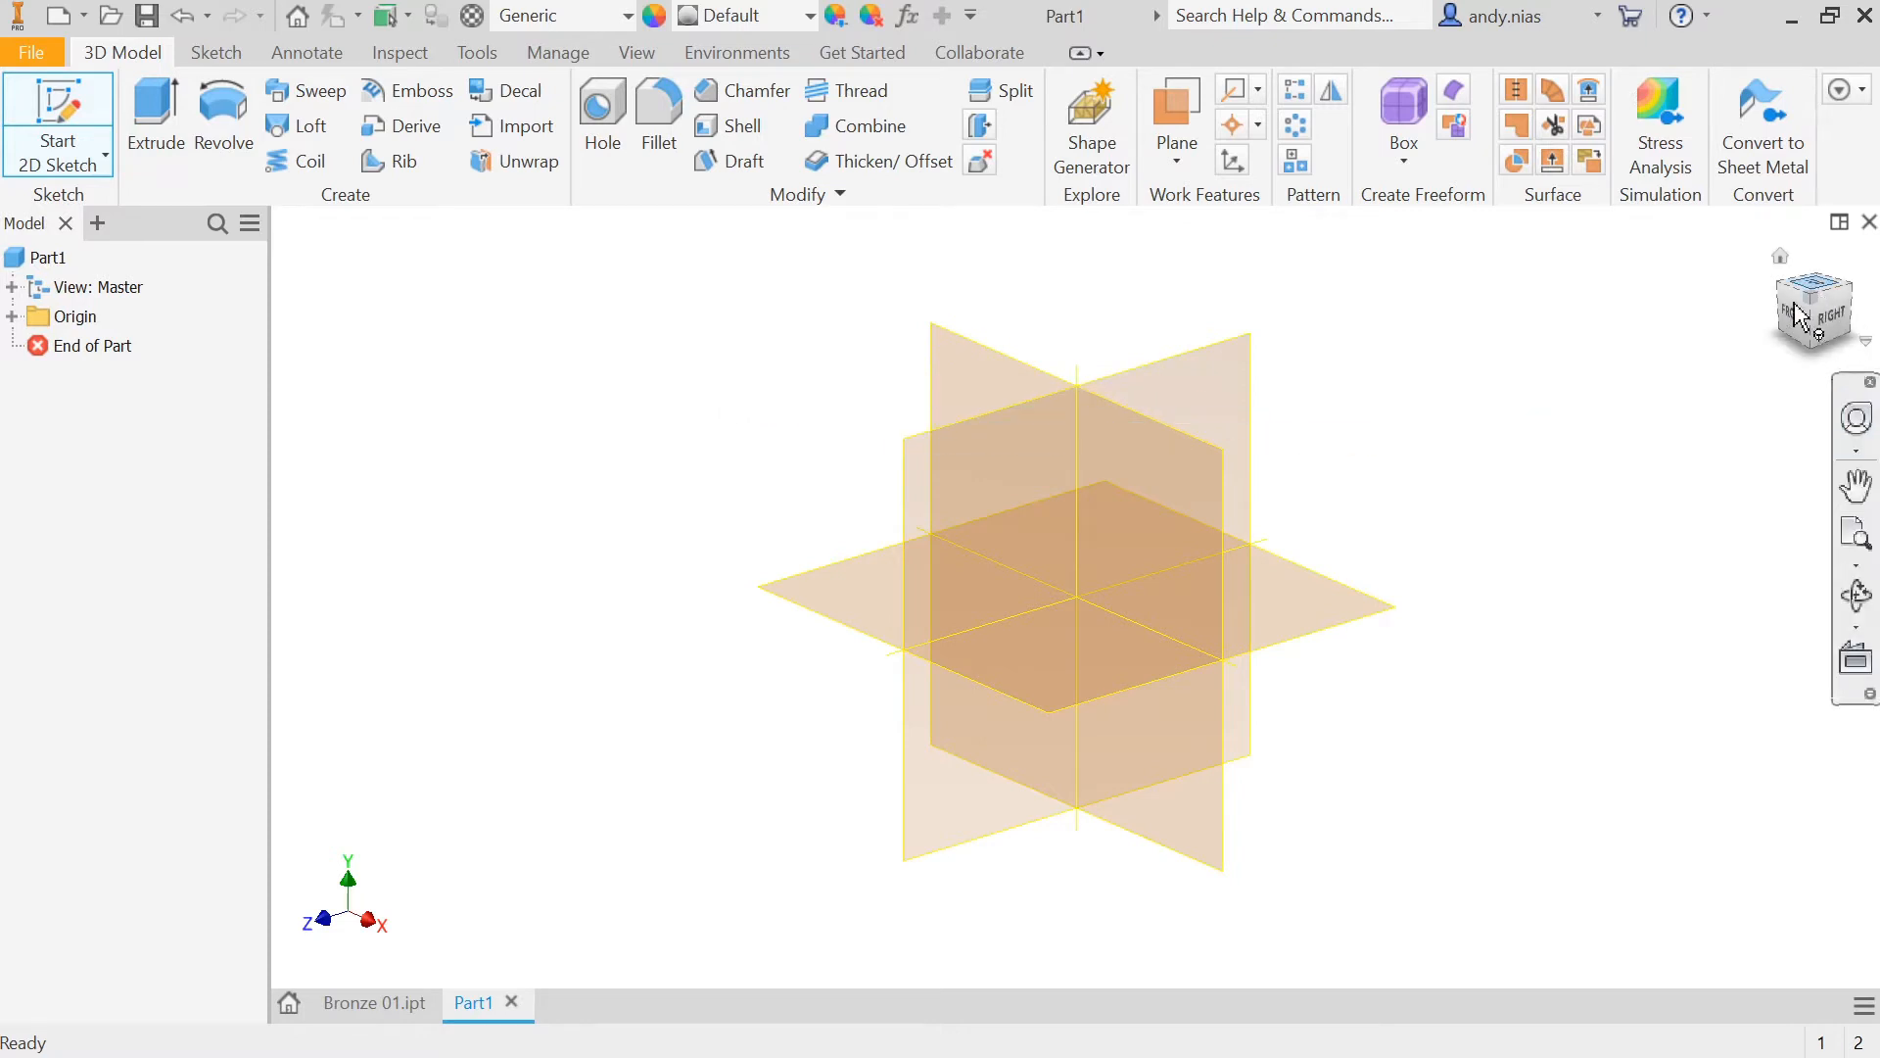
left_click(1383, 616)
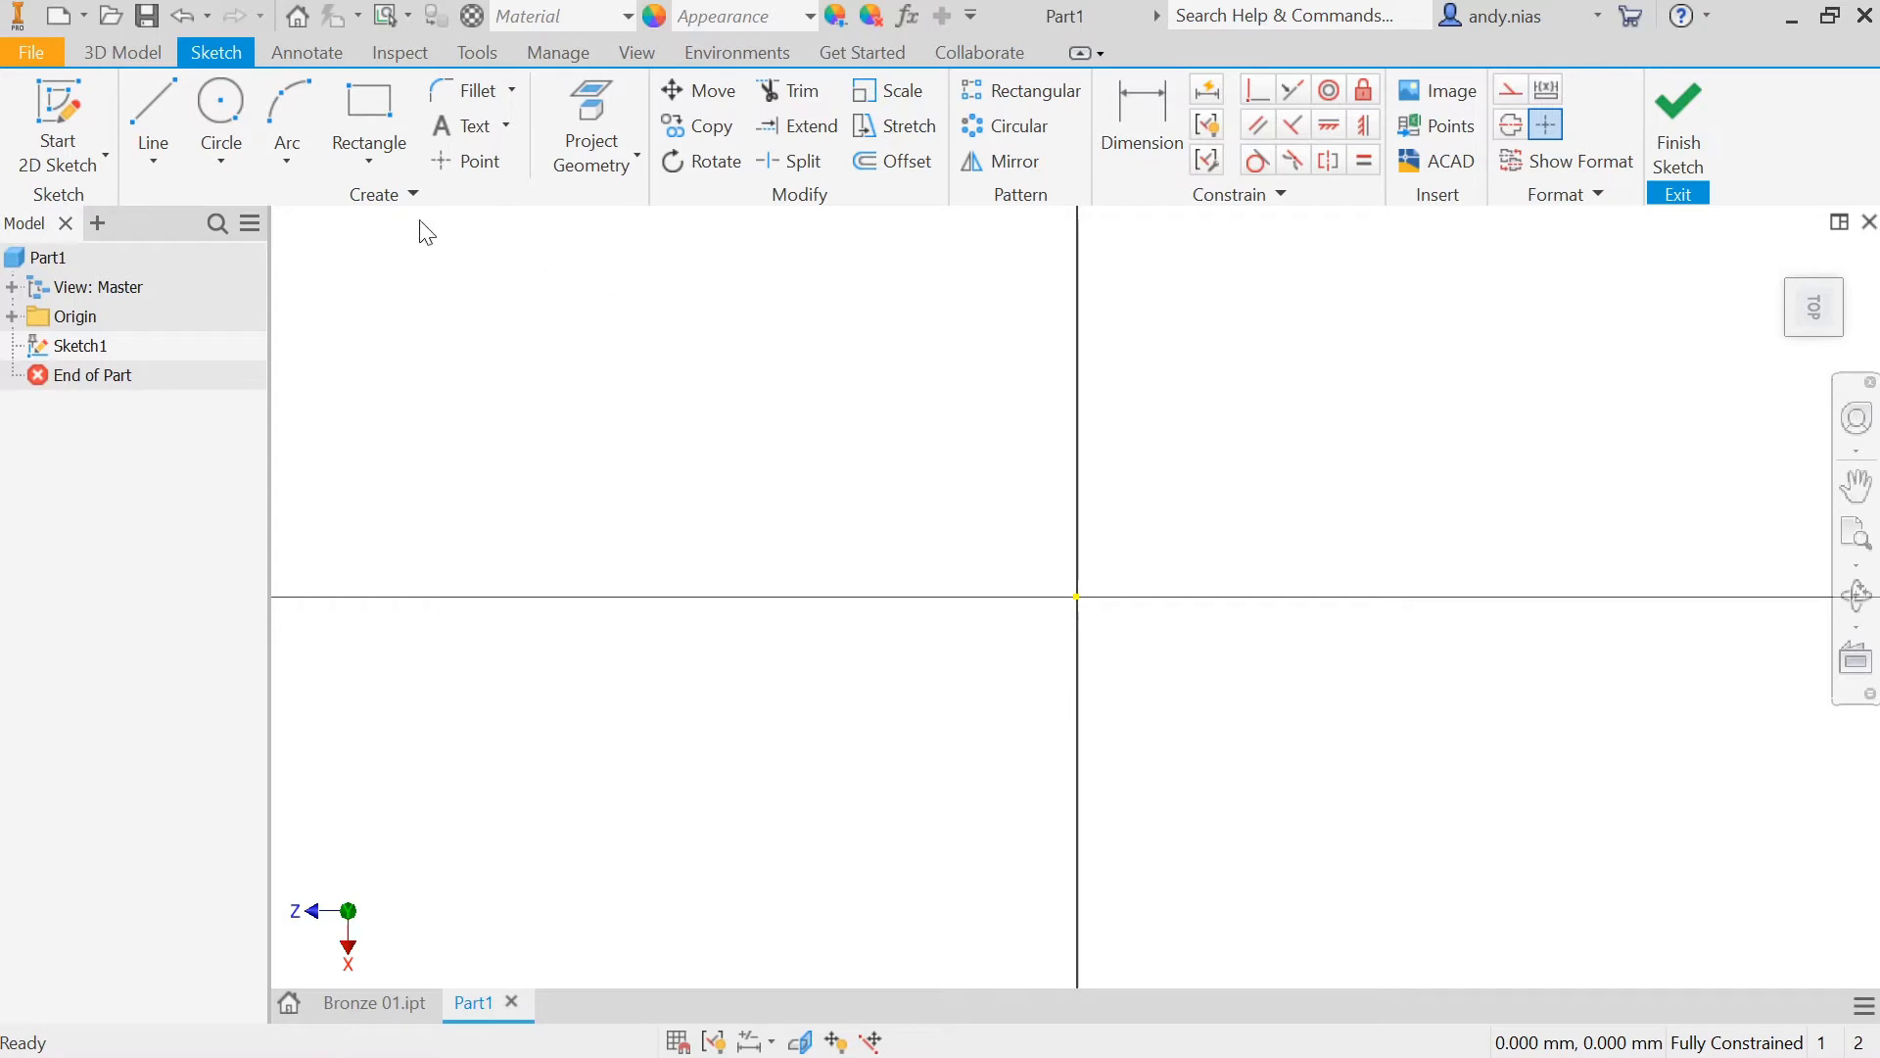
Step: Draw a two-point rectangle starting at the sketch origin, 60 mm wide and 40 mm high, and end the Rectangle command
left_click(360, 107)
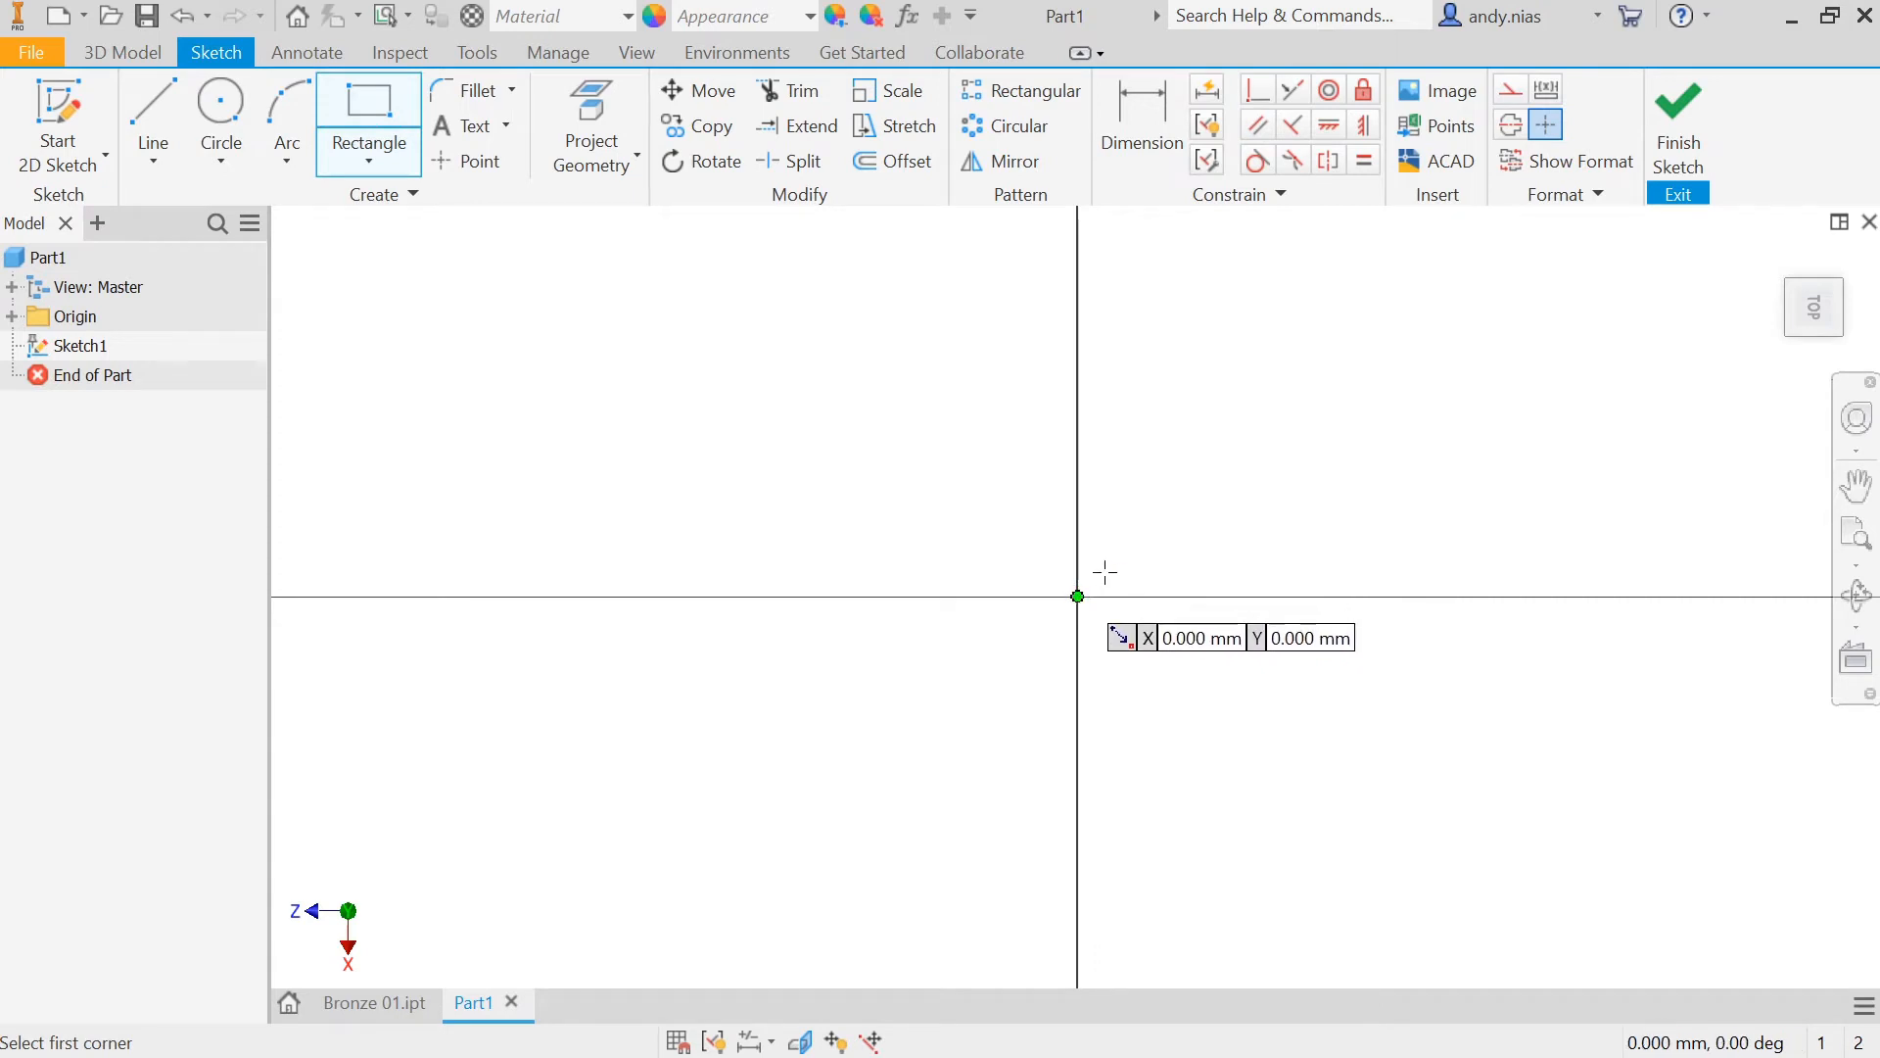
left_click(1077, 596)
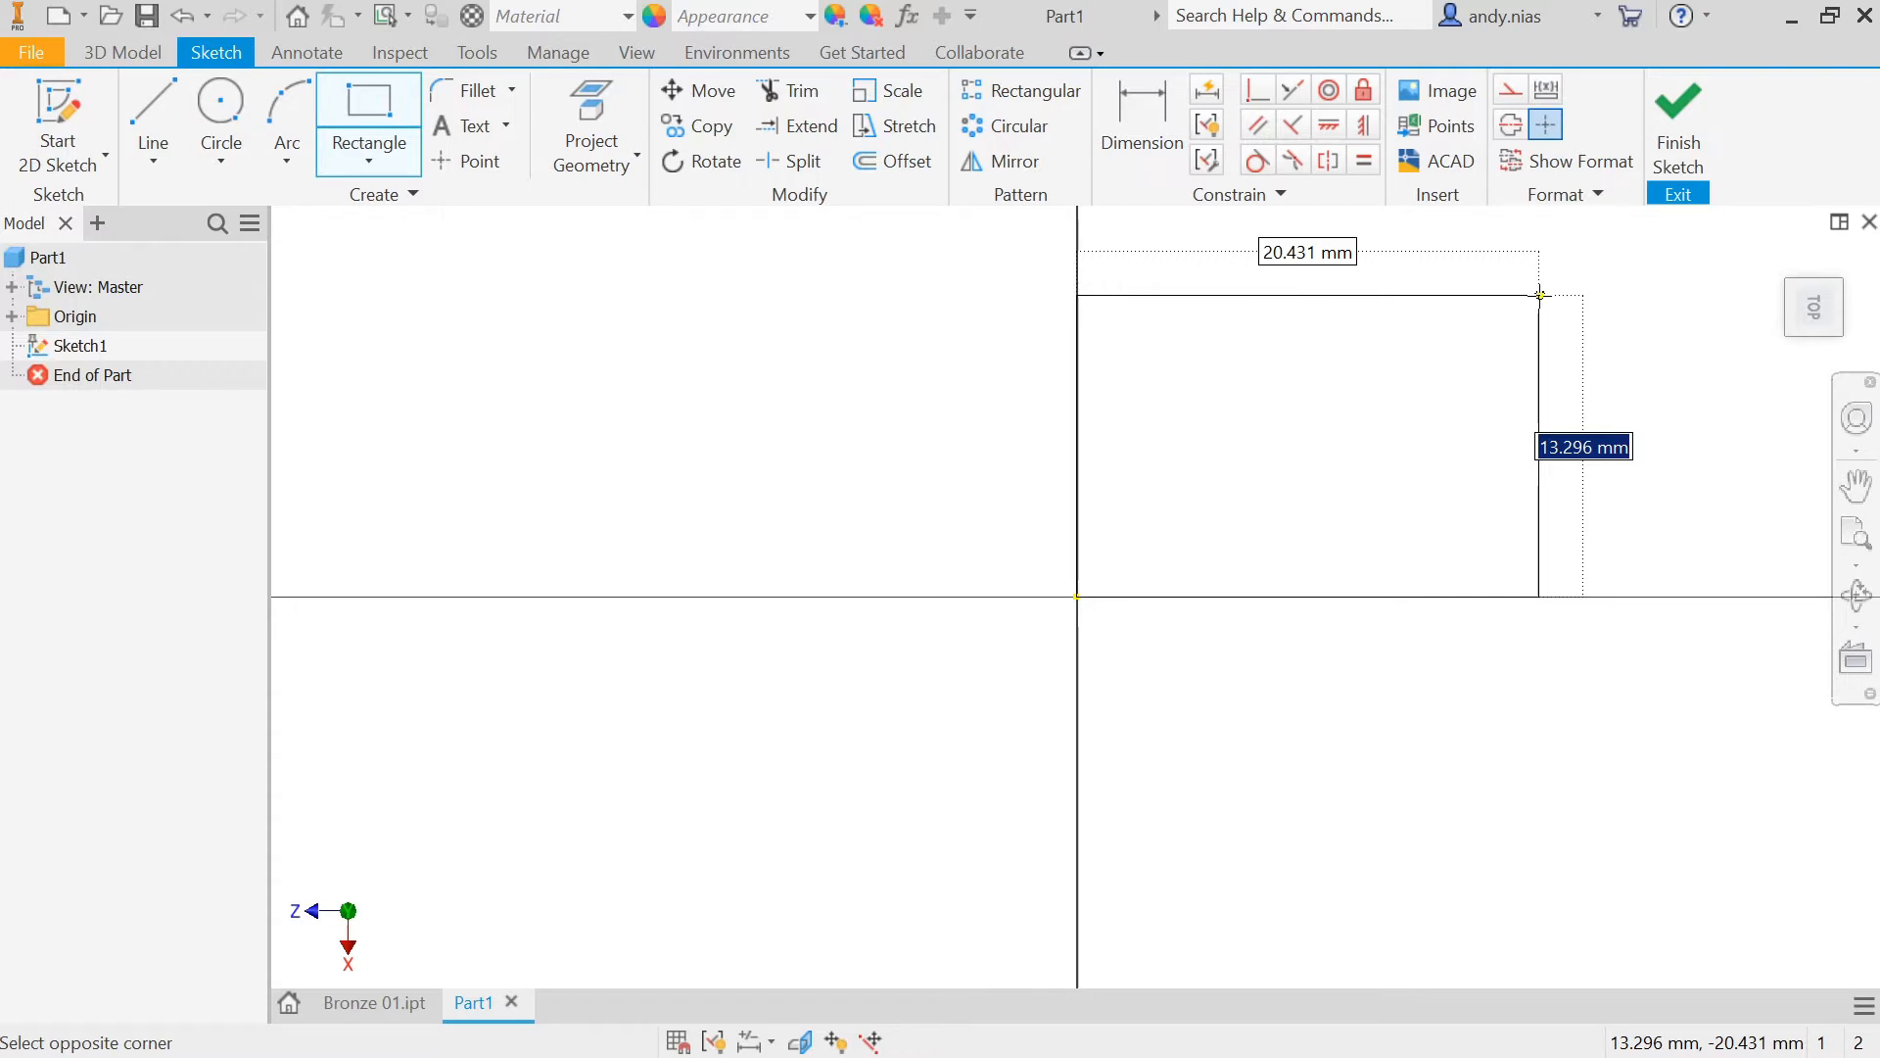
type("40")
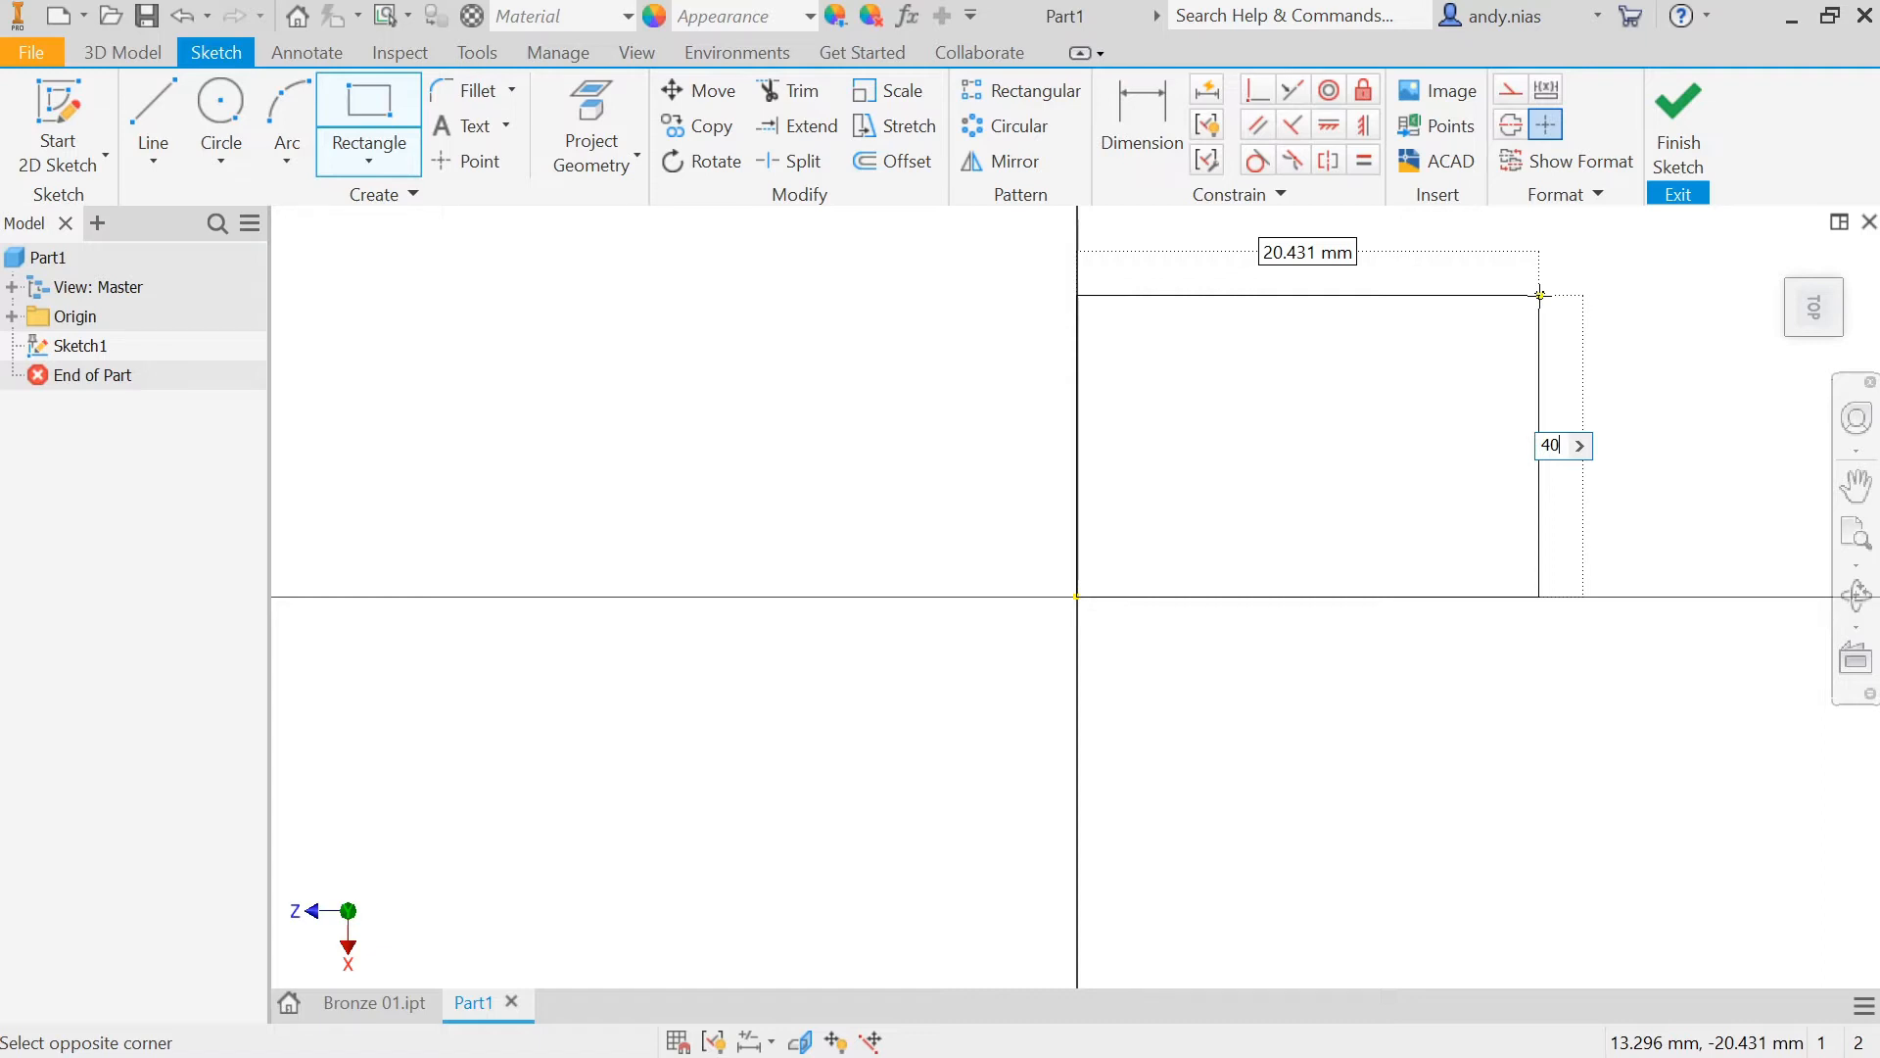
key("Tab")
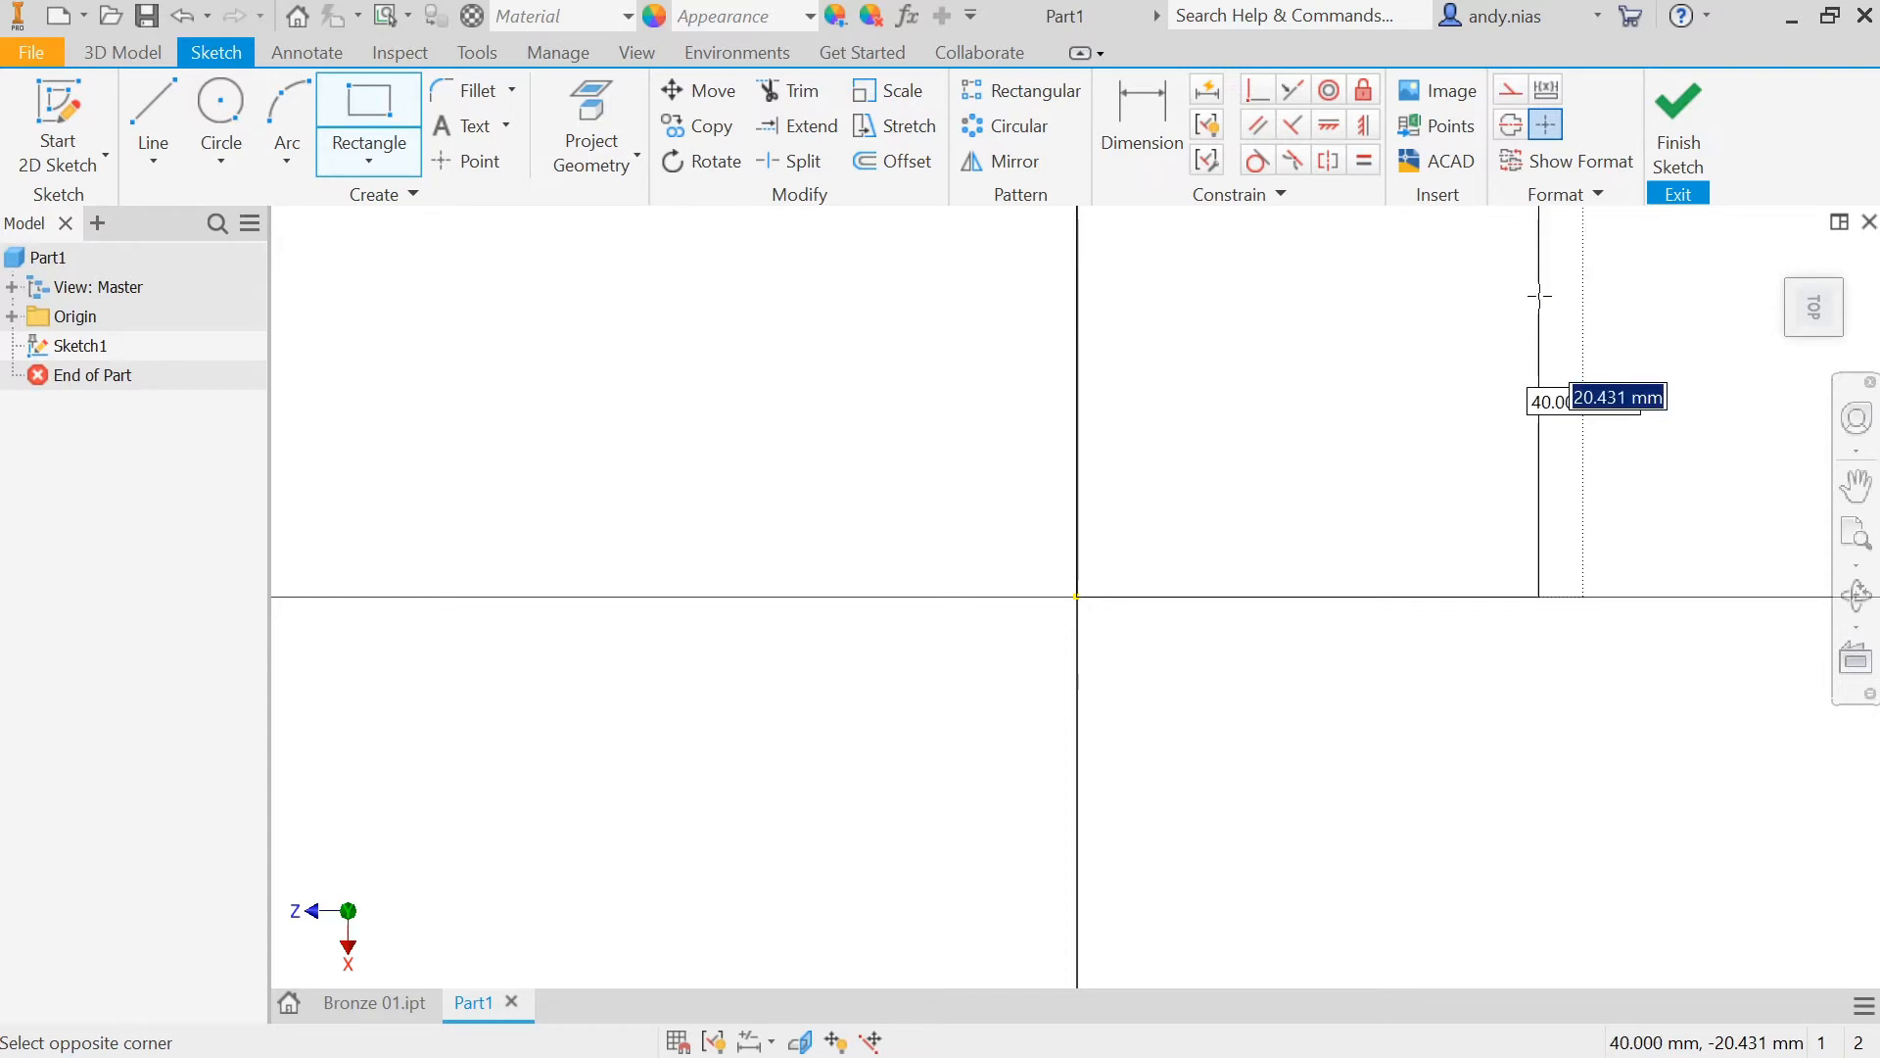
type("60")
key("Return")
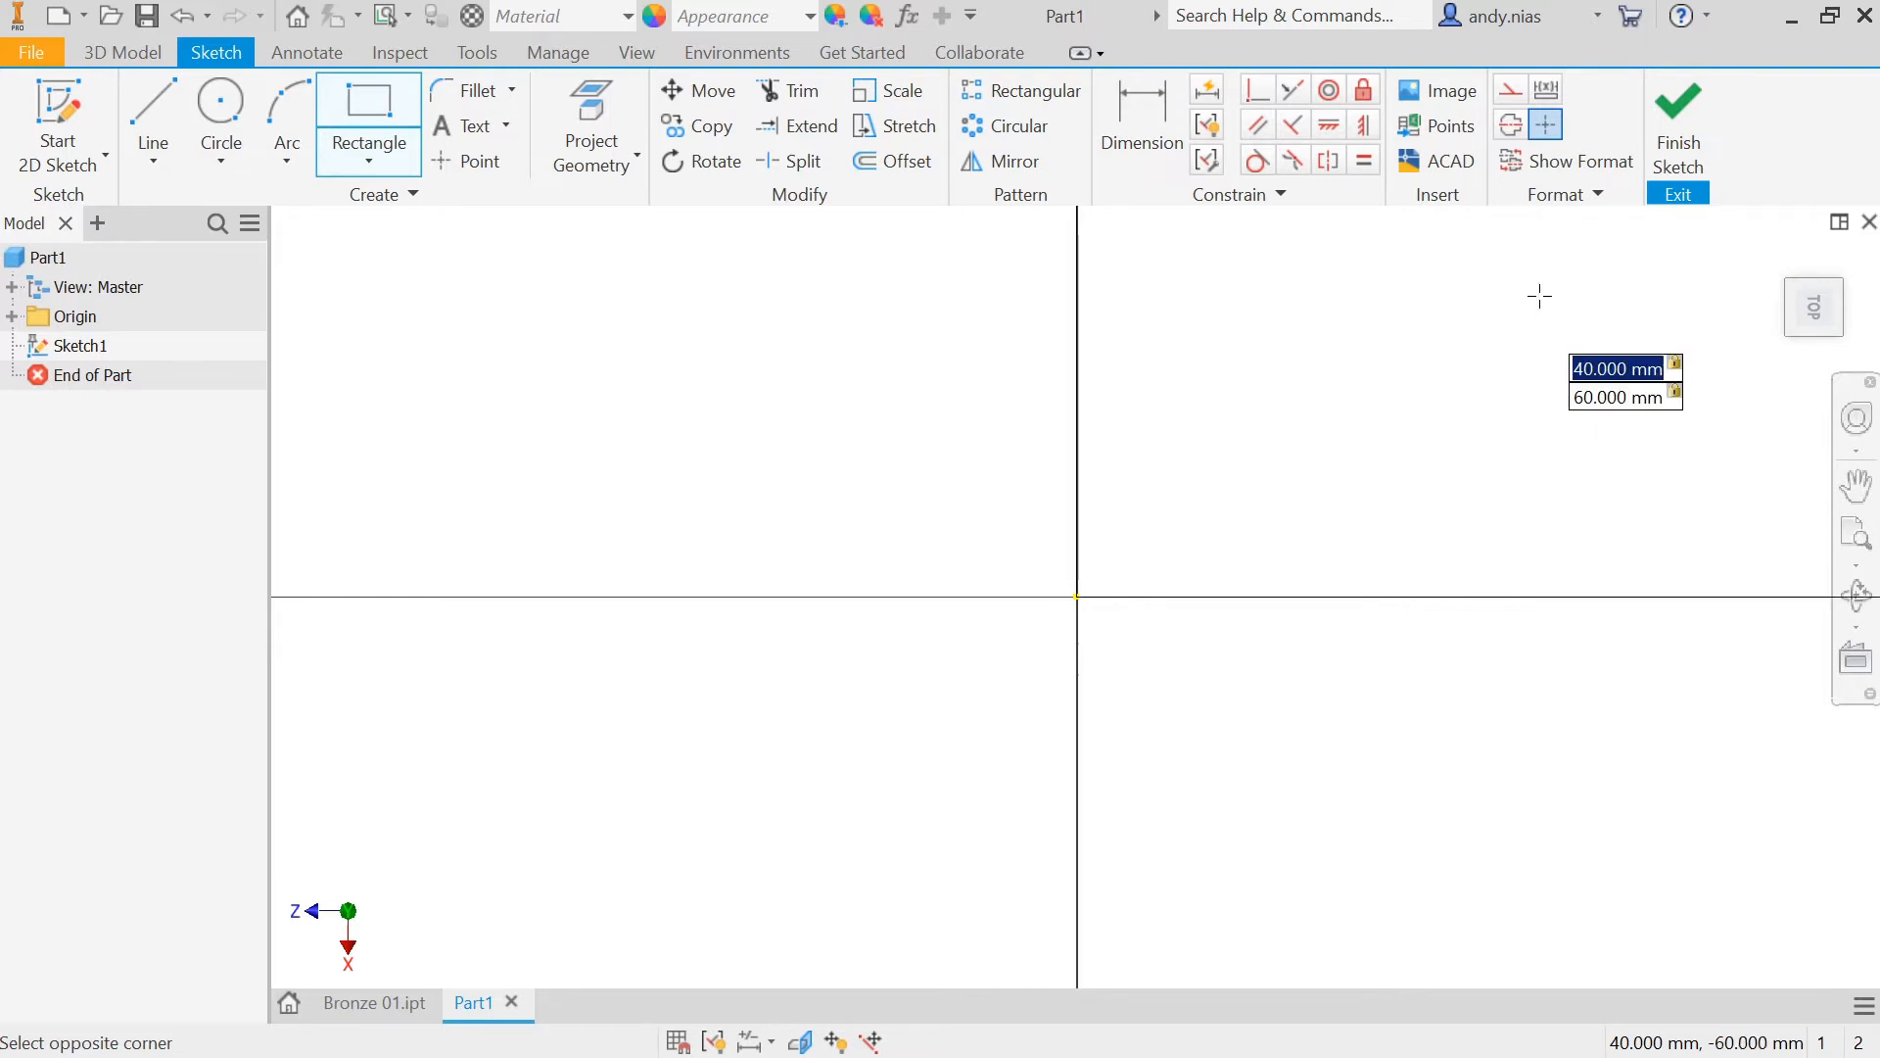
scroll(1537, 299, "up", 3)
mouse_move(1532, 307)
middle_mouse_down()
mouse_move(967, 803)
mouse_move(1146, 620)
middle_mouse_up()
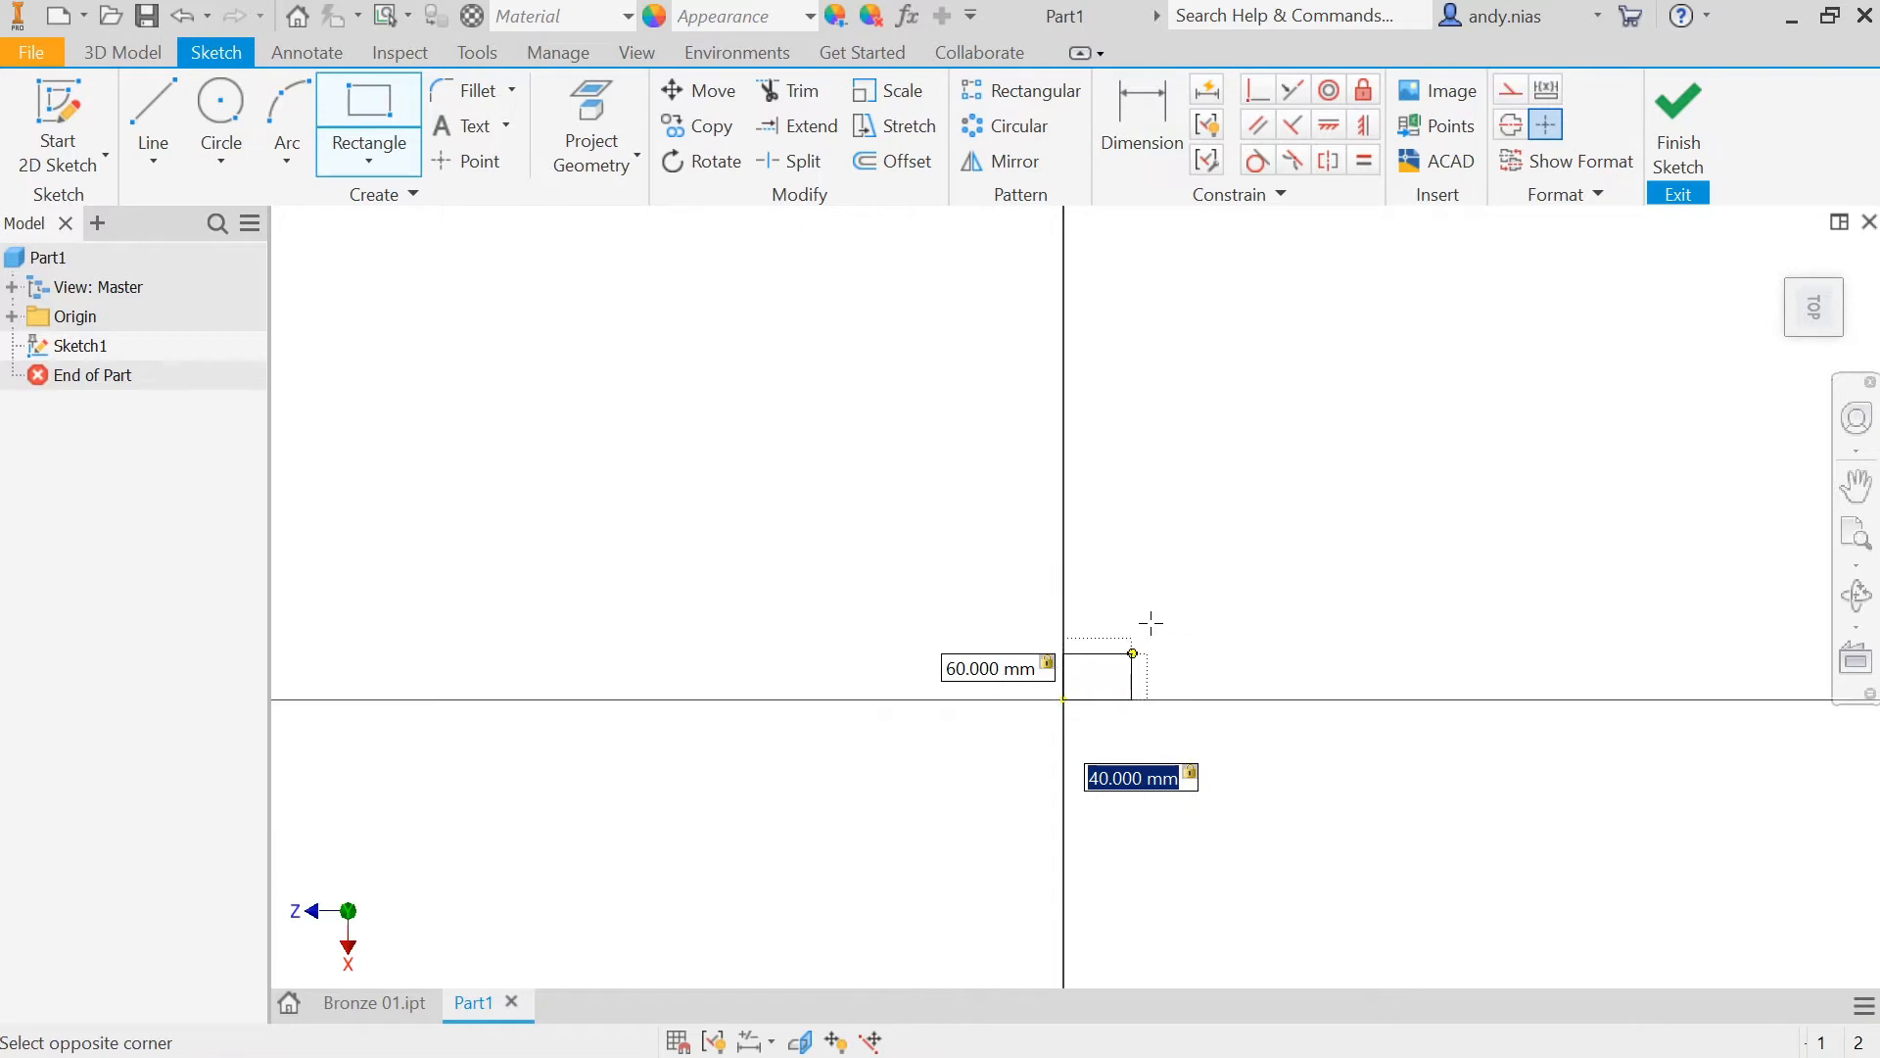
scroll(1104, 685, "down", 5)
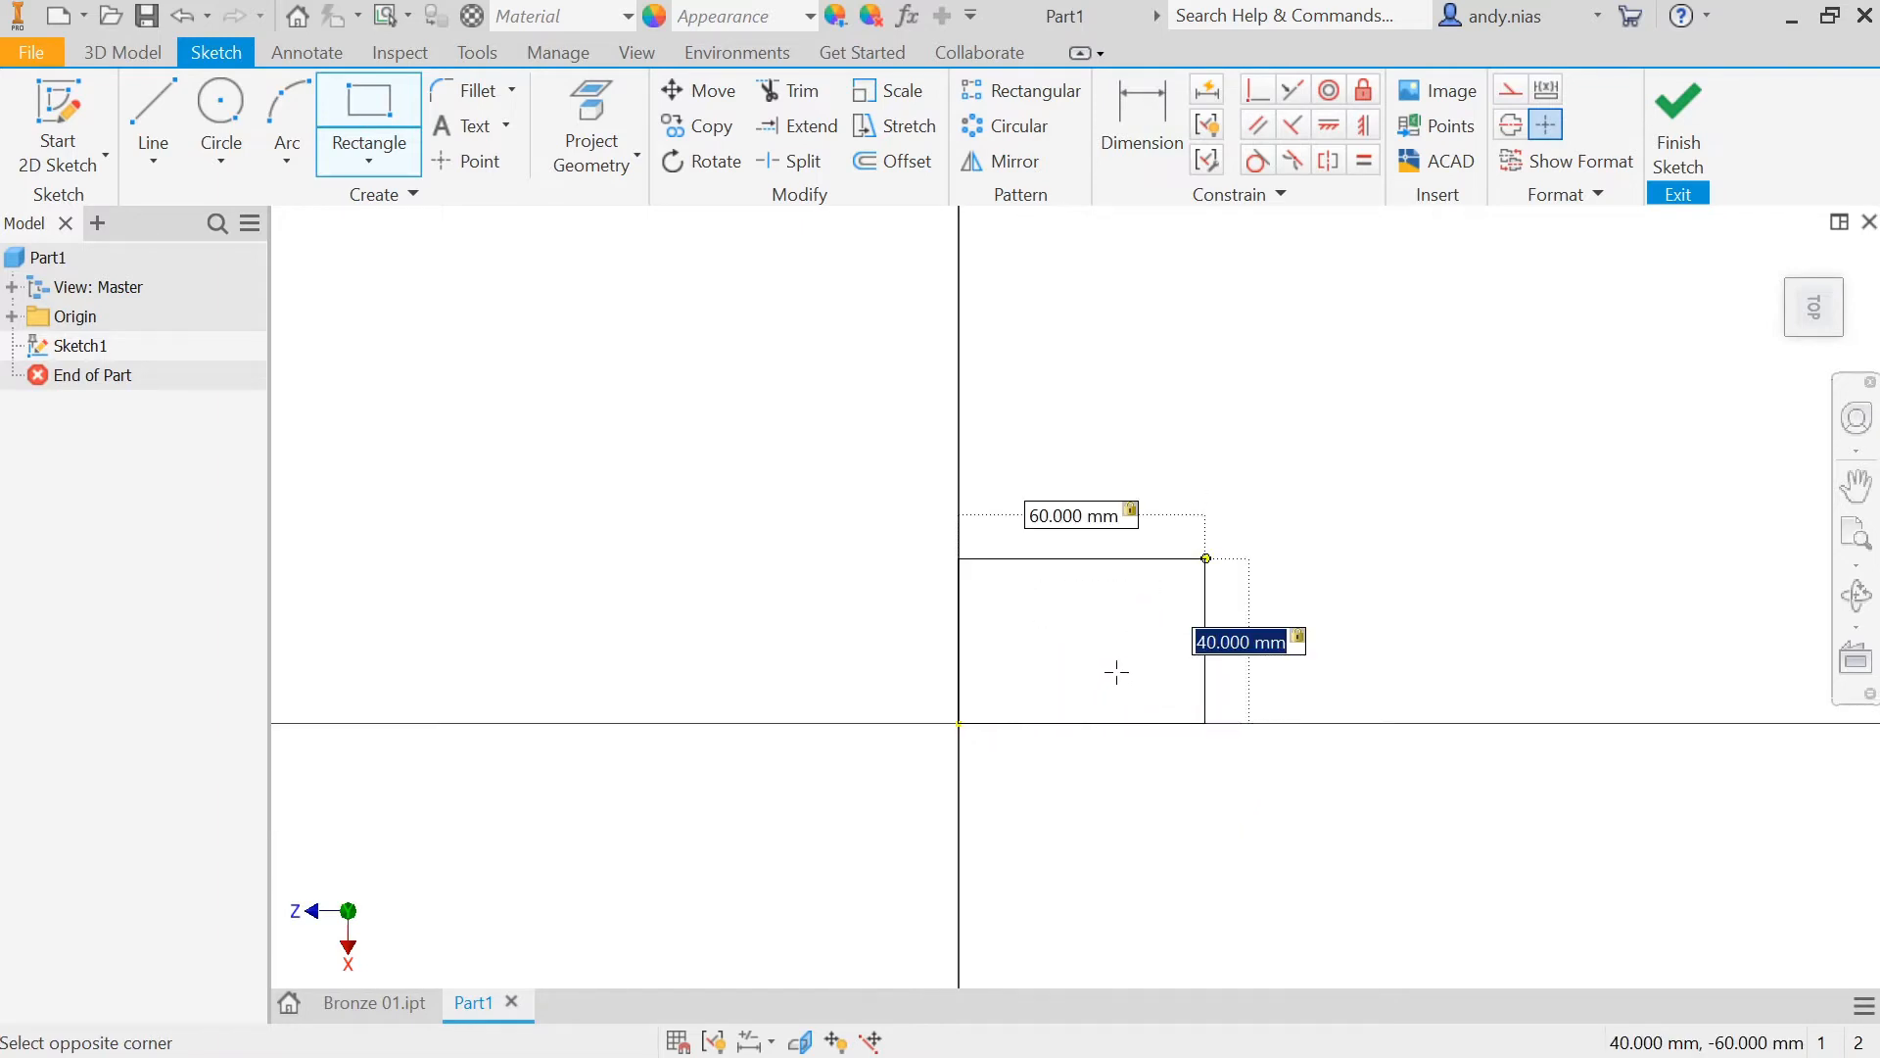
key("Tab")
key("Tab")
key("Tab")
key("Tab")
key("Tab")
key("Tab")
key("Escape")
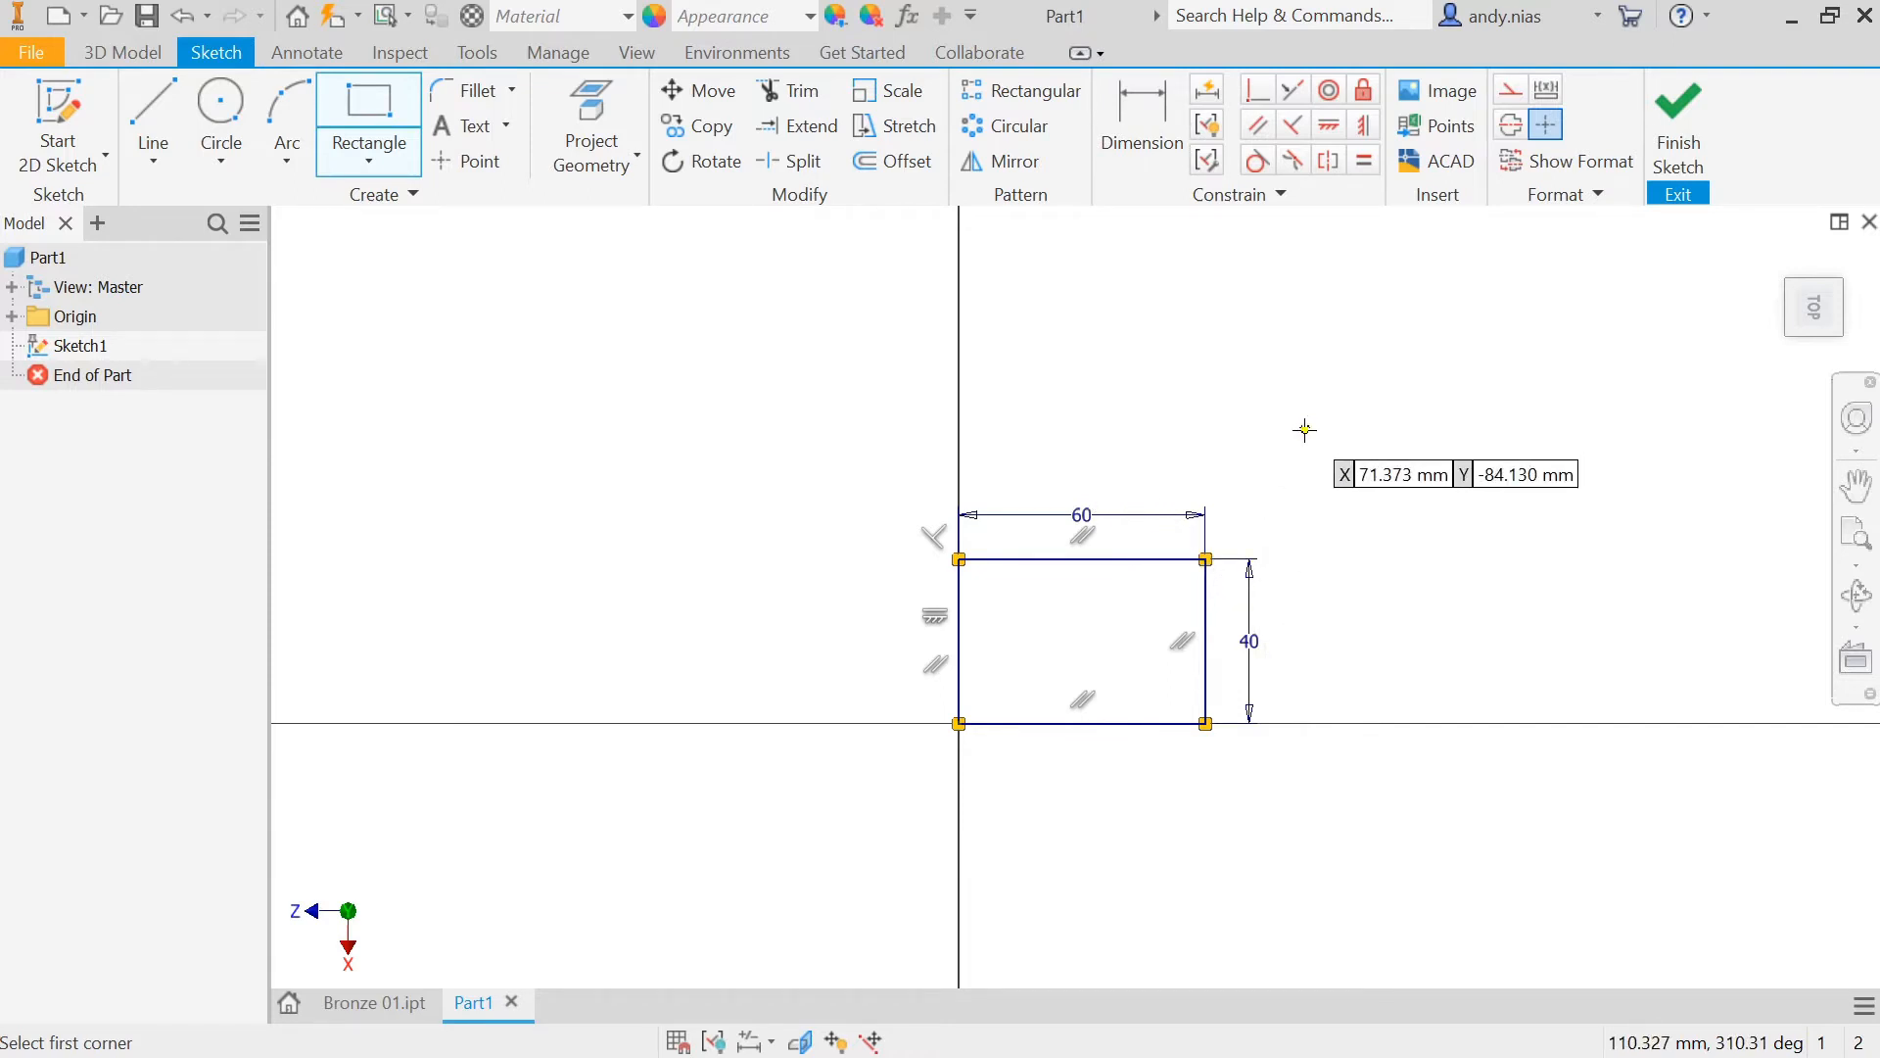
left_click(406, 137)
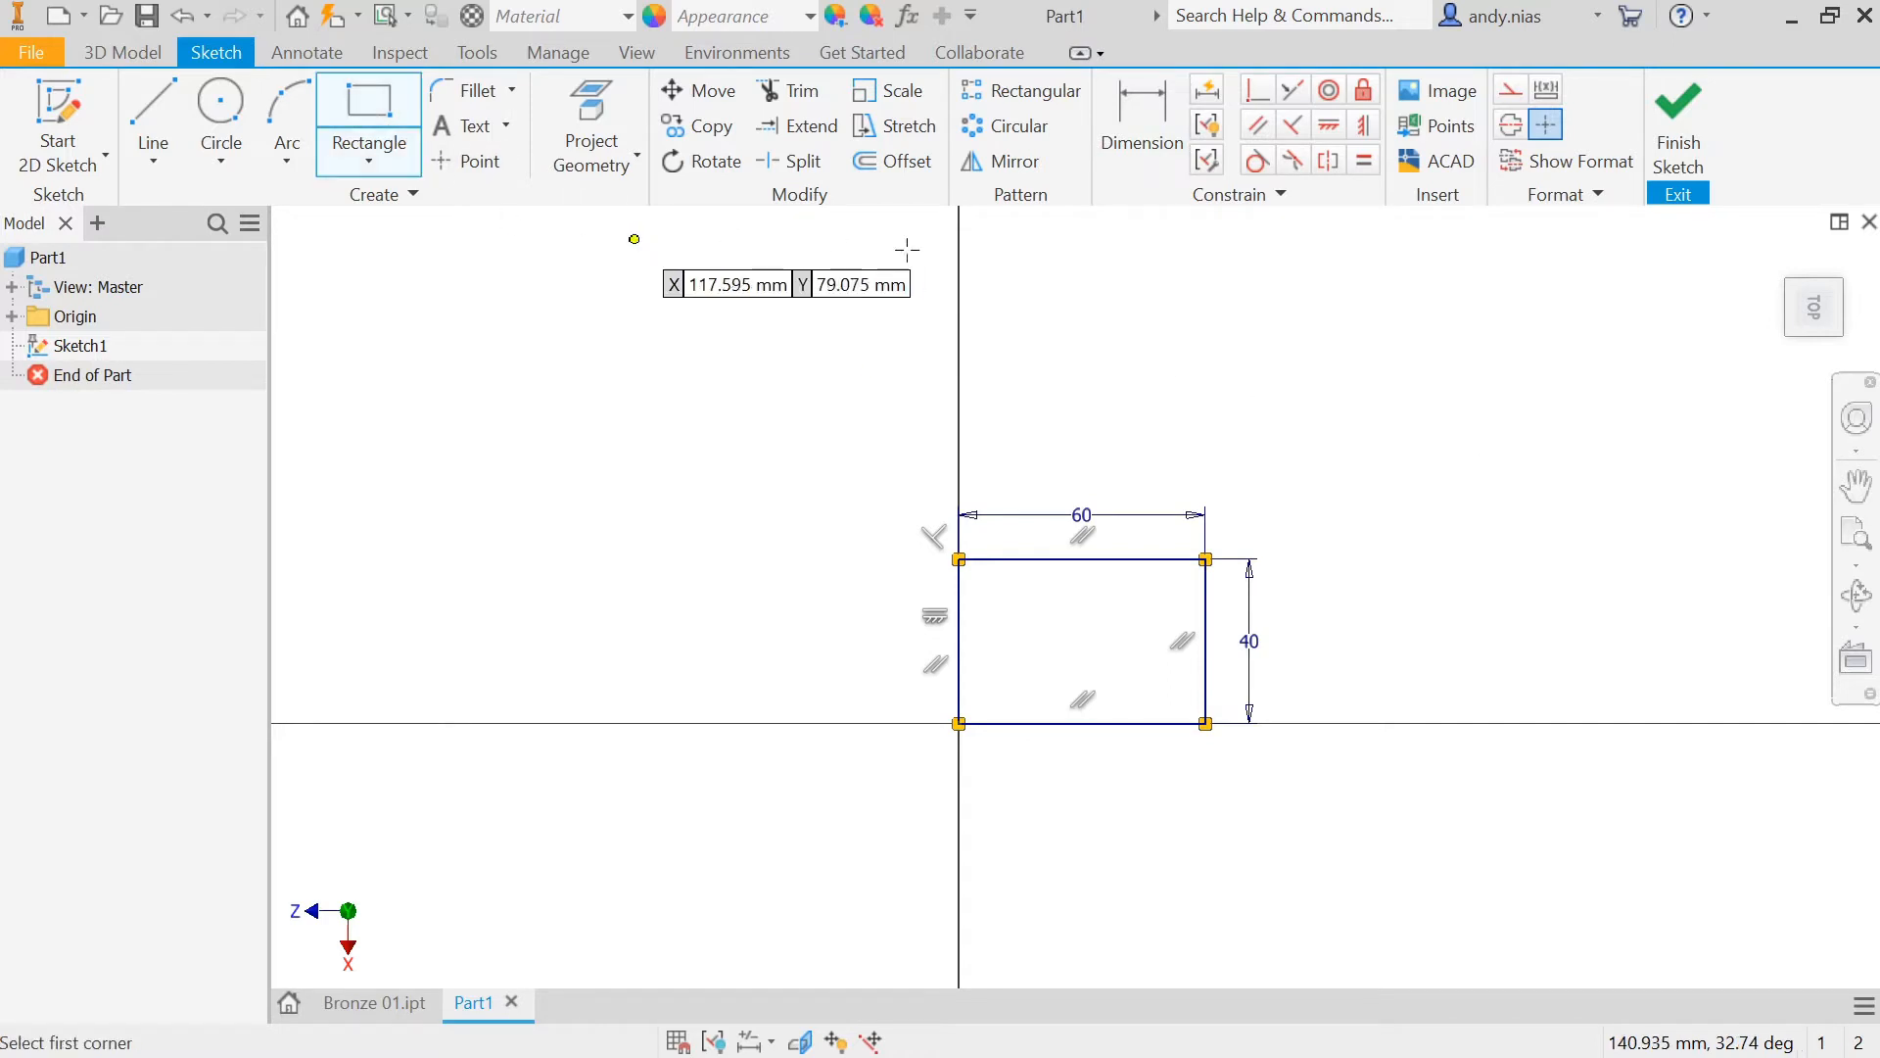
right_click(1044, 316)
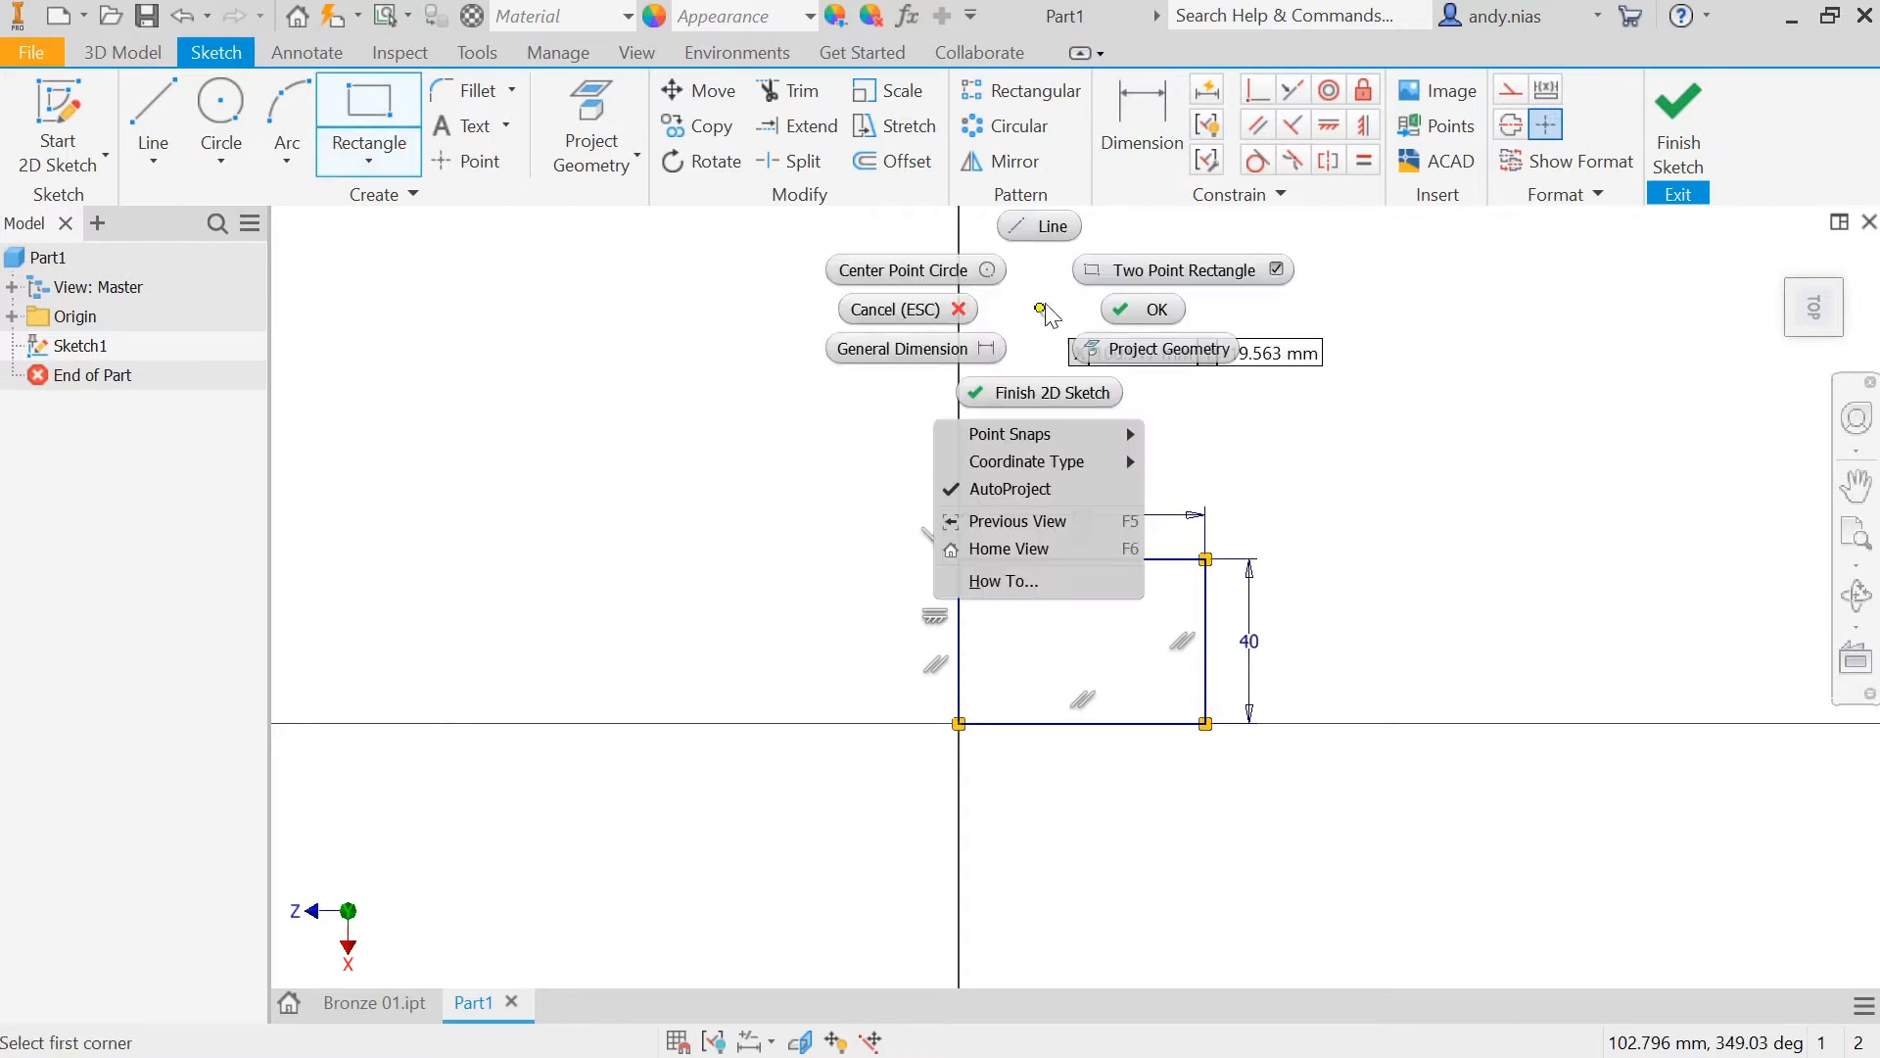
left_click(1146, 309)
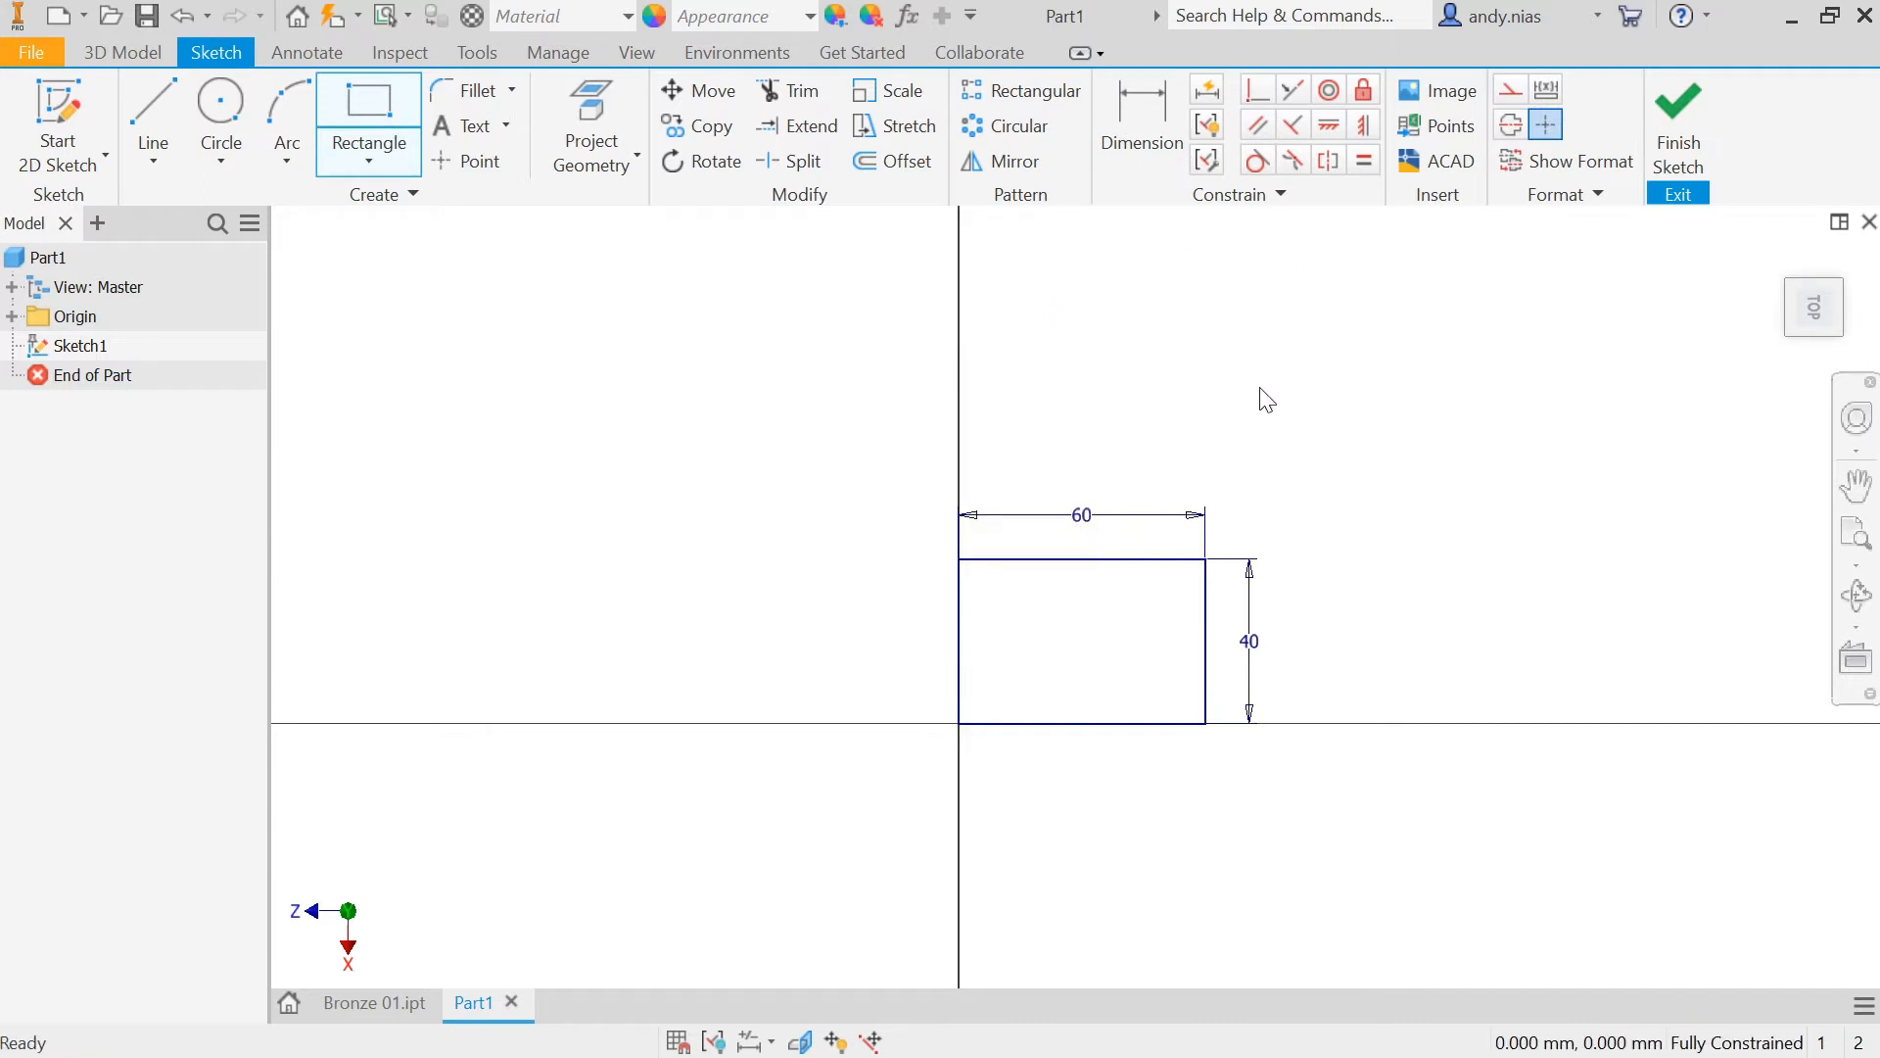
Step: Open the rectangle's 60 mm width dimension, accept it as is, and delete that dimension from the sketch
double_click(1094, 525)
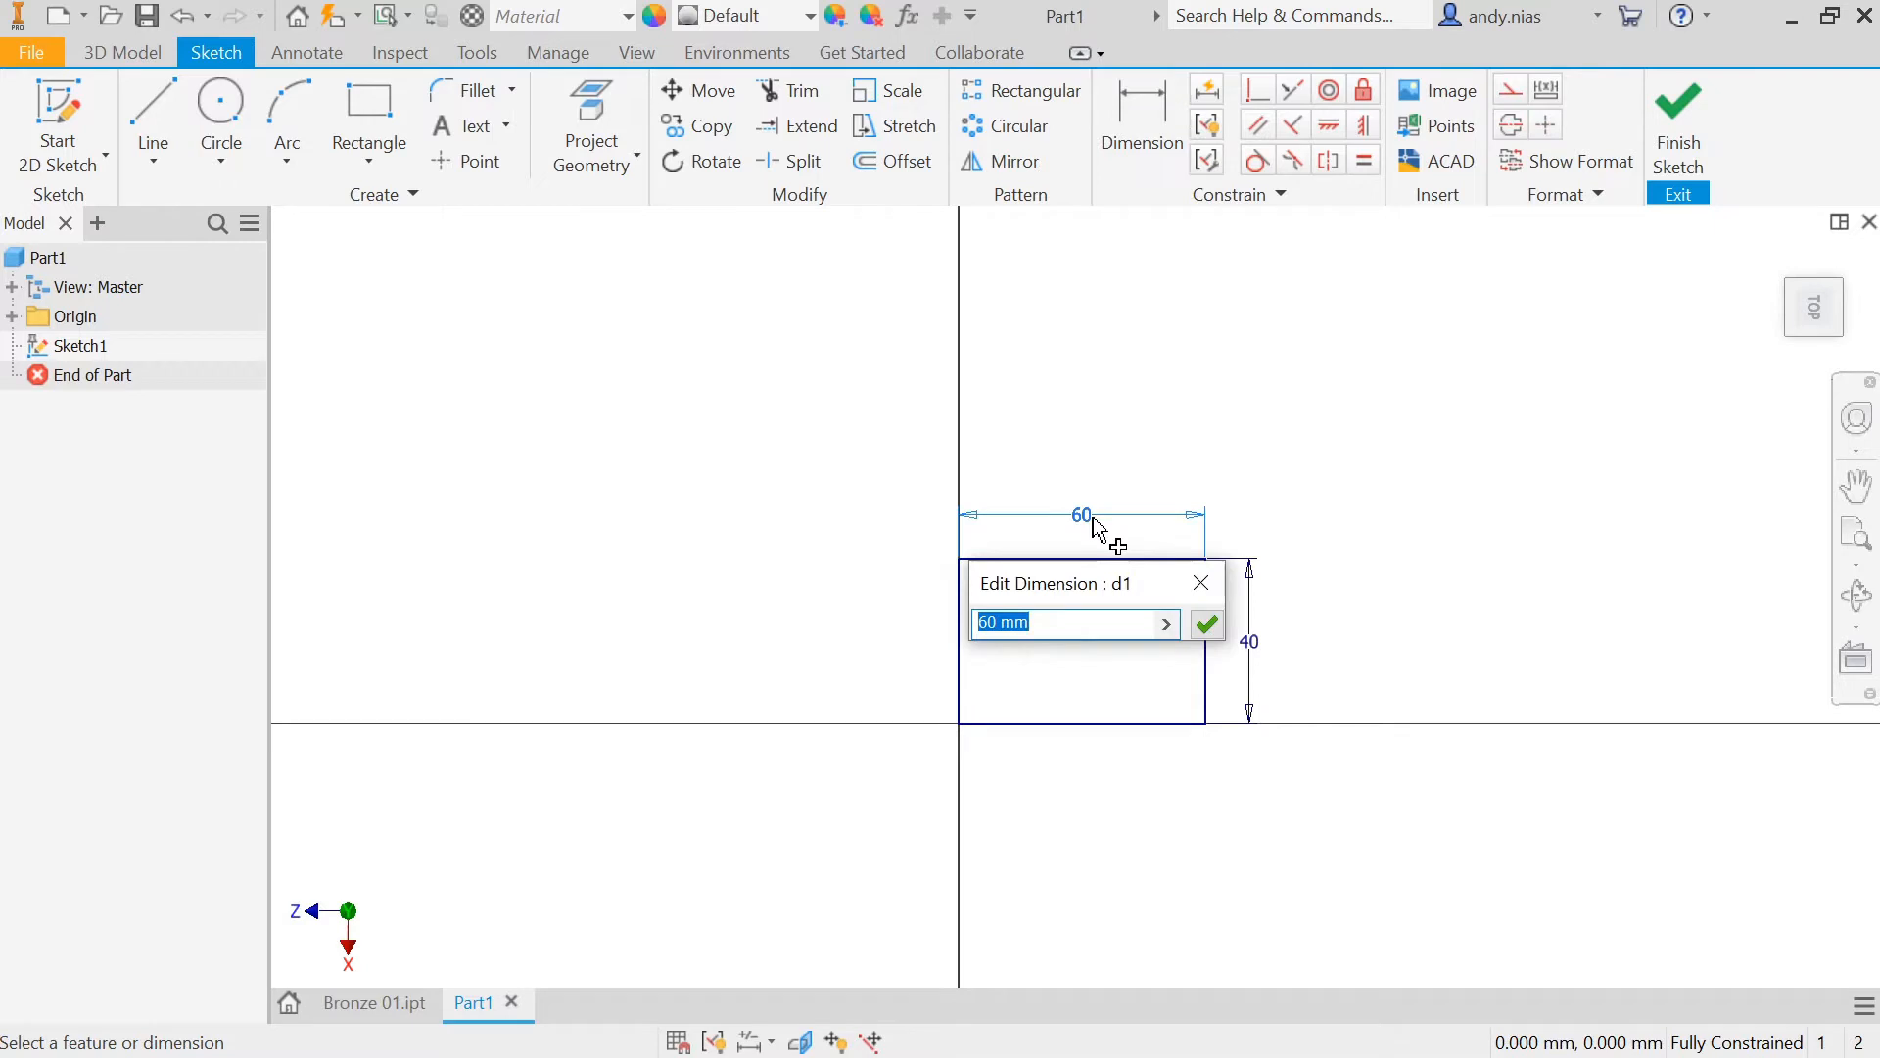
left_click(1207, 624)
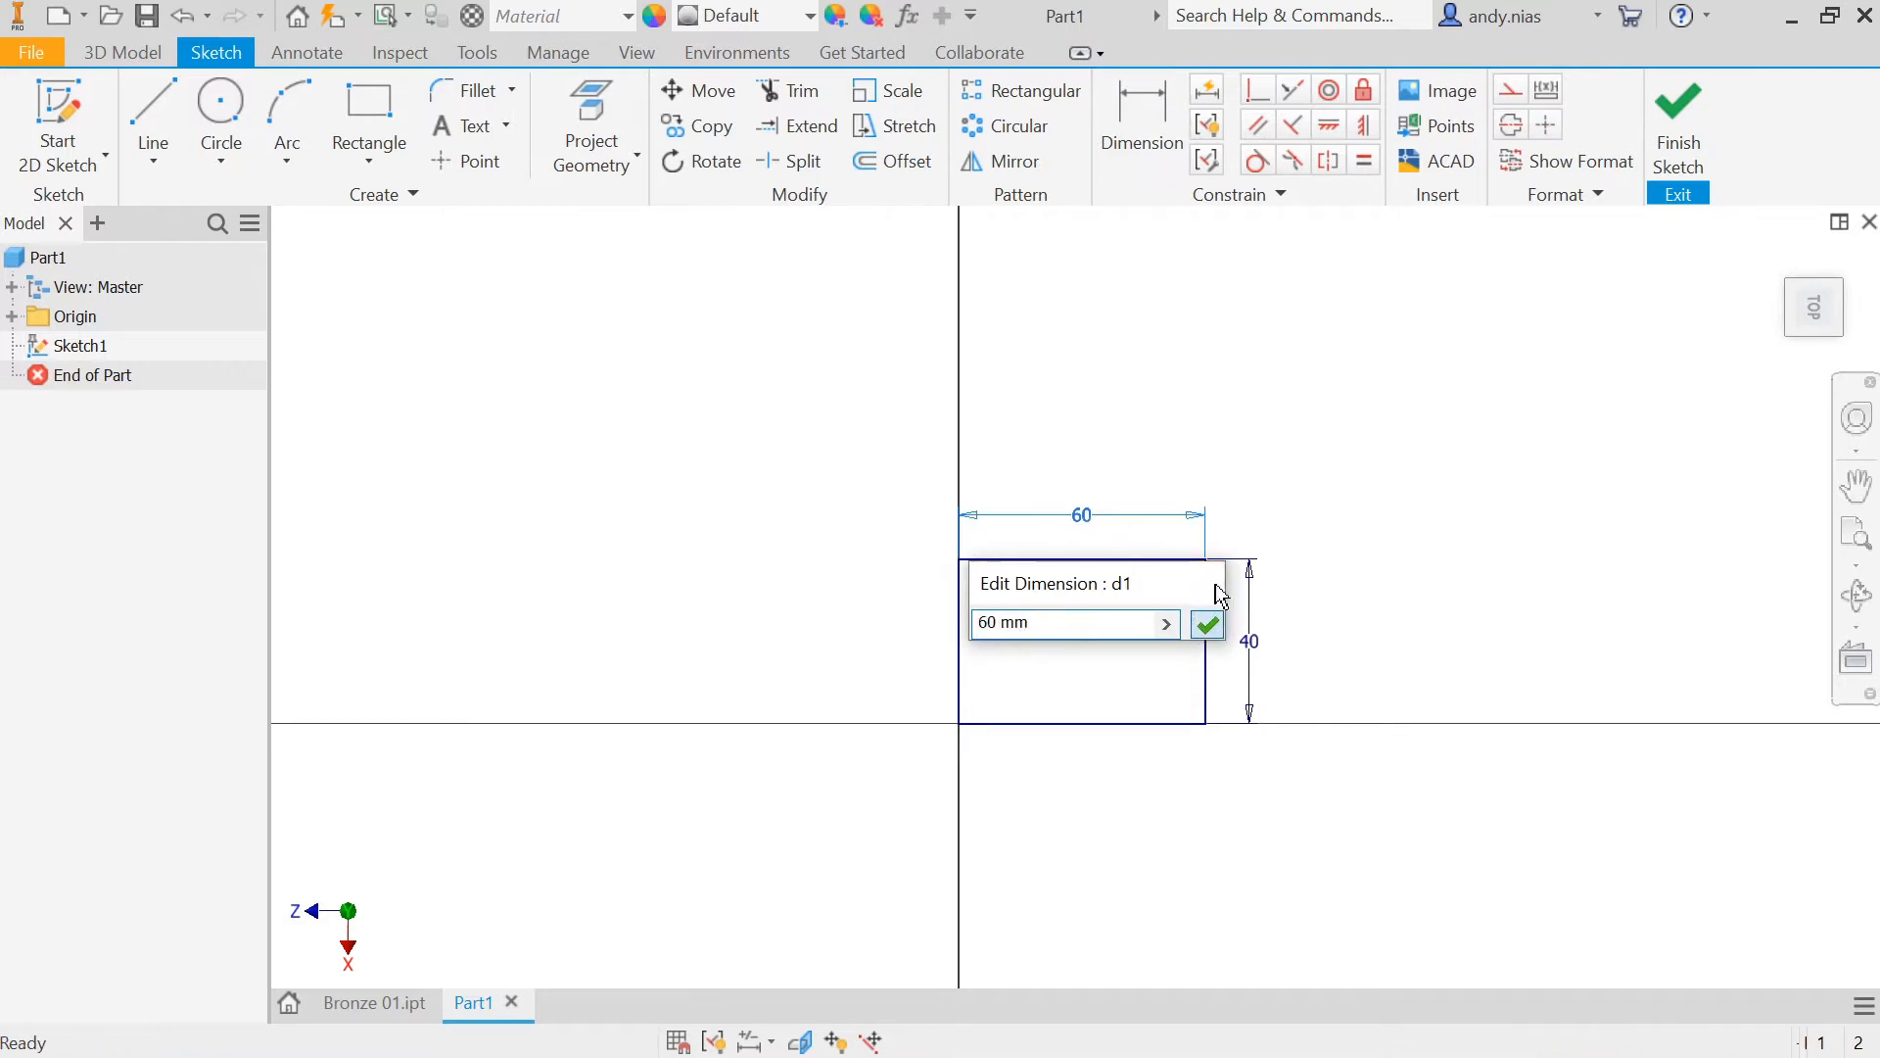
left_click(1159, 527)
key("Delete")
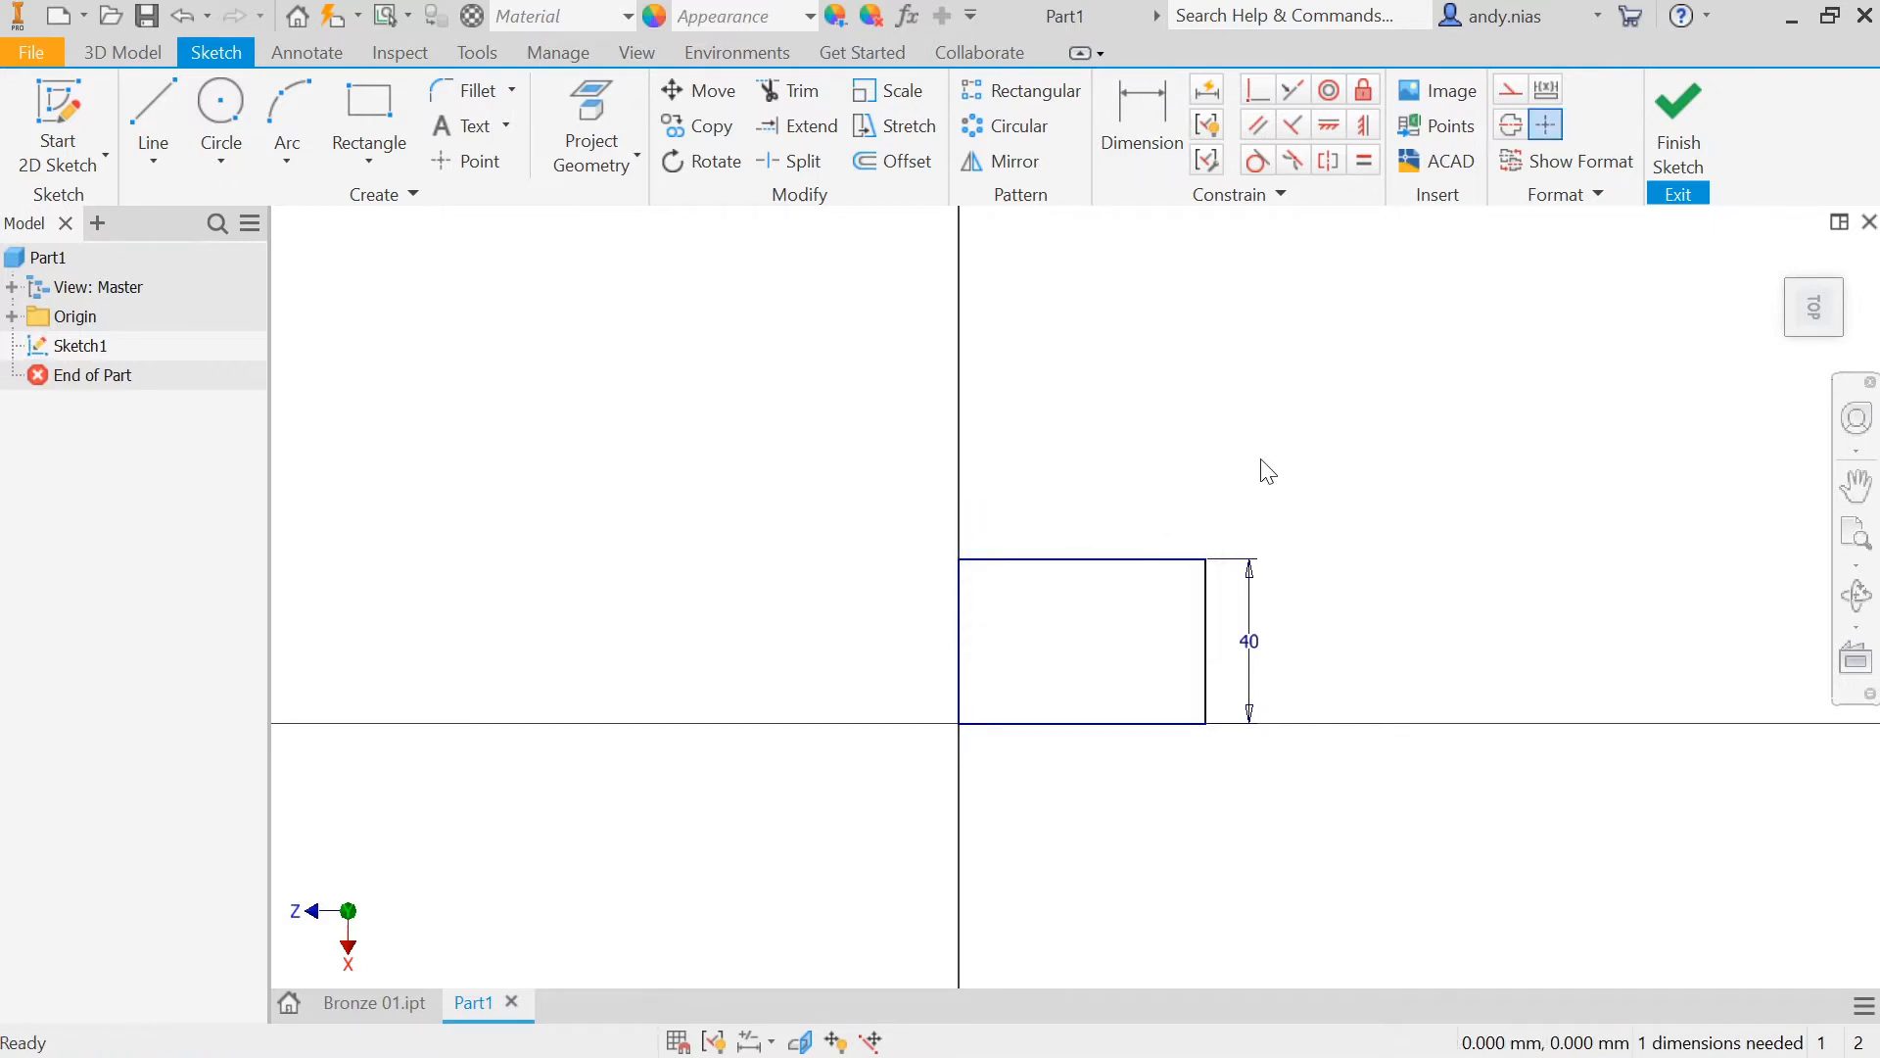
Step: Dimension the rectangle's upper edge at 60 mm and end the Dimension command
left_click(1142, 111)
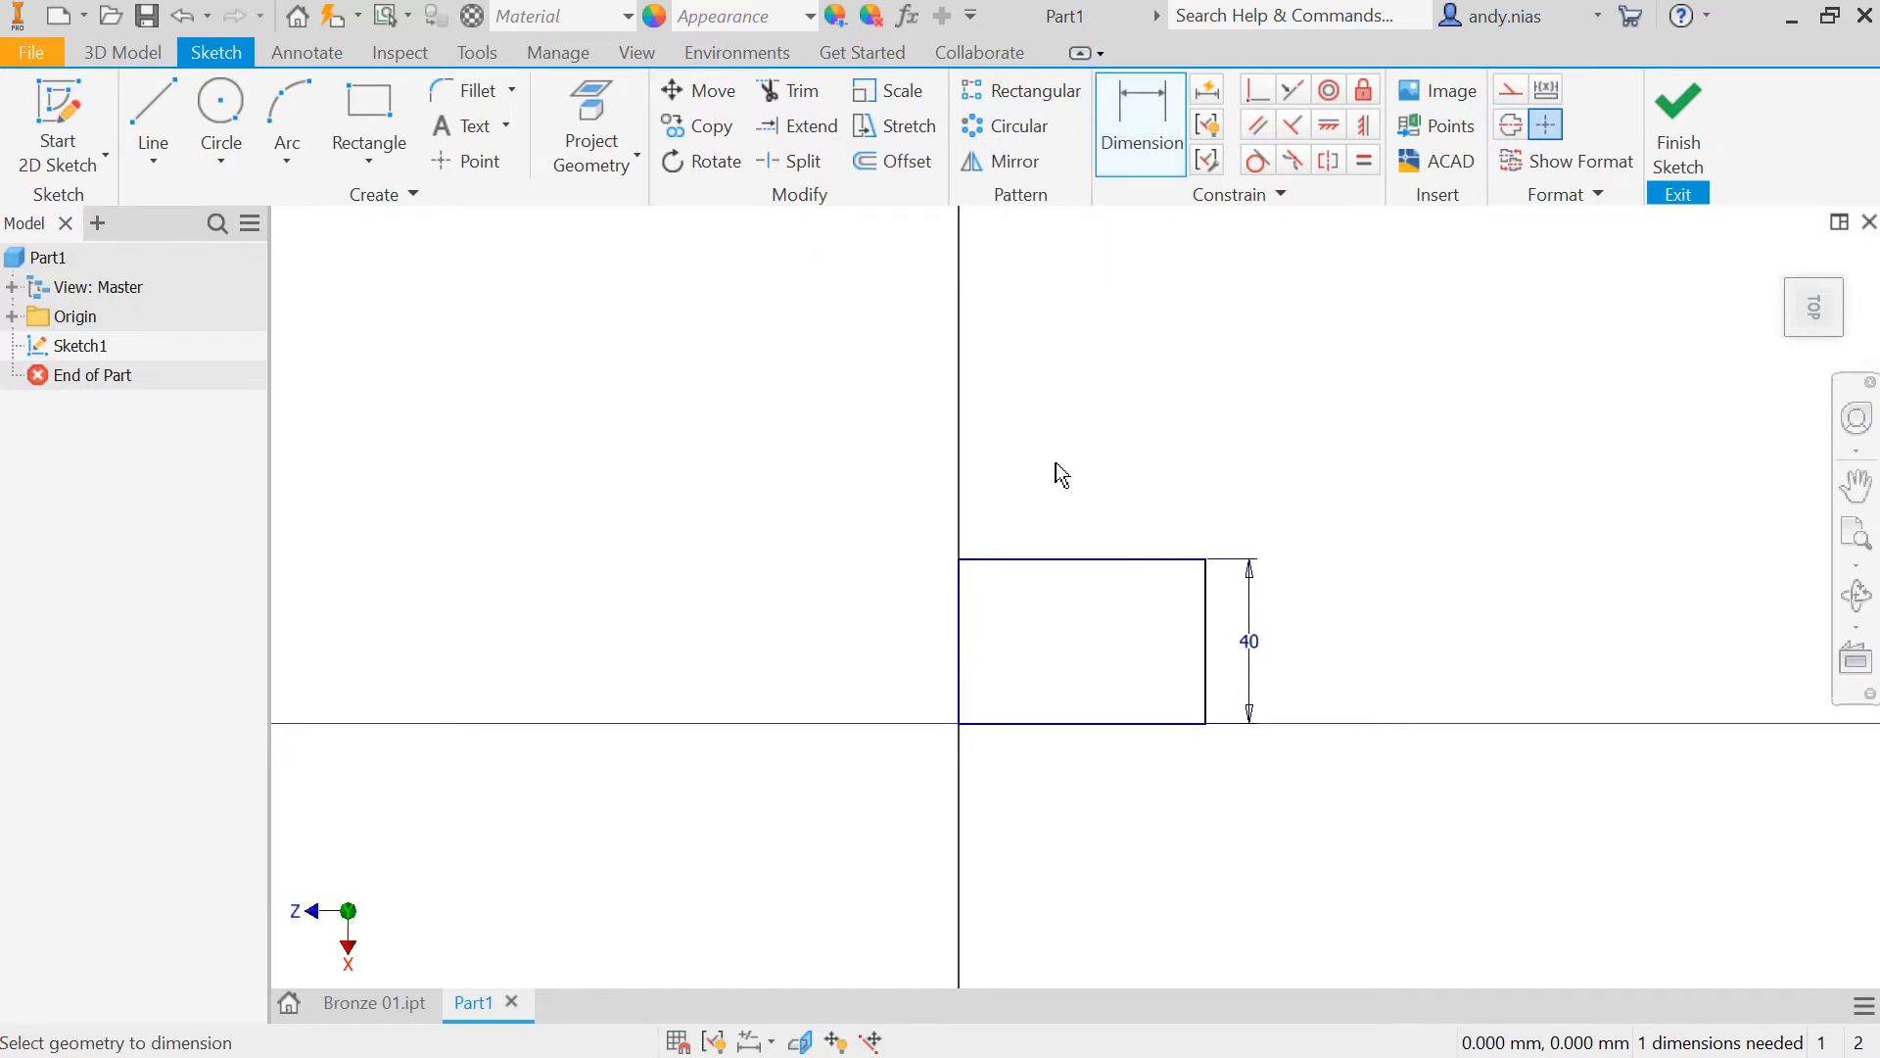
left_click(1104, 560)
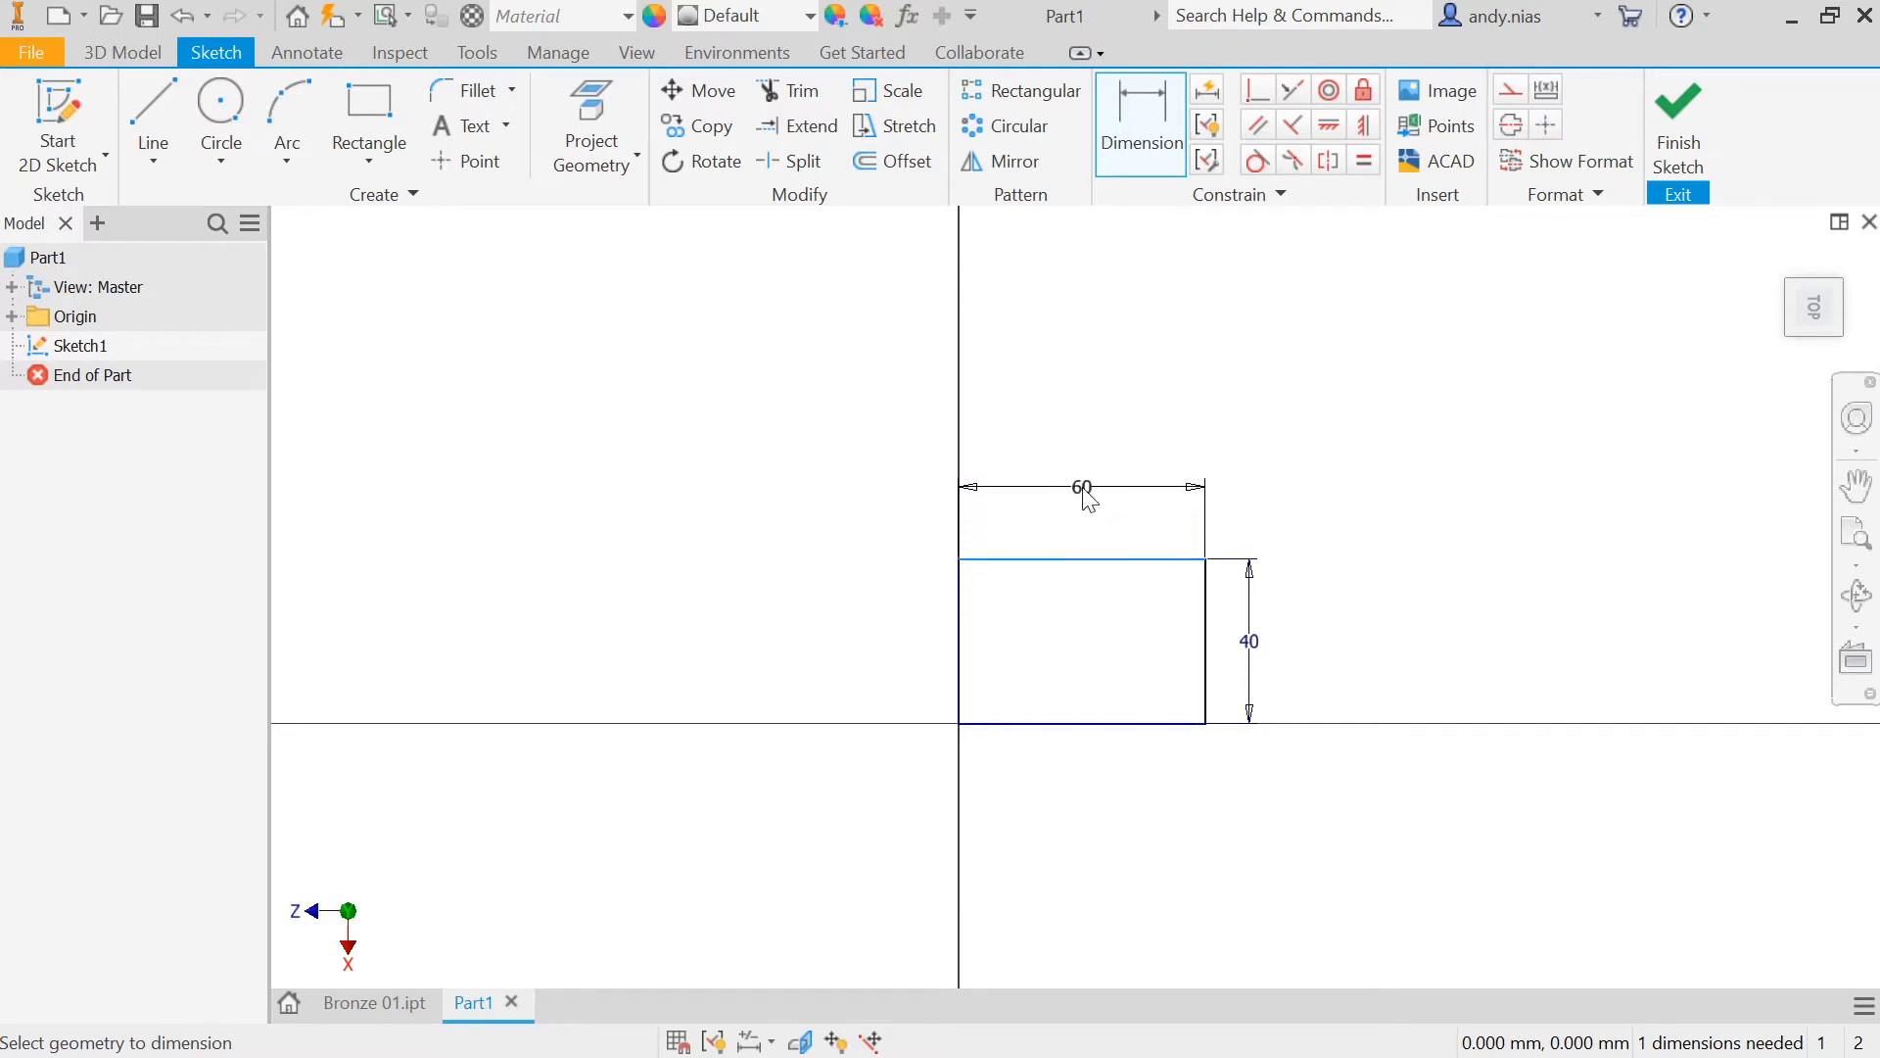
left_click(1087, 494)
type("60")
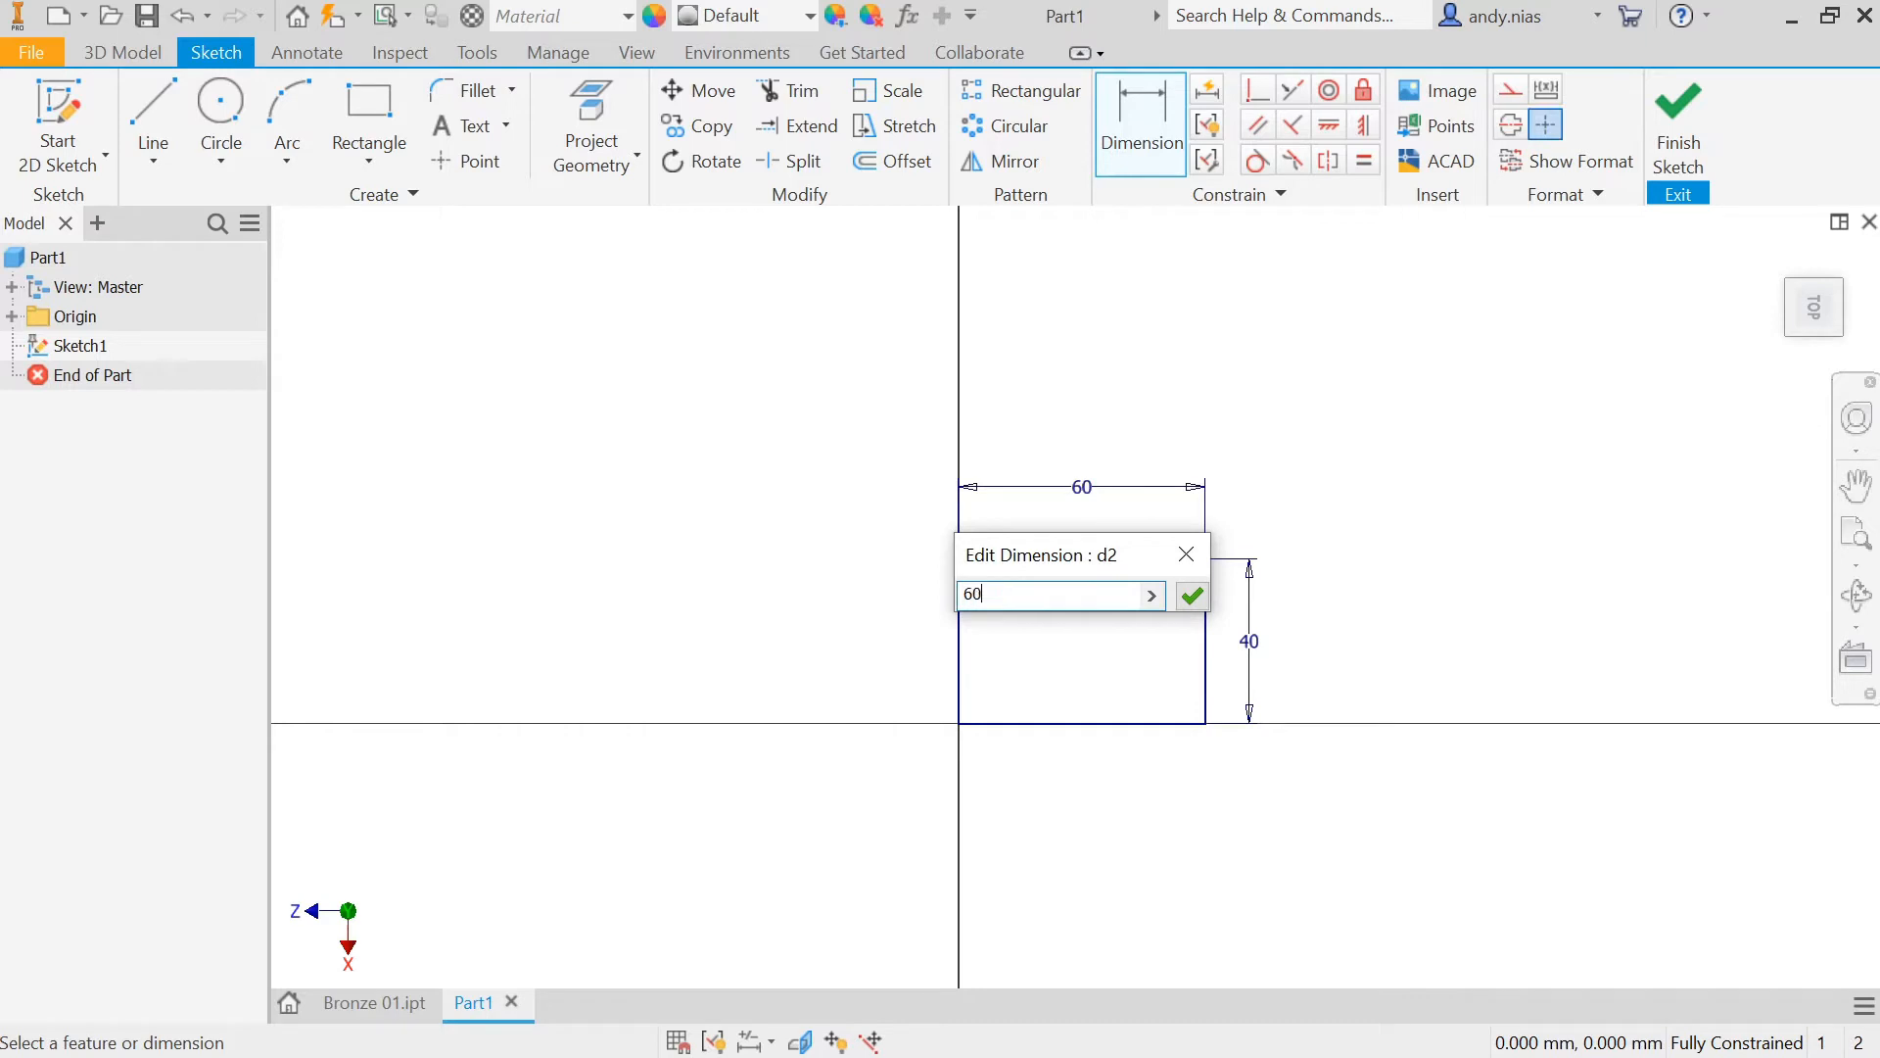
key("Return")
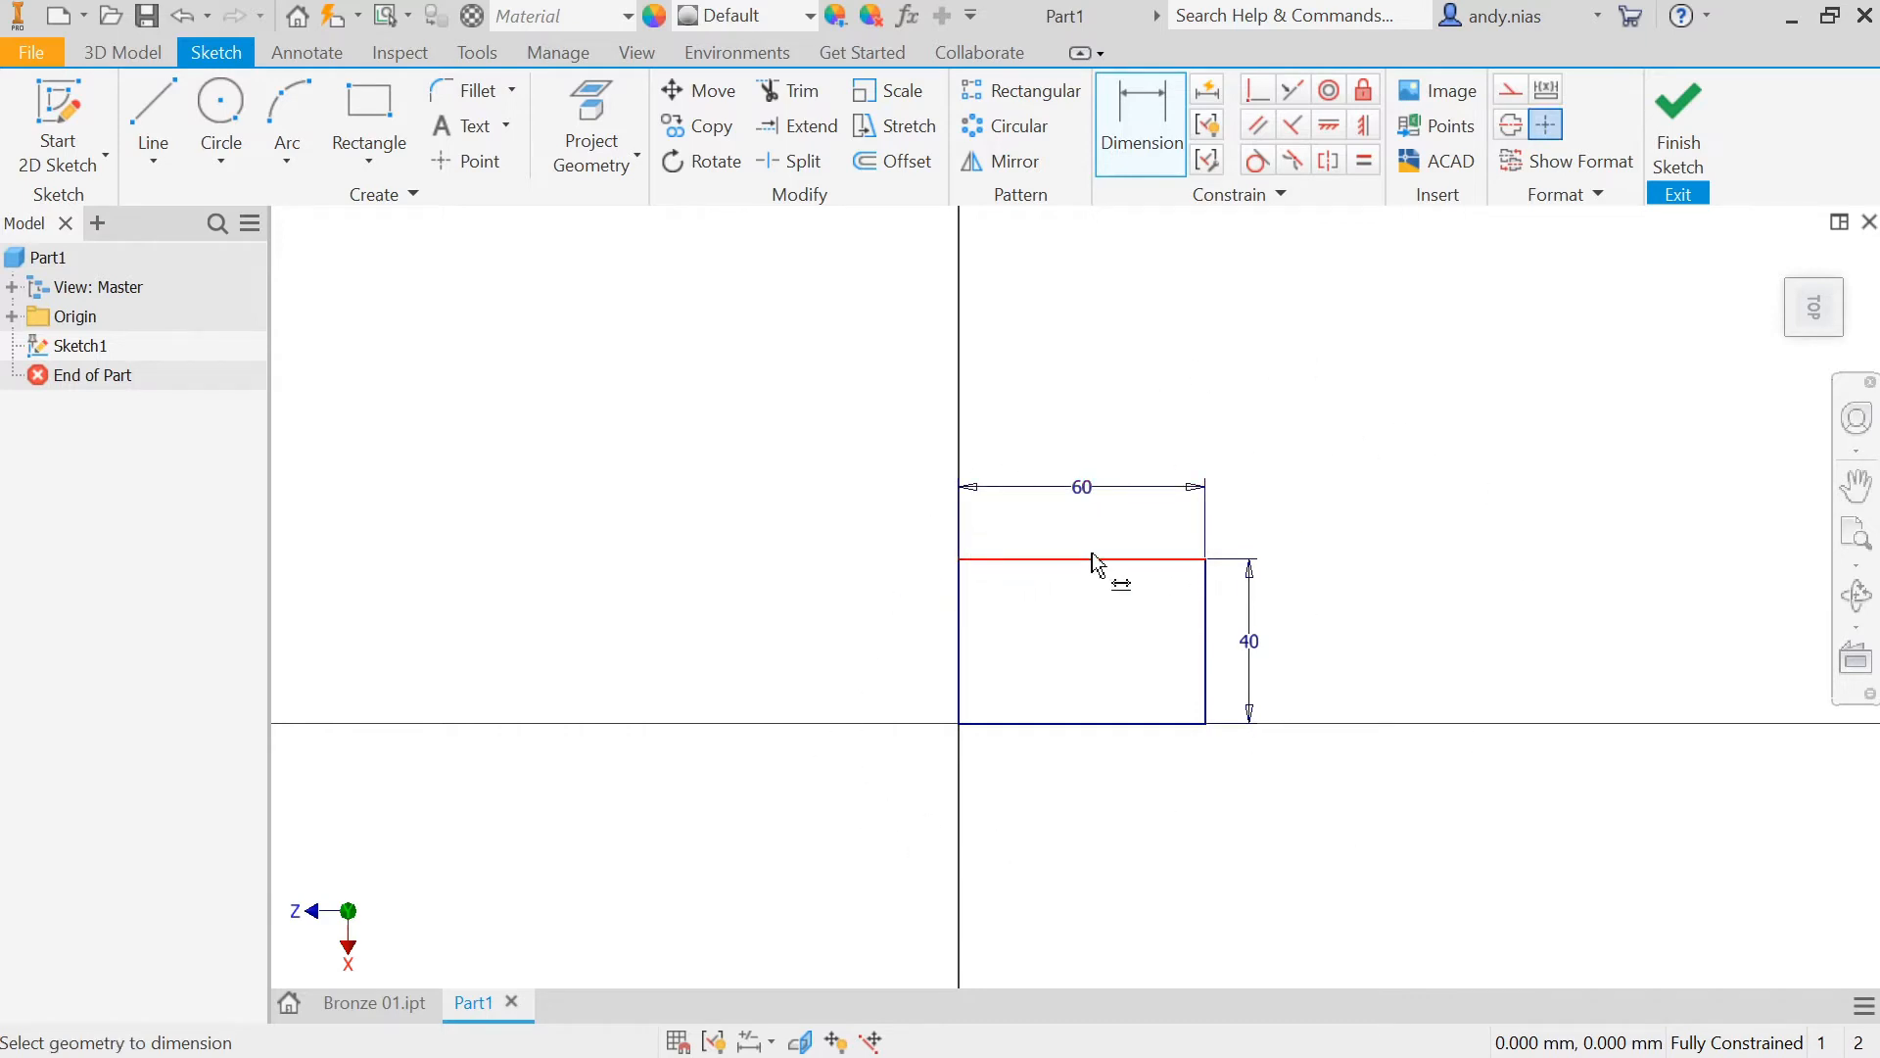
left_click(1132, 165)
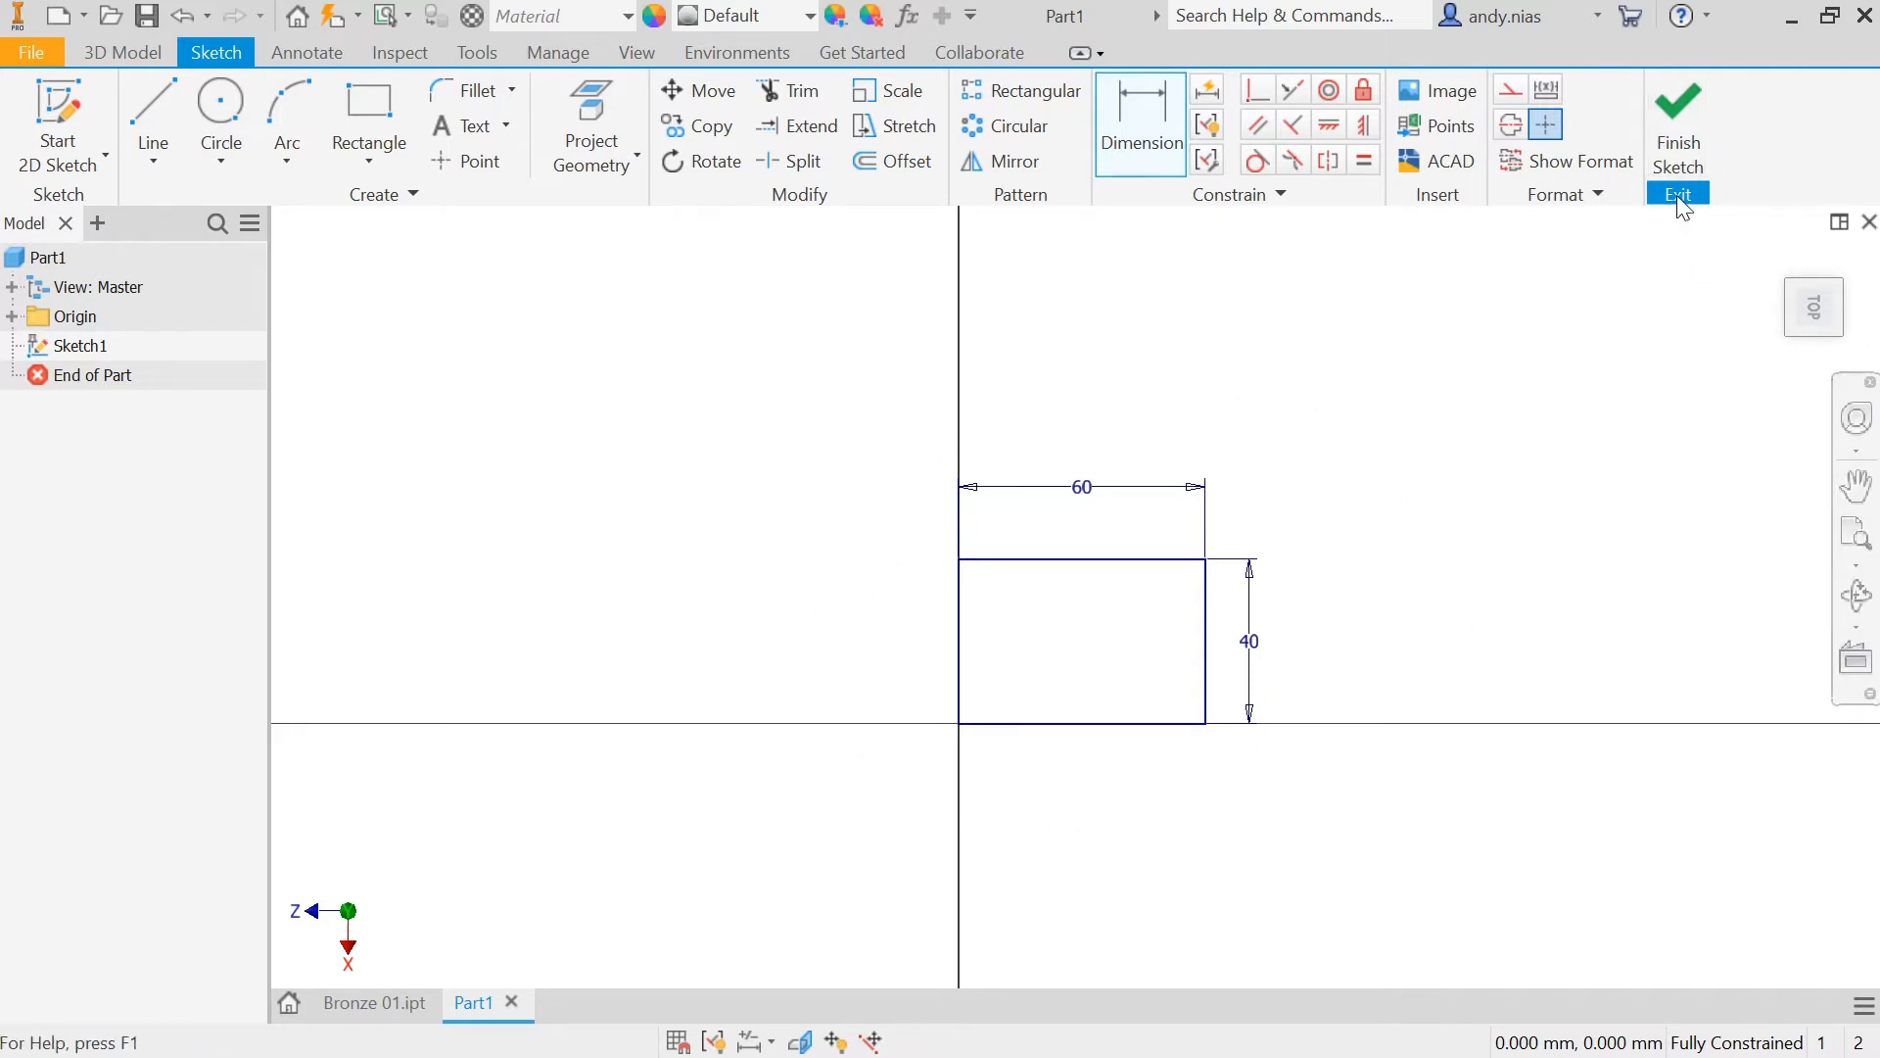
Step: Finish the rectangle sketch and return to the 3D model
left_click(1674, 140)
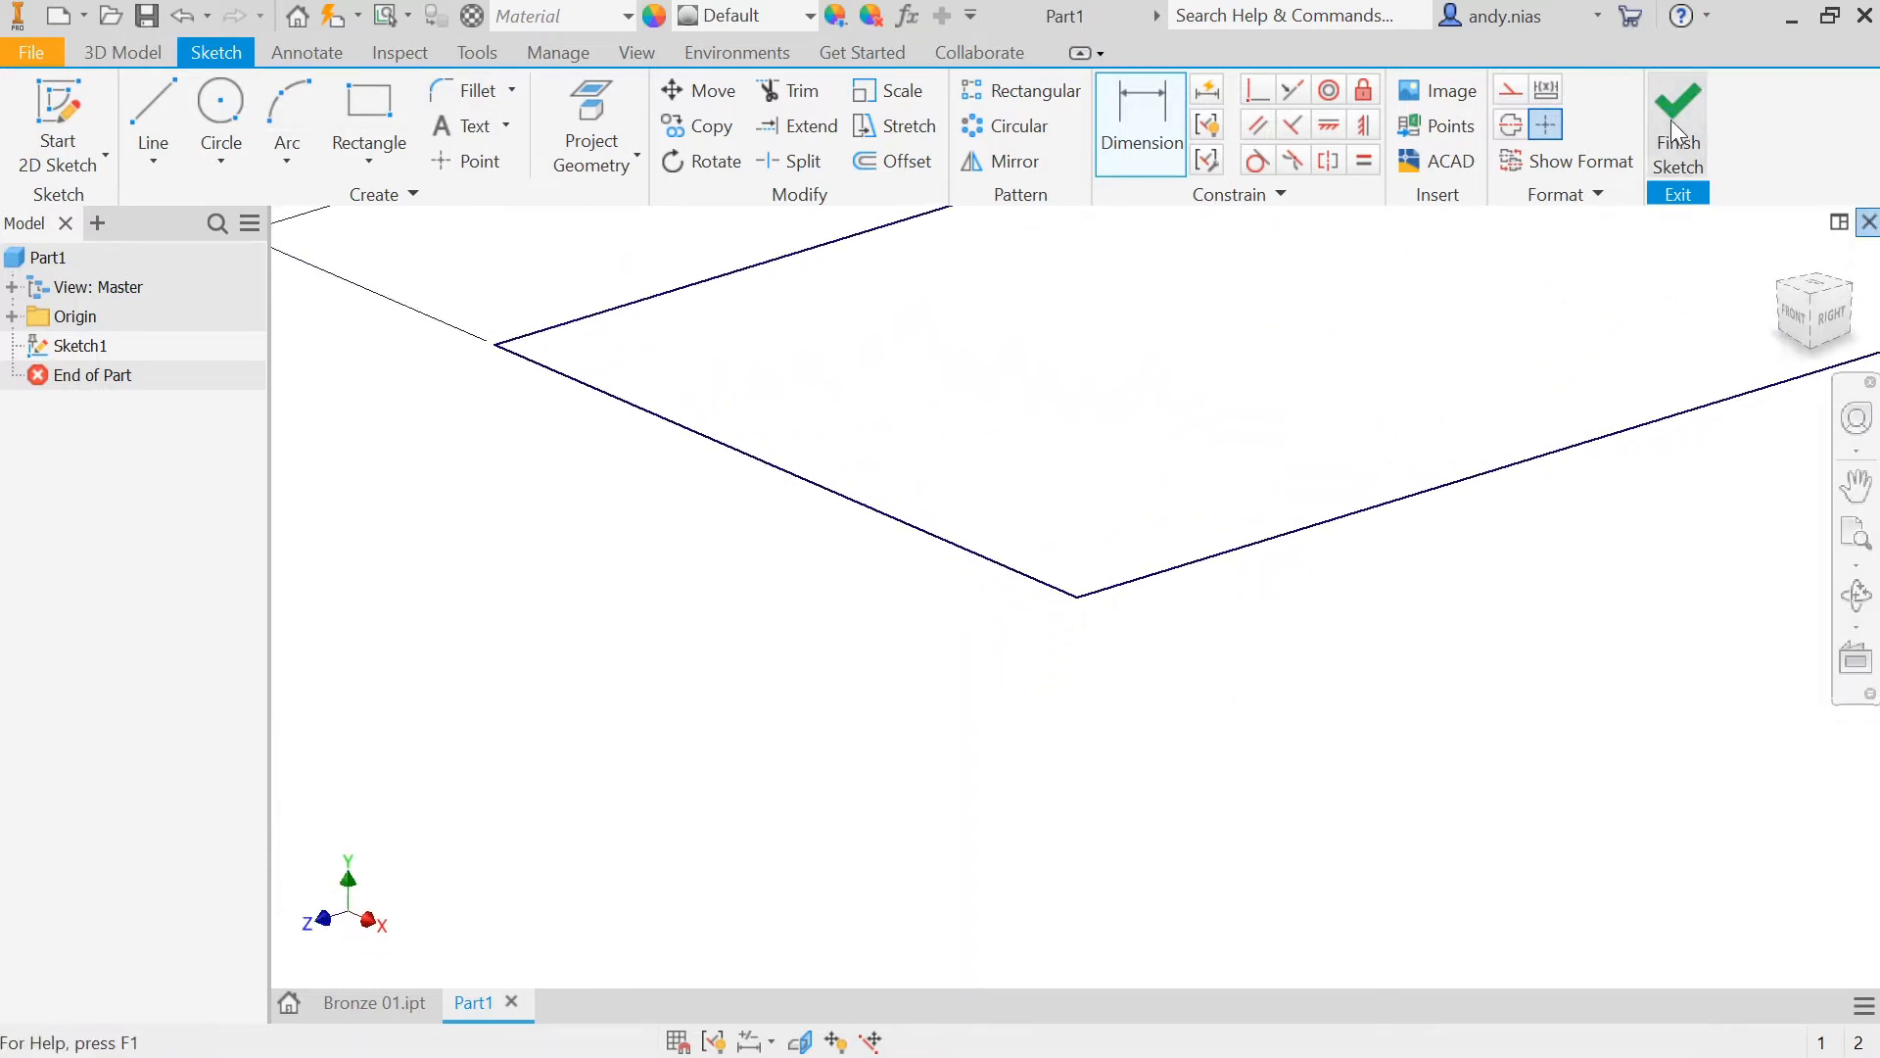
scroll(1476, 380, "up", 4)
mouse_move(1468, 375)
middle_mouse_down()
mouse_move(1315, 550)
mouse_move(1197, 625)
middle_mouse_up()
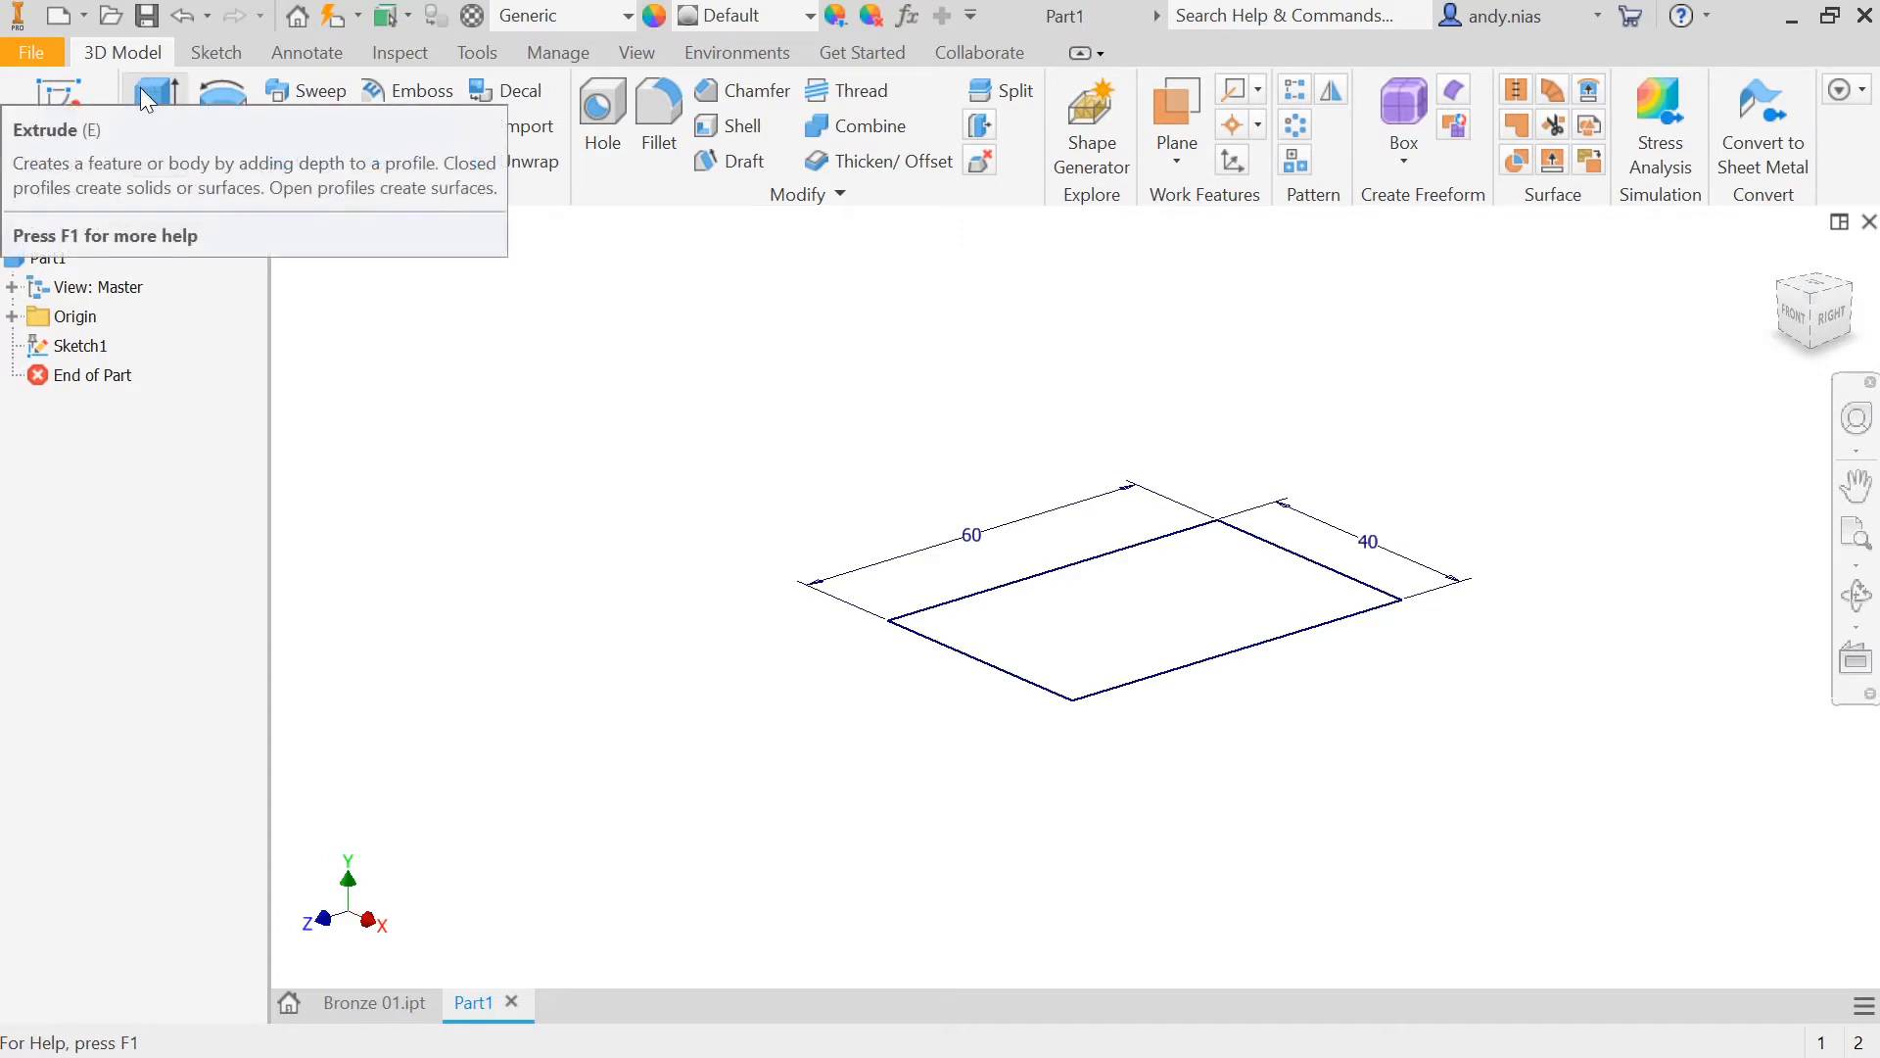
Step: Extrude the 60 × 40 mm rectangle upward by 50 mm into a solid block
left_click(155, 139)
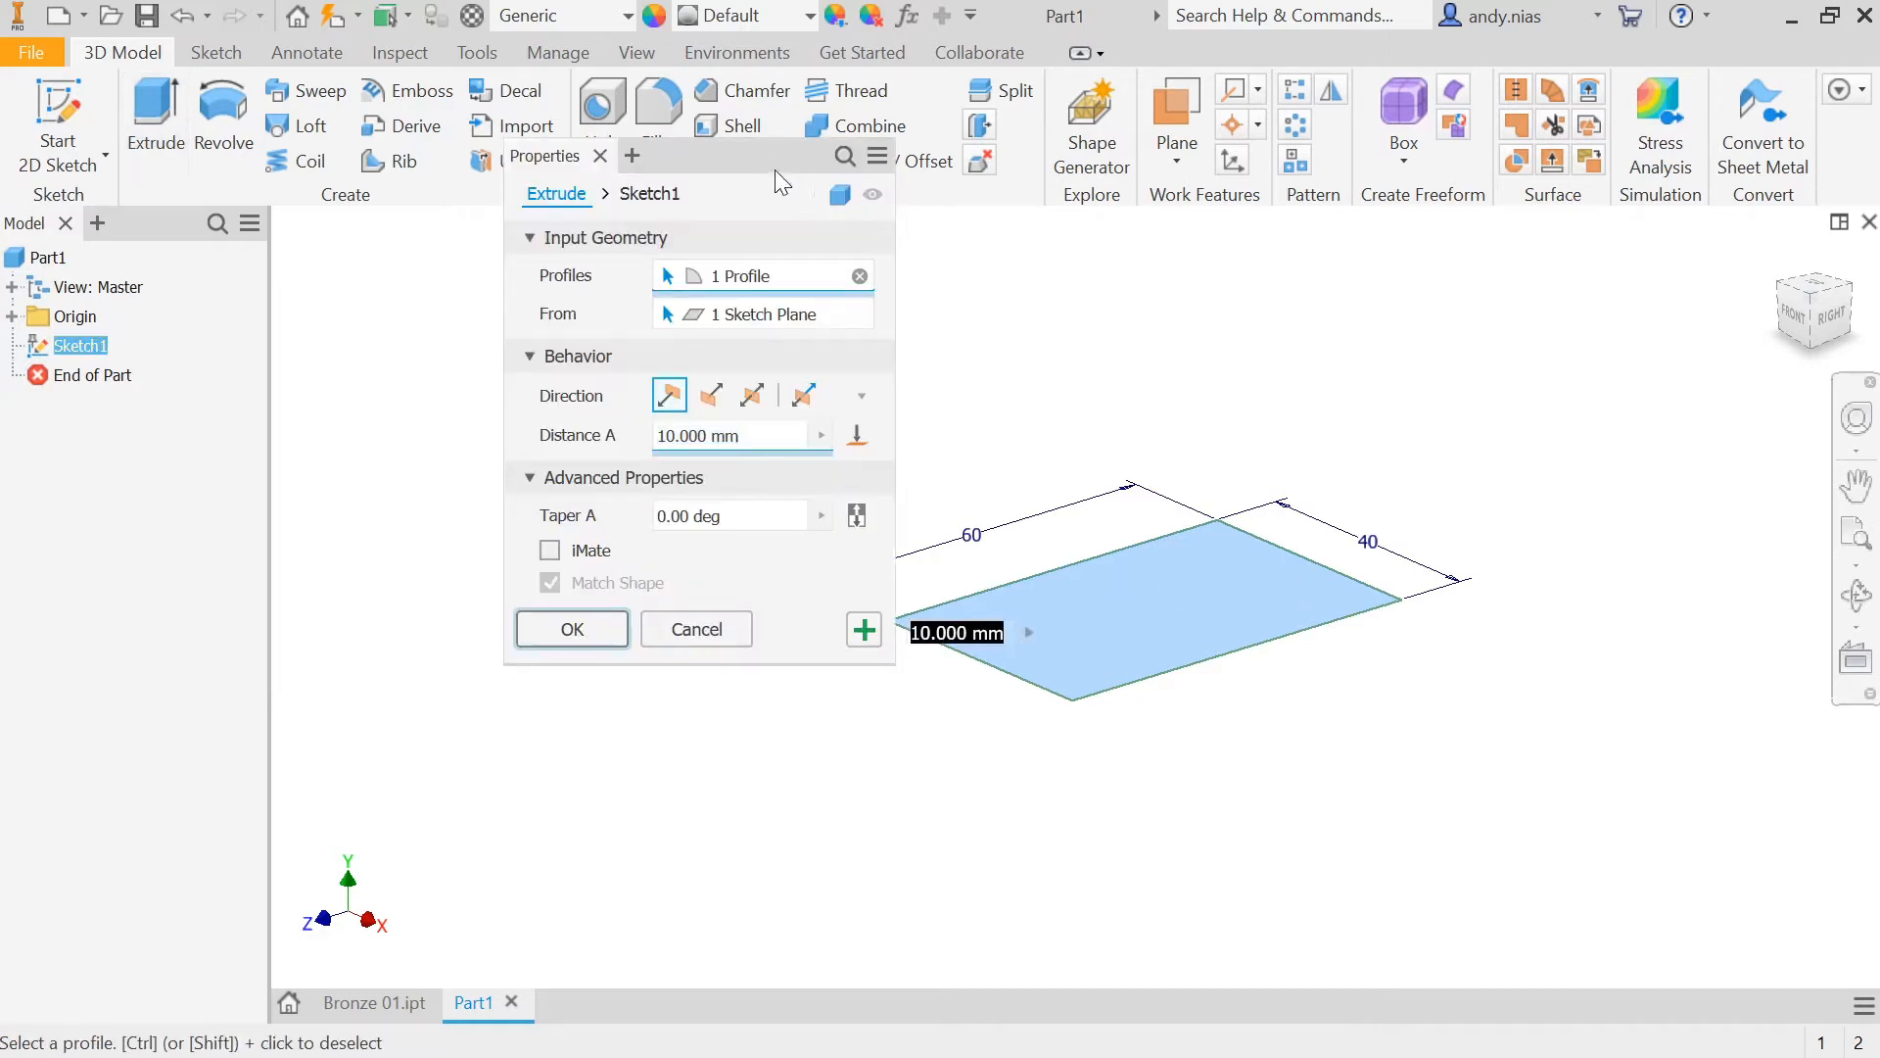
left_click_drag(726, 162, 584, 227)
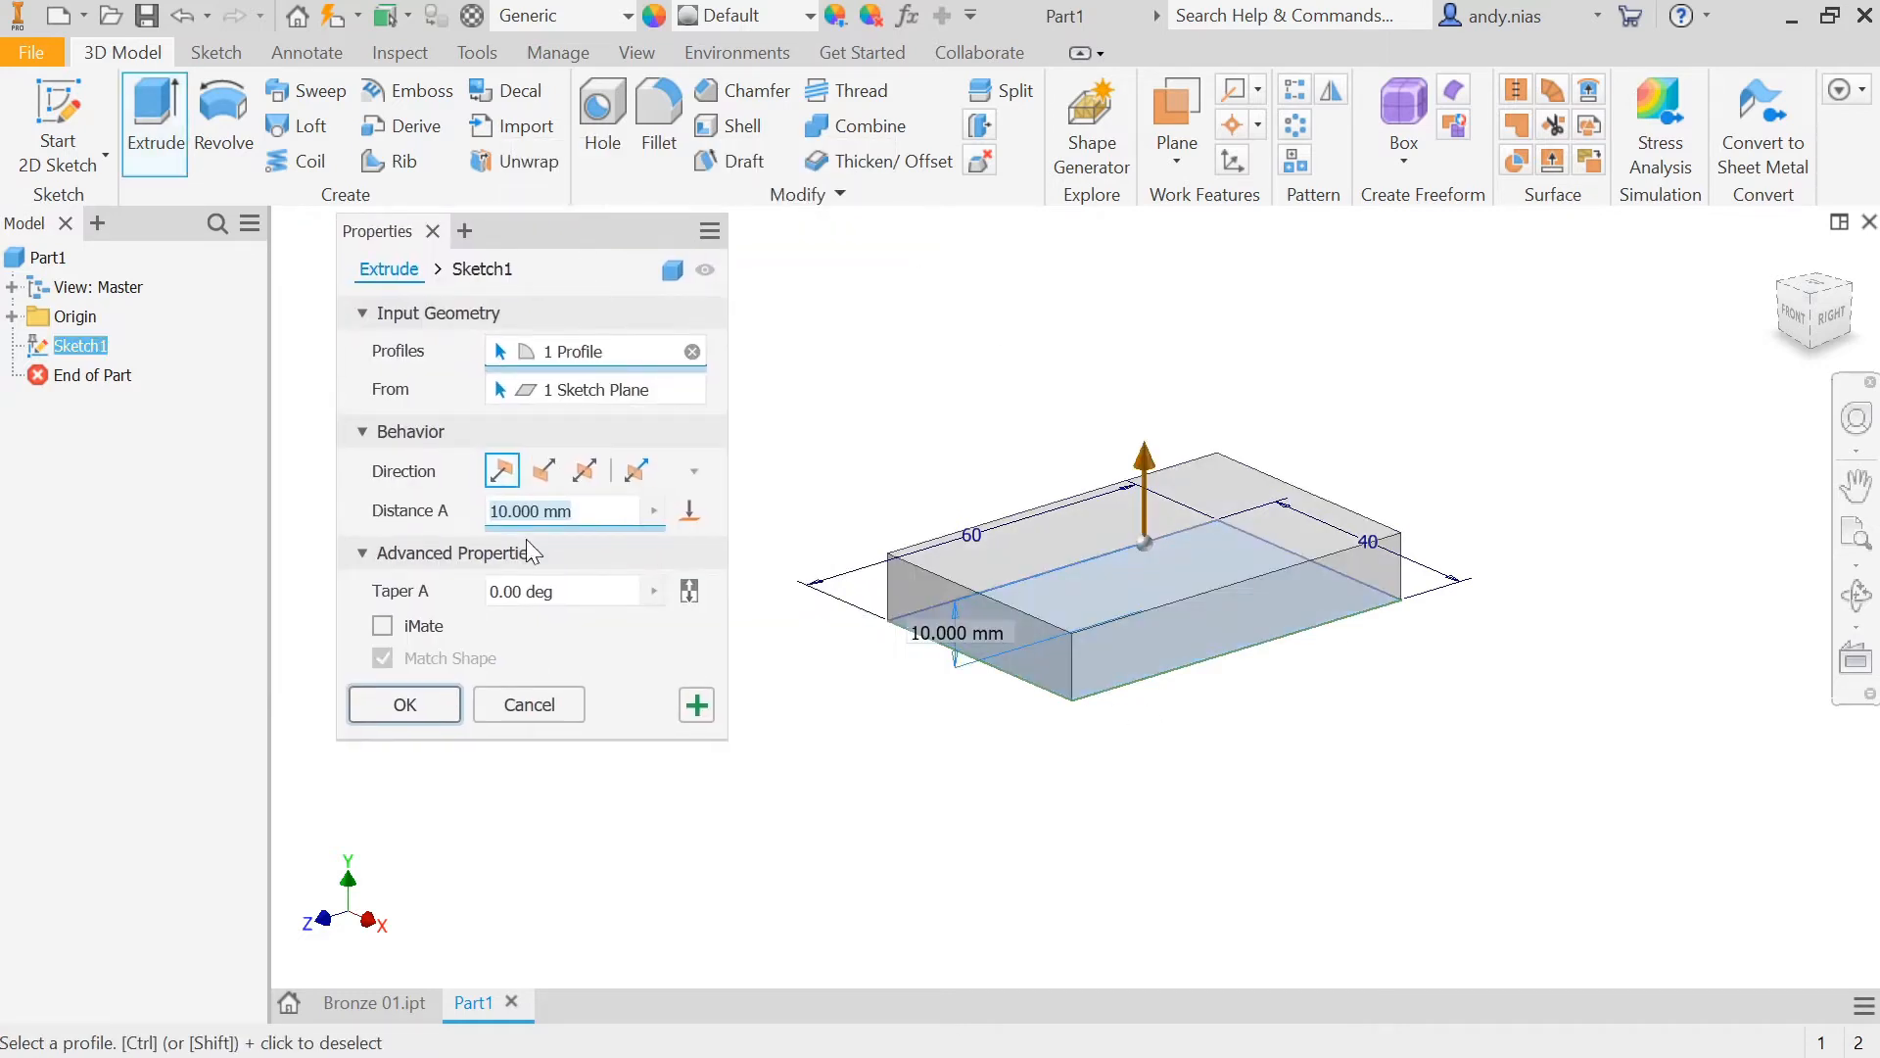
type("50")
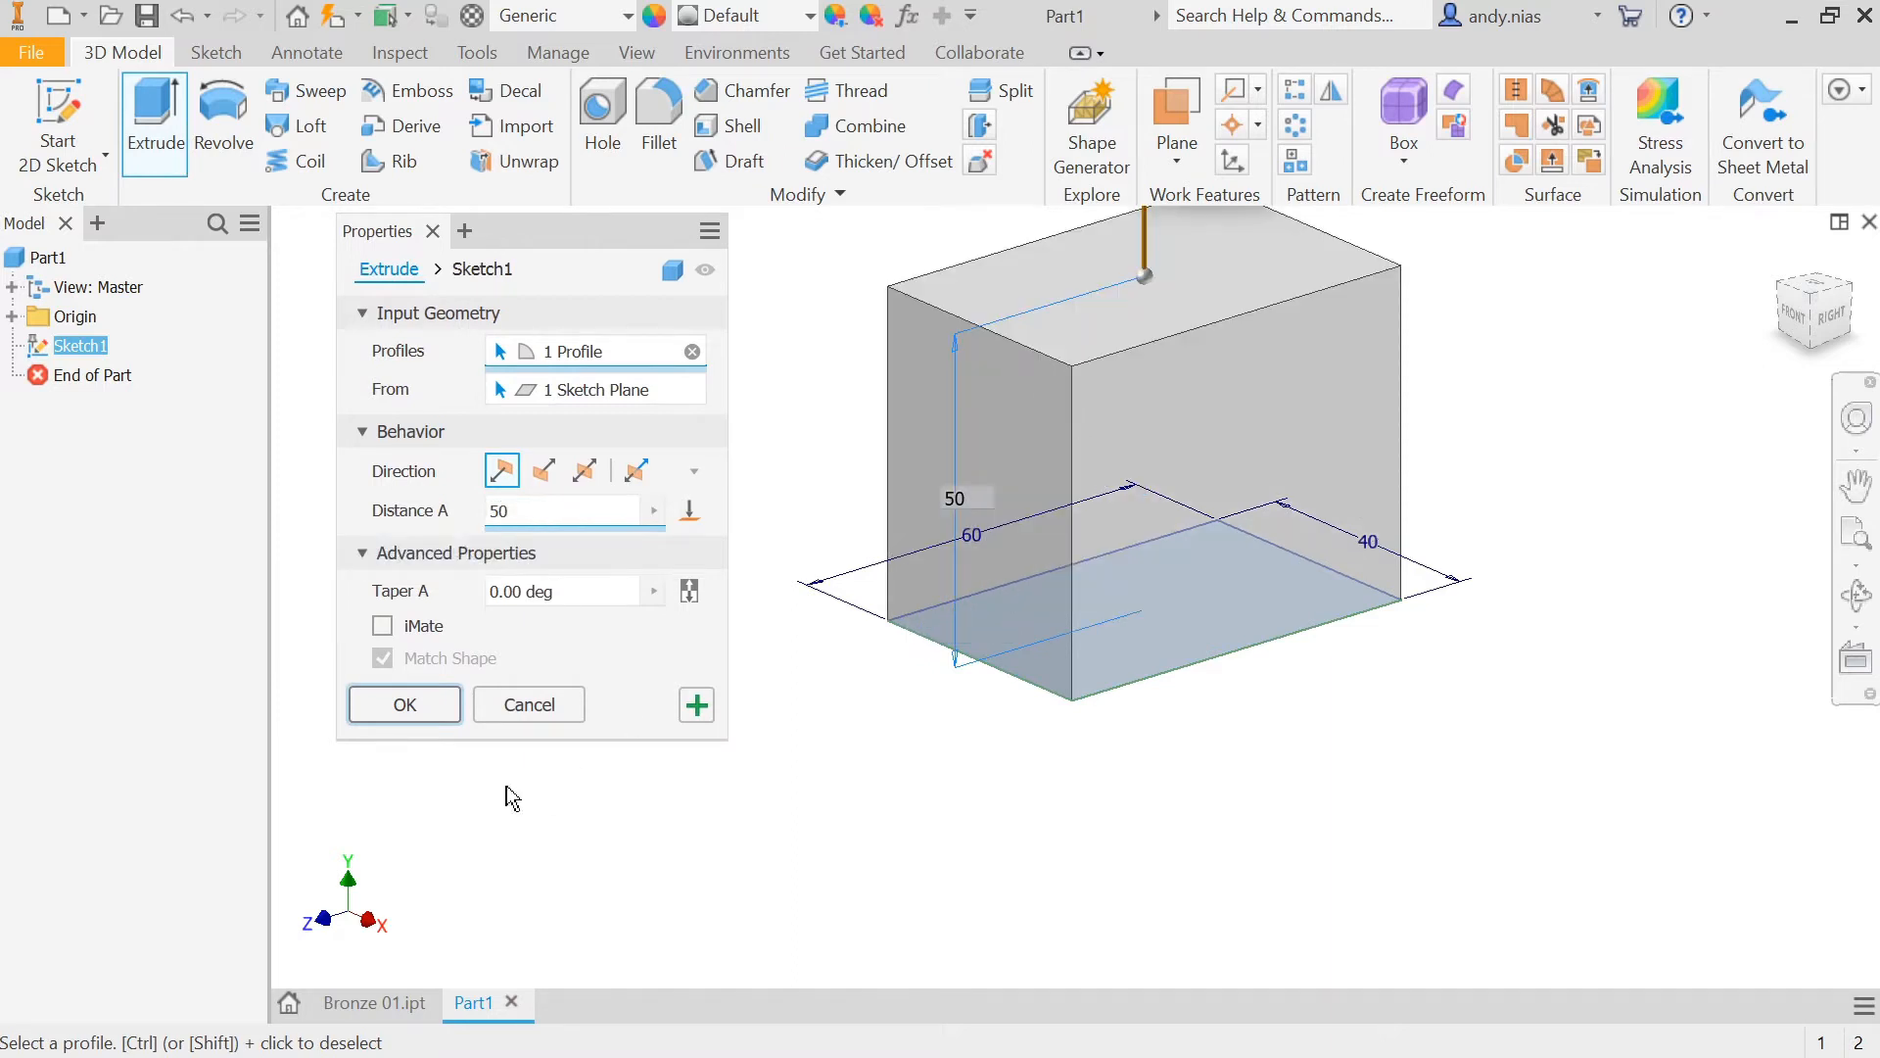
left_click(408, 710)
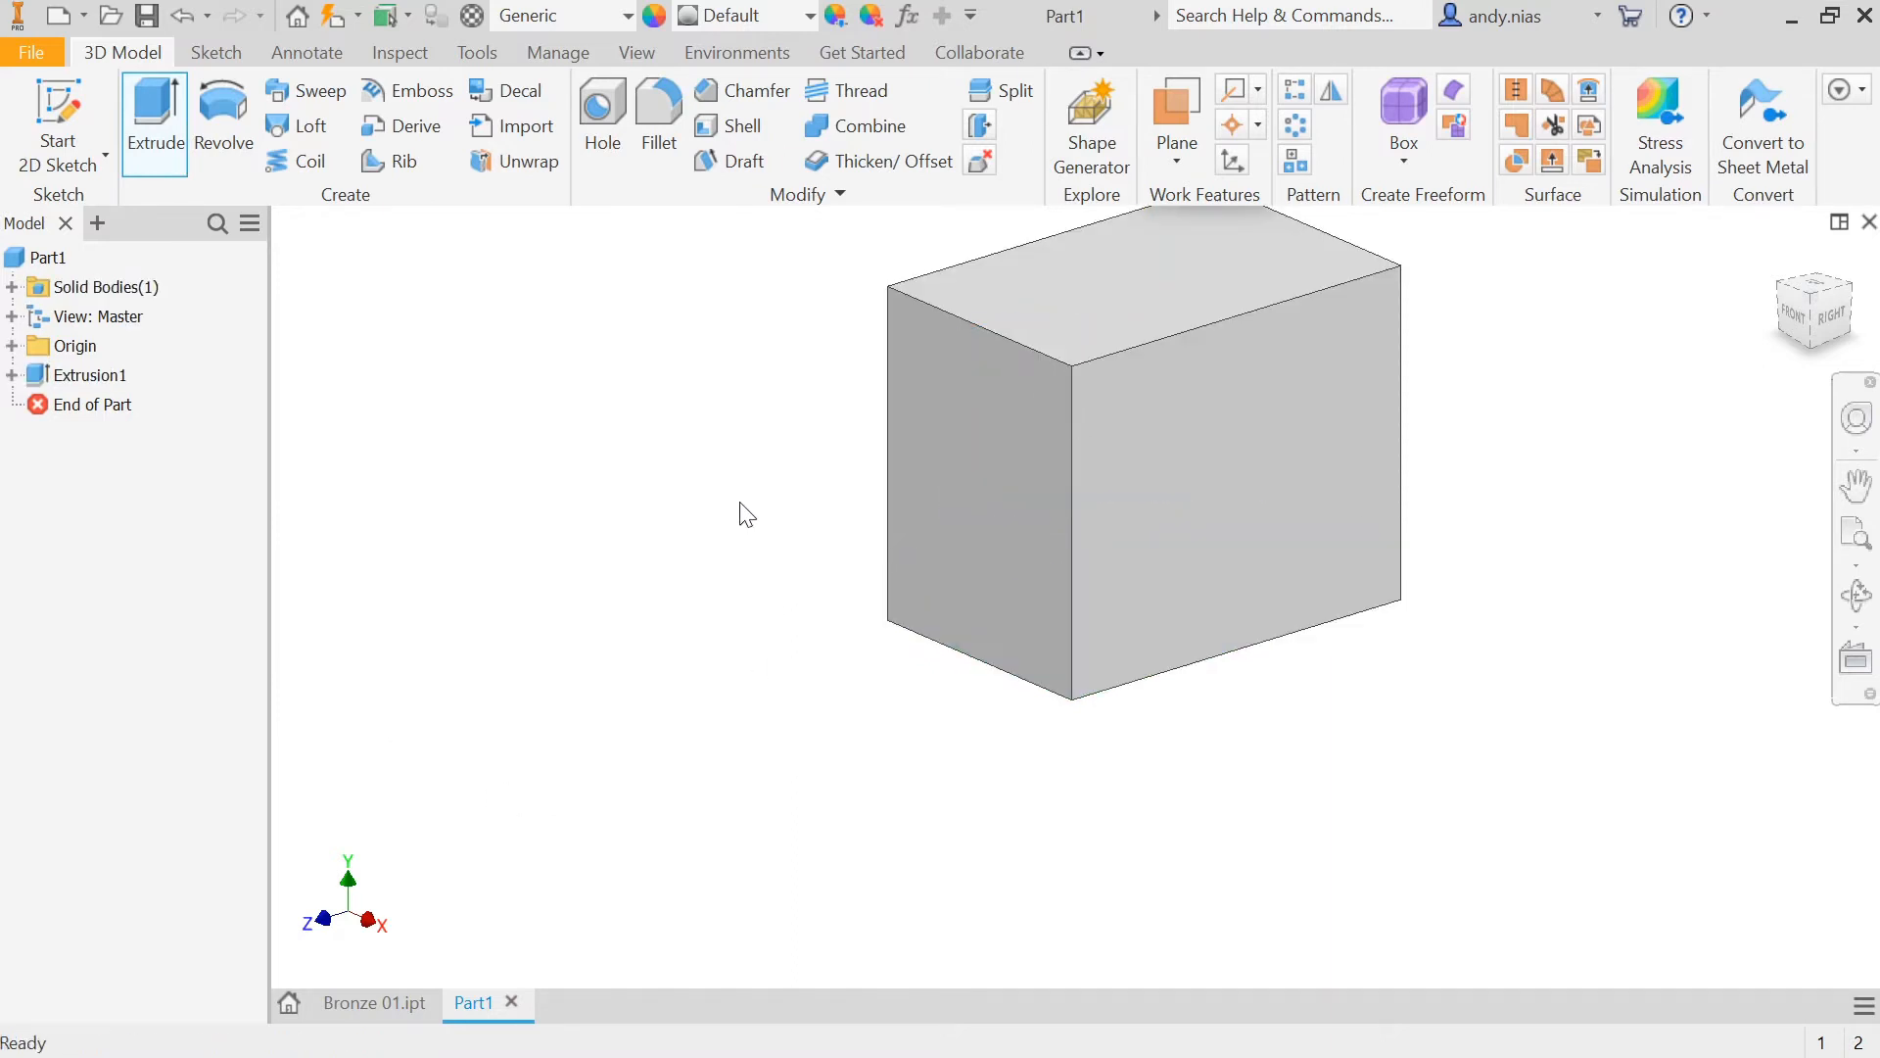
mouse_move(722, 597)
middle_mouse_down()
mouse_move(709, 634)
mouse_move(746, 590)
middle_mouse_up()
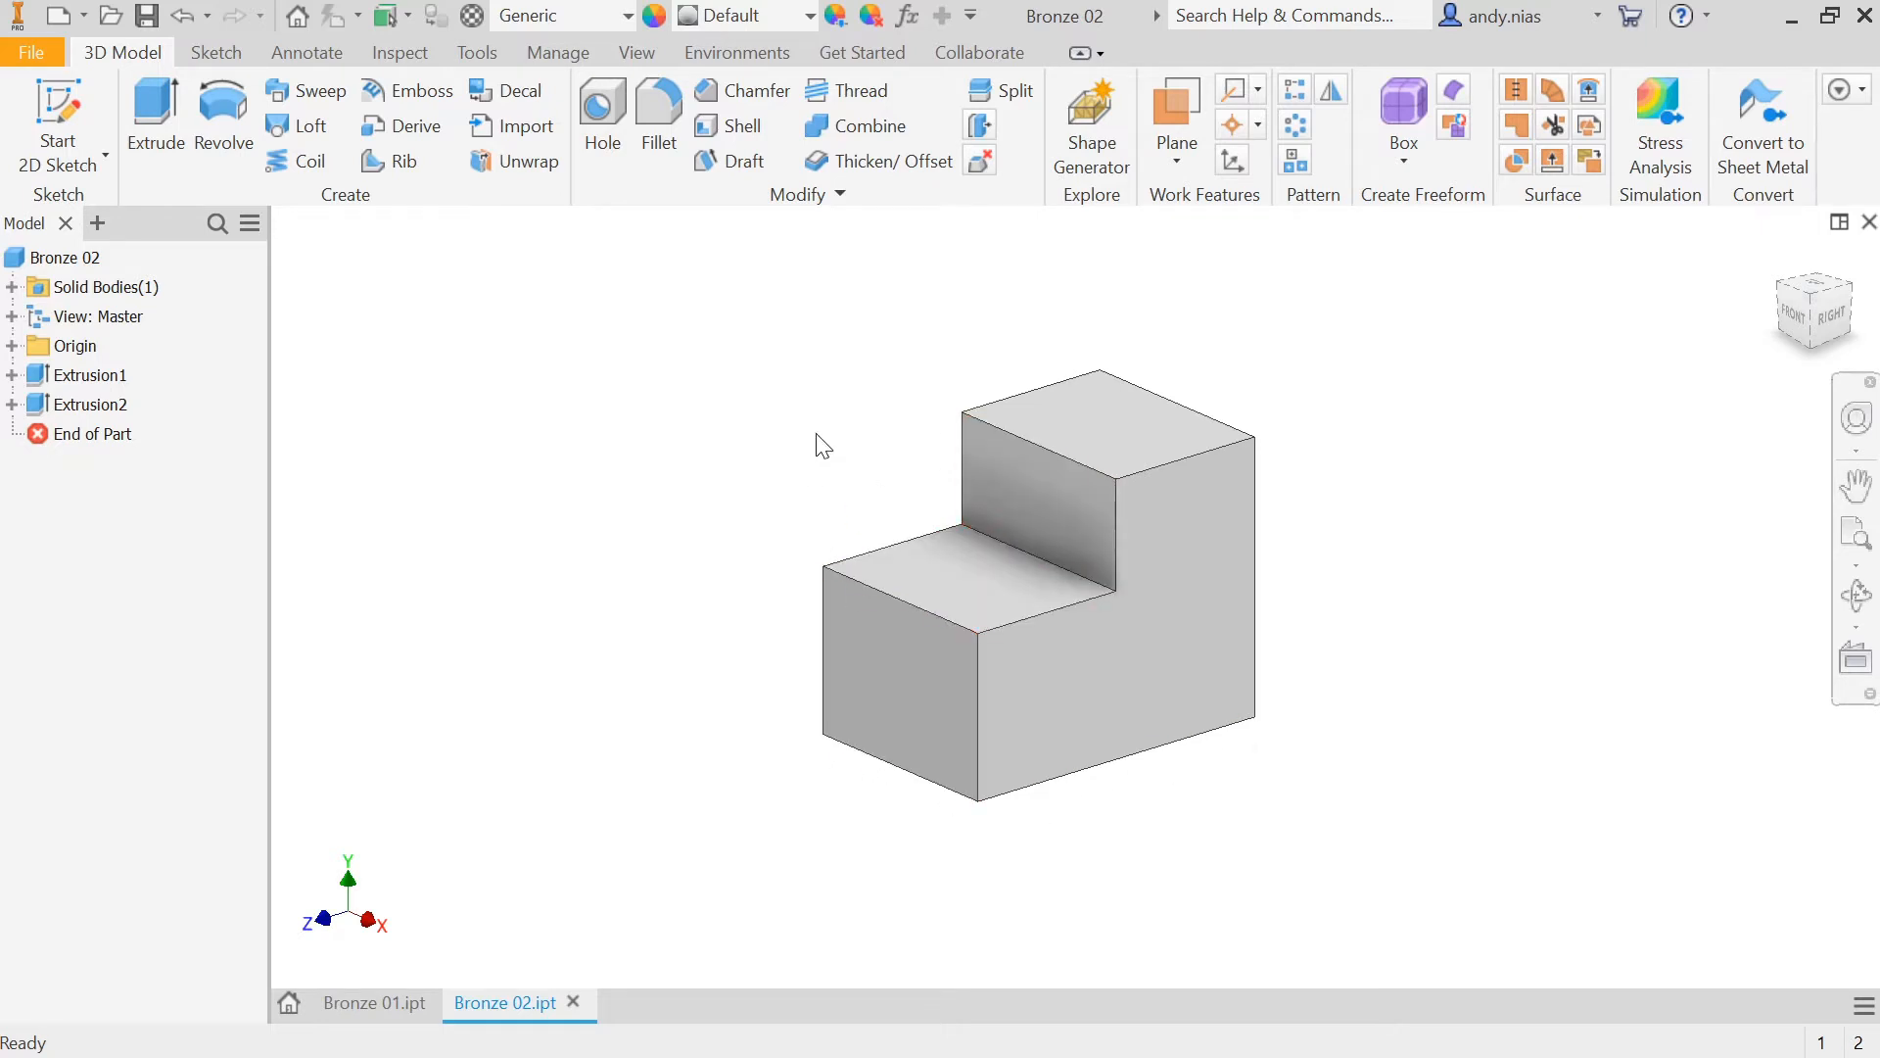
Step: Create a new part from the metric Standard (mm).ipt template
left_click(58, 16)
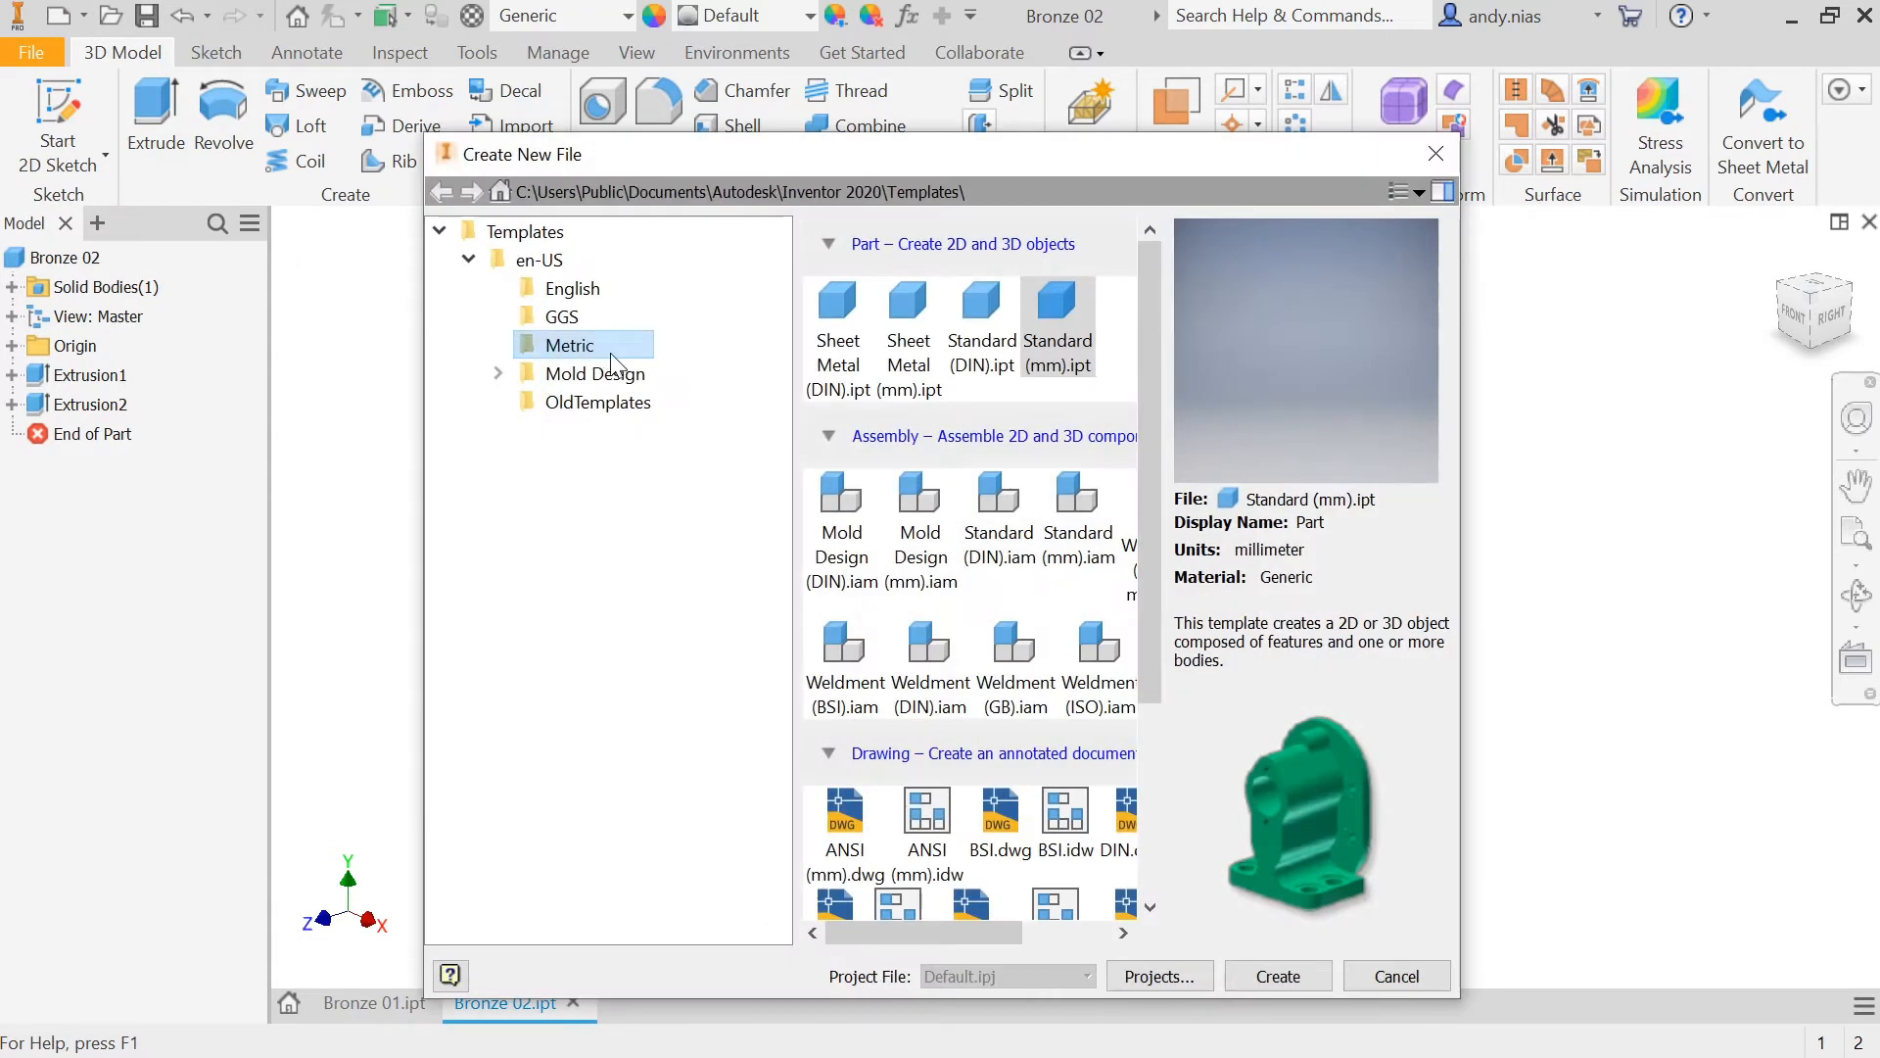
left_click(1059, 333)
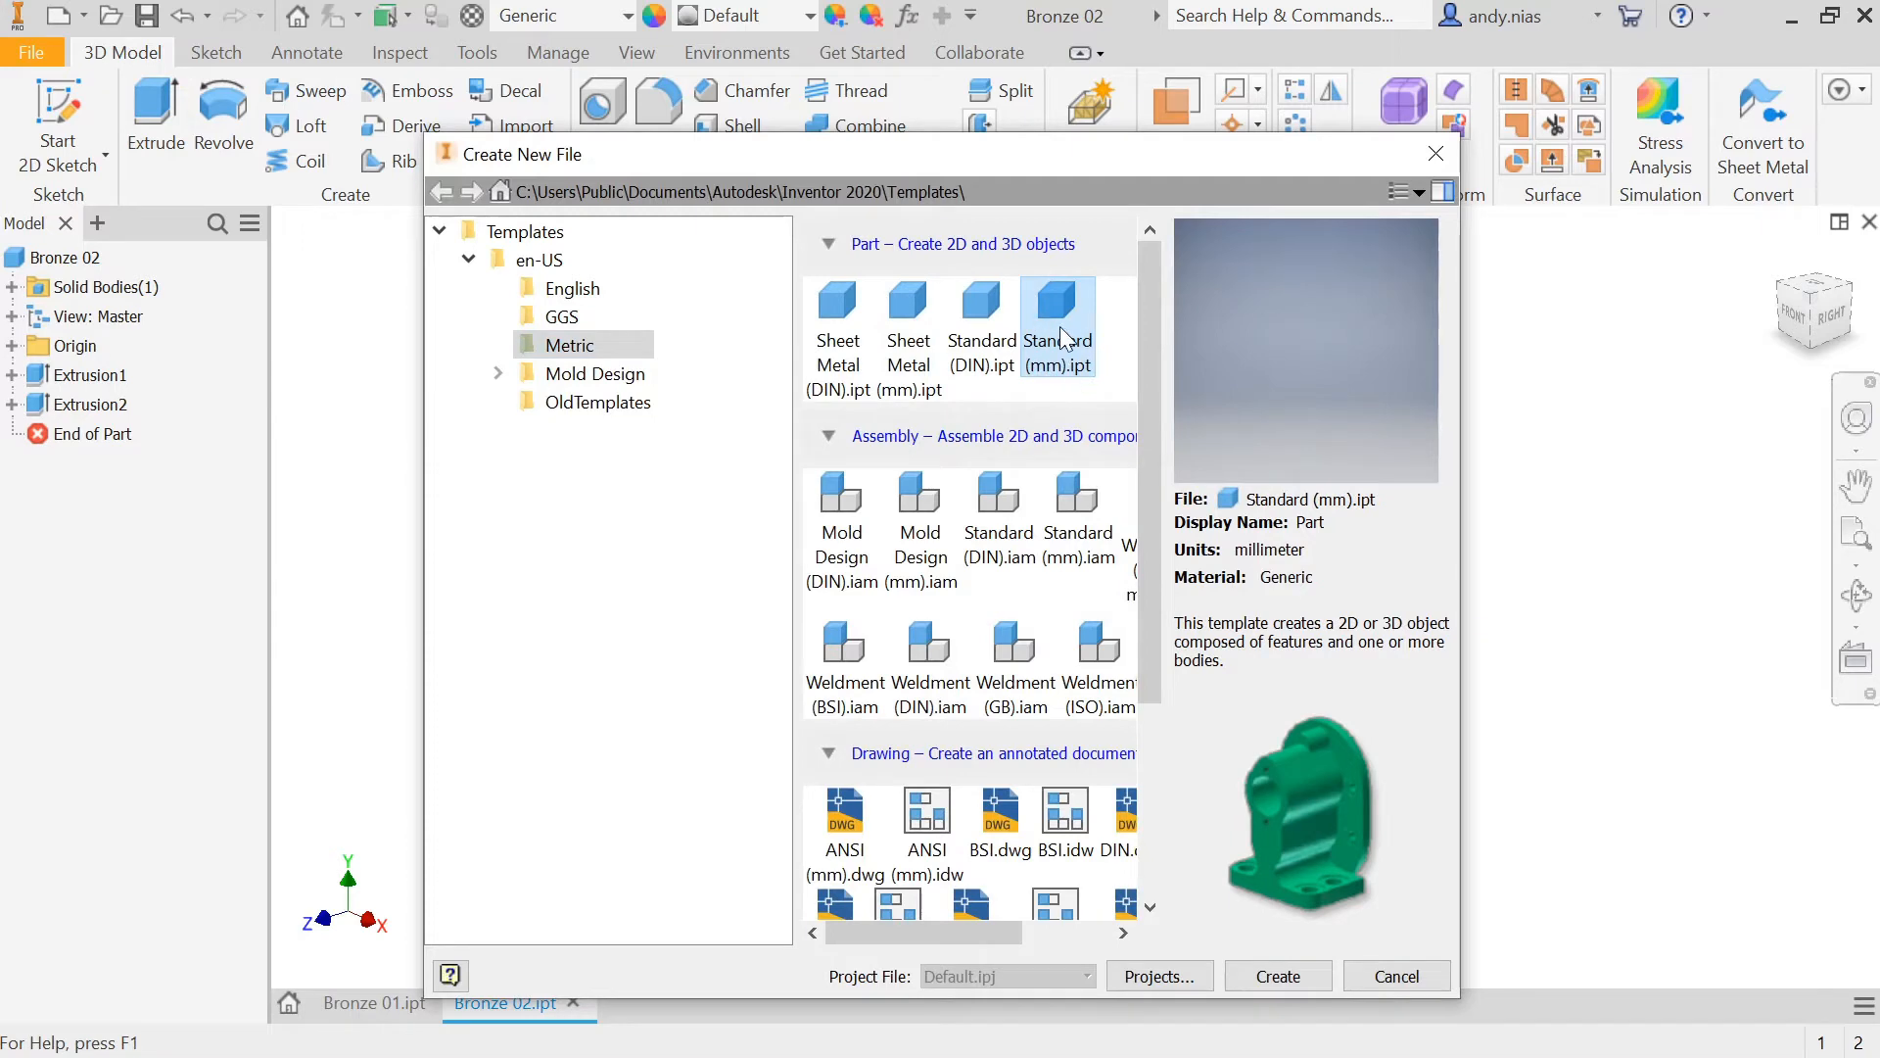
left_click(1294, 973)
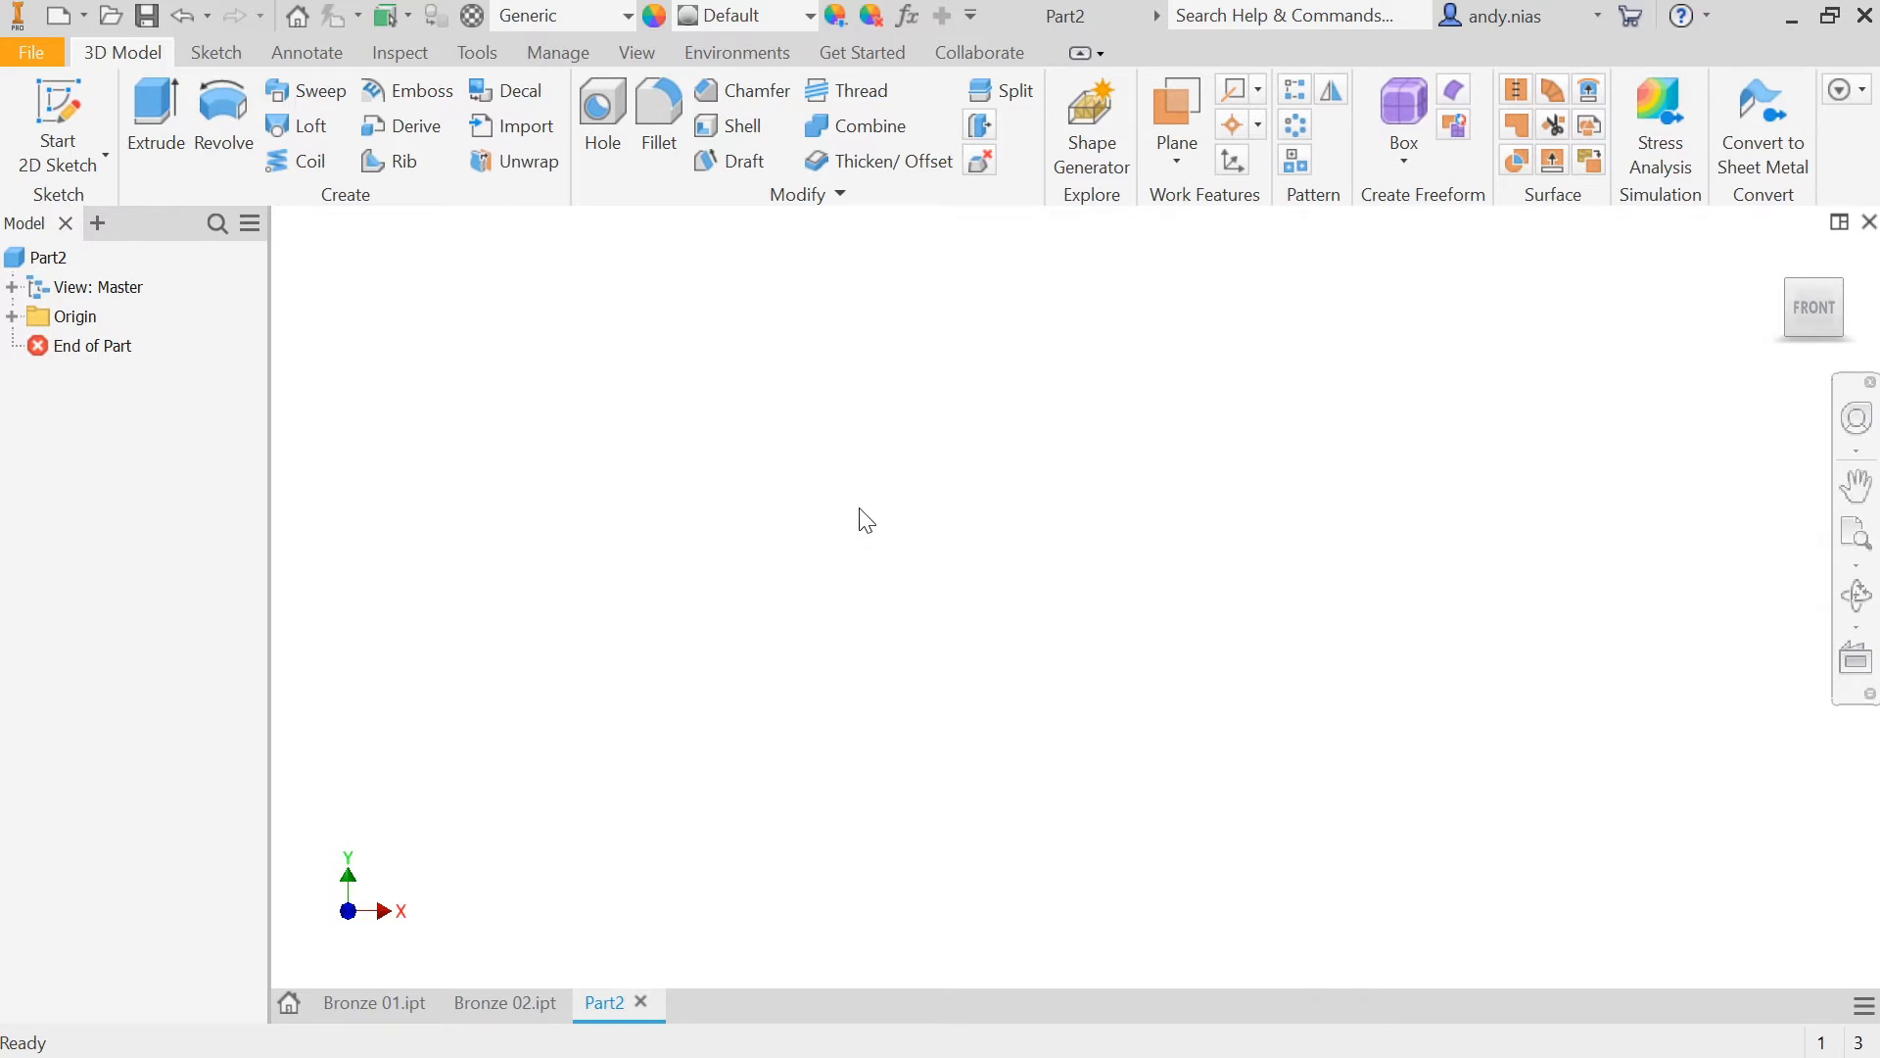
Step: Start a 2D sketch on the XZ origin plane
left_click(54, 109)
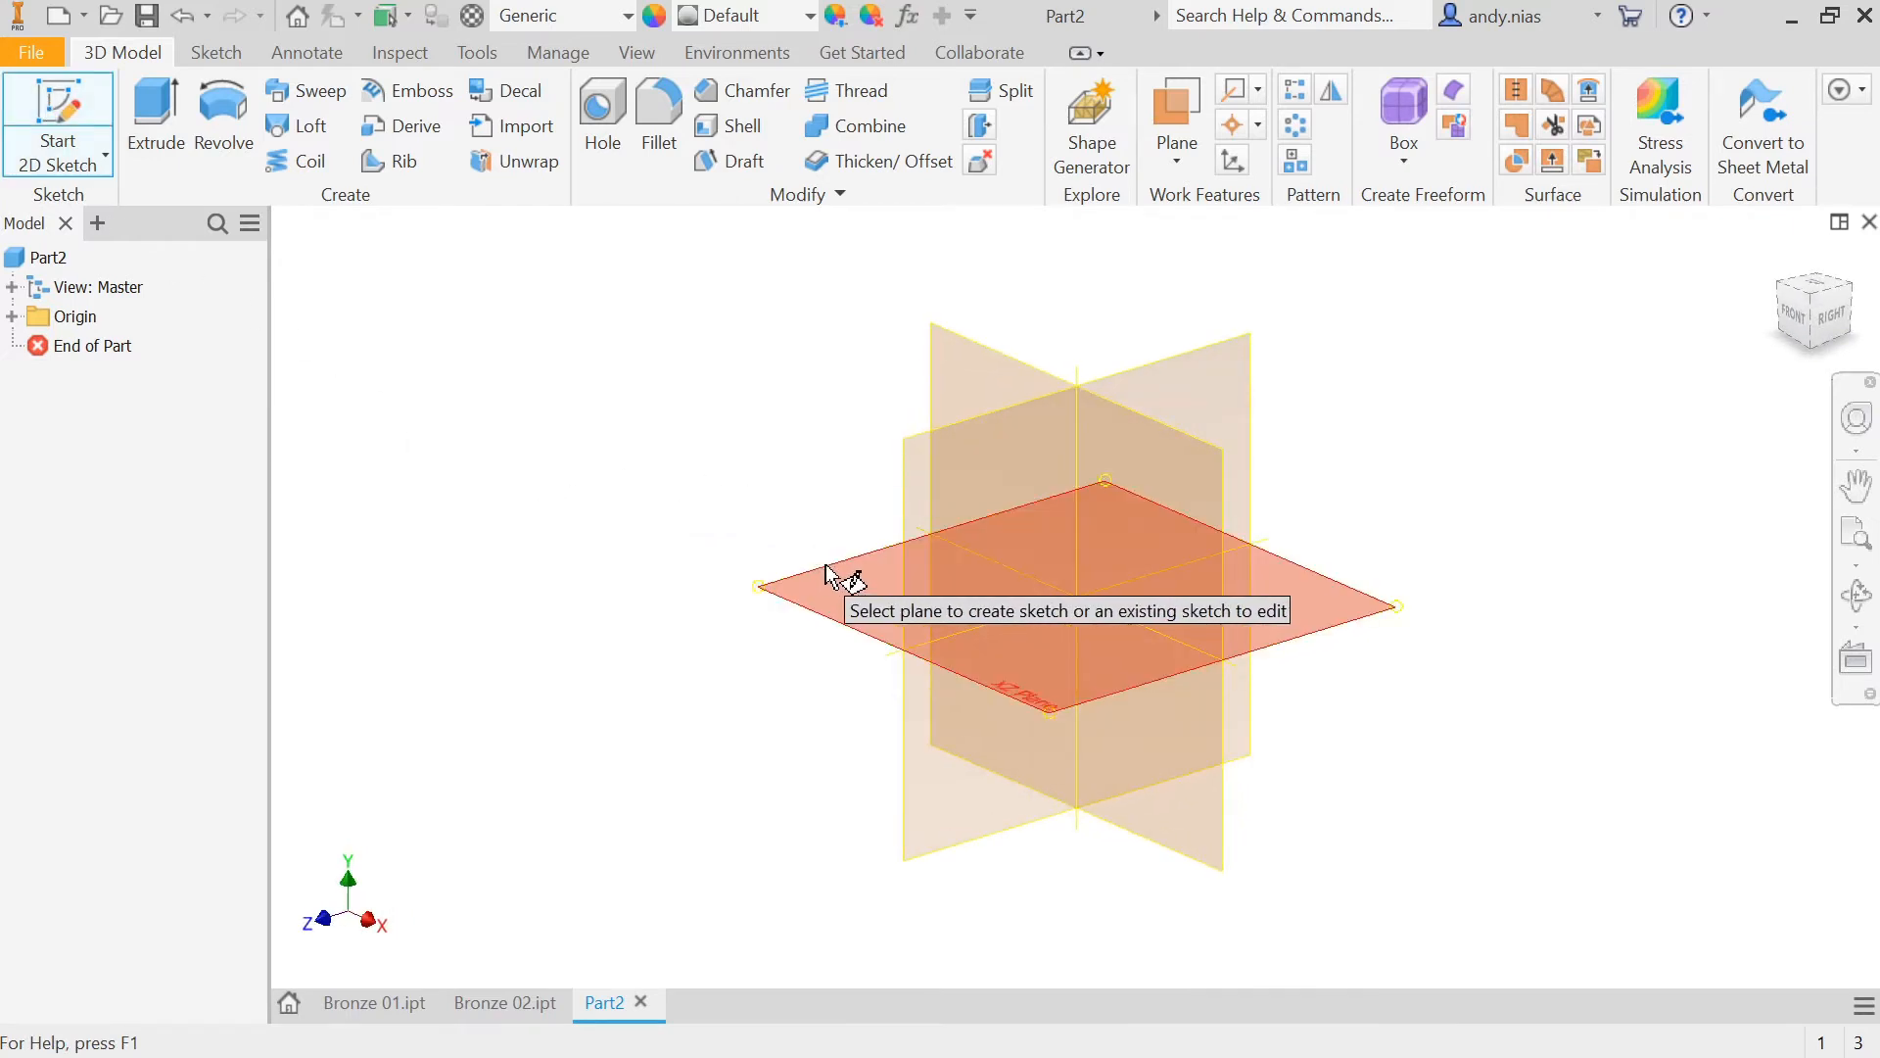
key("Escape")
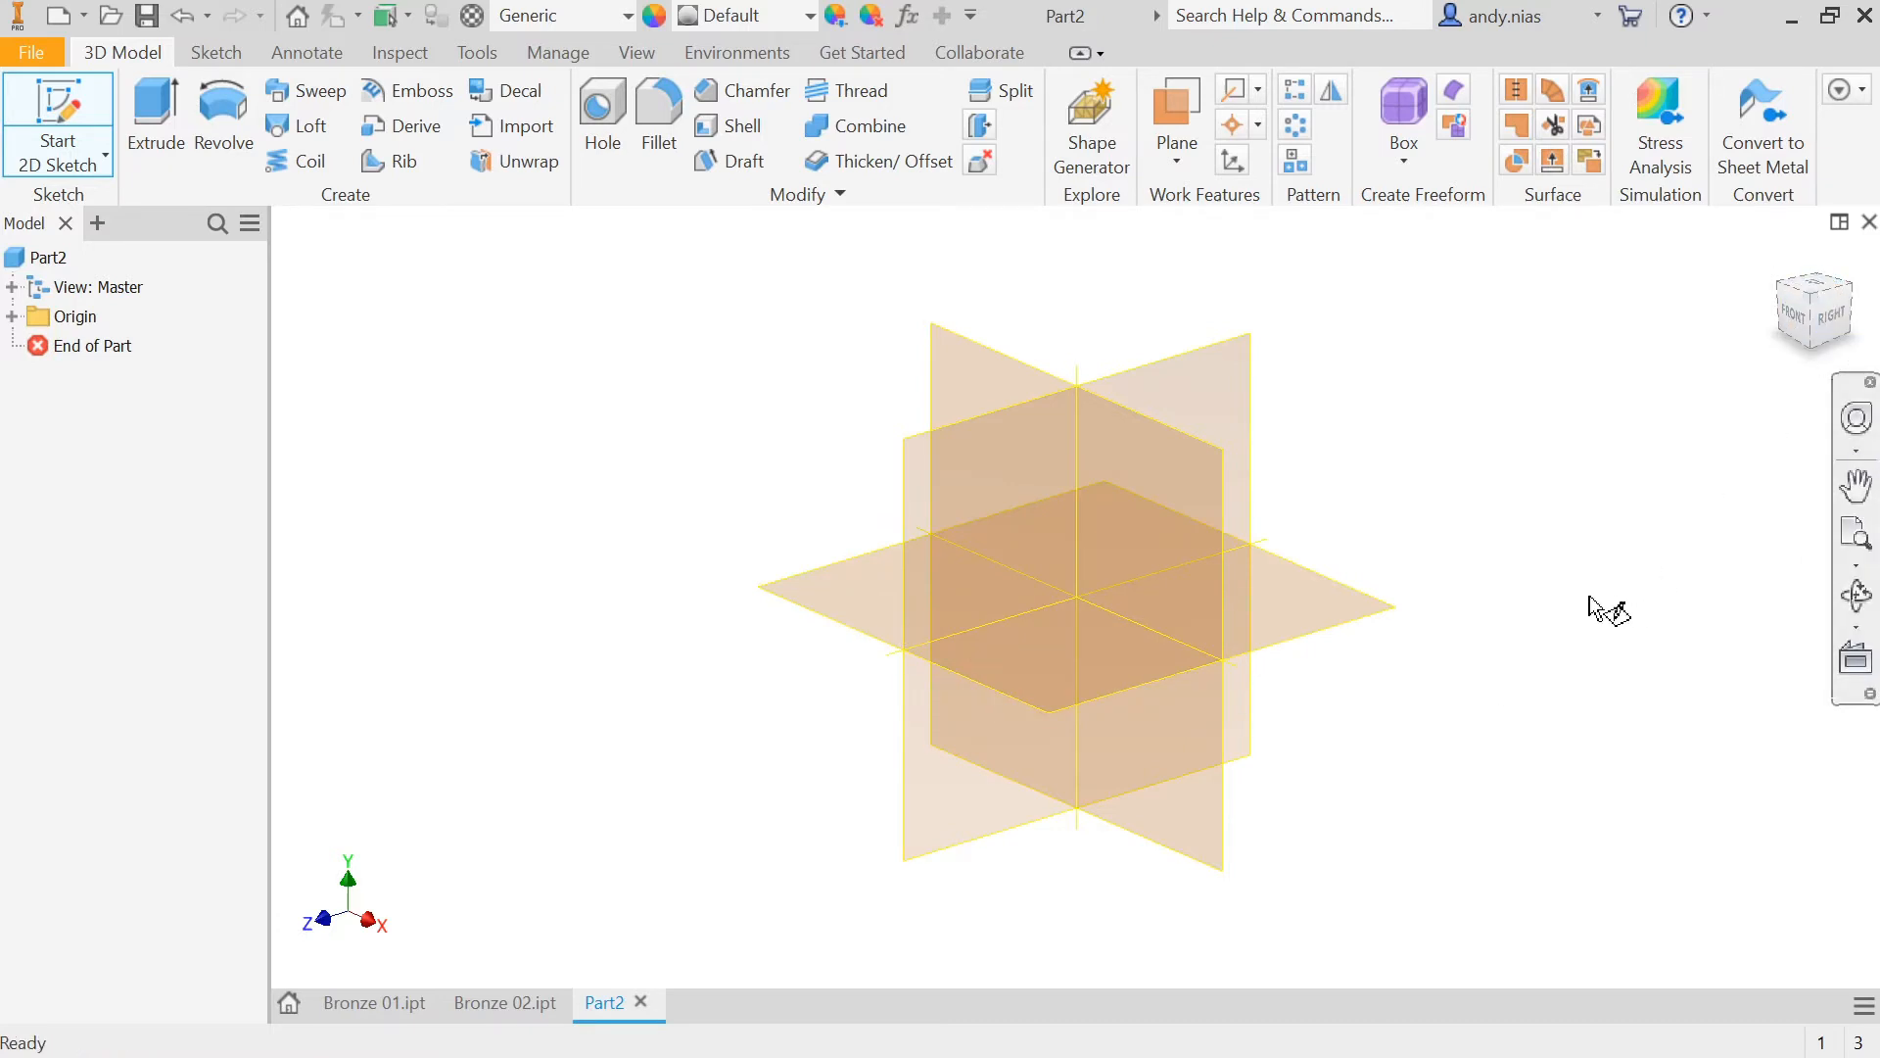
left_click(1360, 608)
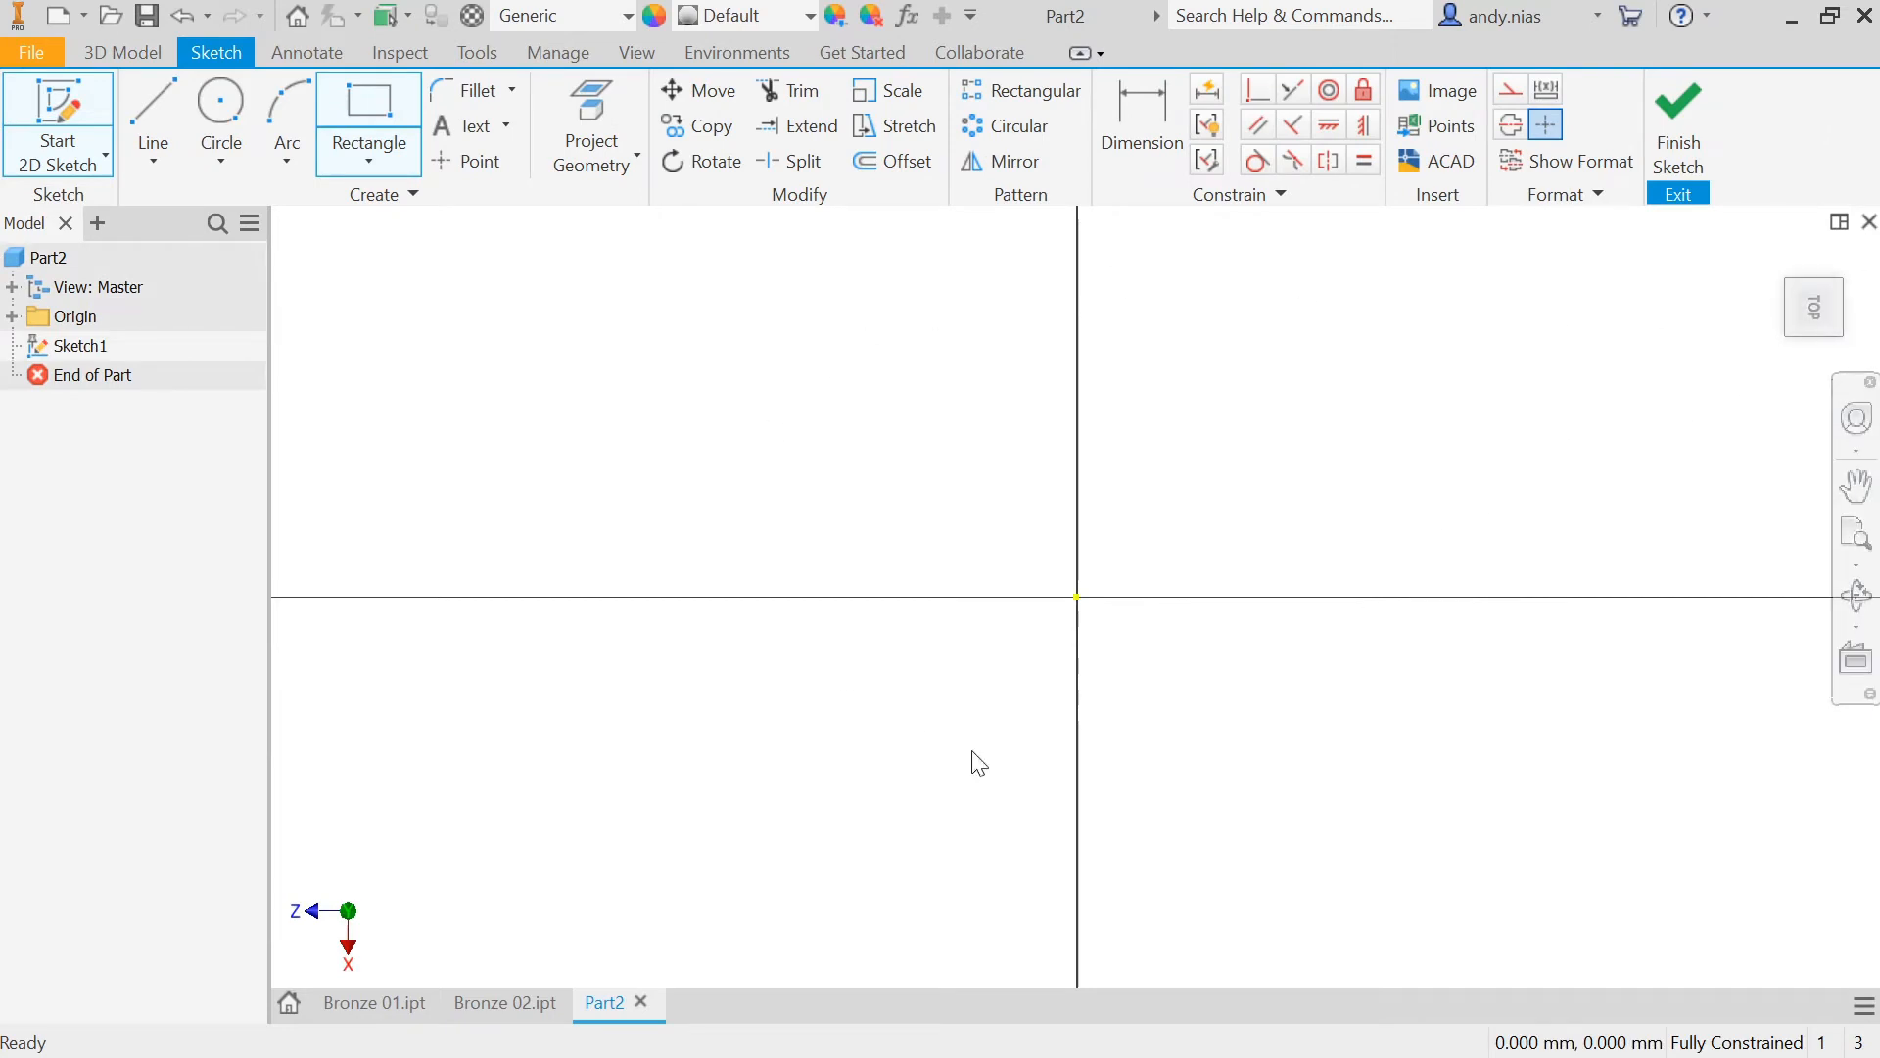
Step: Draw a two-point rectangle from the sketch origin, 60 mm wide and 40 mm high, and end the Rectangle command
left_click(385, 118)
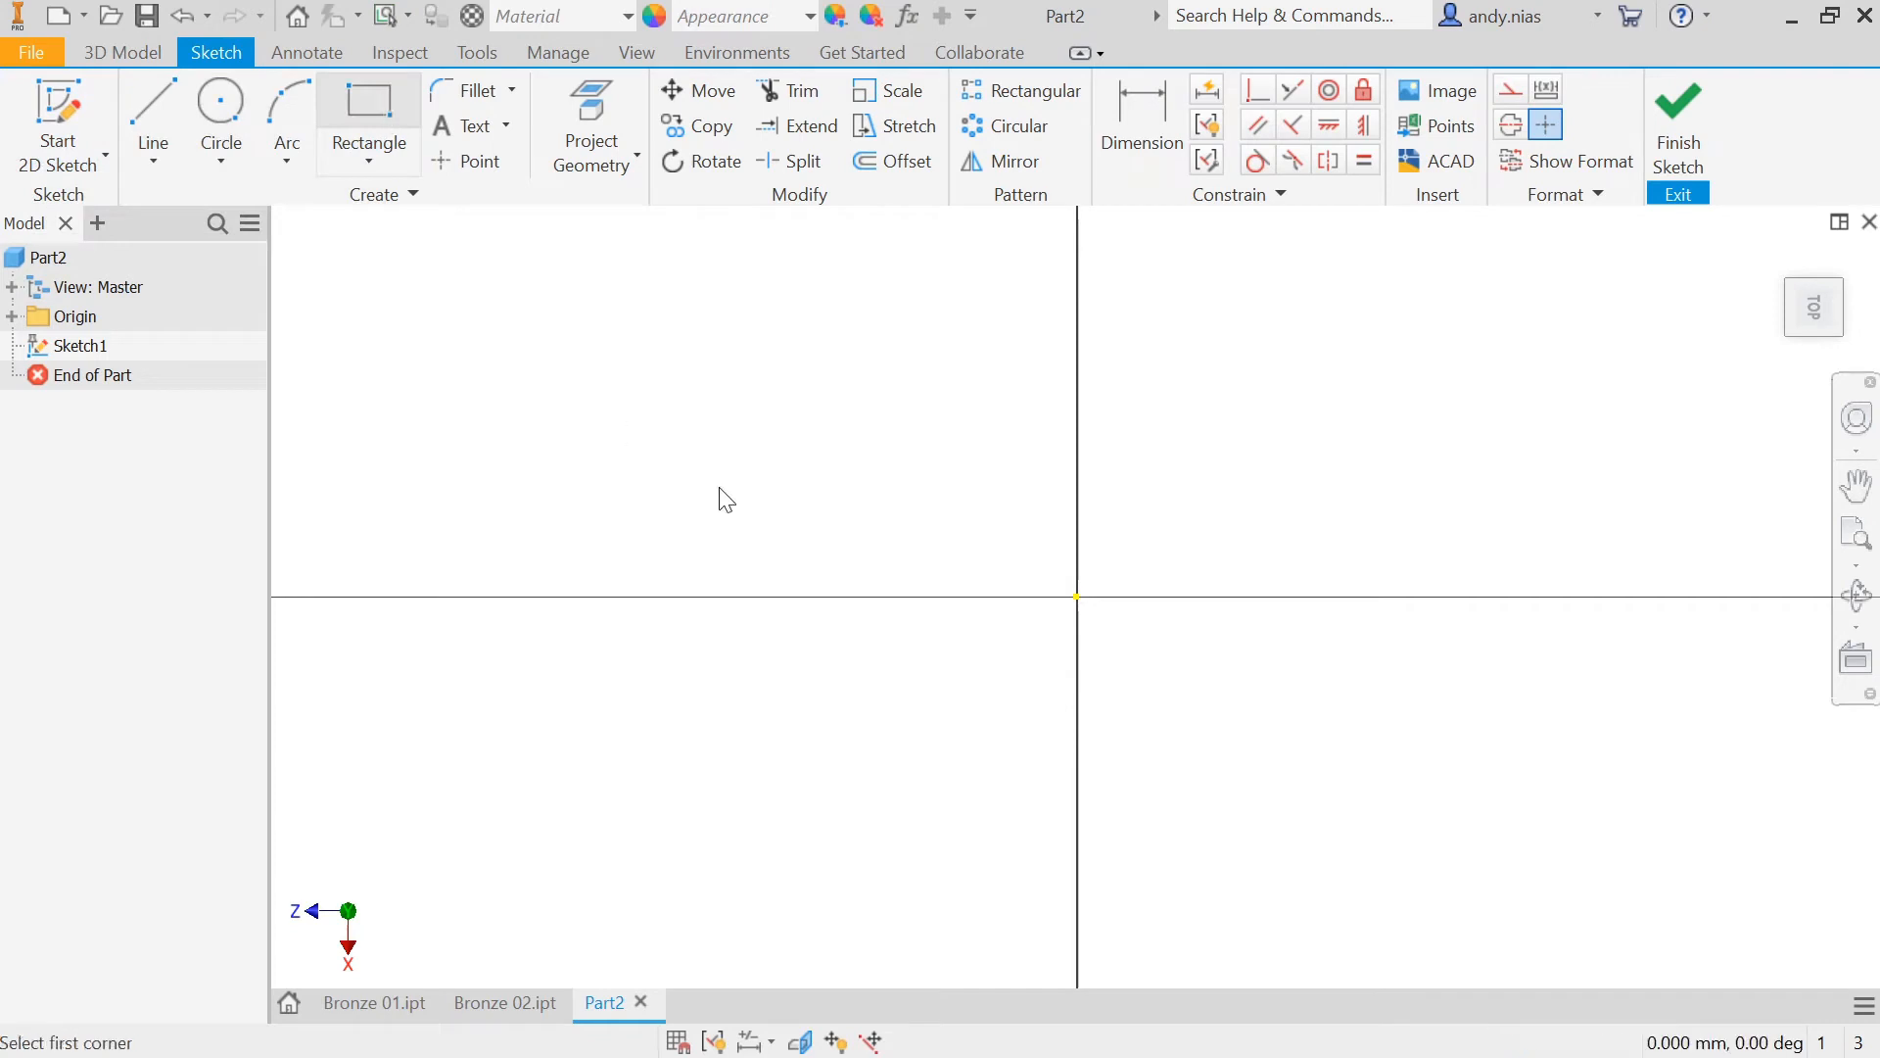
left_click(1077, 597)
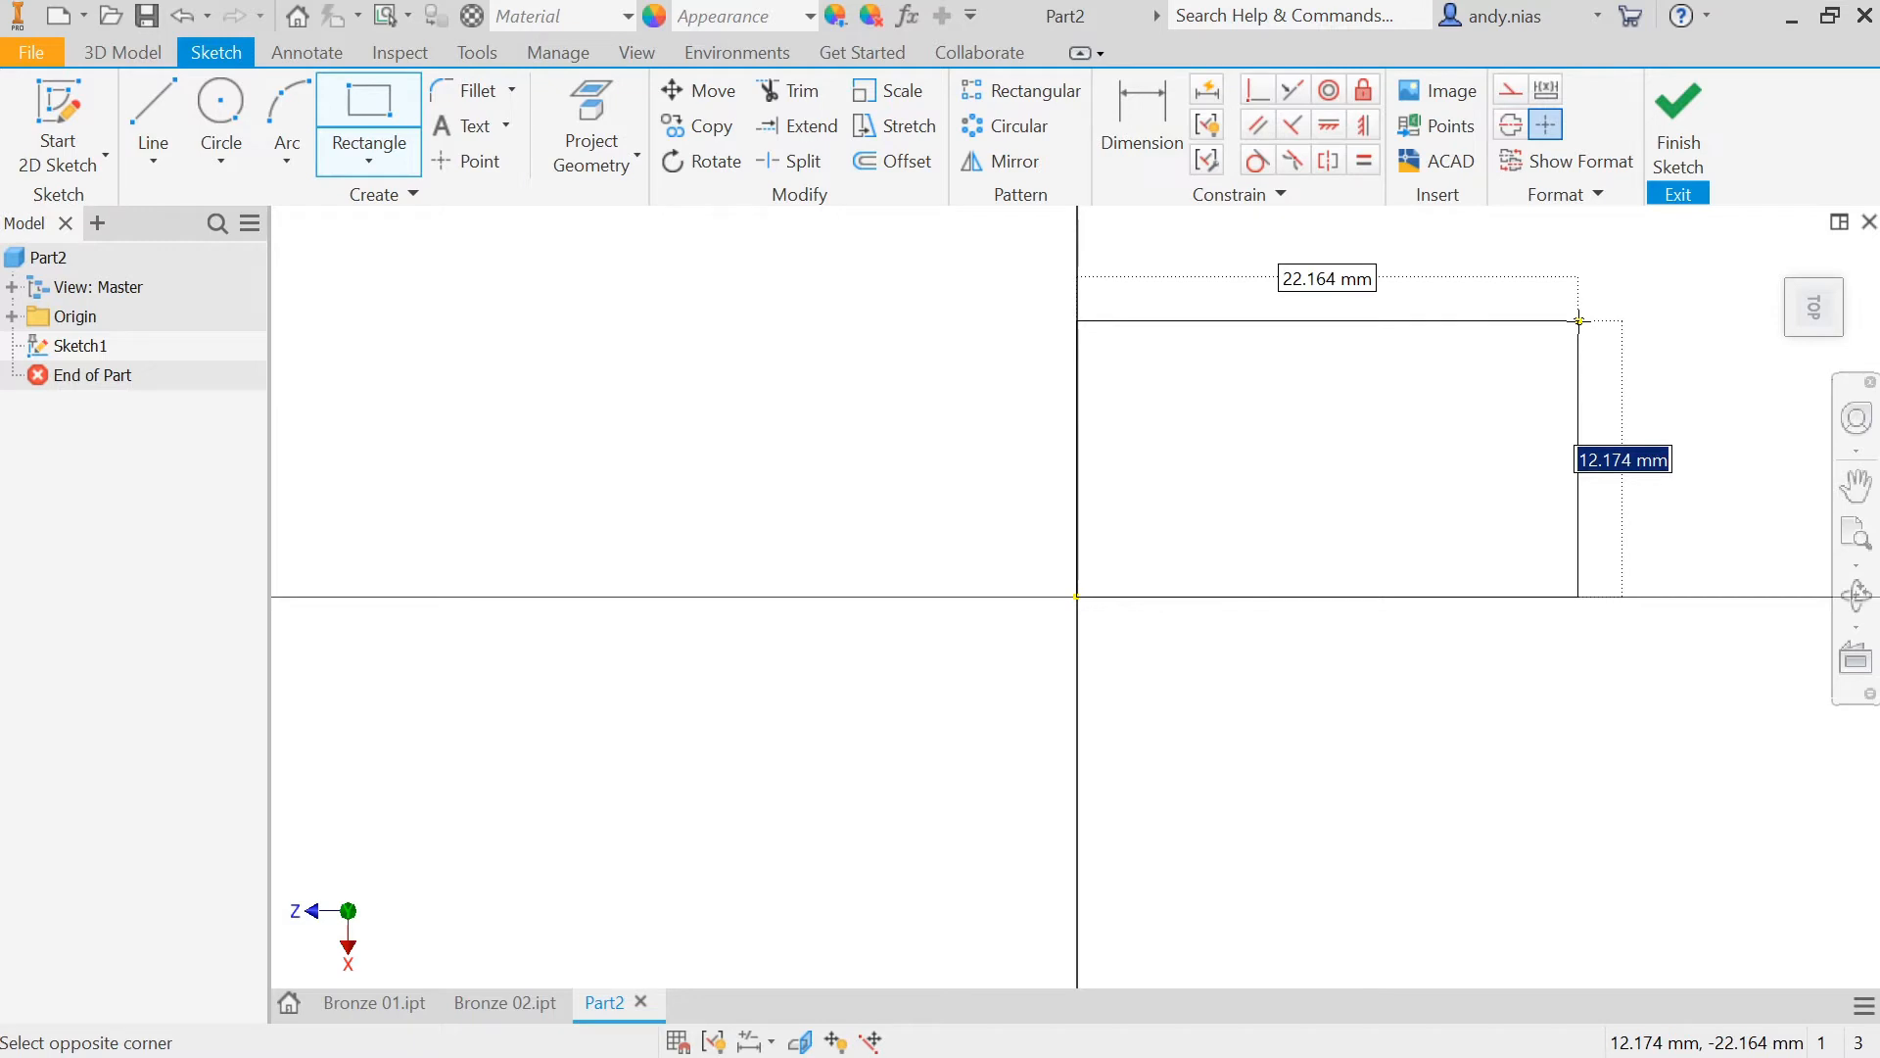
type("4")
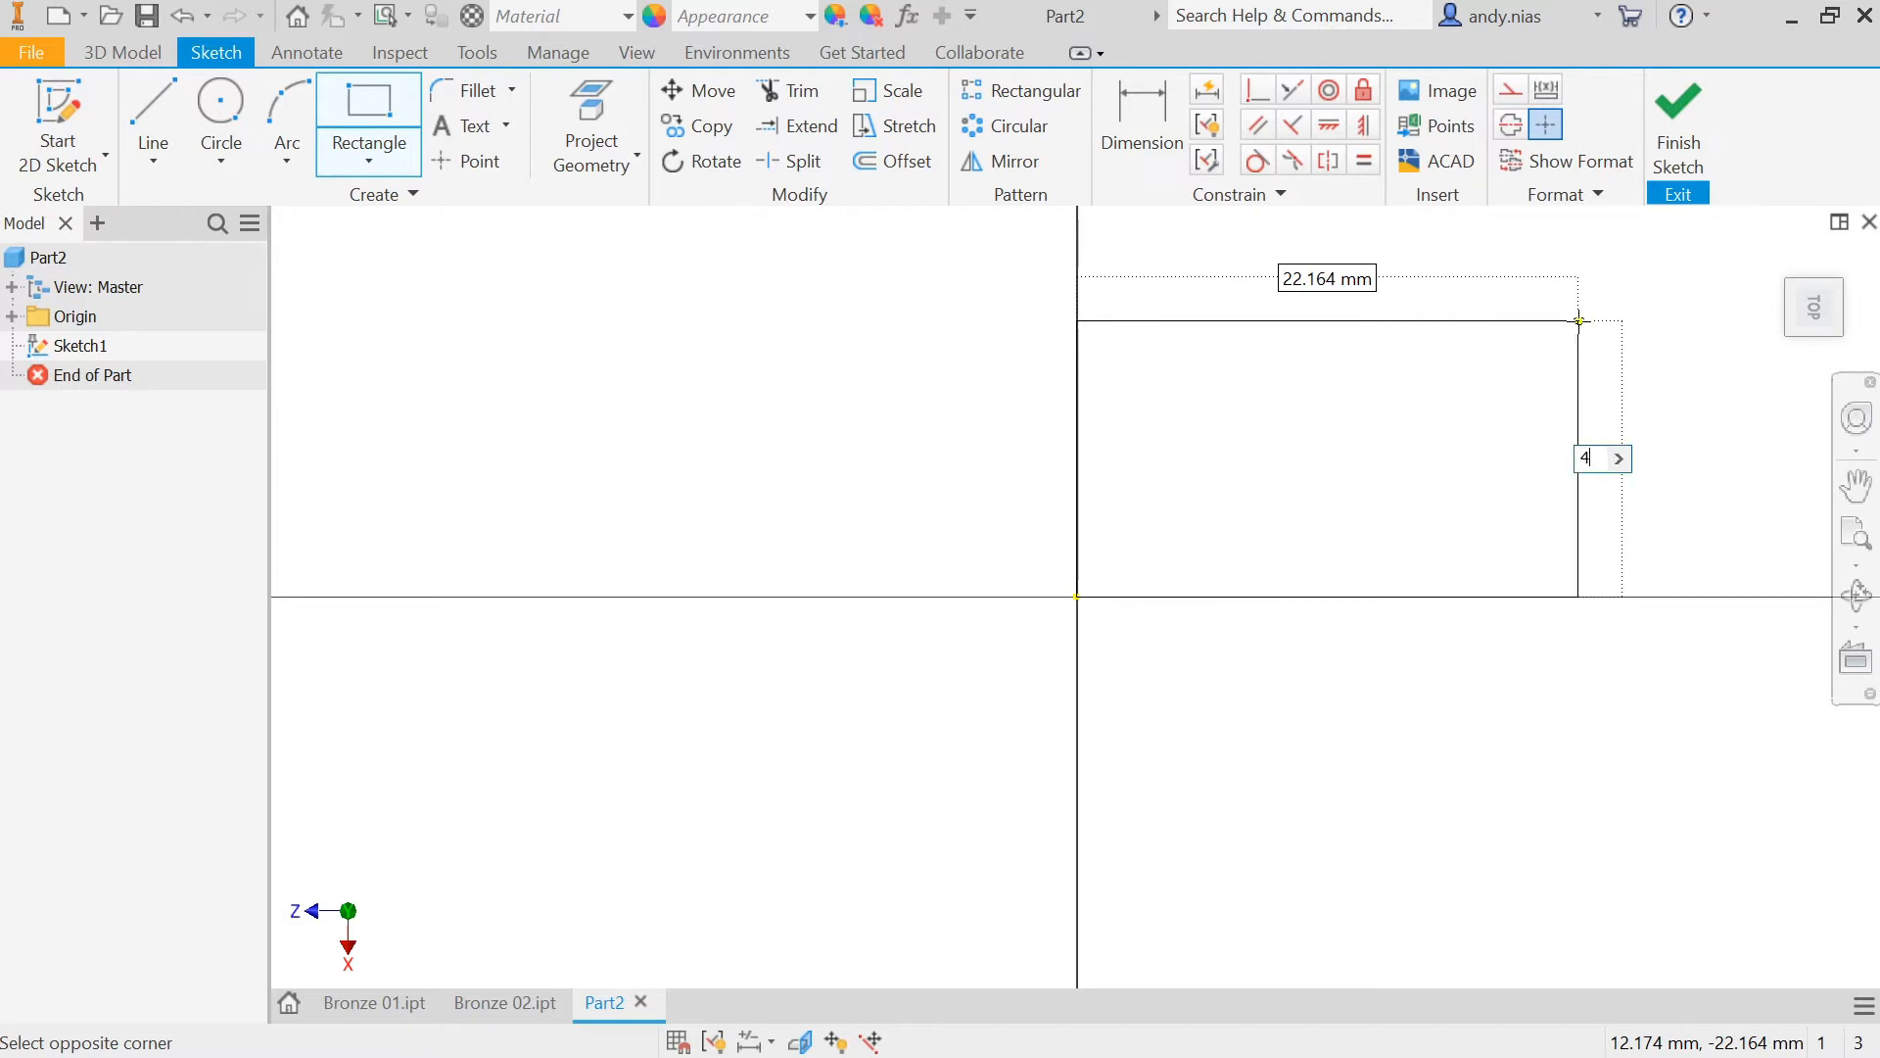
type("0")
key("Tab")
type("6")
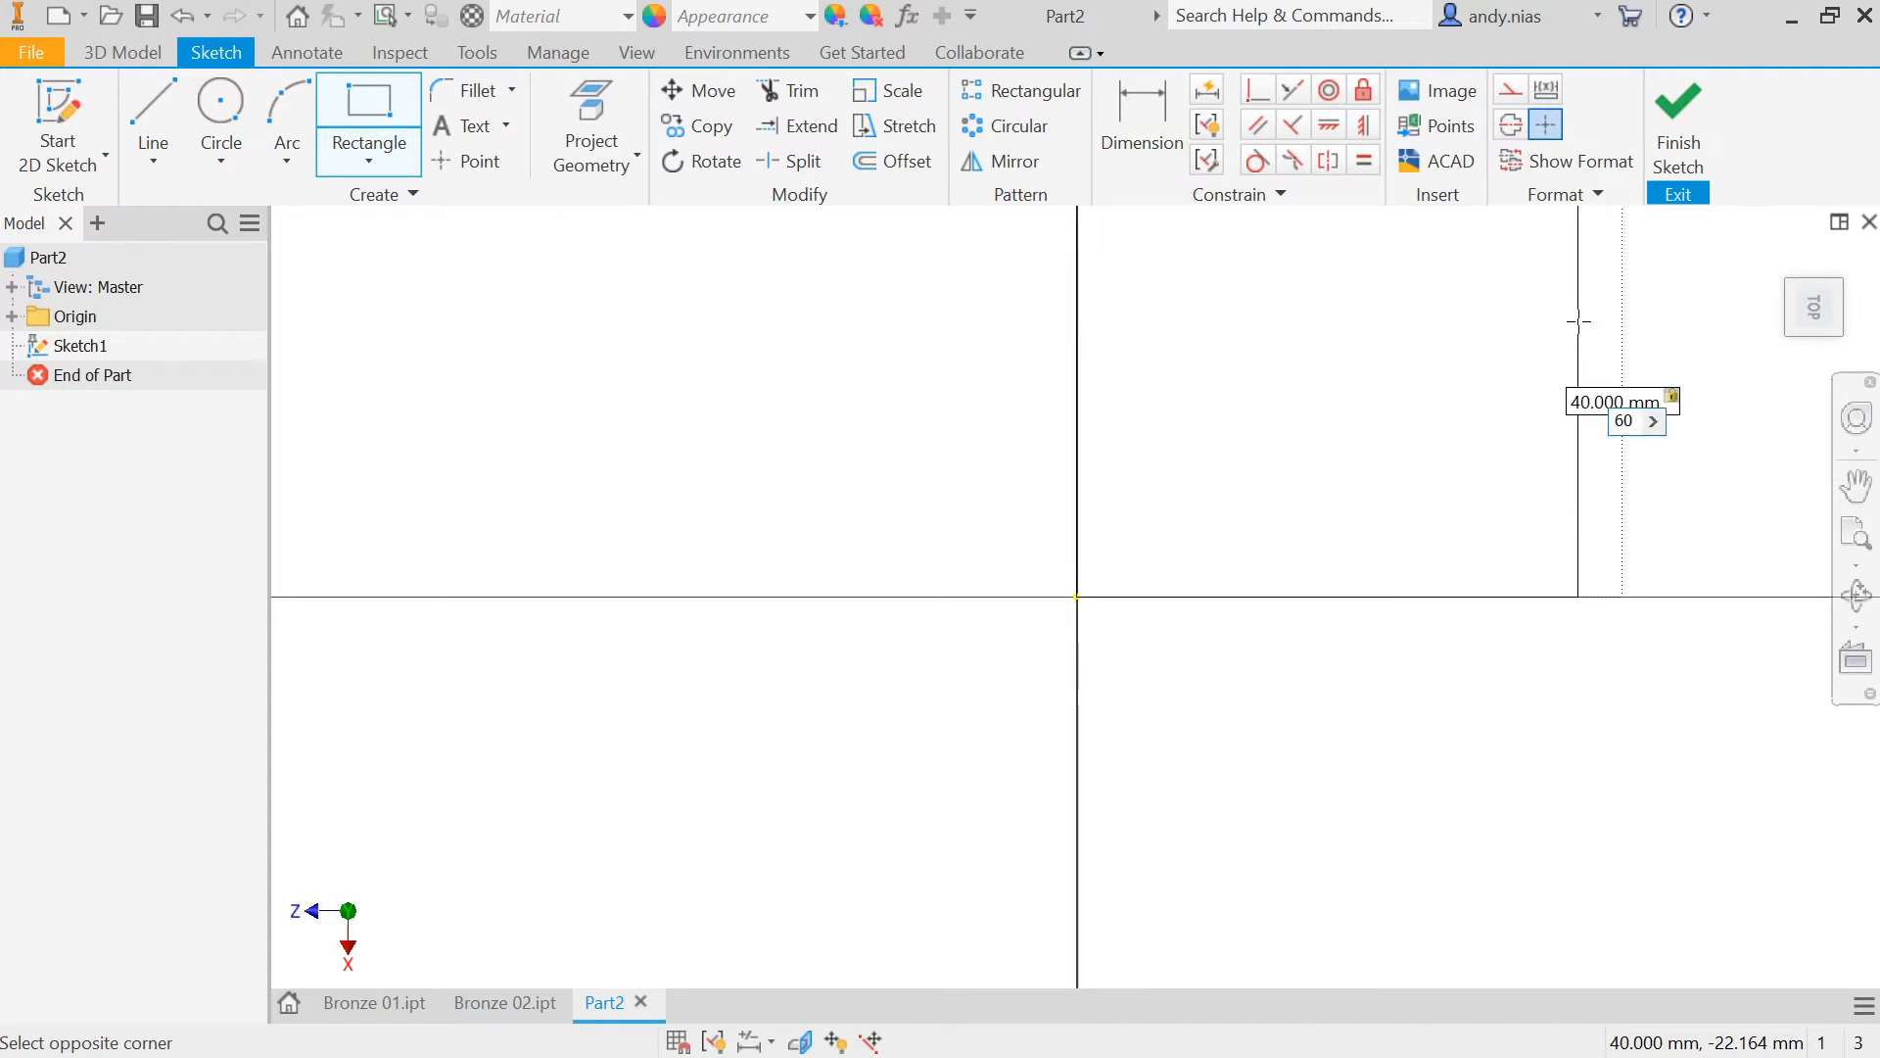
key("Return")
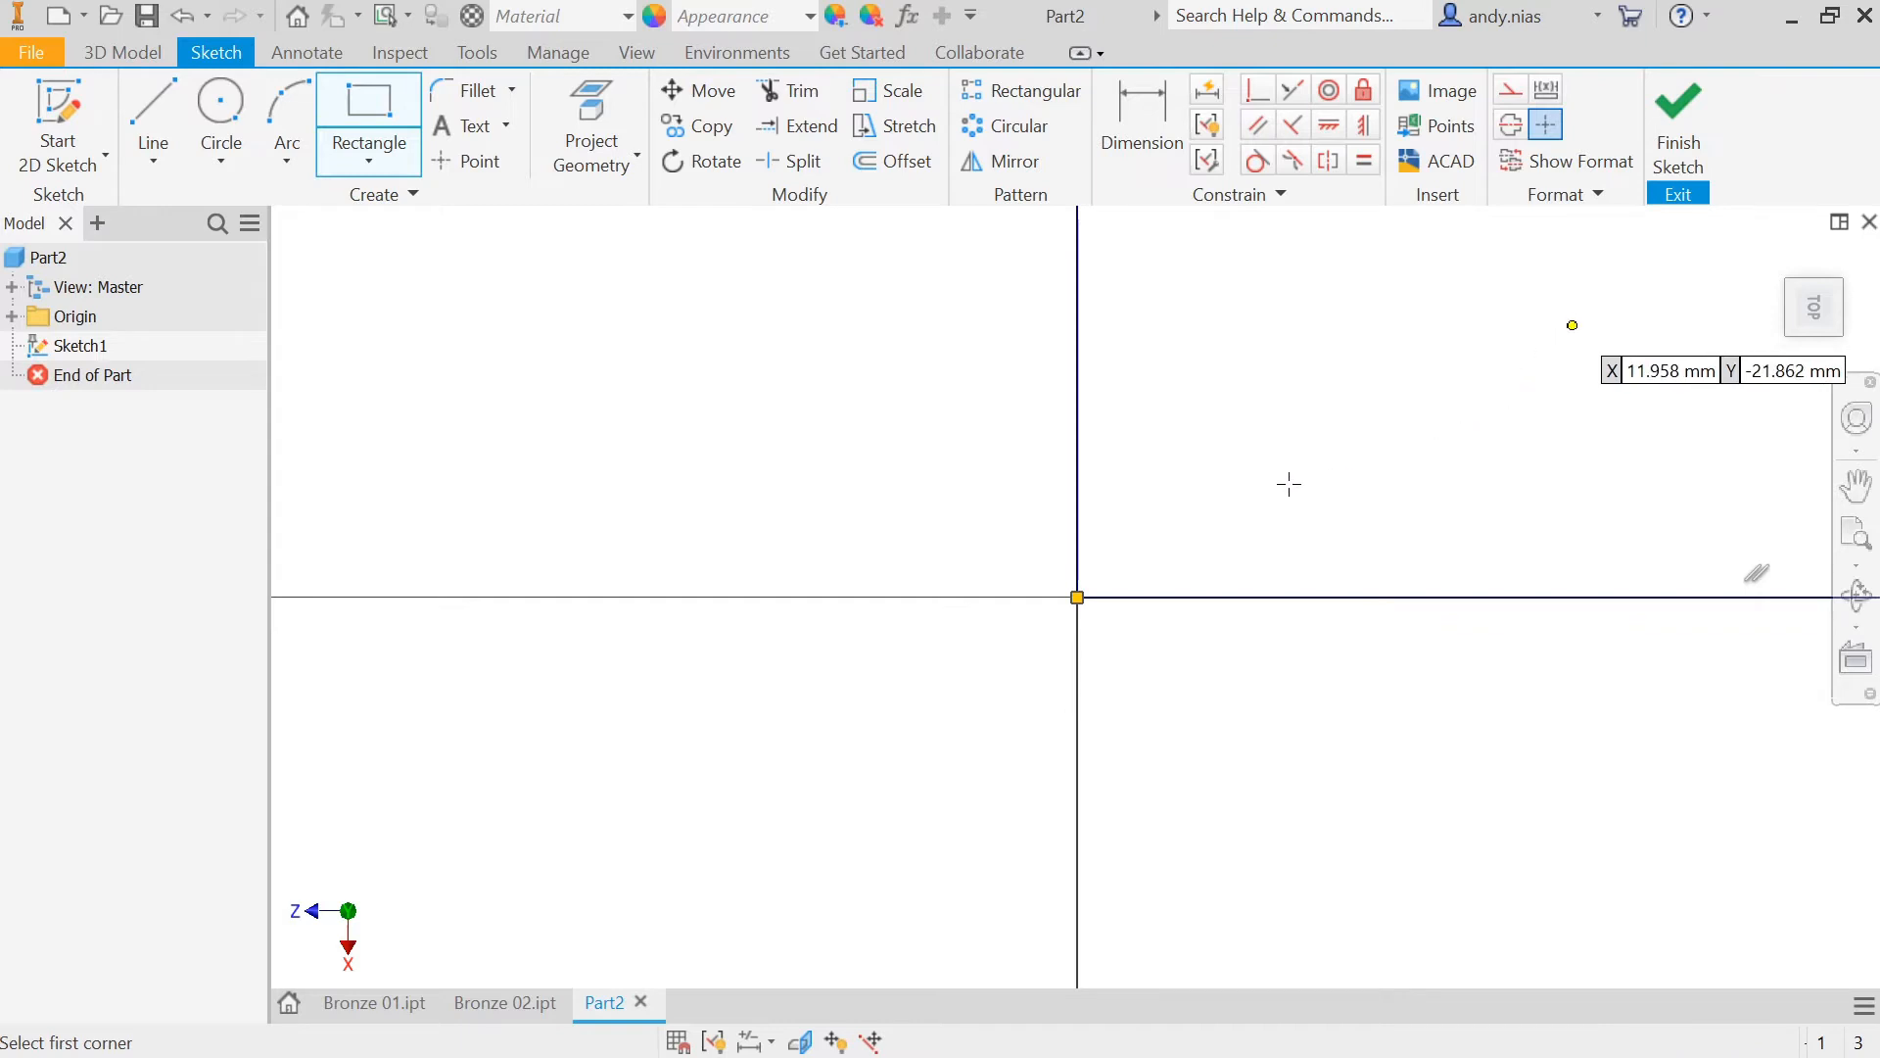
middle_click_drag(1342, 472, 1082, 538)
scroll(1082, 539, "down", 5)
scroll(1082, 539, "up", 4)
scroll(1082, 538, "down", 5)
scroll(1082, 539, "up", 1)
middle_click_drag(1023, 480, 1507, 409)
scroll(1507, 408, "down", 1)
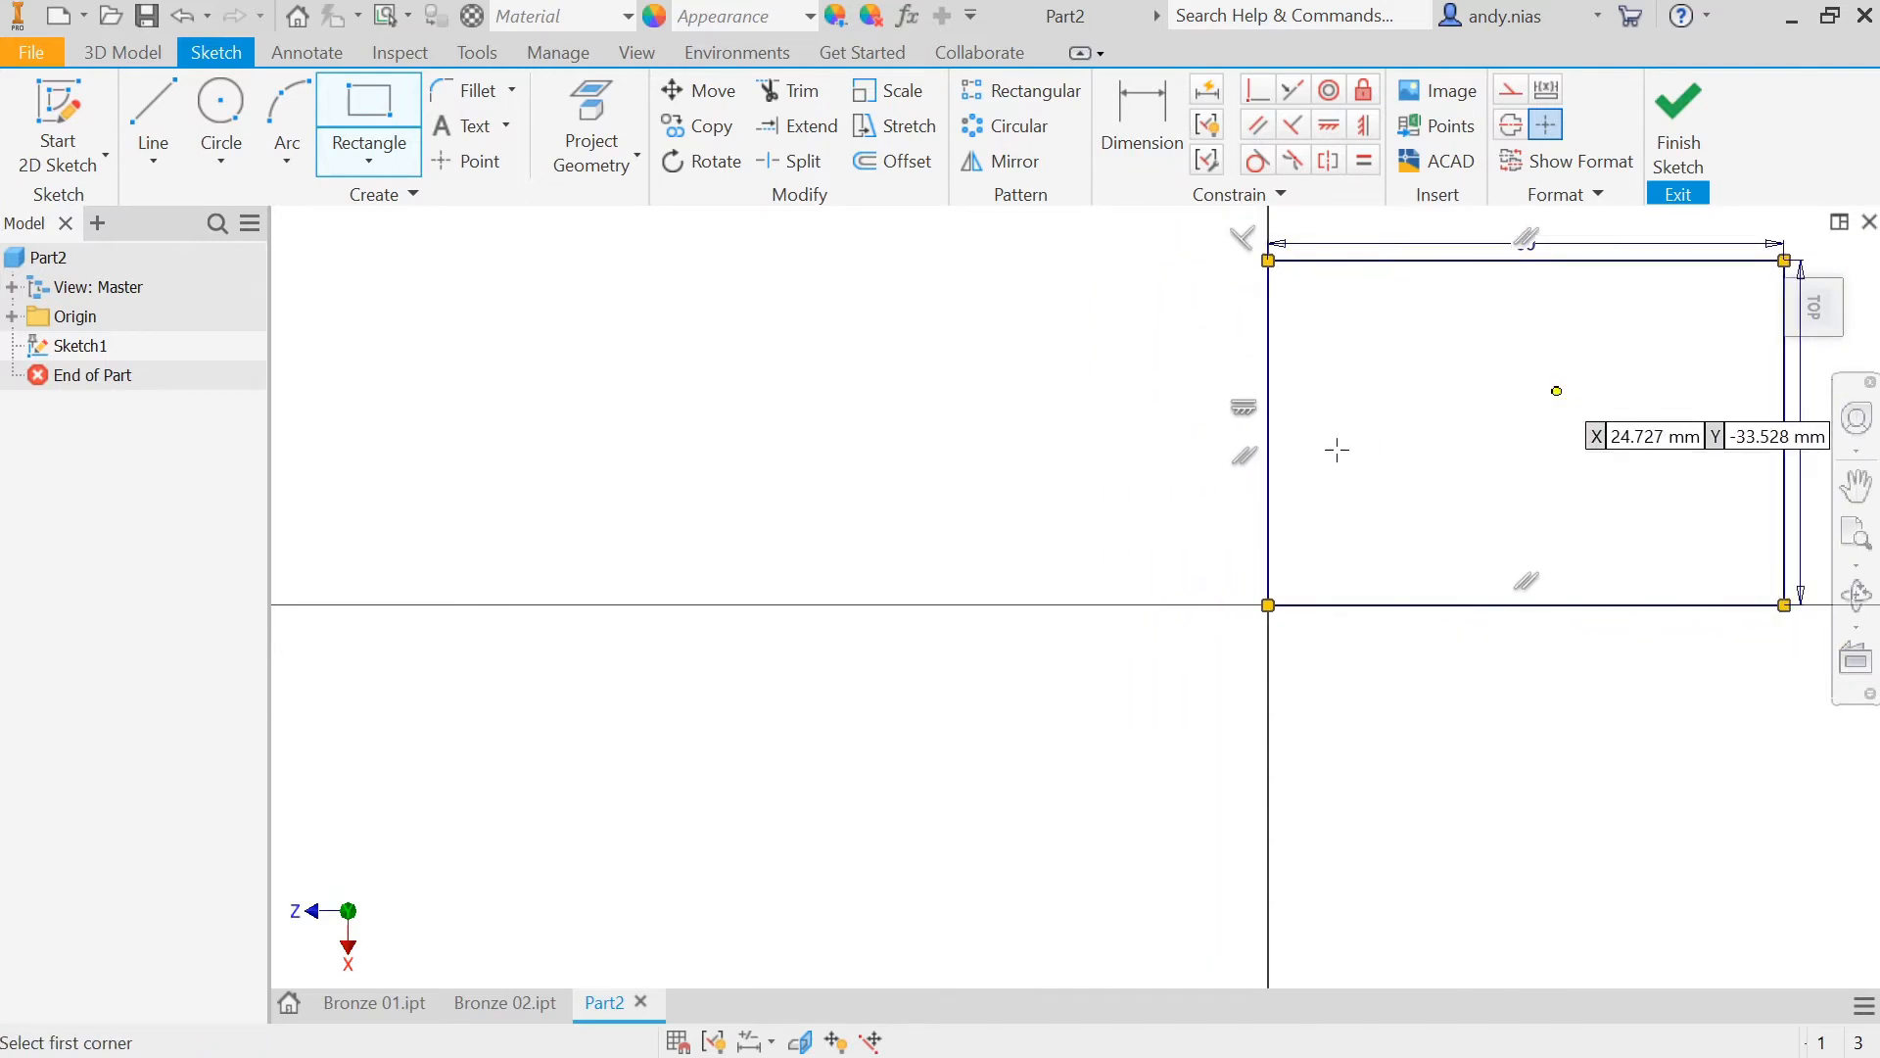
mouse_move(946, 573)
middle_mouse_down()
mouse_move(689, 620)
mouse_move(1104, 575)
mouse_move(1121, 601)
mouse_move(1030, 531)
middle_mouse_up()
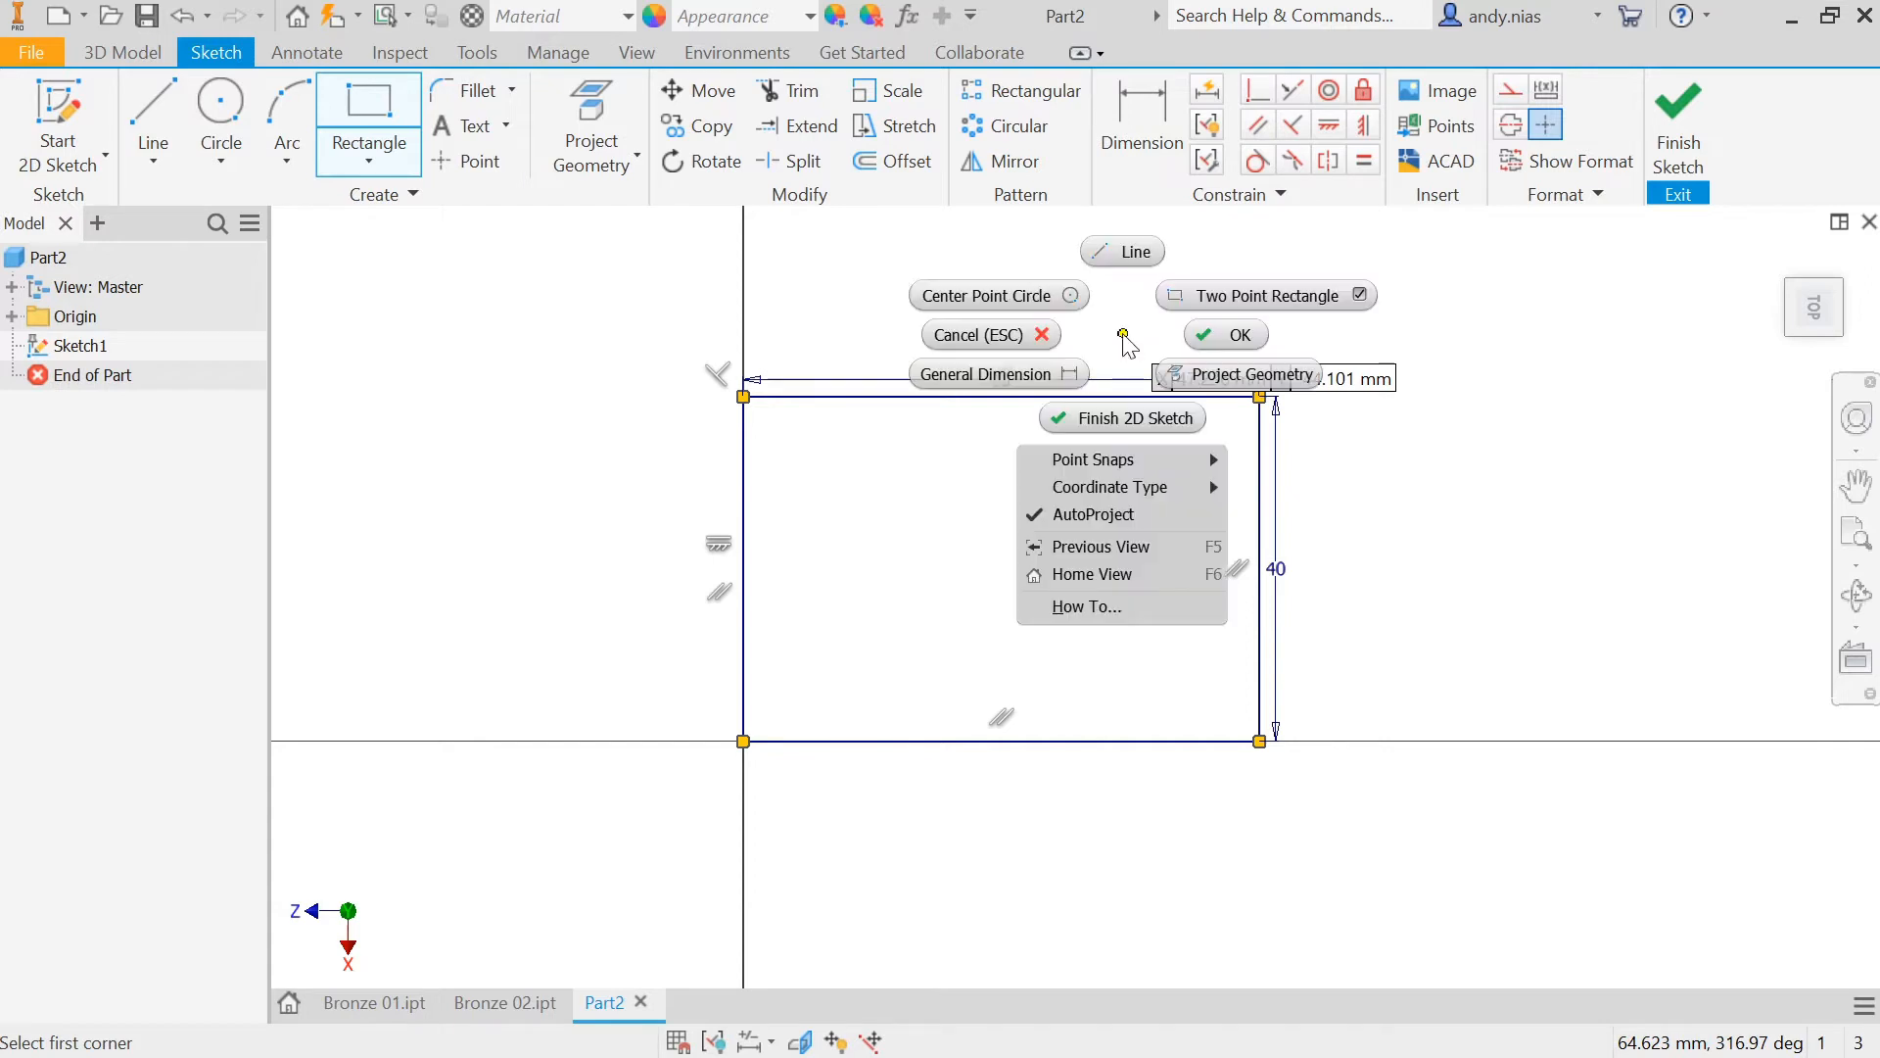
right_click(1122, 333)
left_click(1212, 335)
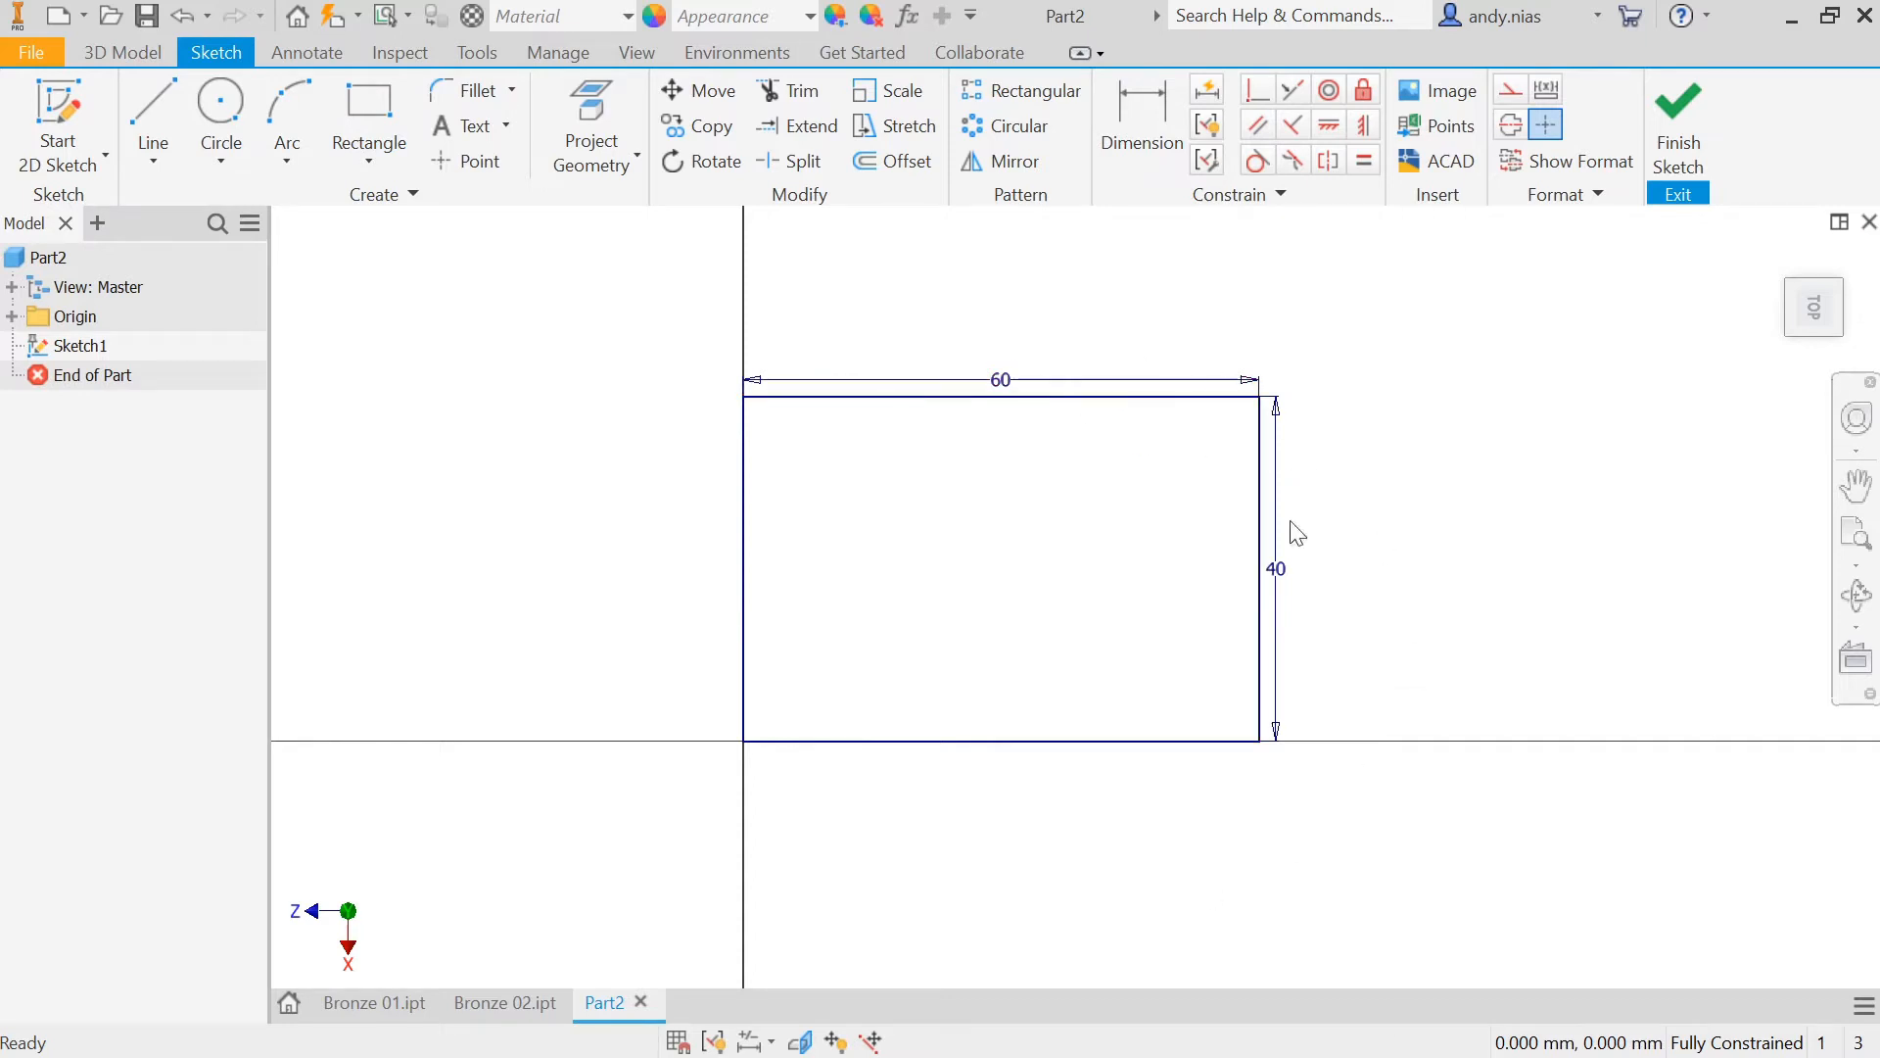
Step: Open the rectangle's 40 mm height dimension, accept it as is, and delete that dimension from the sketch
double_click(1283, 580)
left_click(1390, 682)
key("Escape")
left_click(1276, 569)
key("Delete")
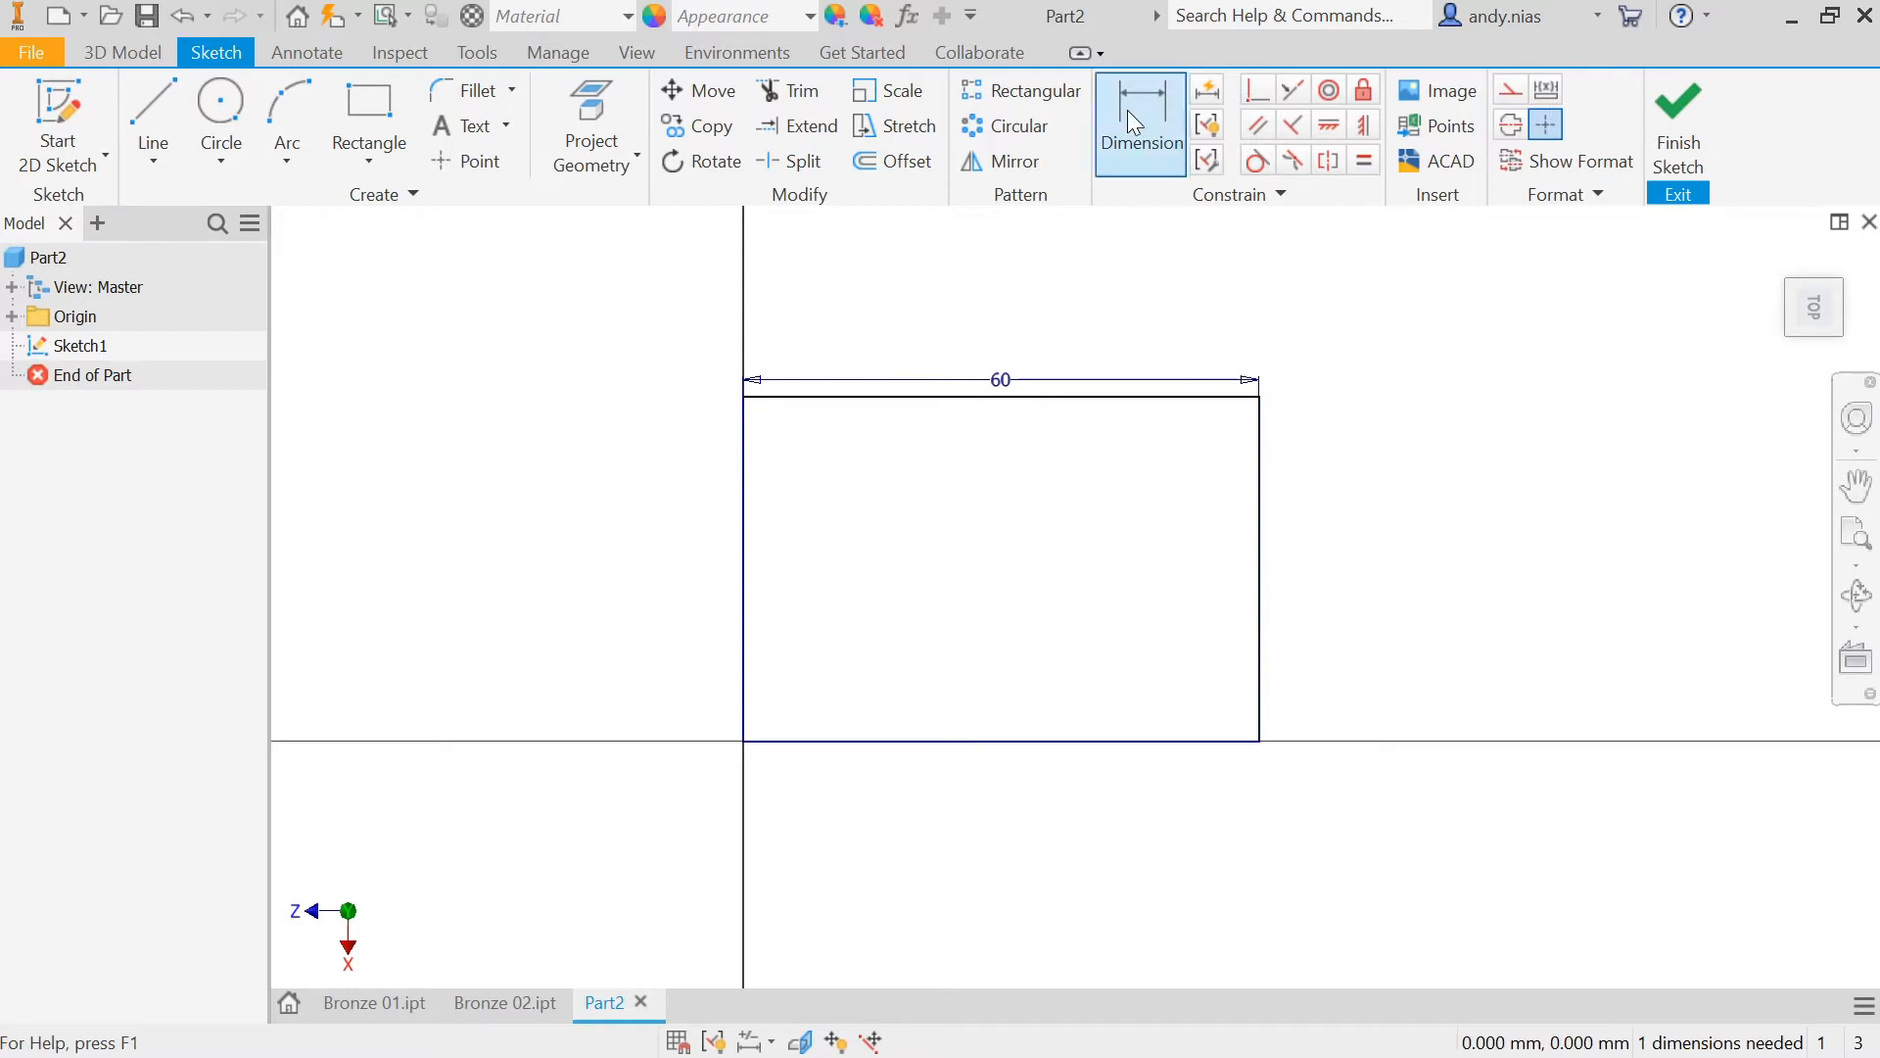
Step: Dimension the rectangle's right edge at 40 mm and finish the sketch
left_click(1139, 118)
left_click(1262, 478)
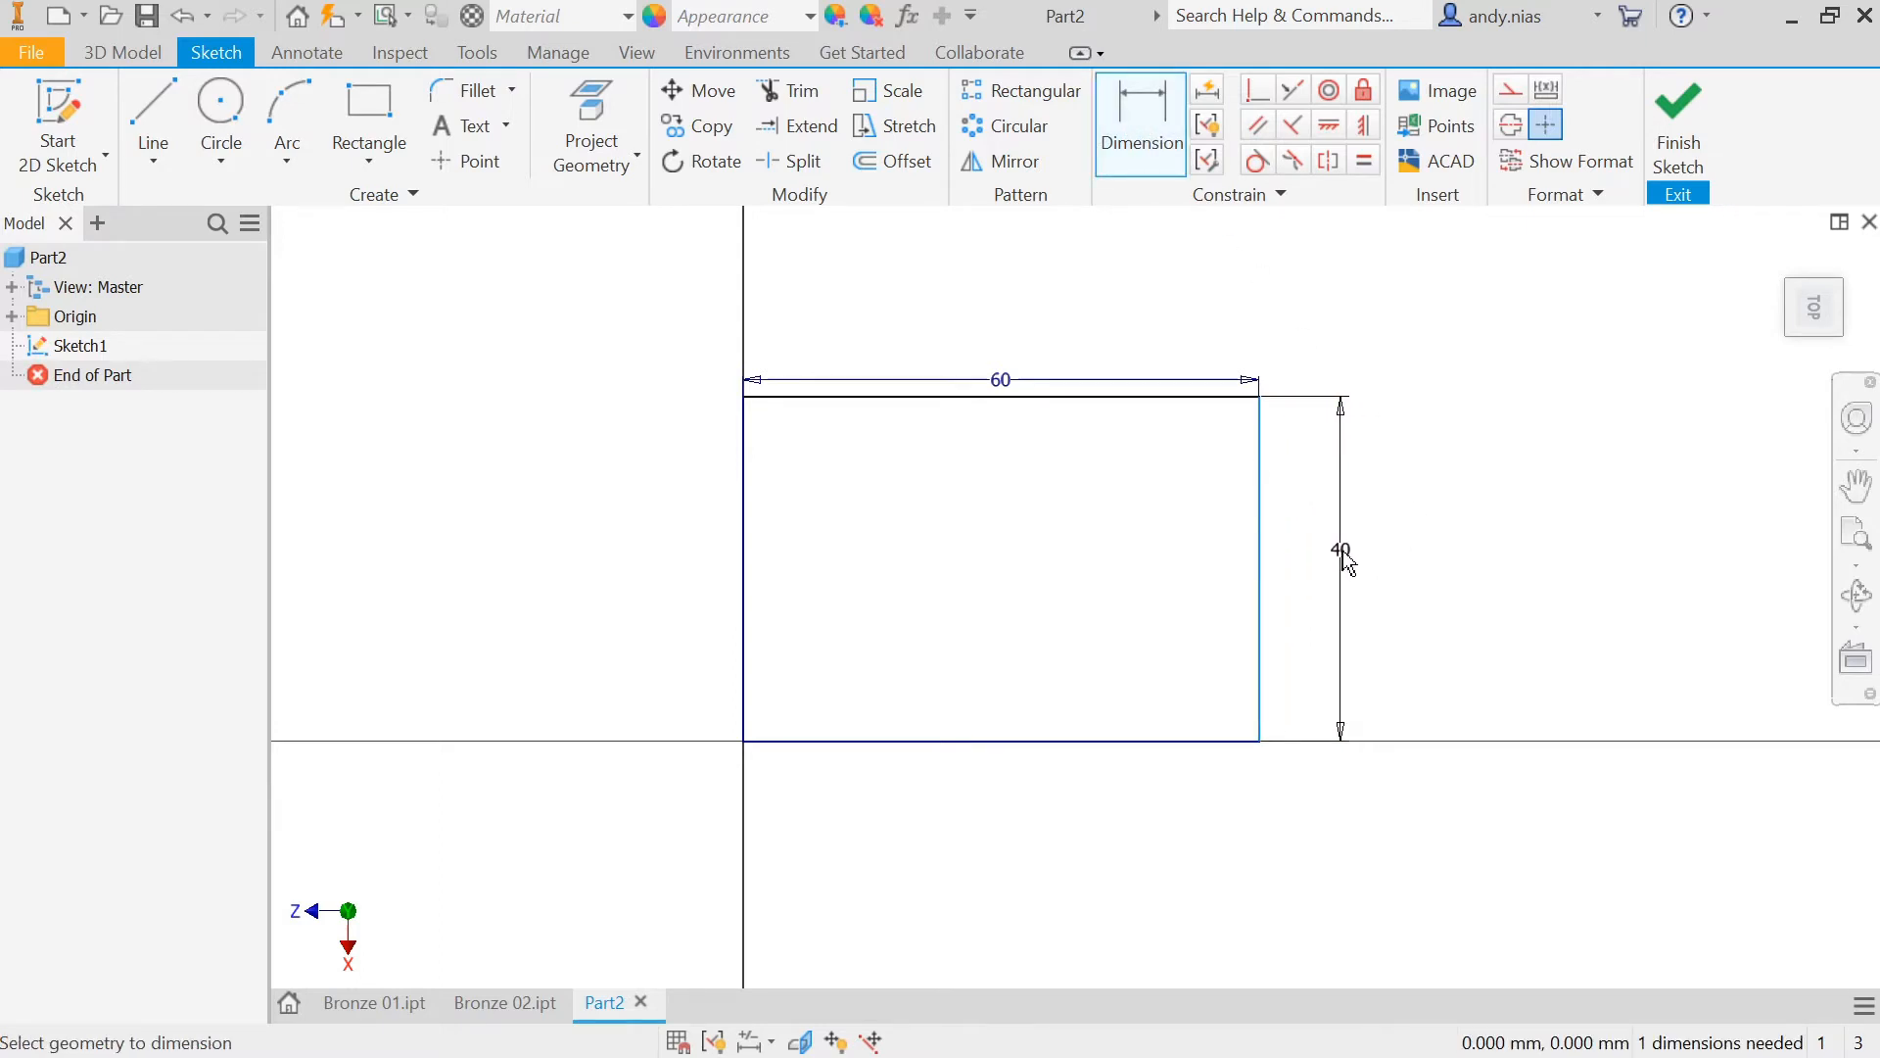
left_click(1347, 560)
left_click(1446, 659)
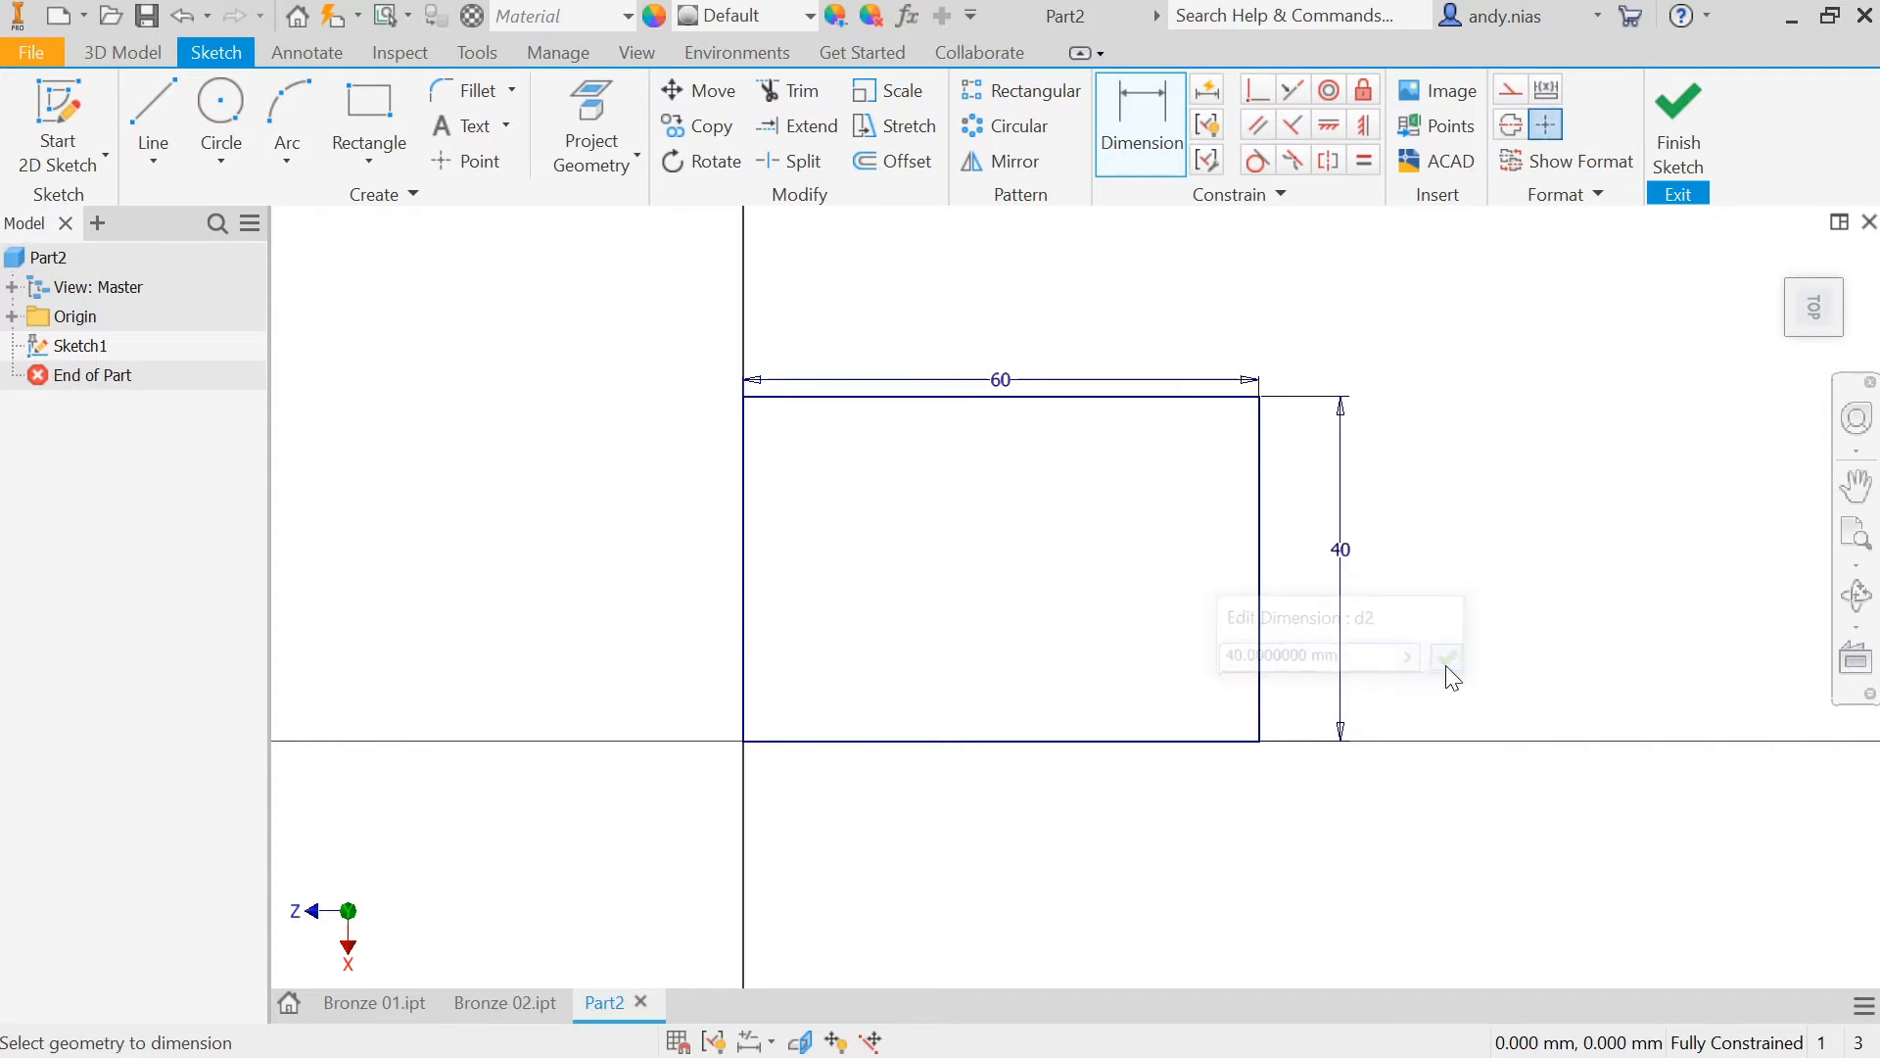
left_click(1667, 149)
Step: Extrude the 60 × 40 mm rectangle upward by 50 mm into a solid block
mouse_move(1360, 365)
middle_mouse_down()
mouse_move(1267, 466)
mouse_move(1029, 634)
middle_mouse_up()
scroll(789, 545, "up", 2)
middle_click_drag(790, 546, 949, 477)
scroll(950, 477, "down", 2)
left_click(177, 116)
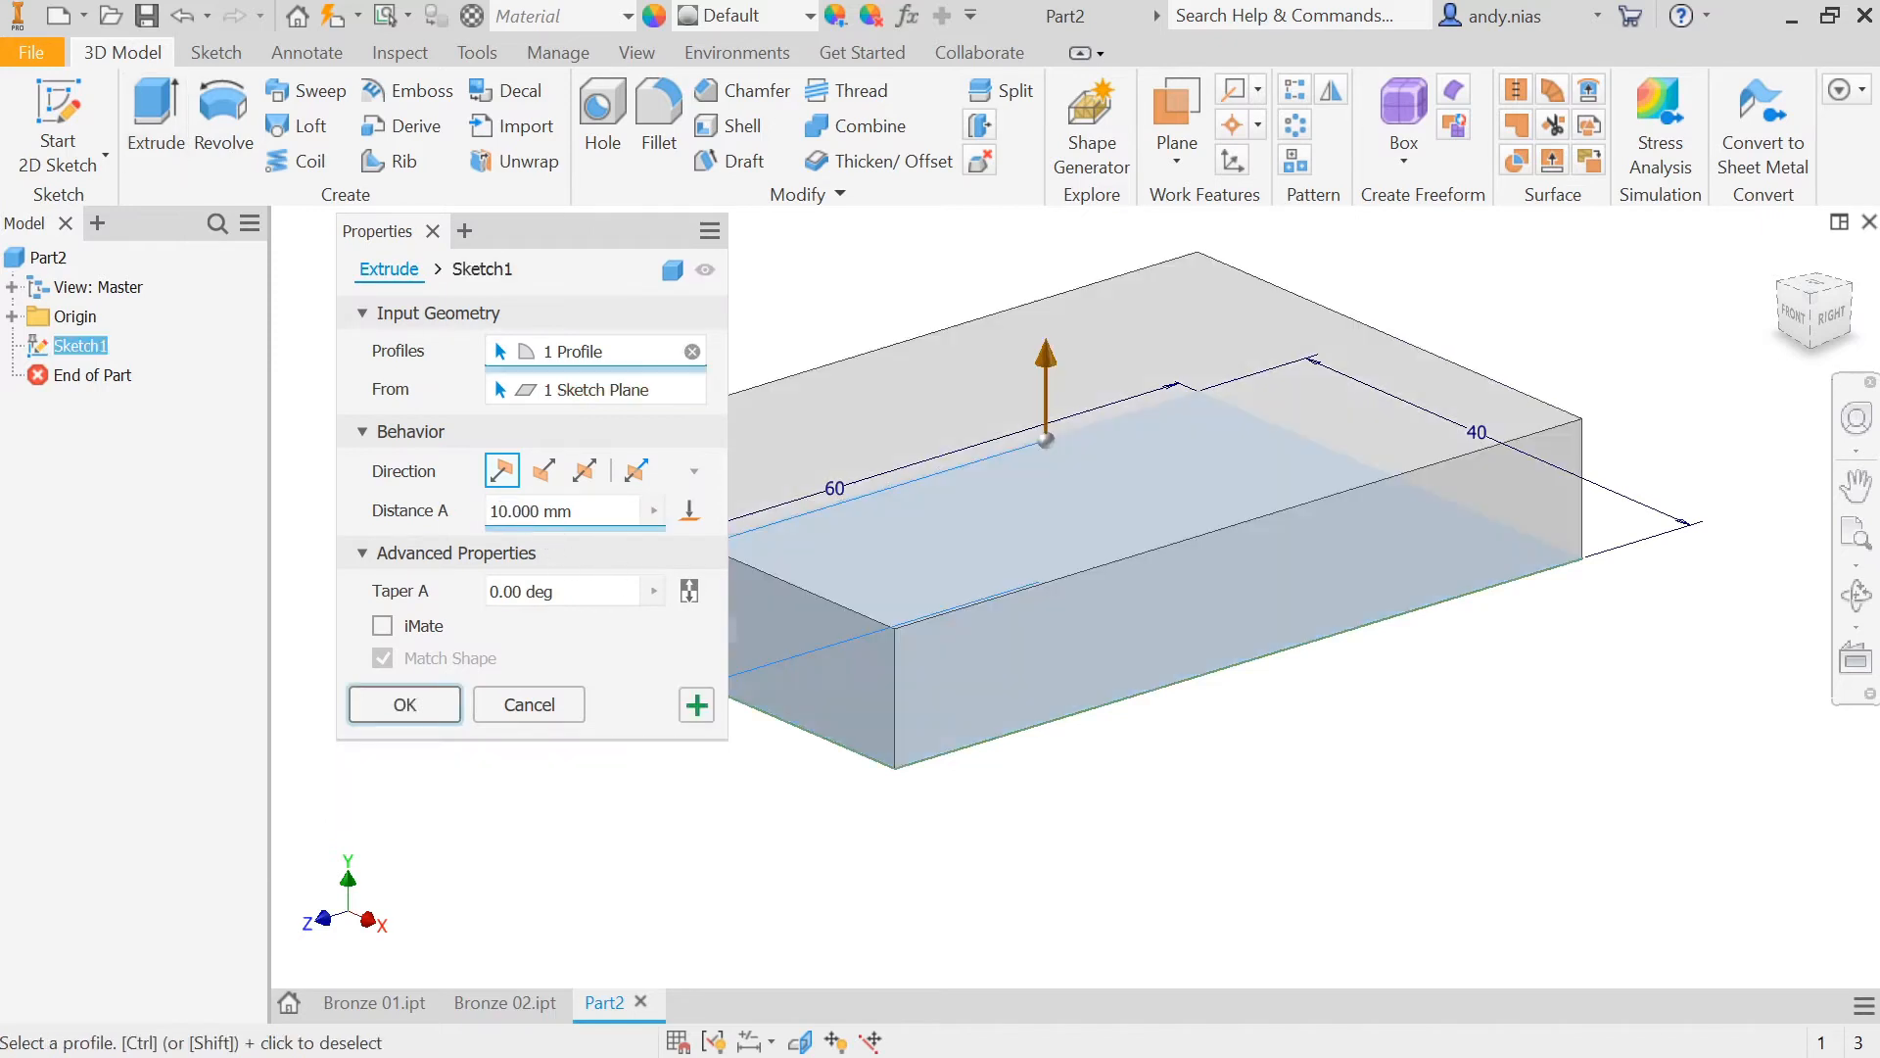
left_click(507, 510)
key("BackSpace")
key("BackSpace")
type("50")
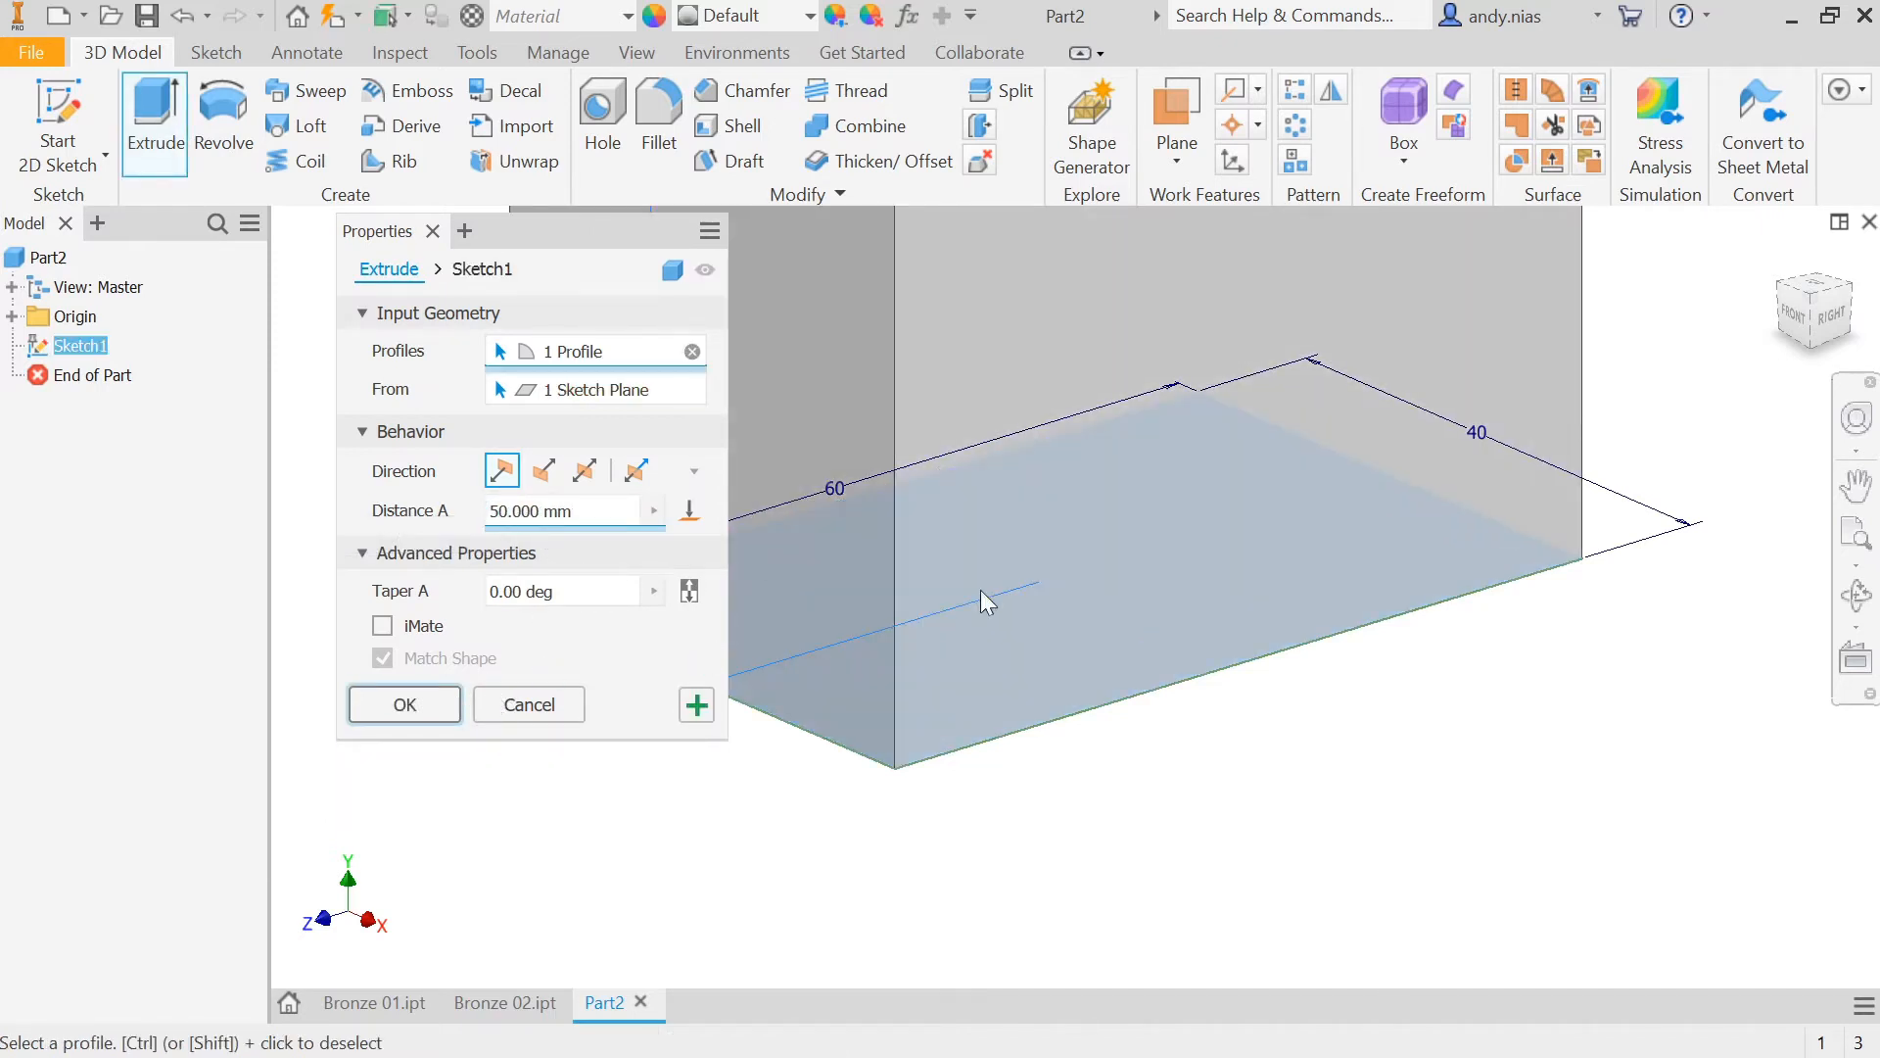
key("Return")
scroll(1083, 663, "up", 3)
middle_click_drag(1074, 684, 1057, 718)
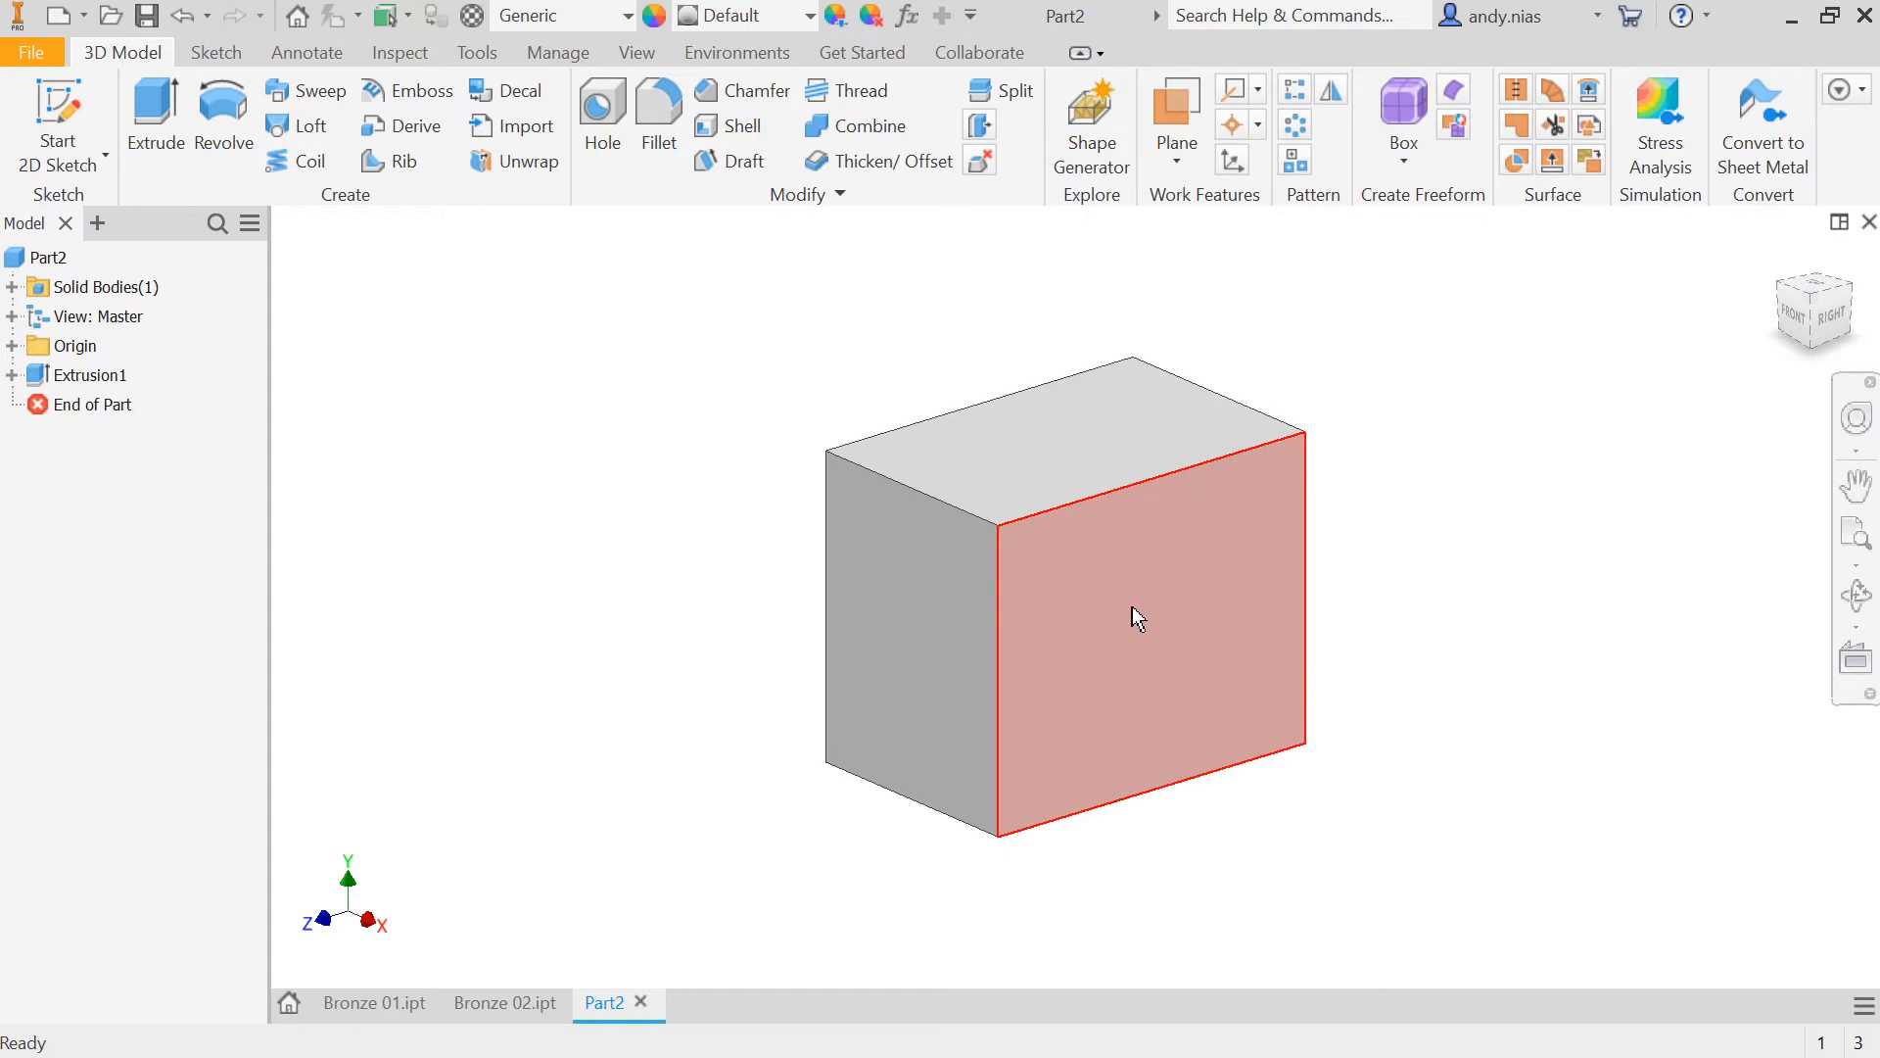
Step: Sketch a rectangle 30 mm wide and 20 mm high from the upper-left corner of the block's right face and finish the sketch
left_click(56, 111)
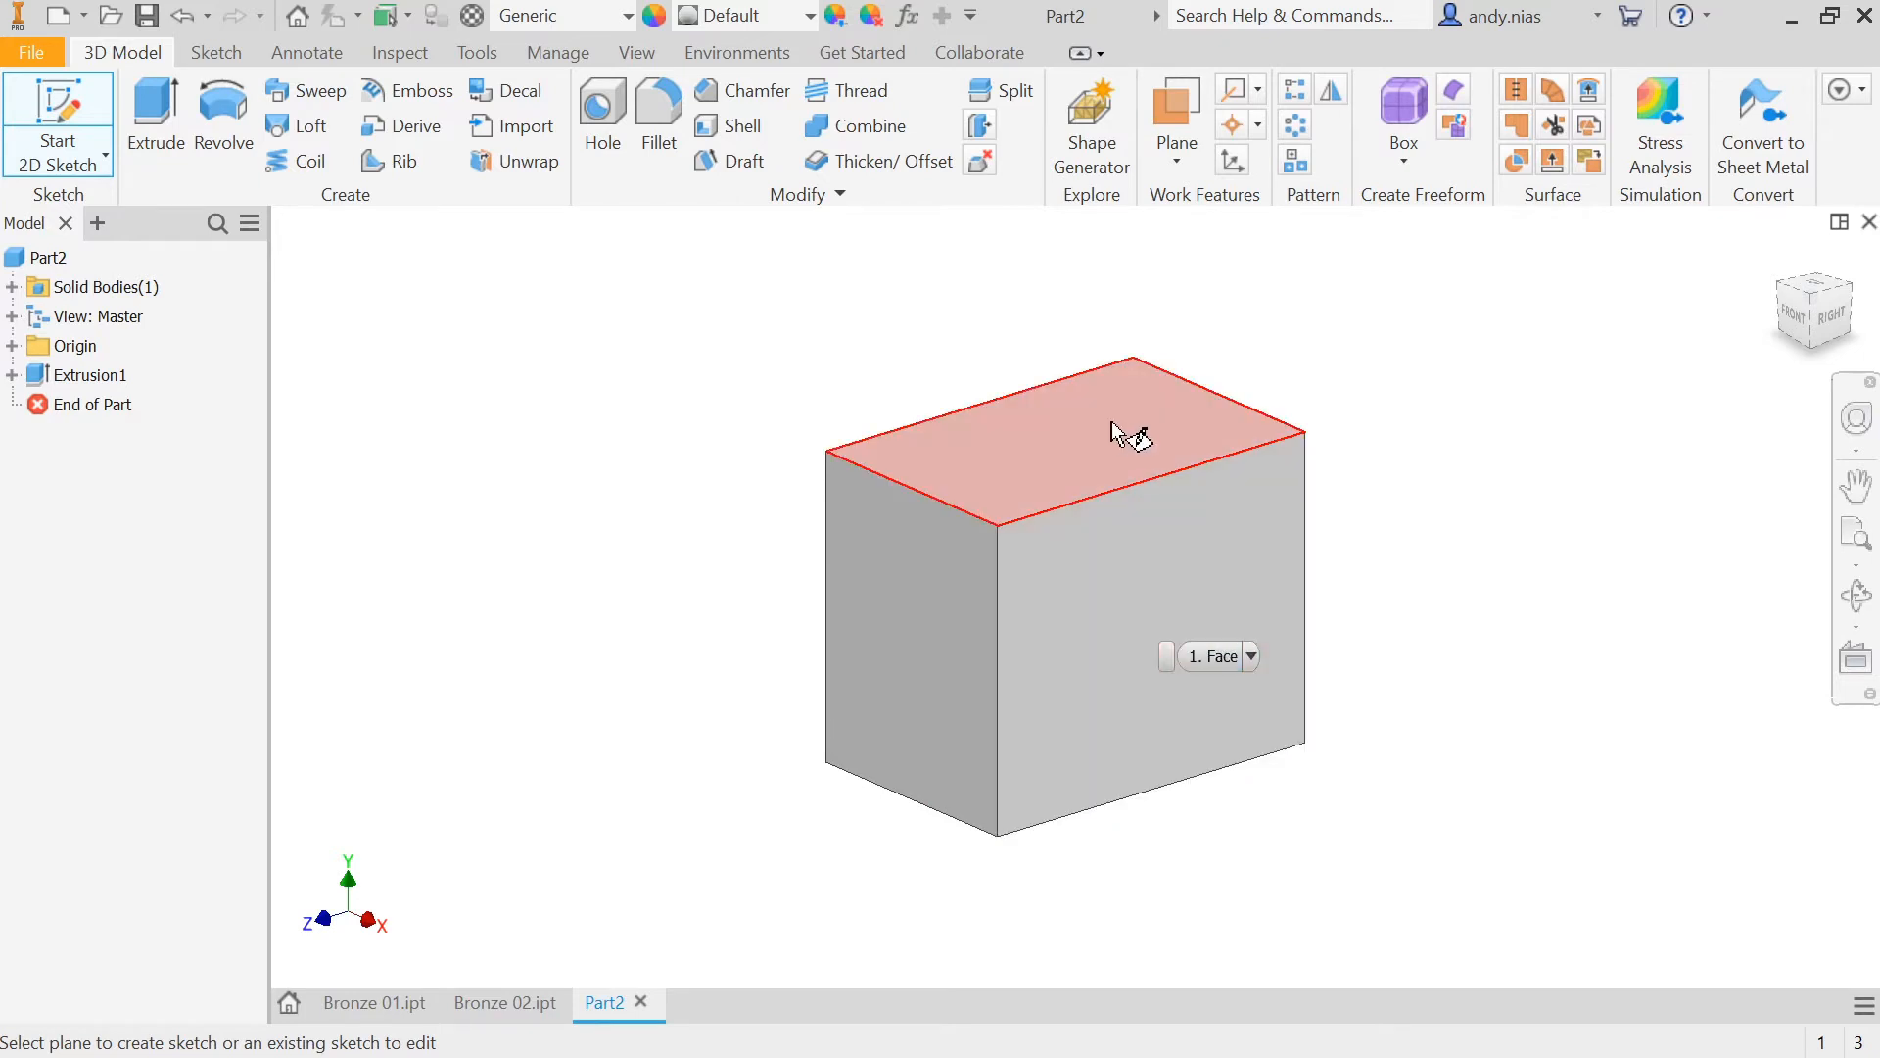
left_click(1156, 553)
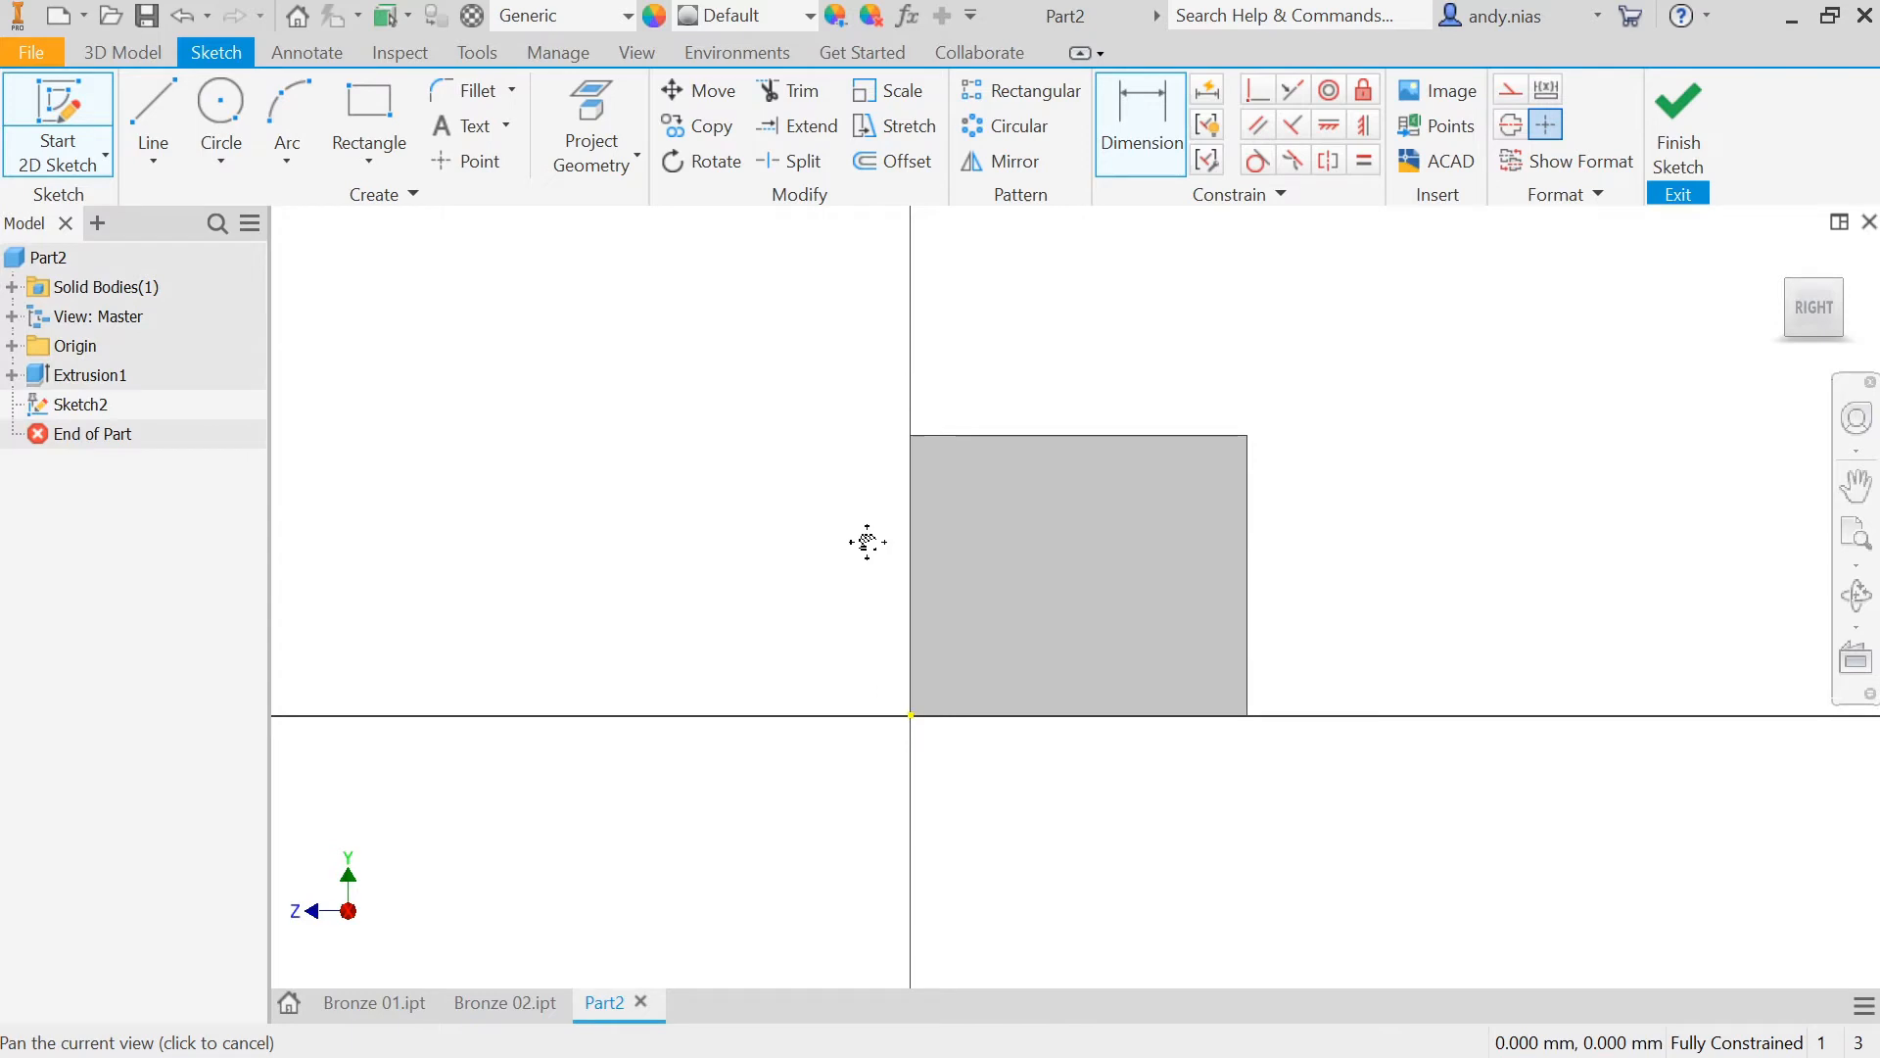
left_click(384, 110)
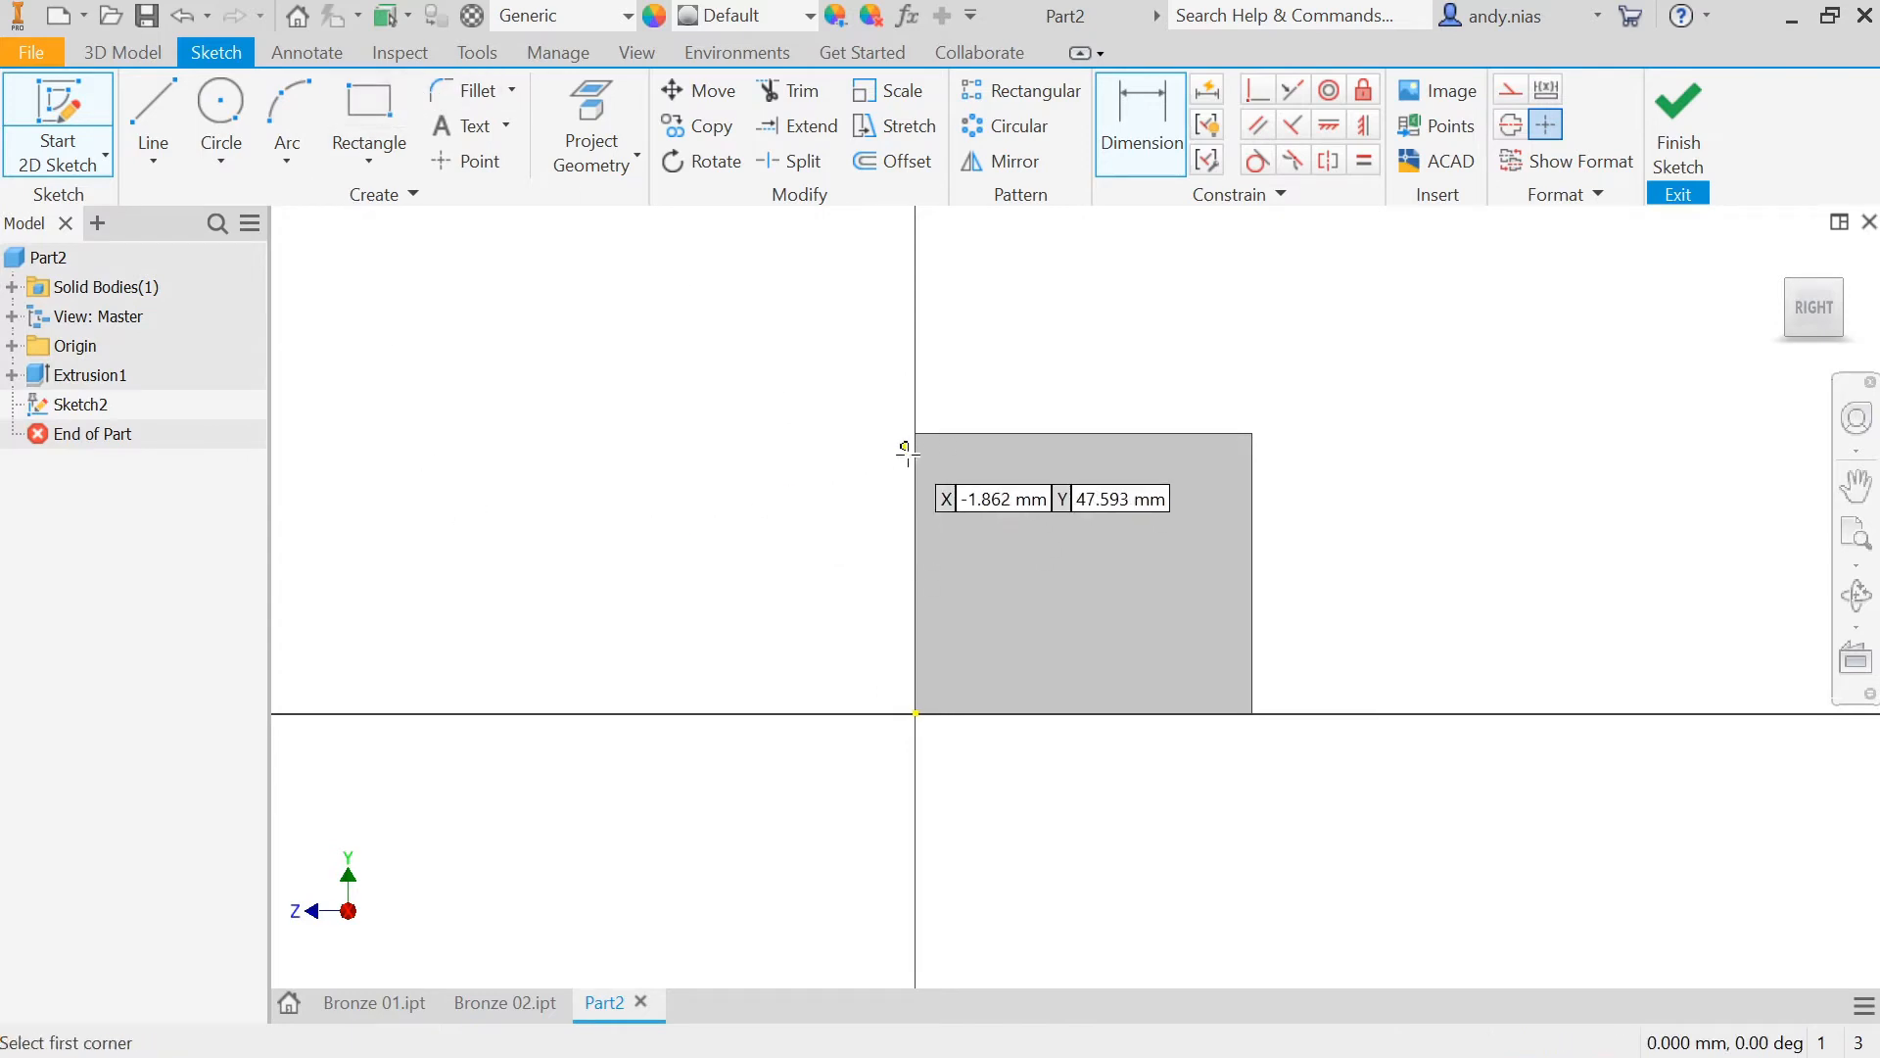
scroll(902, 457, "up", 3)
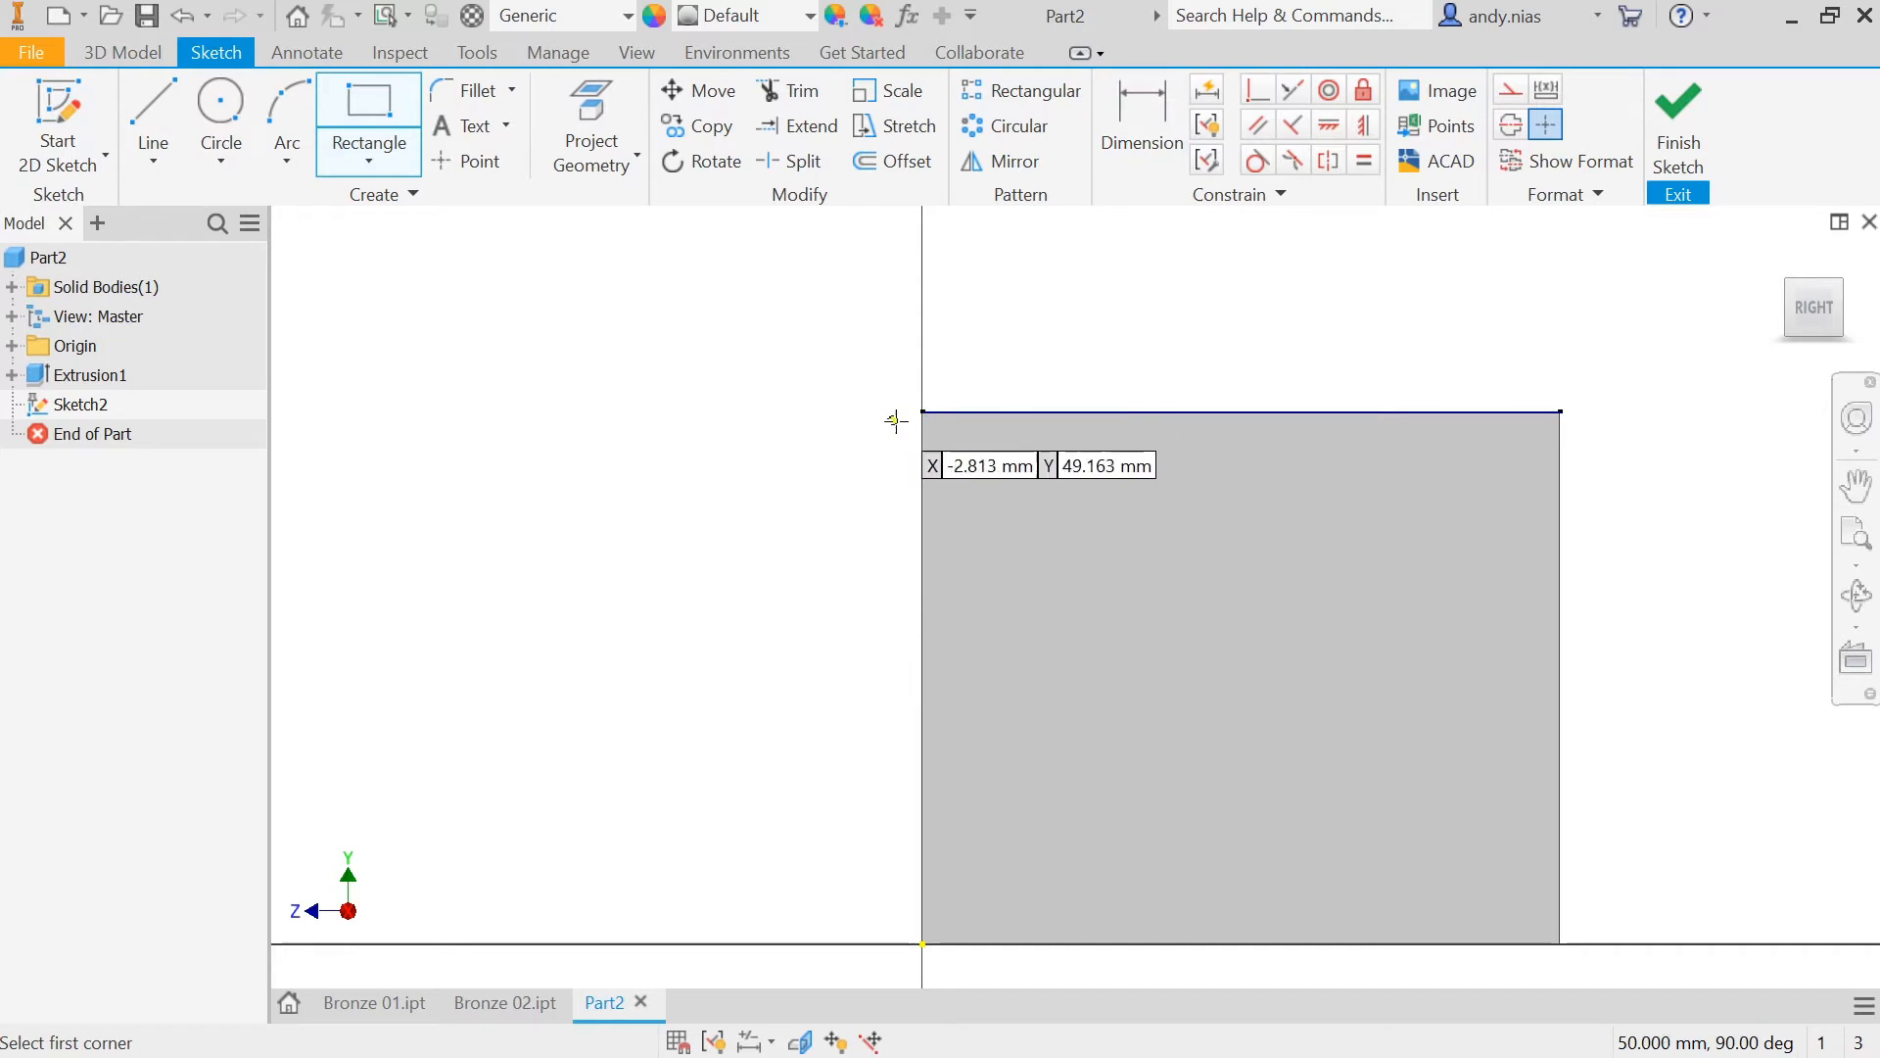
left_click(923, 411)
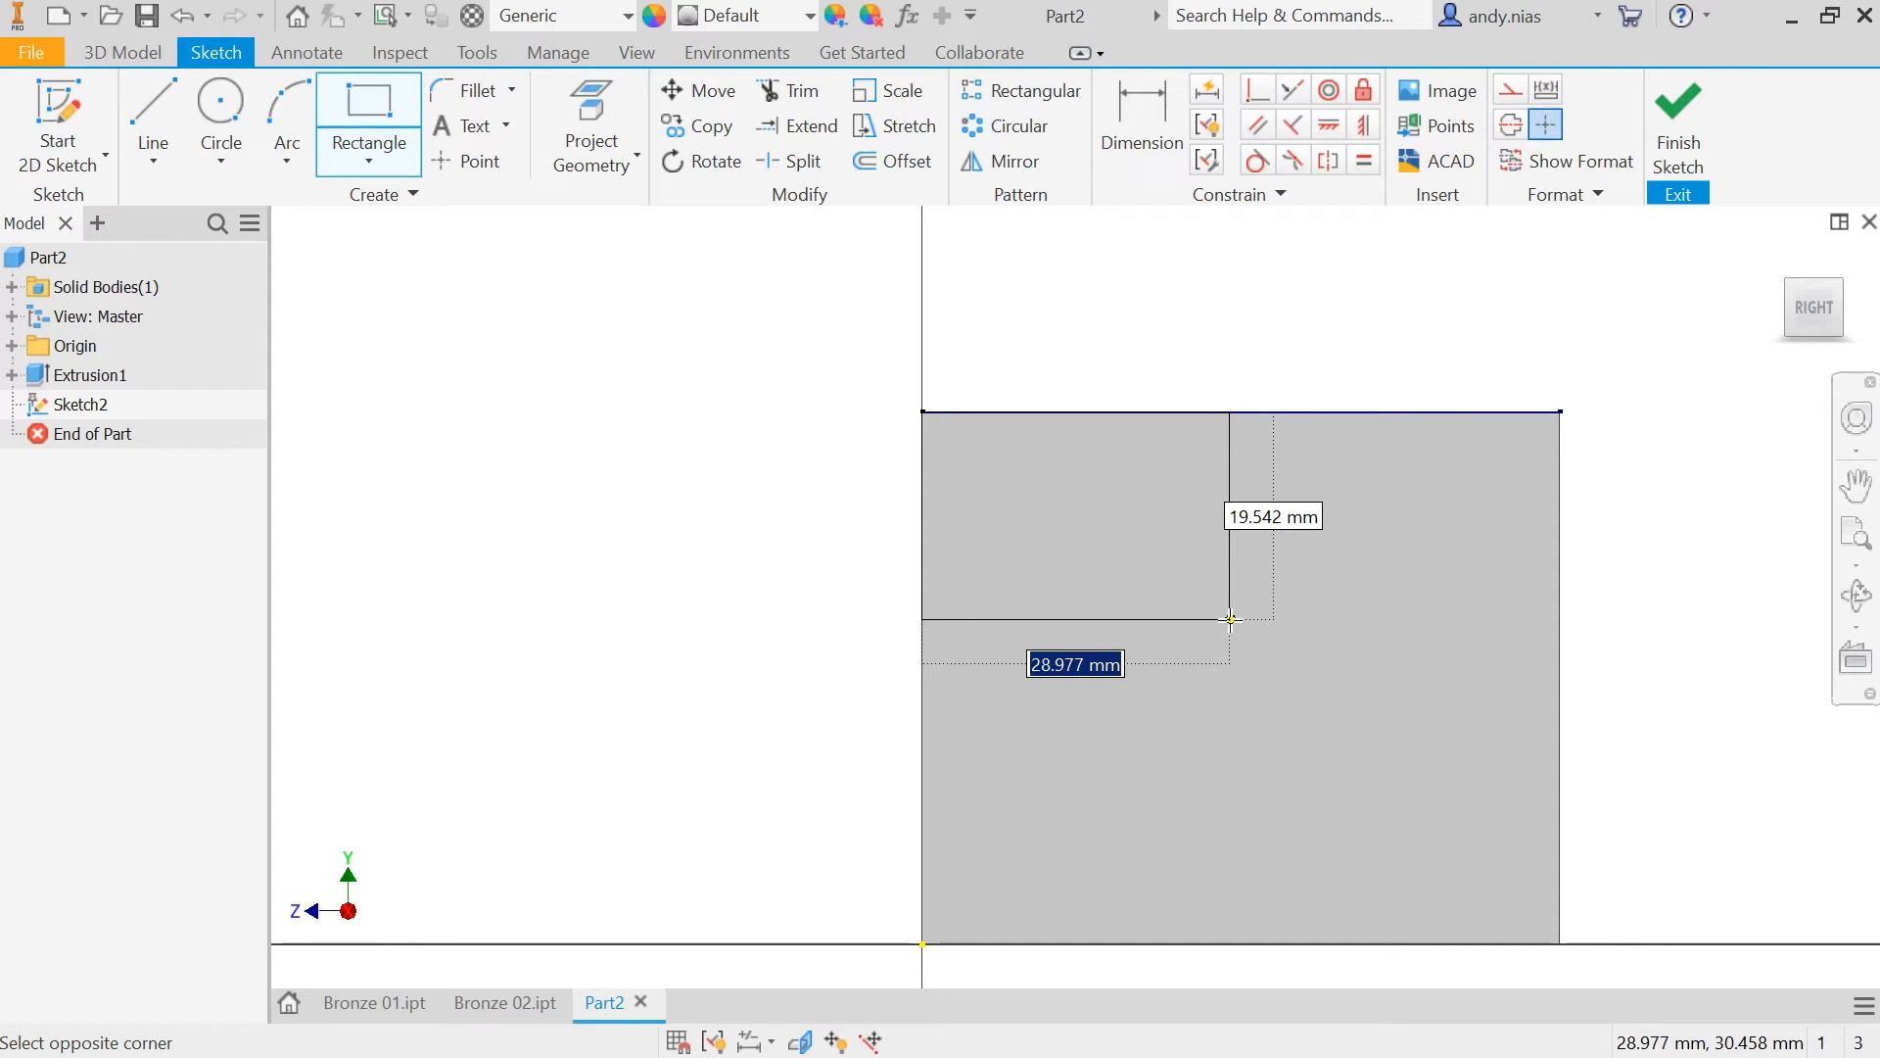
type("30")
key("Tab")
type("20")
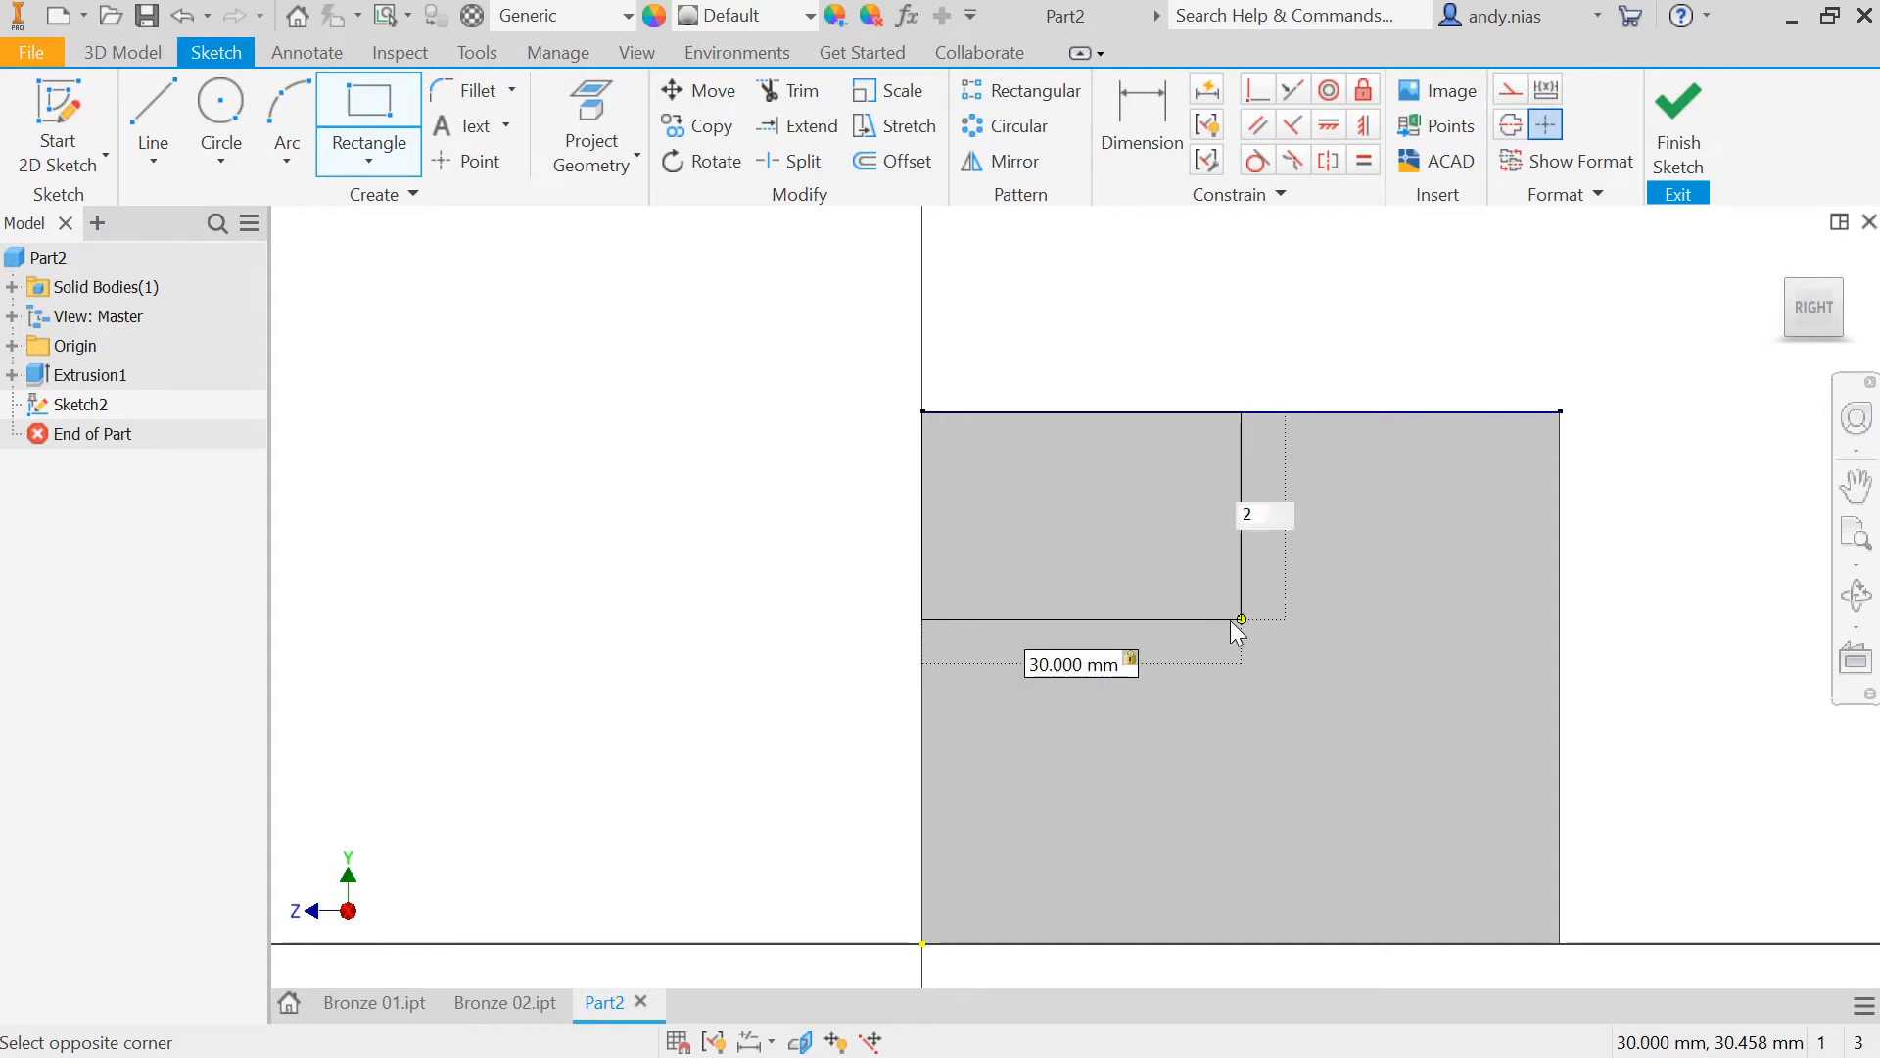
key("Tab")
key("Return")
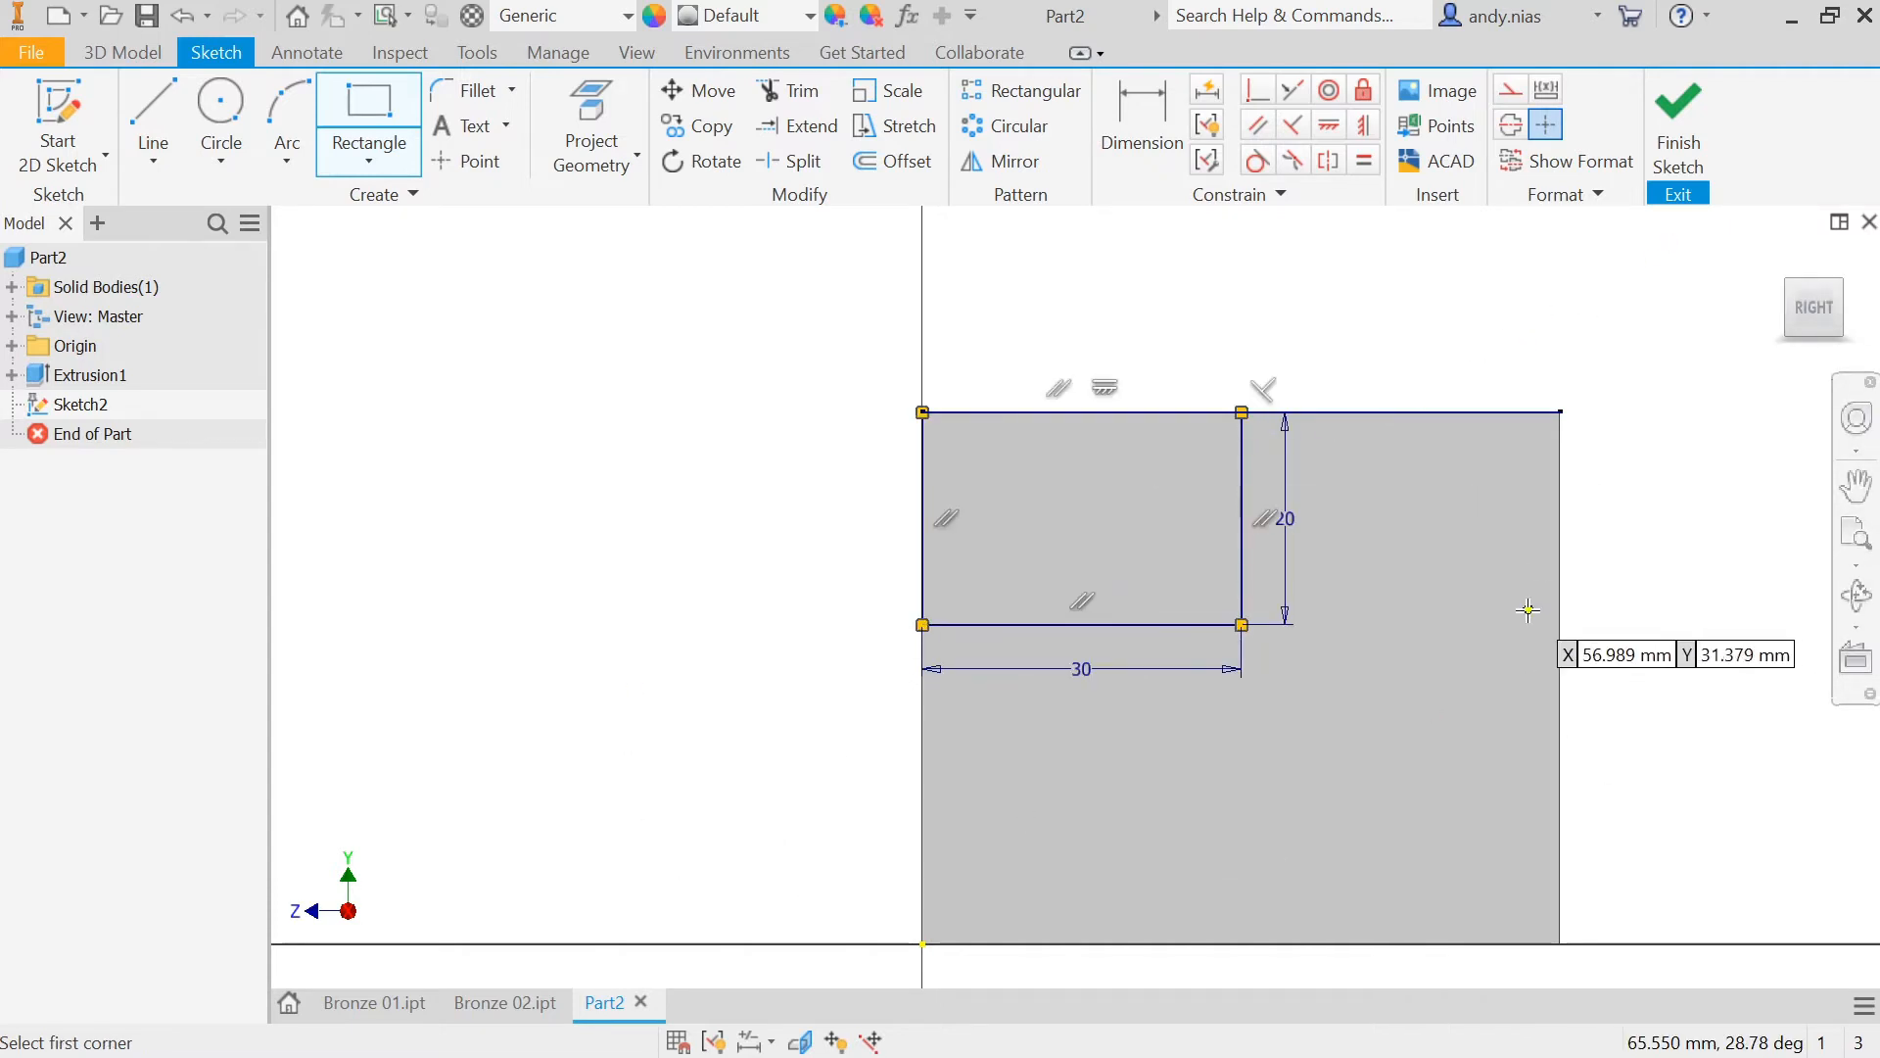
left_click(1678, 130)
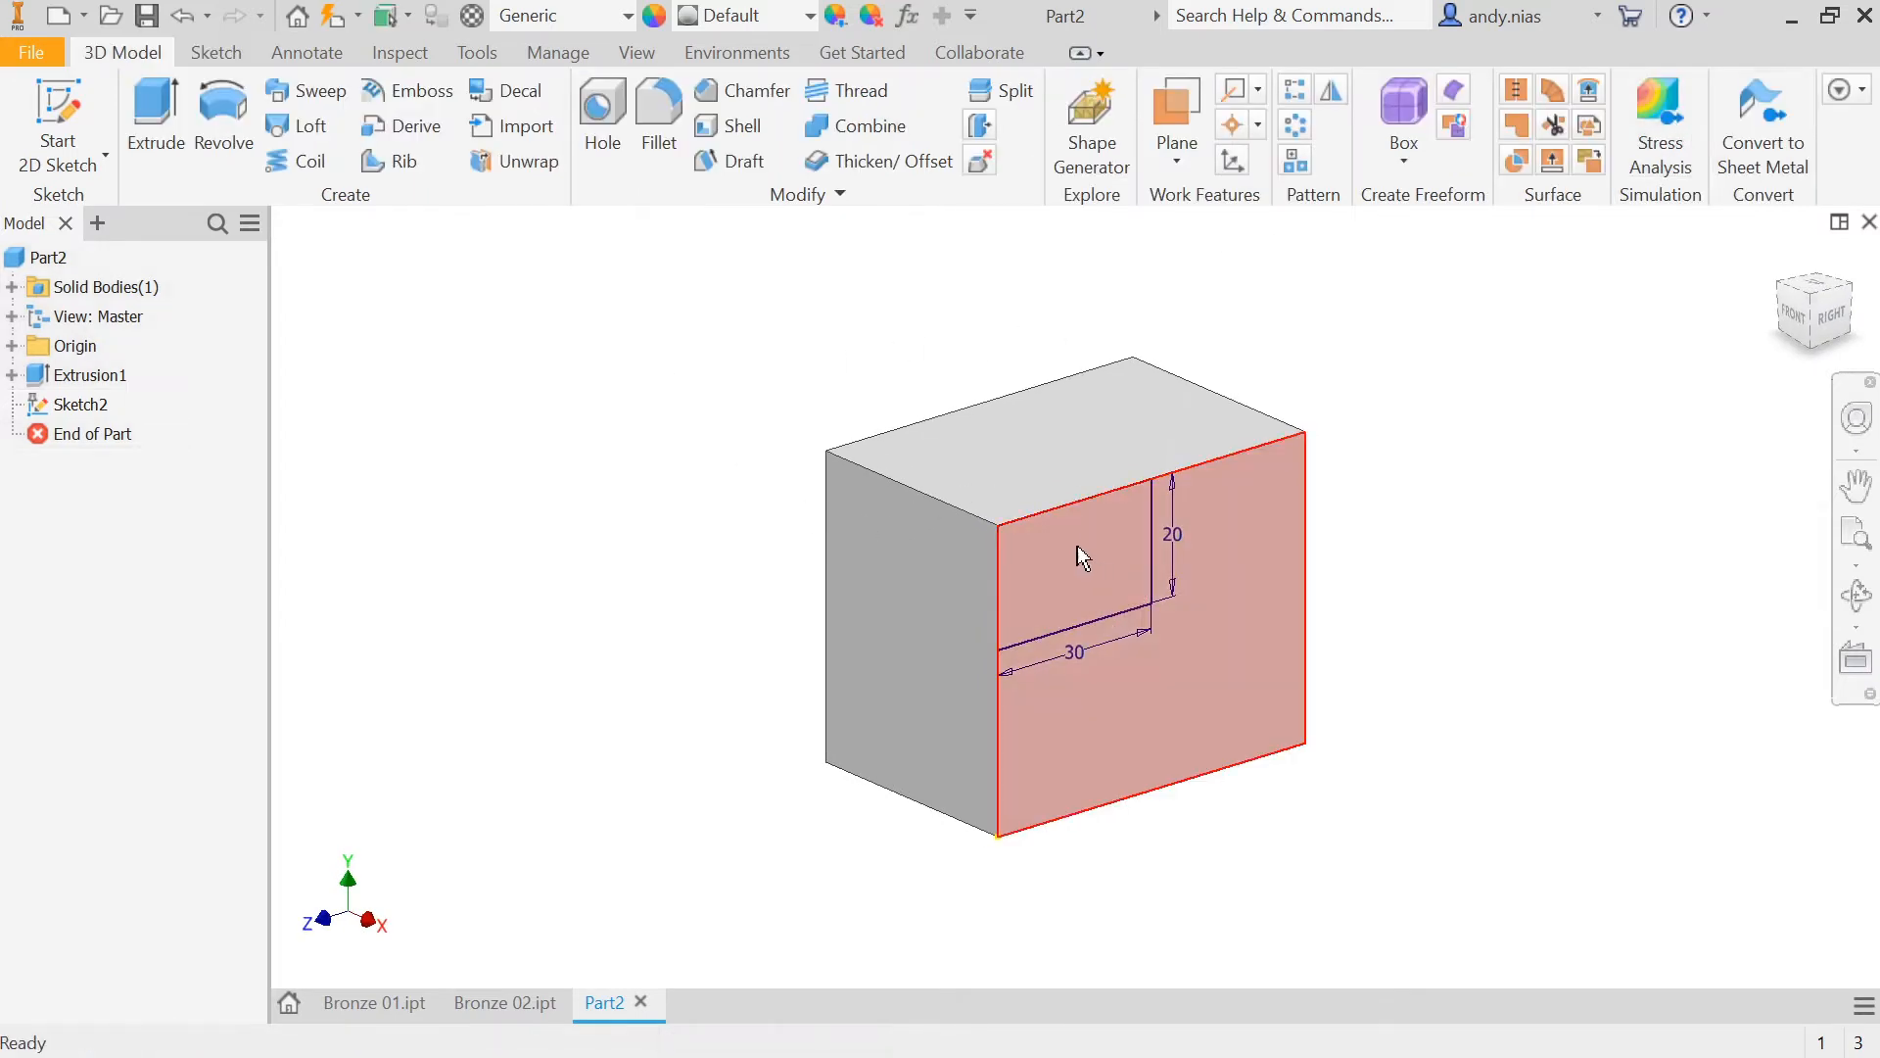
Step: Cut the 30 × 20 mm corner profile 50 mm back into the block with Extrude
left_click(155, 122)
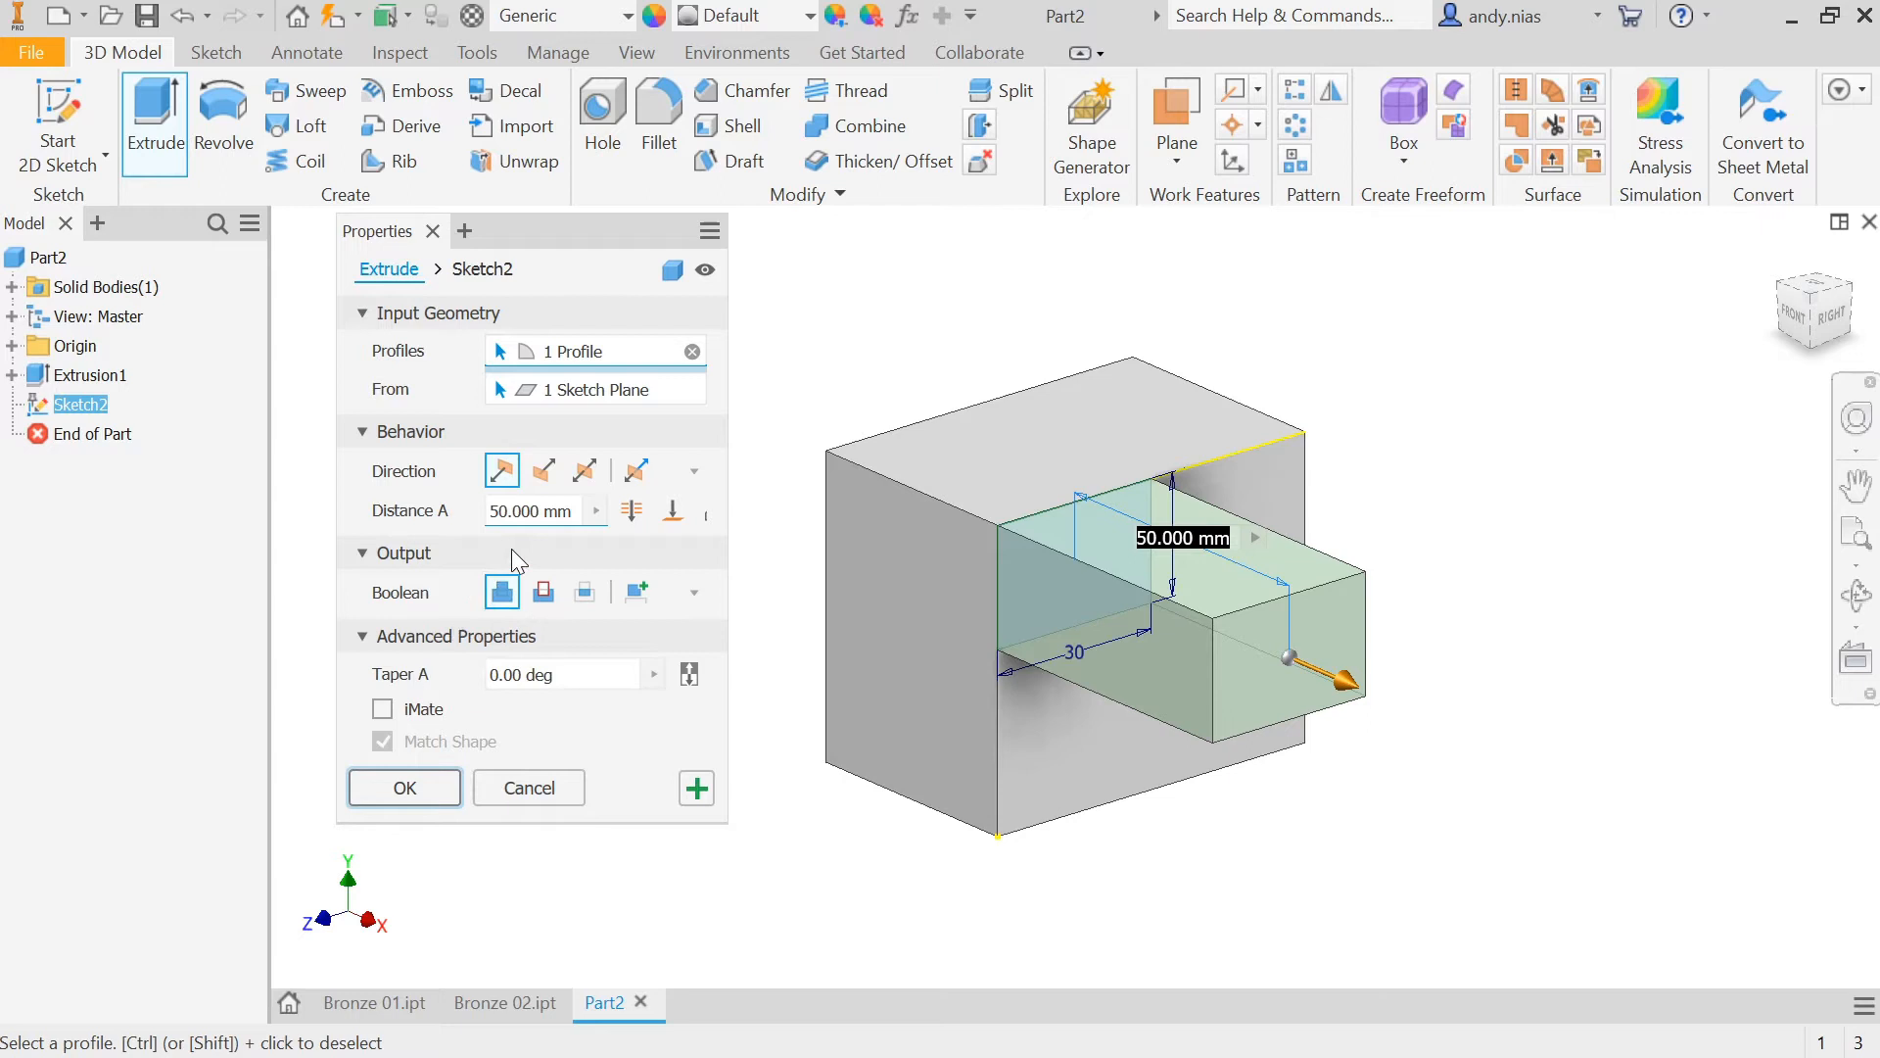
left_click(544, 592)
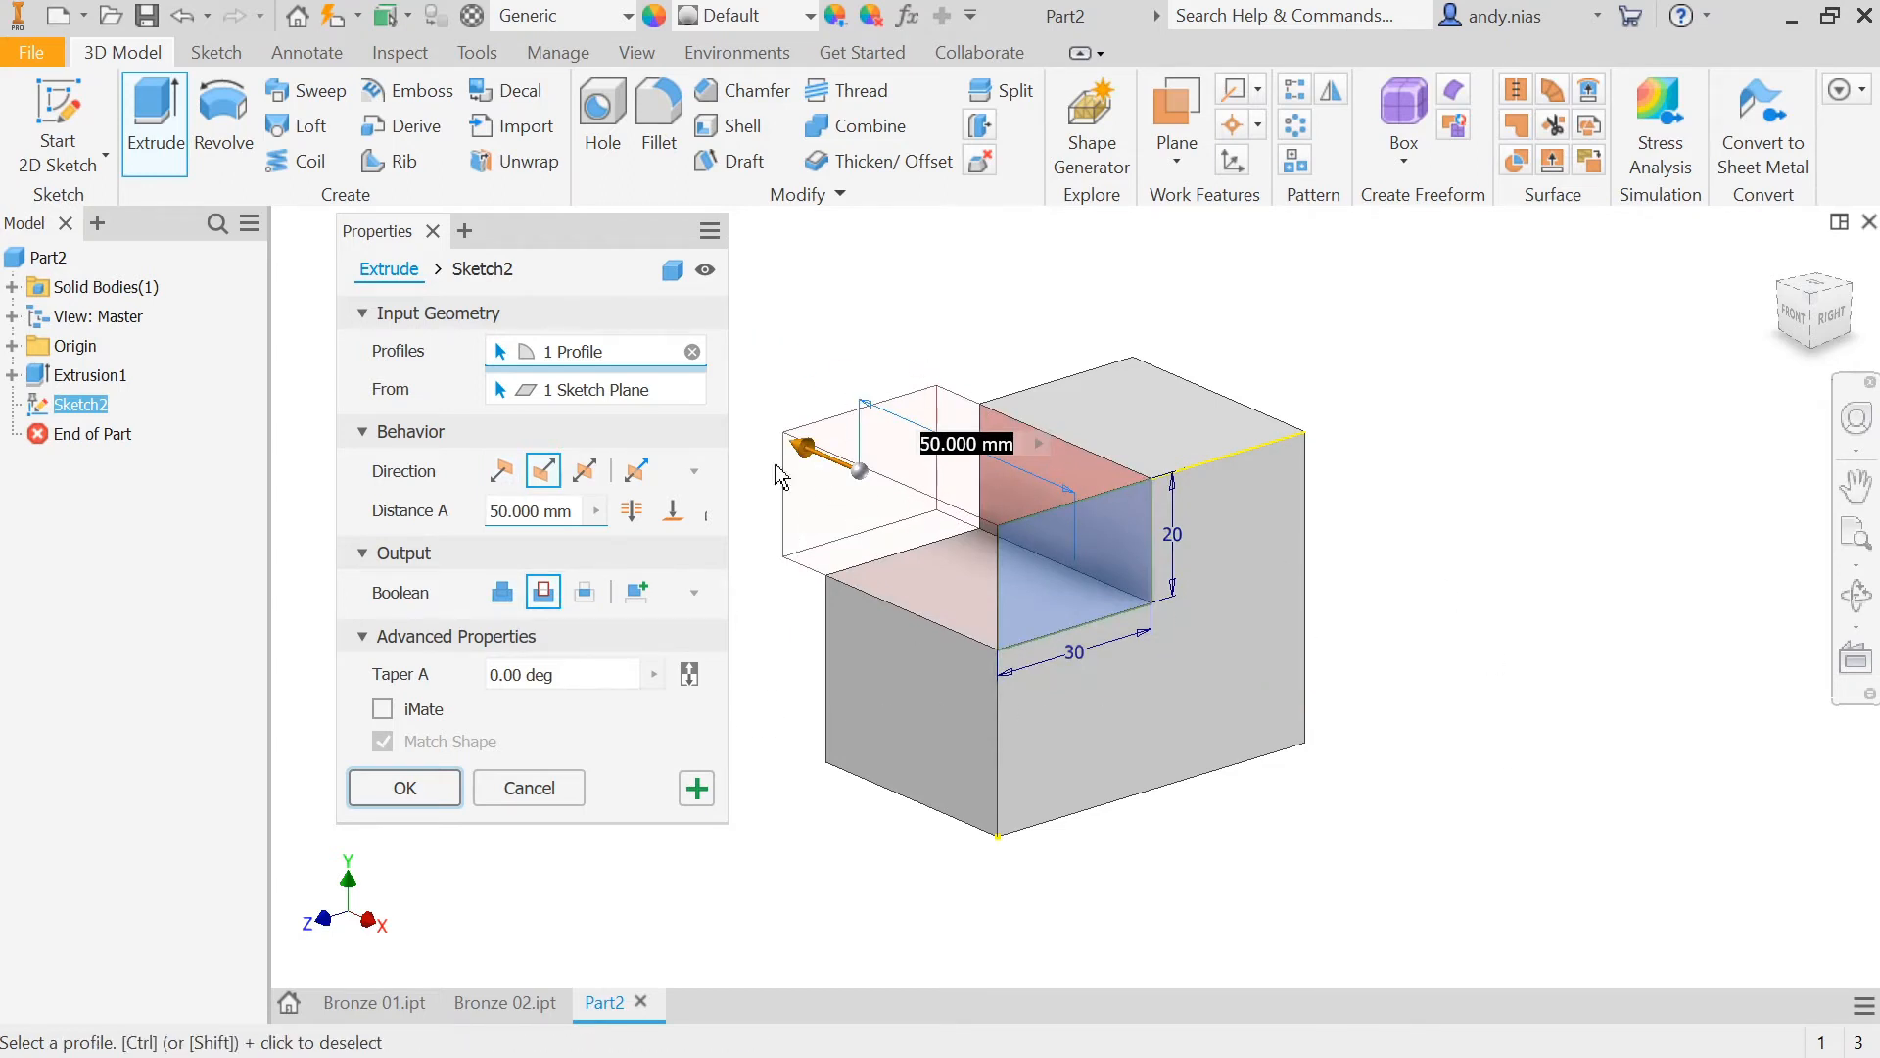
left_click(506, 473)
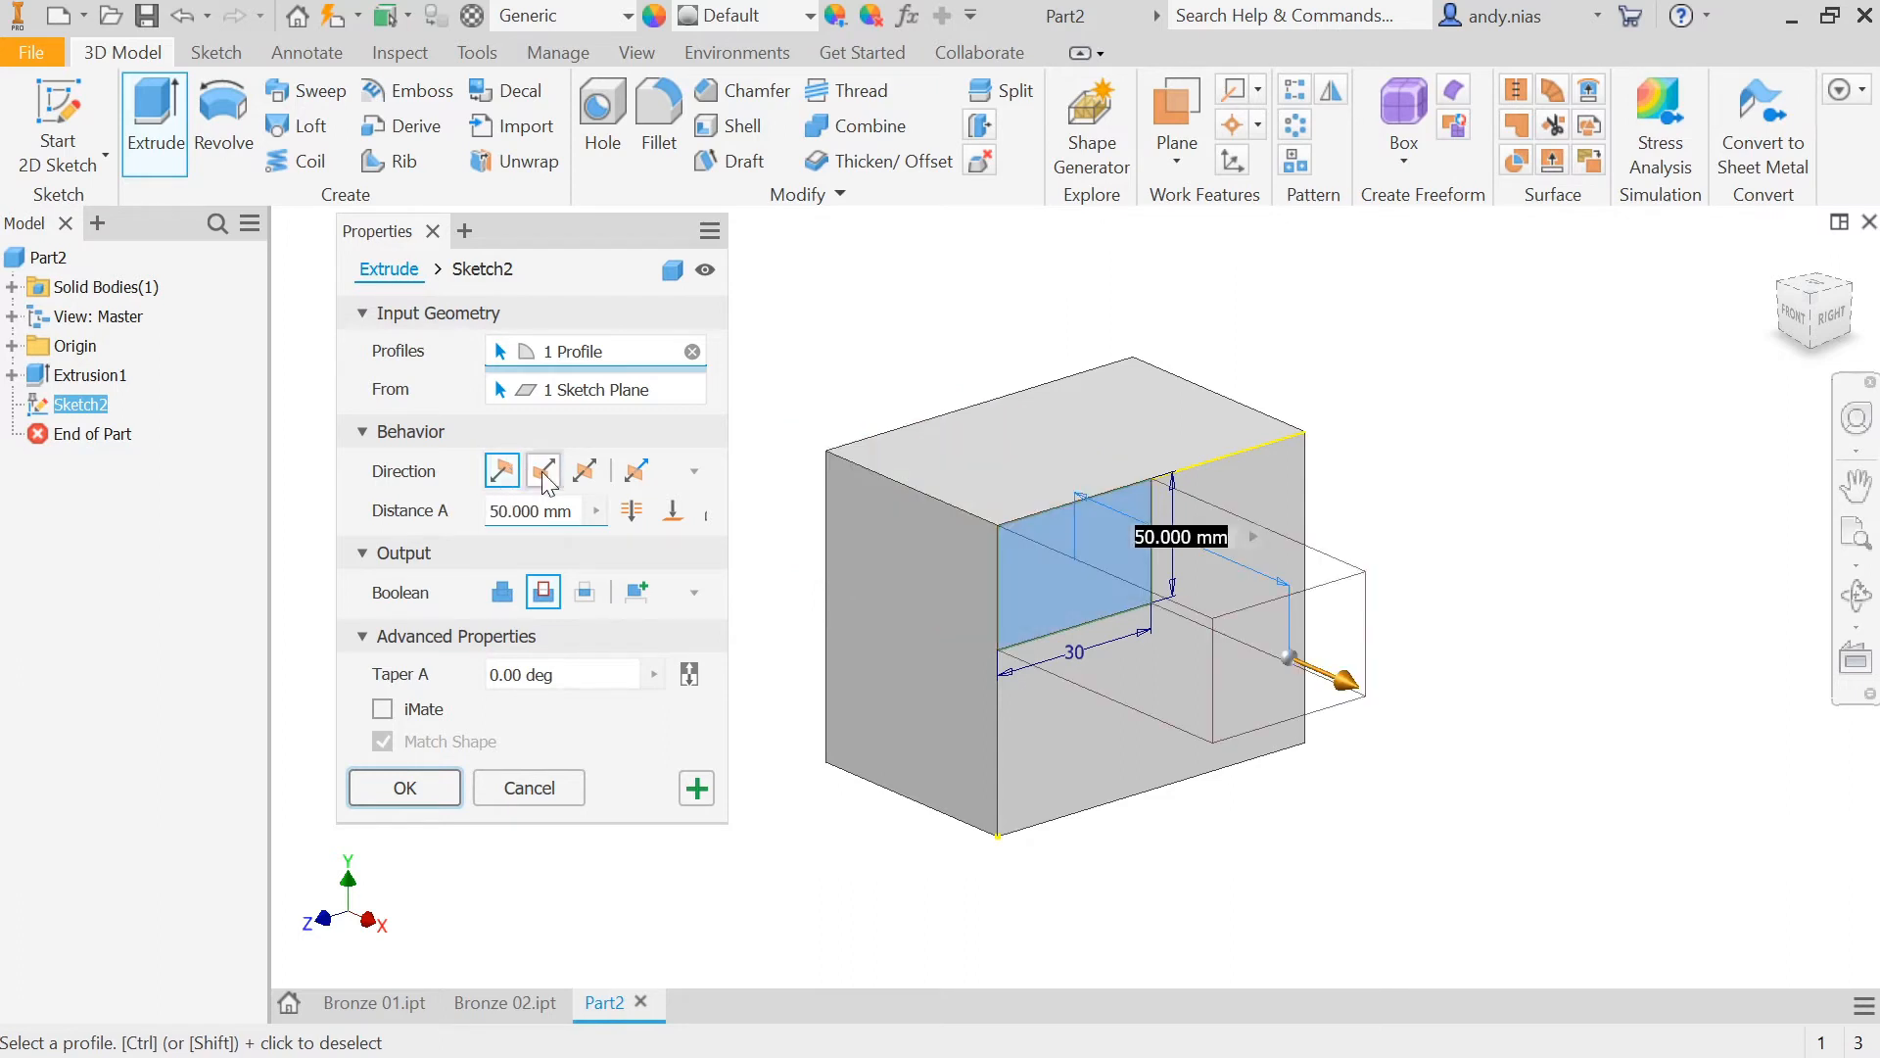
left_click(545, 474)
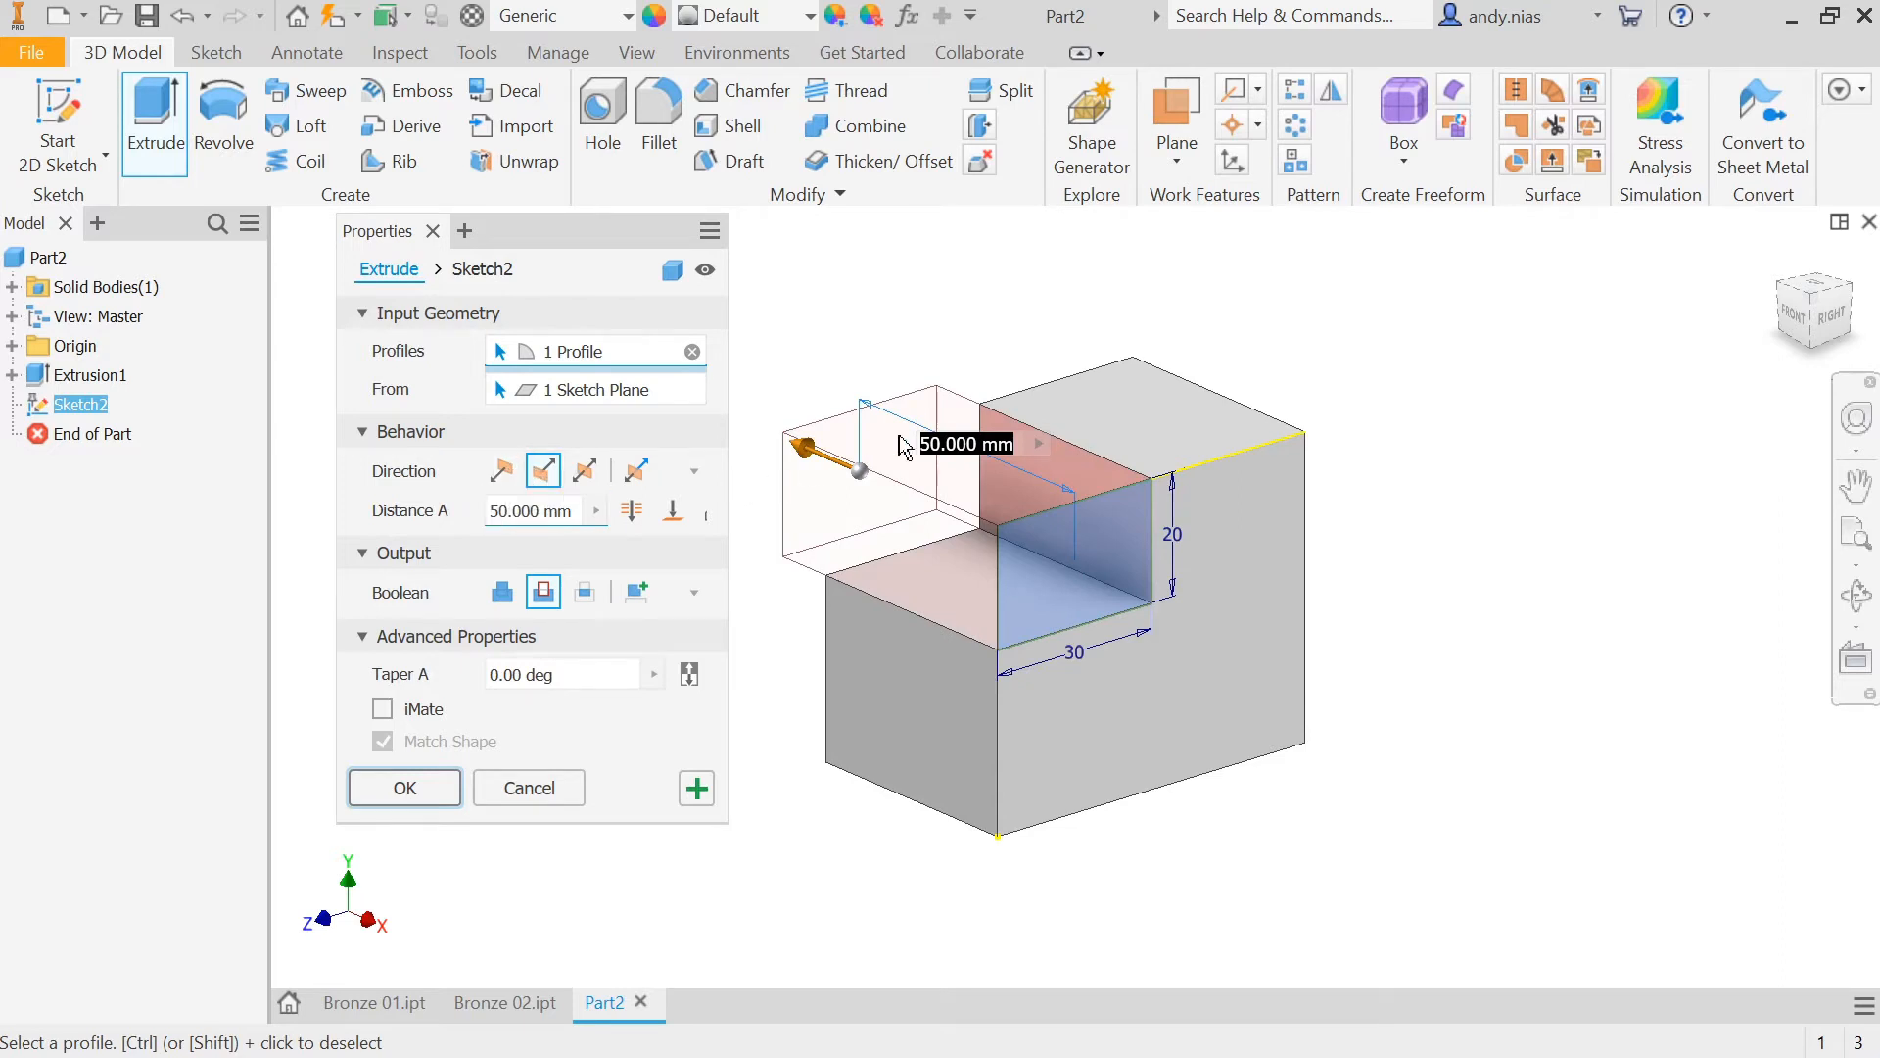
left_click(423, 780)
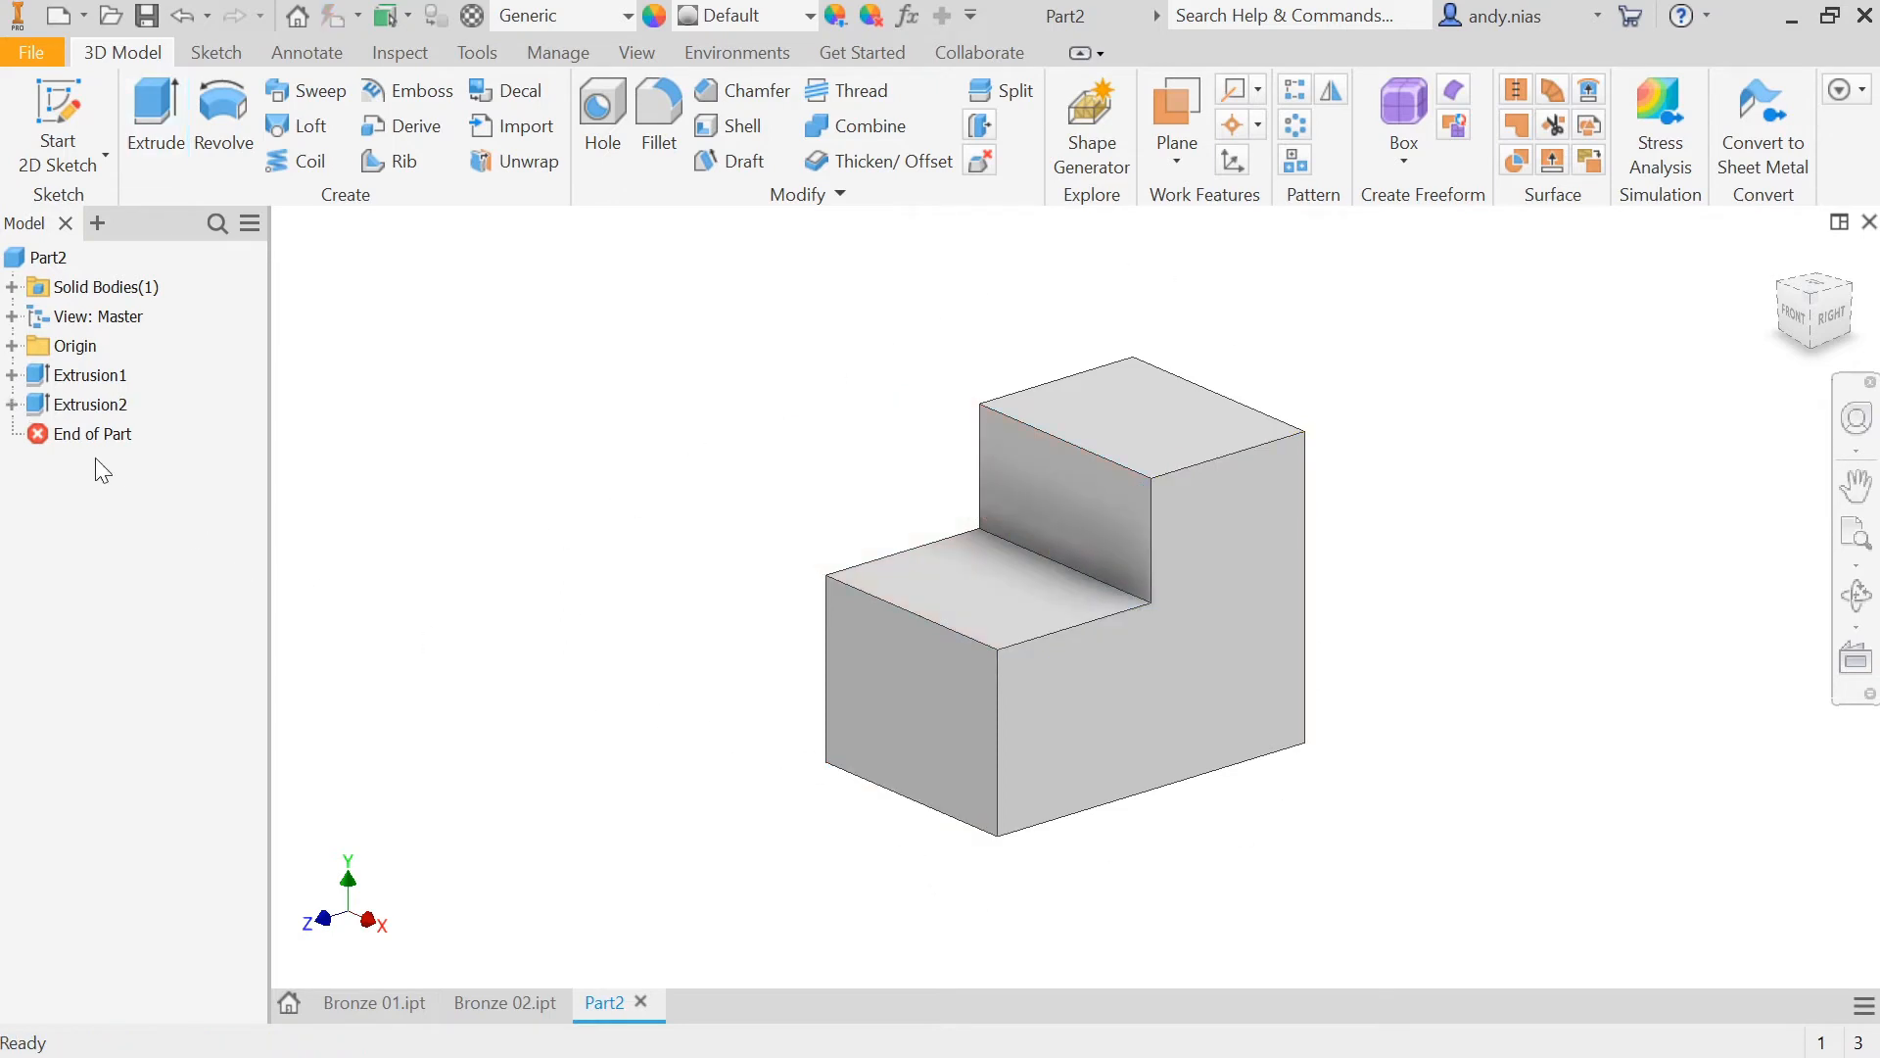
Step: Delete the corner cut together with its sketch, leaving only the solid block
left_click(12, 405)
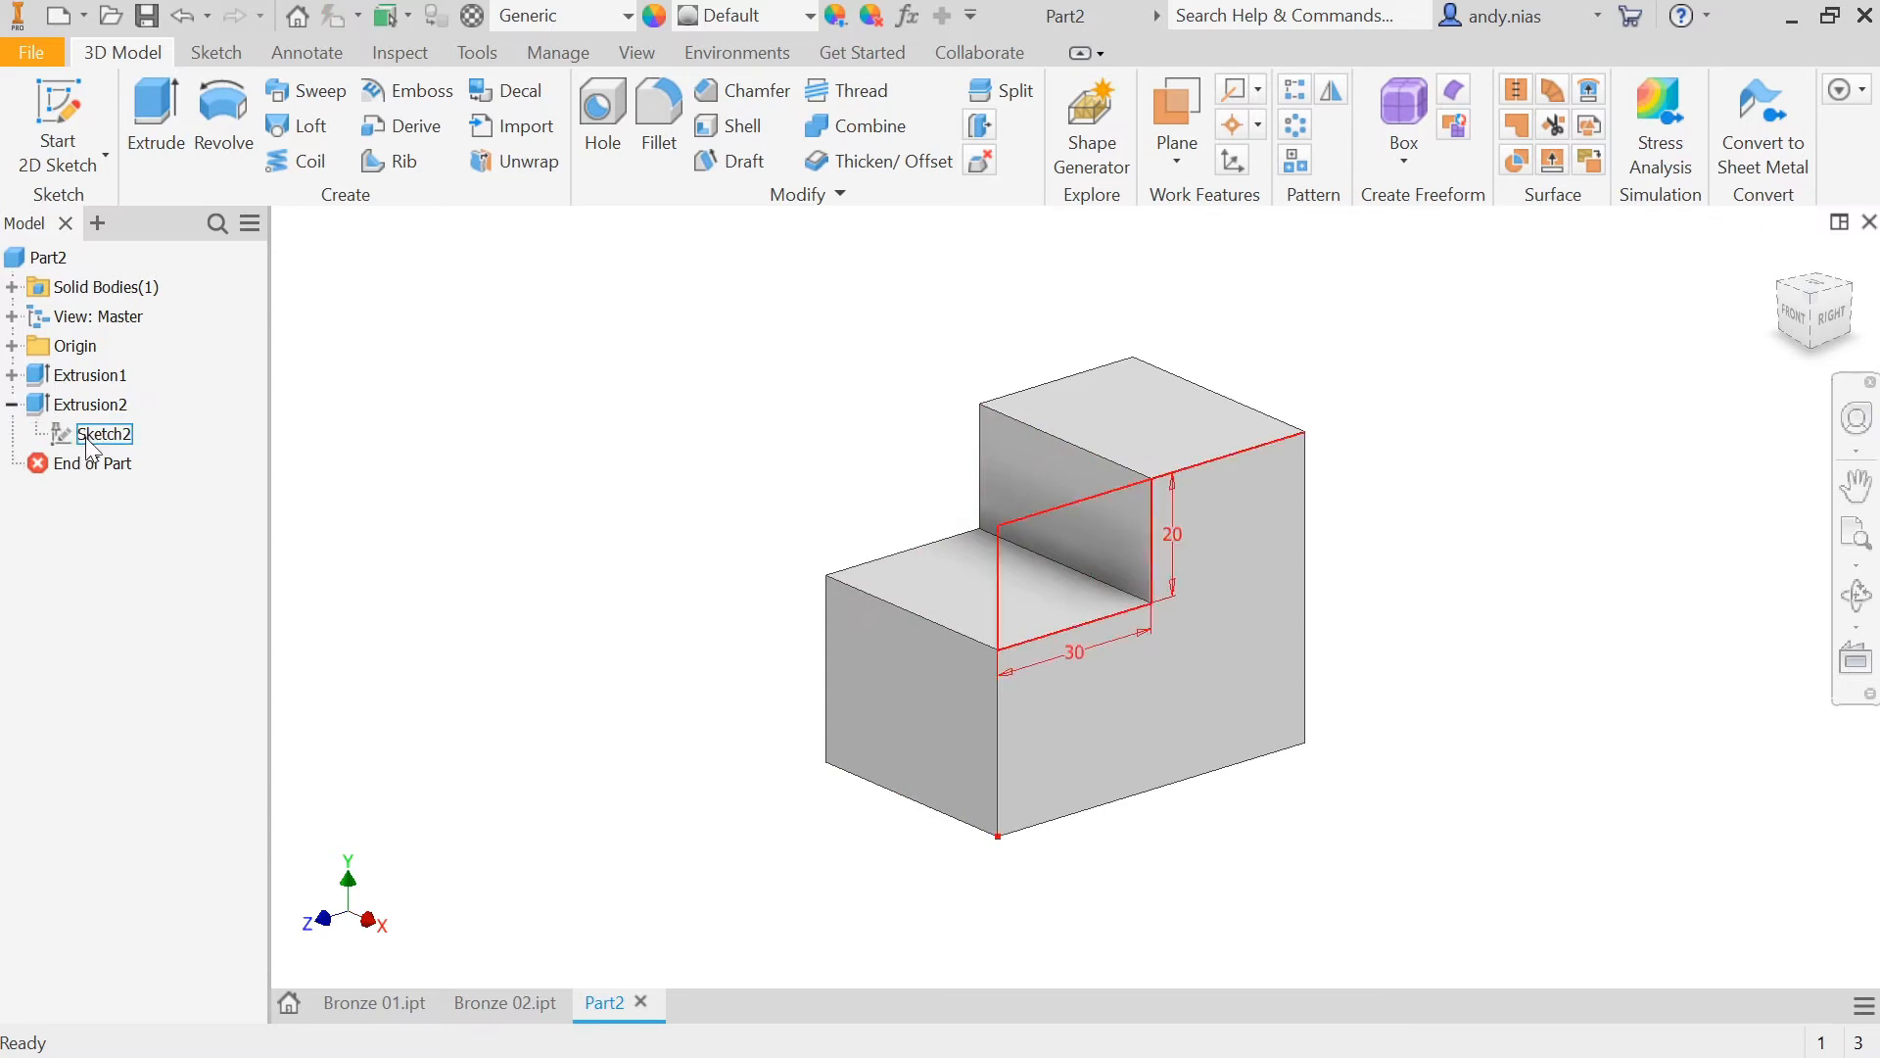
left_click(86, 409)
key("Delete")
left_click(286, 162)
left_click(297, 351)
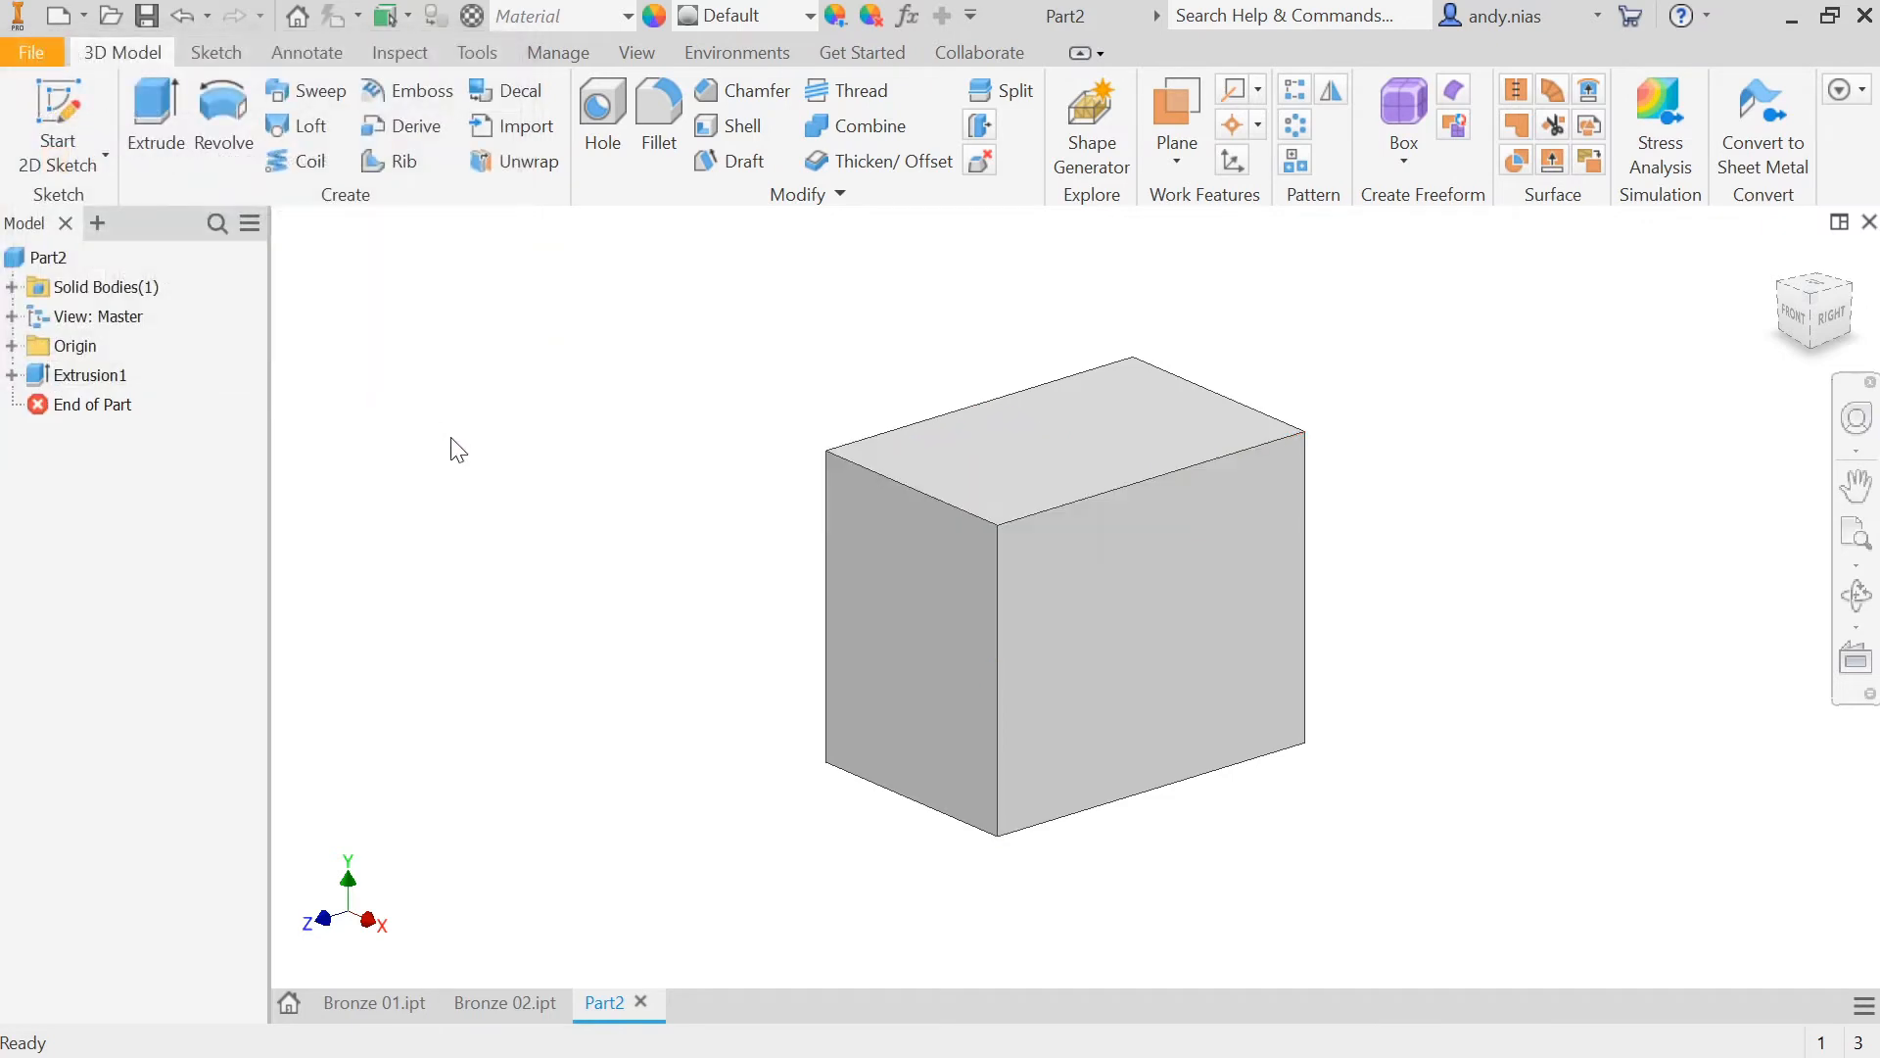
Step: Sketch a 30 × 20 mm rectangle just inside the upper-left corner of the block's right face and finish the sketch
left_click(58, 123)
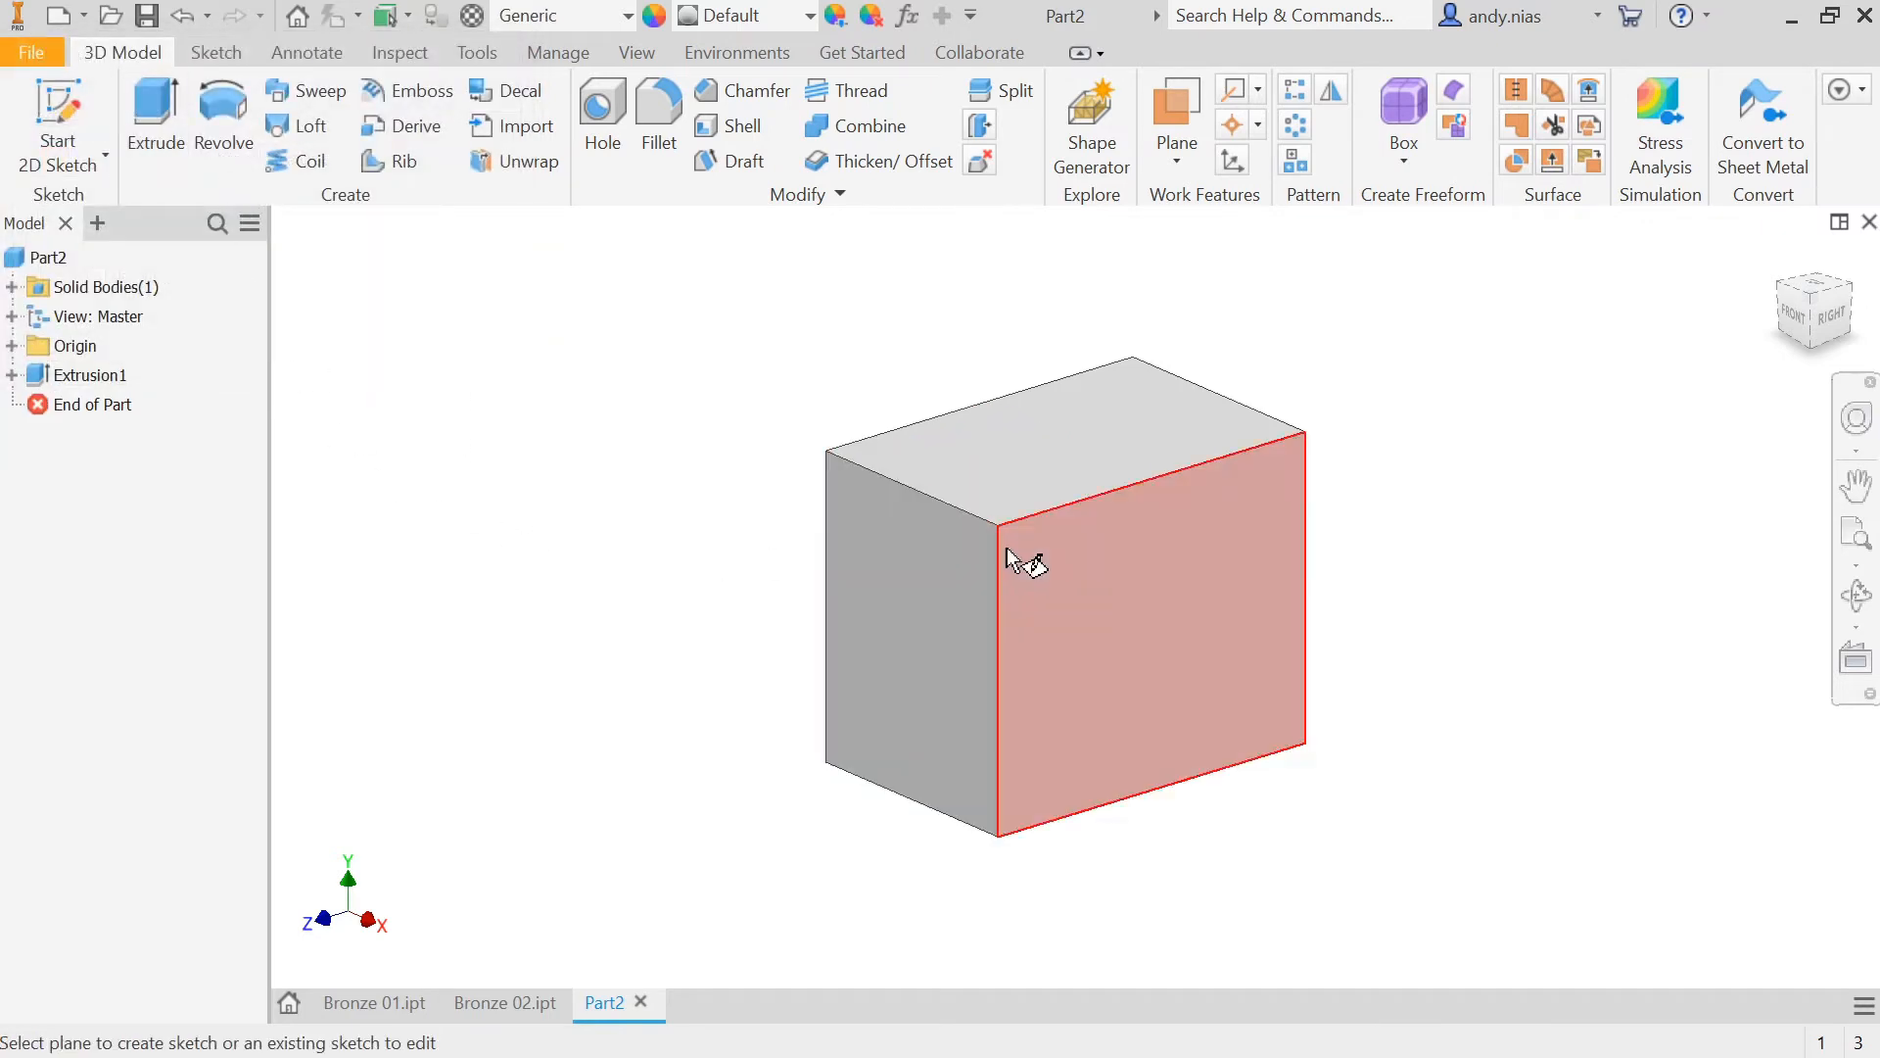
left_click(1067, 560)
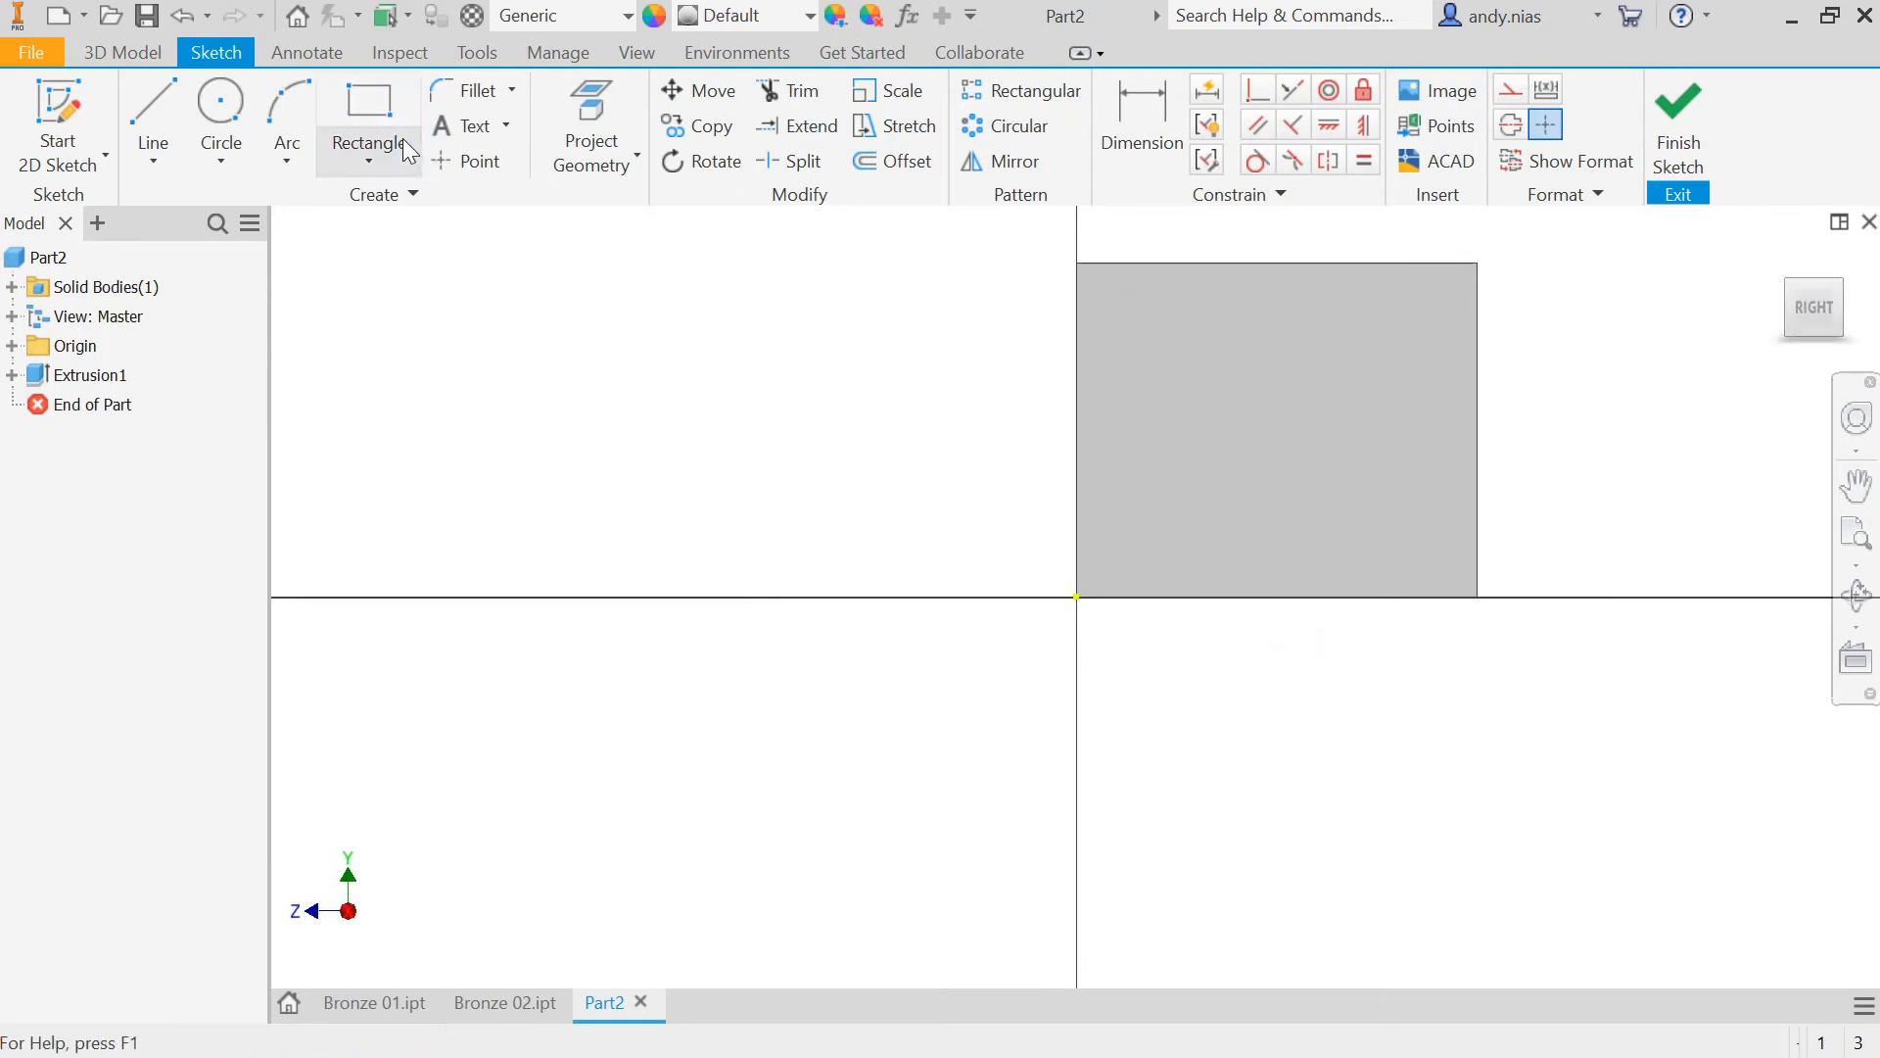
left_click(402, 117)
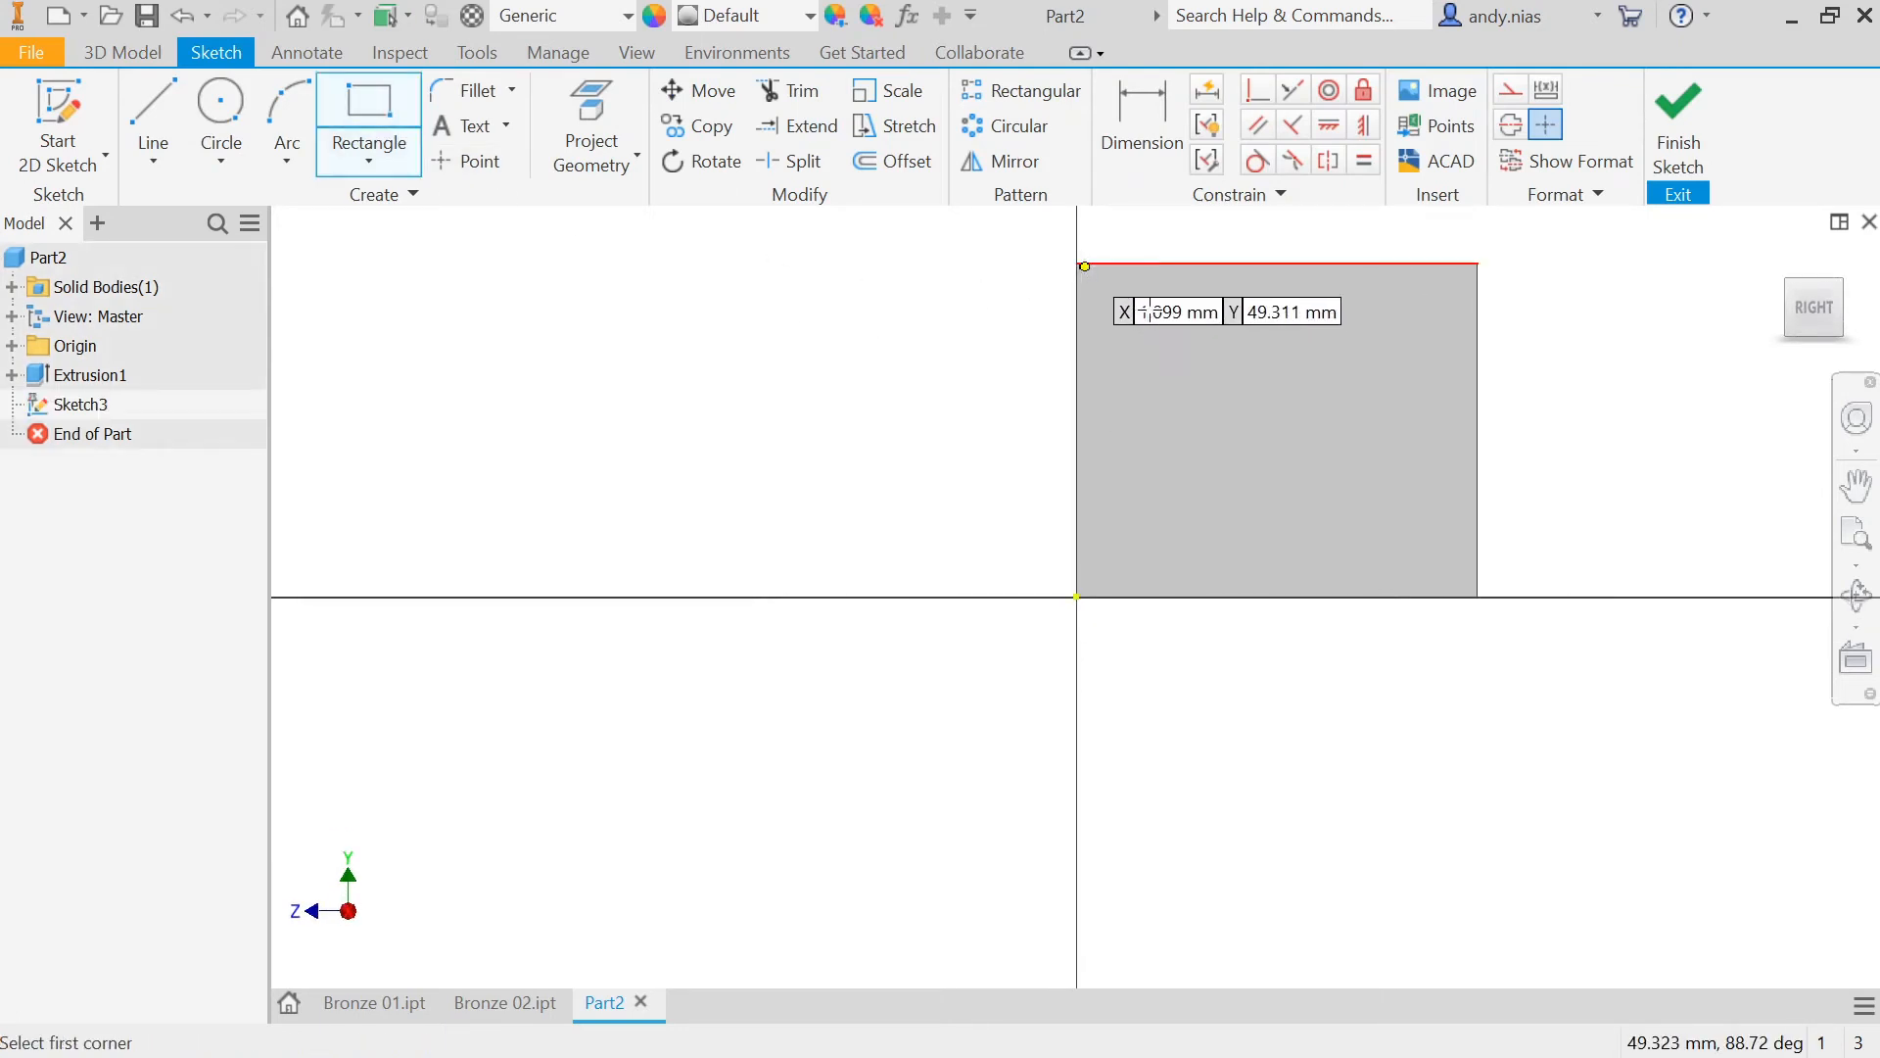
left_click(1085, 265)
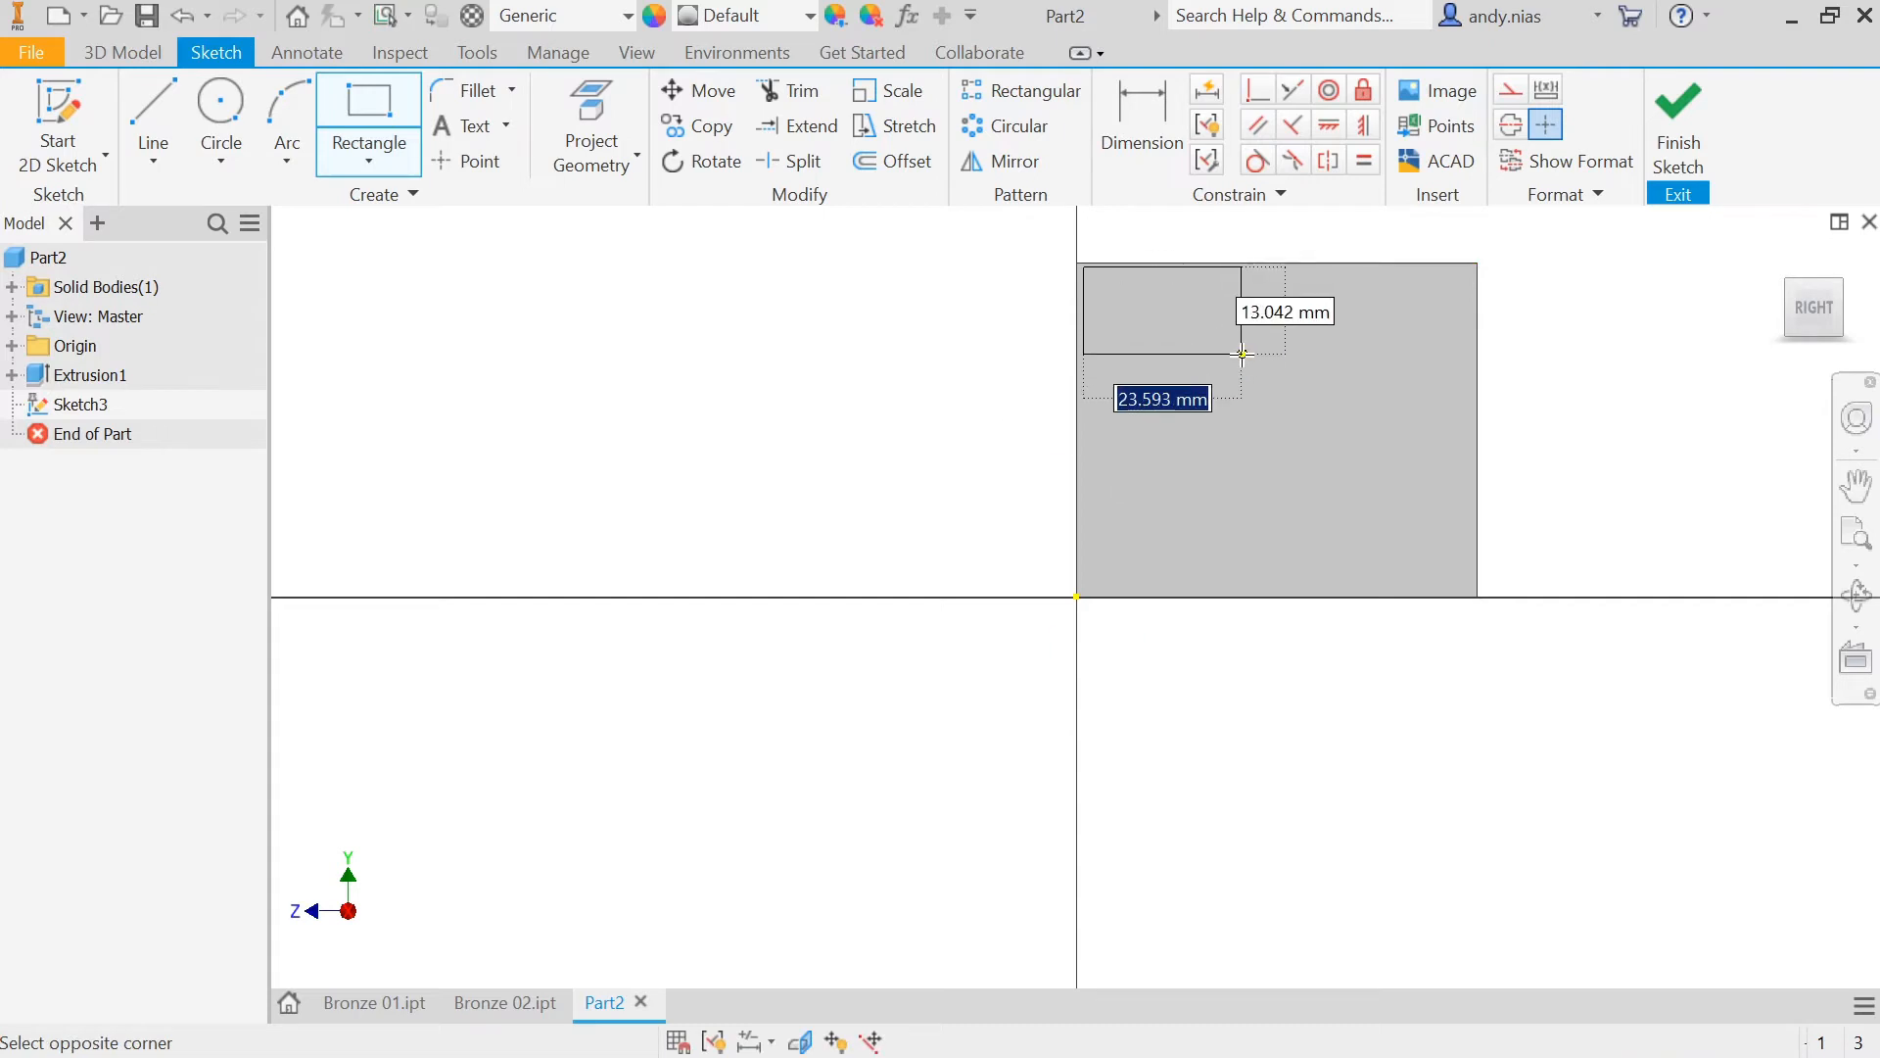
type("30")
key("Tab")
type("20")
key("Return")
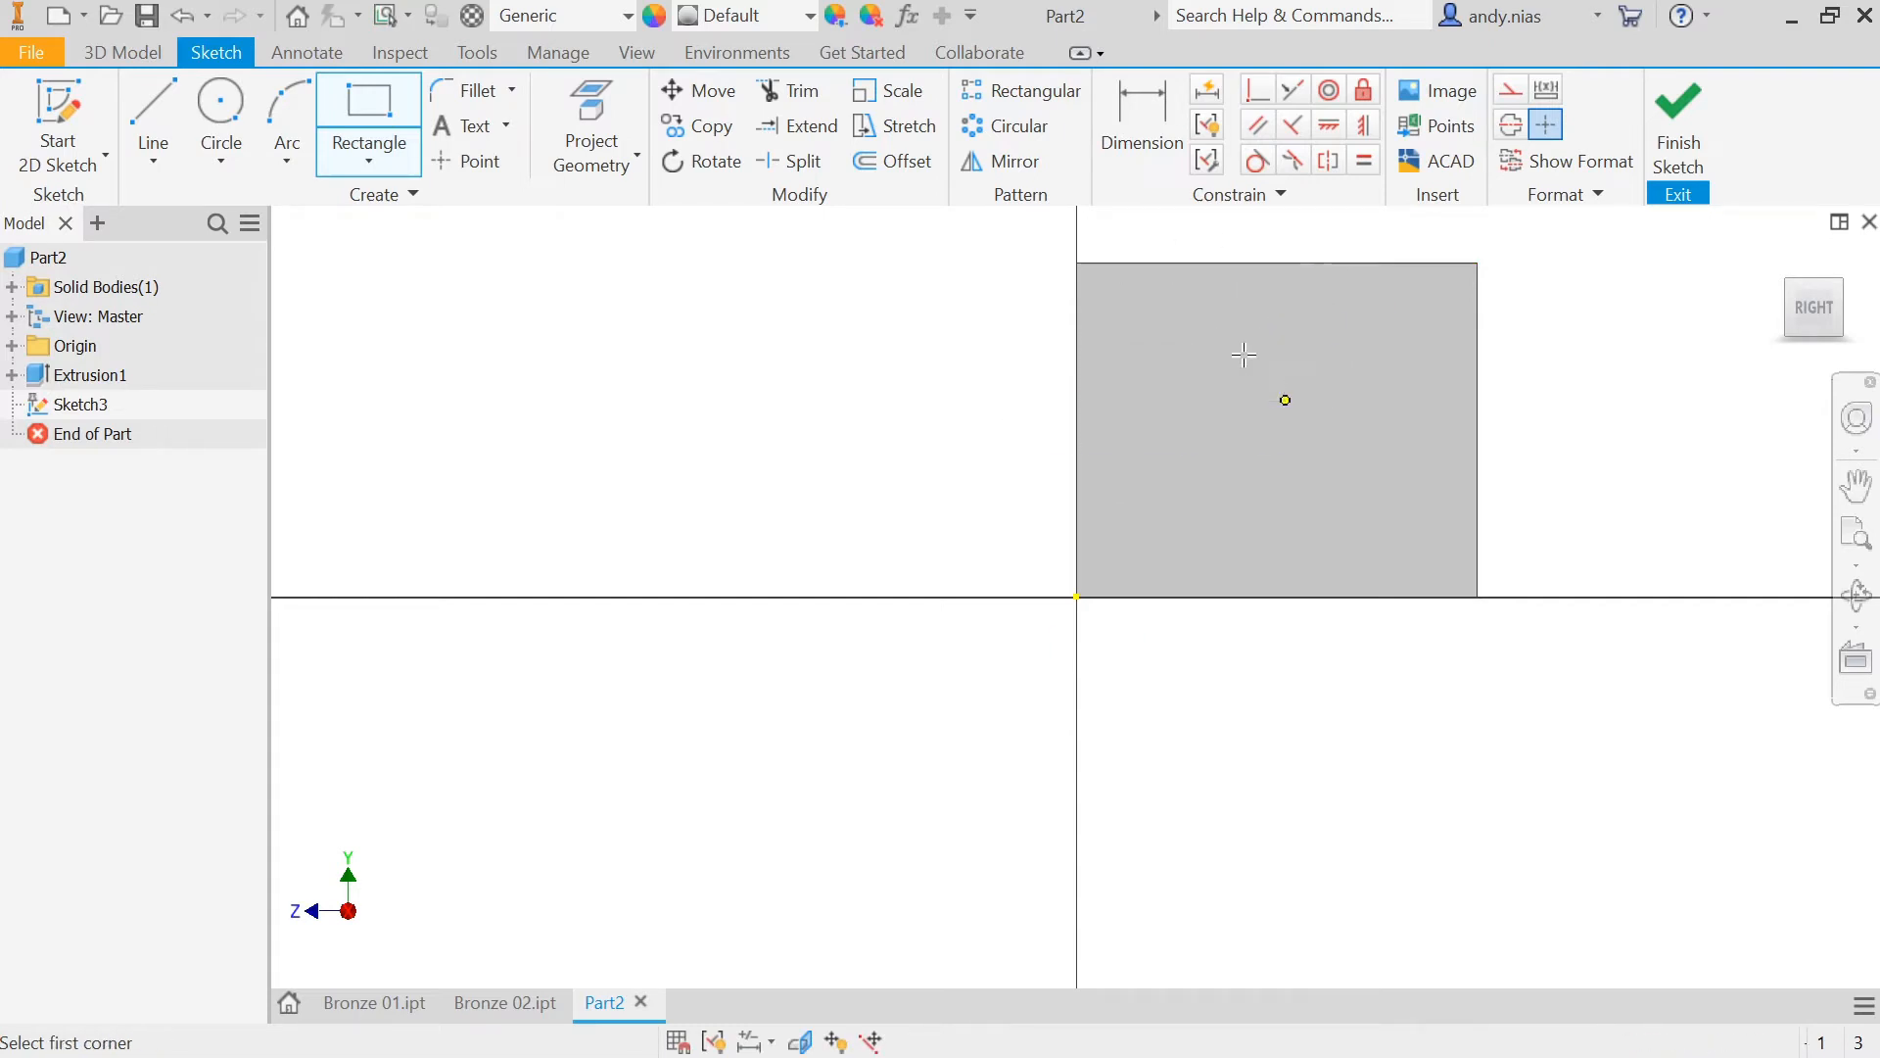
left_click(1676, 138)
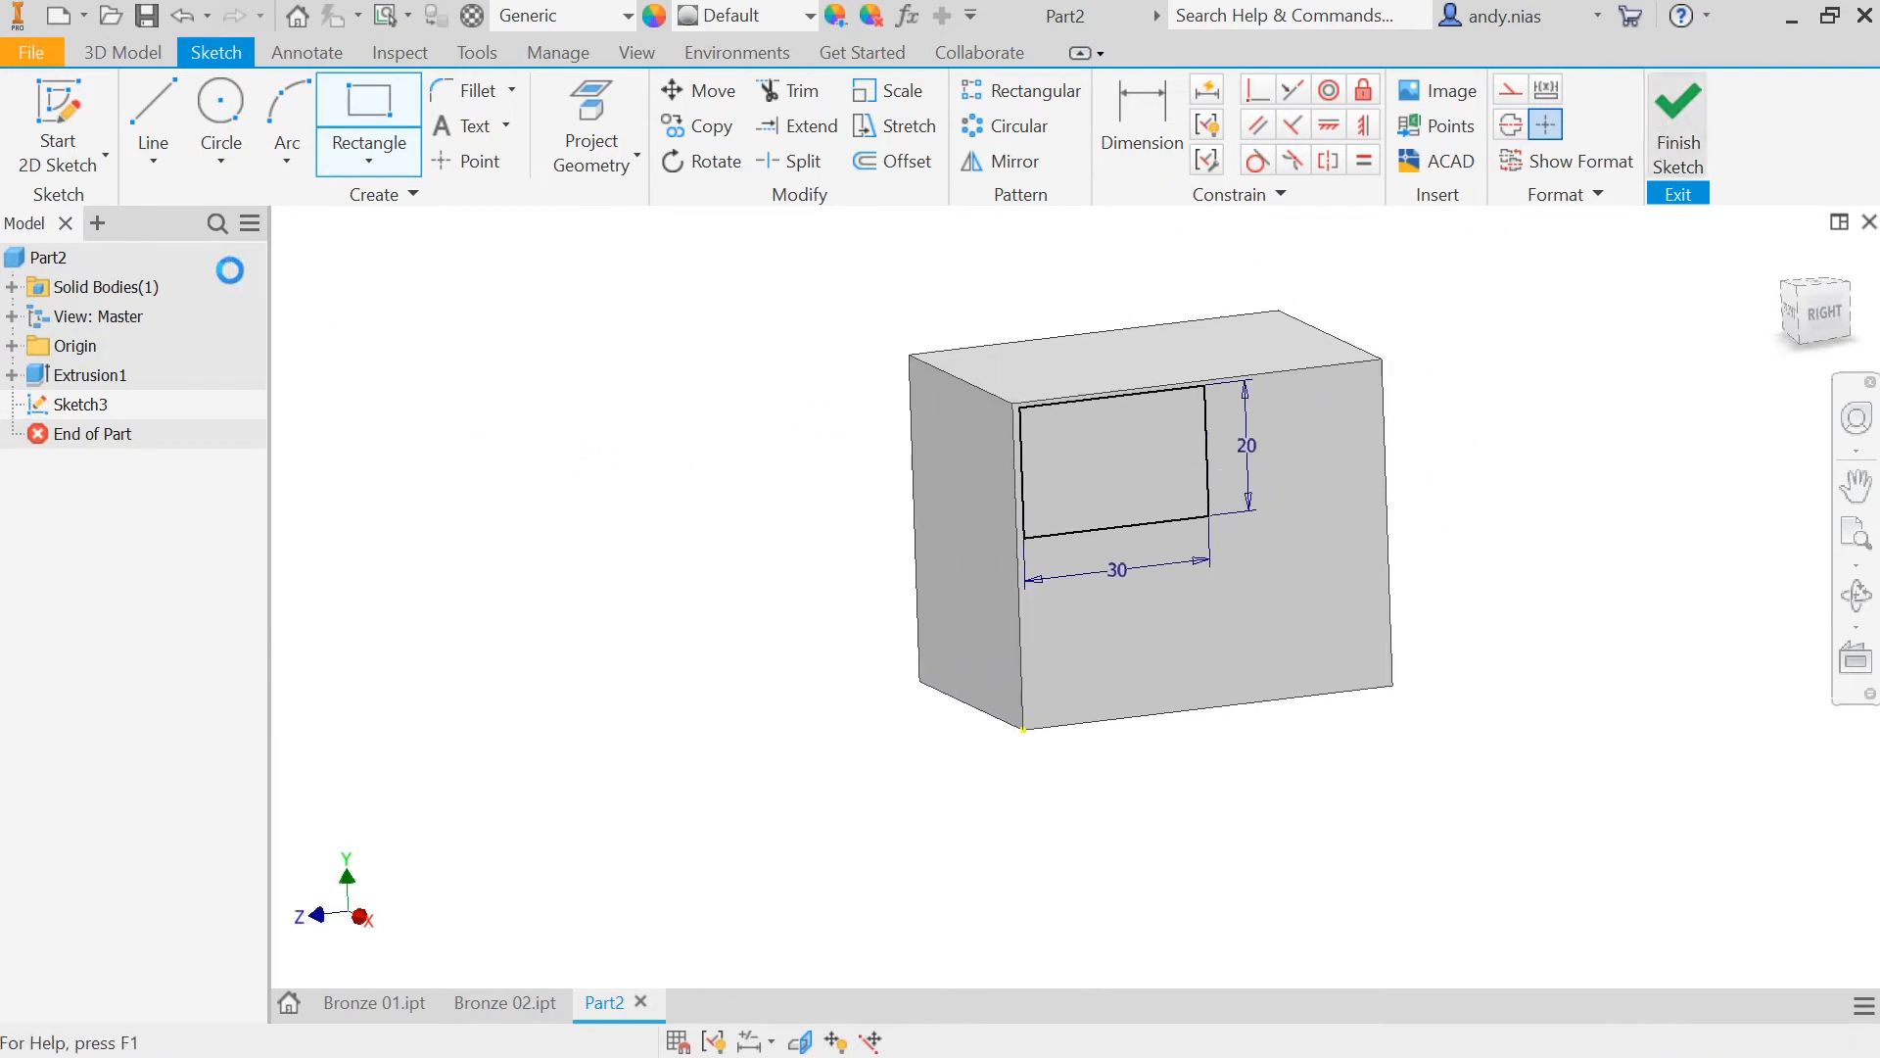
Step: Extrude the new 30 × 20 mm rectangle as a 50 mm cut into the block and view the opening
key("e")
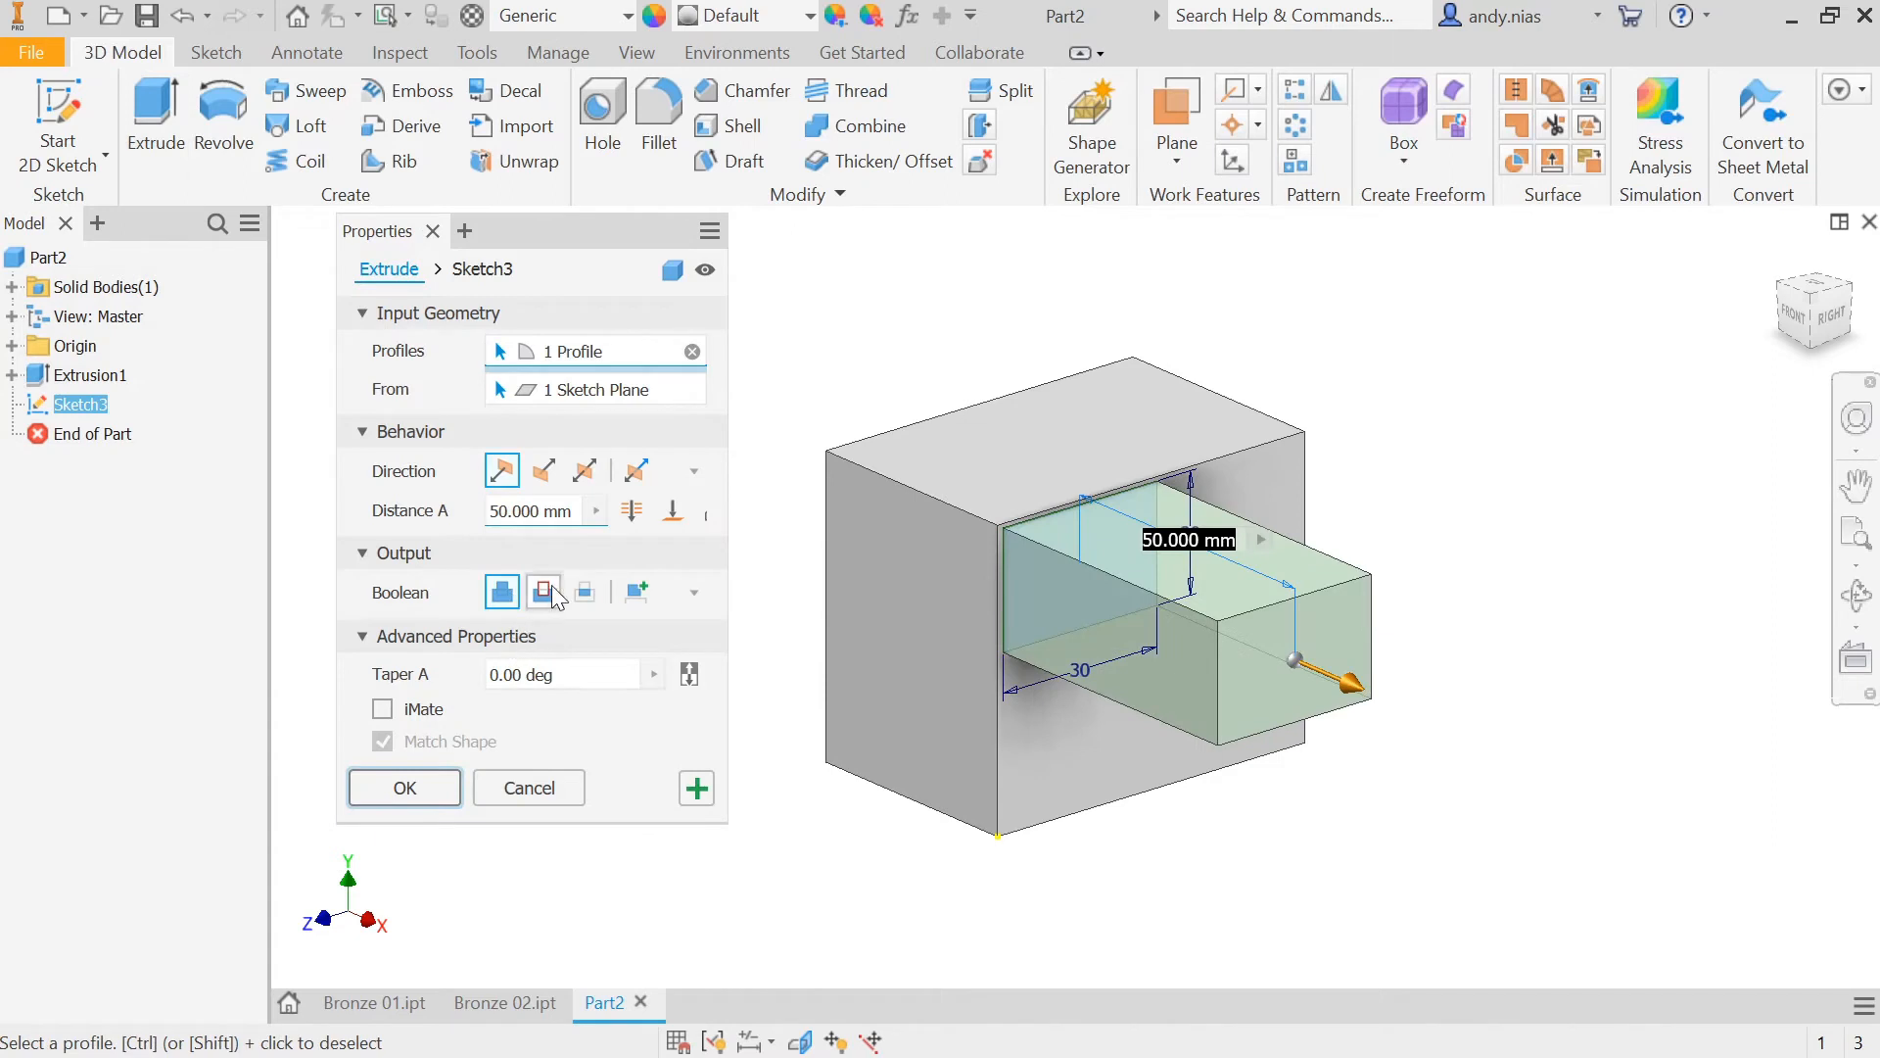
left_click(554, 595)
left_click(385, 792)
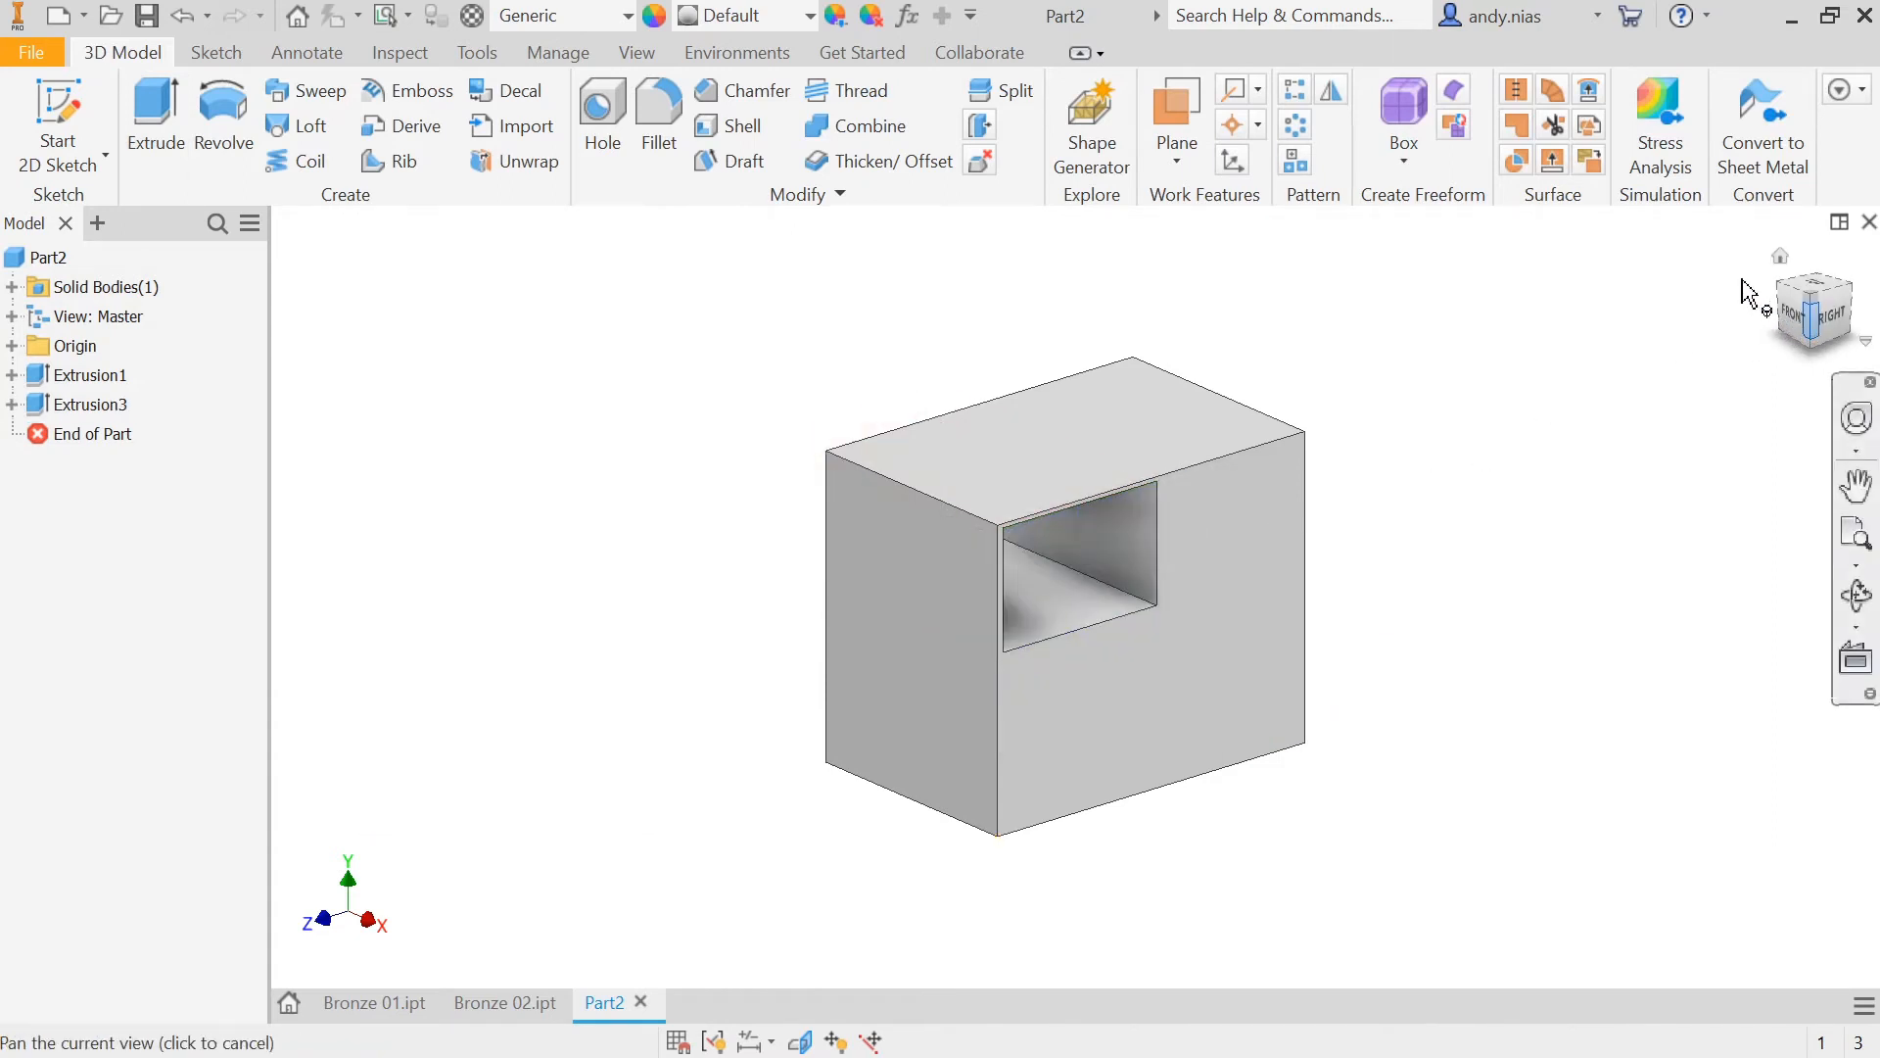
left_click(1829, 315)
middle_click_drag(1065, 596, 1062, 596, "shift")
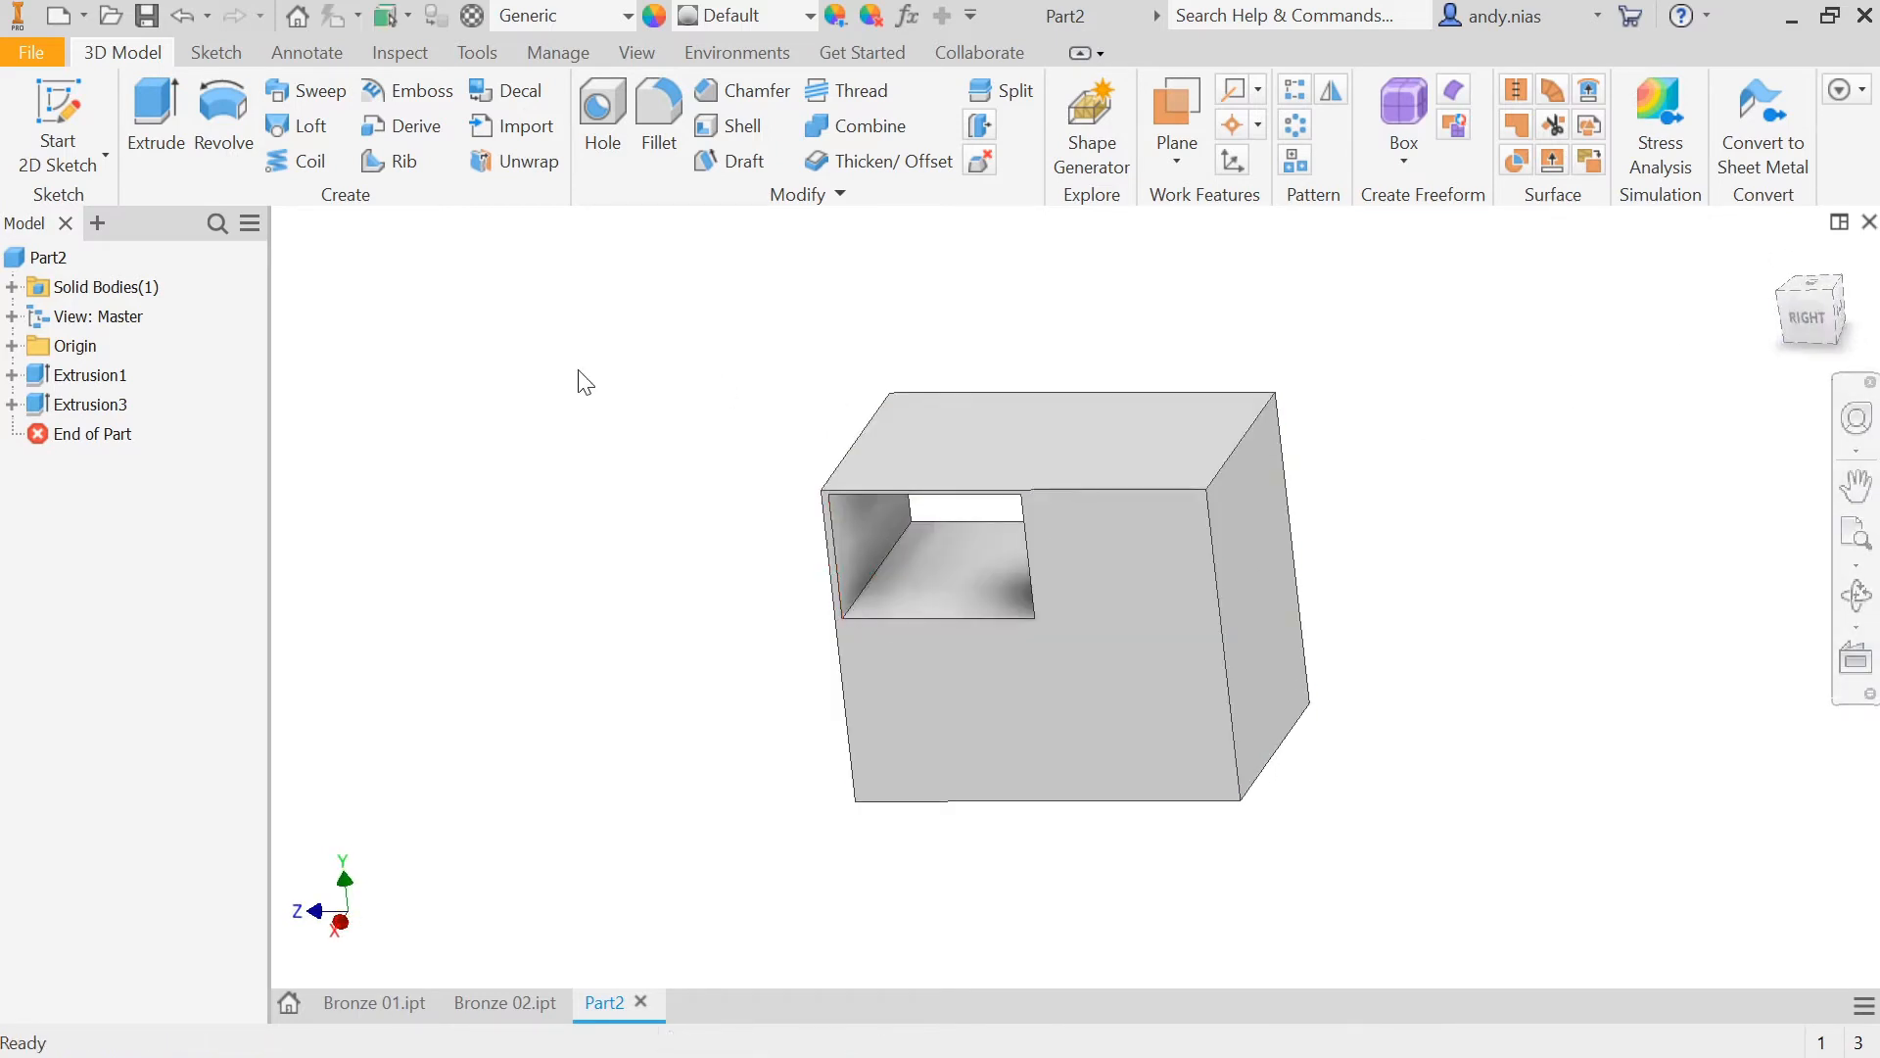
Step: Open the sketch of the rectangular cut for editing
left_click(11, 404)
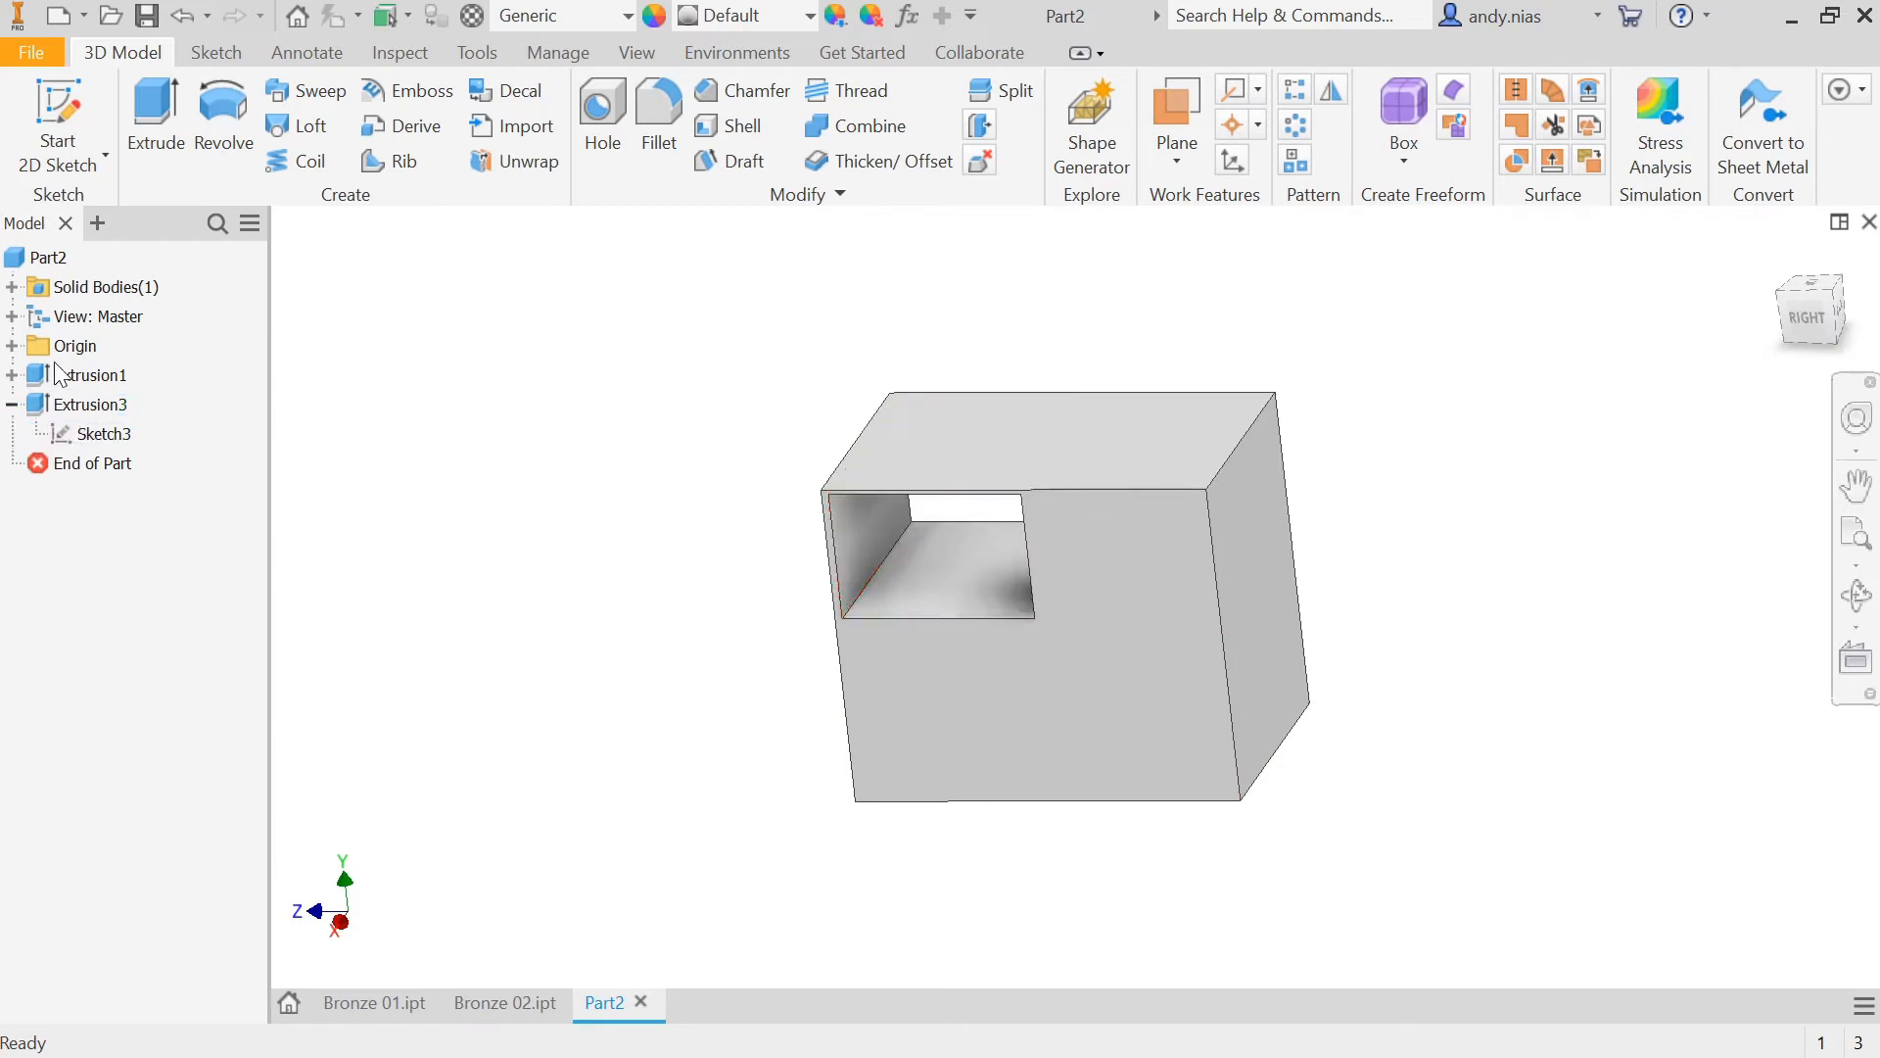
left_click(86, 437)
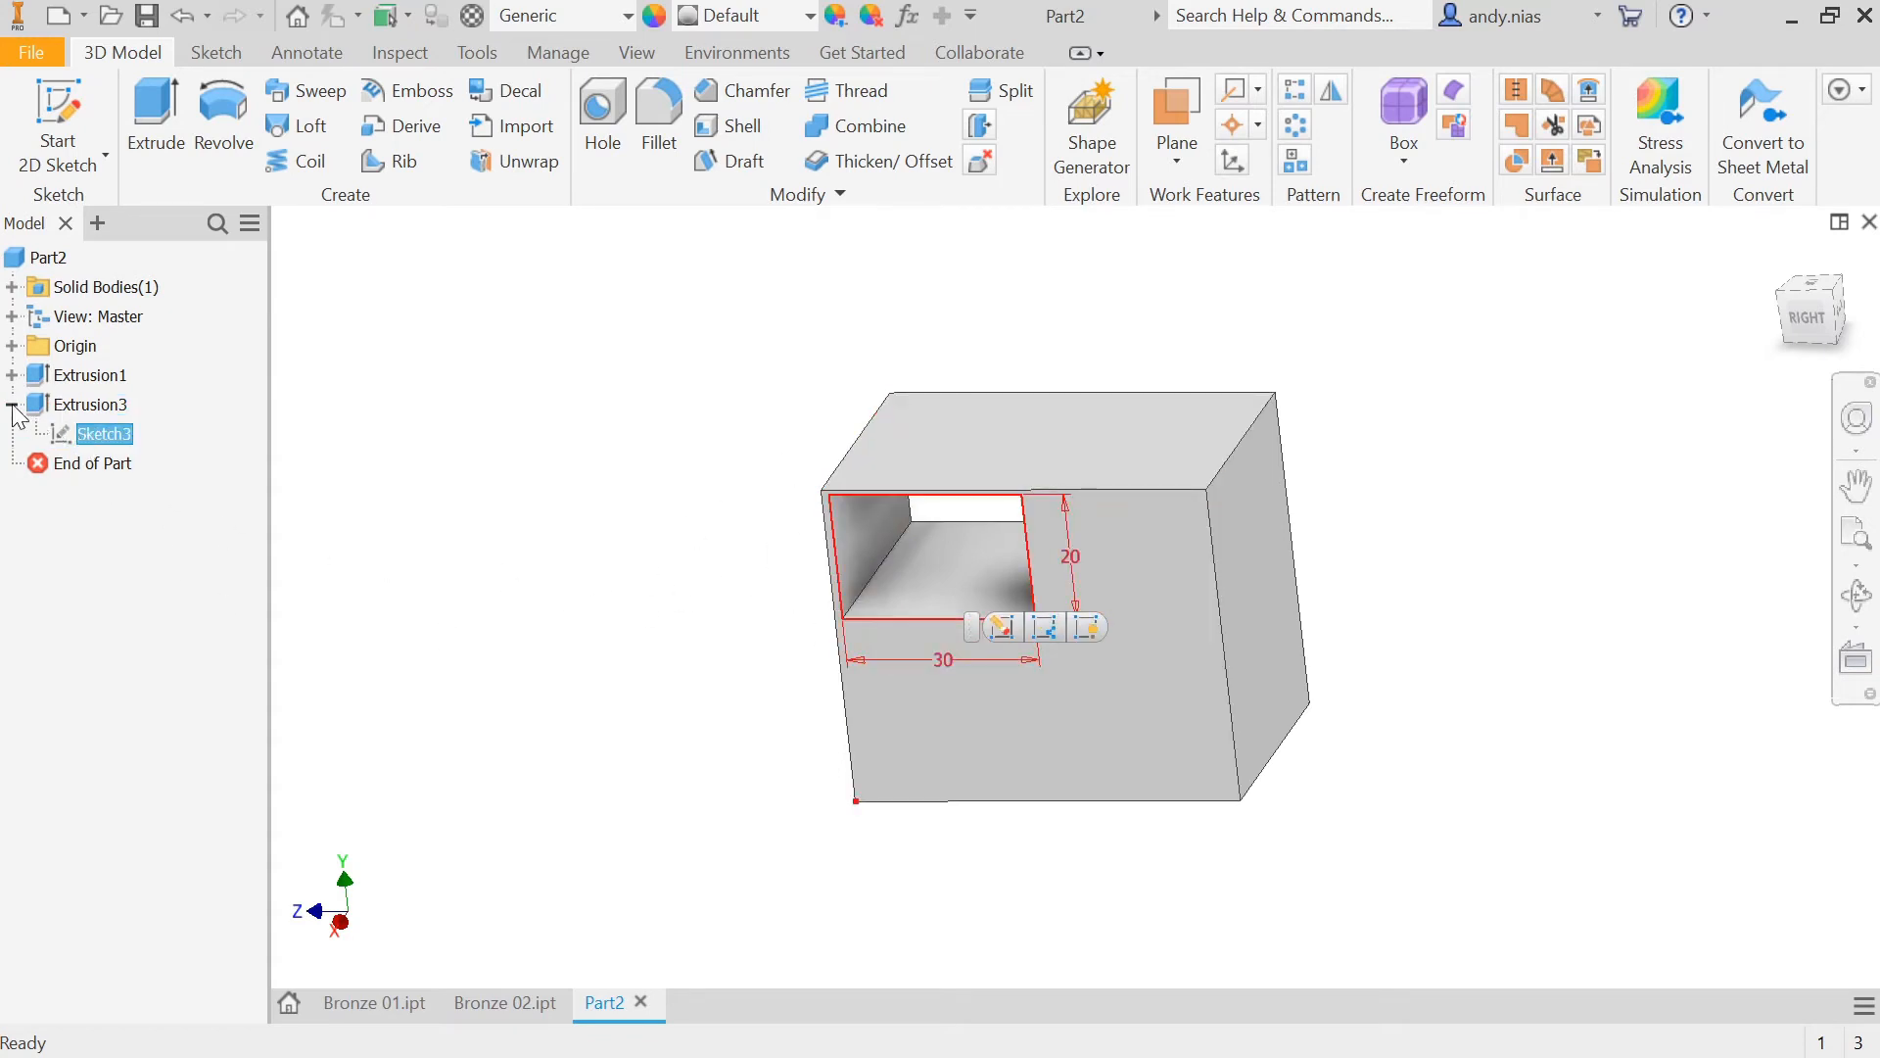
left_click(12, 375)
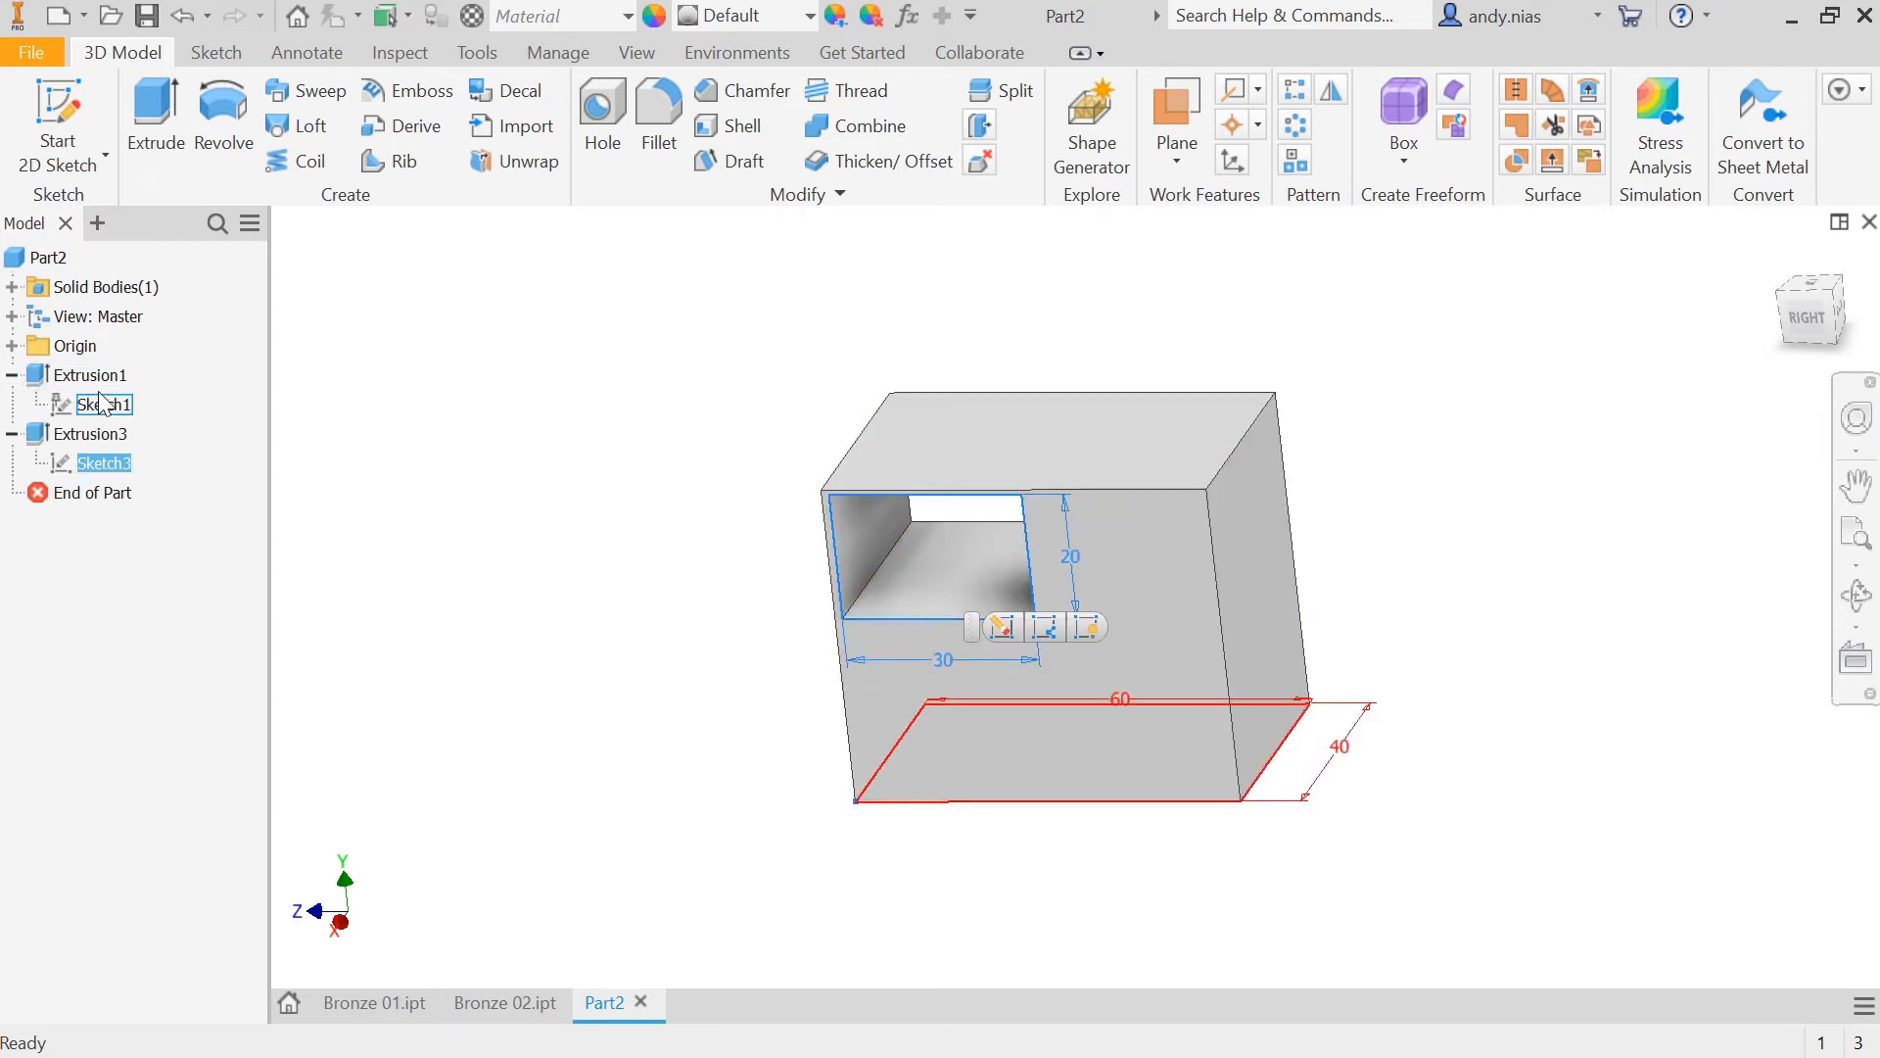
left_click(12, 375)
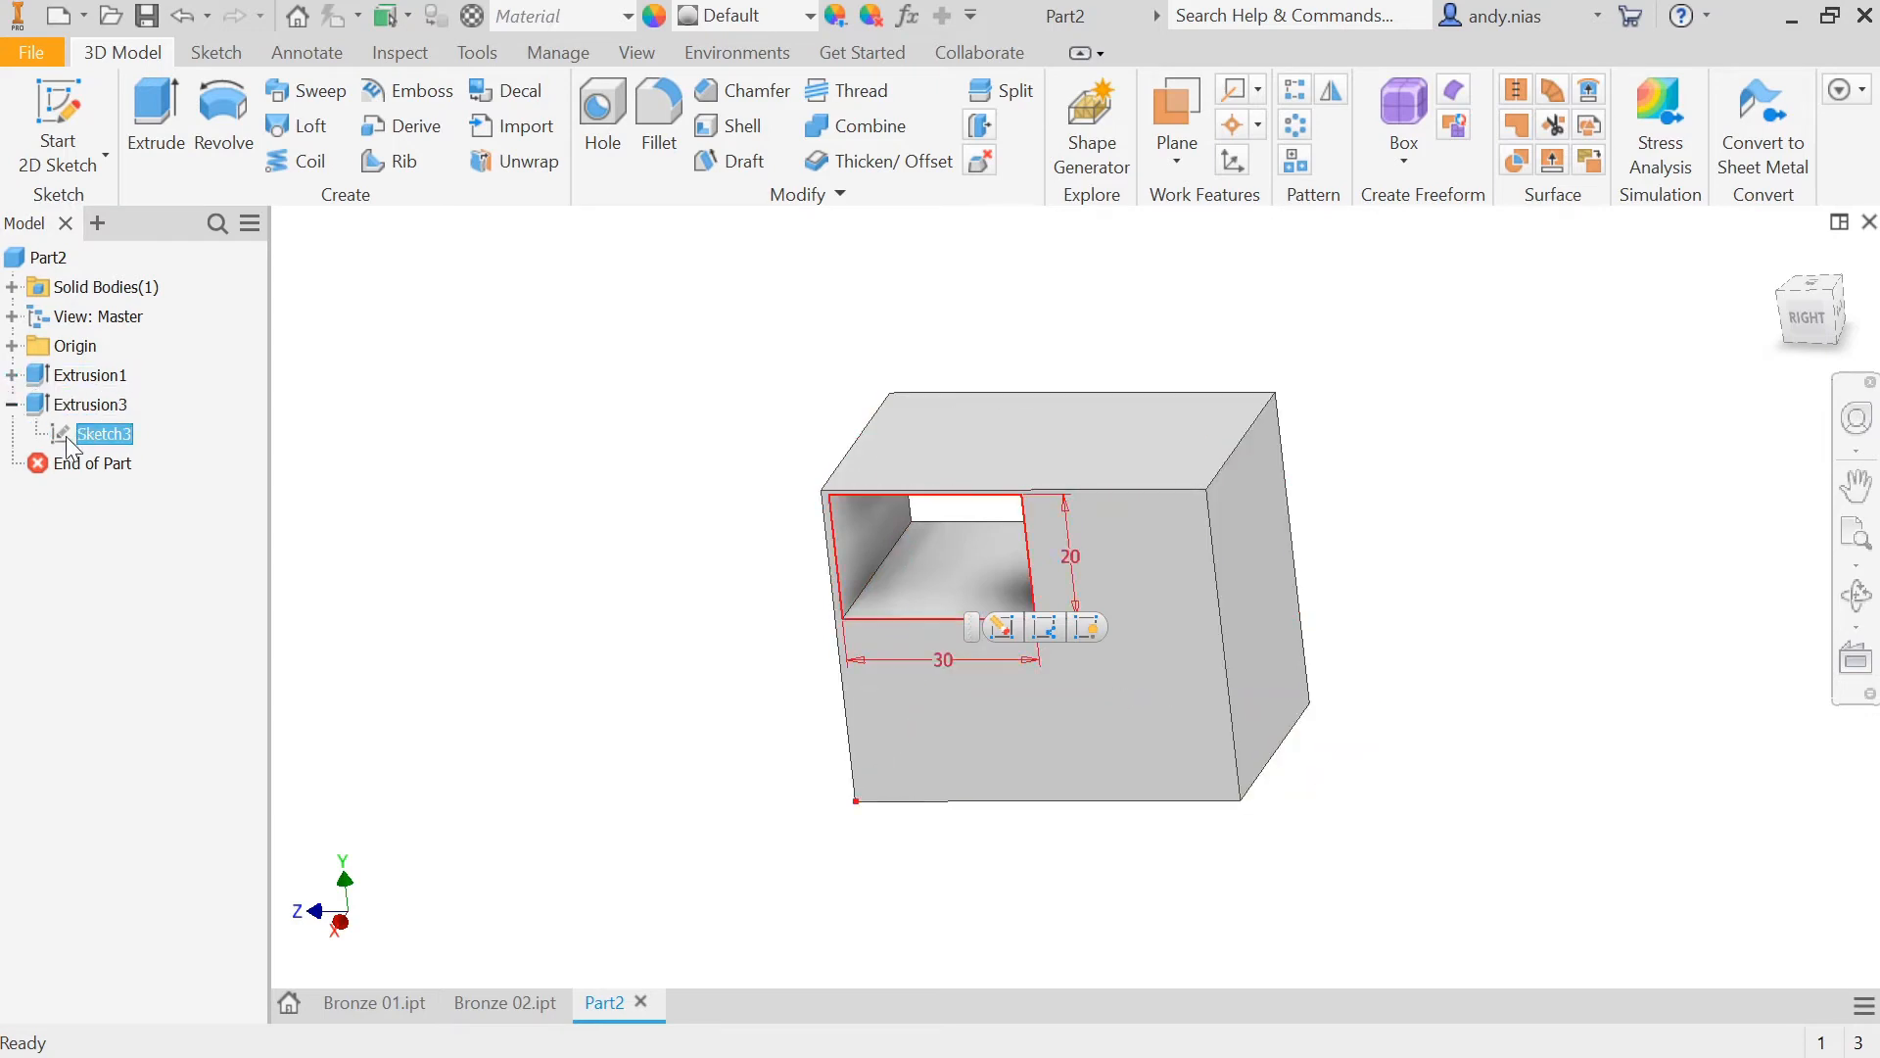
right_click(62, 437)
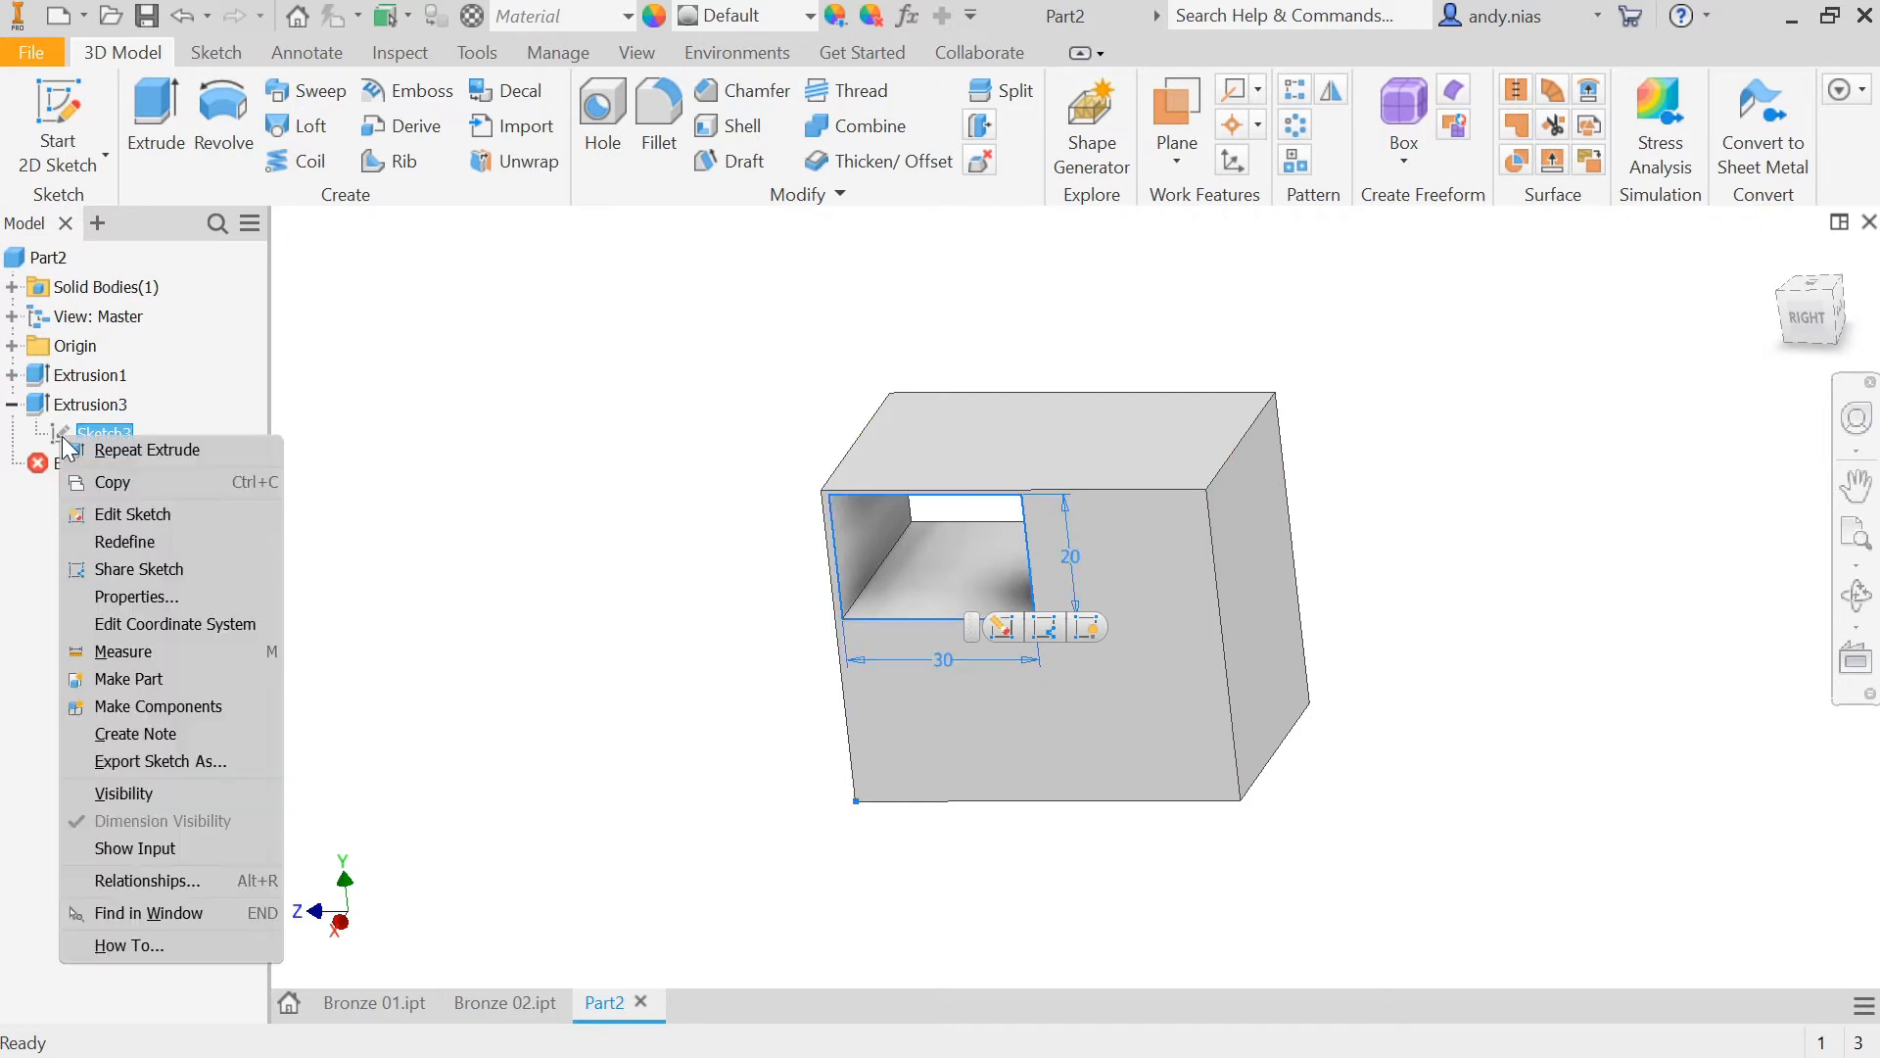
left_click(115, 509)
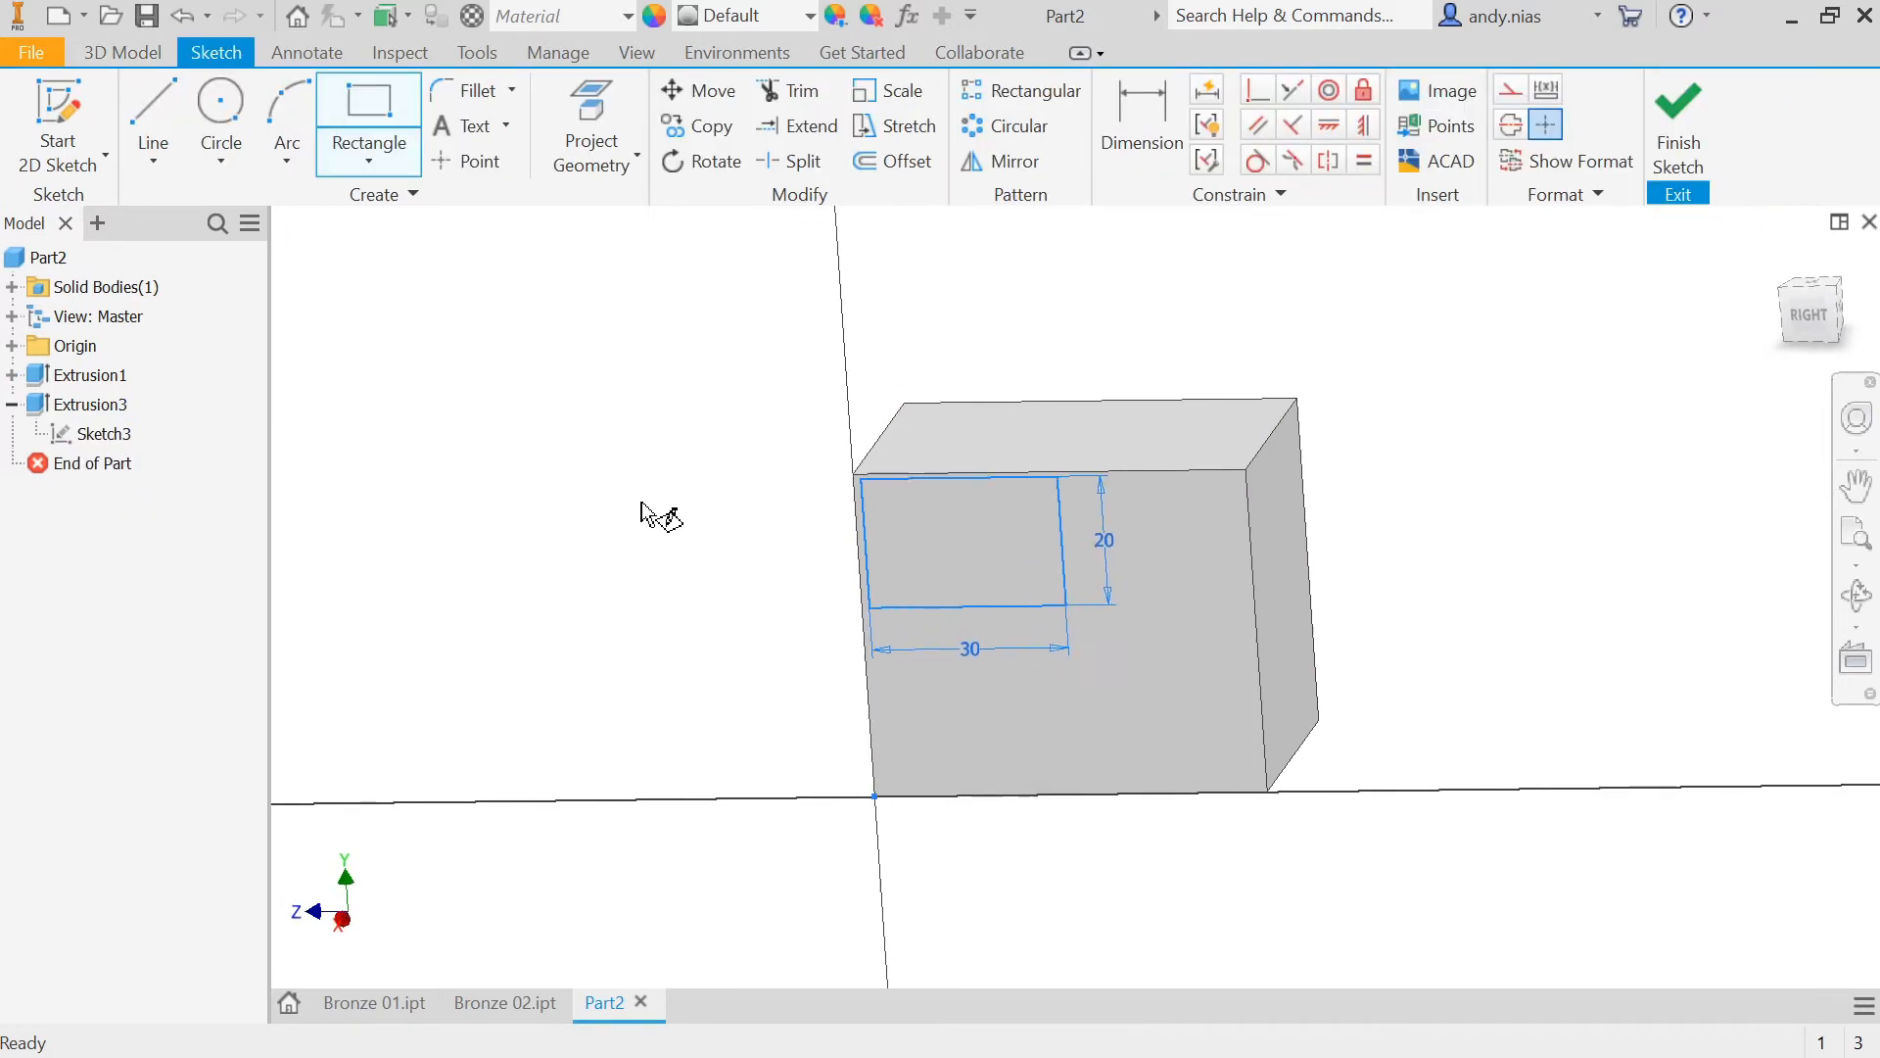
Step: Make the rectangle's upper-left corner coincident with the block face's upper-left corner and finish the sketch
scroll(959, 421, "up", 5)
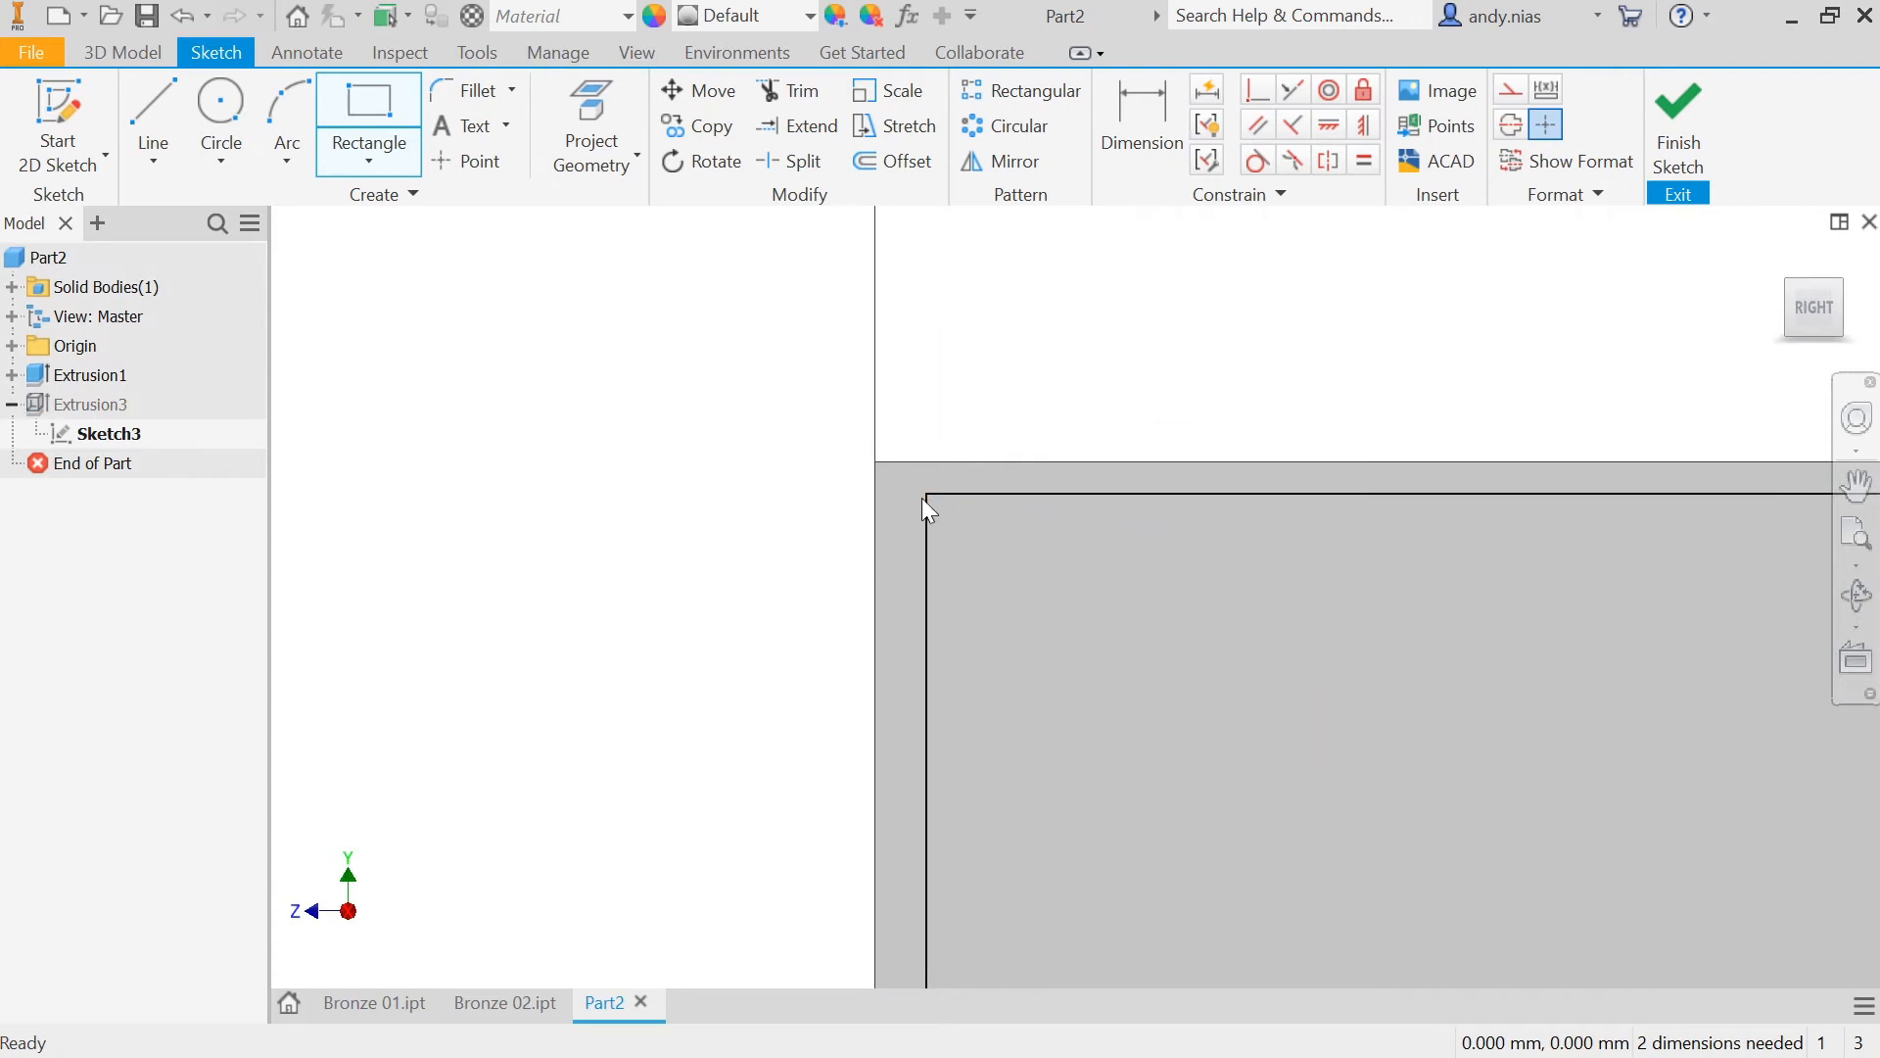
left_click_drag(929, 495, 883, 487)
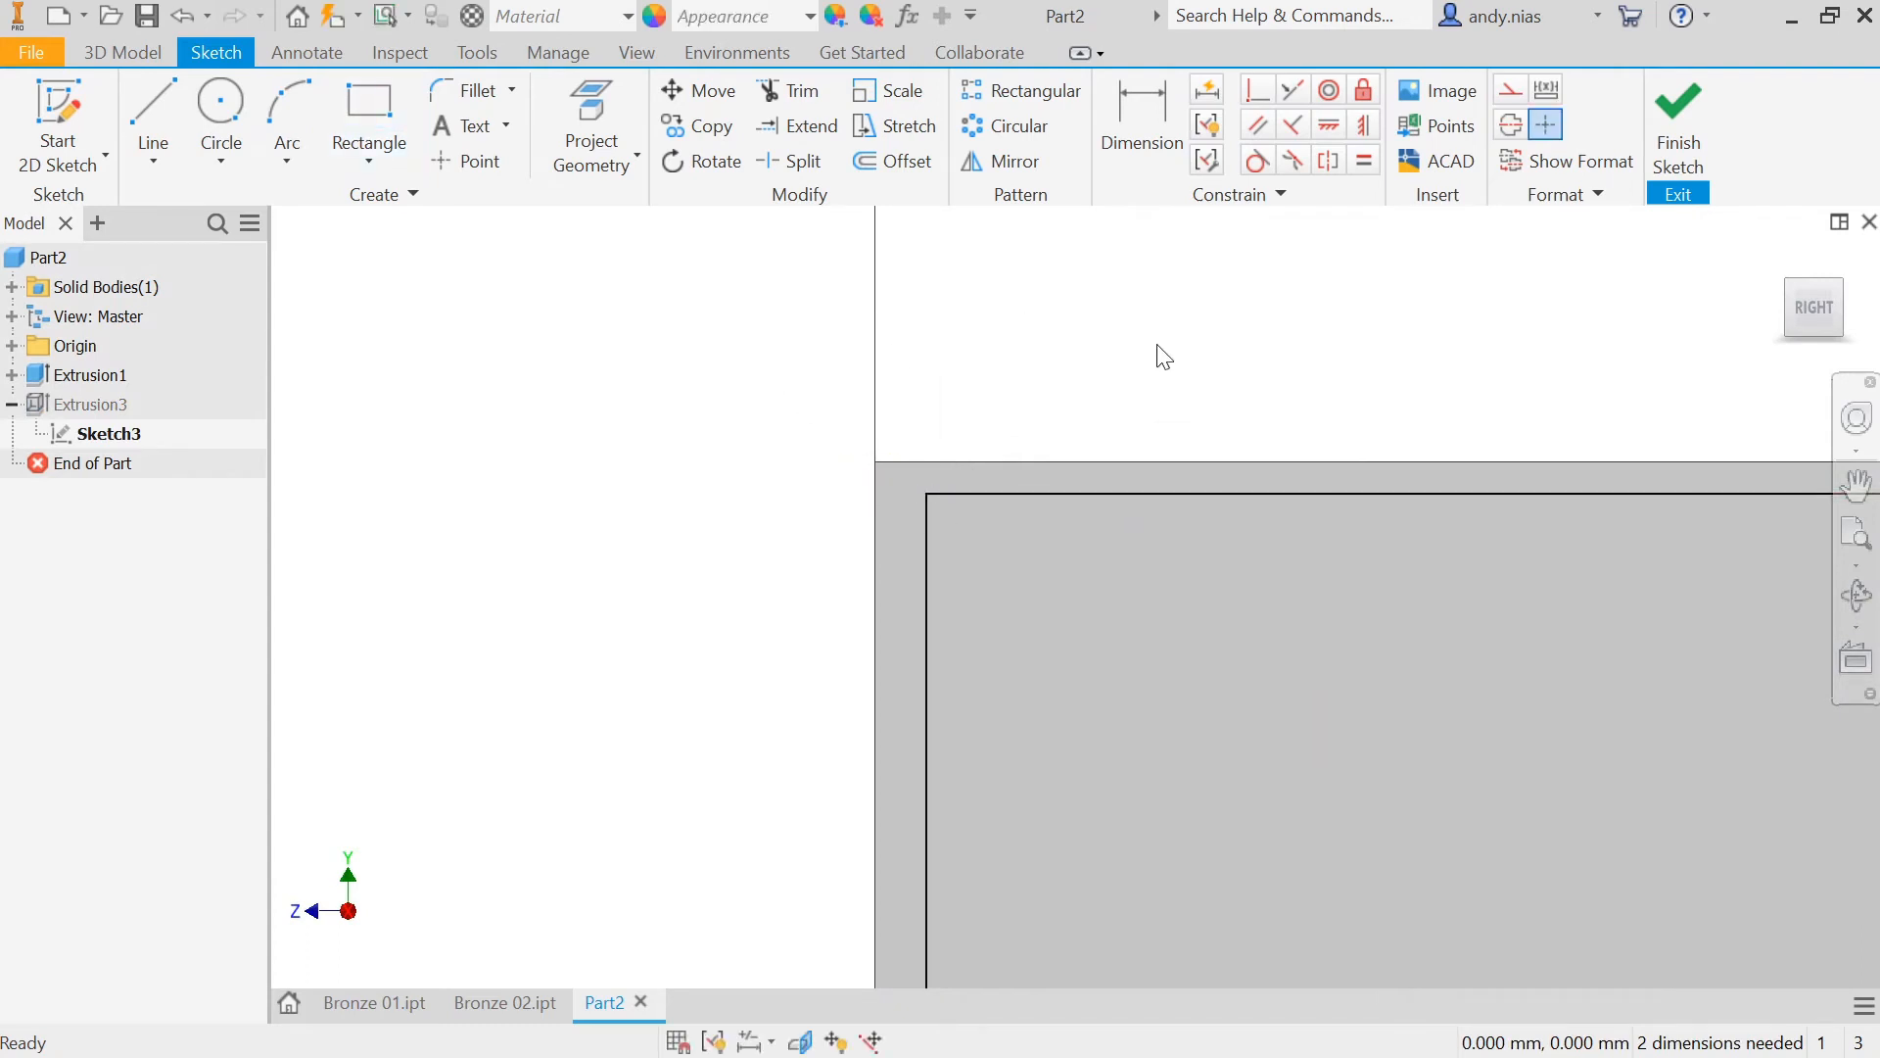
left_click(1249, 95)
left_click(928, 495)
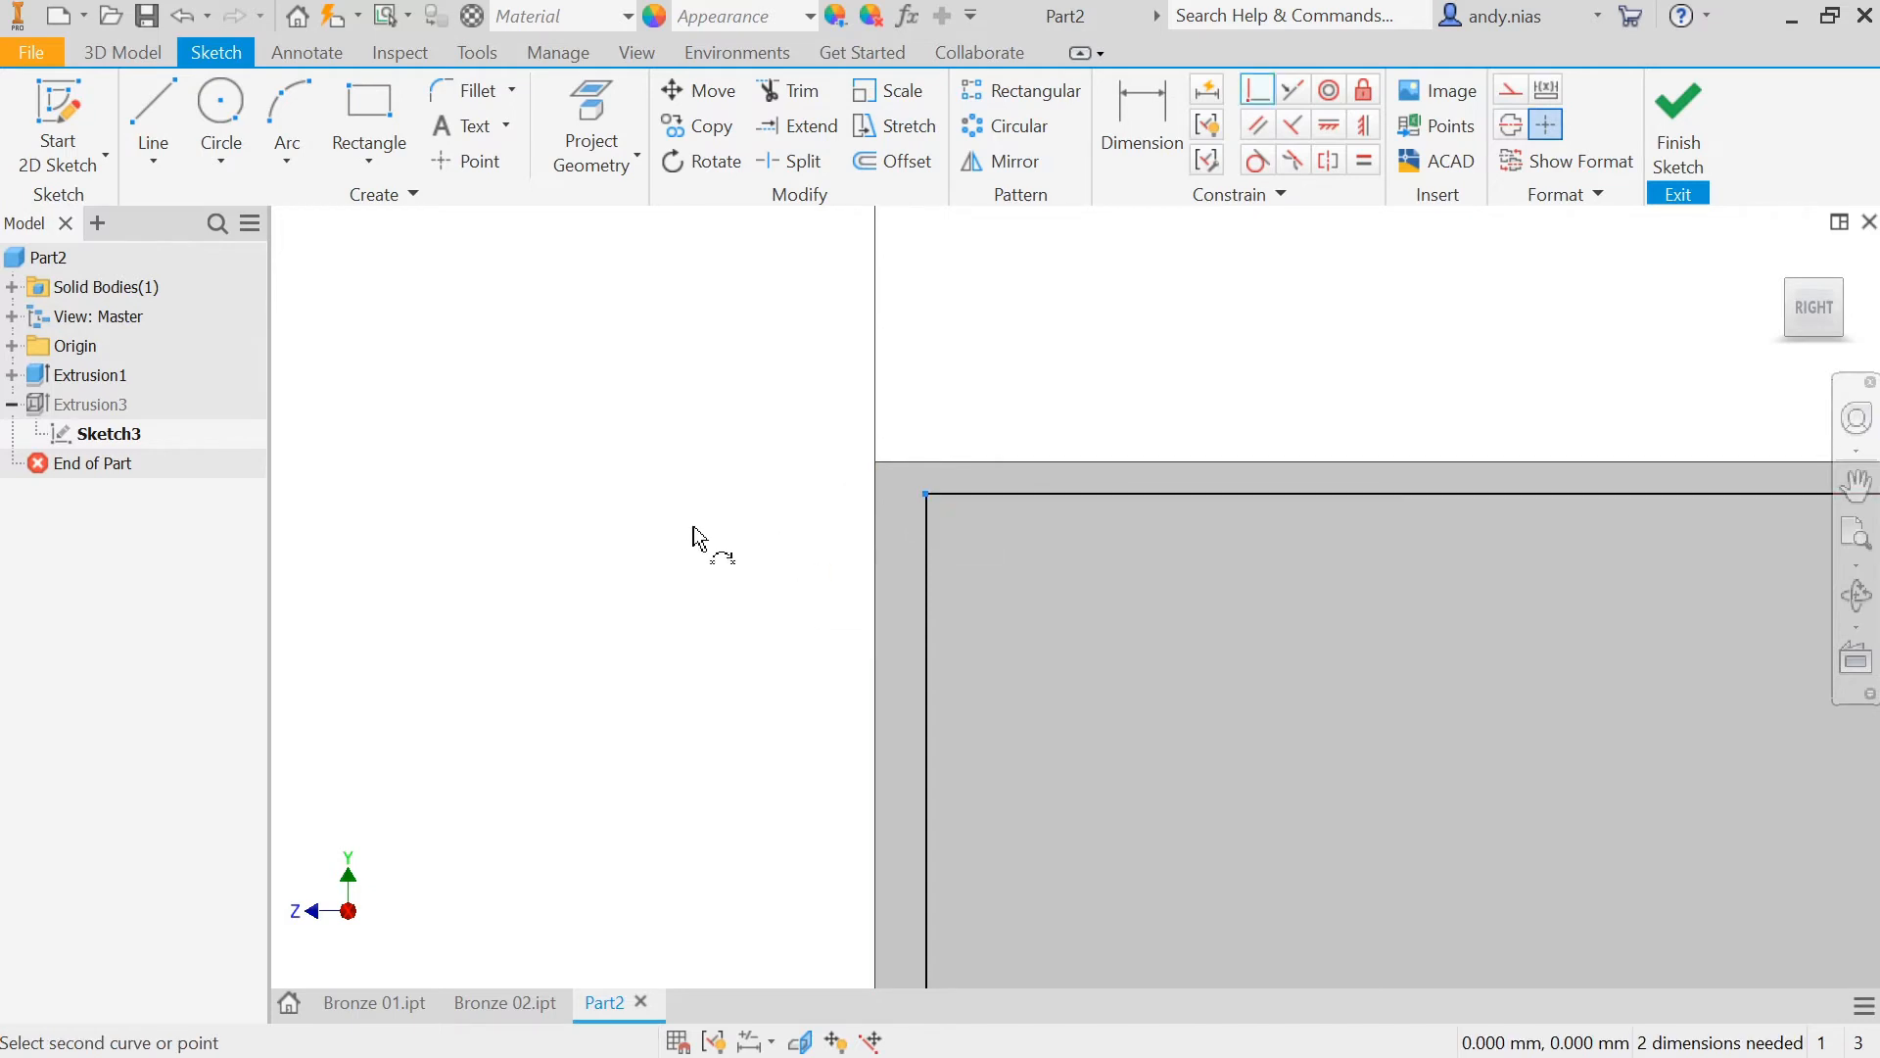
left_click(874, 461)
scroll(739, 529, "down", 5)
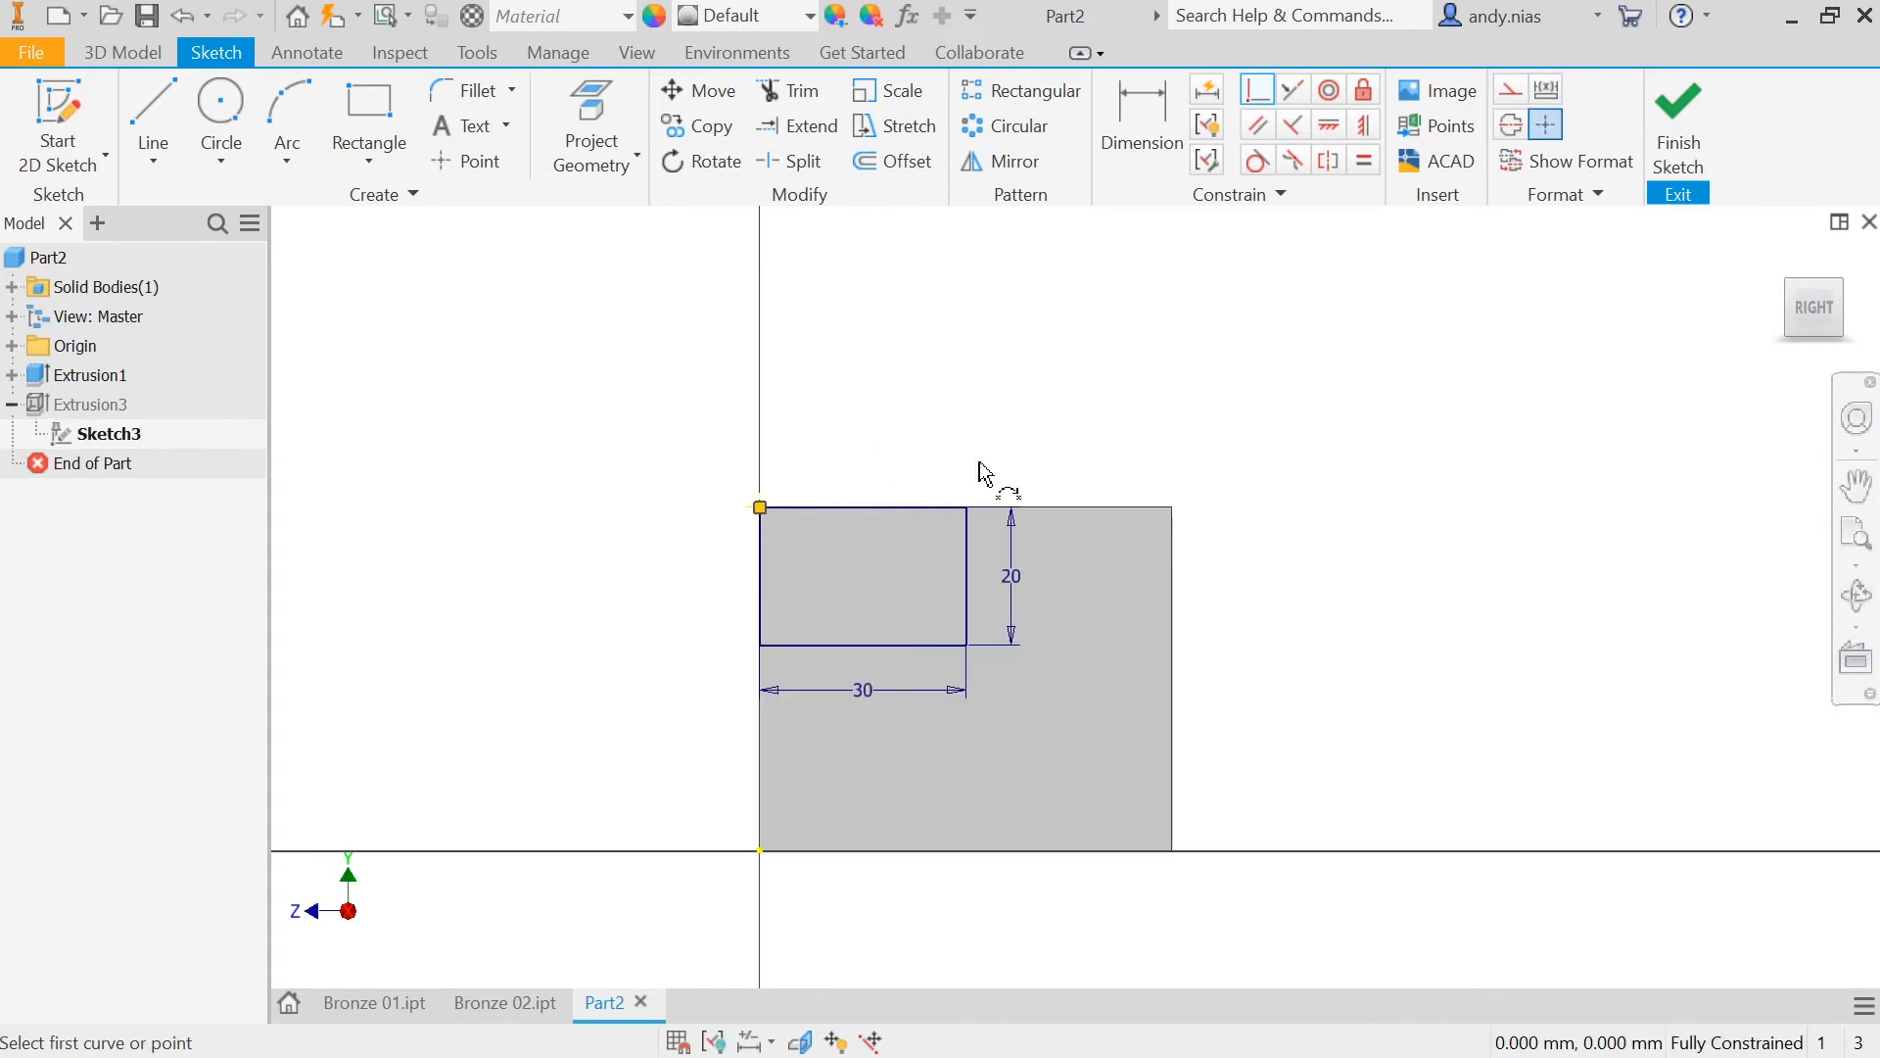
key("Escape")
left_click(1665, 142)
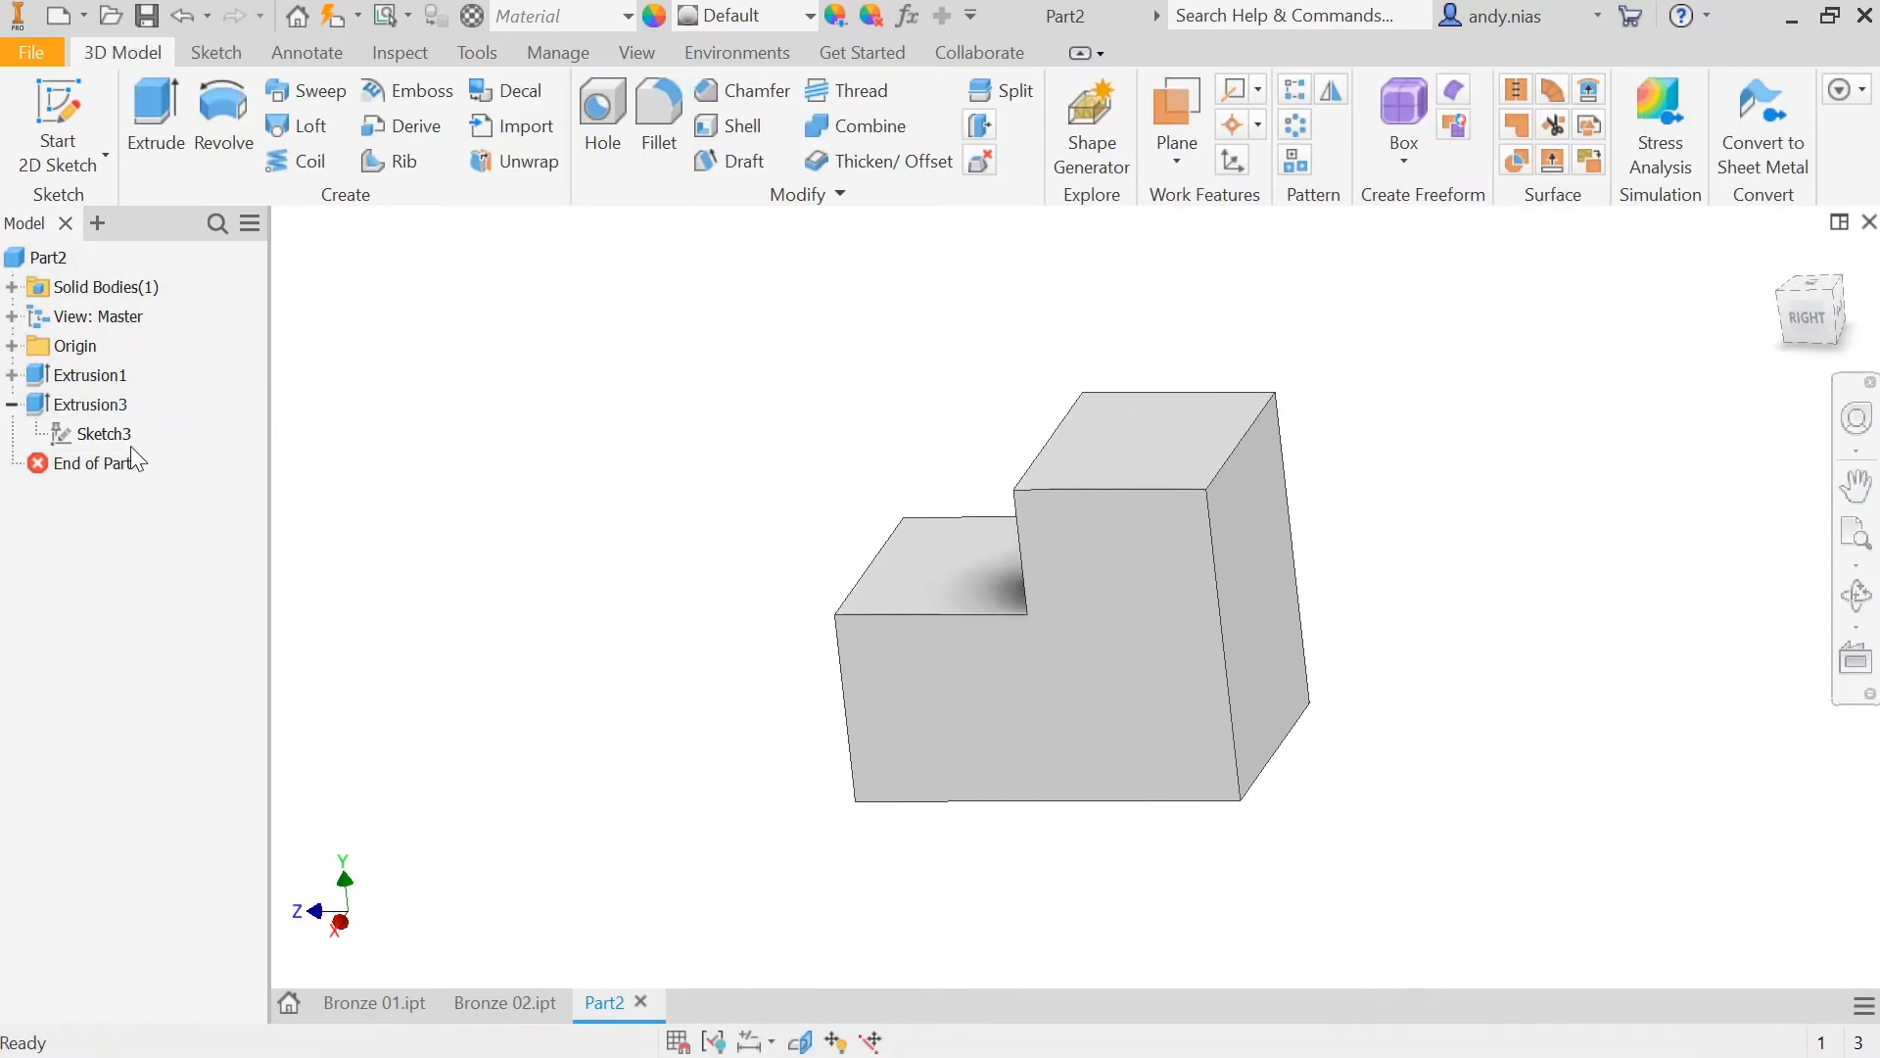
Step: Inspect the stepped block and its corner cut from different angles
left_click(106, 434)
left_click(724, 698)
key("F4")
left_click_drag(1132, 683, 1192, 738)
middle_click_drag(1112, 741, 1205, 712, "shift")
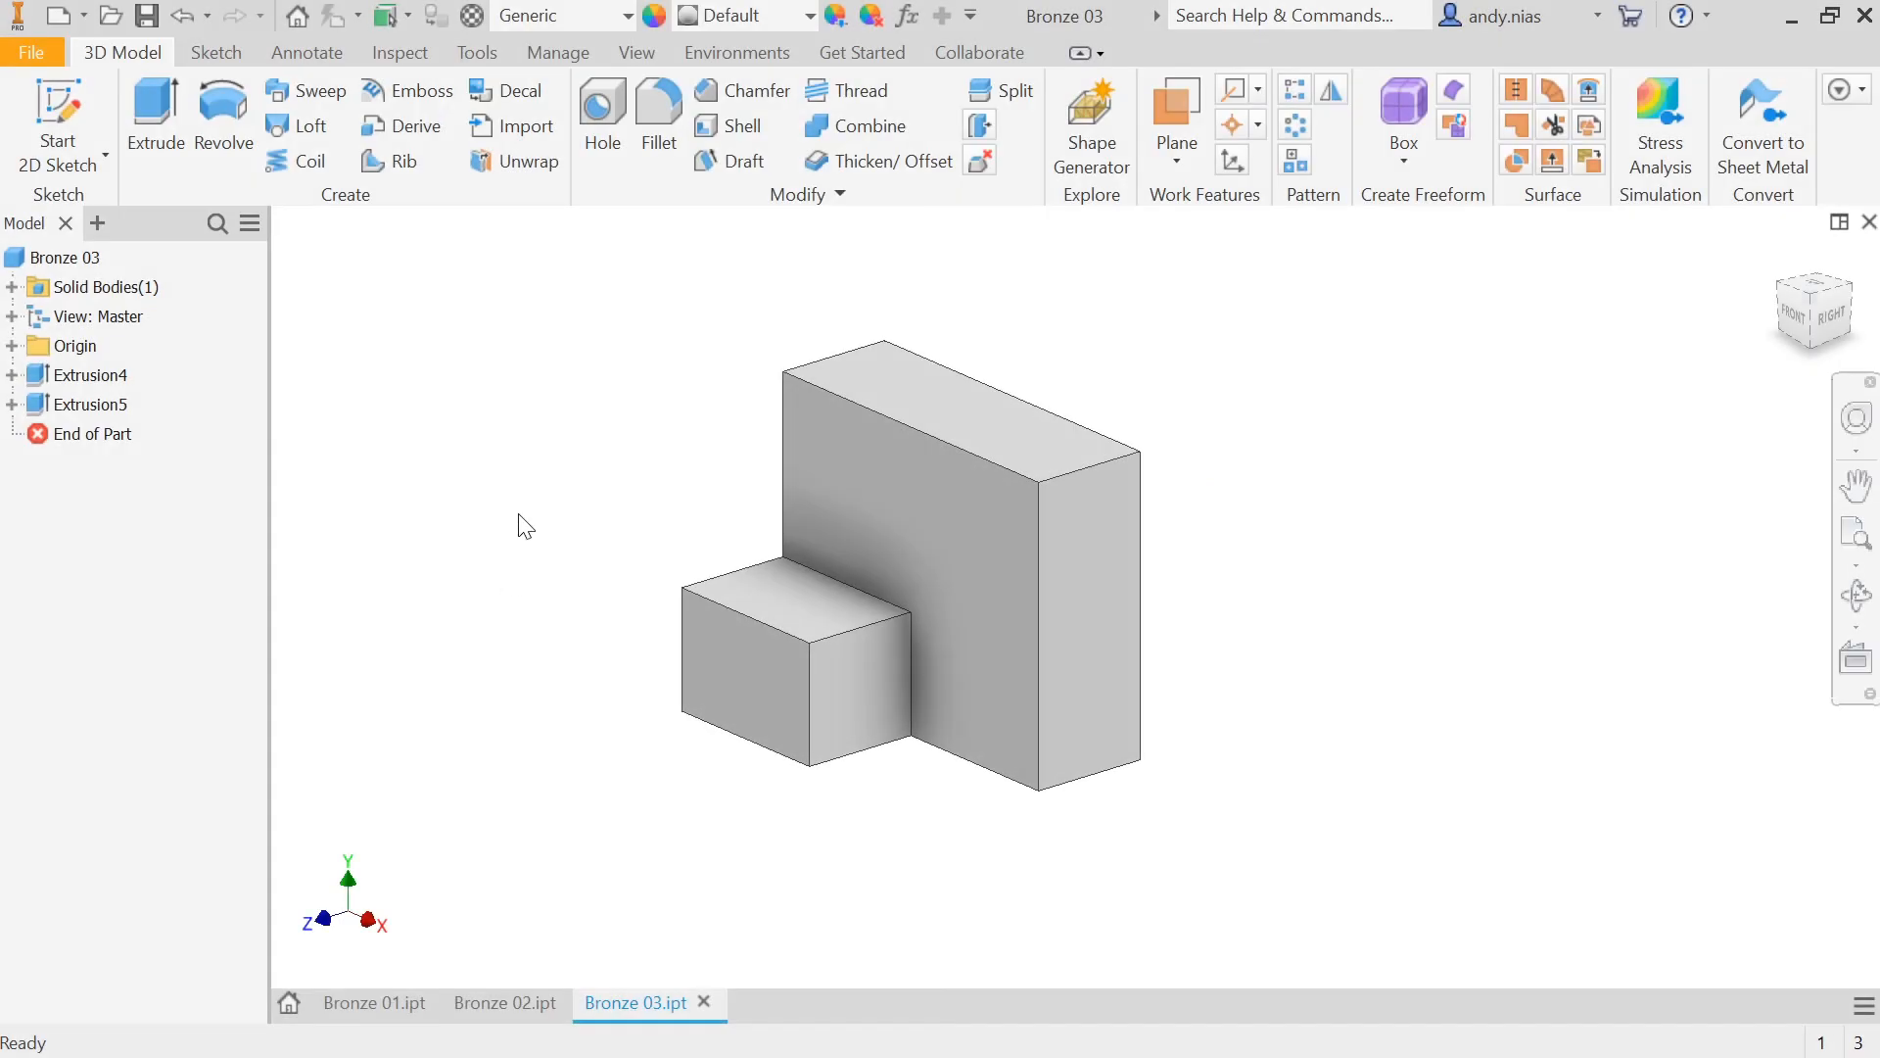
Step: Examine the Bronze 03 model's tall upright slab and the small block in front of it
key("F2")
scroll(692, 496, "down", 1)
scroll(692, 495, "up", 3)
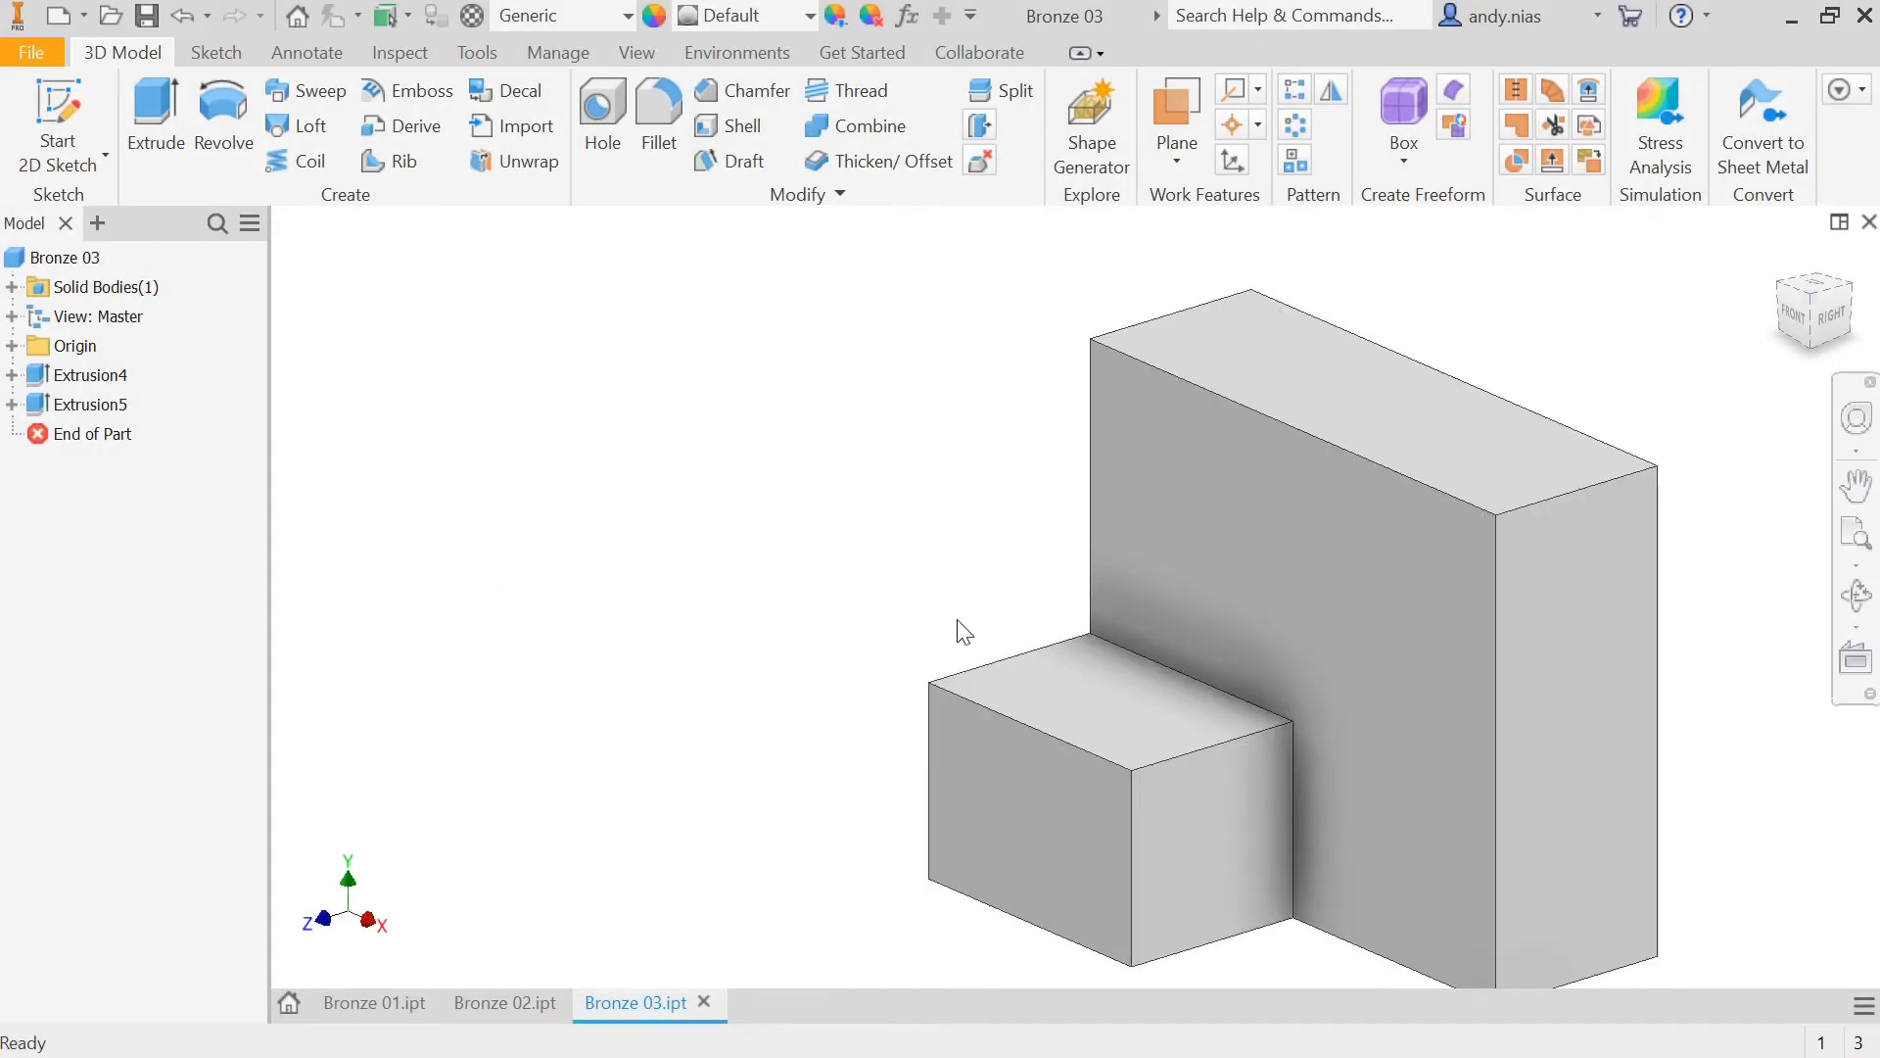
left_click_drag(959, 649, 887, 596)
scroll(881, 607, "down", 1)
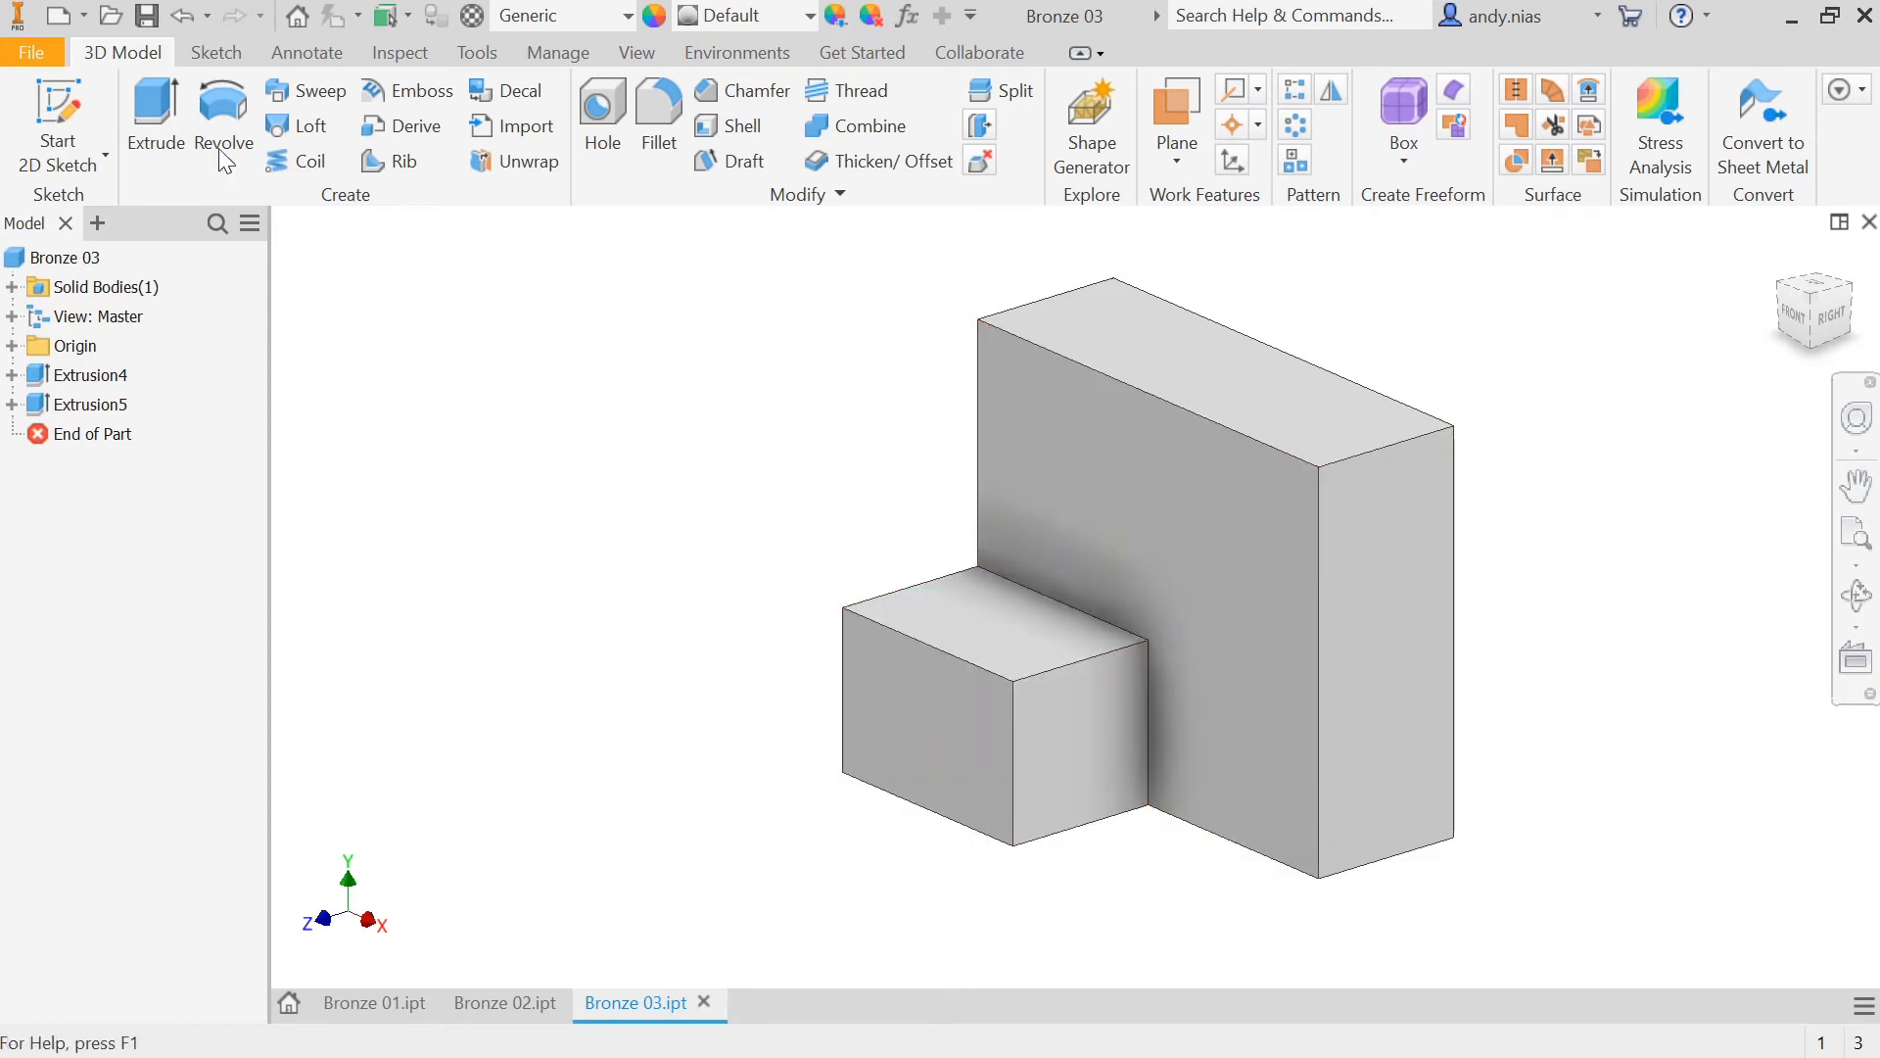
Step: Create a new part from the metric Standard (mm).ipt template
left_click(57, 16)
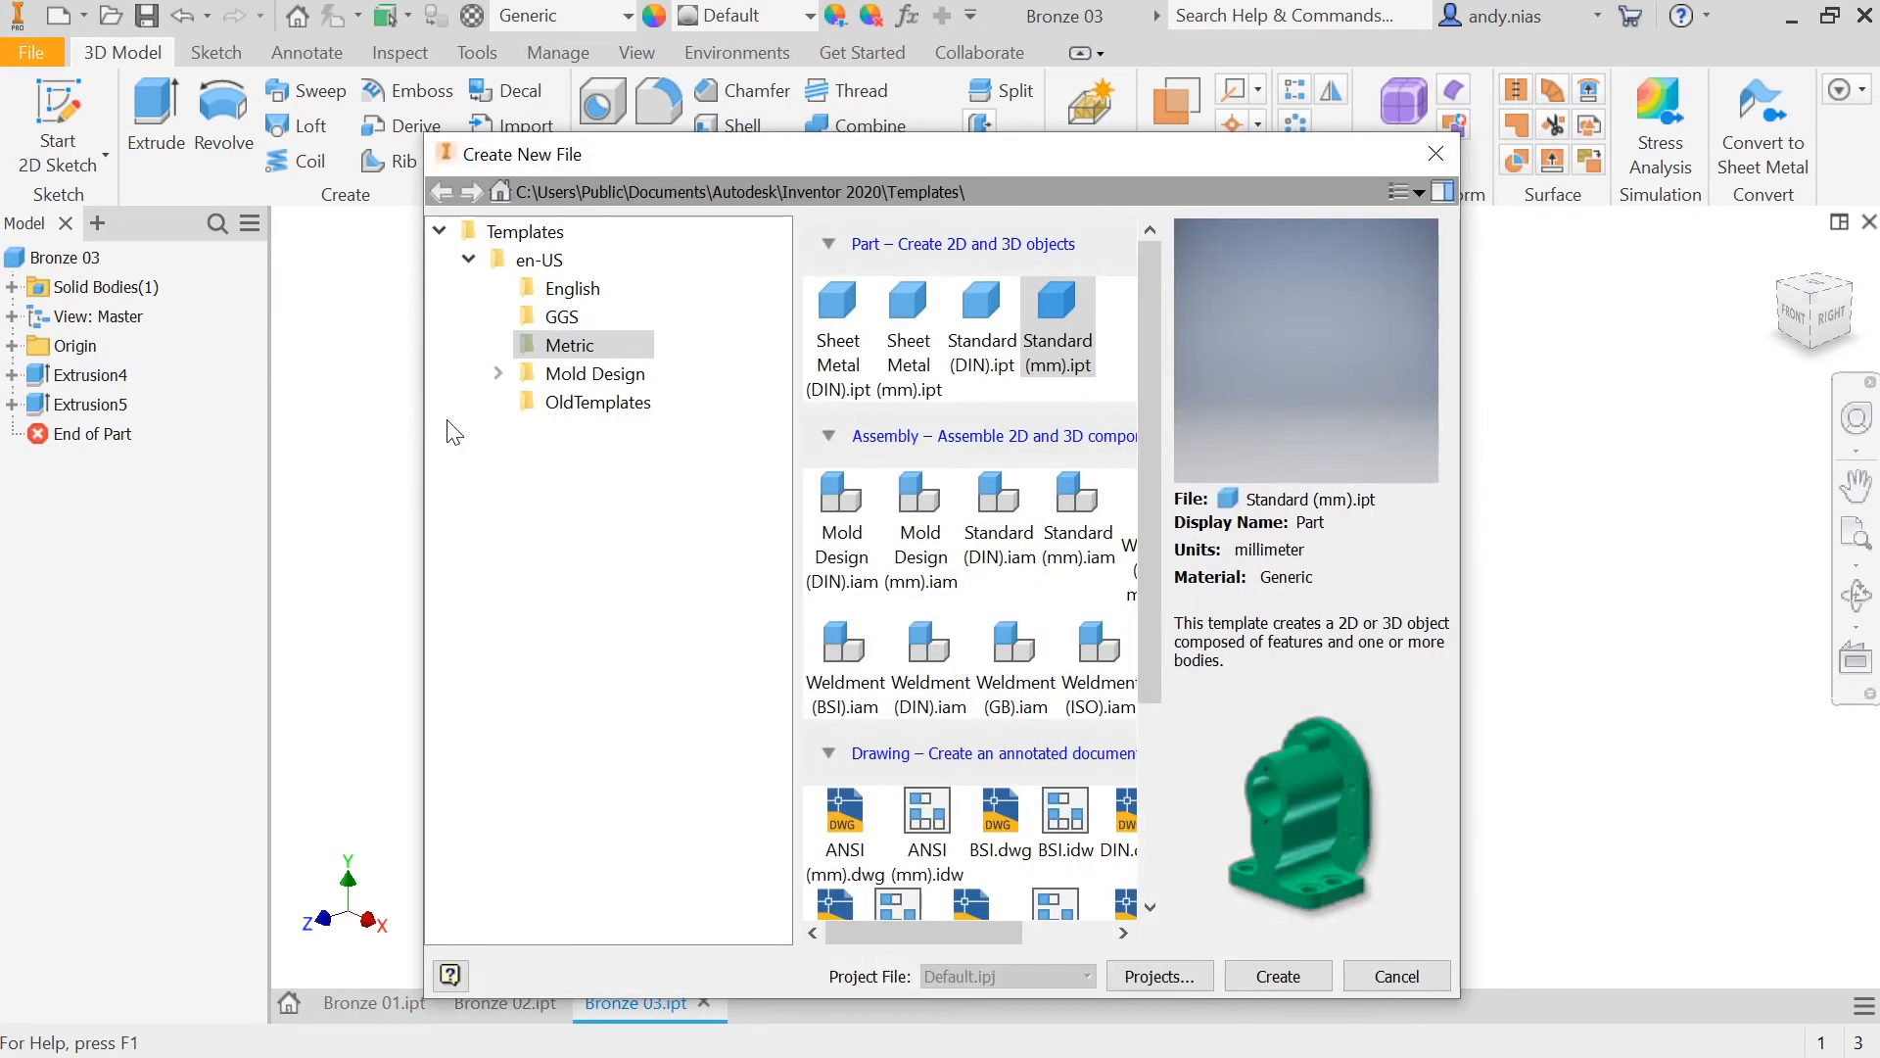
left_click(1062, 338)
left_click(1277, 976)
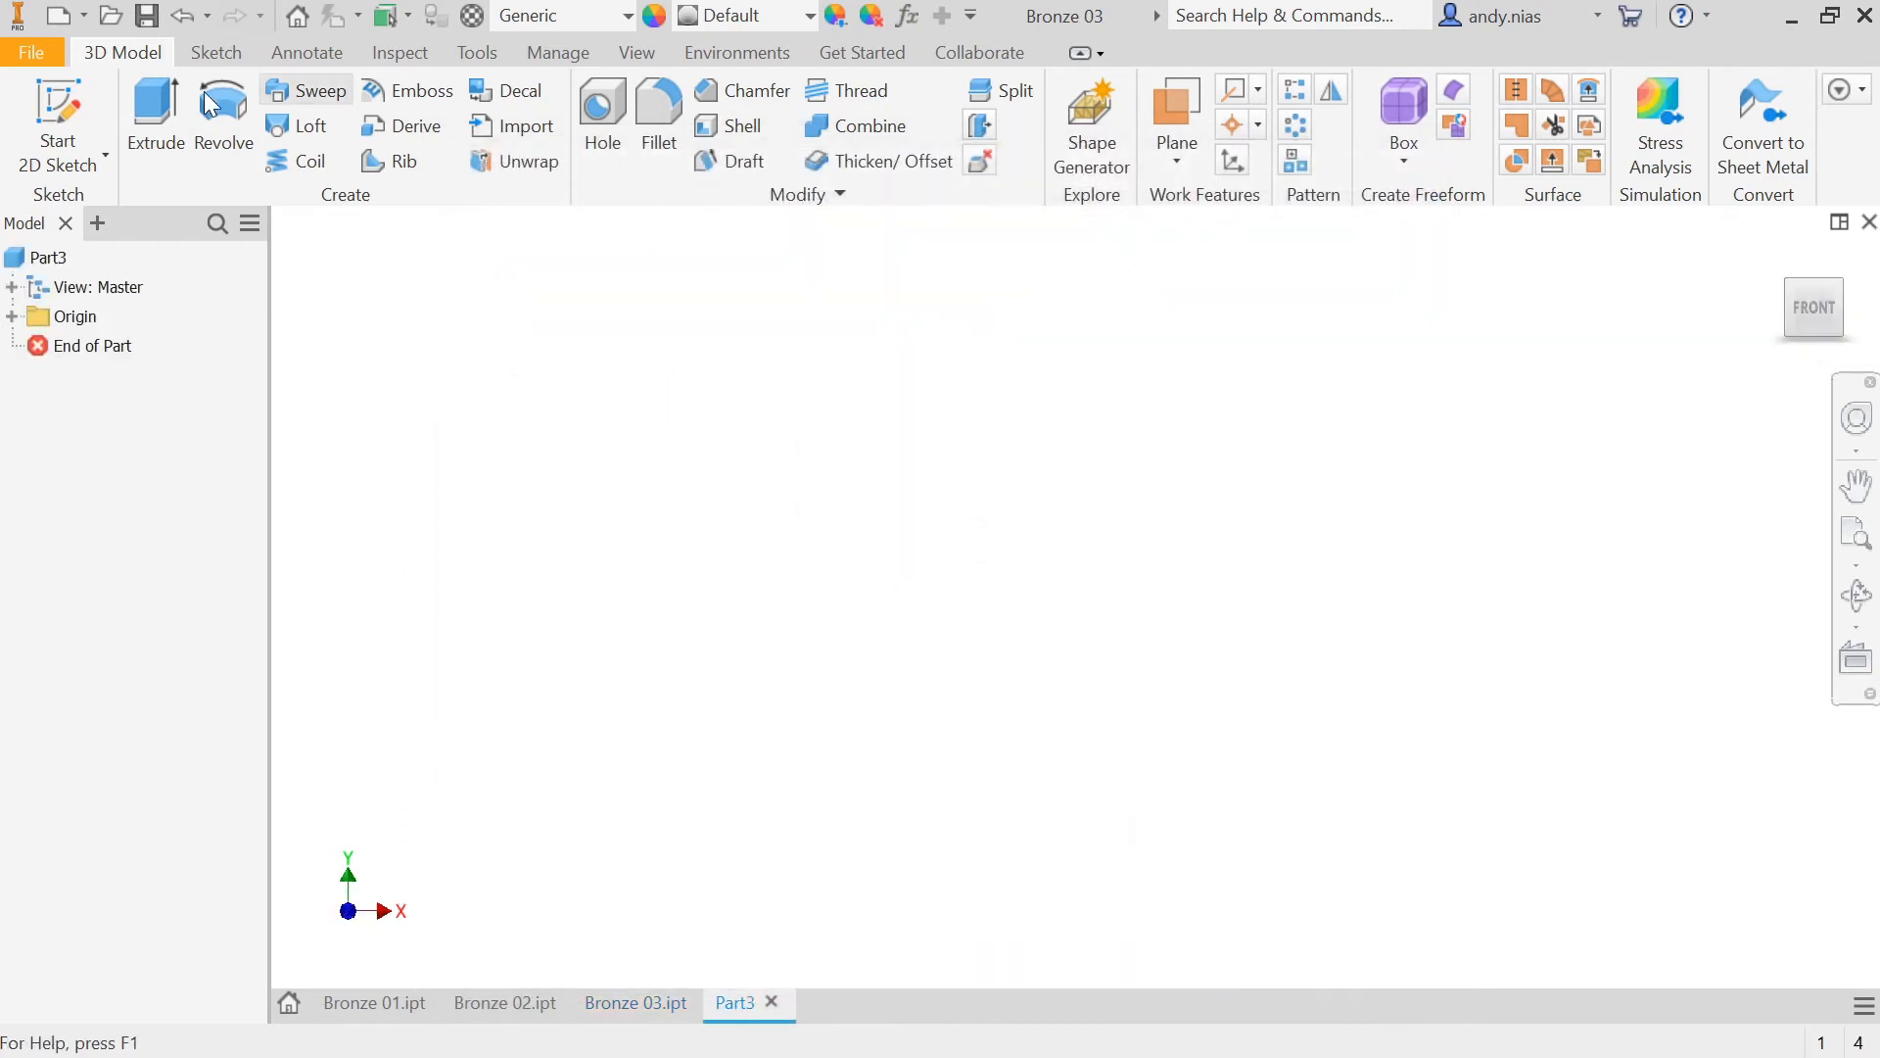
Step: Sketch a 60 mm wide, 50 mm high rectangle on the XY plane with its first corner at the origin and finish the sketch
left_click(69, 94)
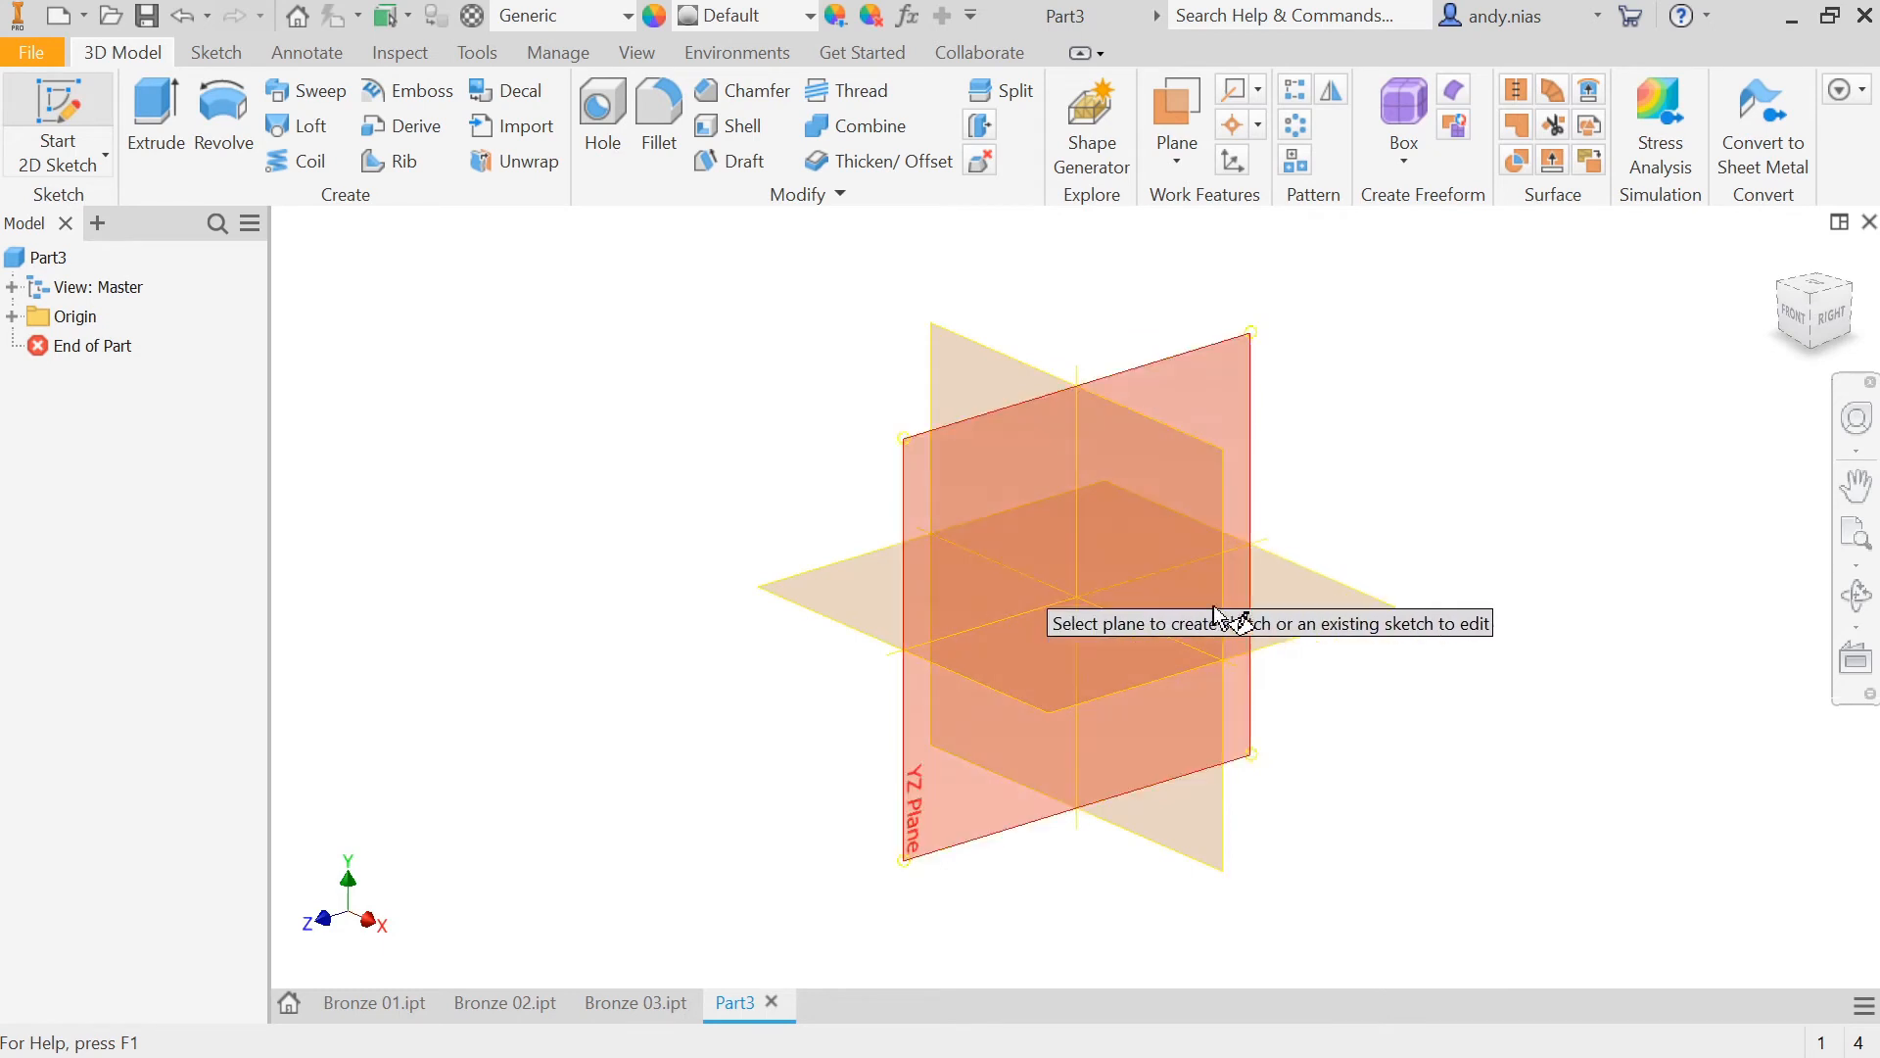
left_click(958, 343)
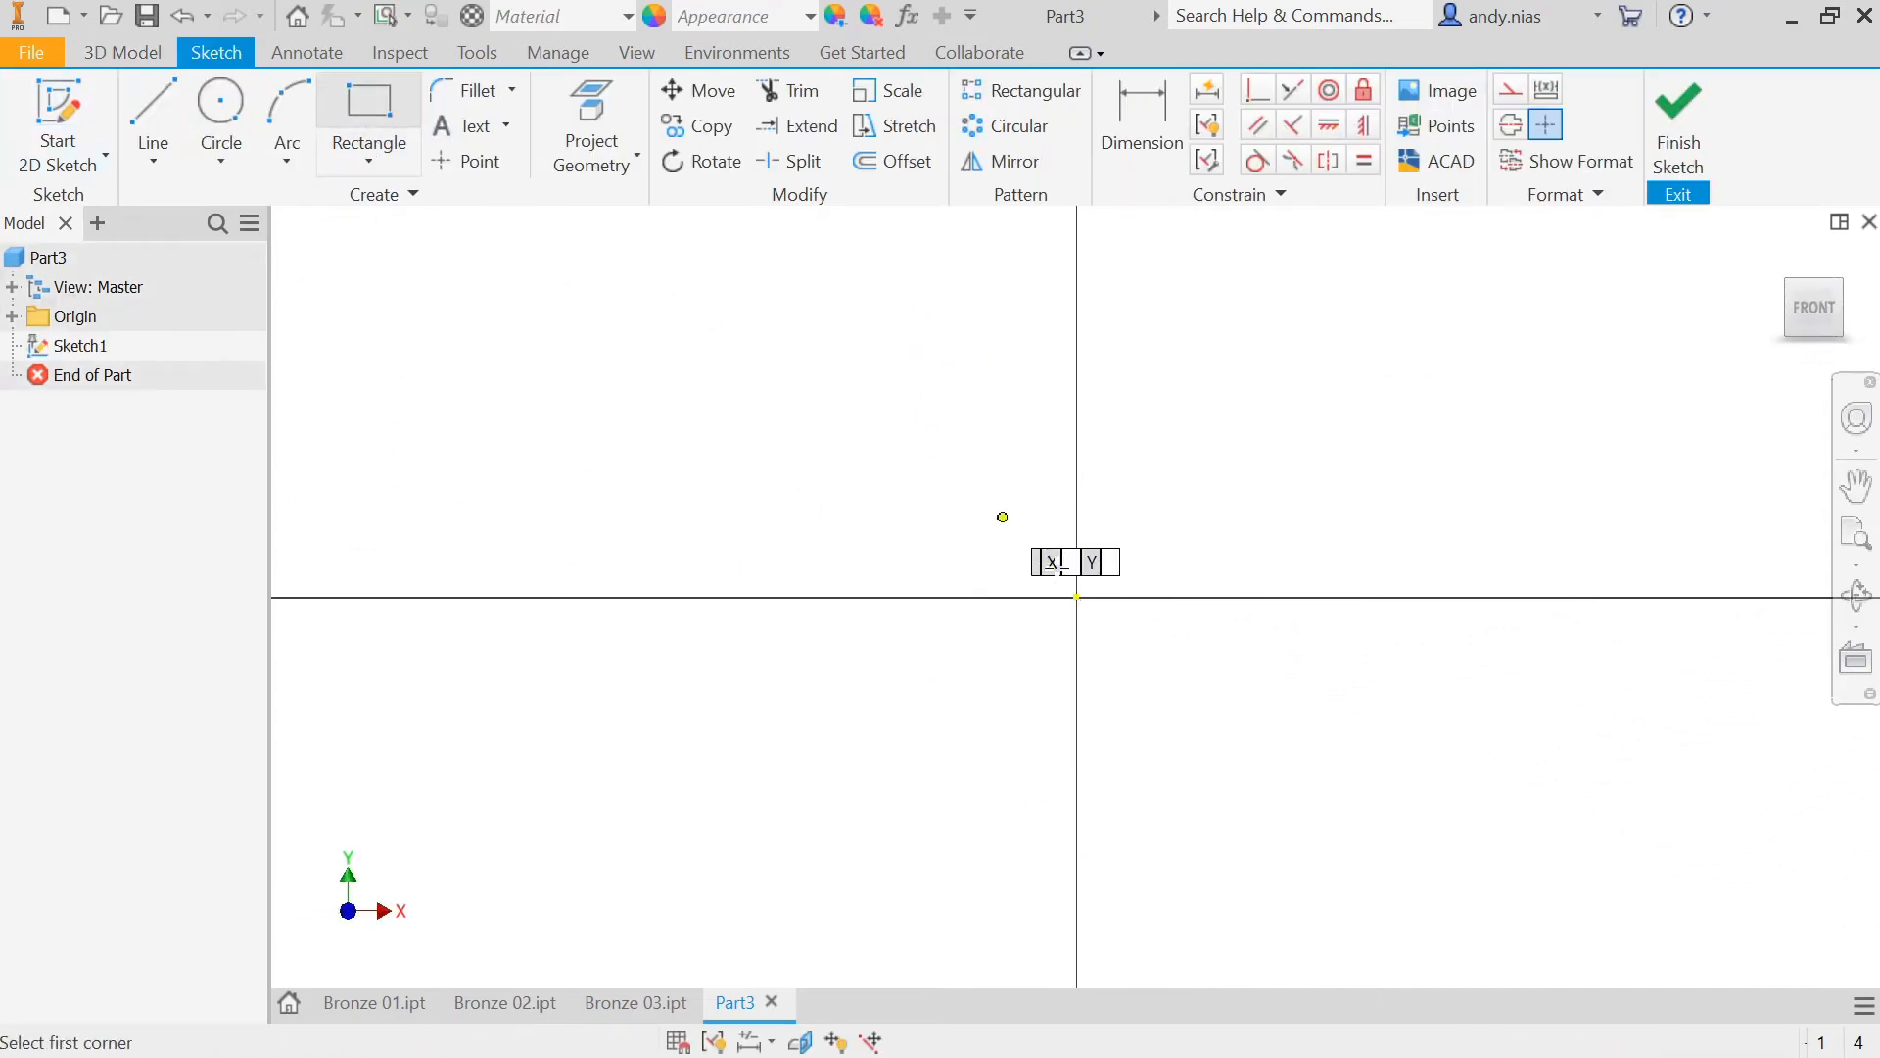
left_click(1077, 595)
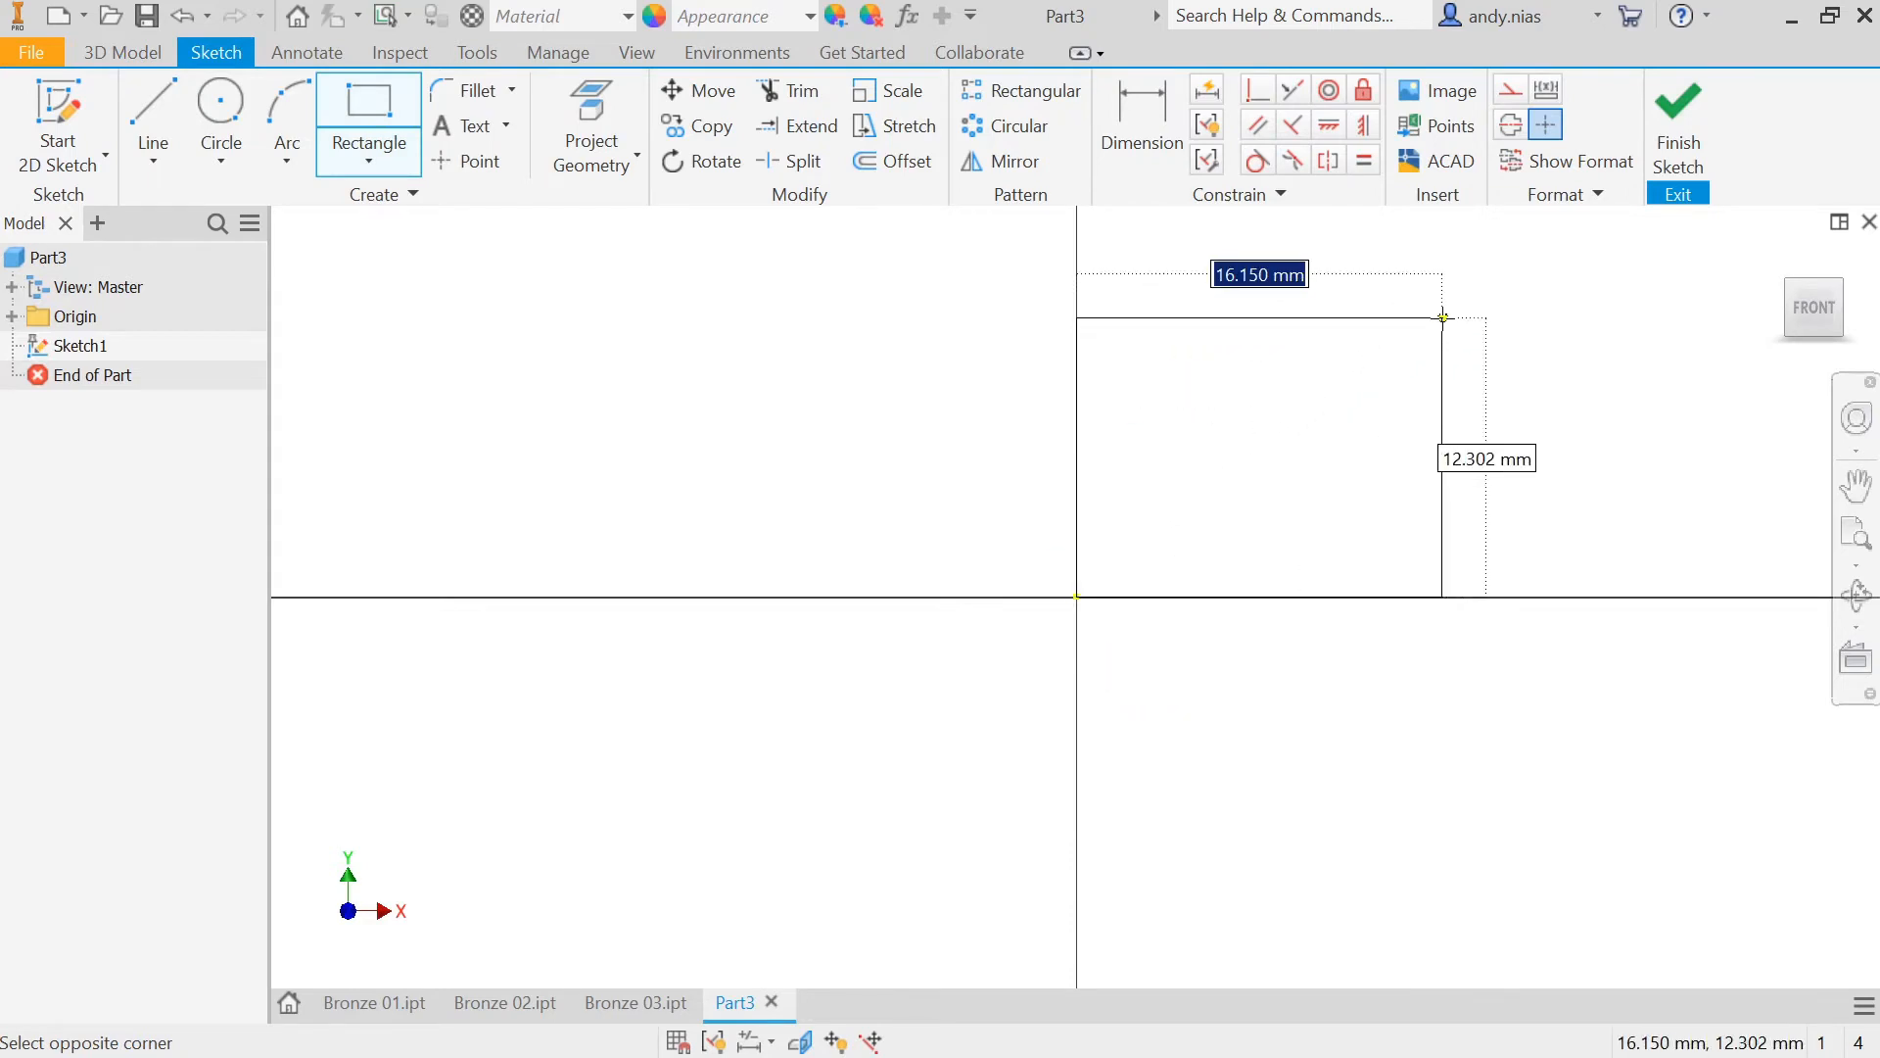
type("60")
key("Tab")
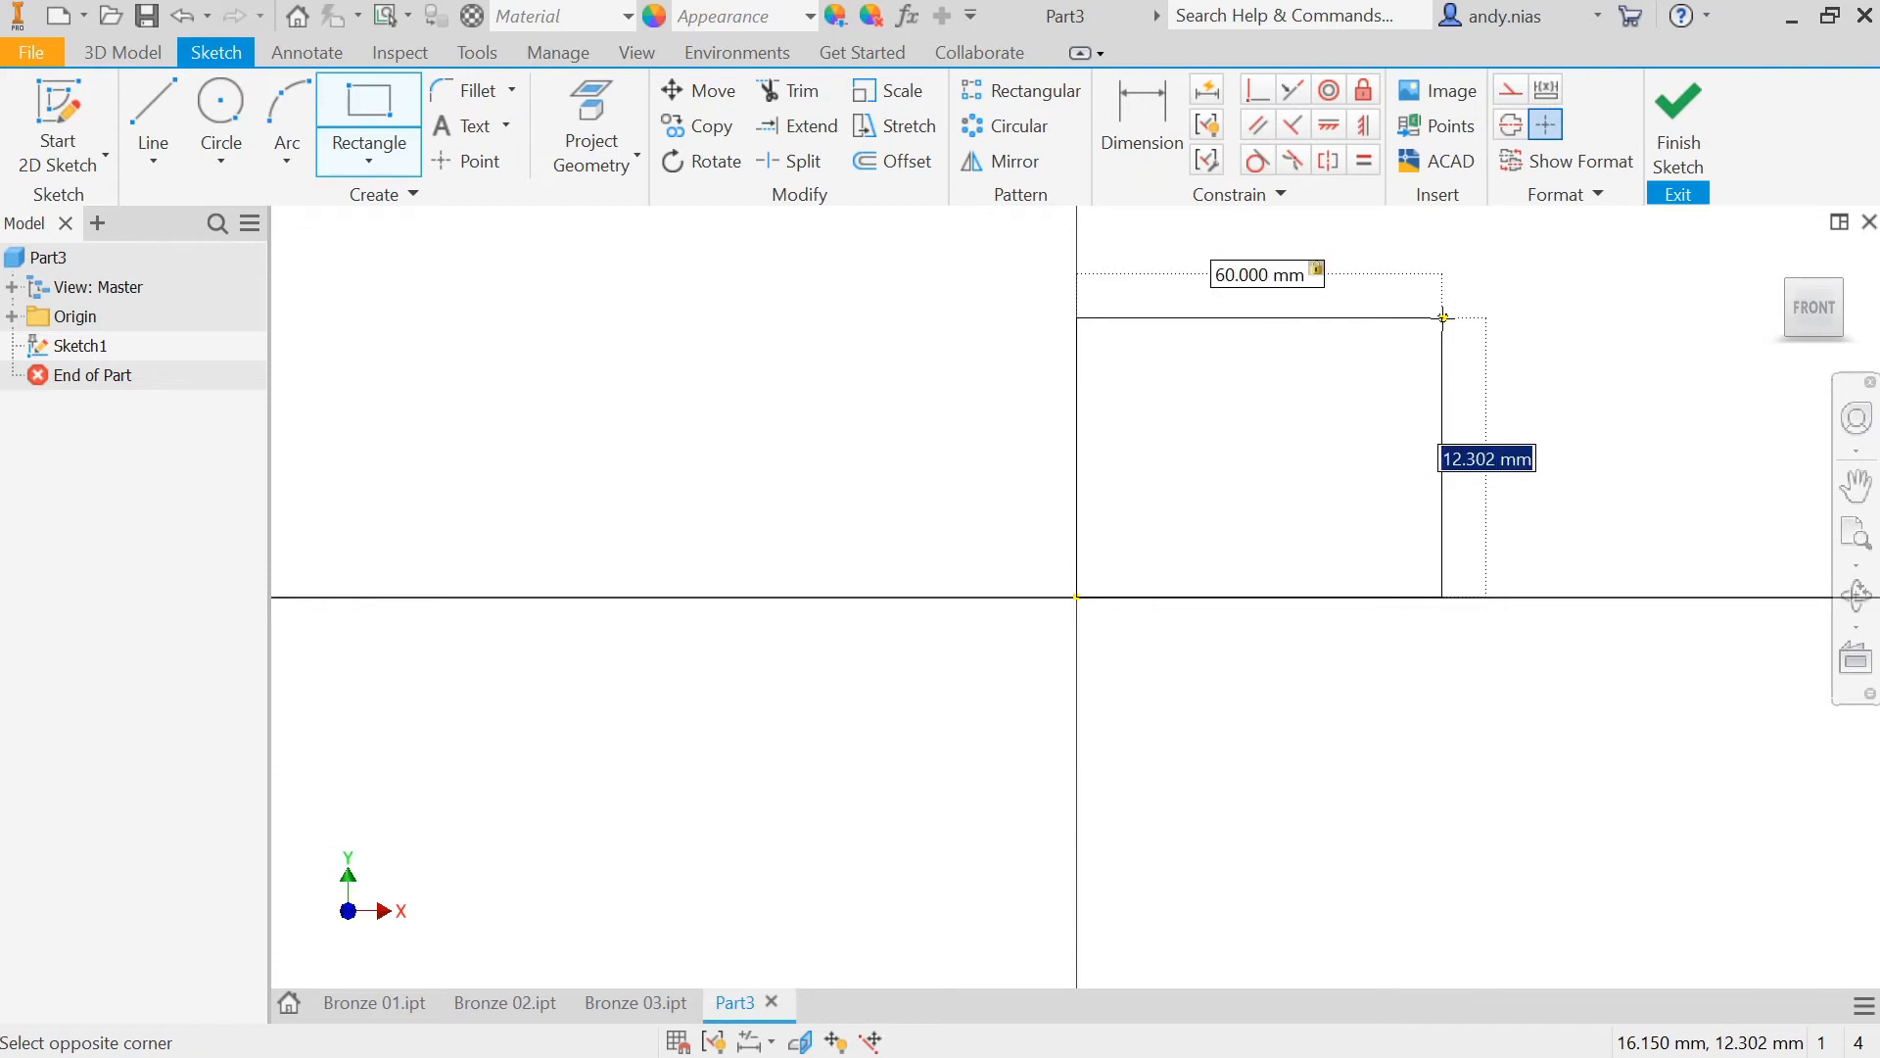
type("6")
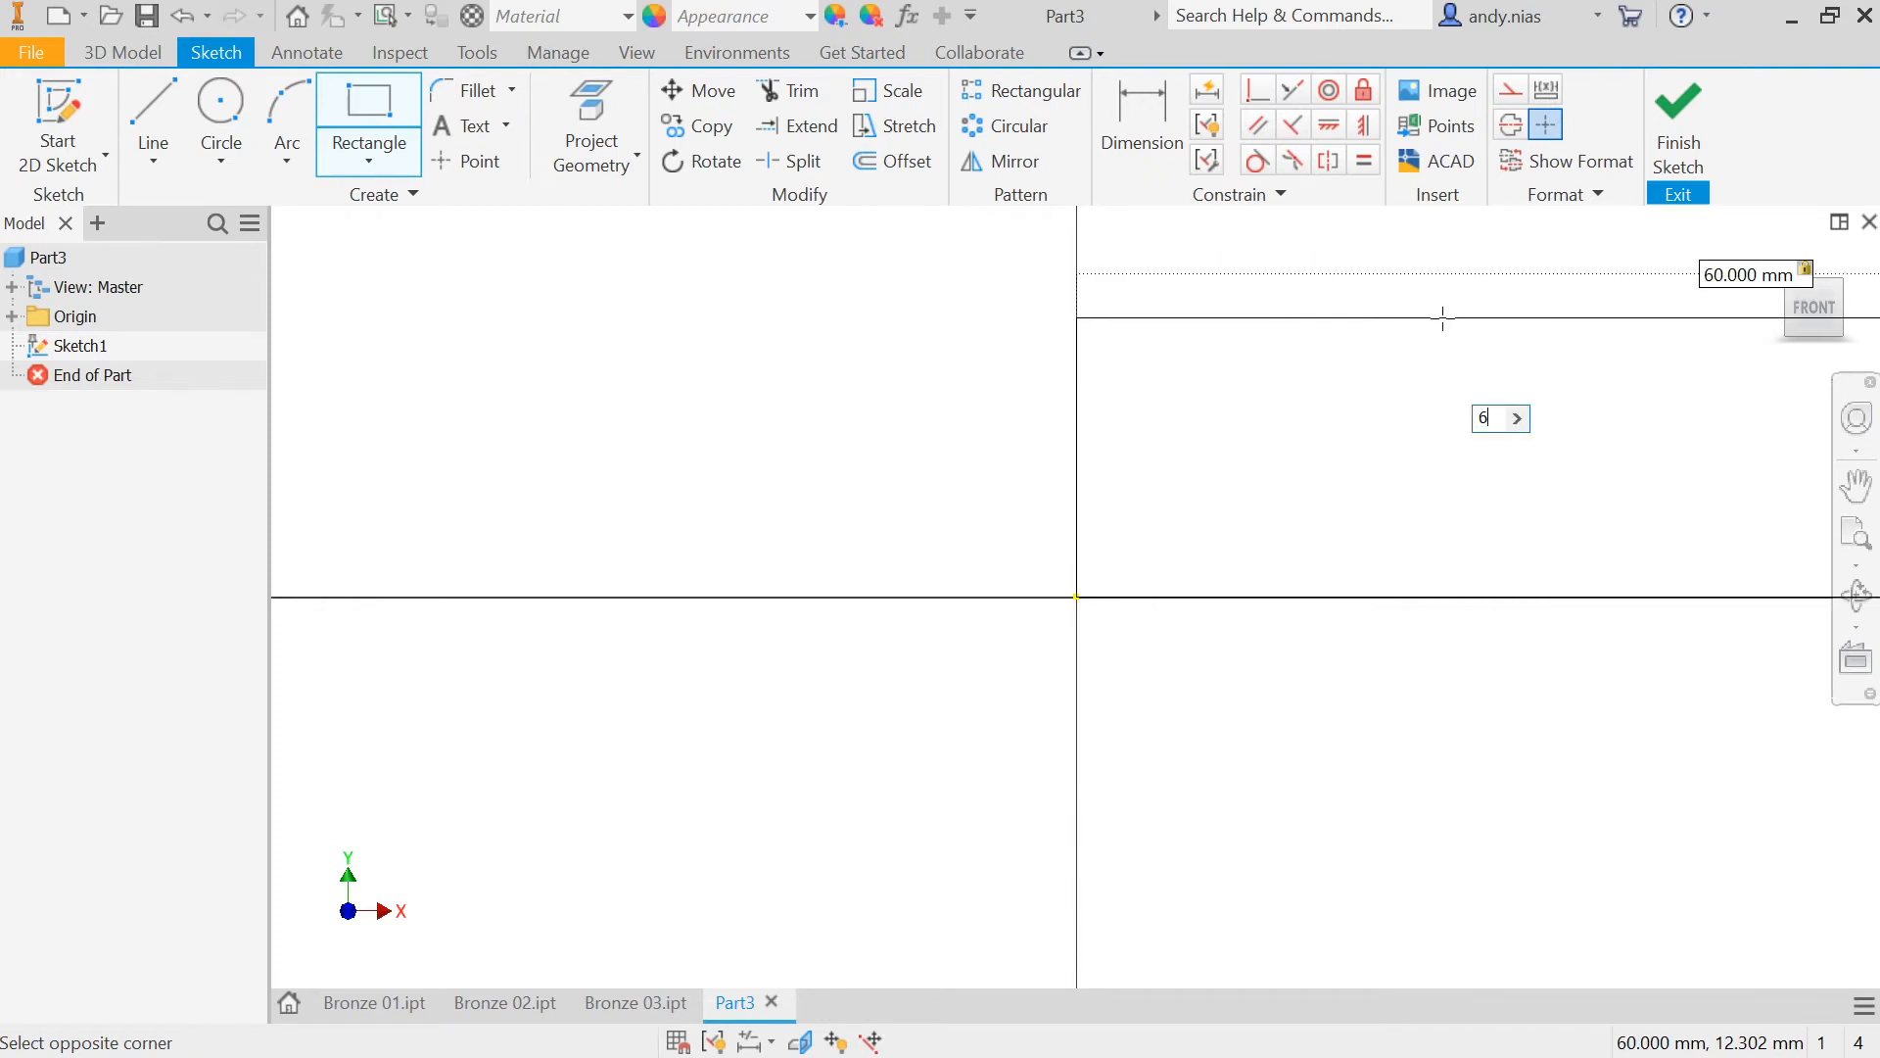
key("Tab")
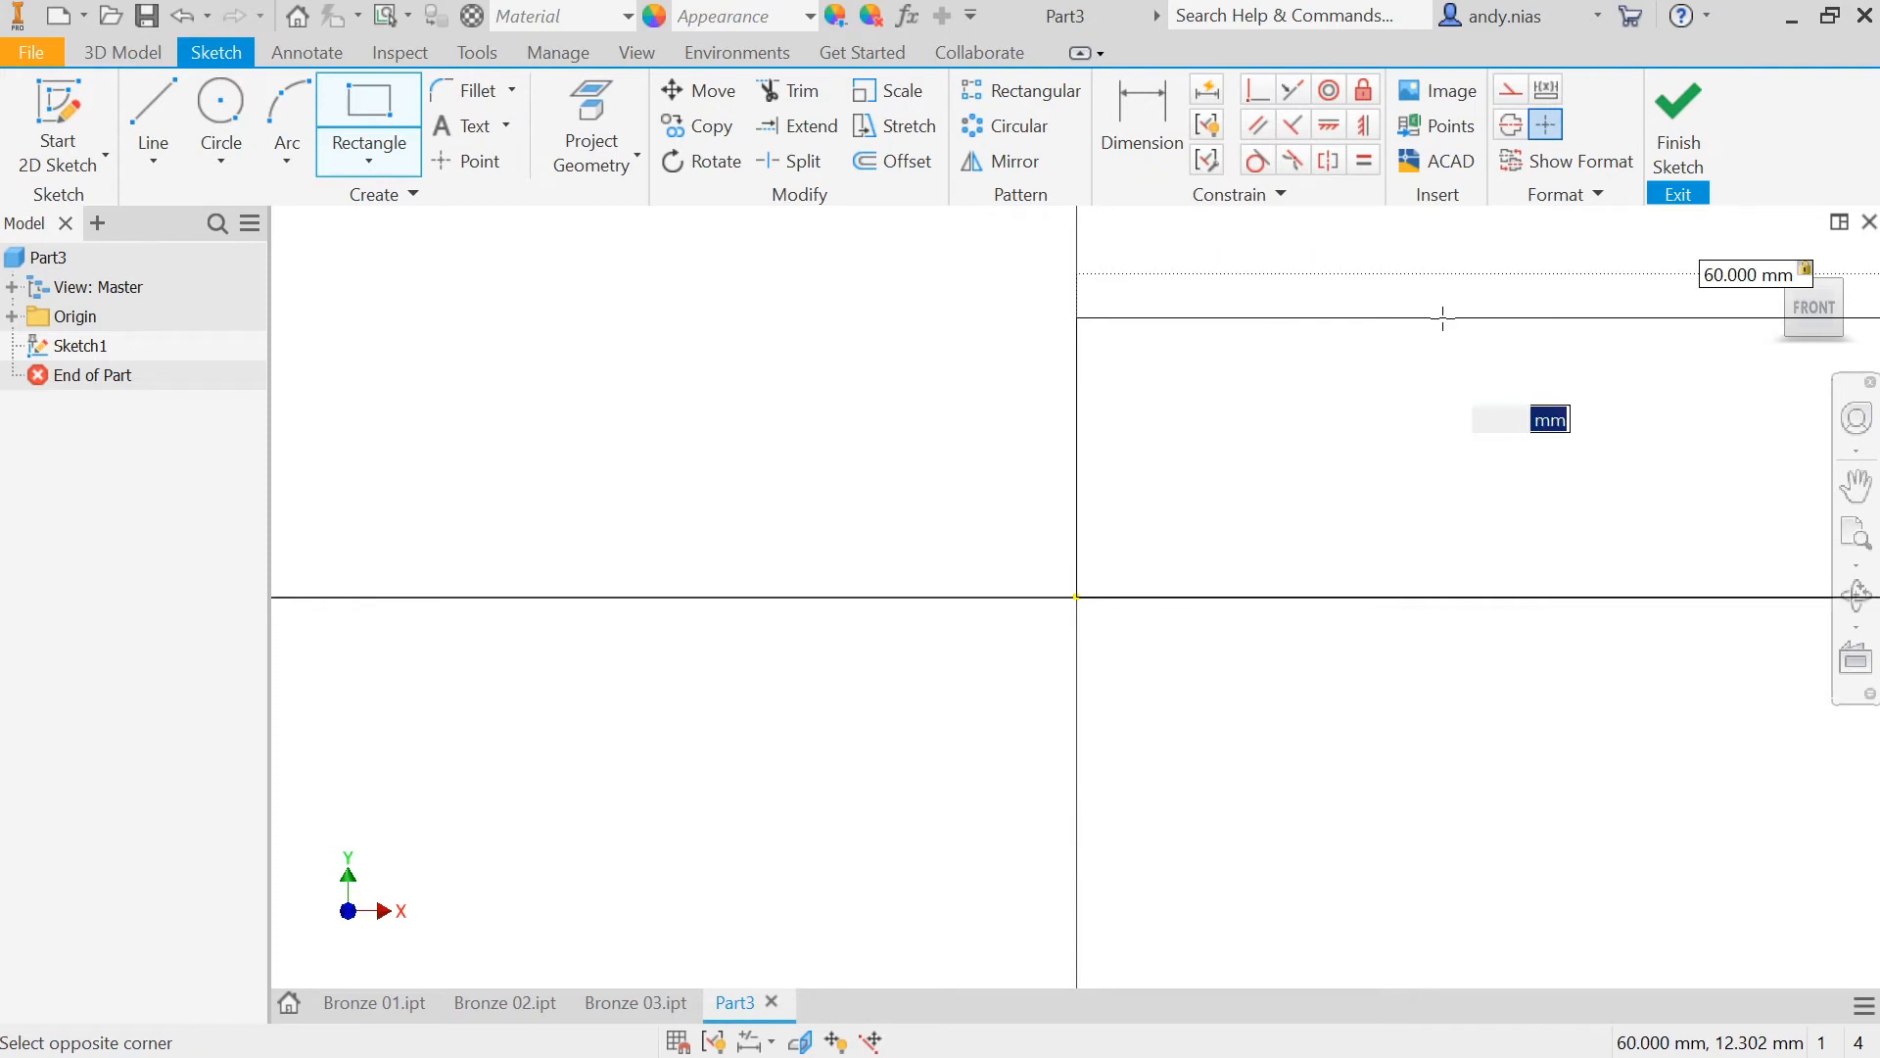
scroll(1443, 317, "down", 4)
scroll(1410, 369, "down", 2)
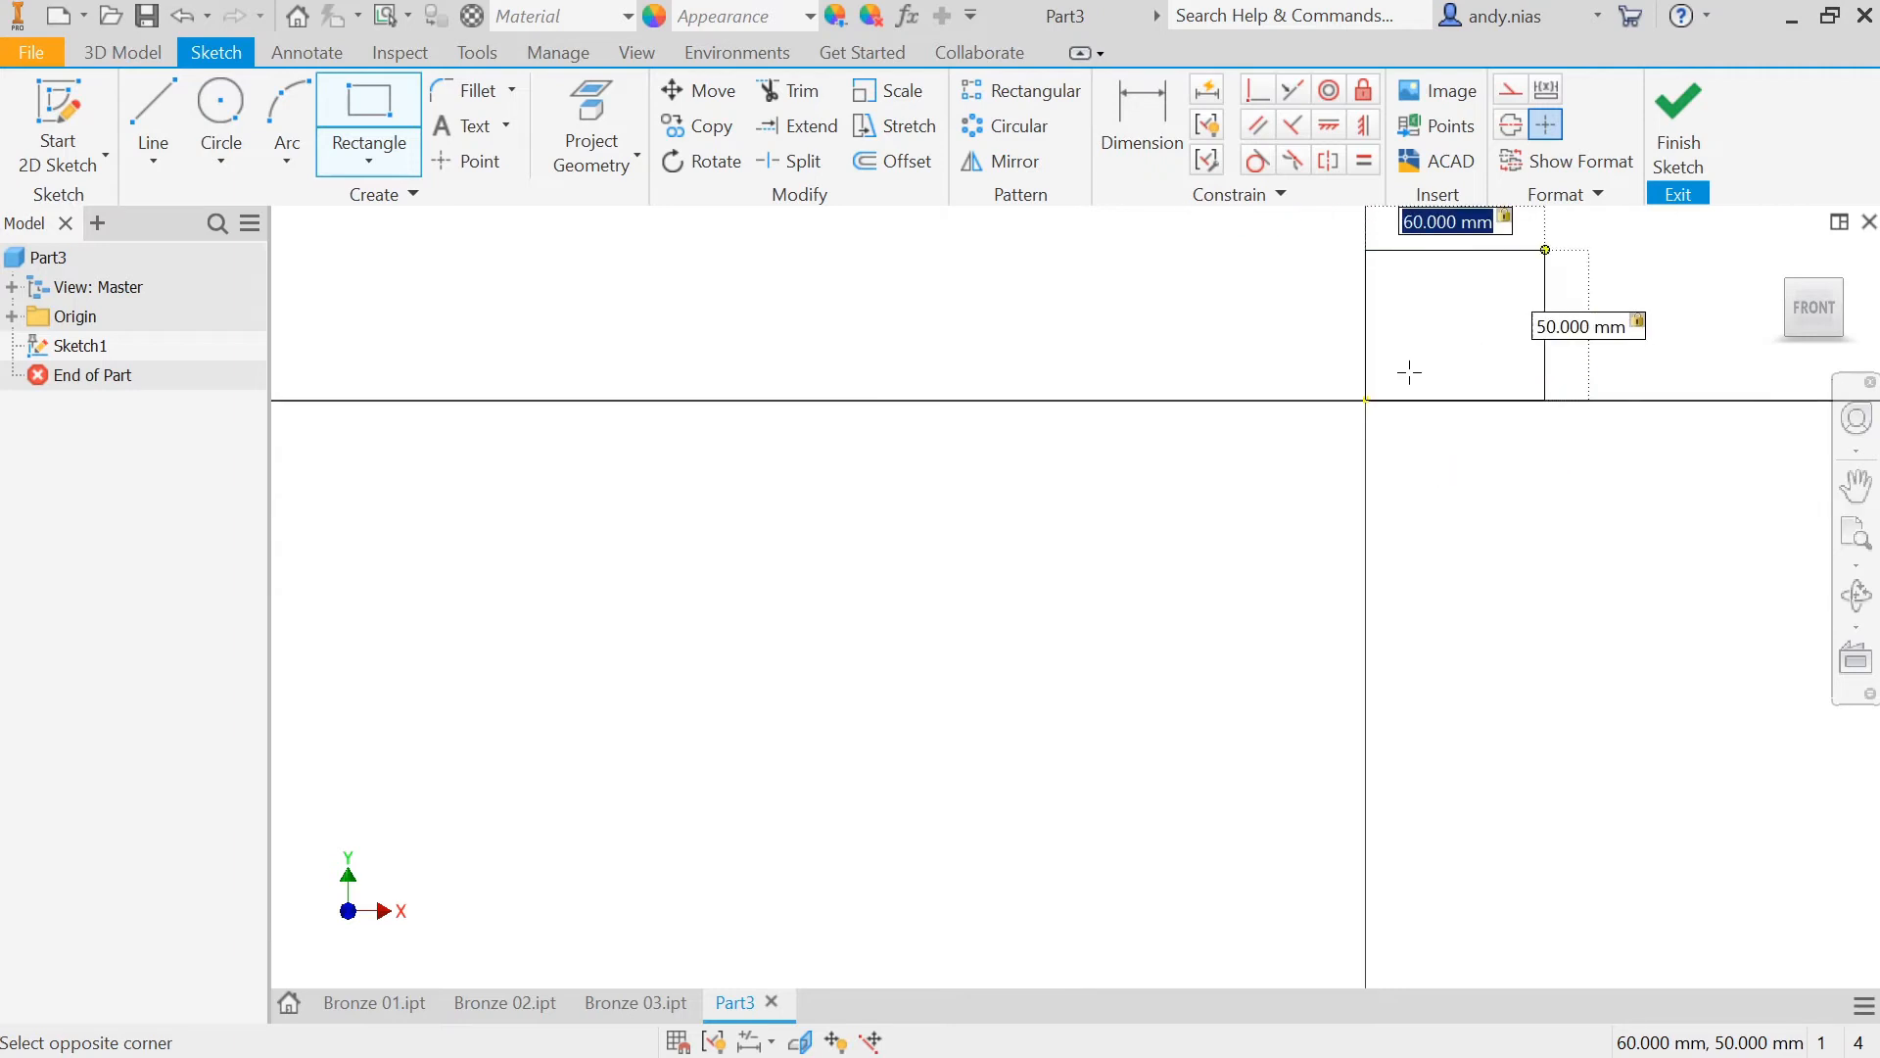
scroll(1230, 562, "down", 2)
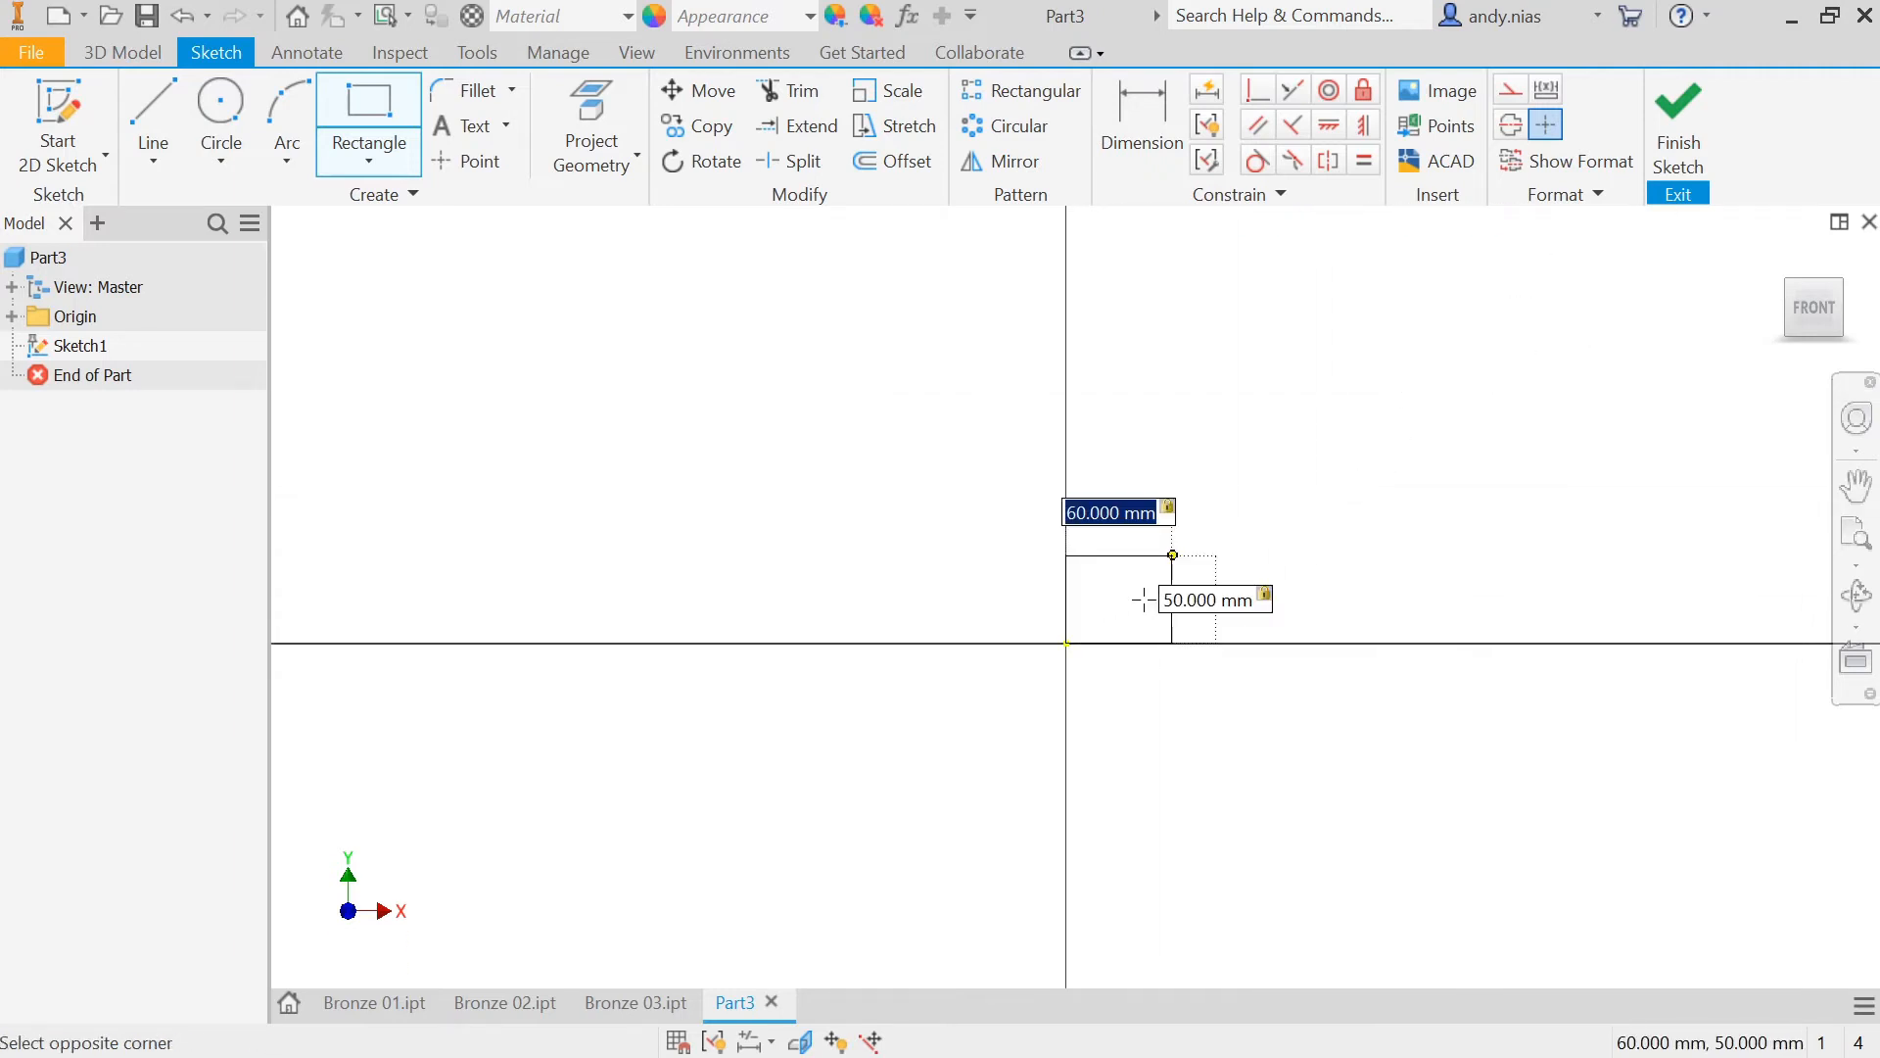
key("Return")
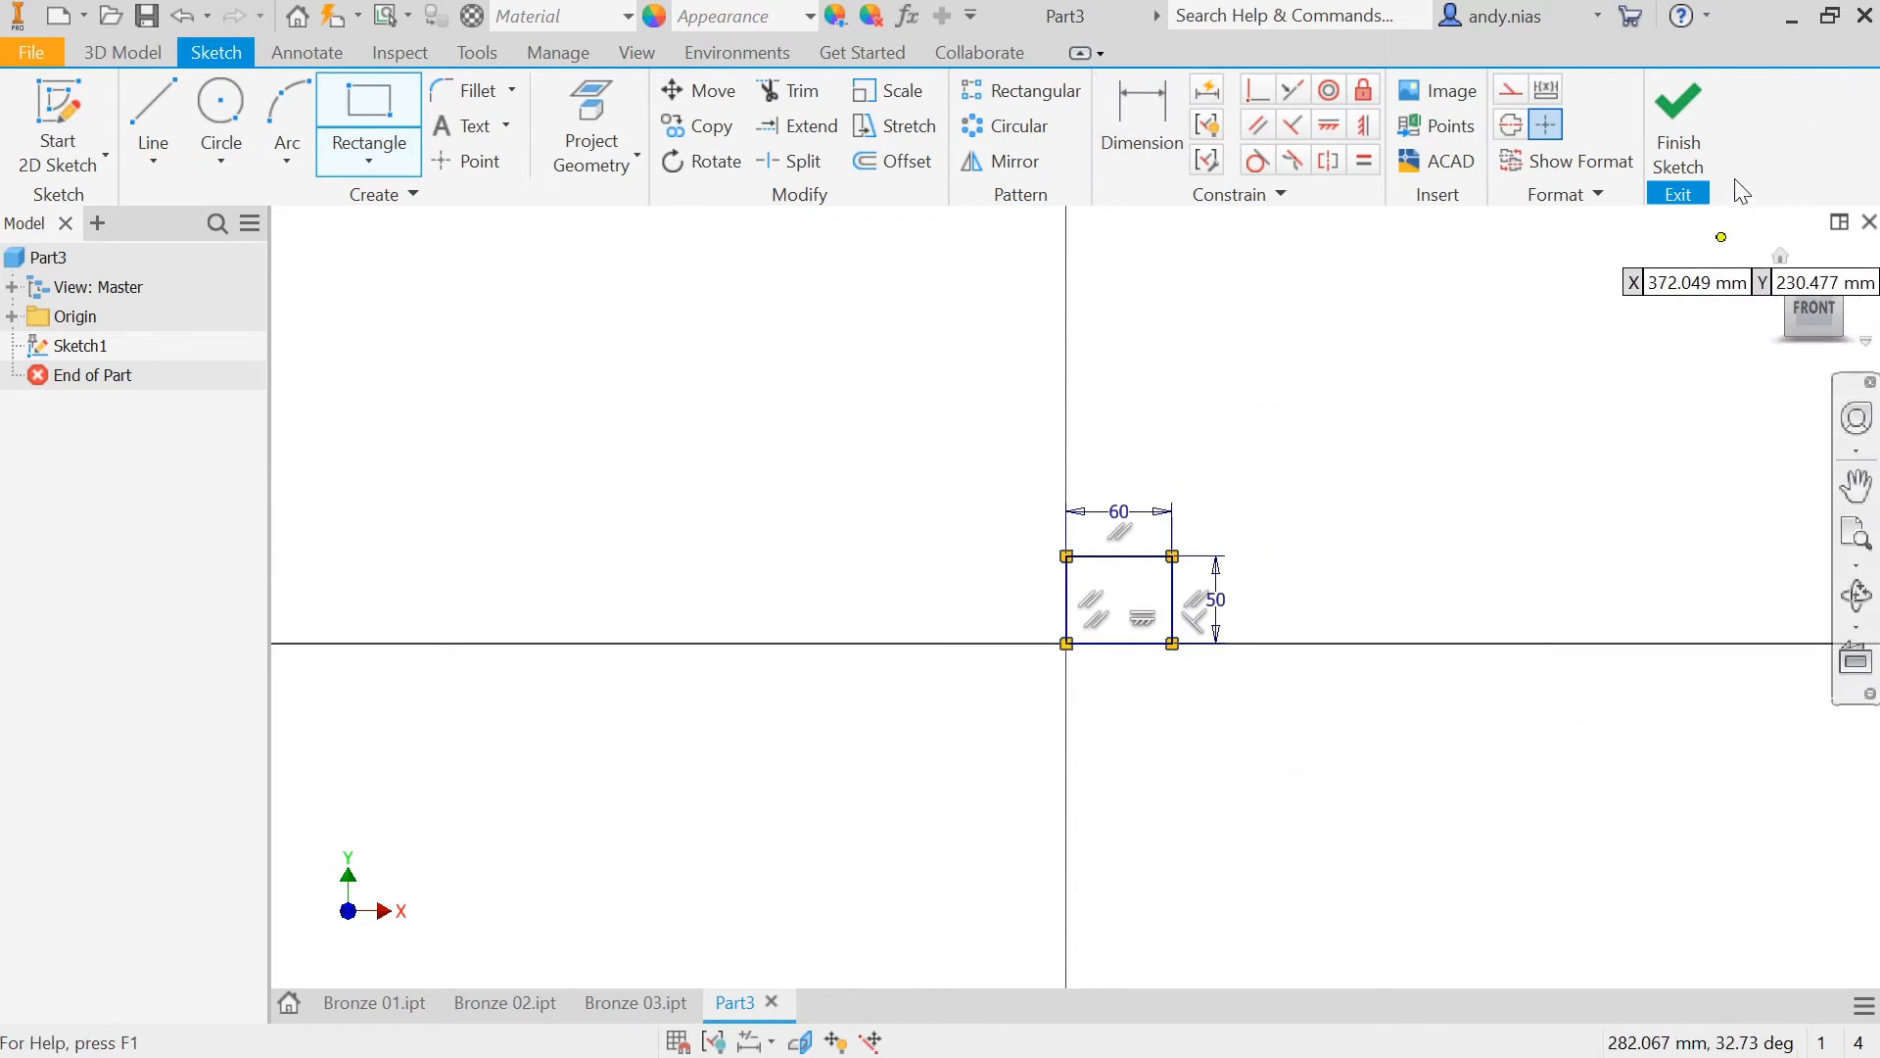
left_click(1682, 130)
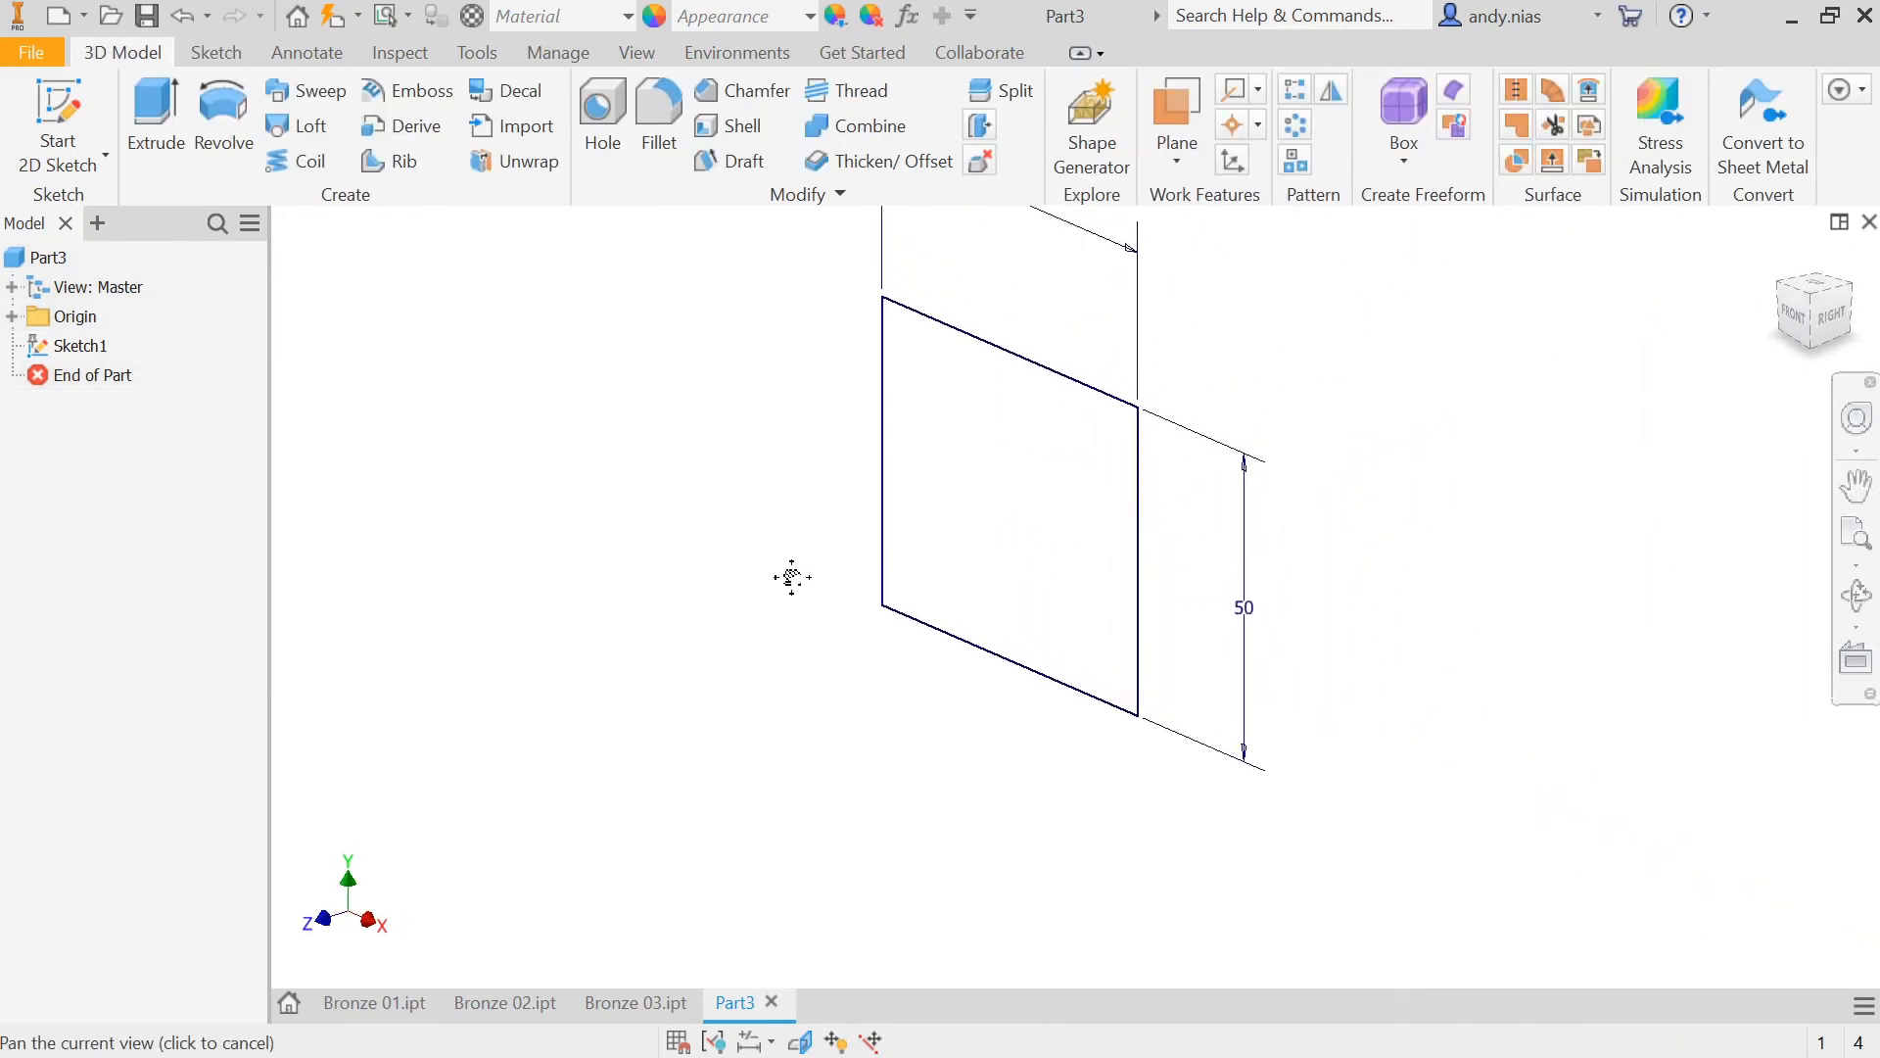
Step: Extrude the rectangle 20 mm to form the upright slab
left_click(157, 142)
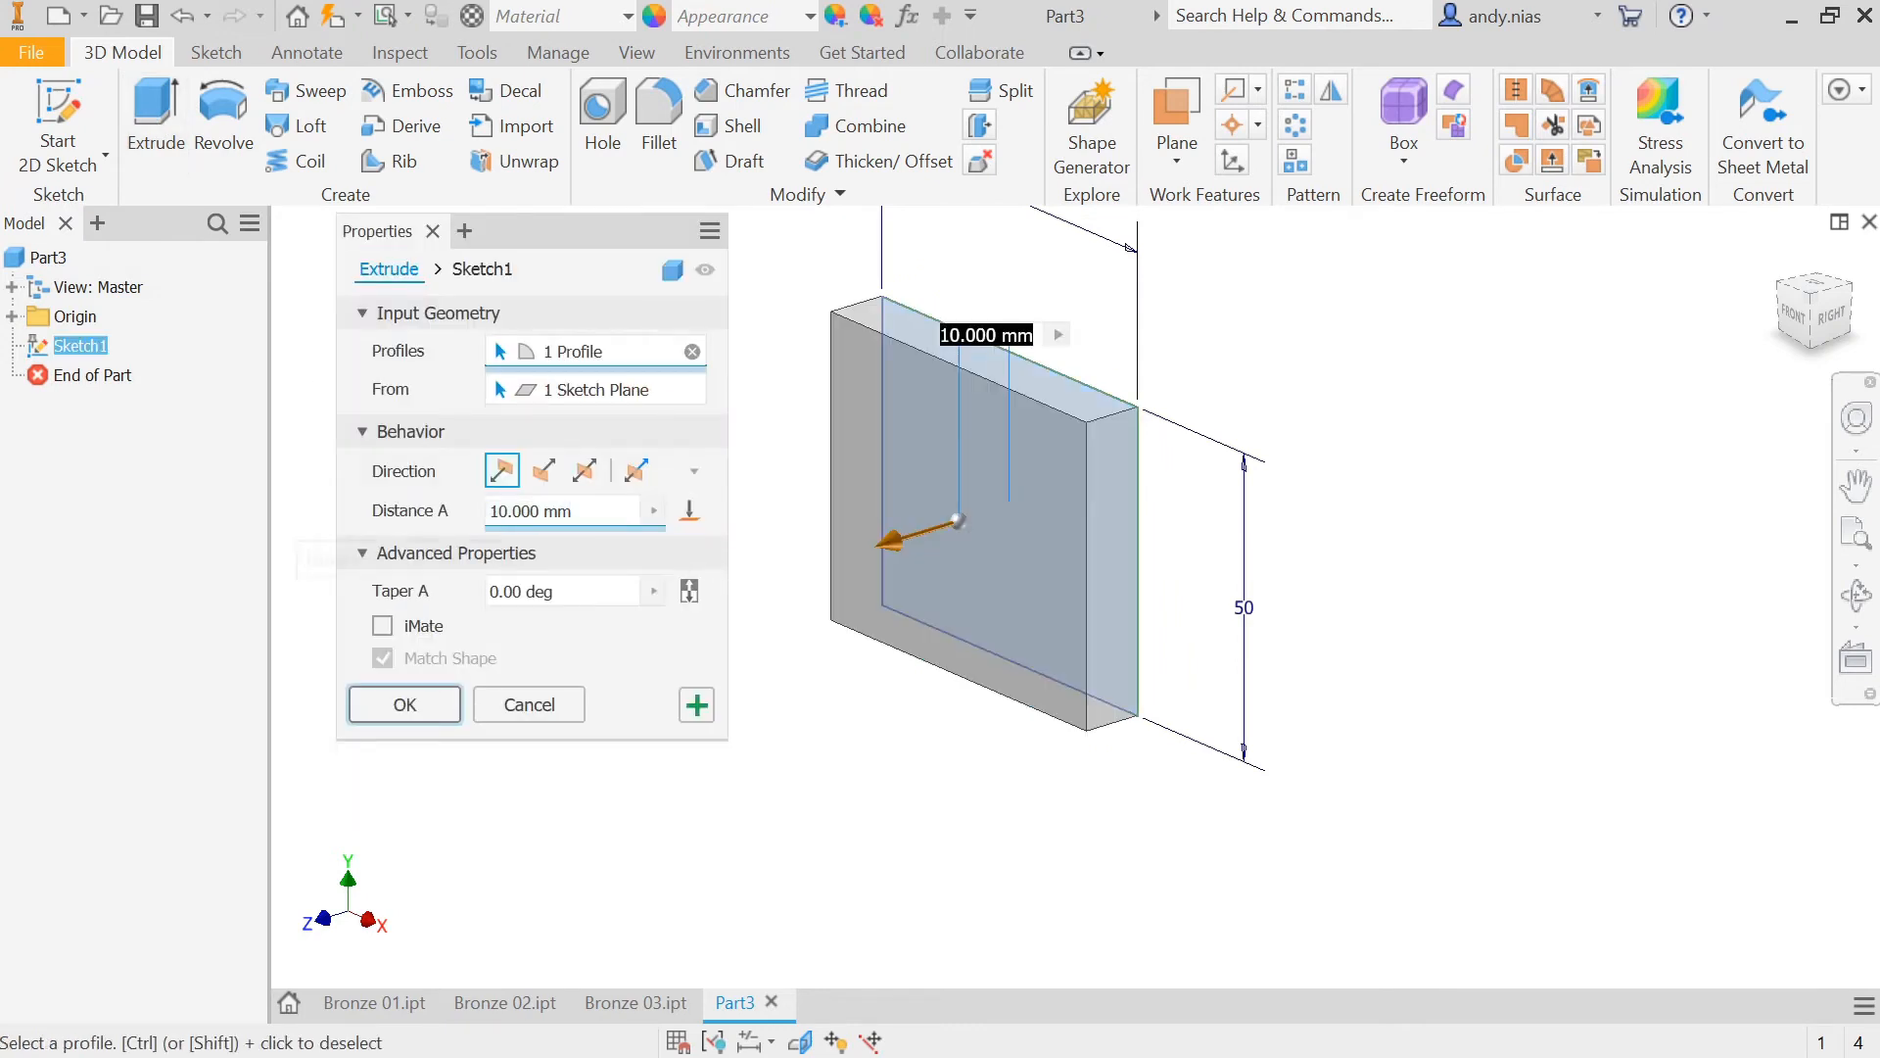
type("20")
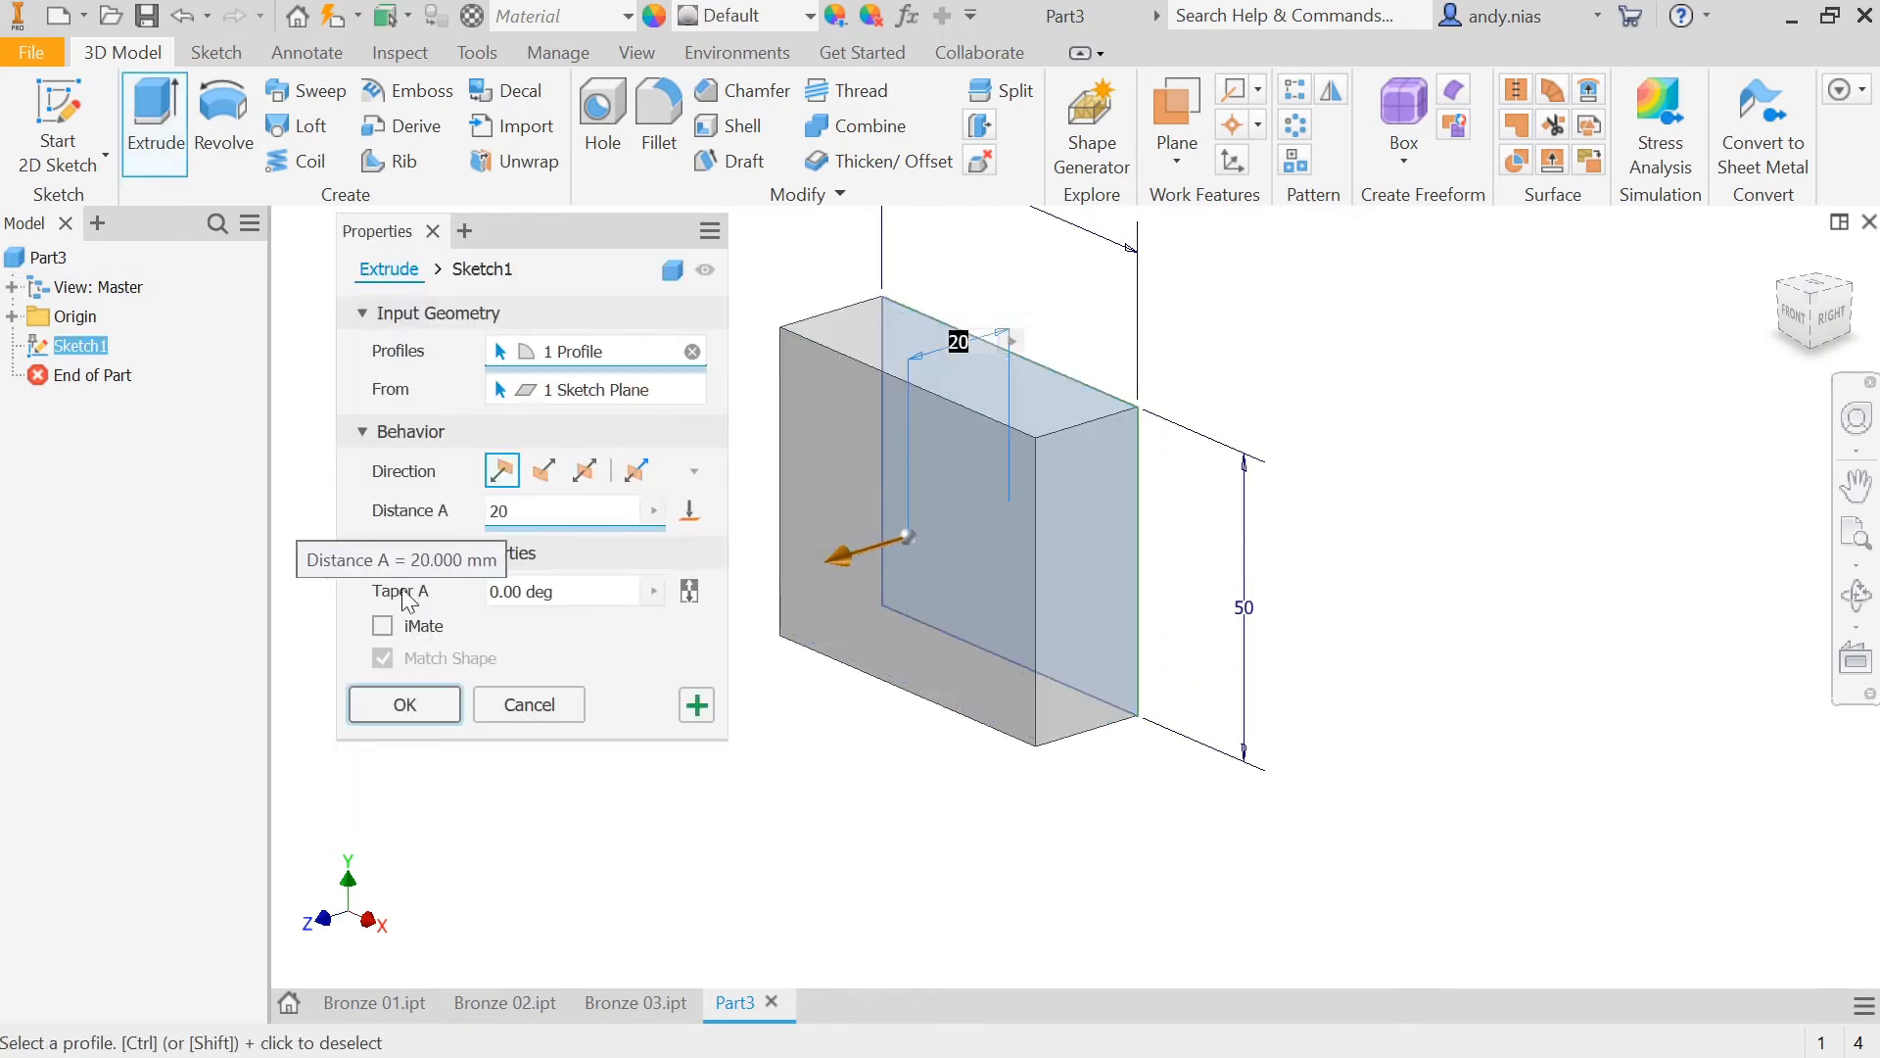
left_click(387, 705)
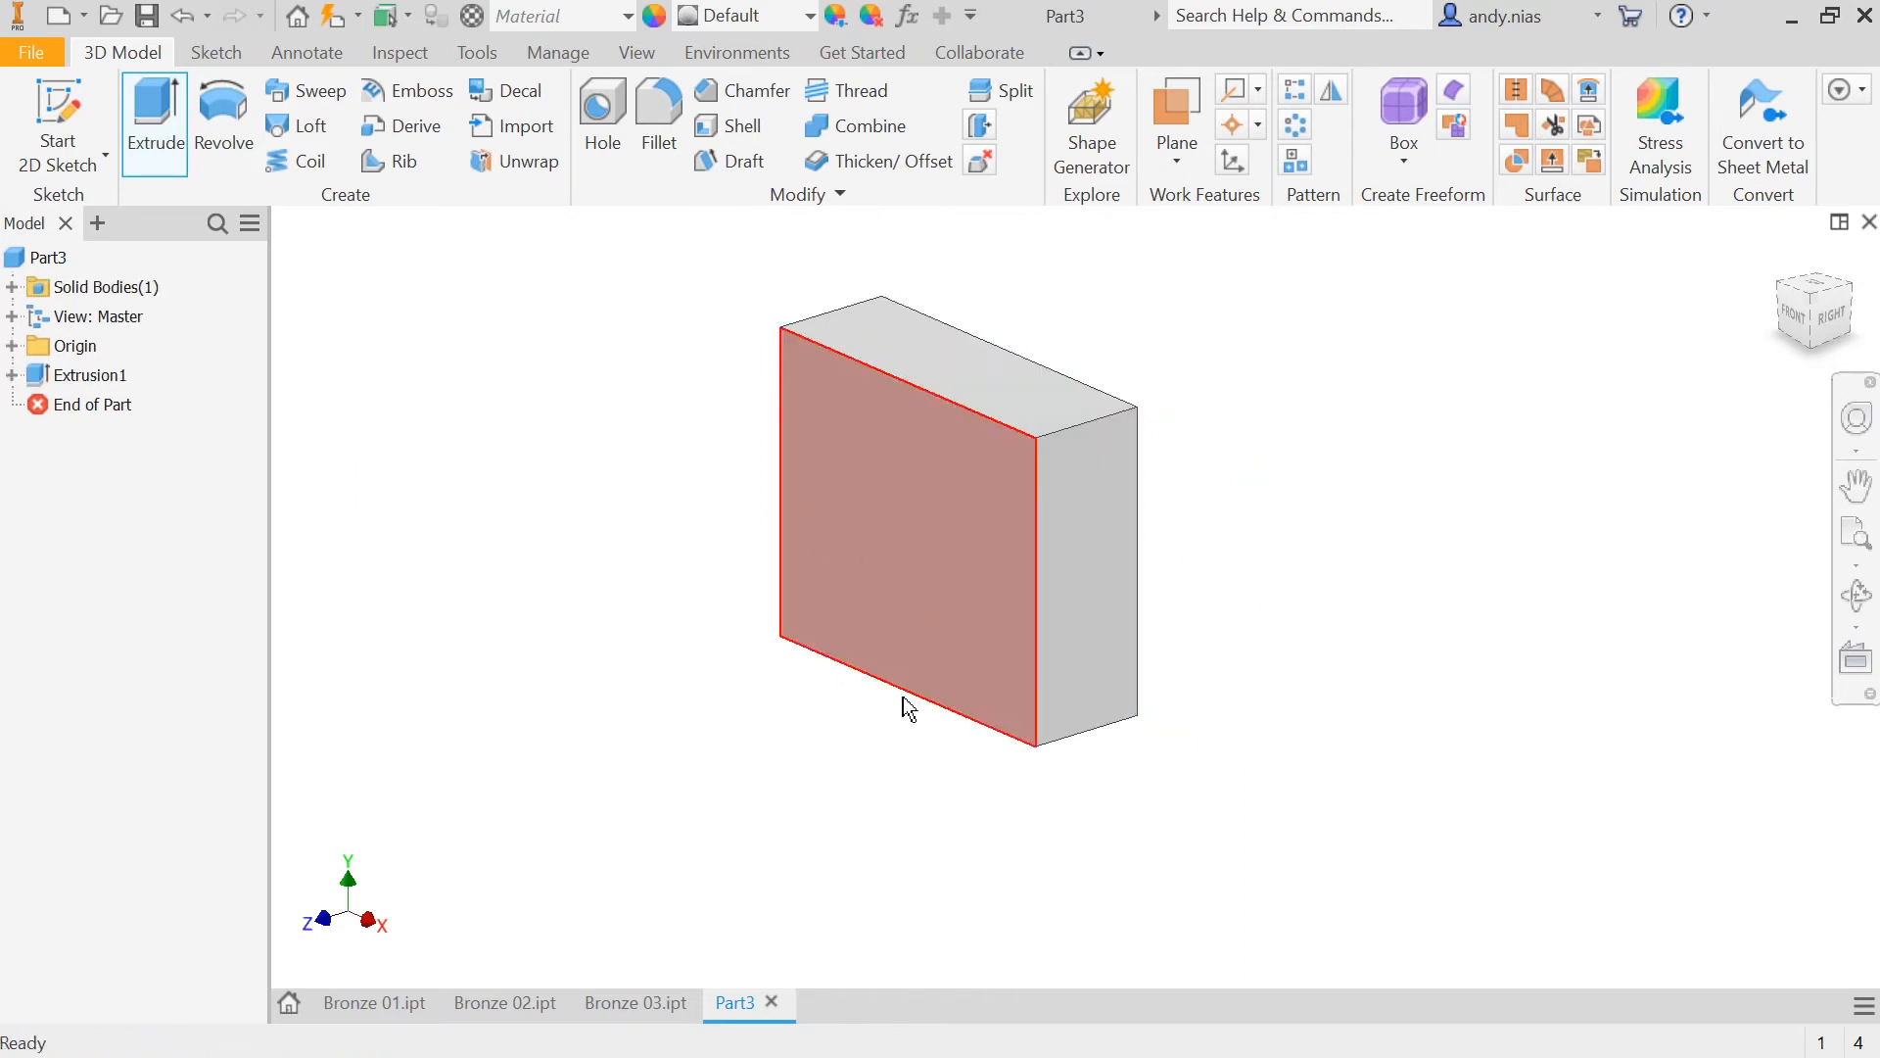
Step: Check the small block's placement in the Bronze 03 model and start a sketch on the new part's large front face
left_click(642, 1003)
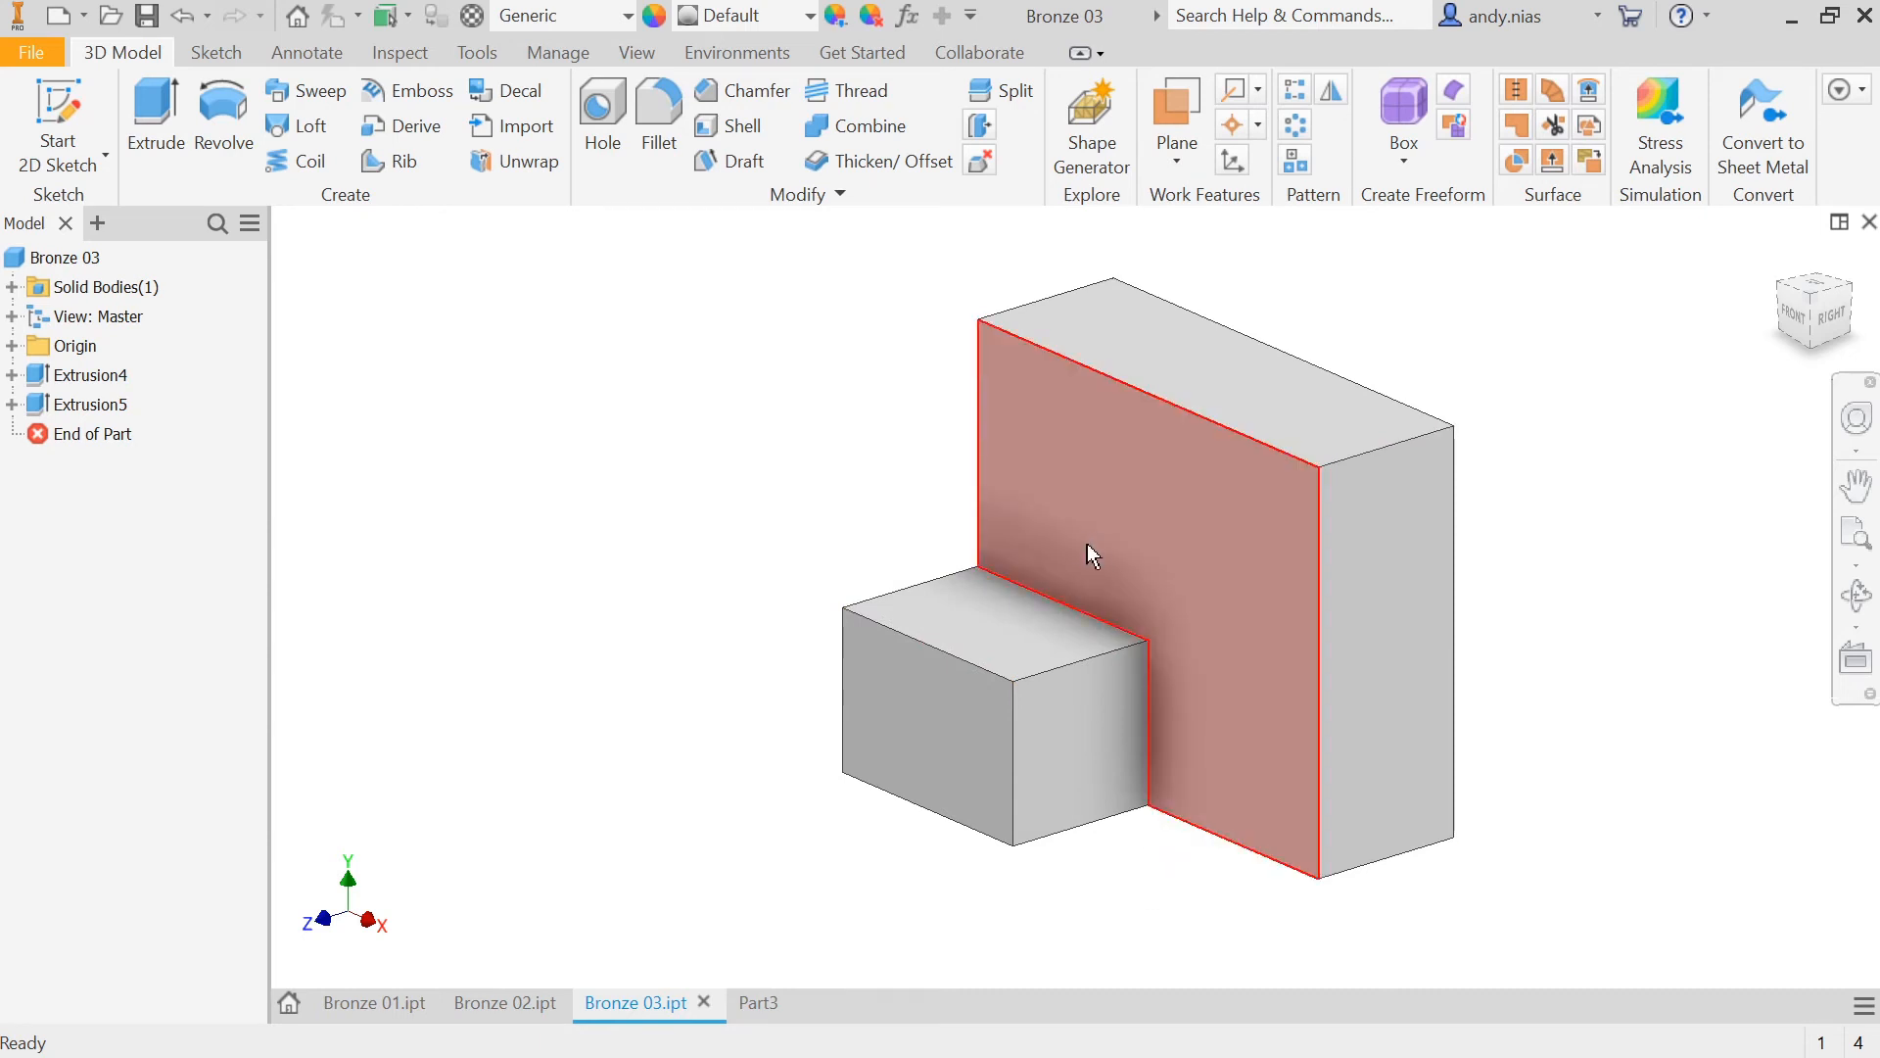
middle_click_drag(1129, 600, 1120, 642, "shift")
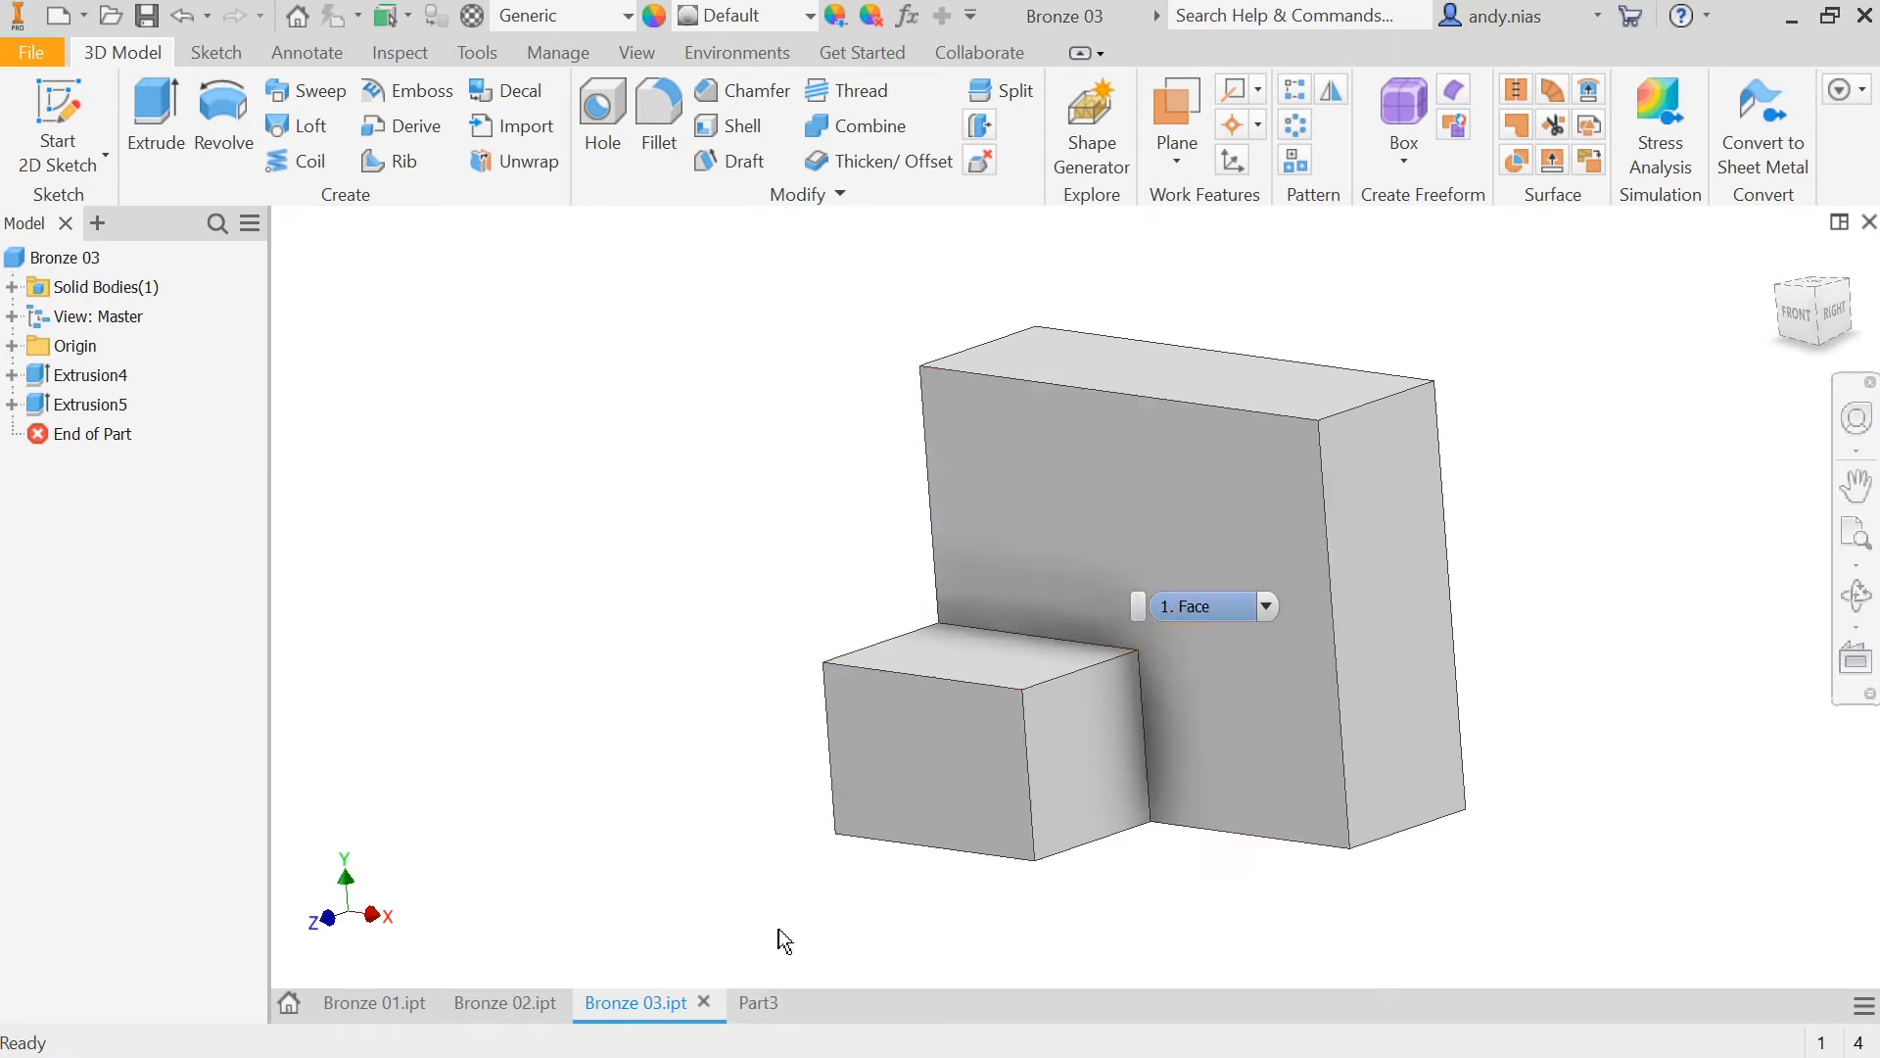
left_click(760, 1004)
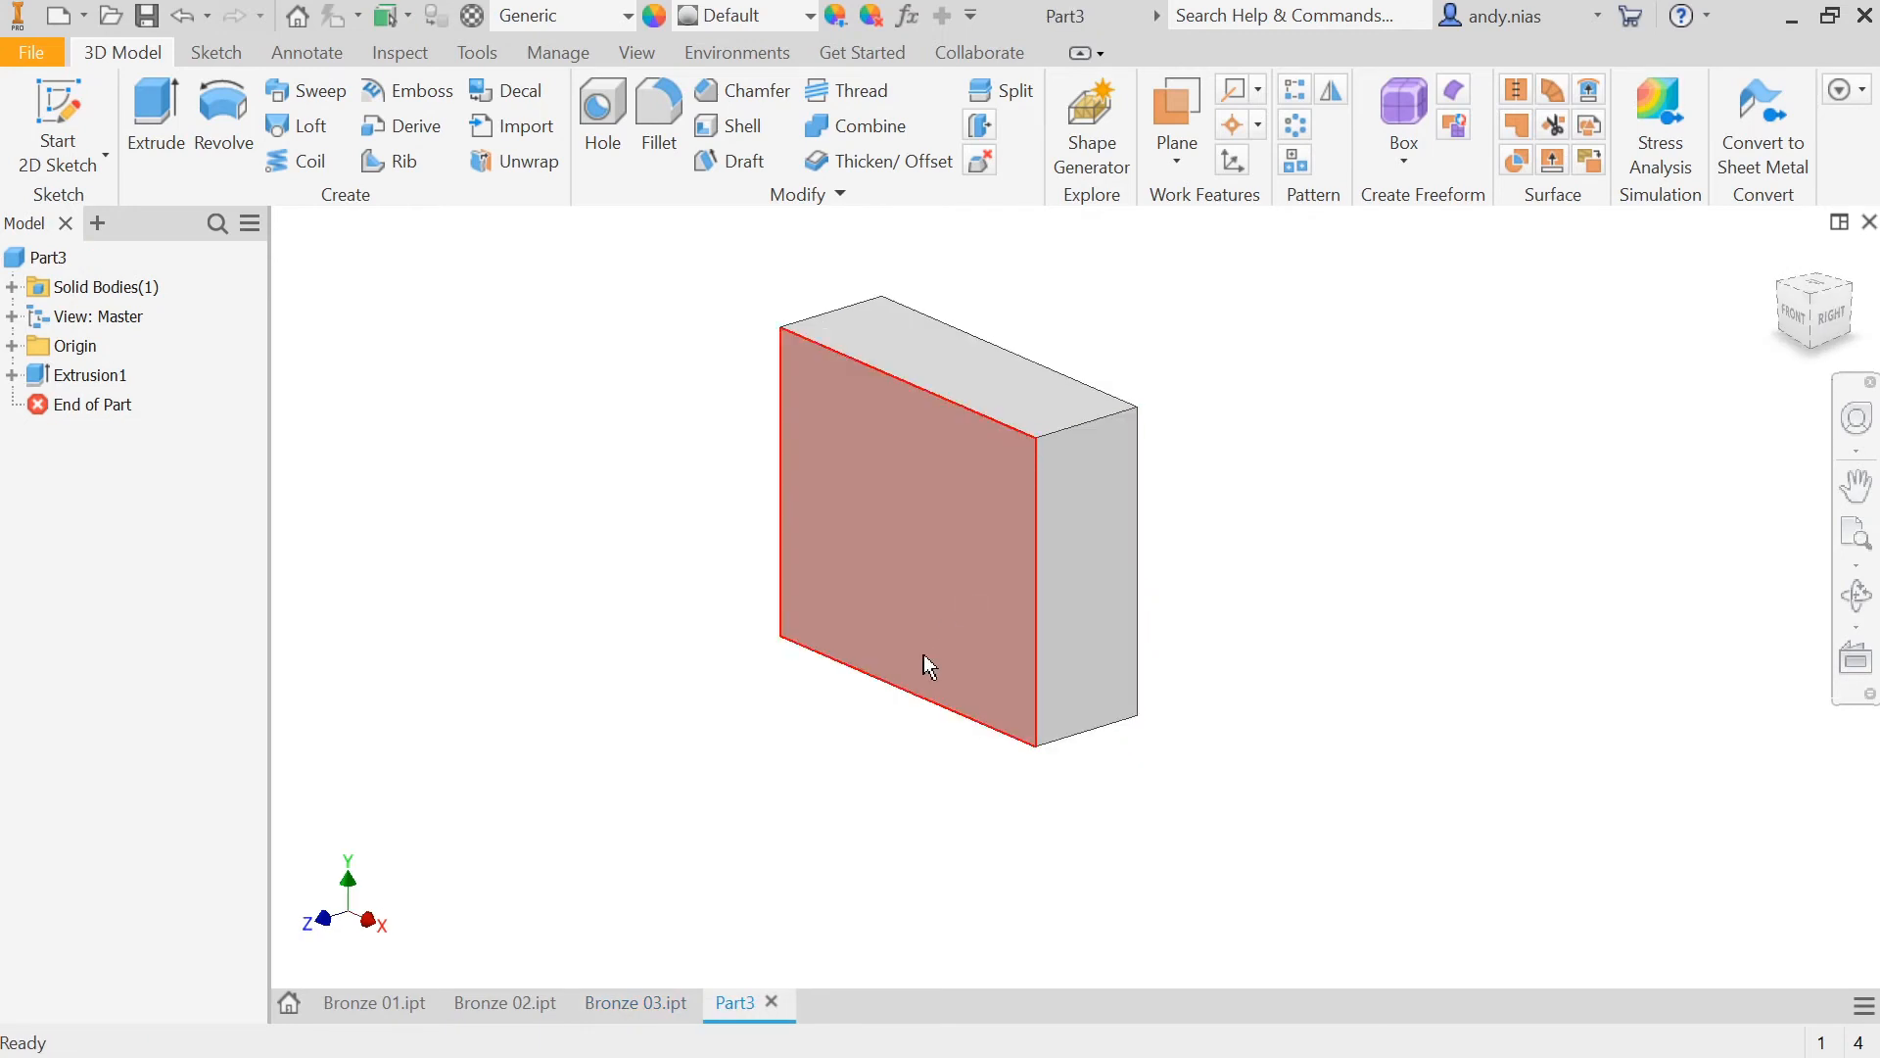
middle_click_drag(929, 666, 1058, 735)
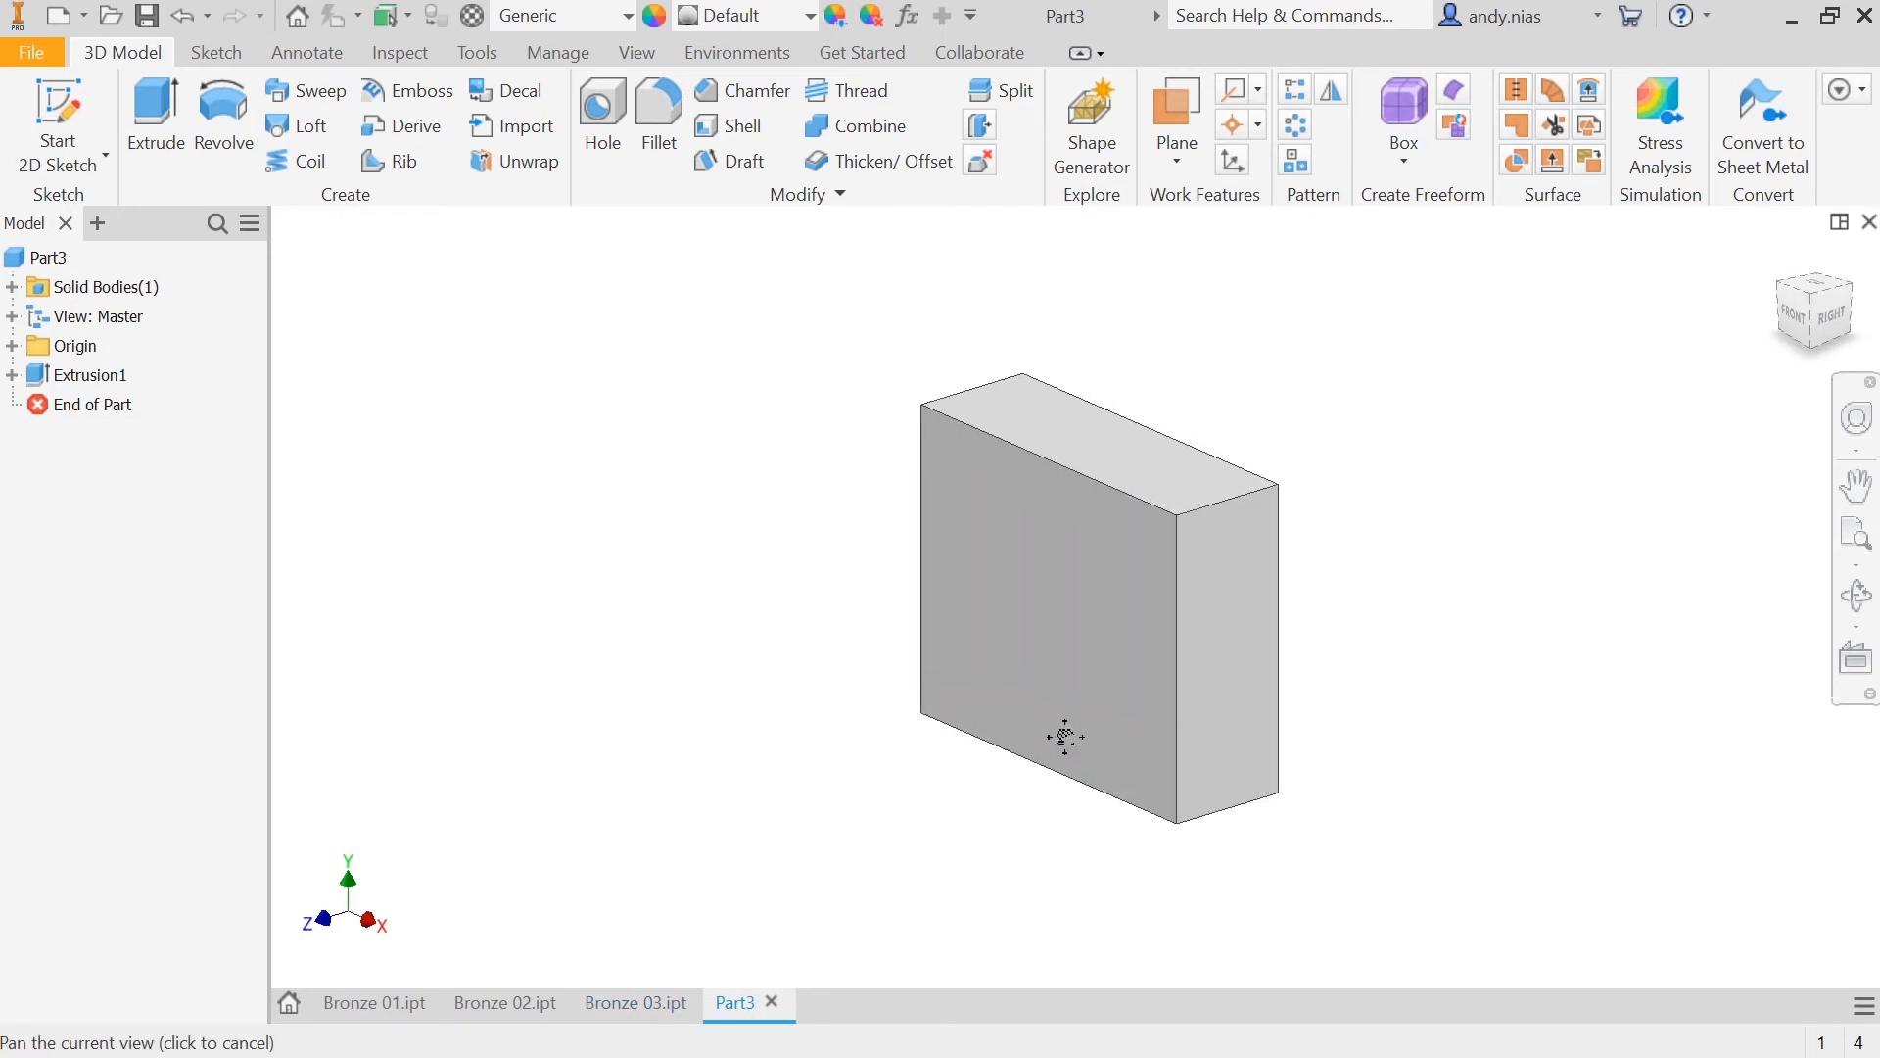
left_click(58, 119)
left_click(987, 617)
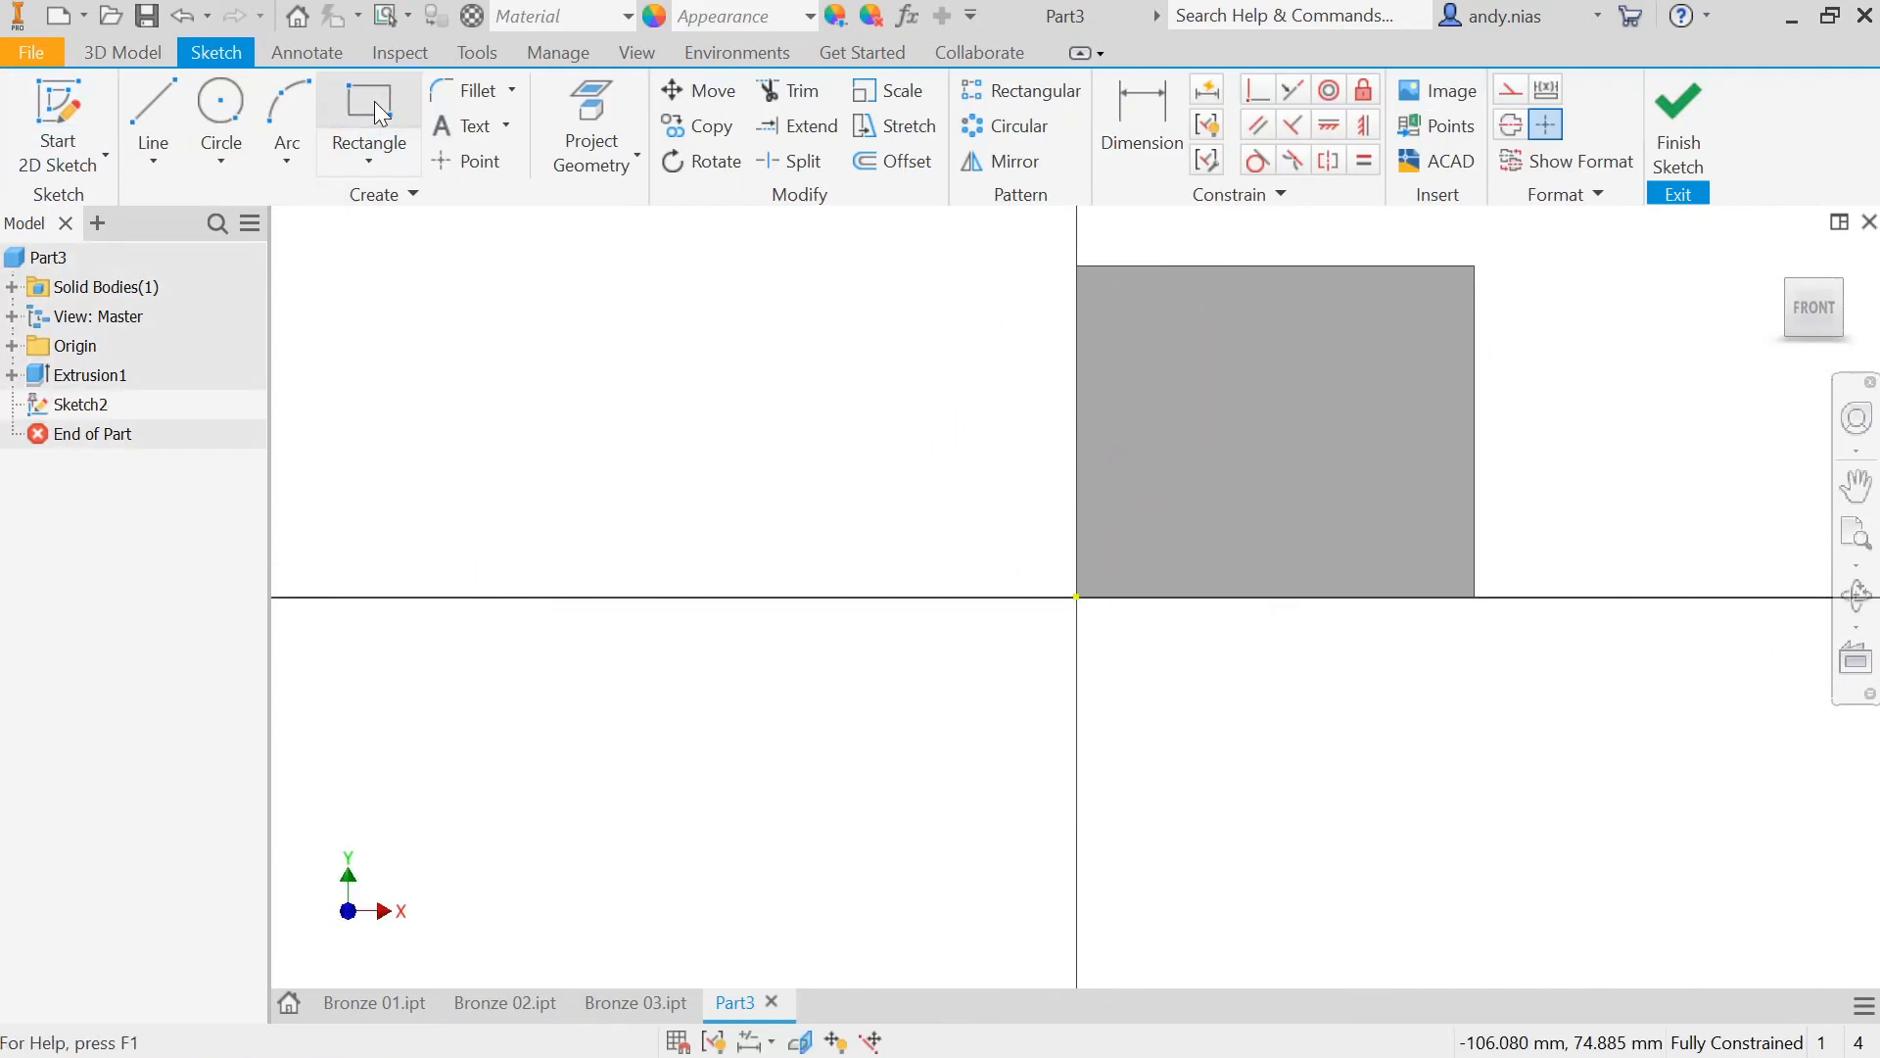
Step: Draw a 30 mm wide, 20 mm high rectangle from the origin at the front face's lower-left corner
left_click(372, 102)
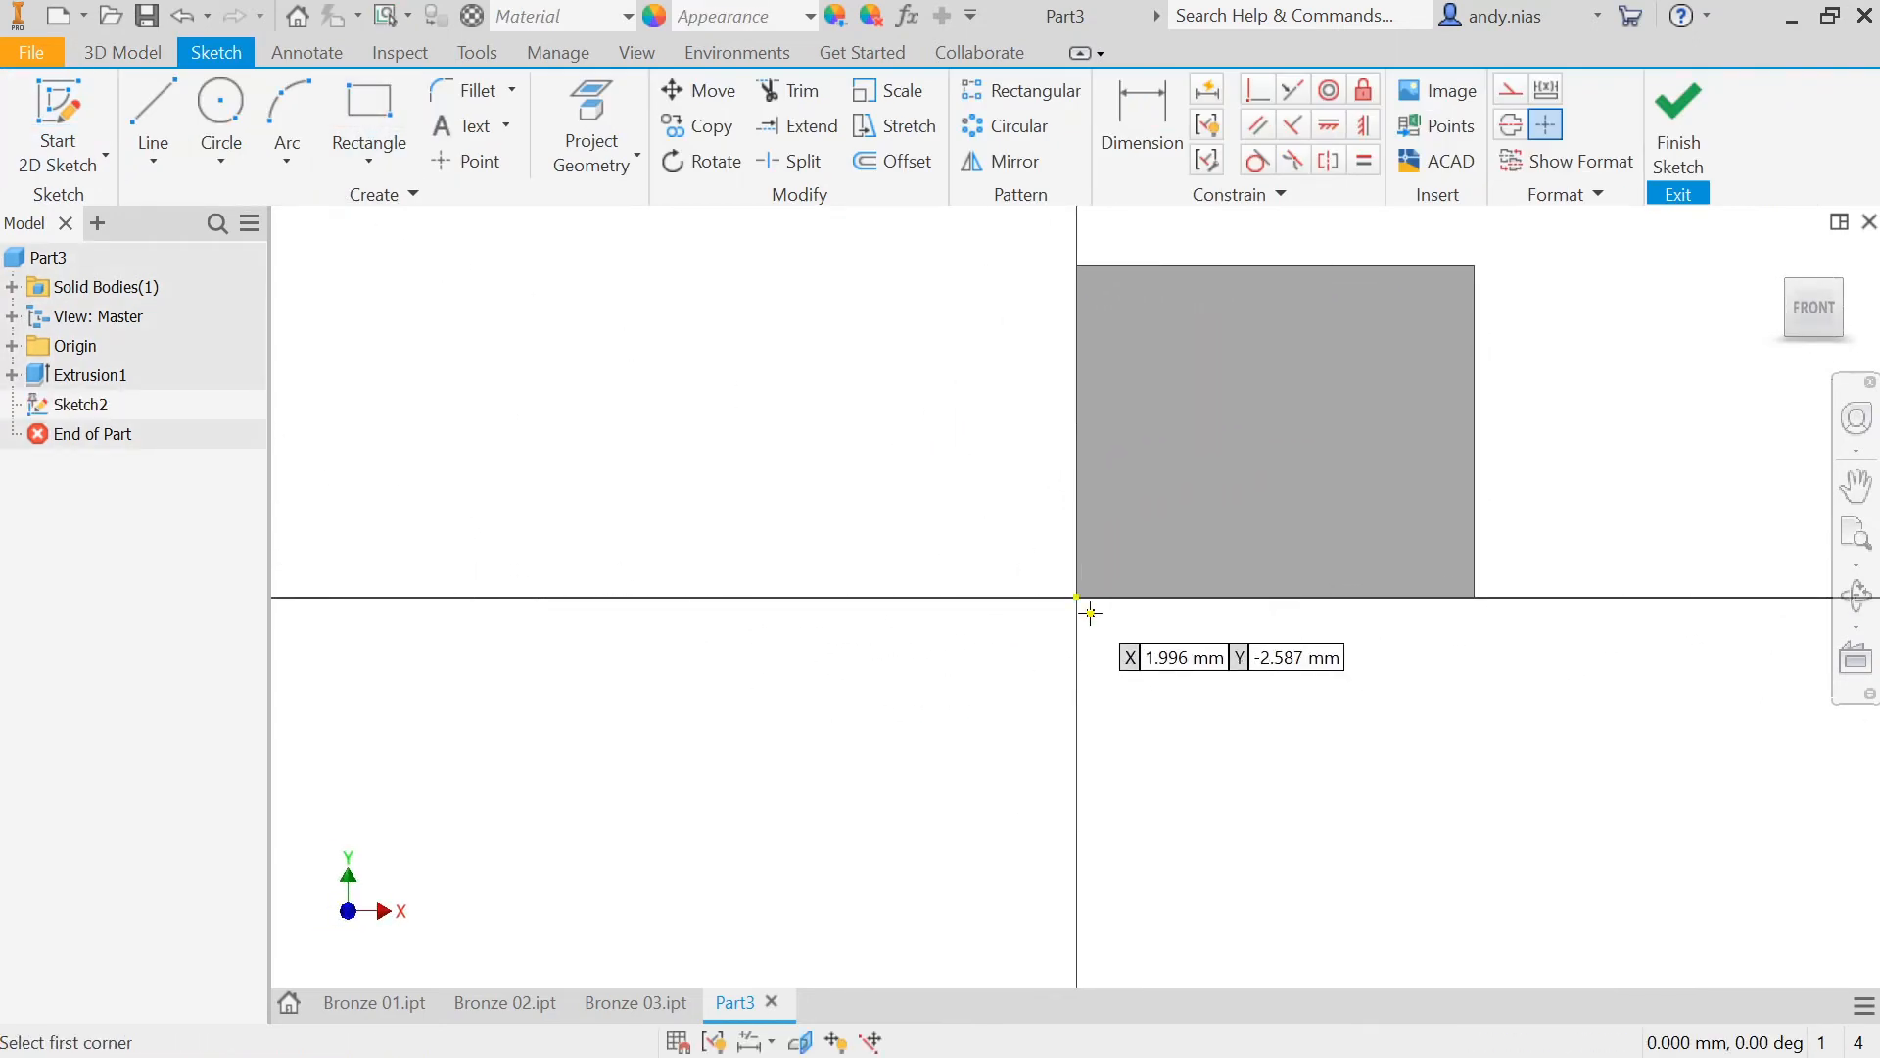
scroll(1084, 613, "up", 3)
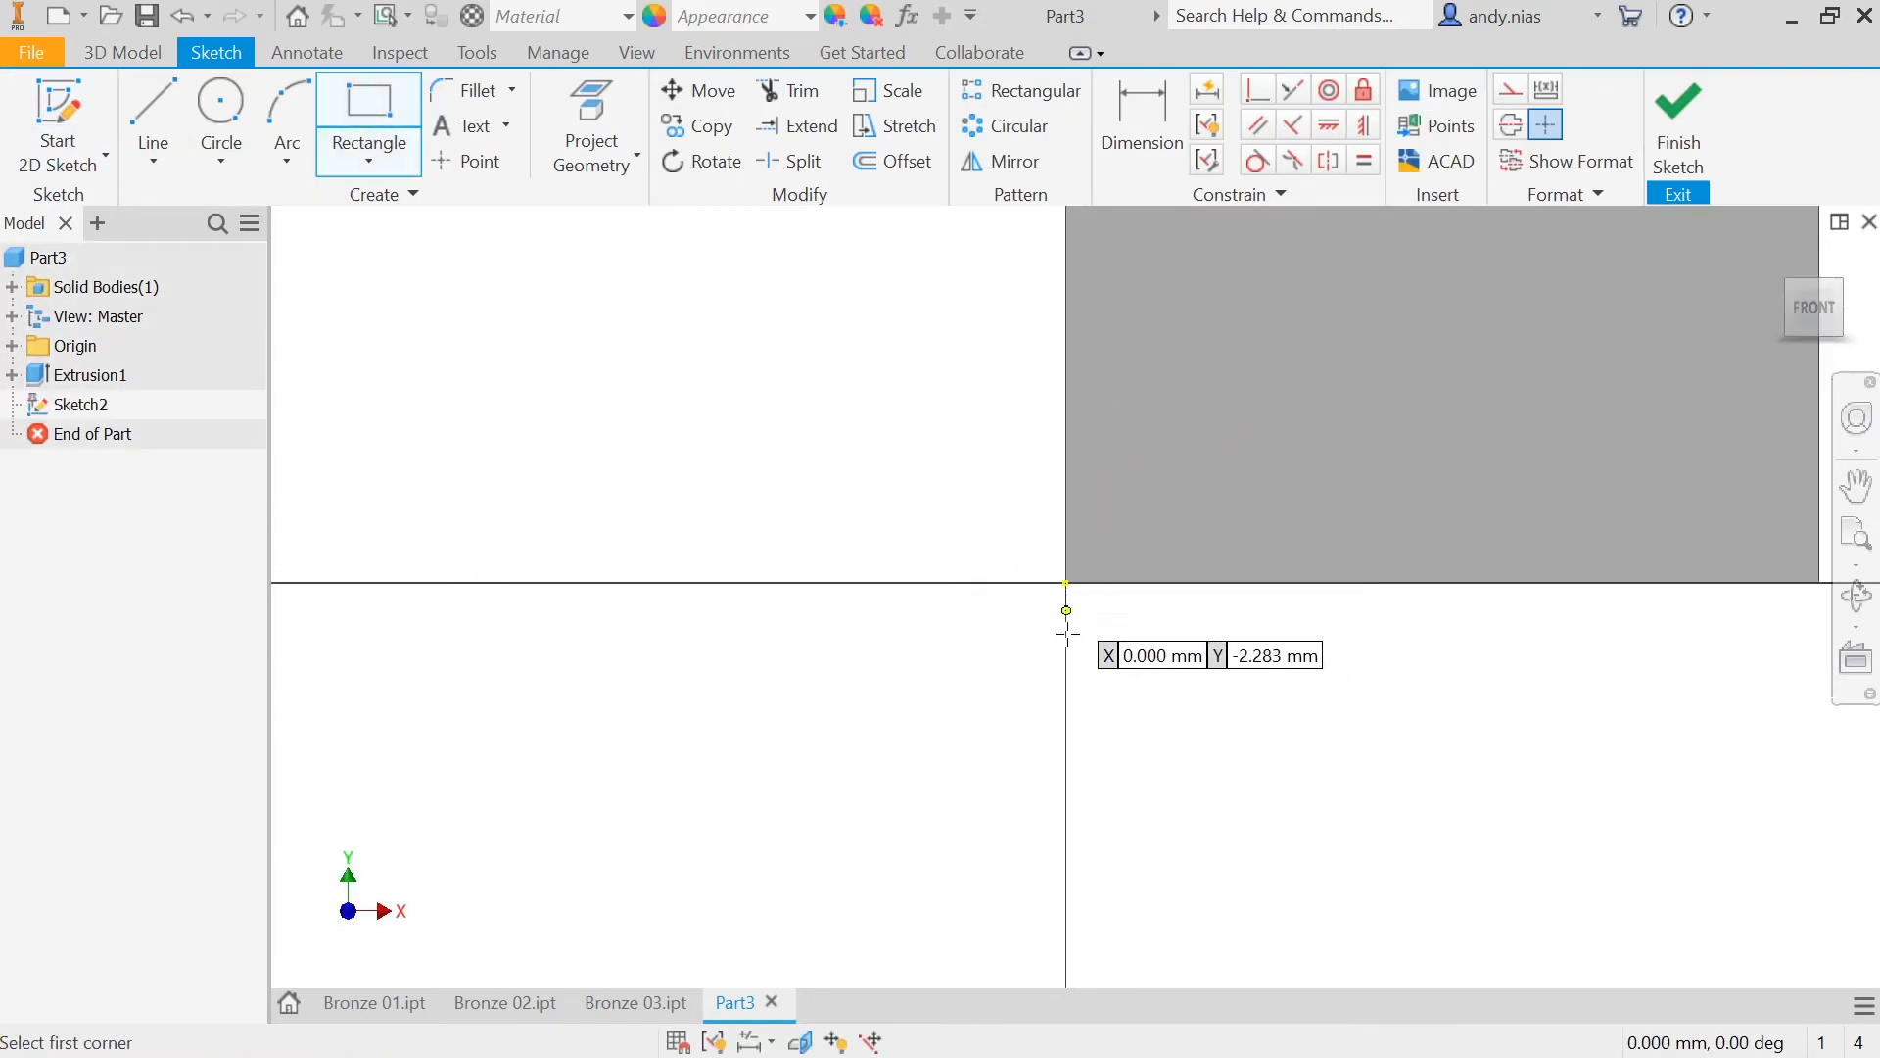
left_click(1065, 584)
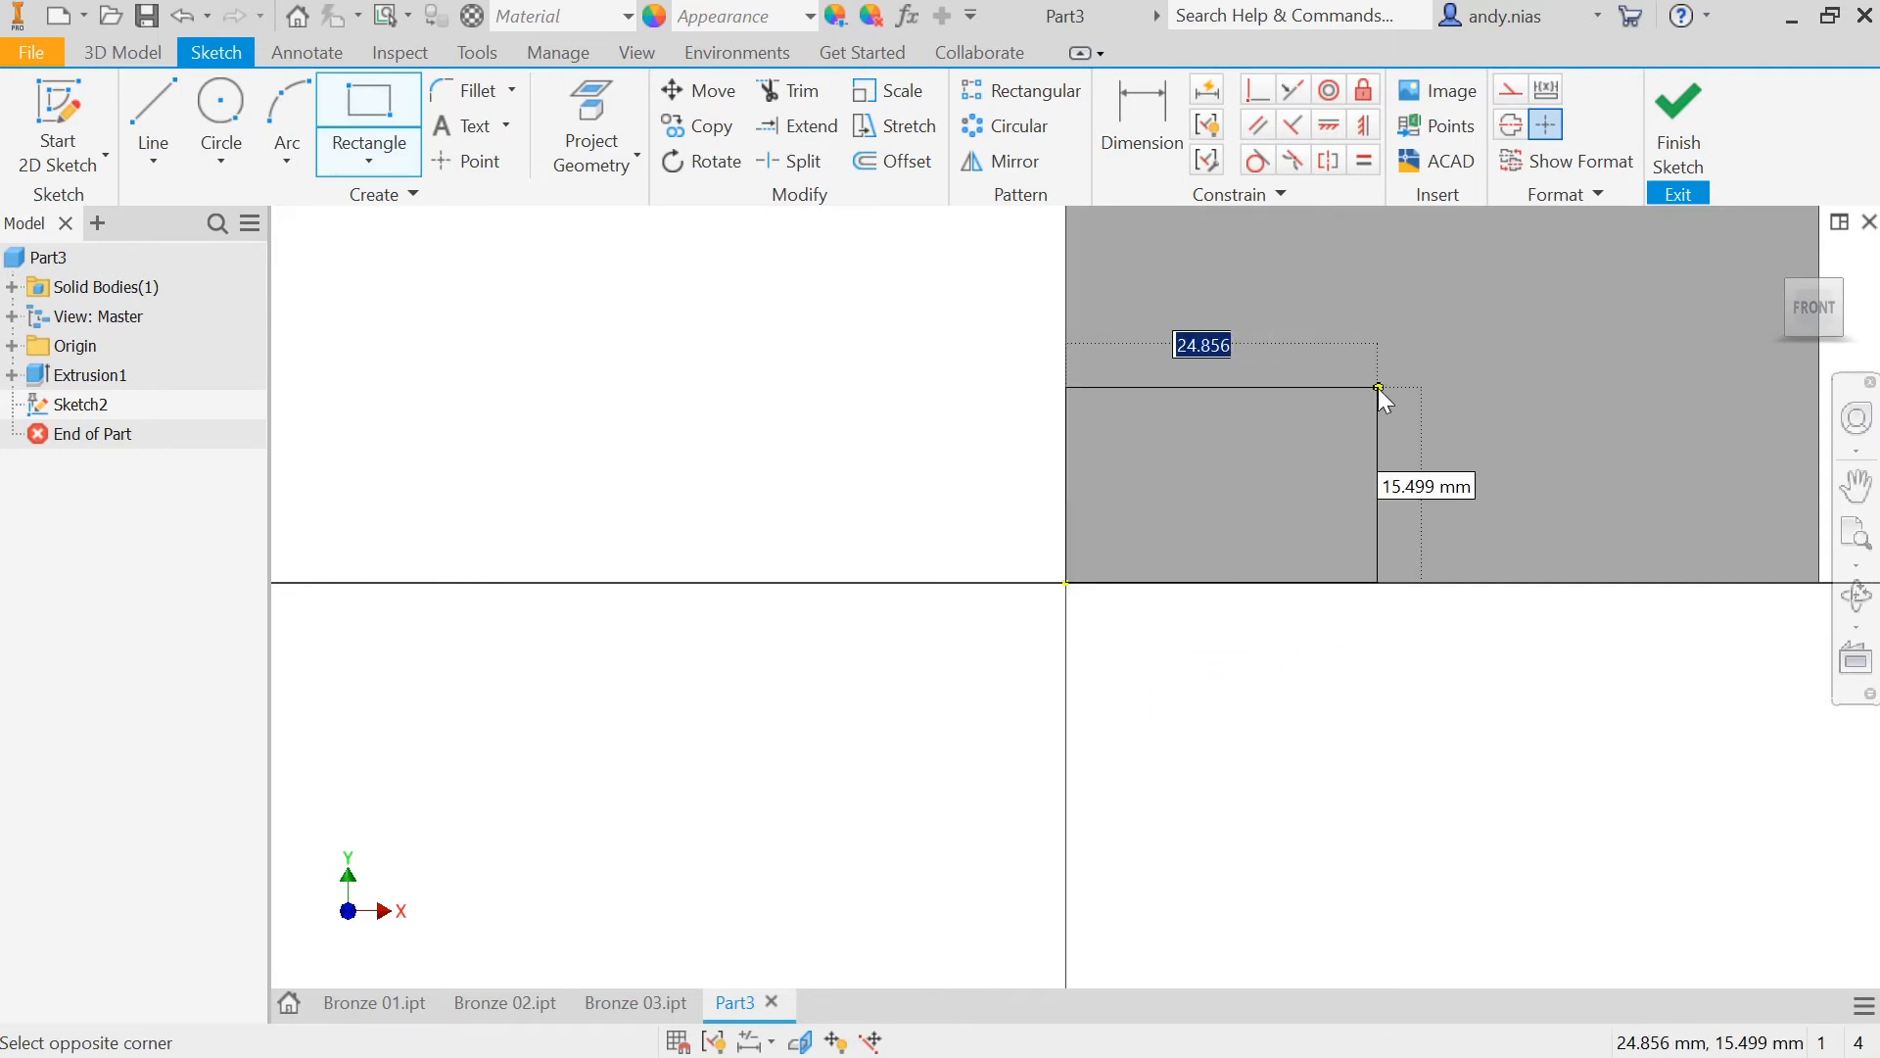
type("30")
key("Tab")
type("2")
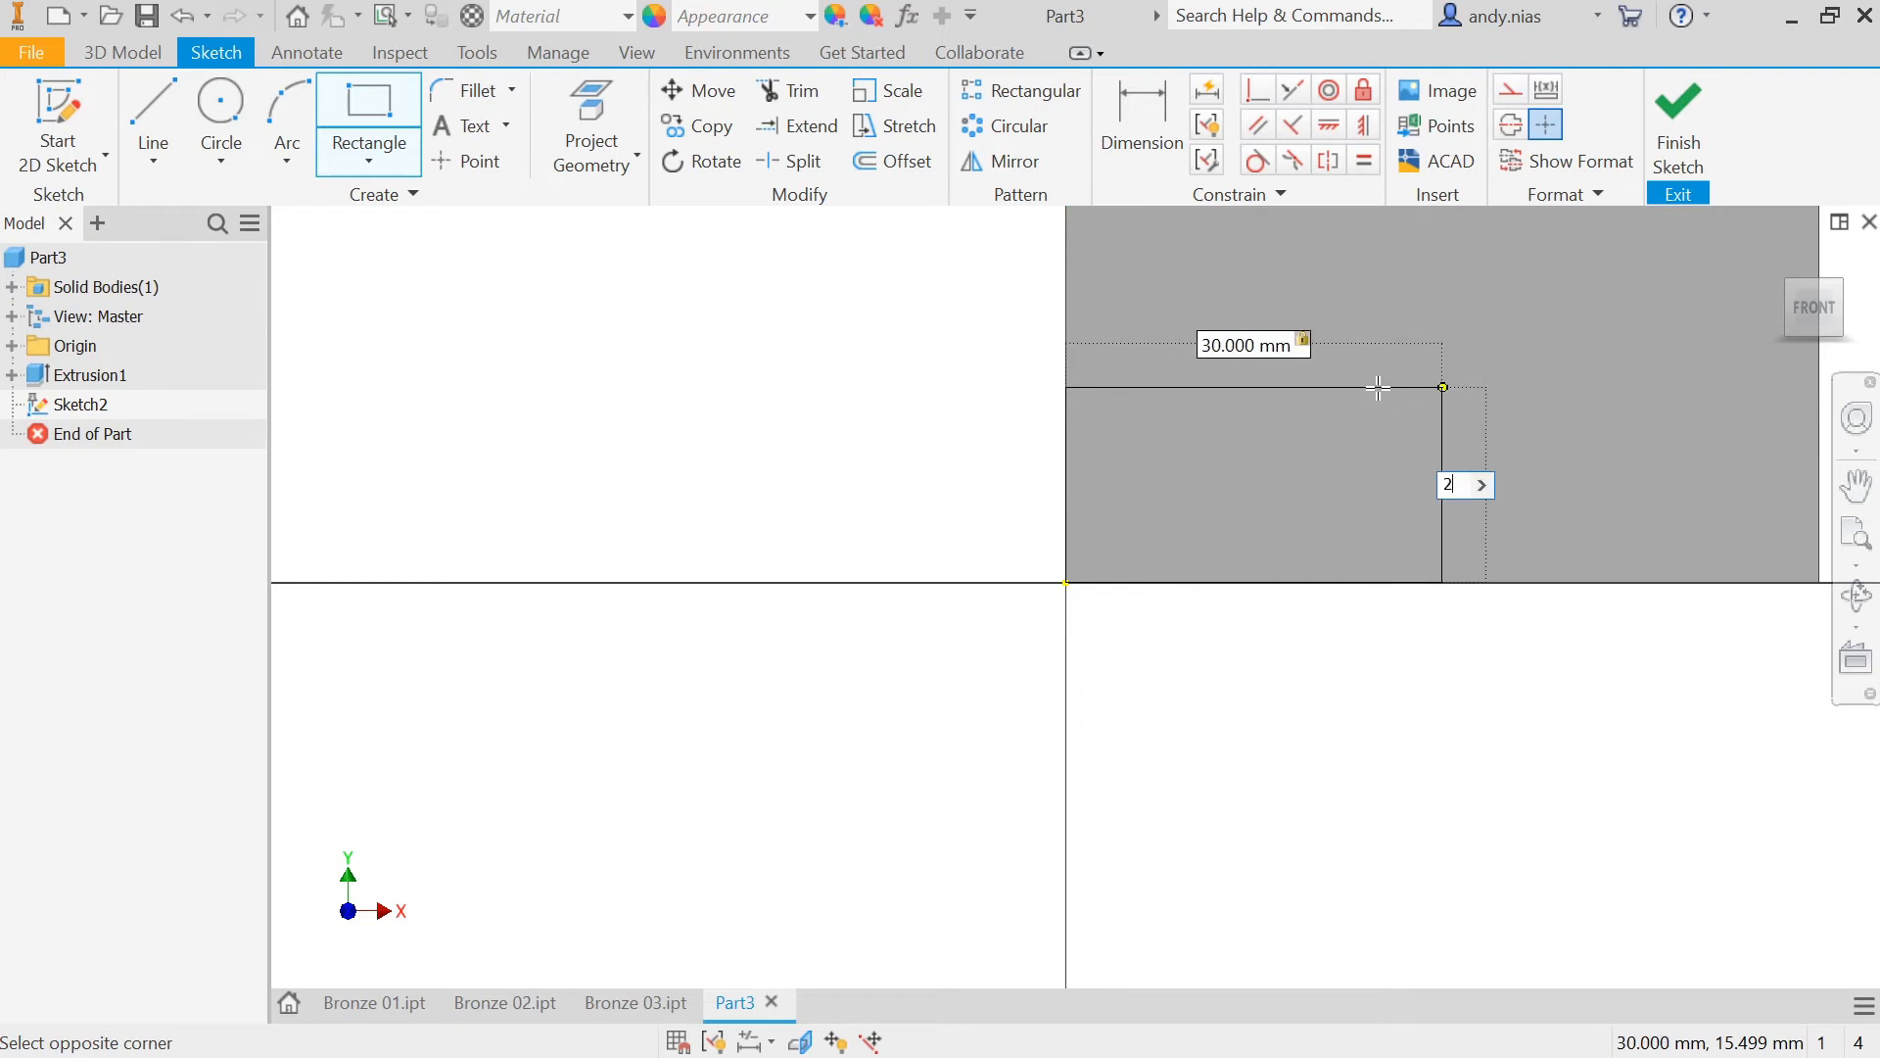
key("Return")
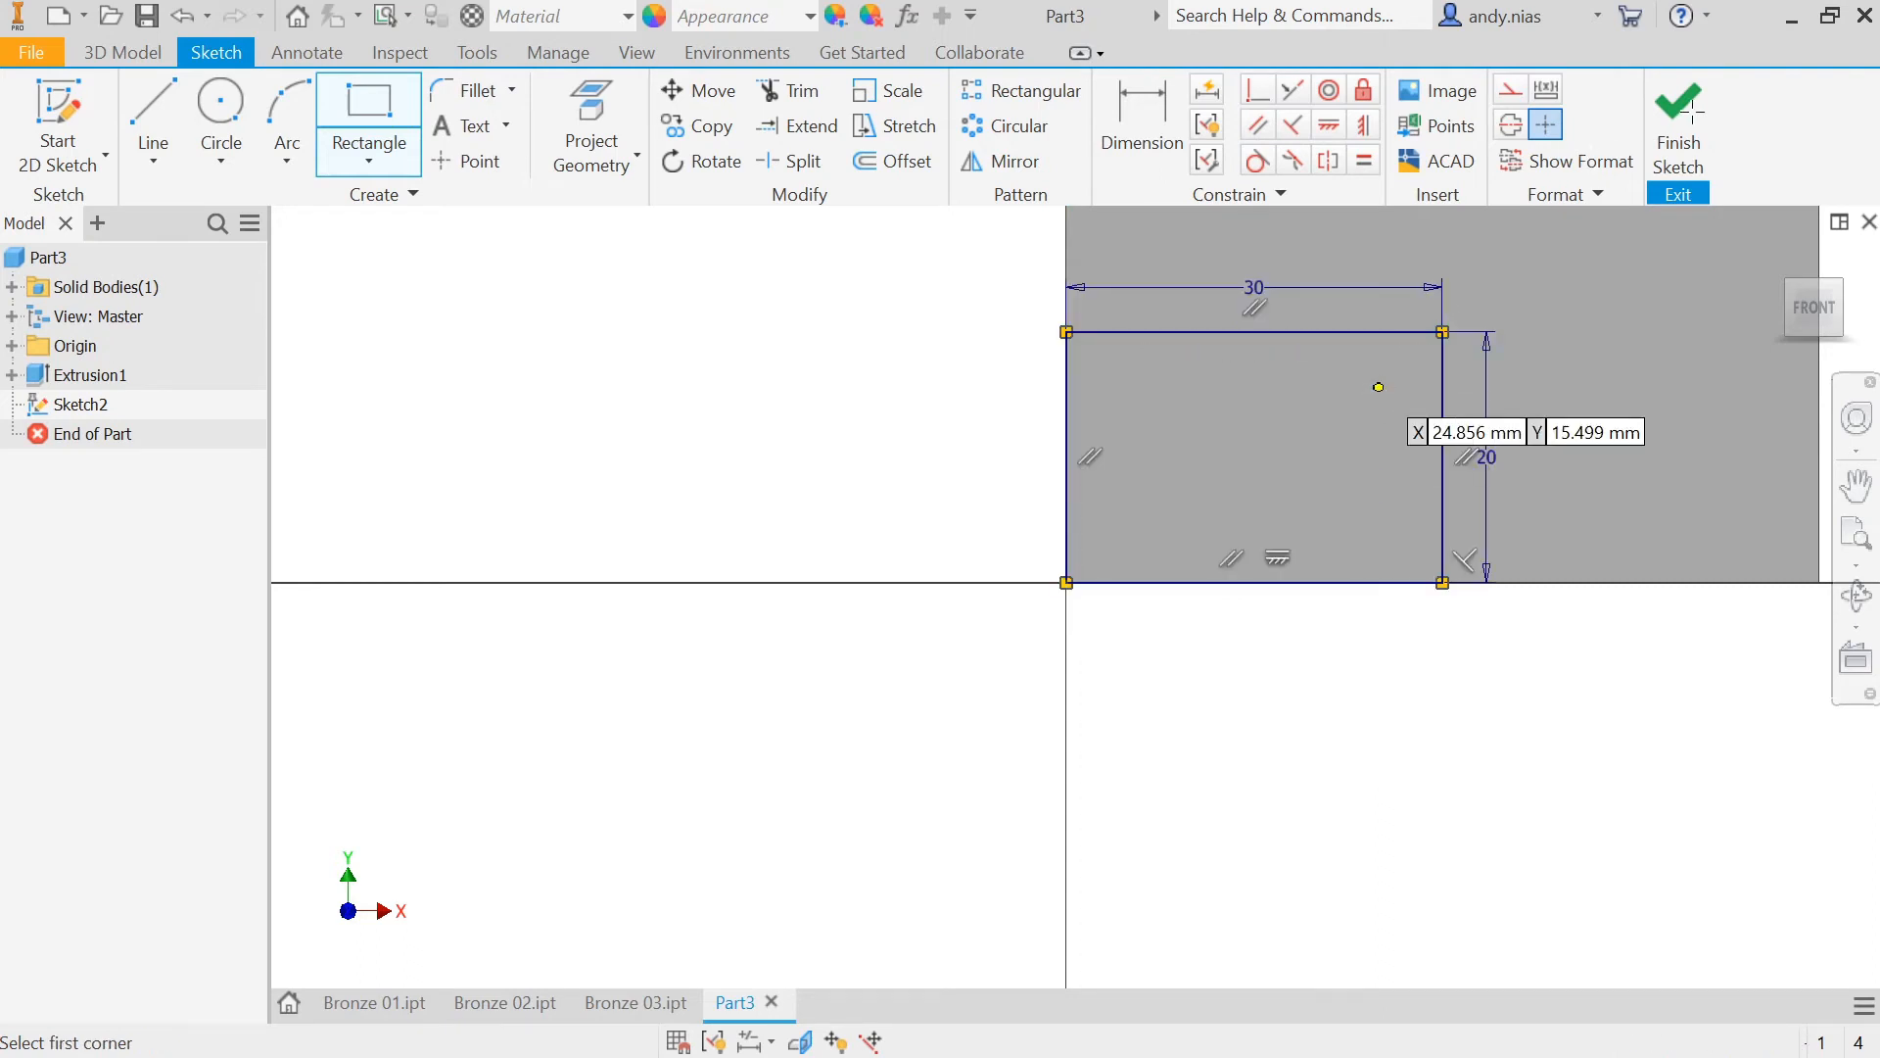
scroll(1341, 626, "up", 2)
mouse_move(1450, 558)
middle_mouse_down()
mouse_move(997, 853)
mouse_move(983, 832)
middle_mouse_up()
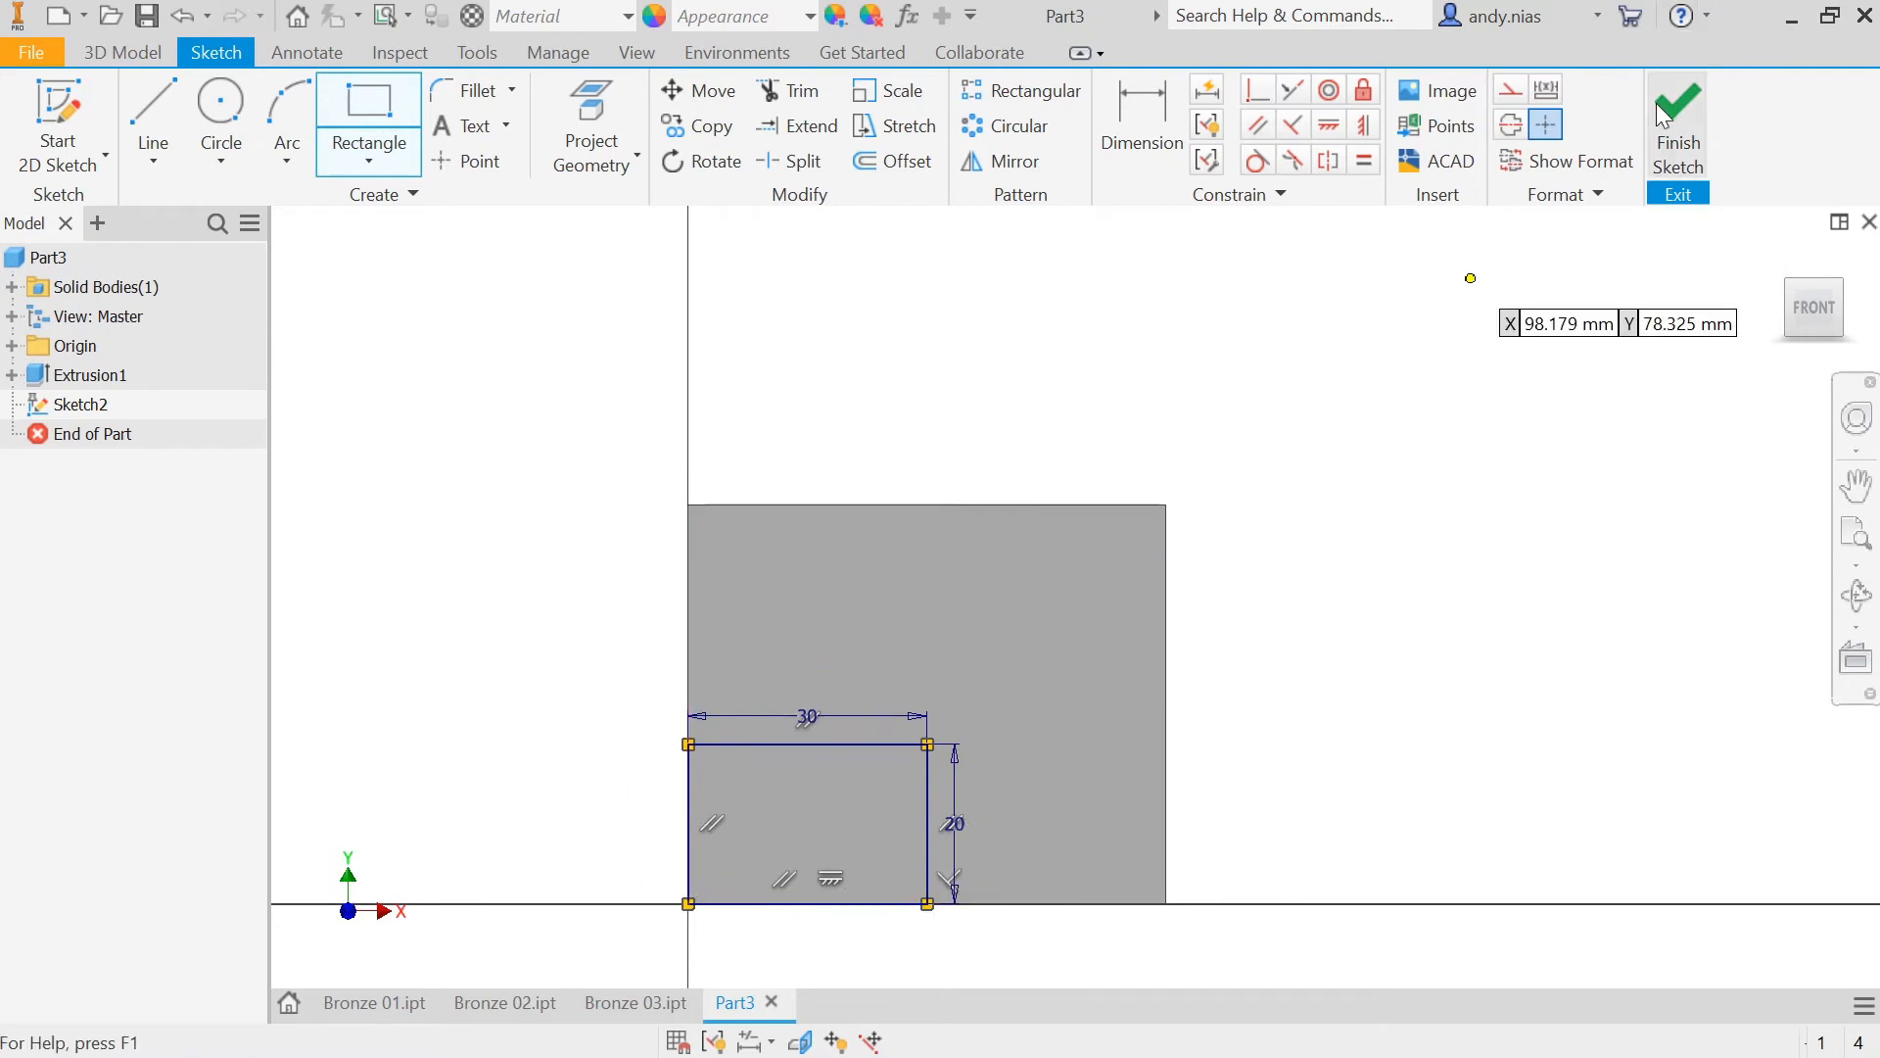
Step: Finish the sketch and extrude the small rectangle 20 mm outward from the slab, joined to it
left_click(1675, 132)
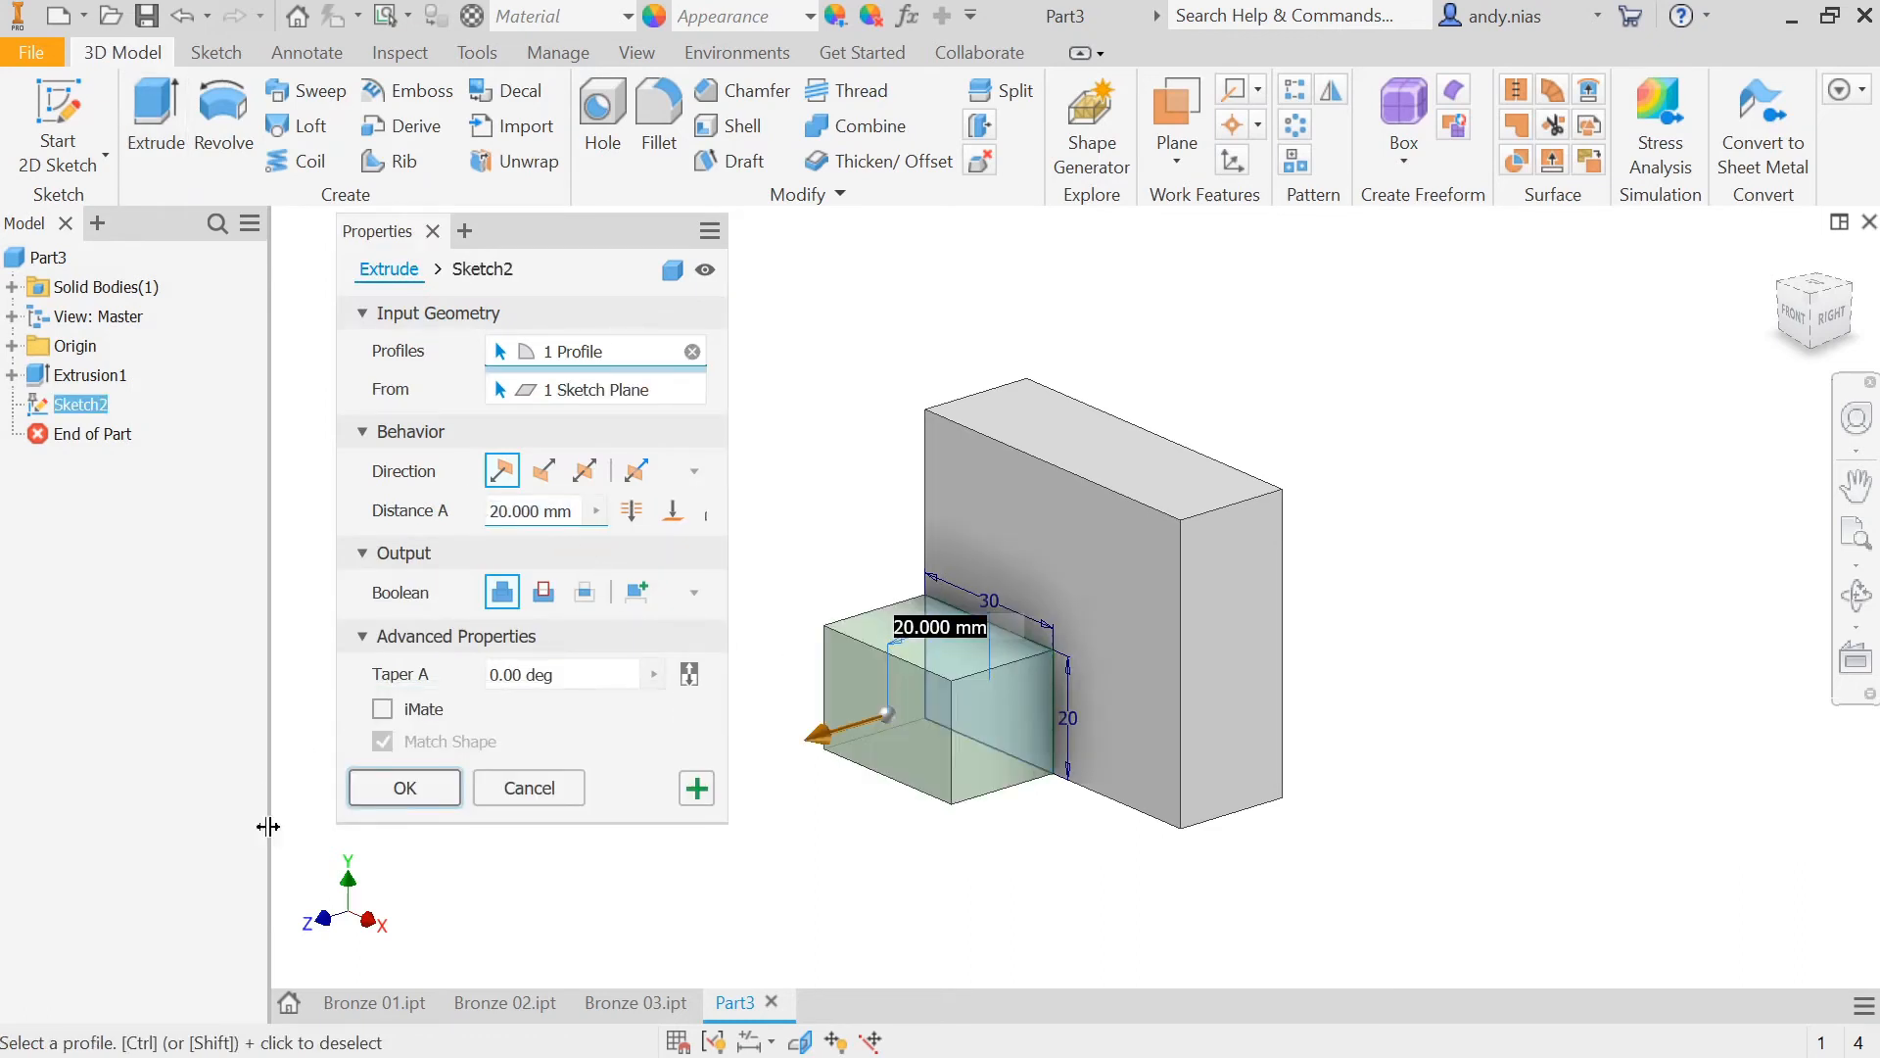
left_click(404, 787)
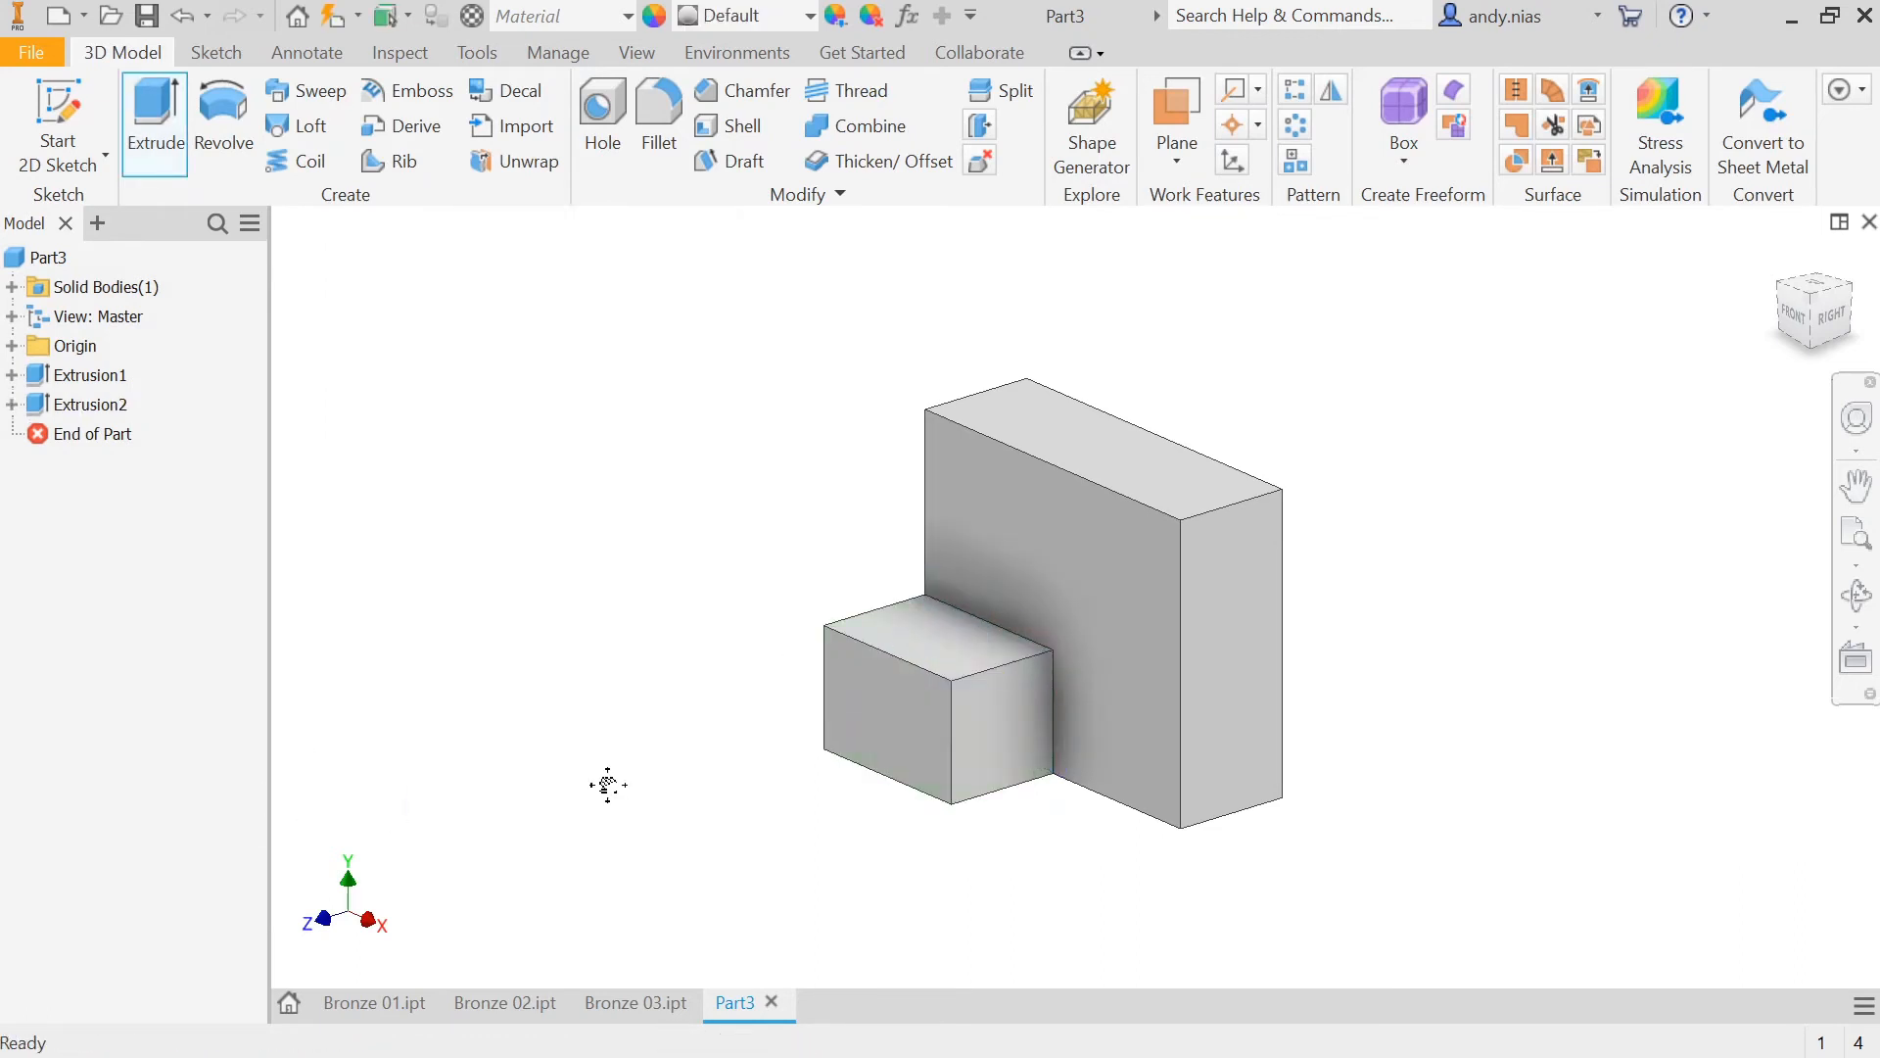
scroll(622, 759, "down", 2)
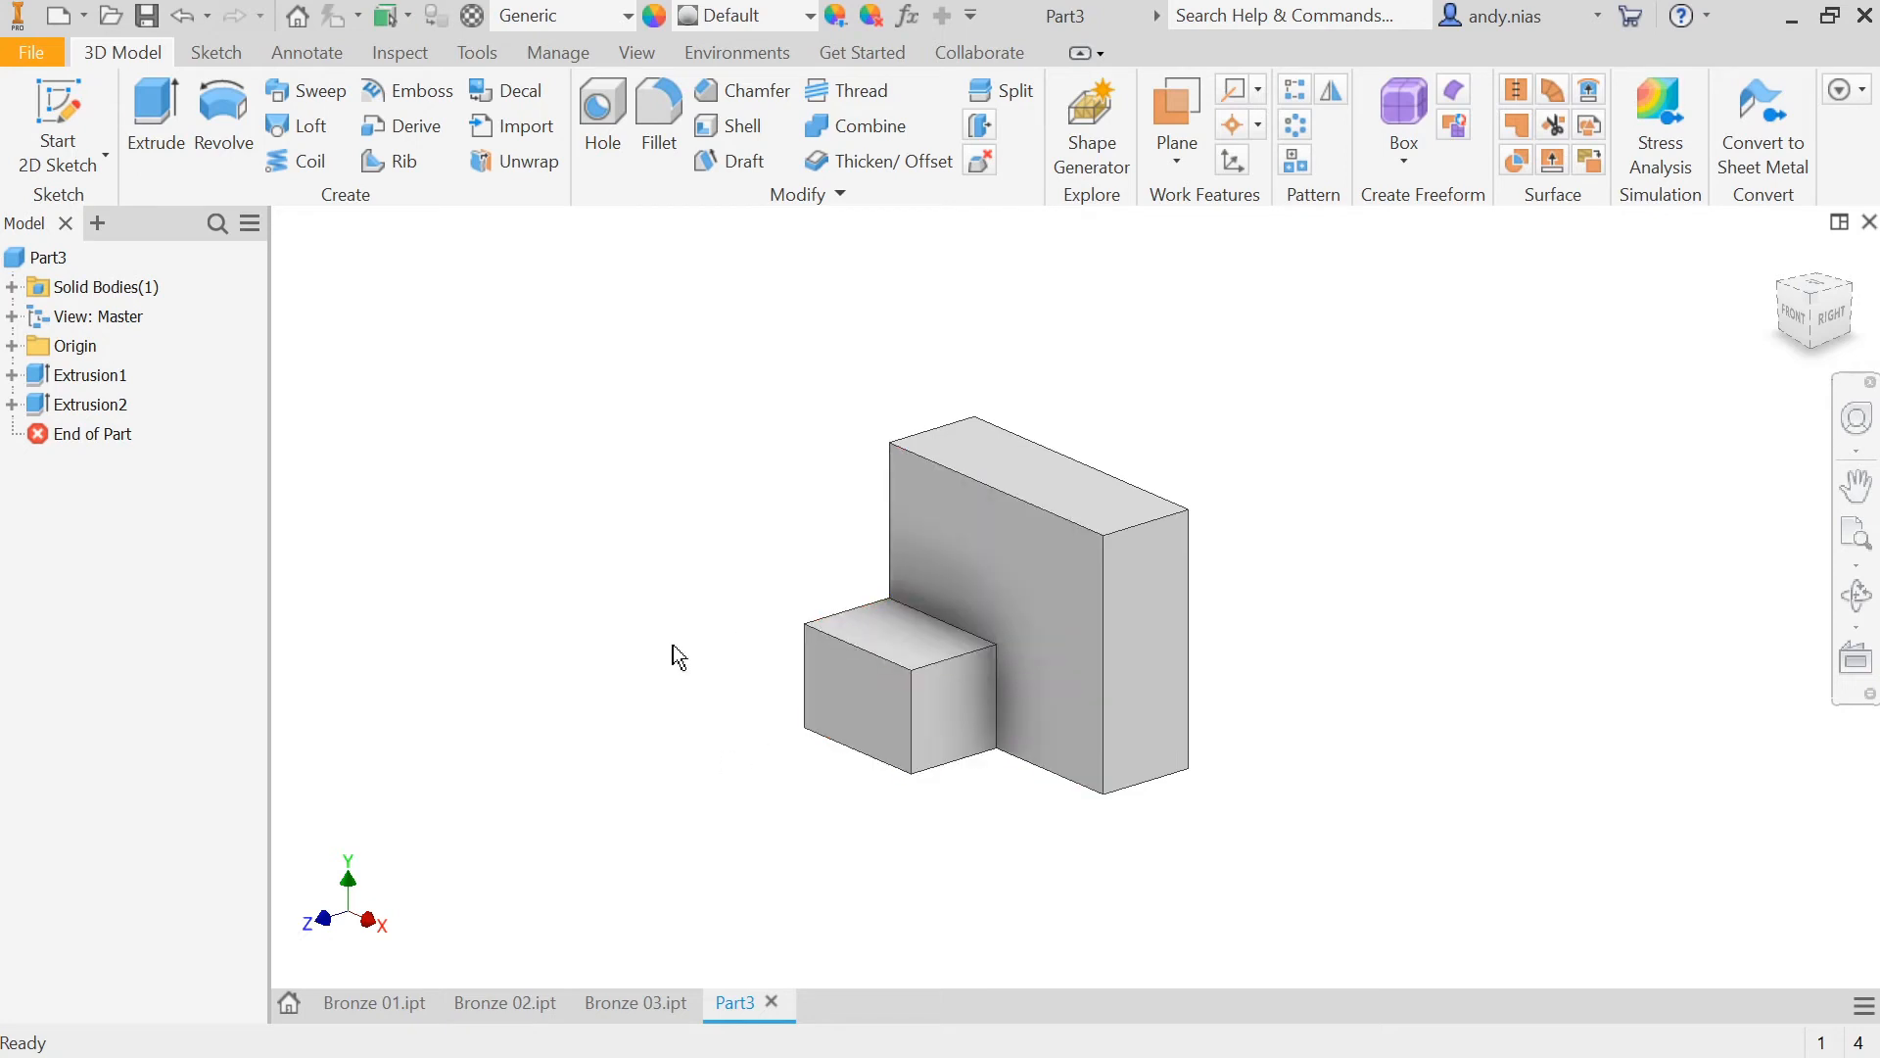
Step: Review the small block's sketch and delete the block's extrusion together with its consumed sketch
left_click(12, 404)
left_click(68, 431)
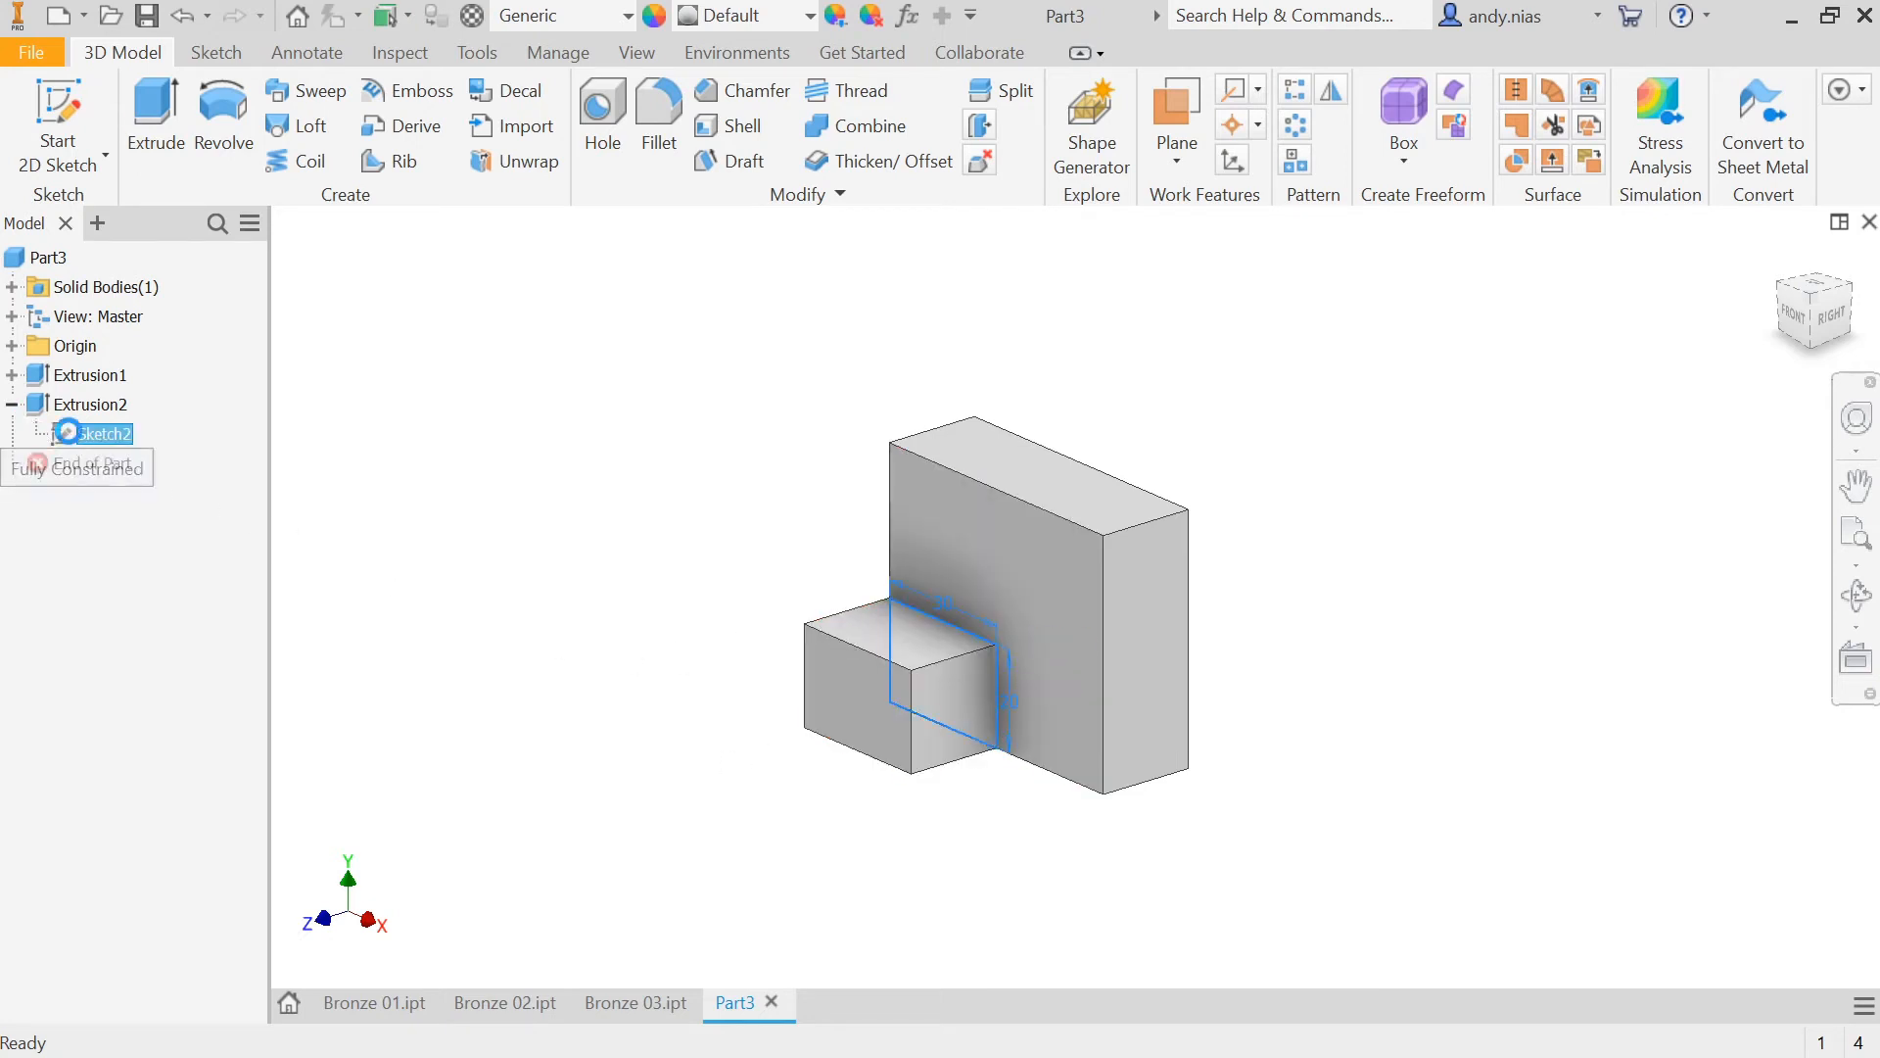
double_click(69, 432)
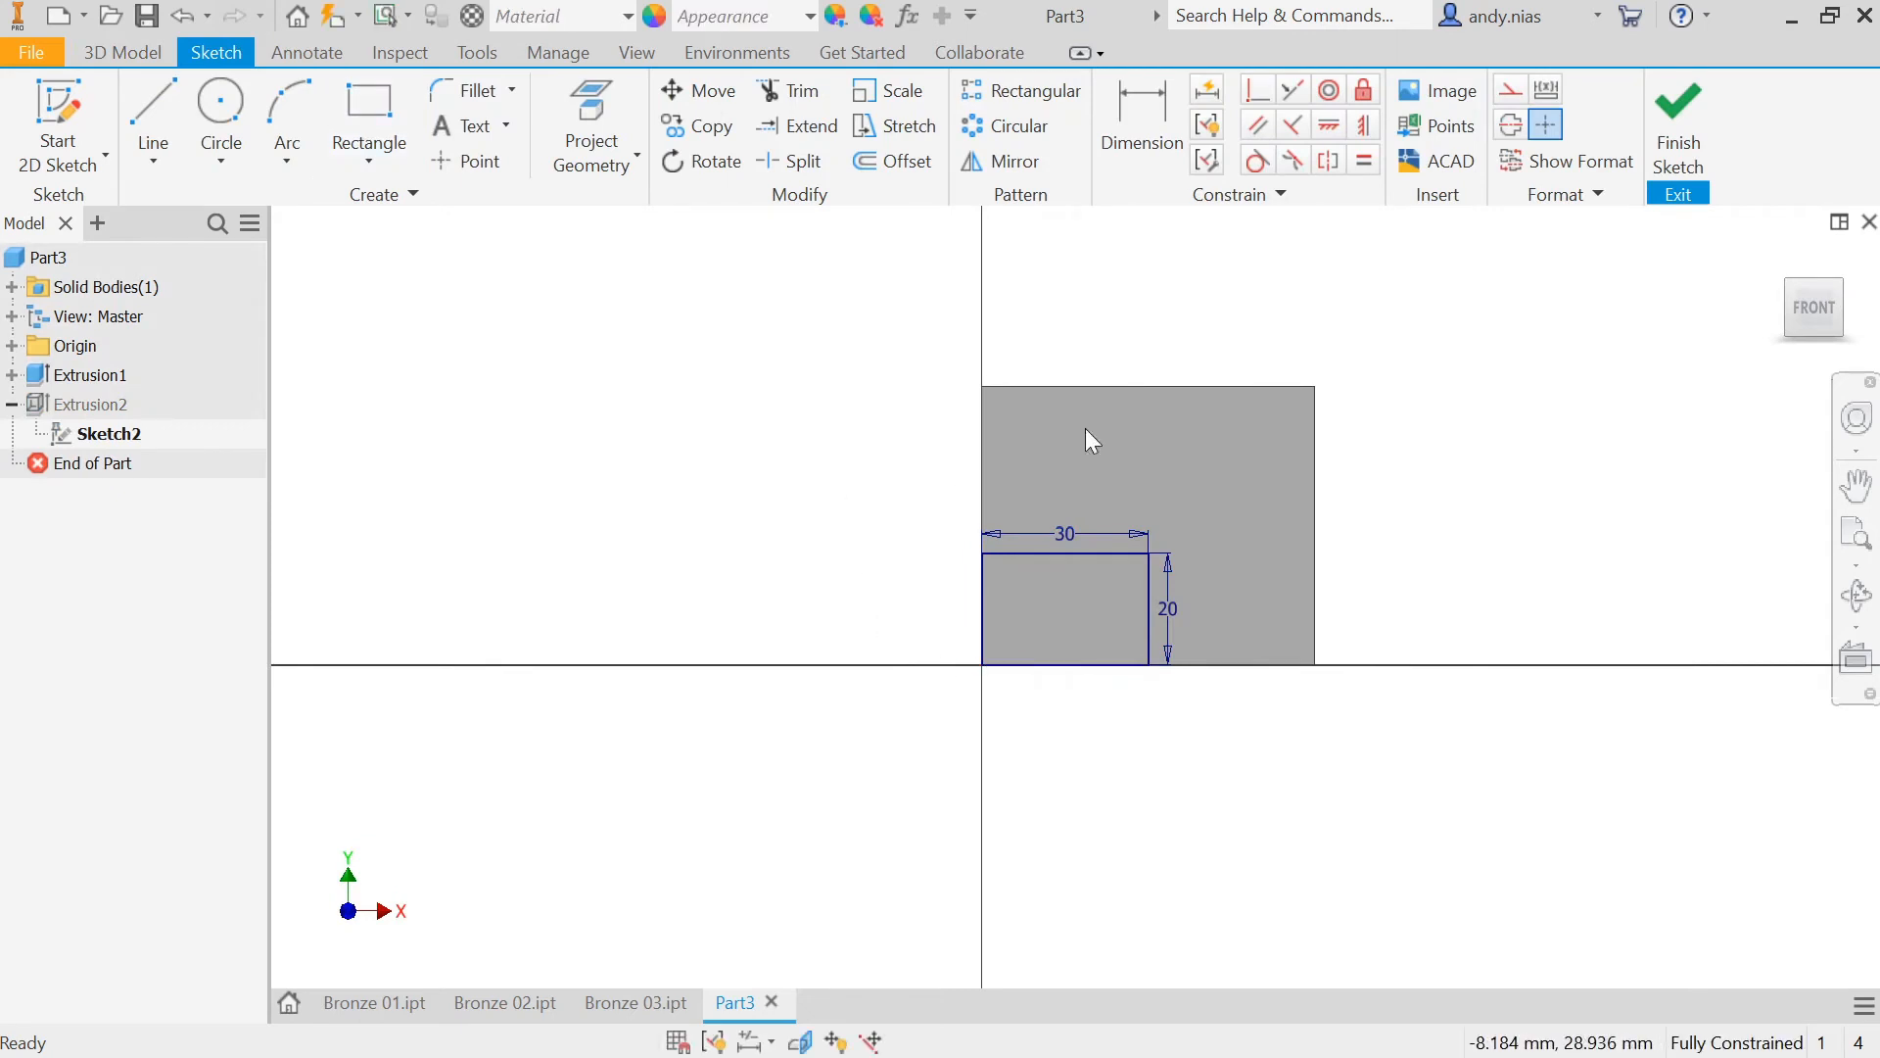
left_click(1704, 157)
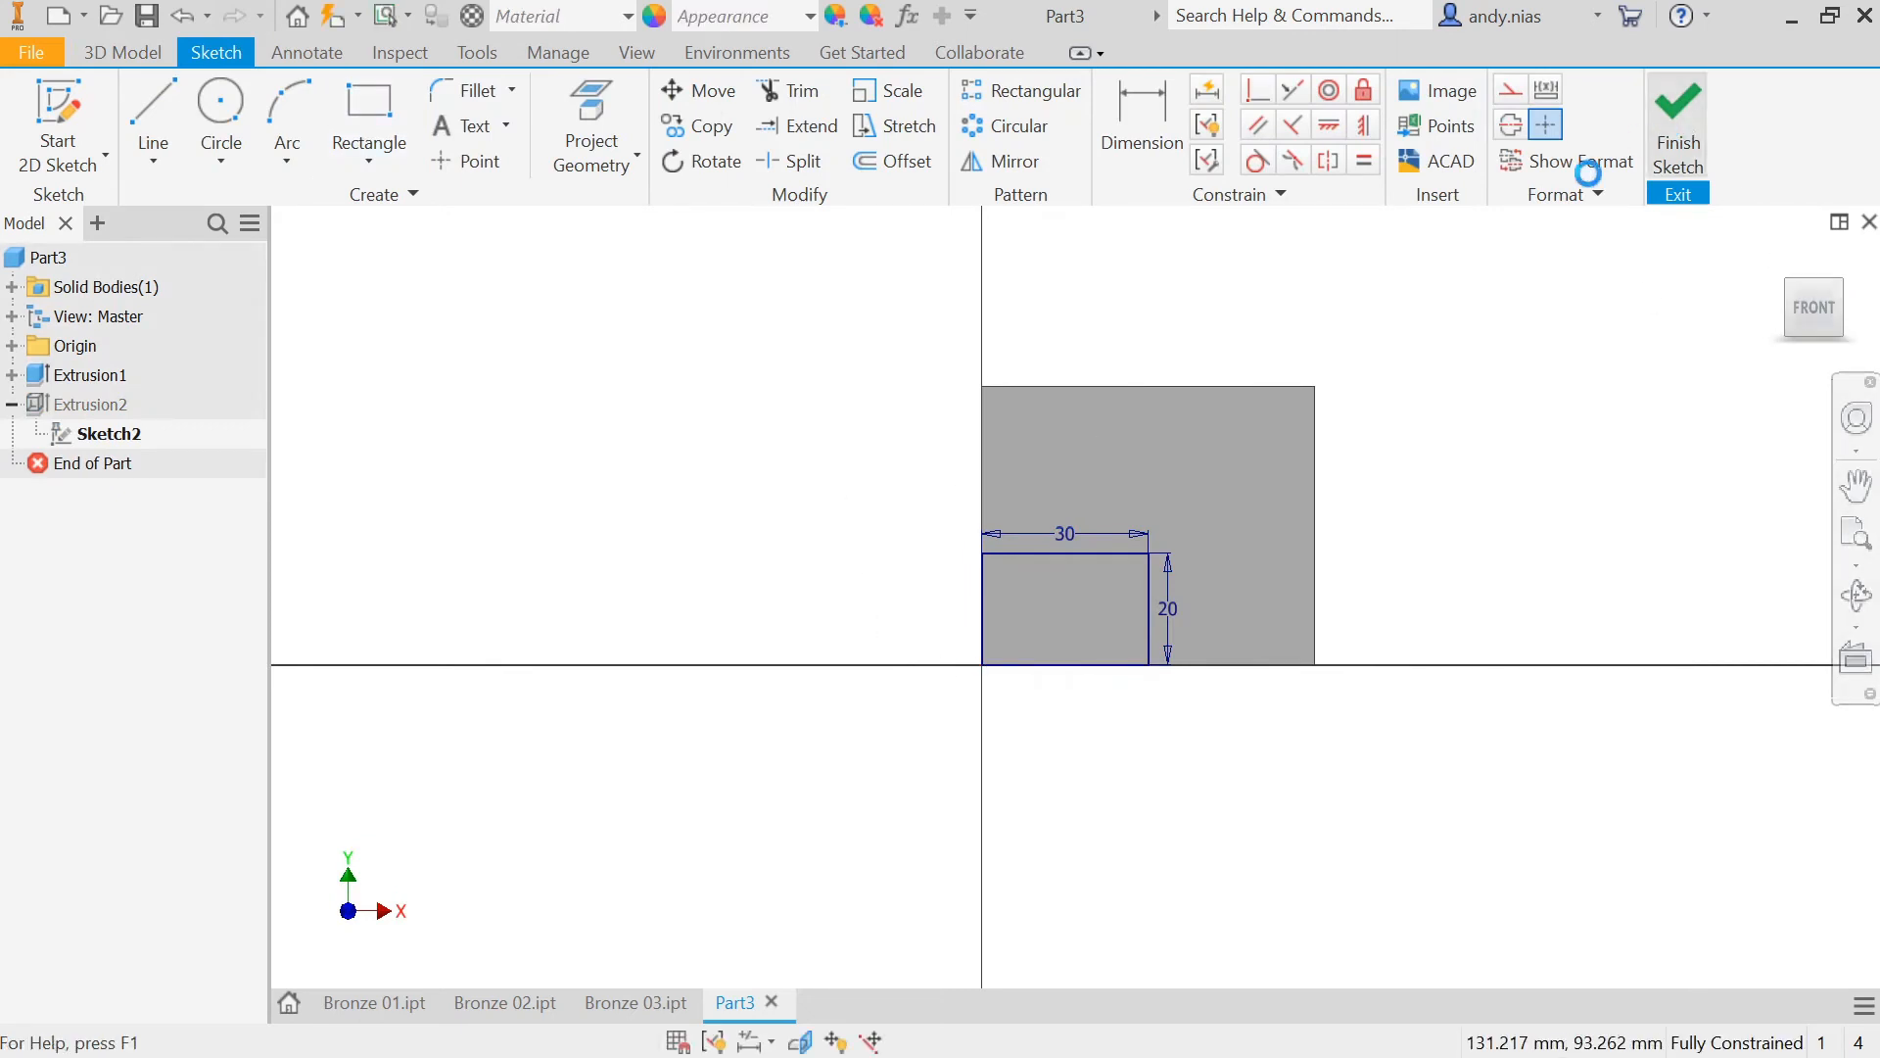
left_click(92, 404)
key("Delete")
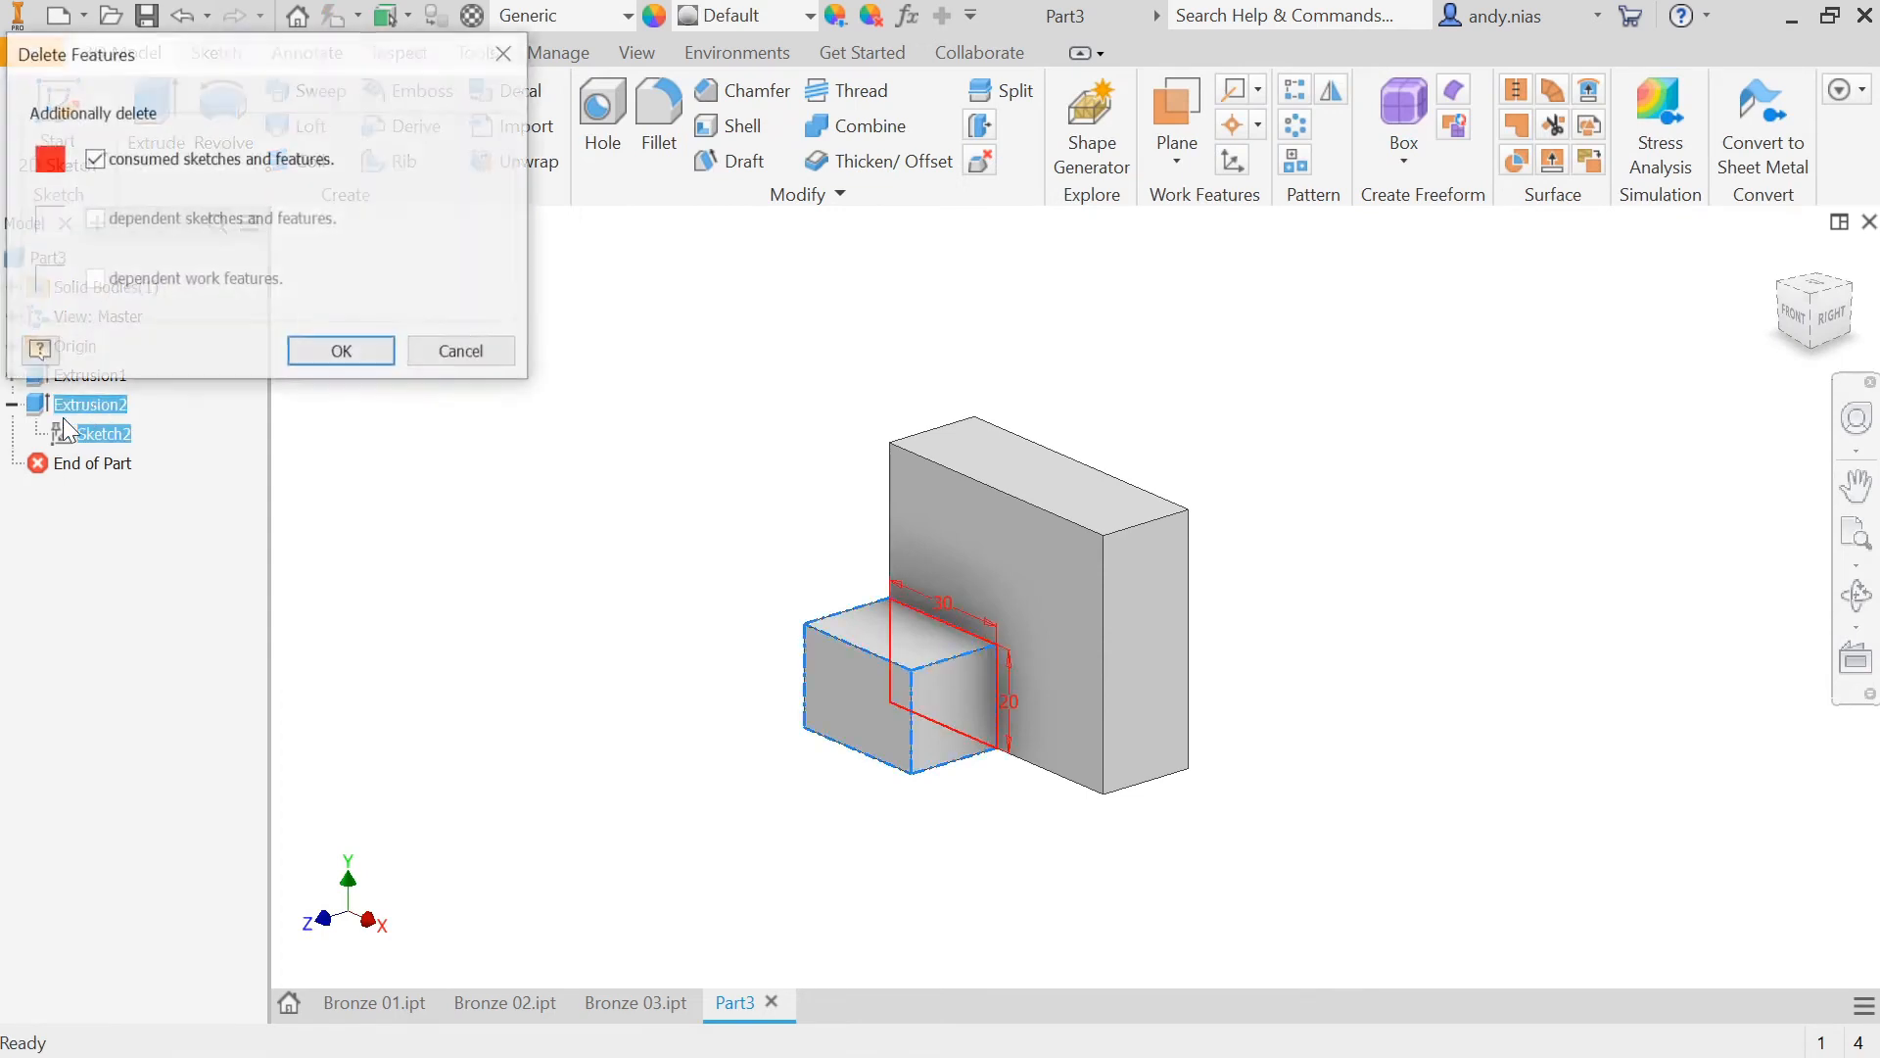
left_click(312, 350)
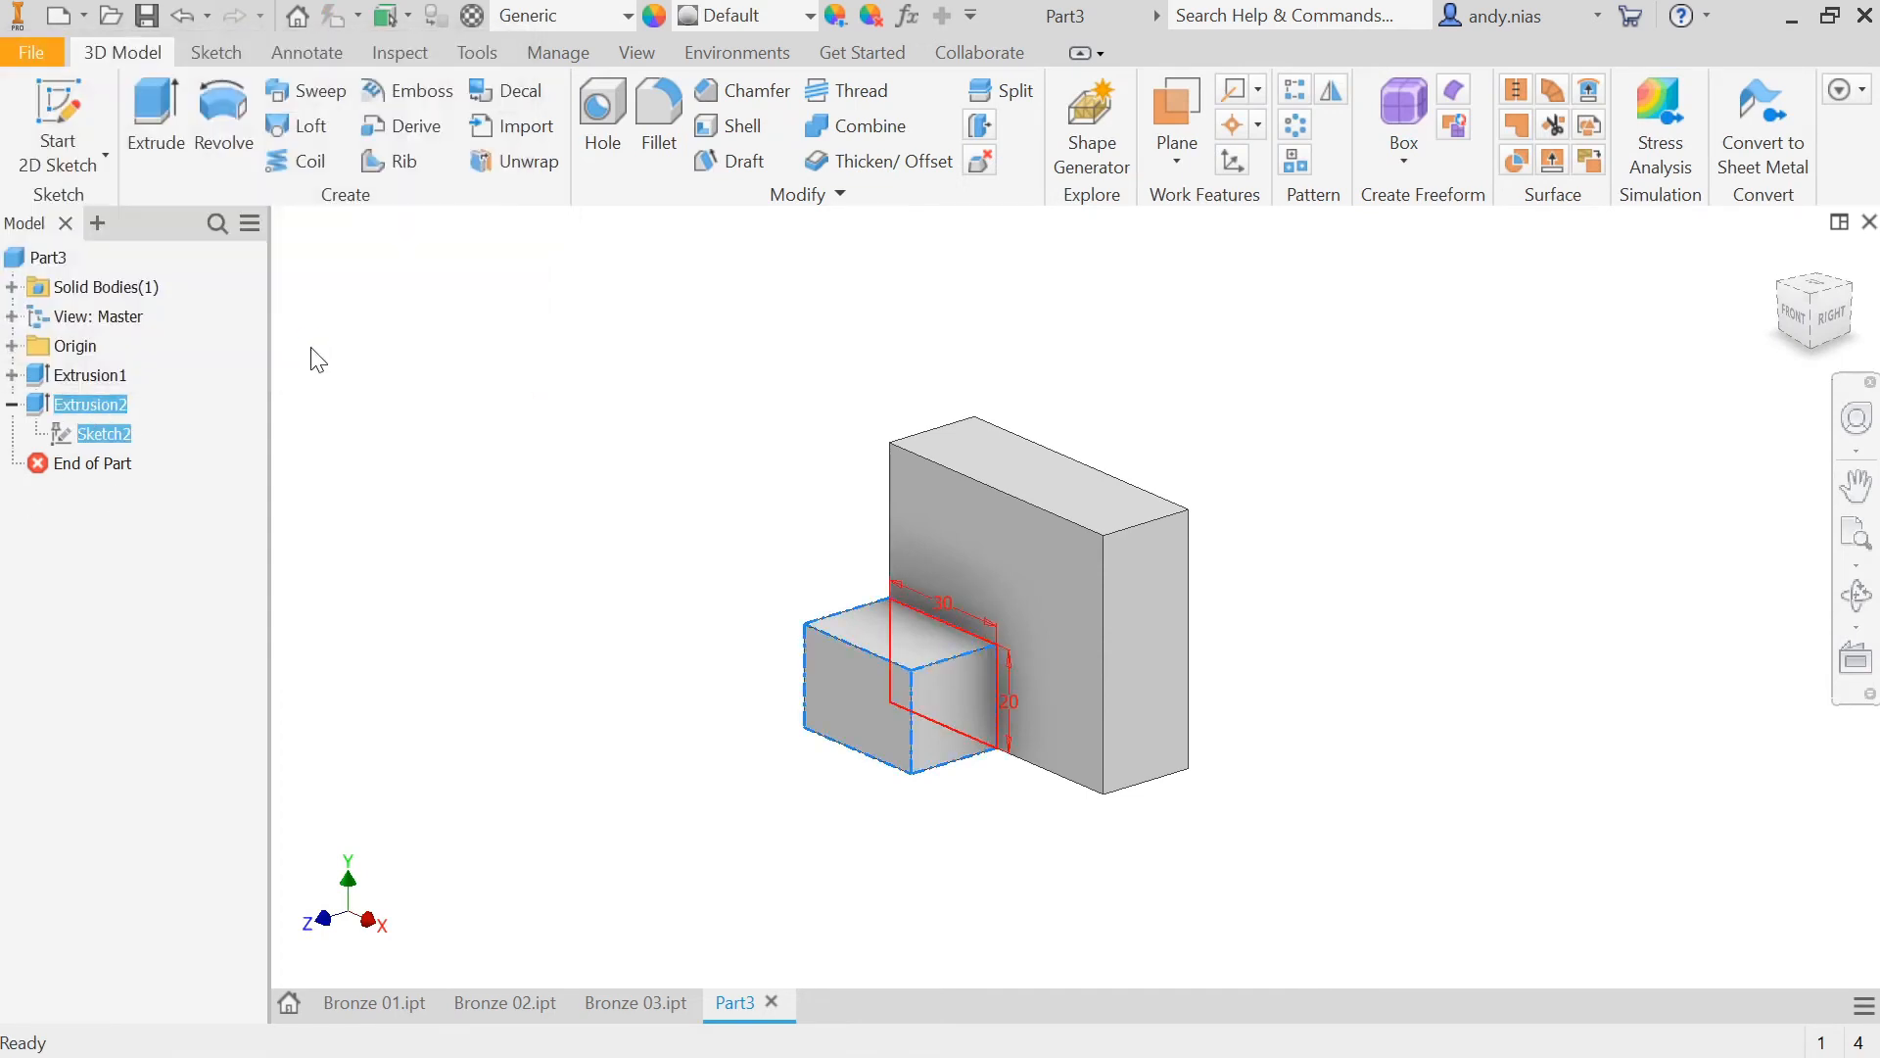
Step: Sketch a 40 mm wide, 20 mm high rectangle on the slab's large front face, along the bottom edge about 11 mm from the origin
left_click(69, 98)
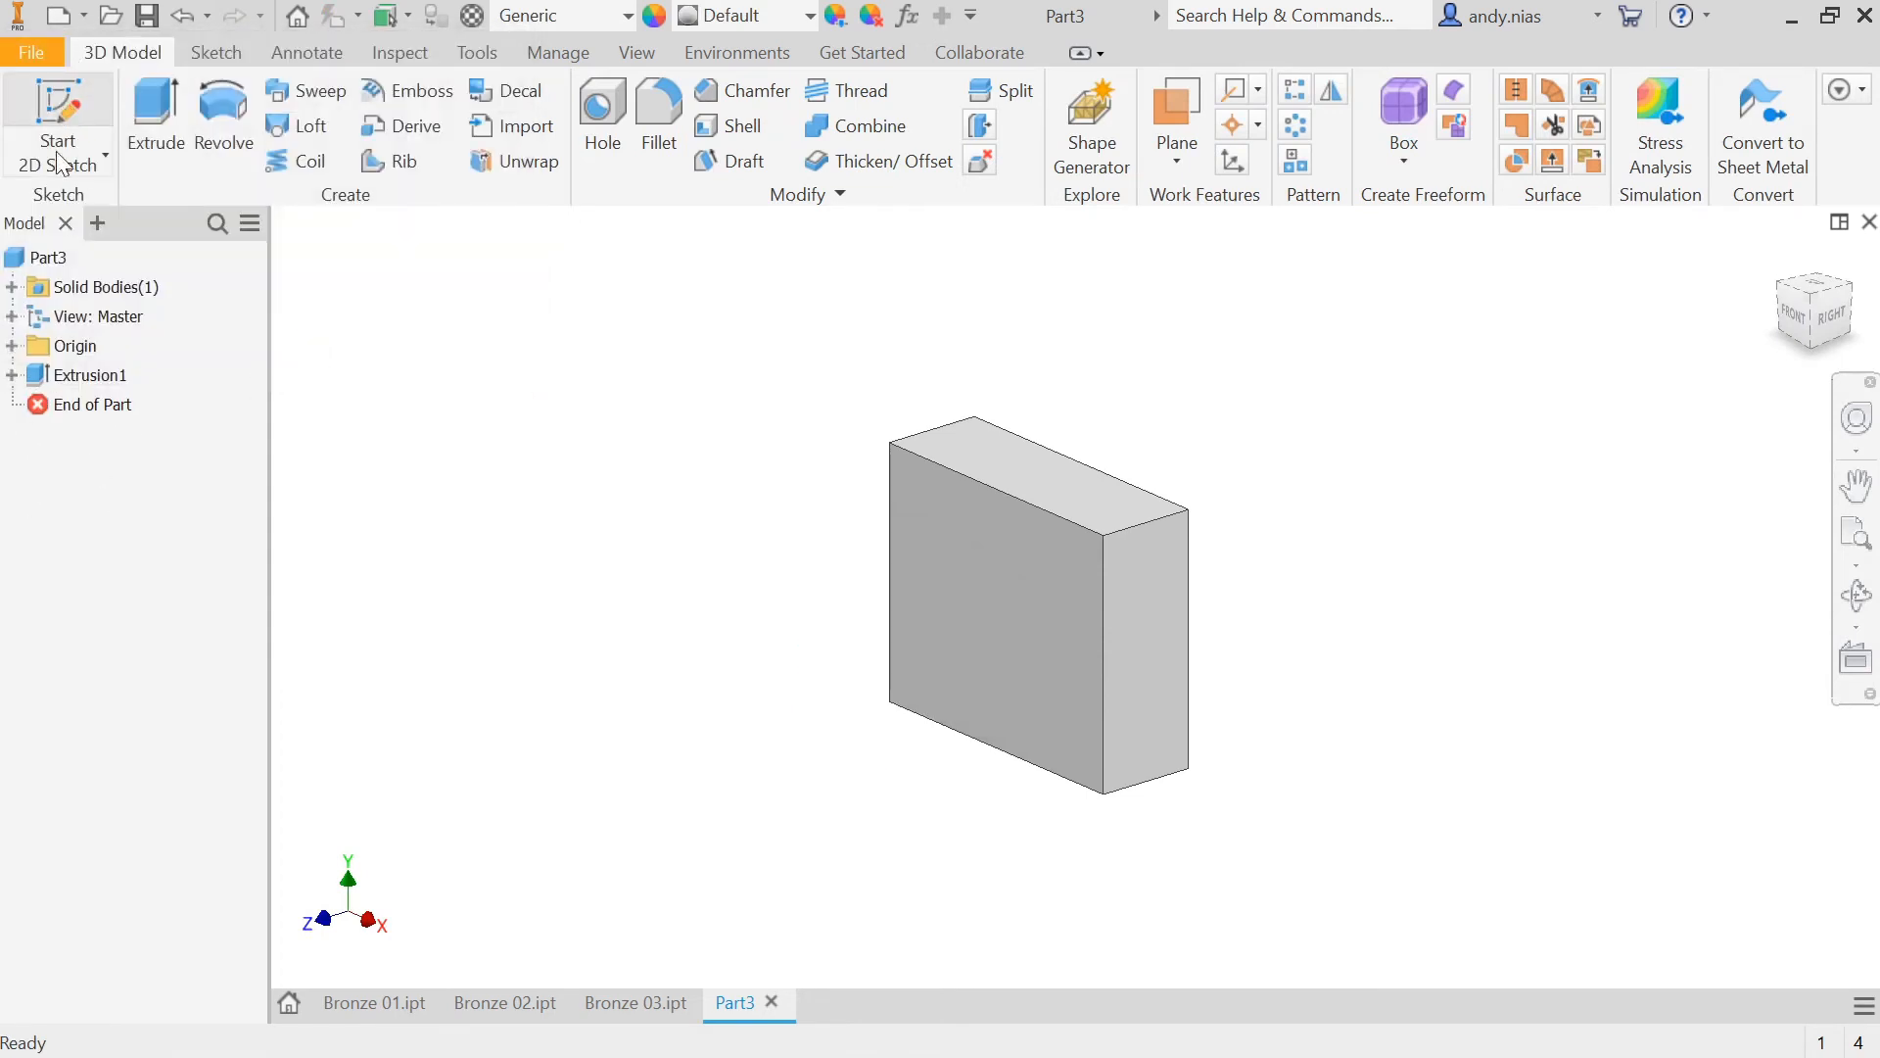
left_click(1001, 638)
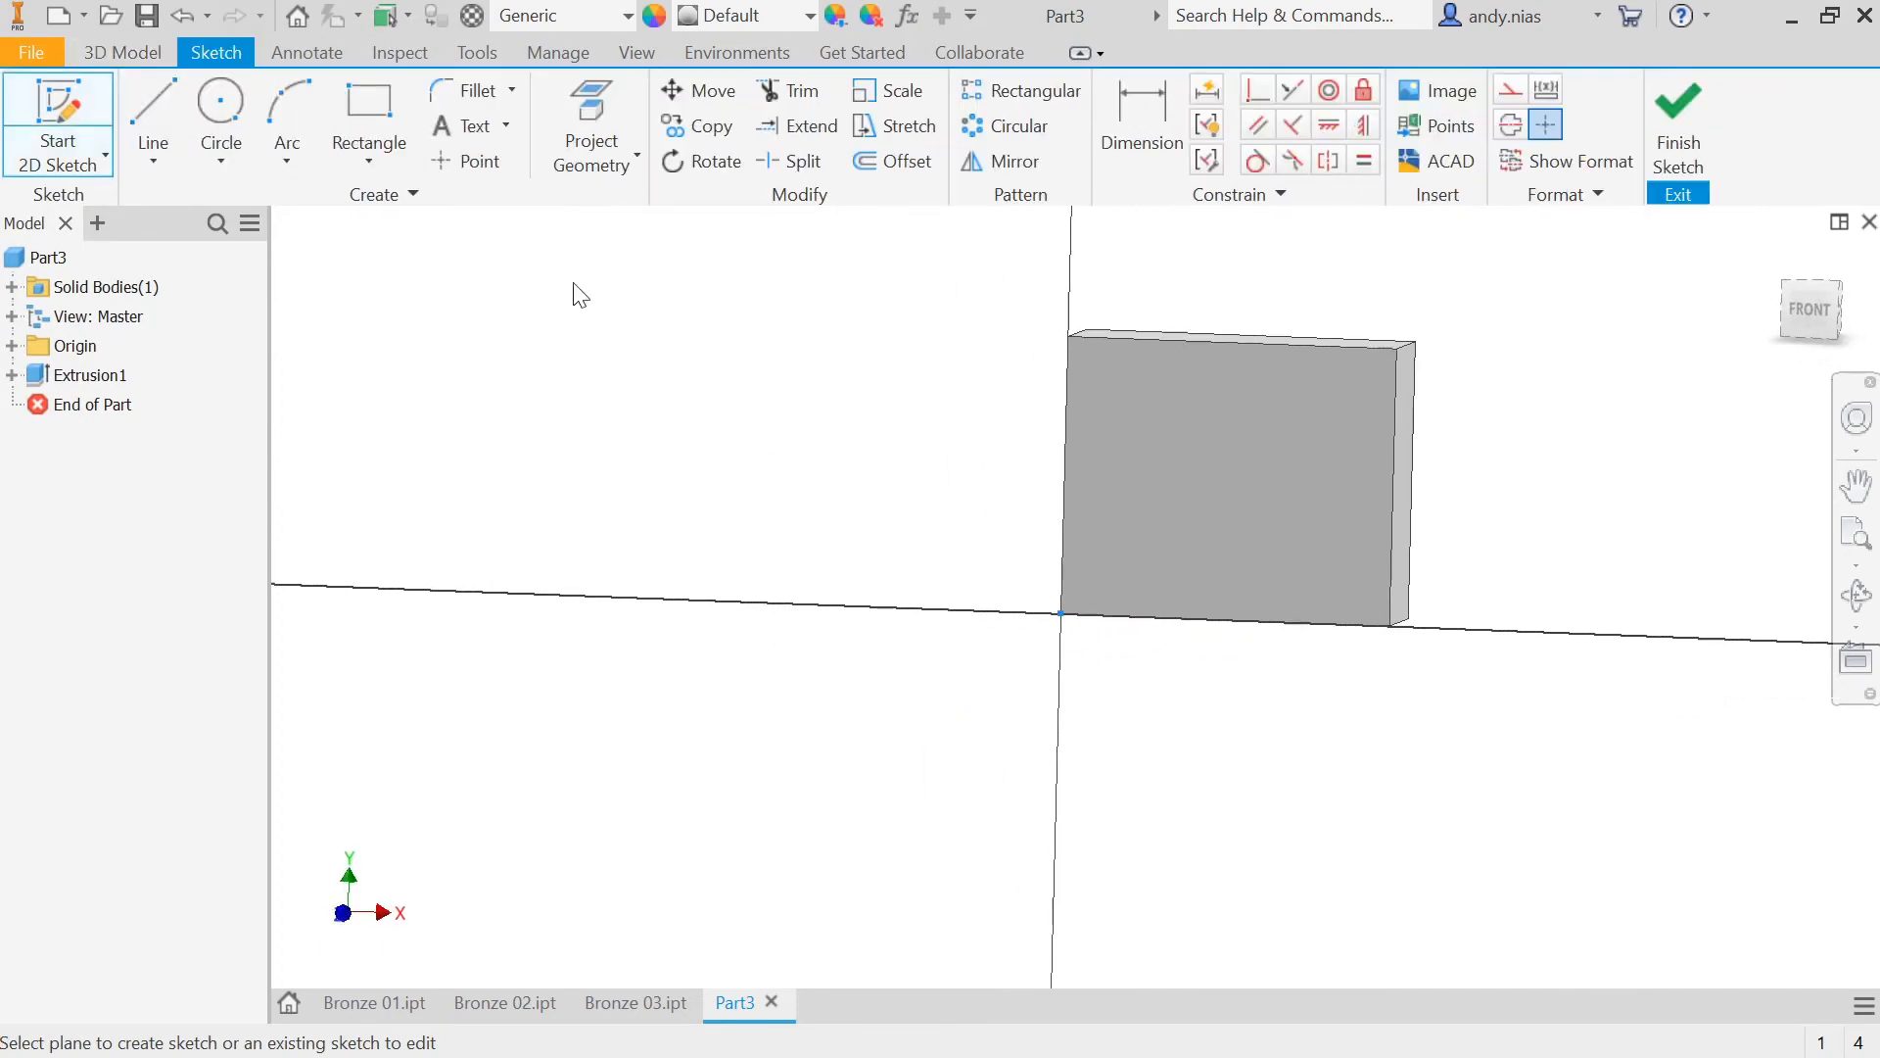
left_click(372, 102)
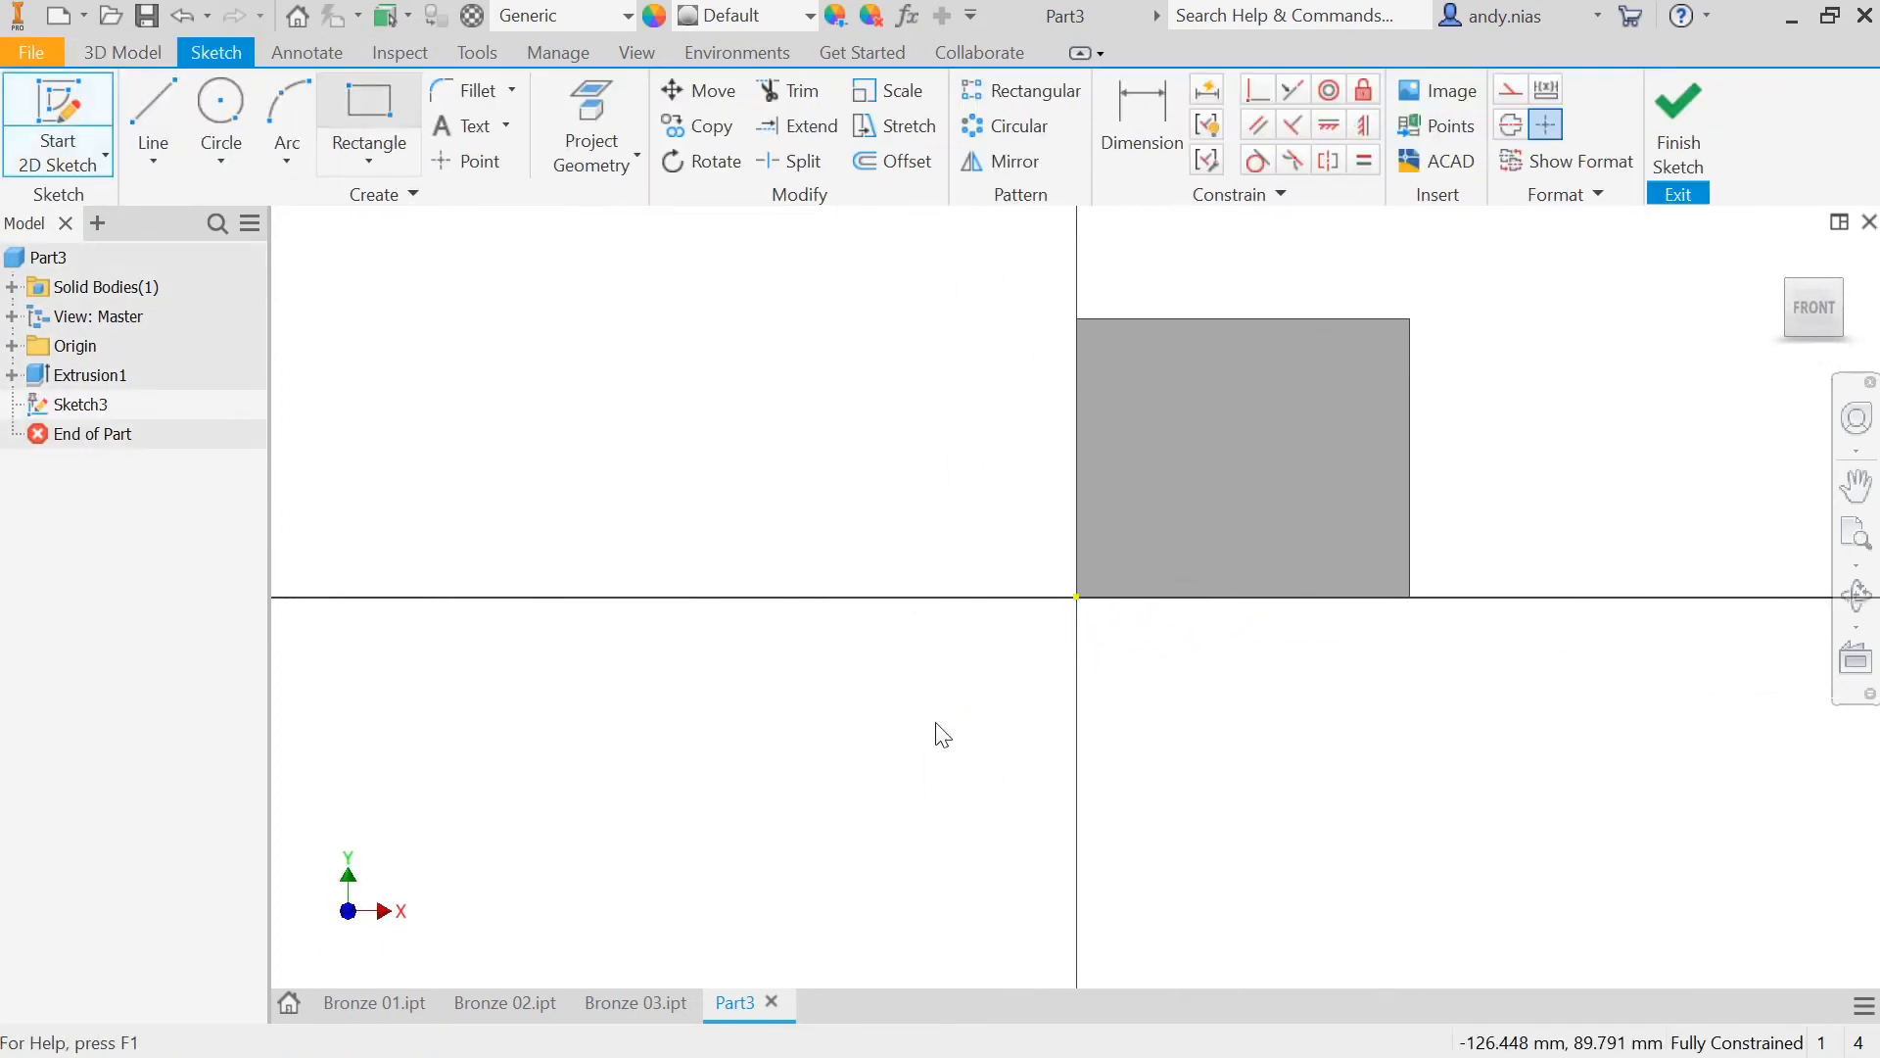
left_click(1138, 596)
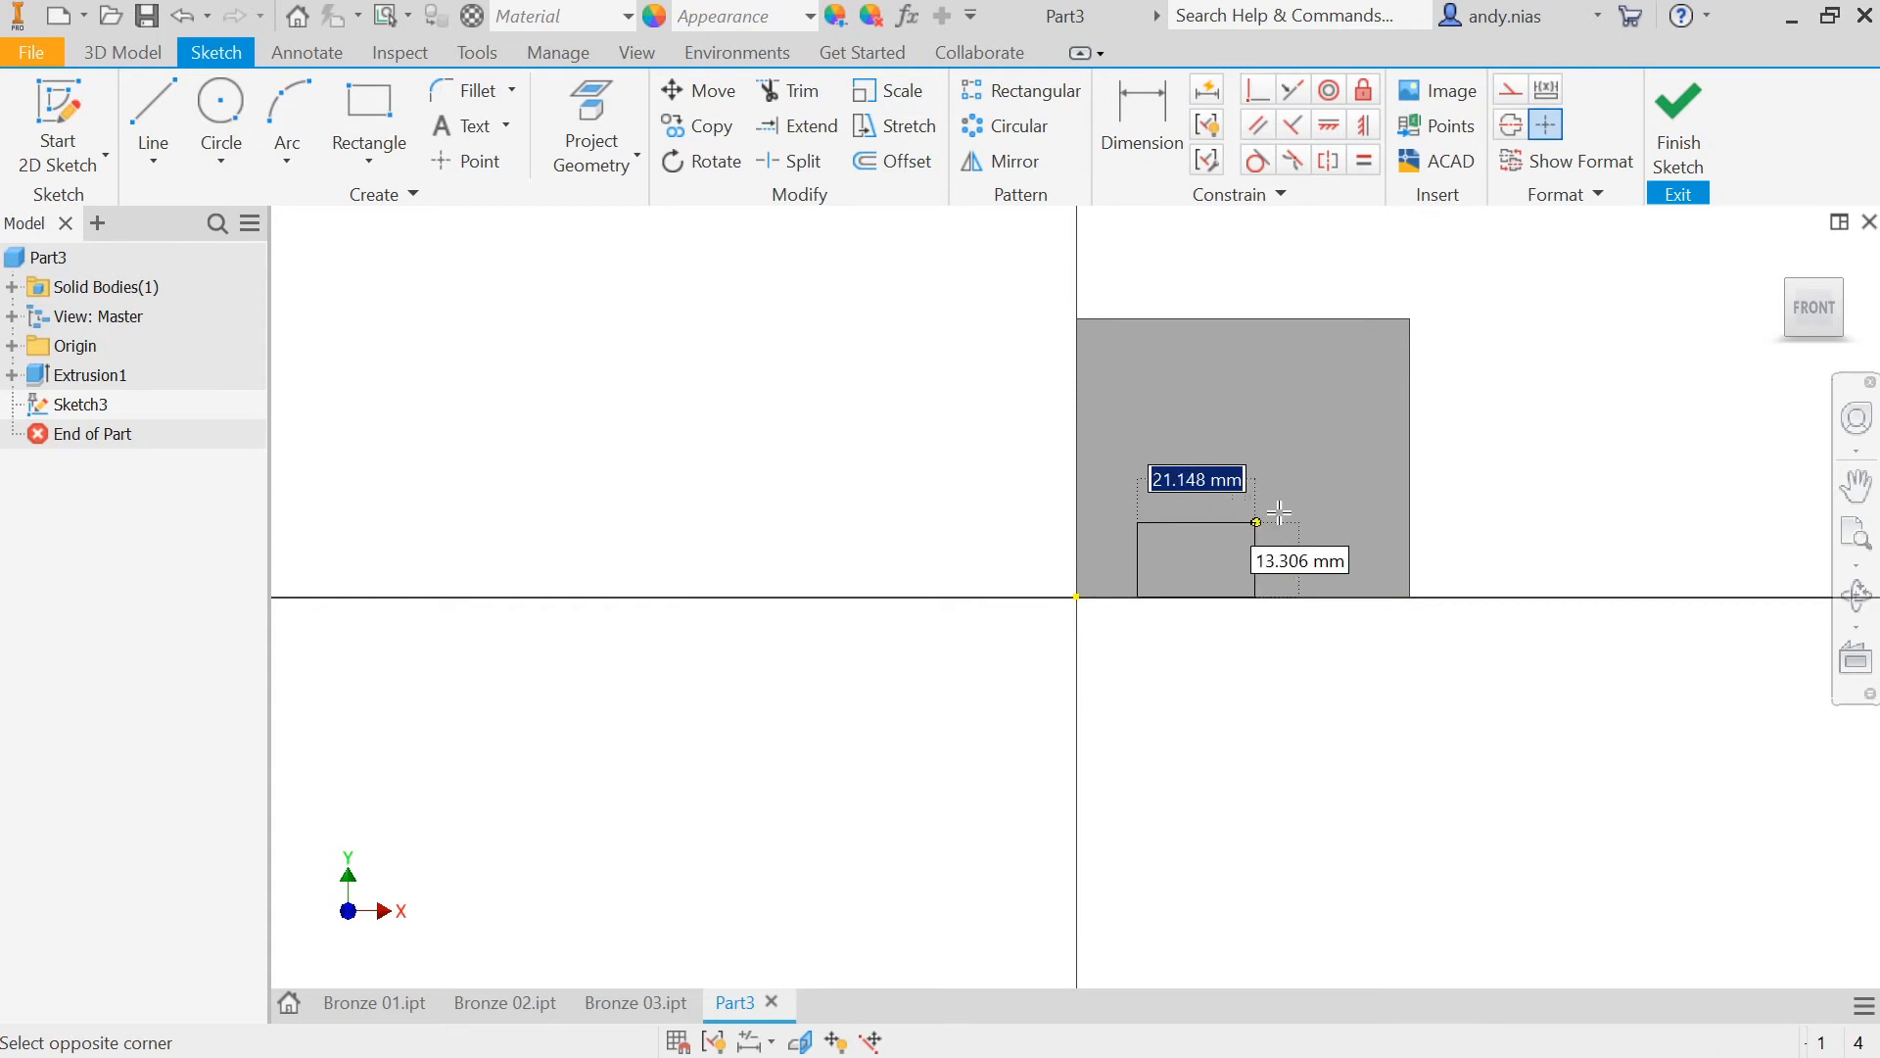
type("30")
key("Tab")
type("2")
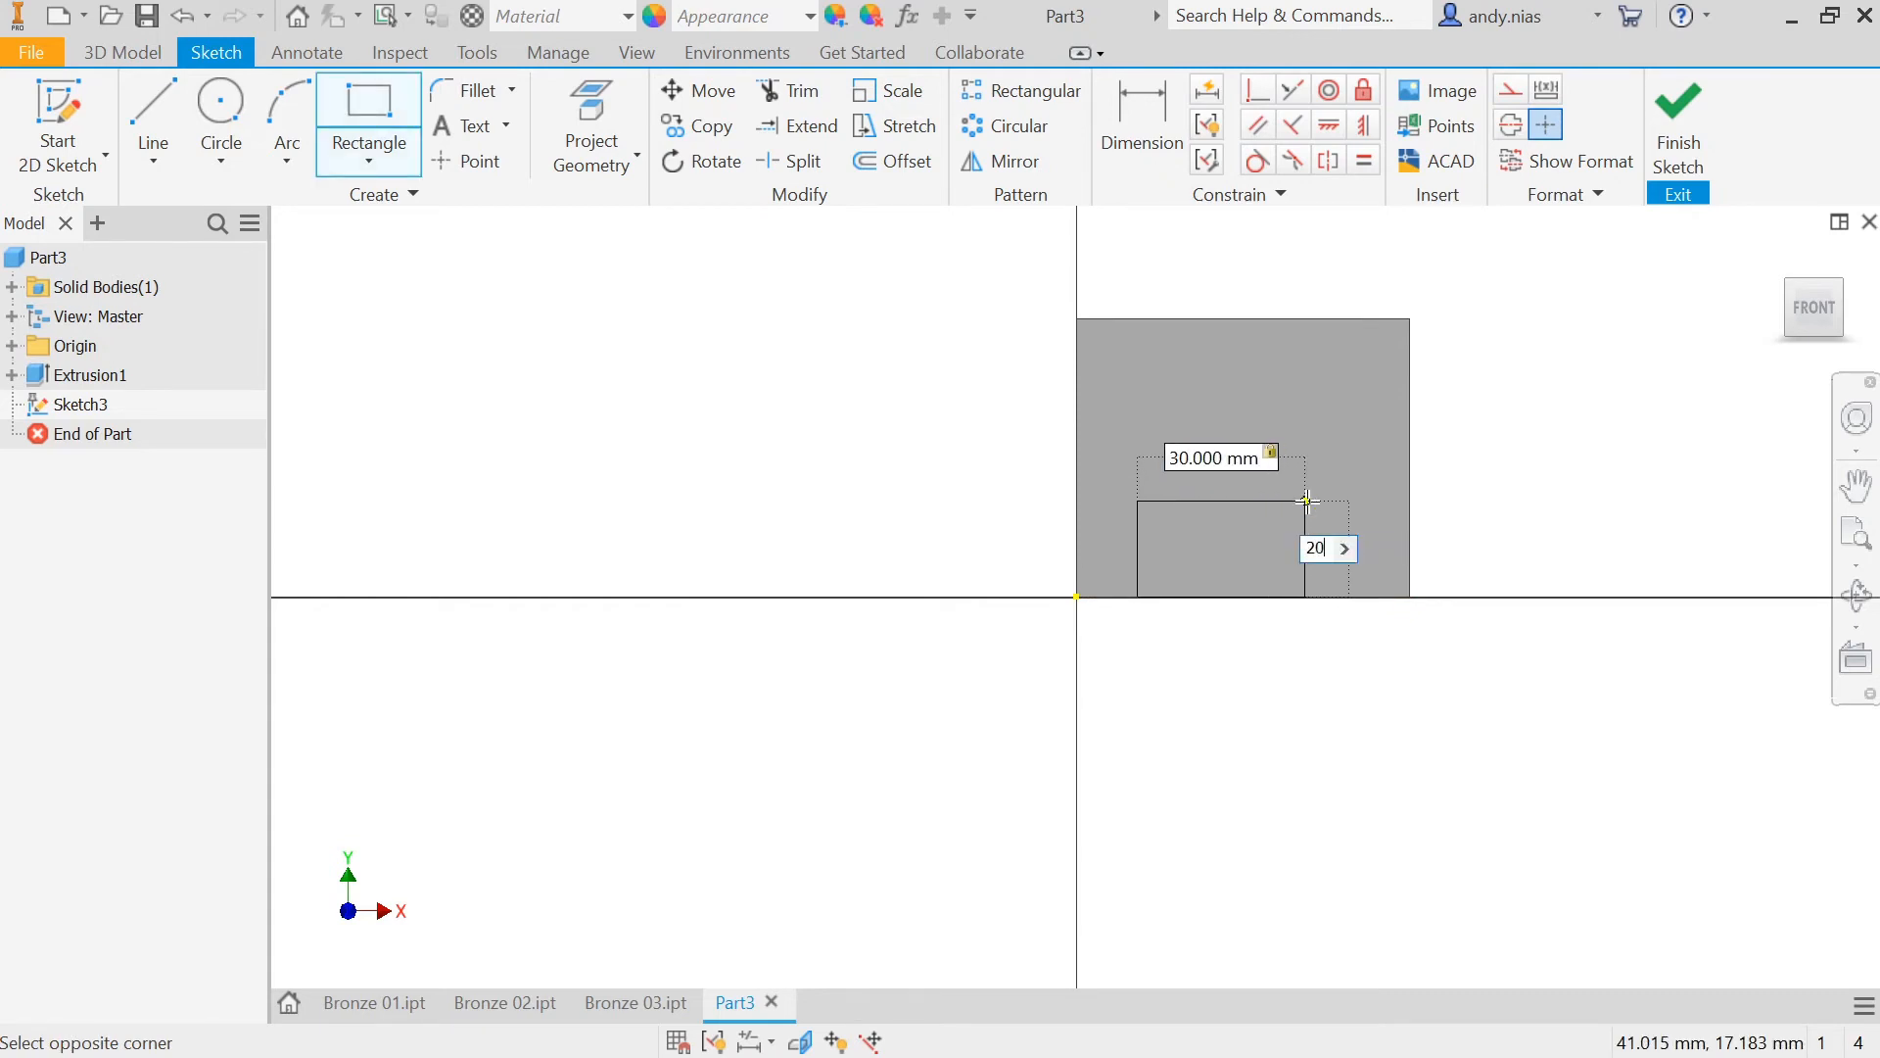
type("0")
key("Tab")
type("4")
key("Return")
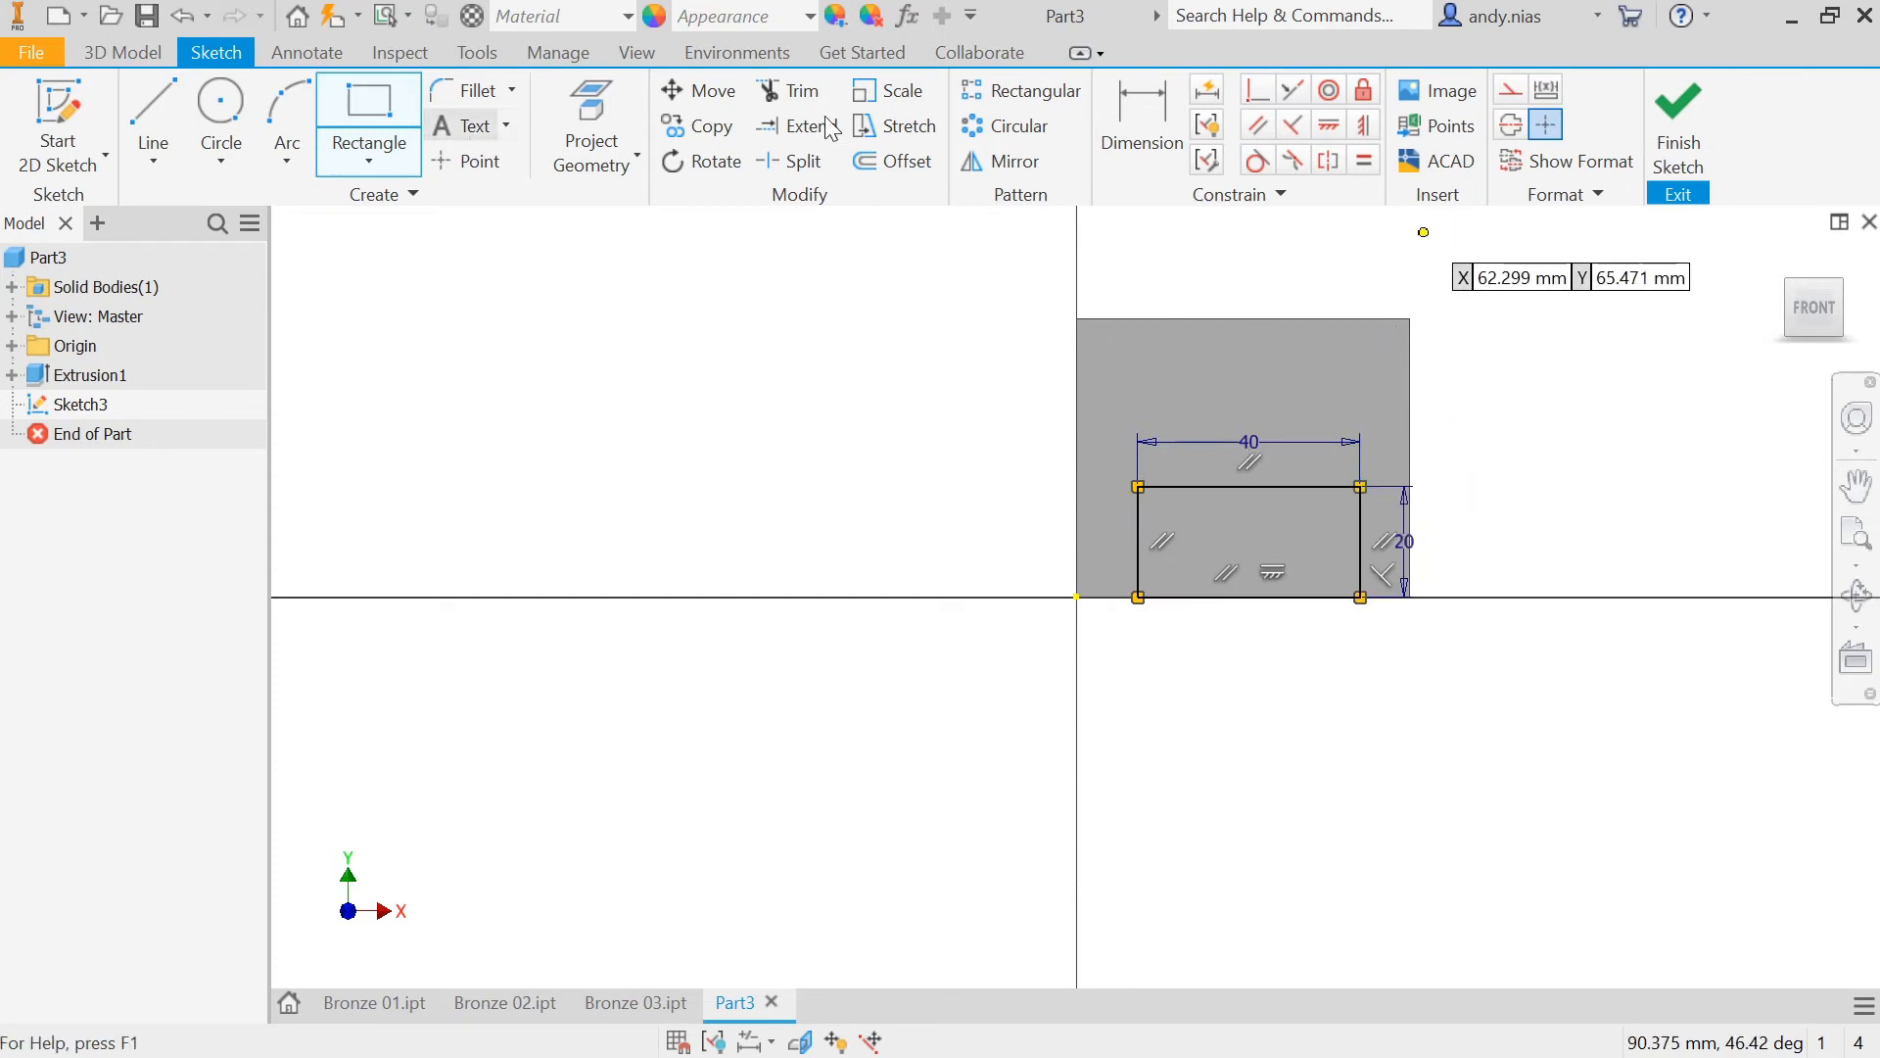
Step: Dimension the rectangle's left side 10 mm horizontally from the origin
left_click(1146, 135)
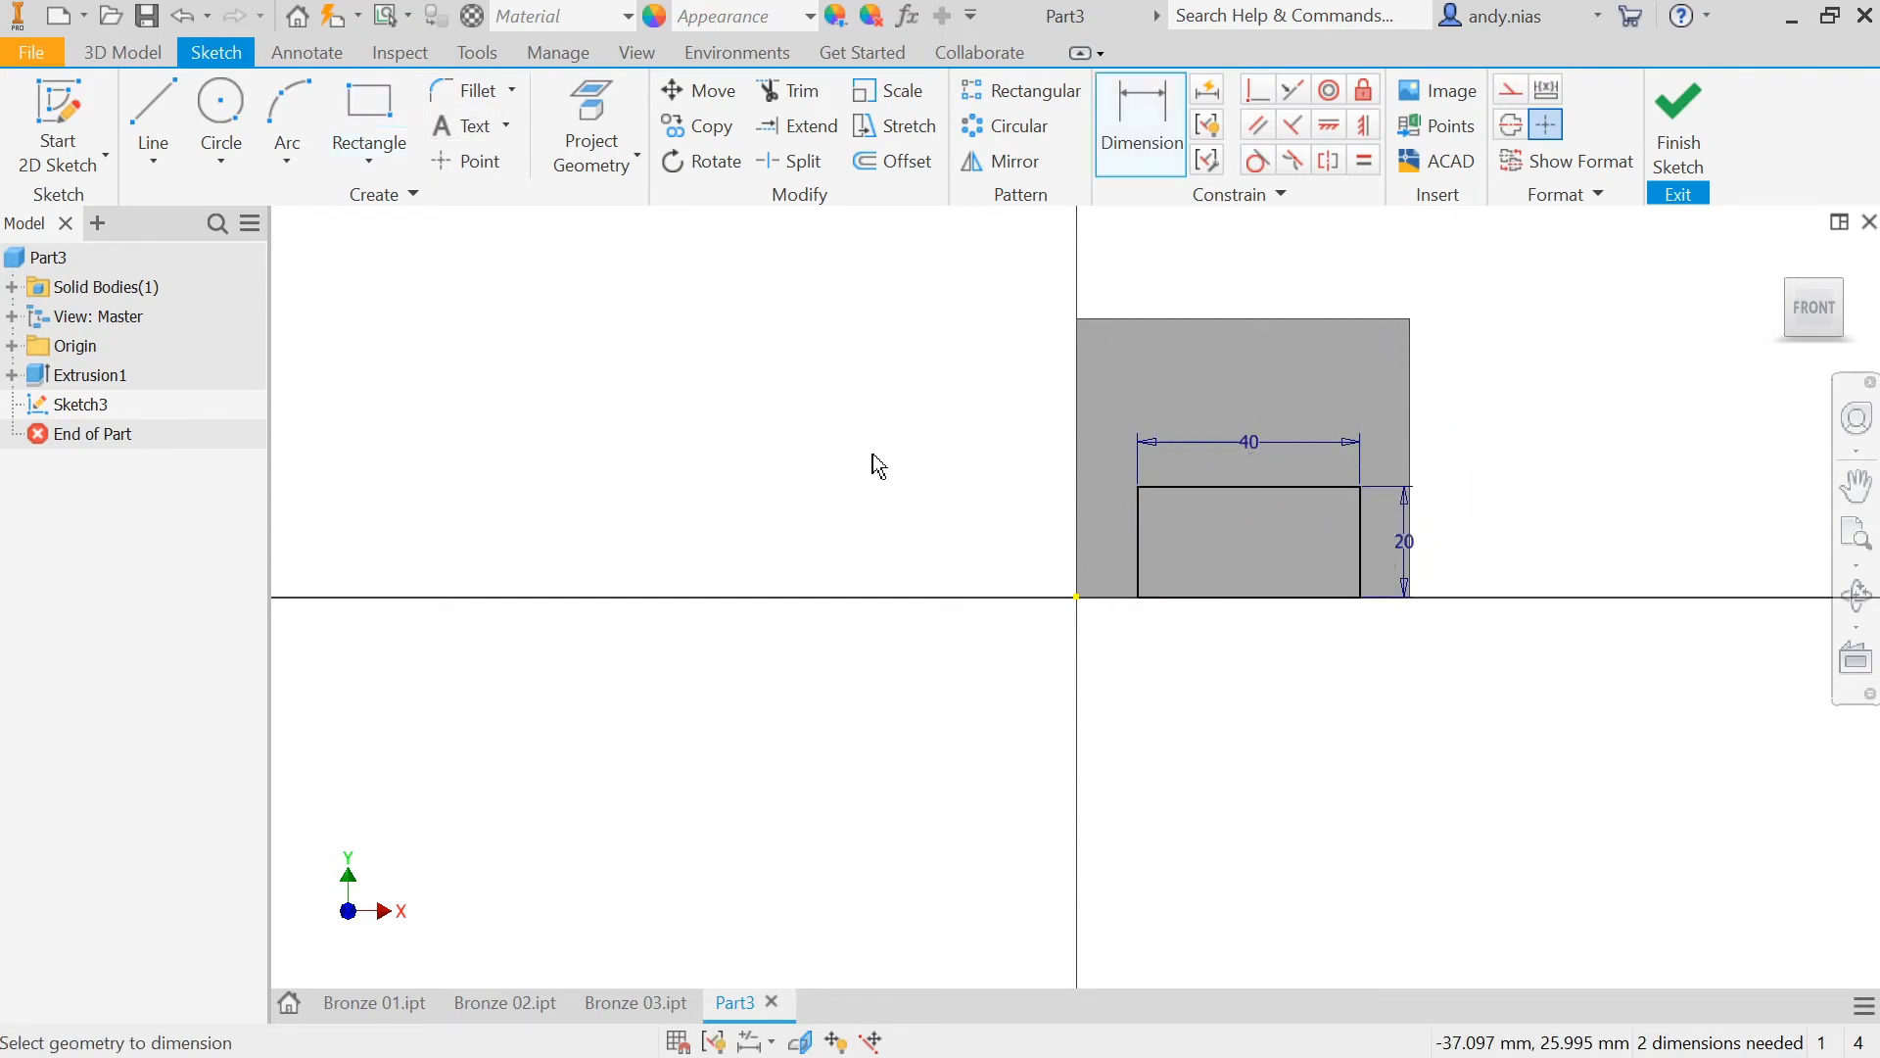
scroll(1152, 669, "up", 3)
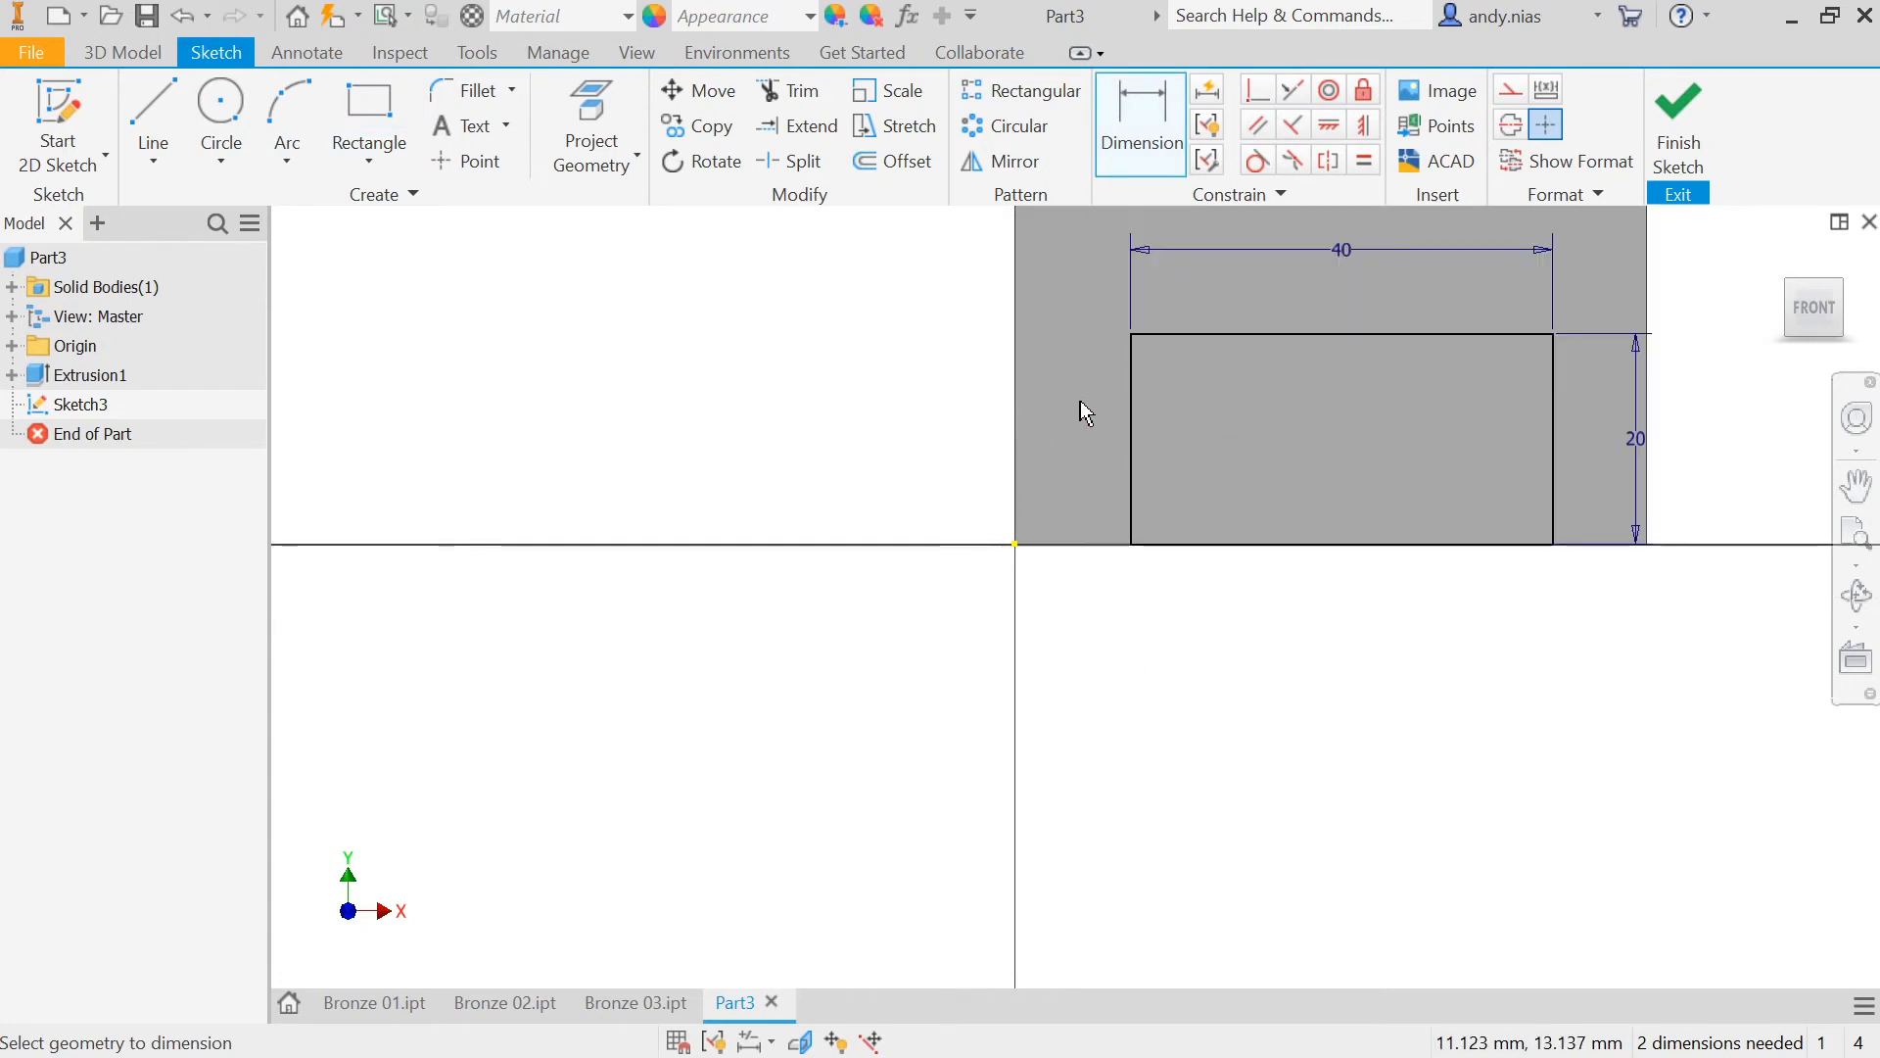
left_click(1131, 387)
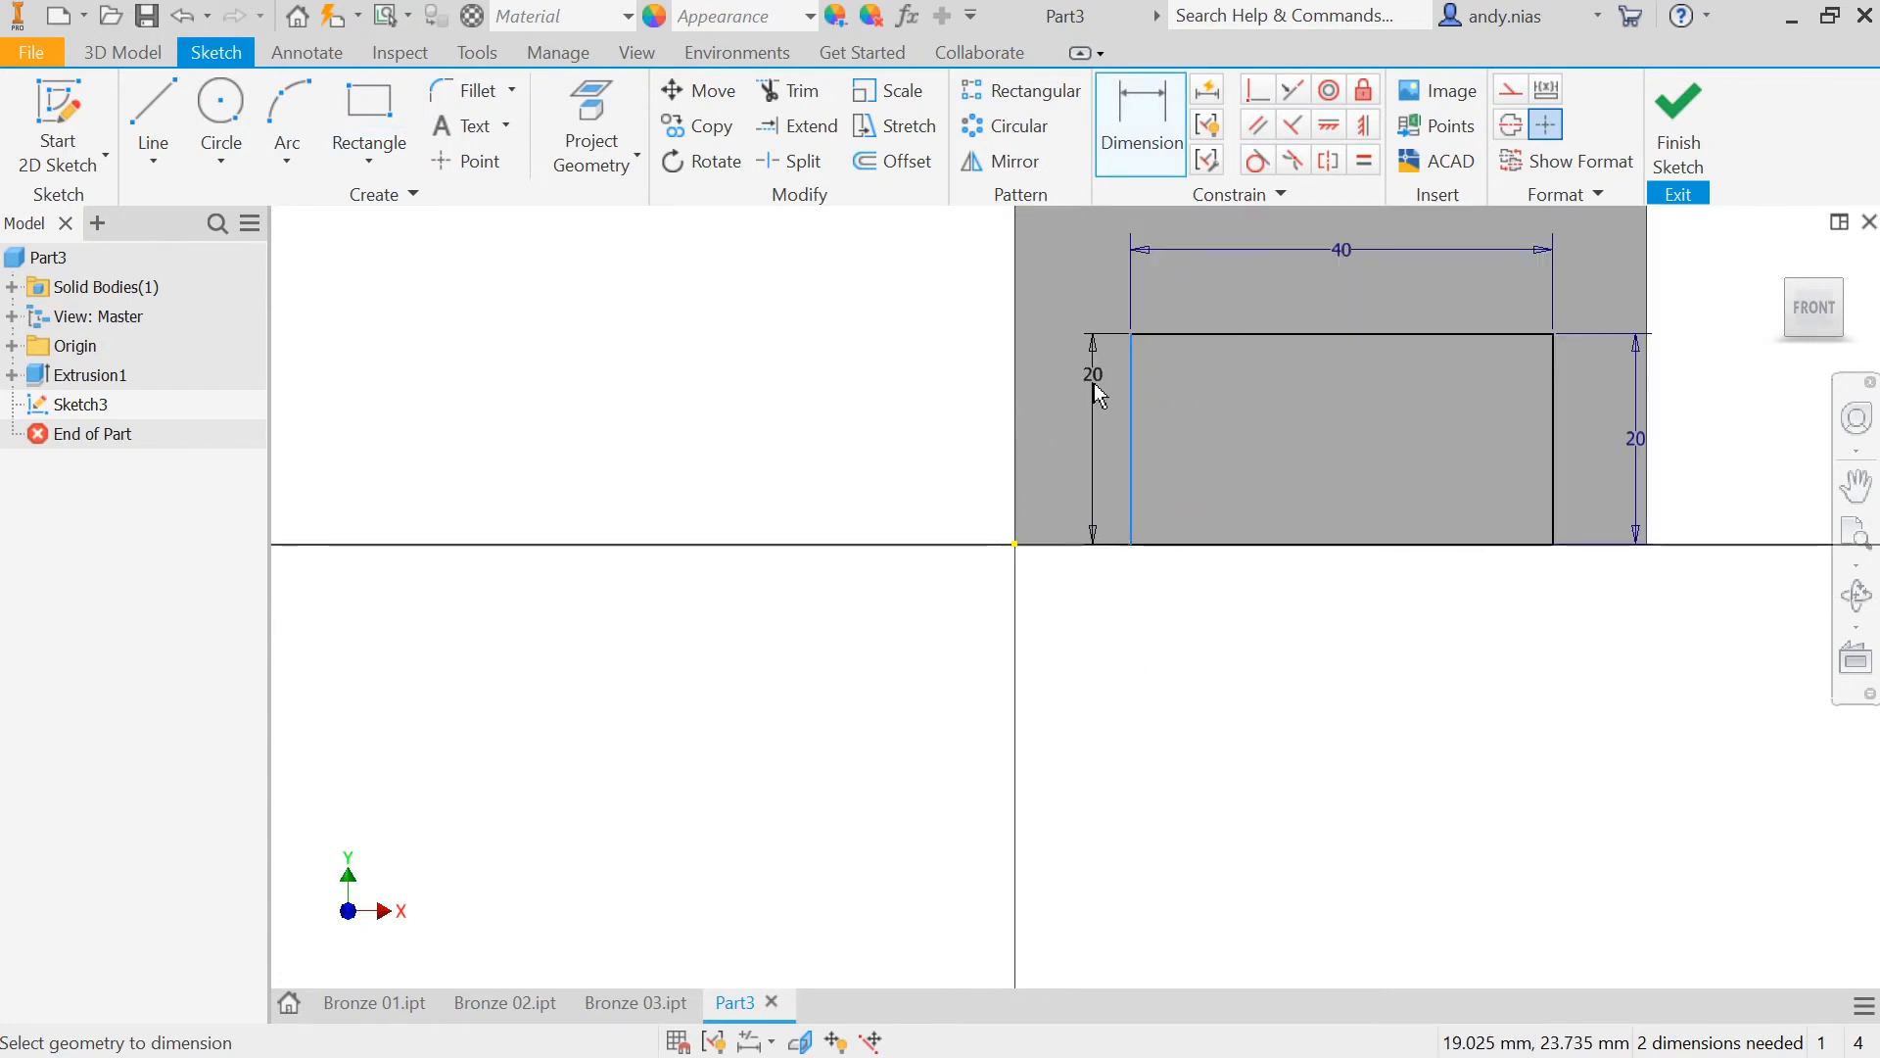
left_click(1016, 546)
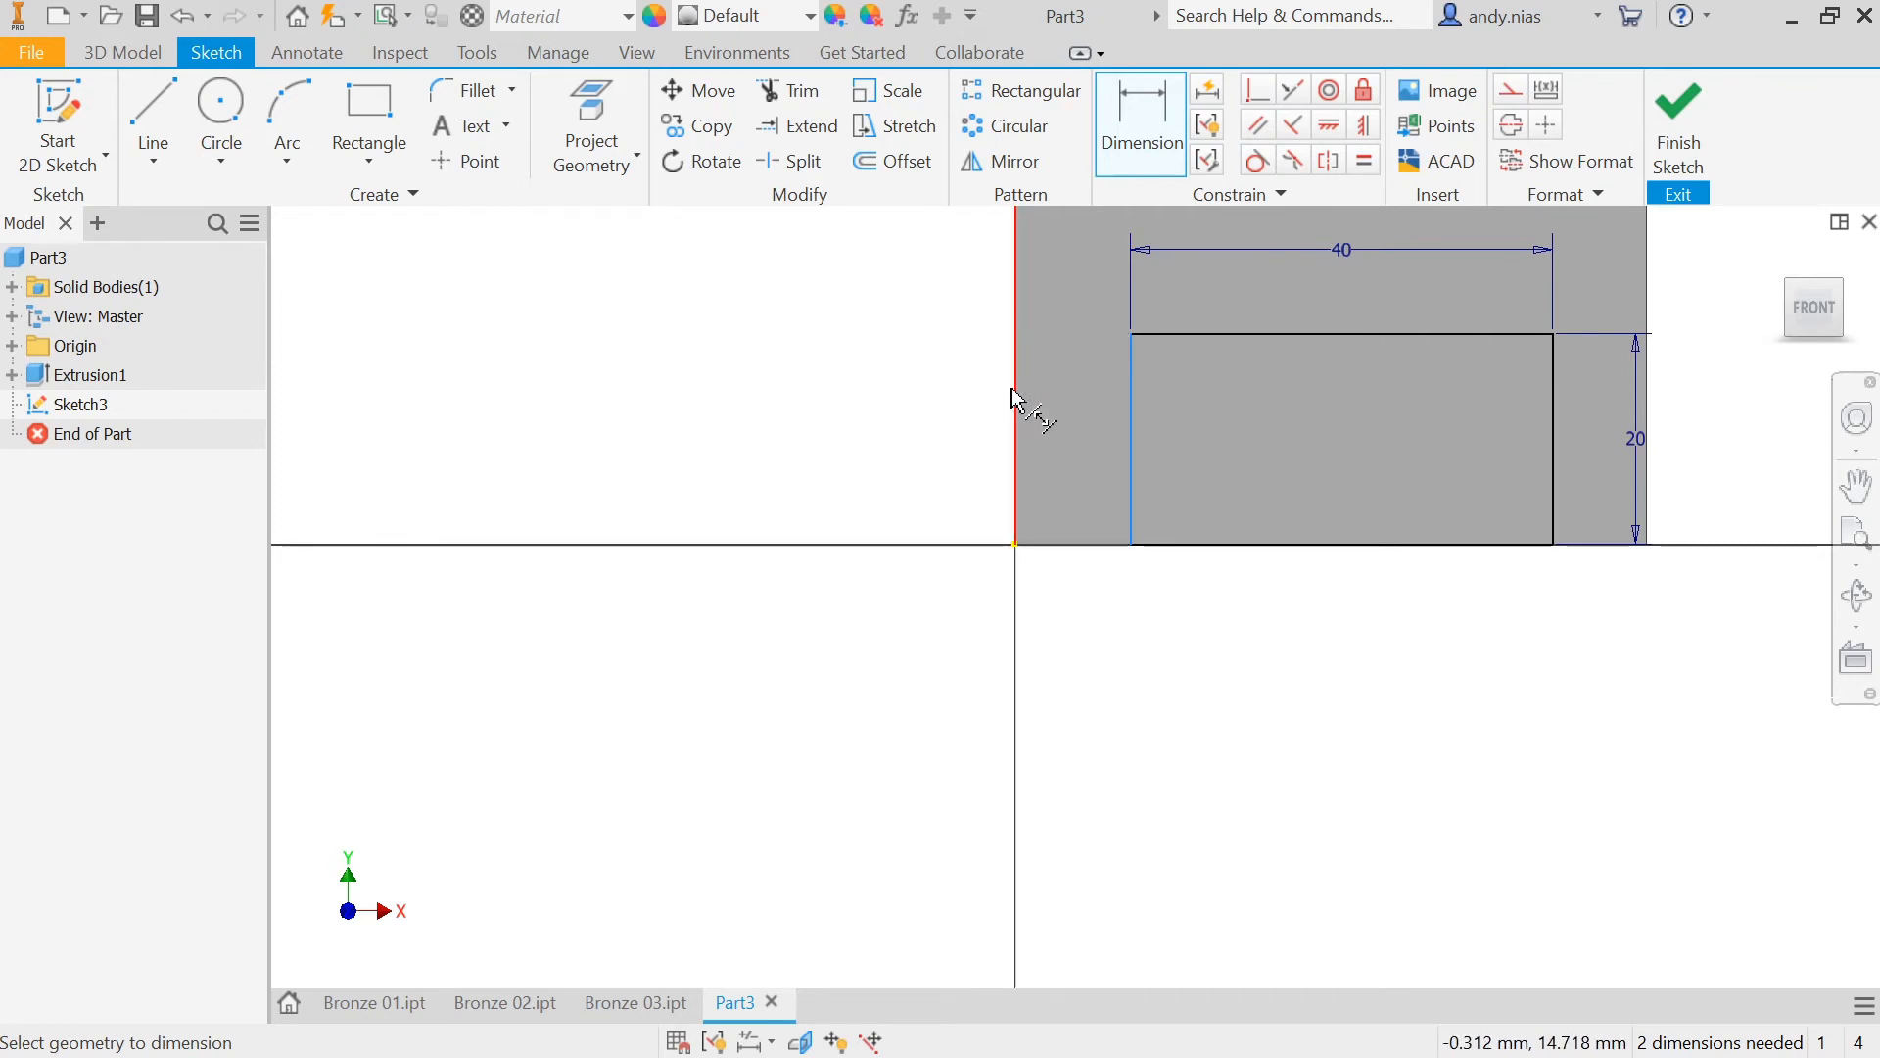
left_click(1020, 554)
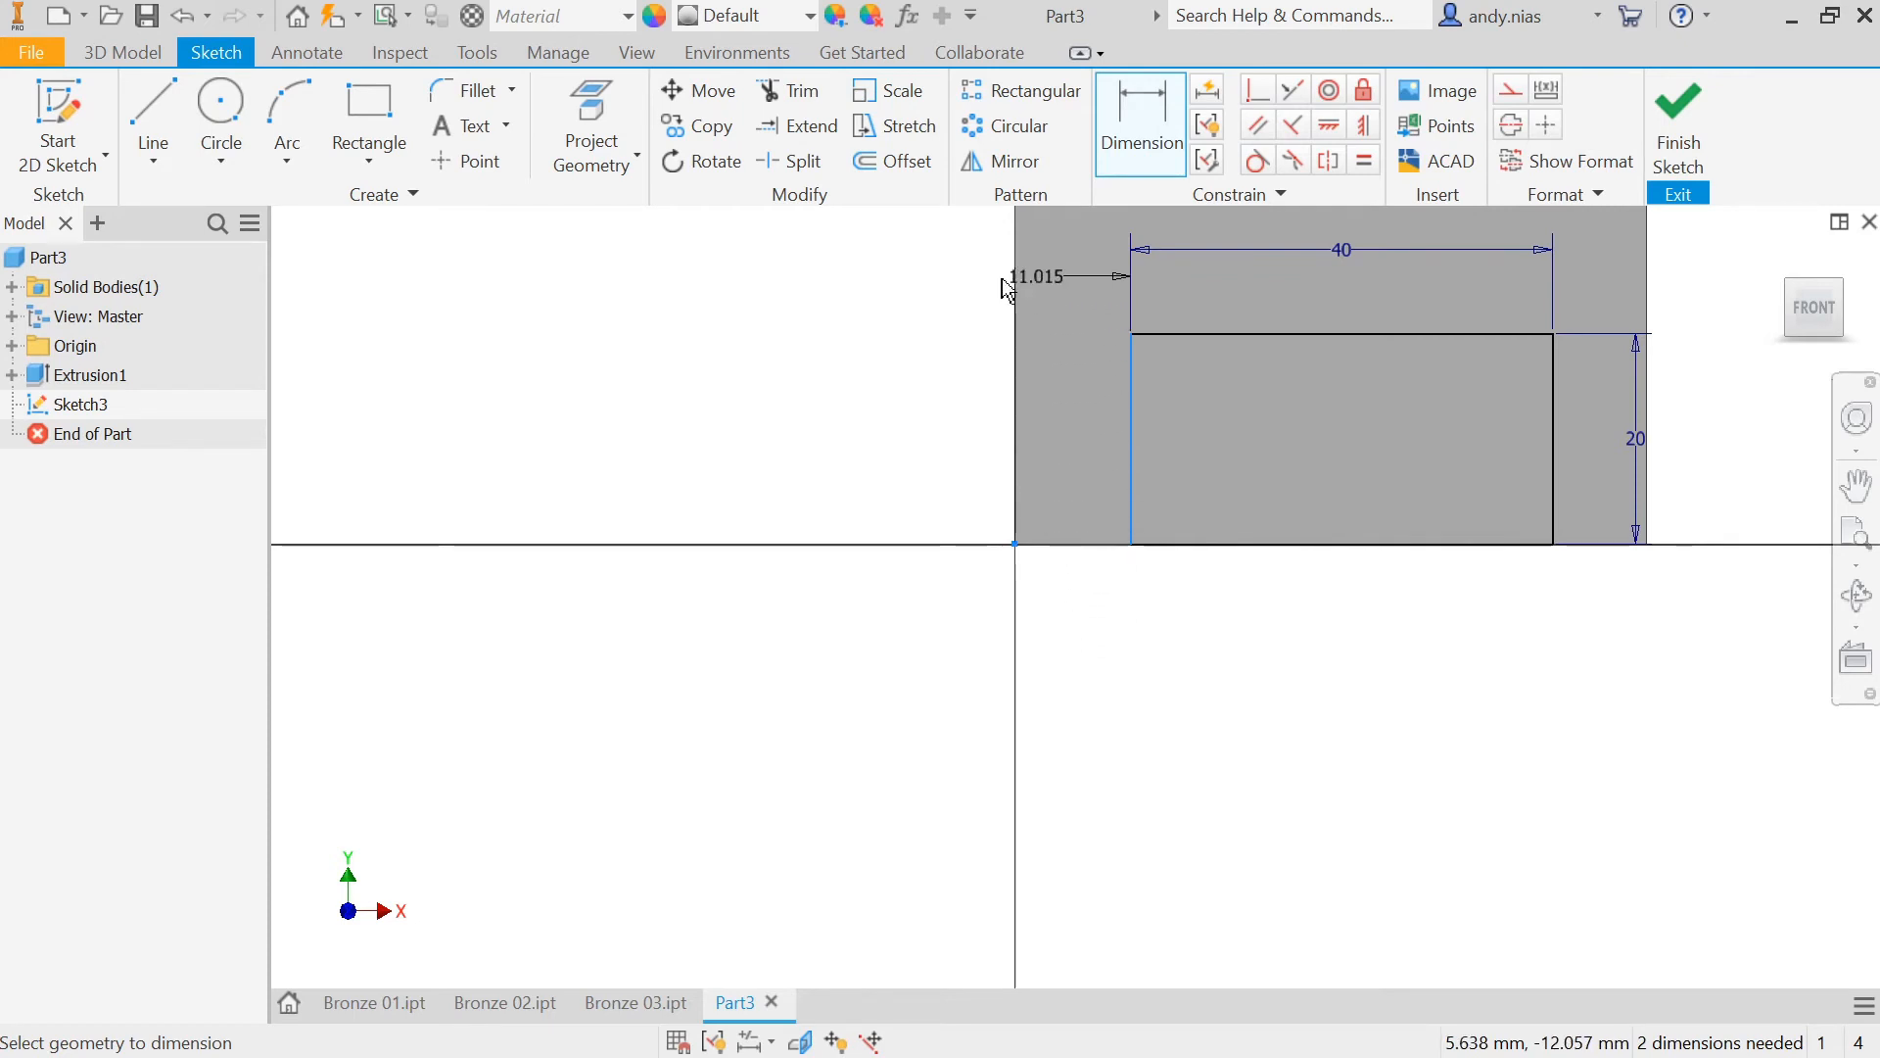
left_click(1070, 628)
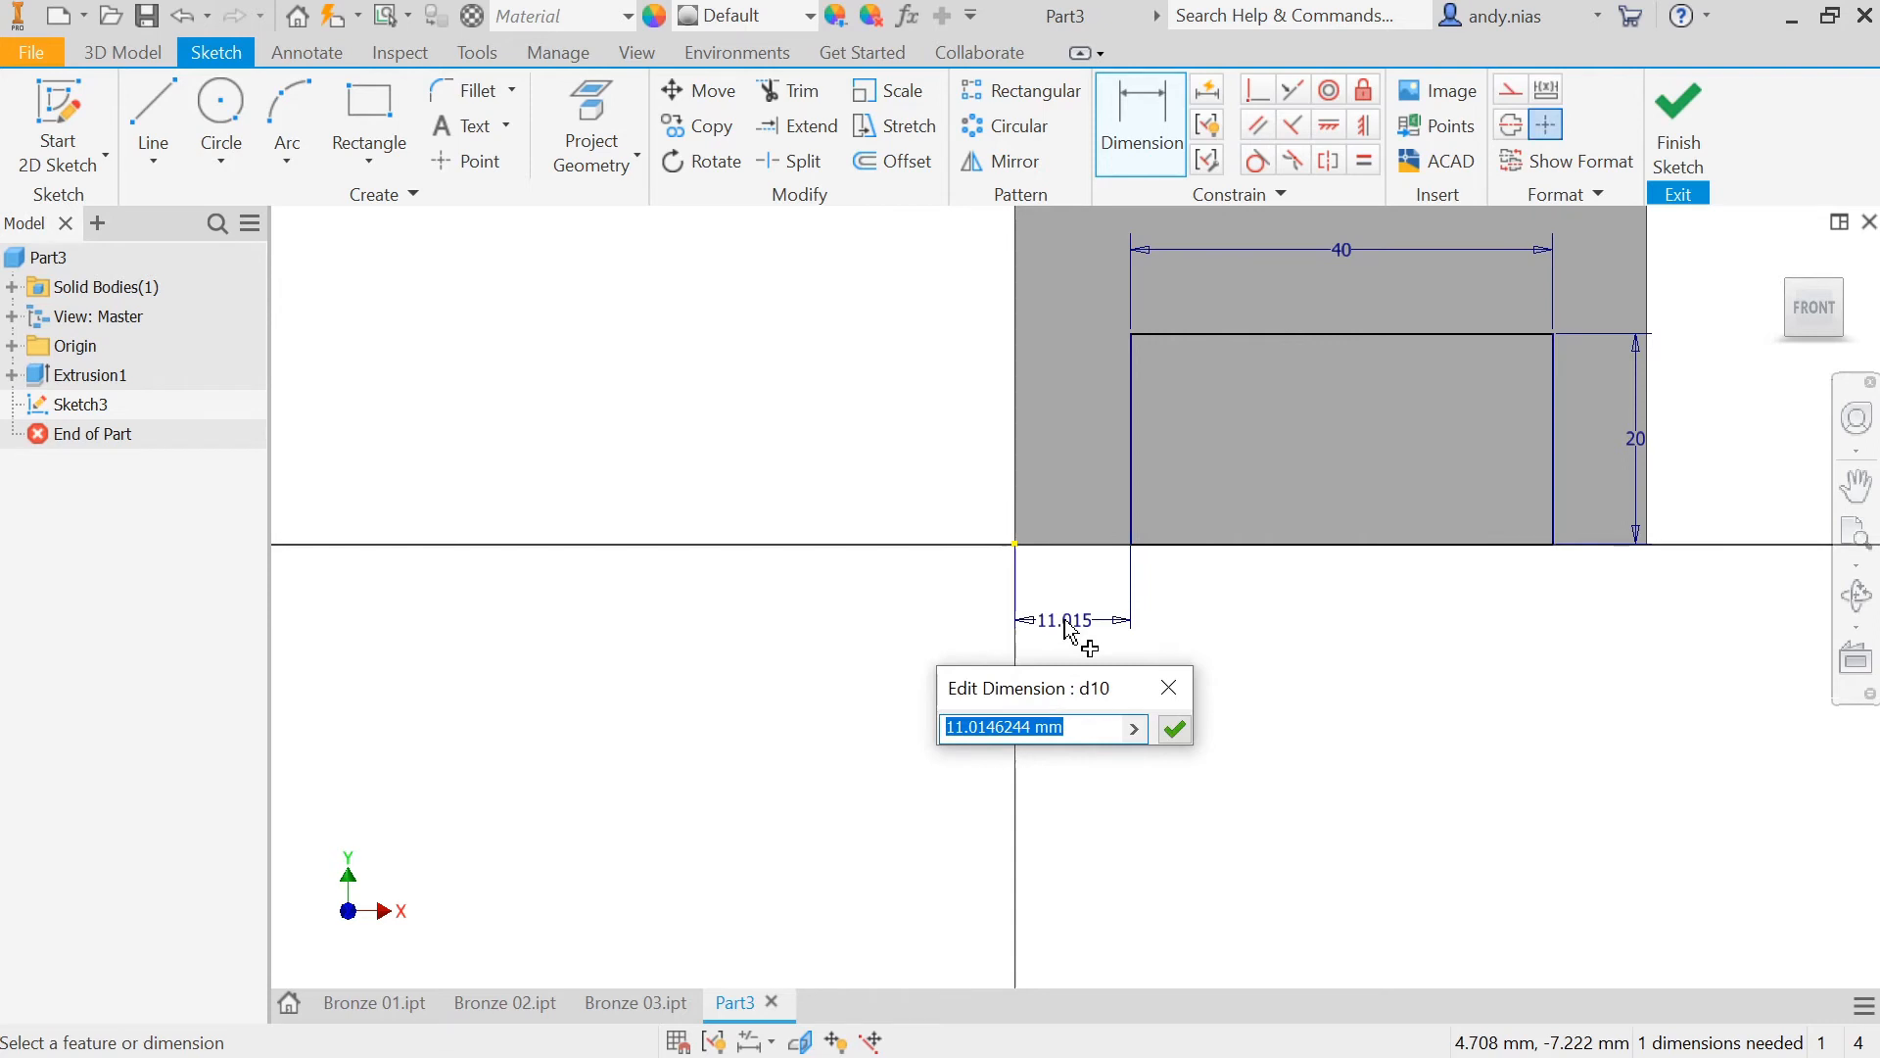
type("10")
key("Return")
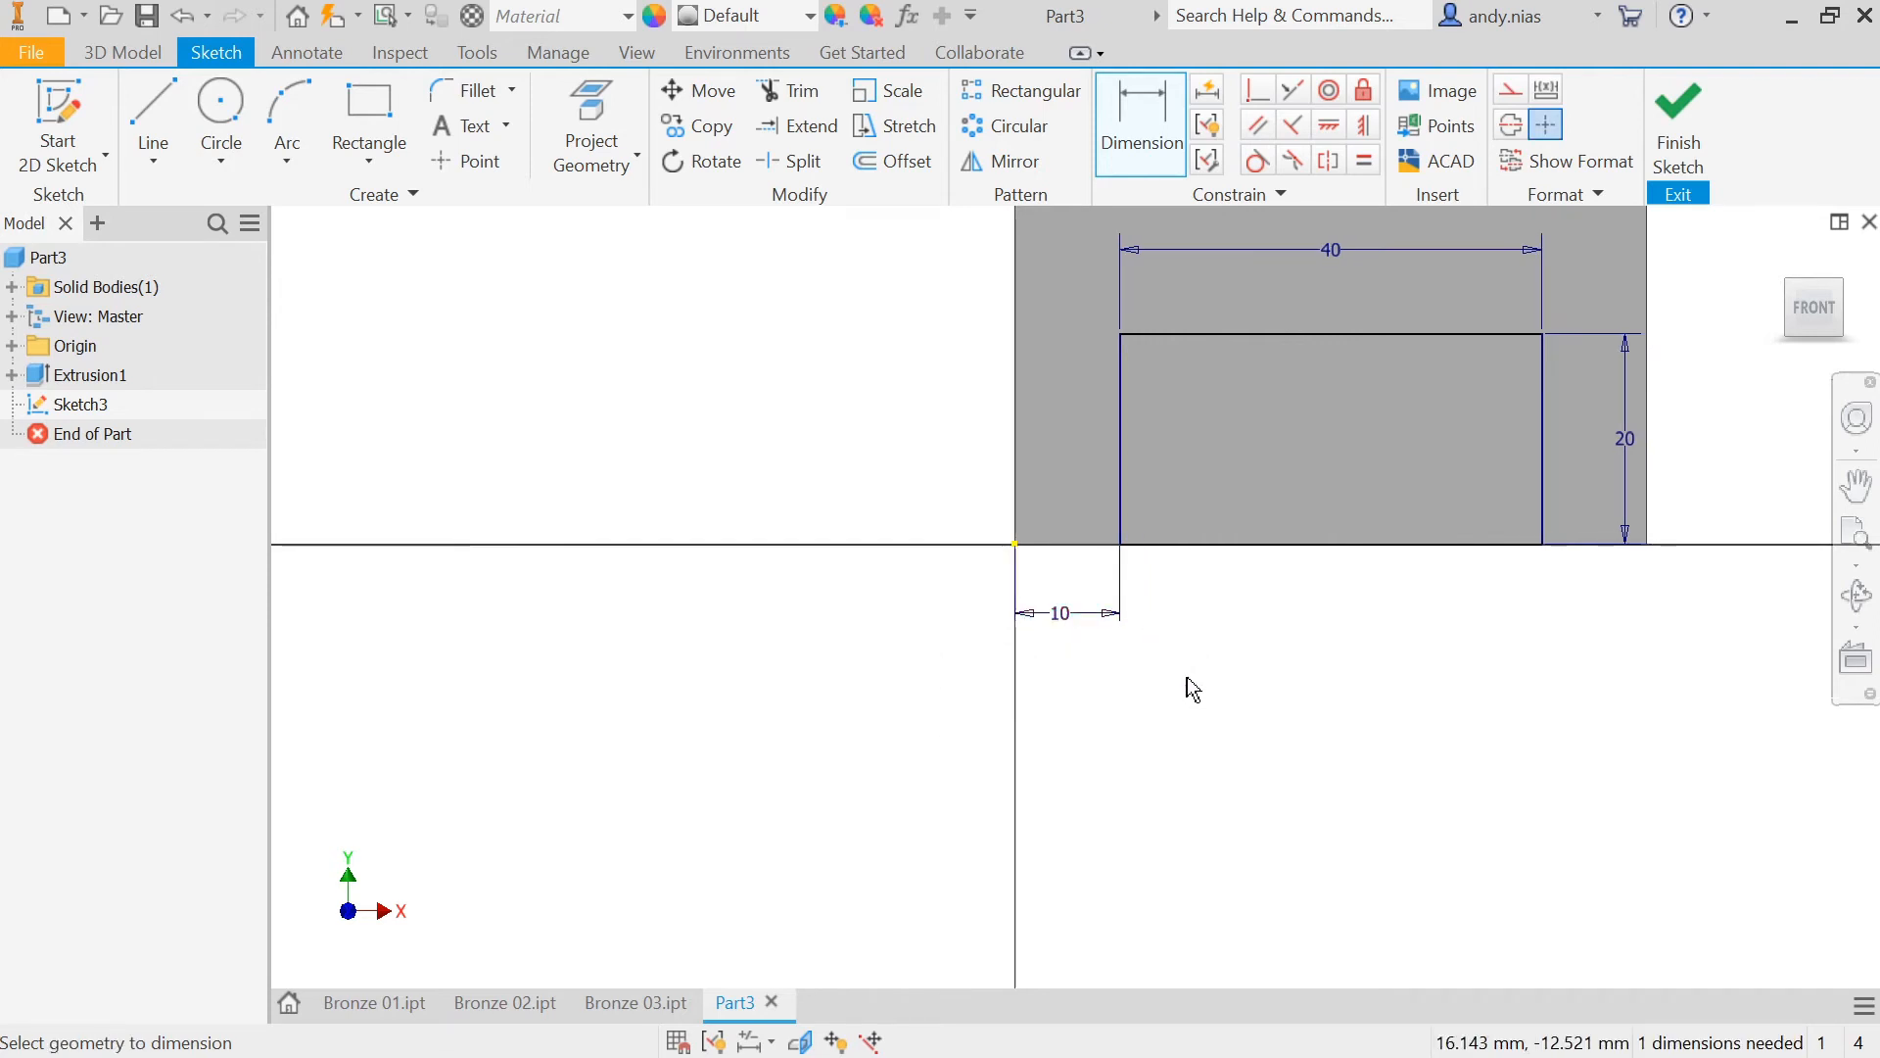
key("Escape")
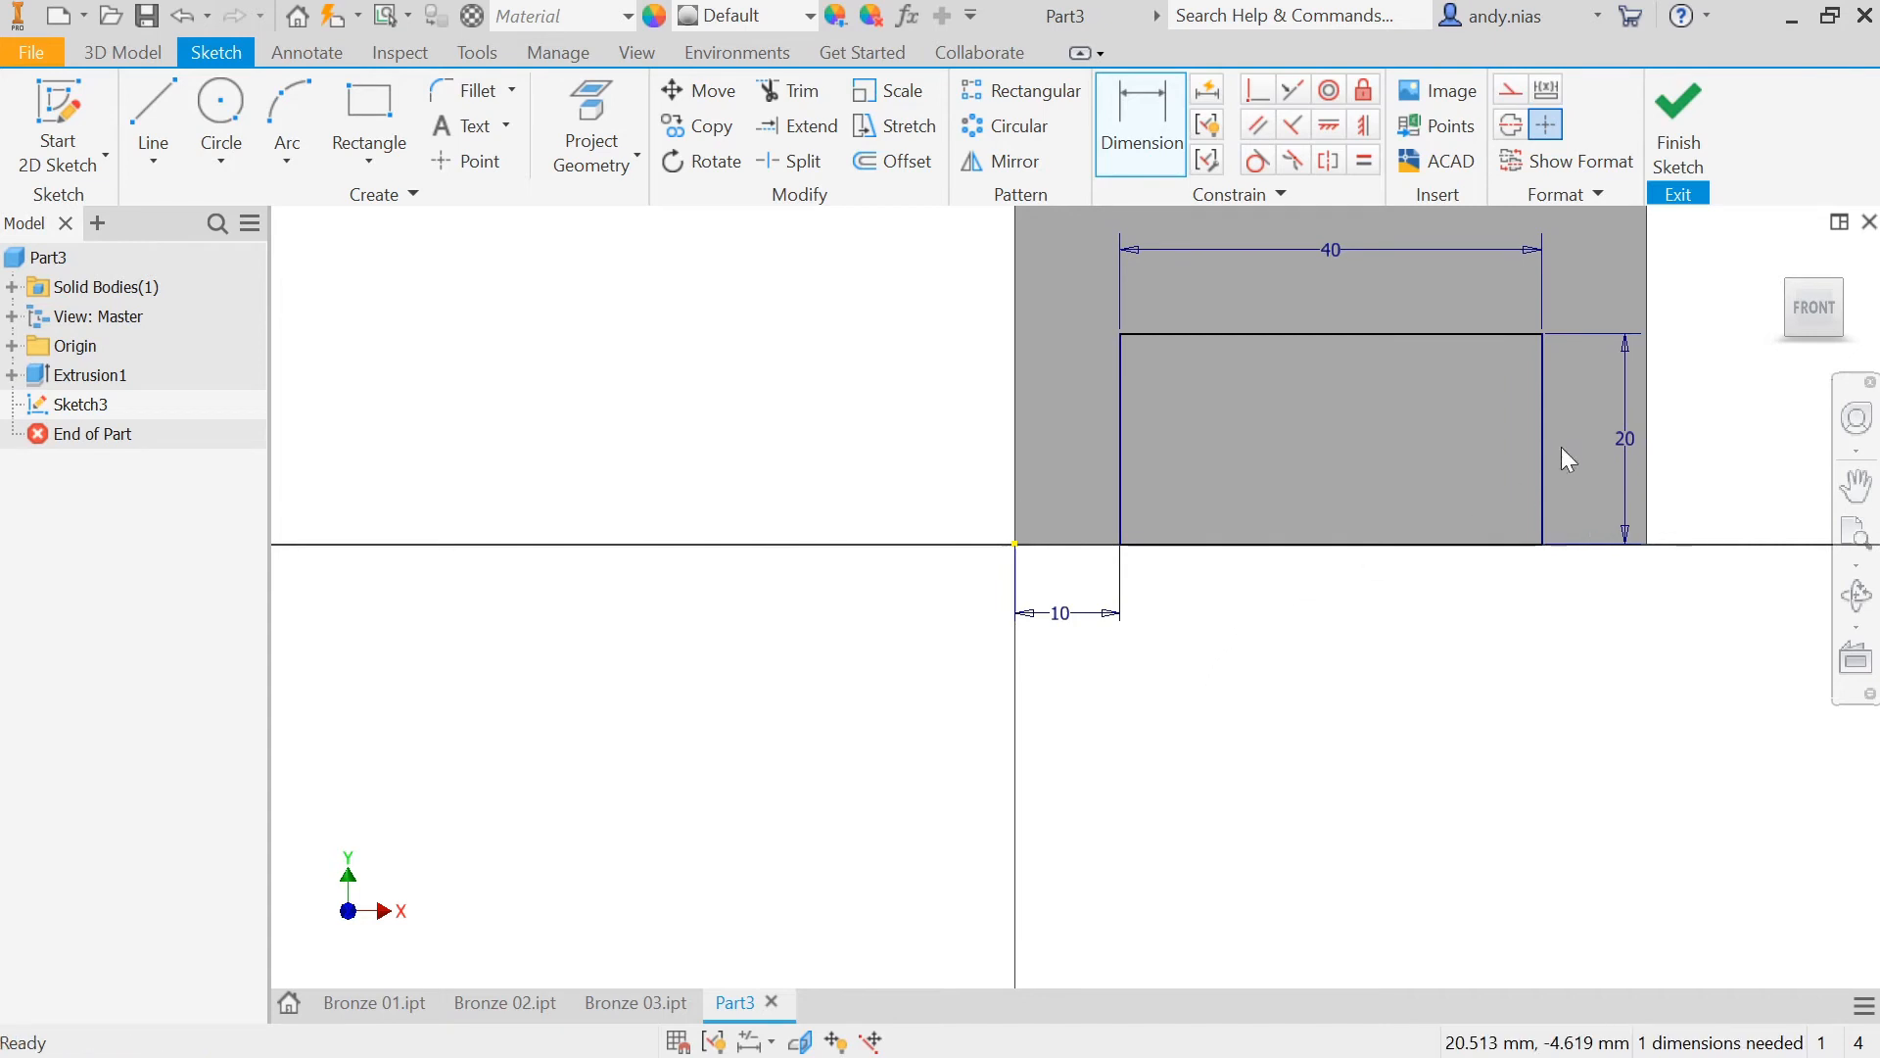
Step: Finish the sketch and extrude the 40 by 20 mm rectangle 20 mm outward from the slab, joined to it
left_click(1680, 122)
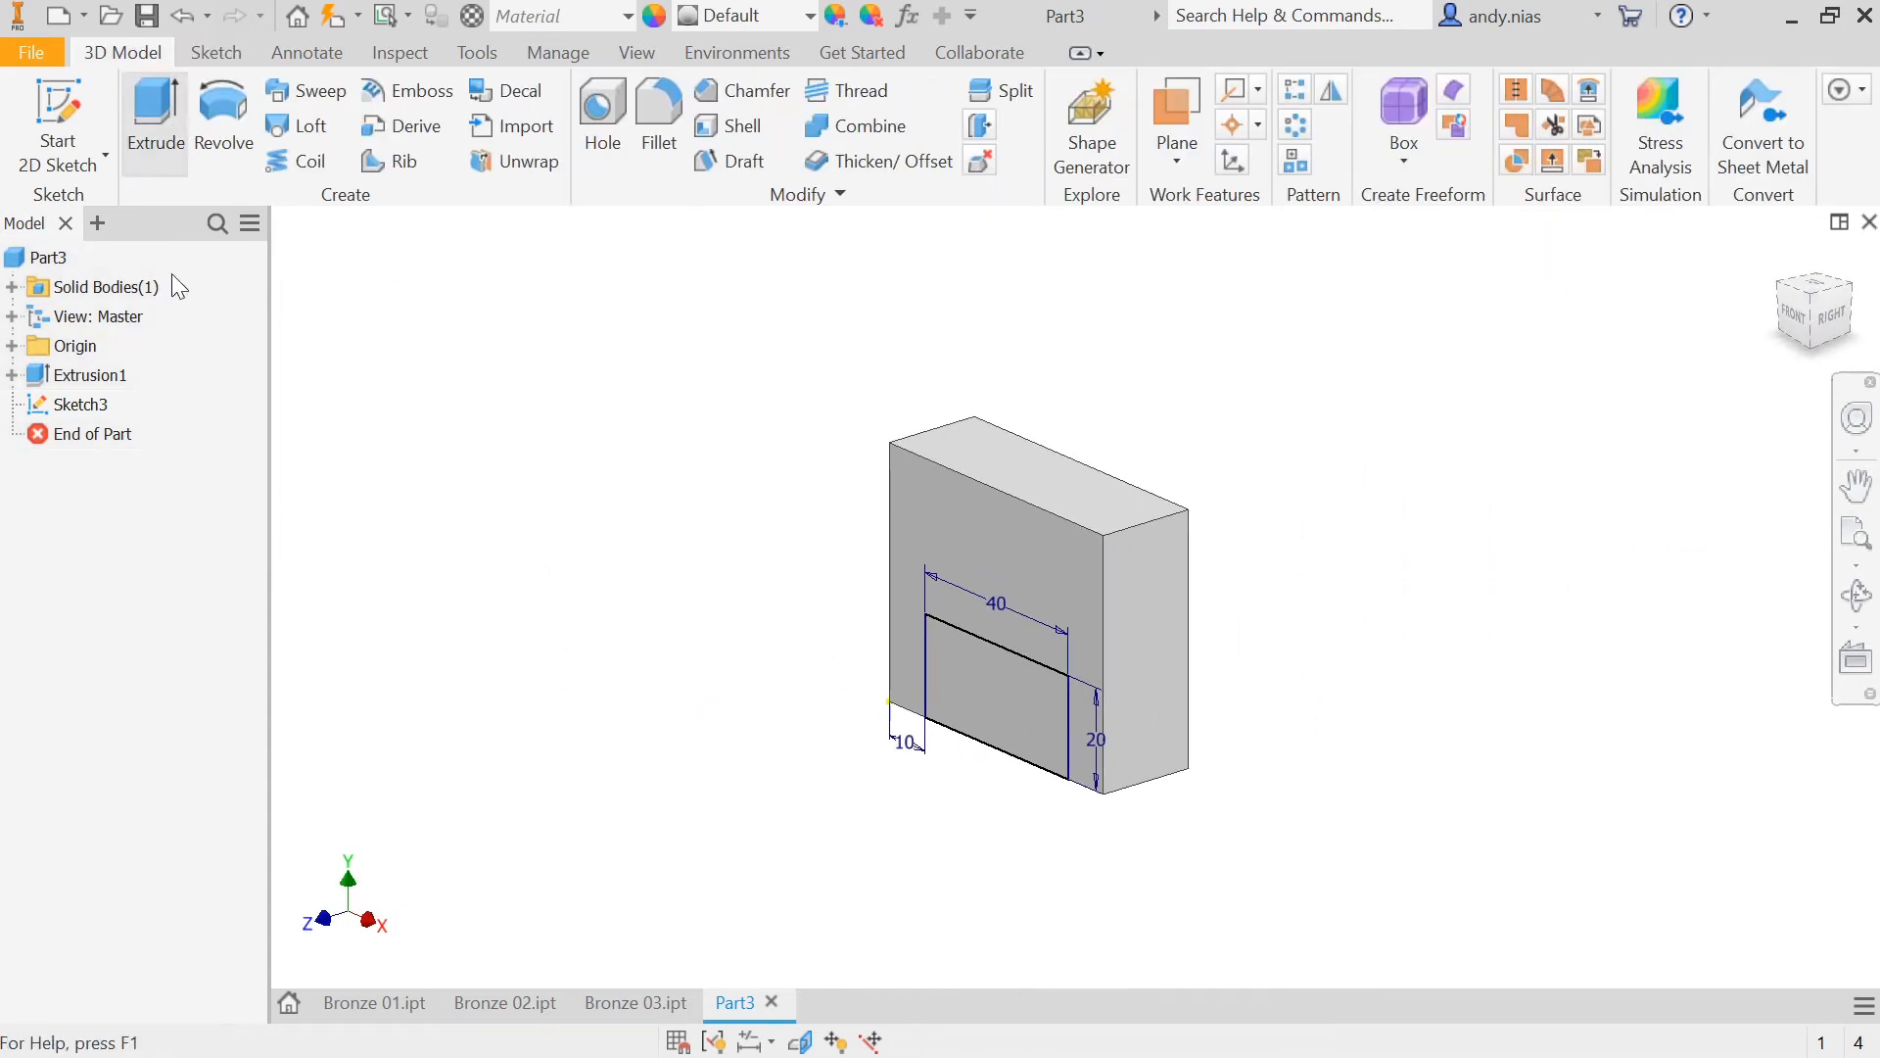
left_click(157, 120)
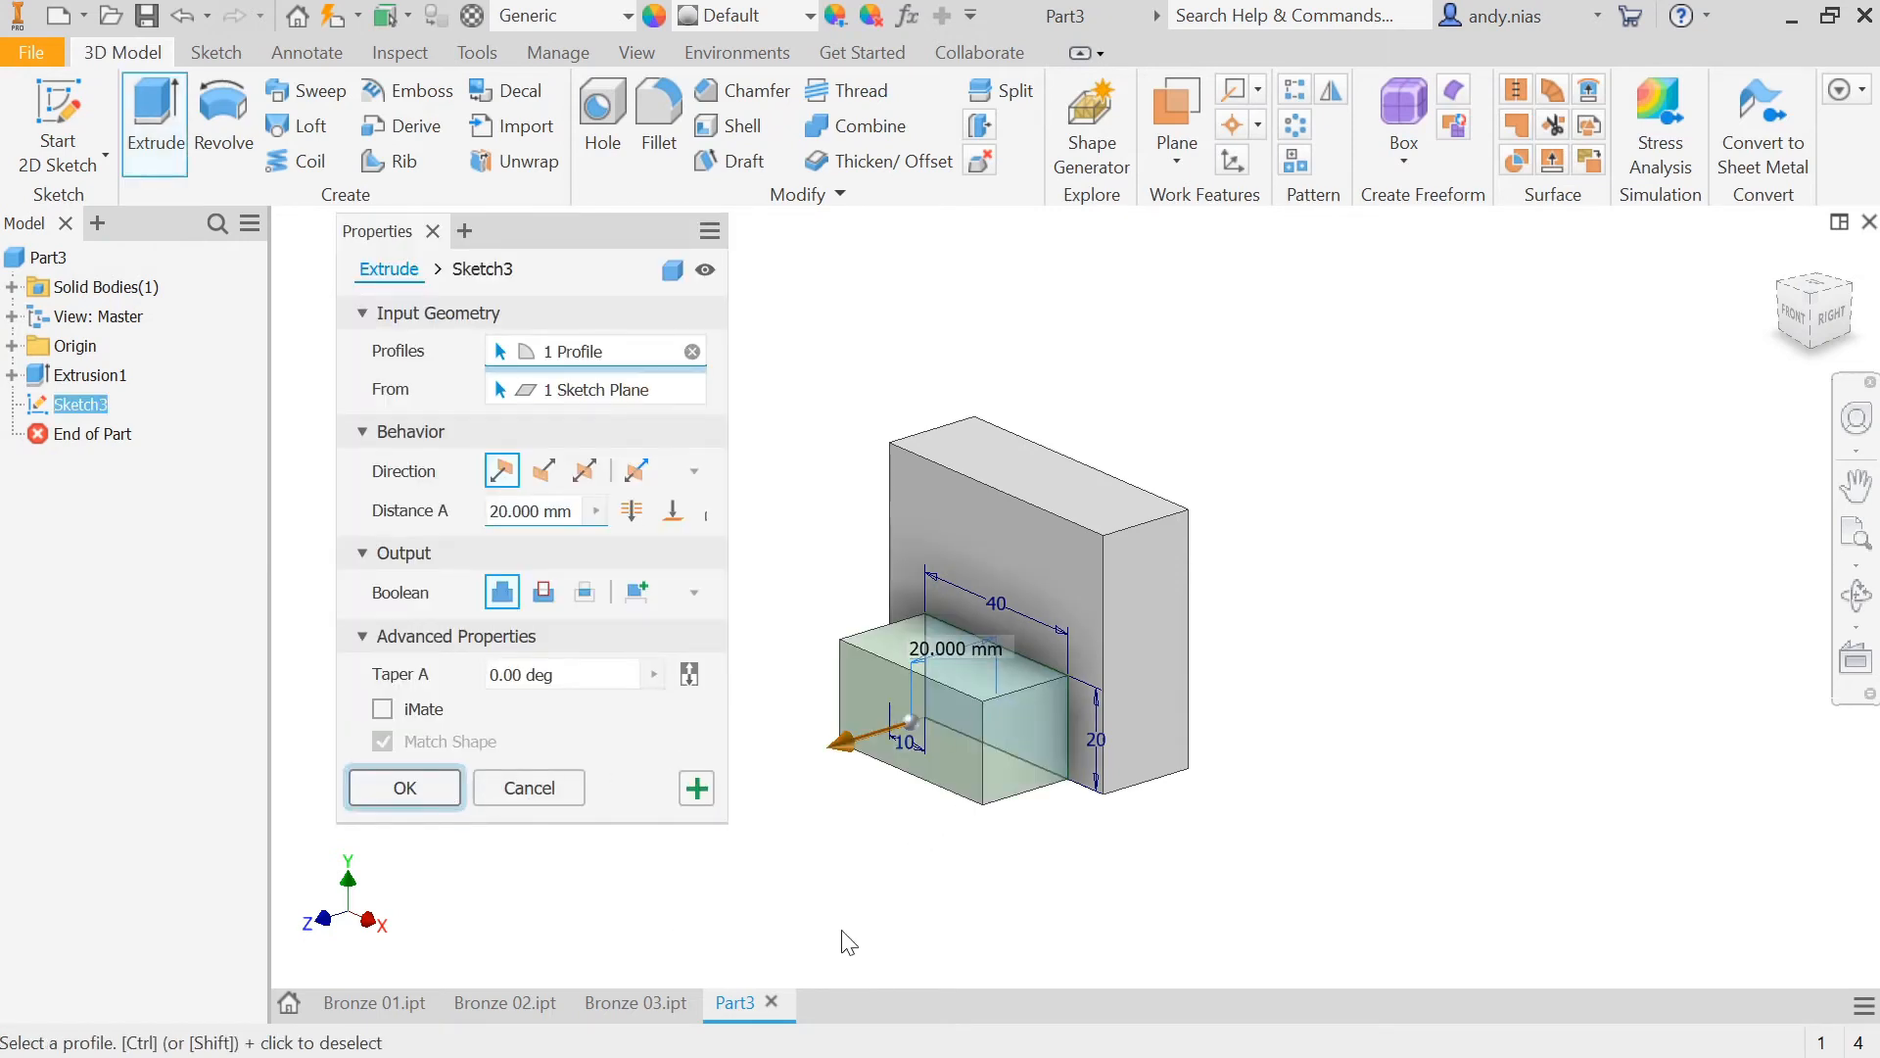
key("Return")
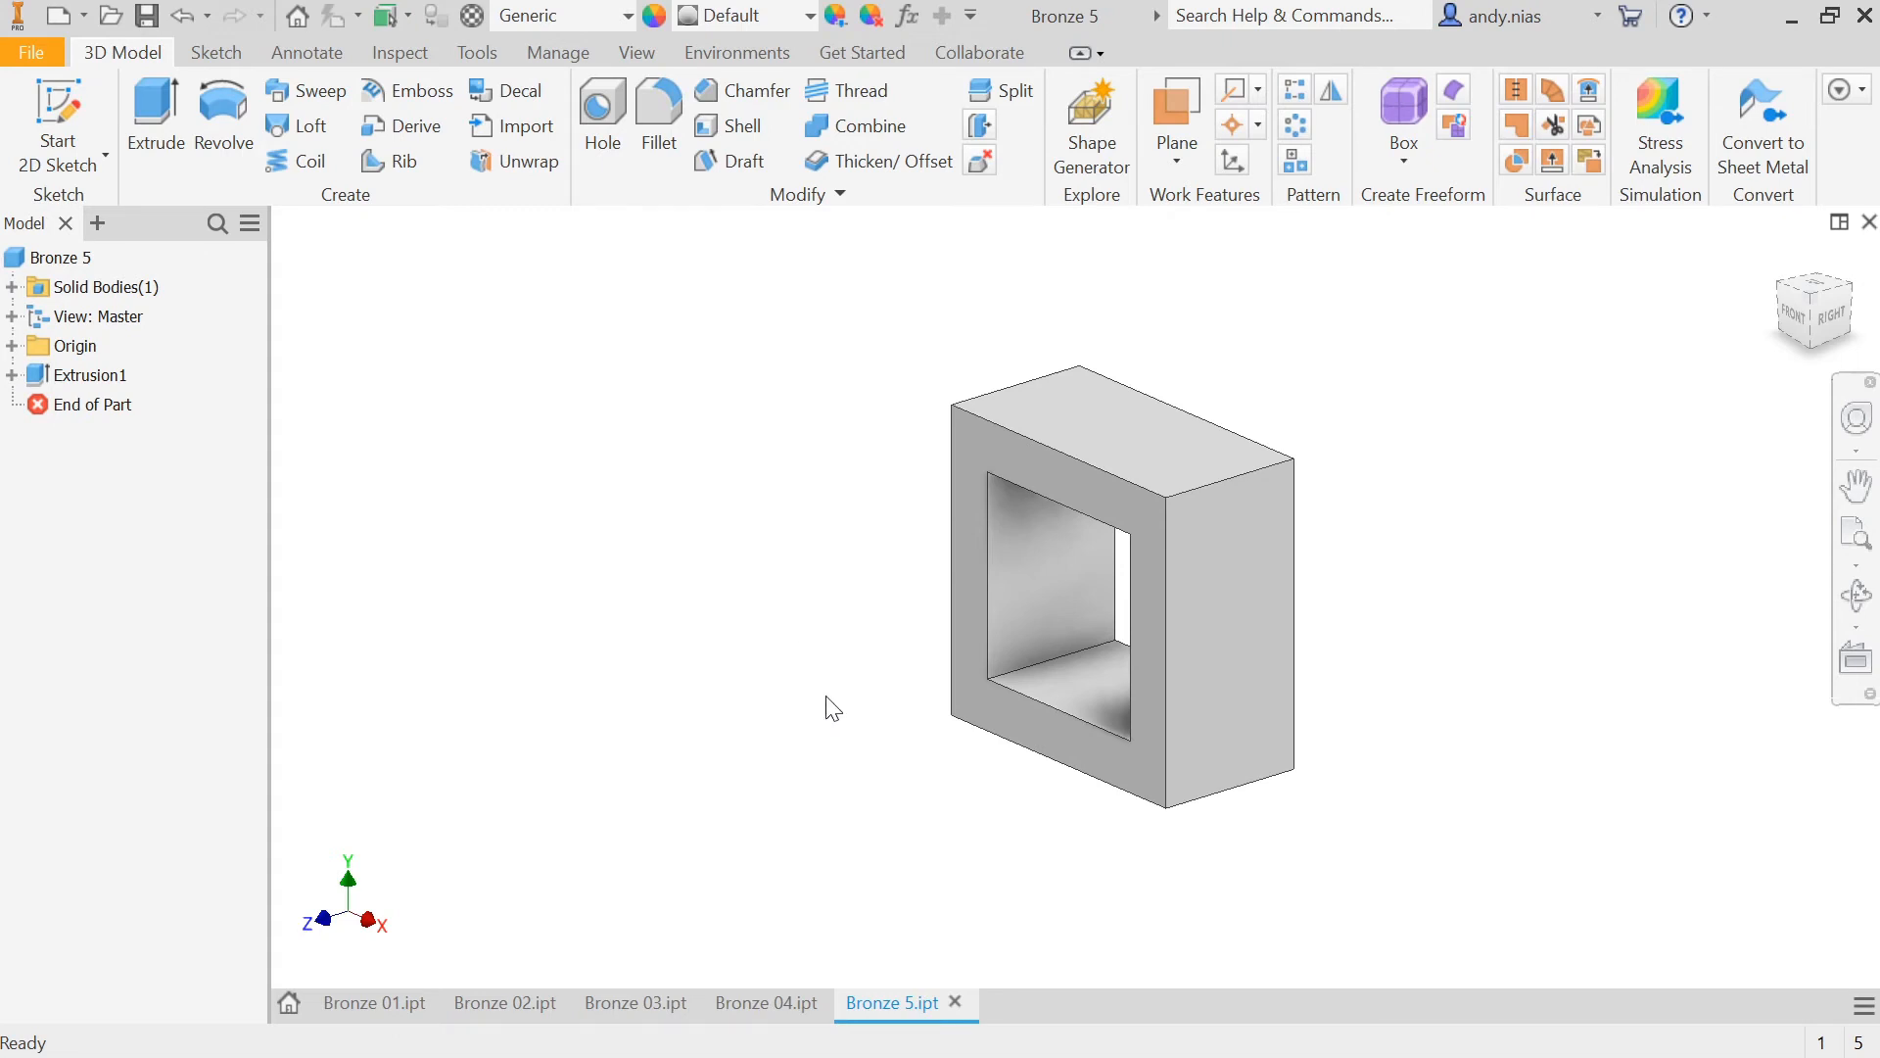
Step: Look over the Bronze 5 frame, create a new part from the metric Standard (mm).ipt template and start a sketch on the XY plane
key("F4")
left_click_drag(1065, 571, 1027, 644)
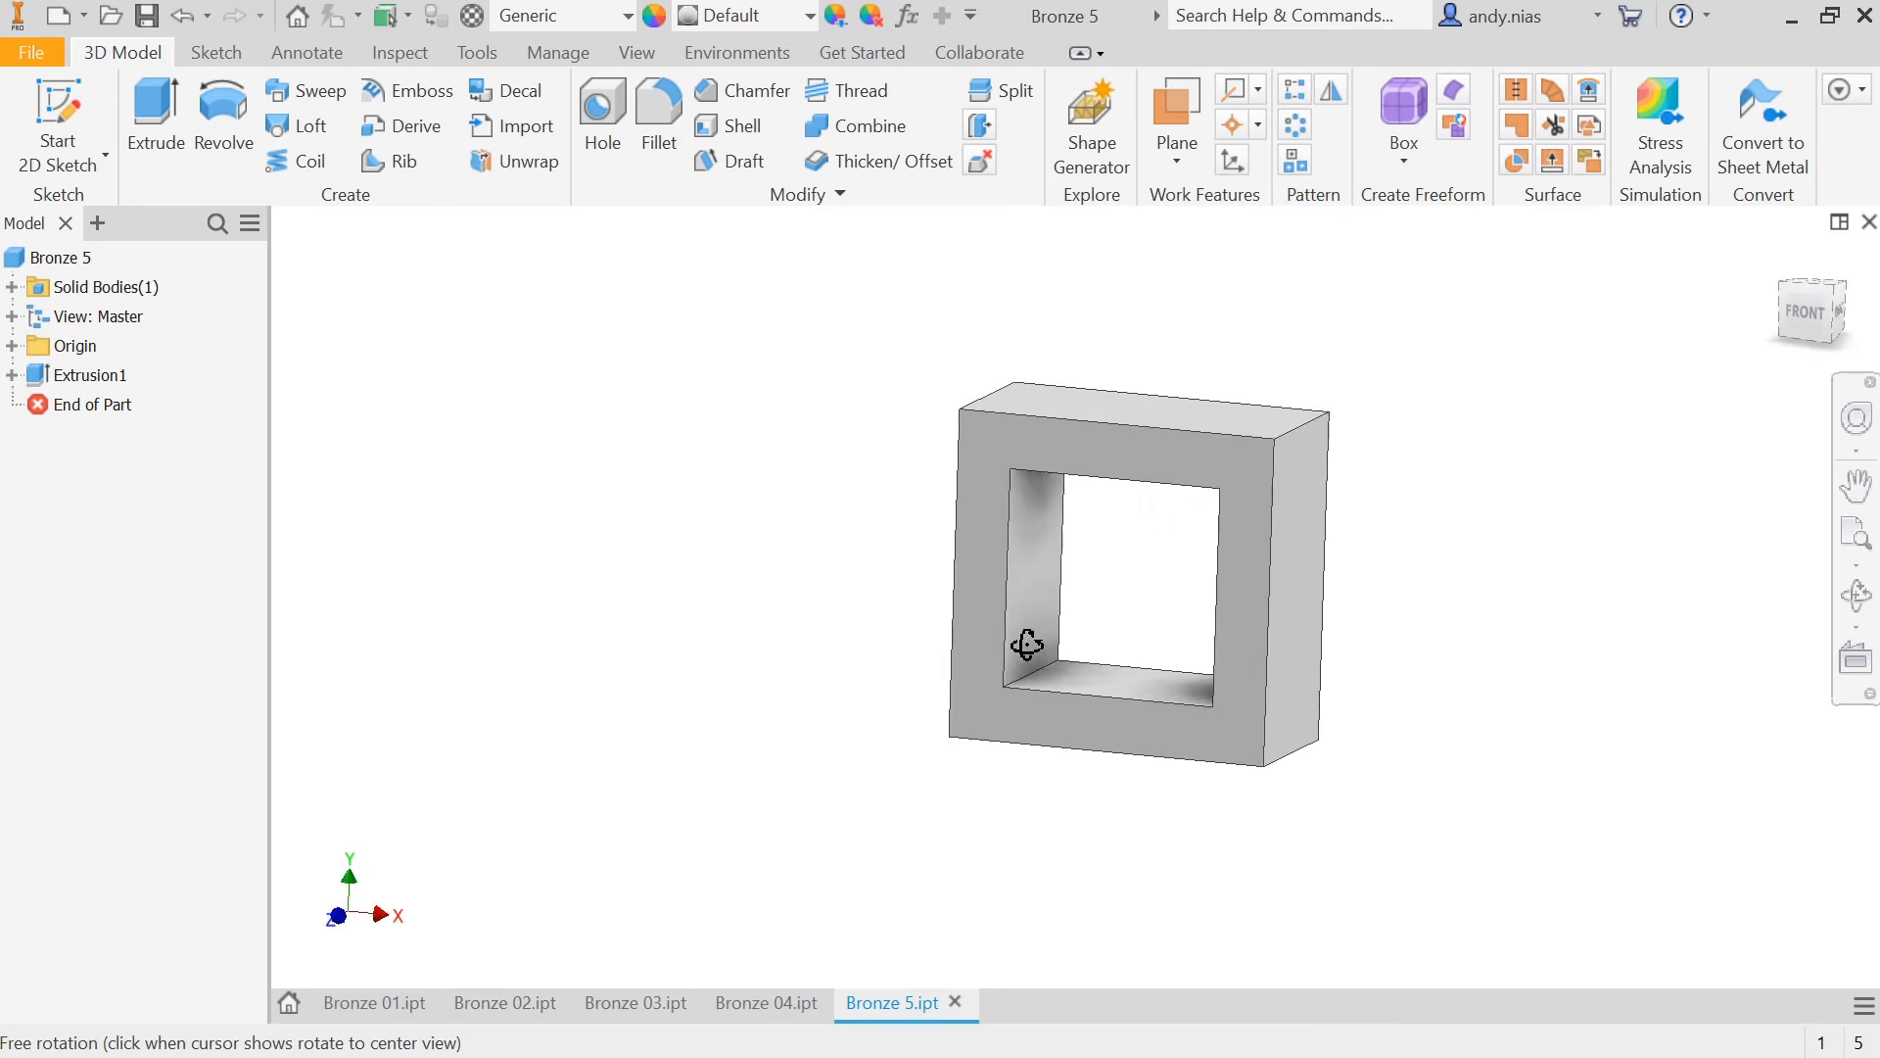
key("Escape")
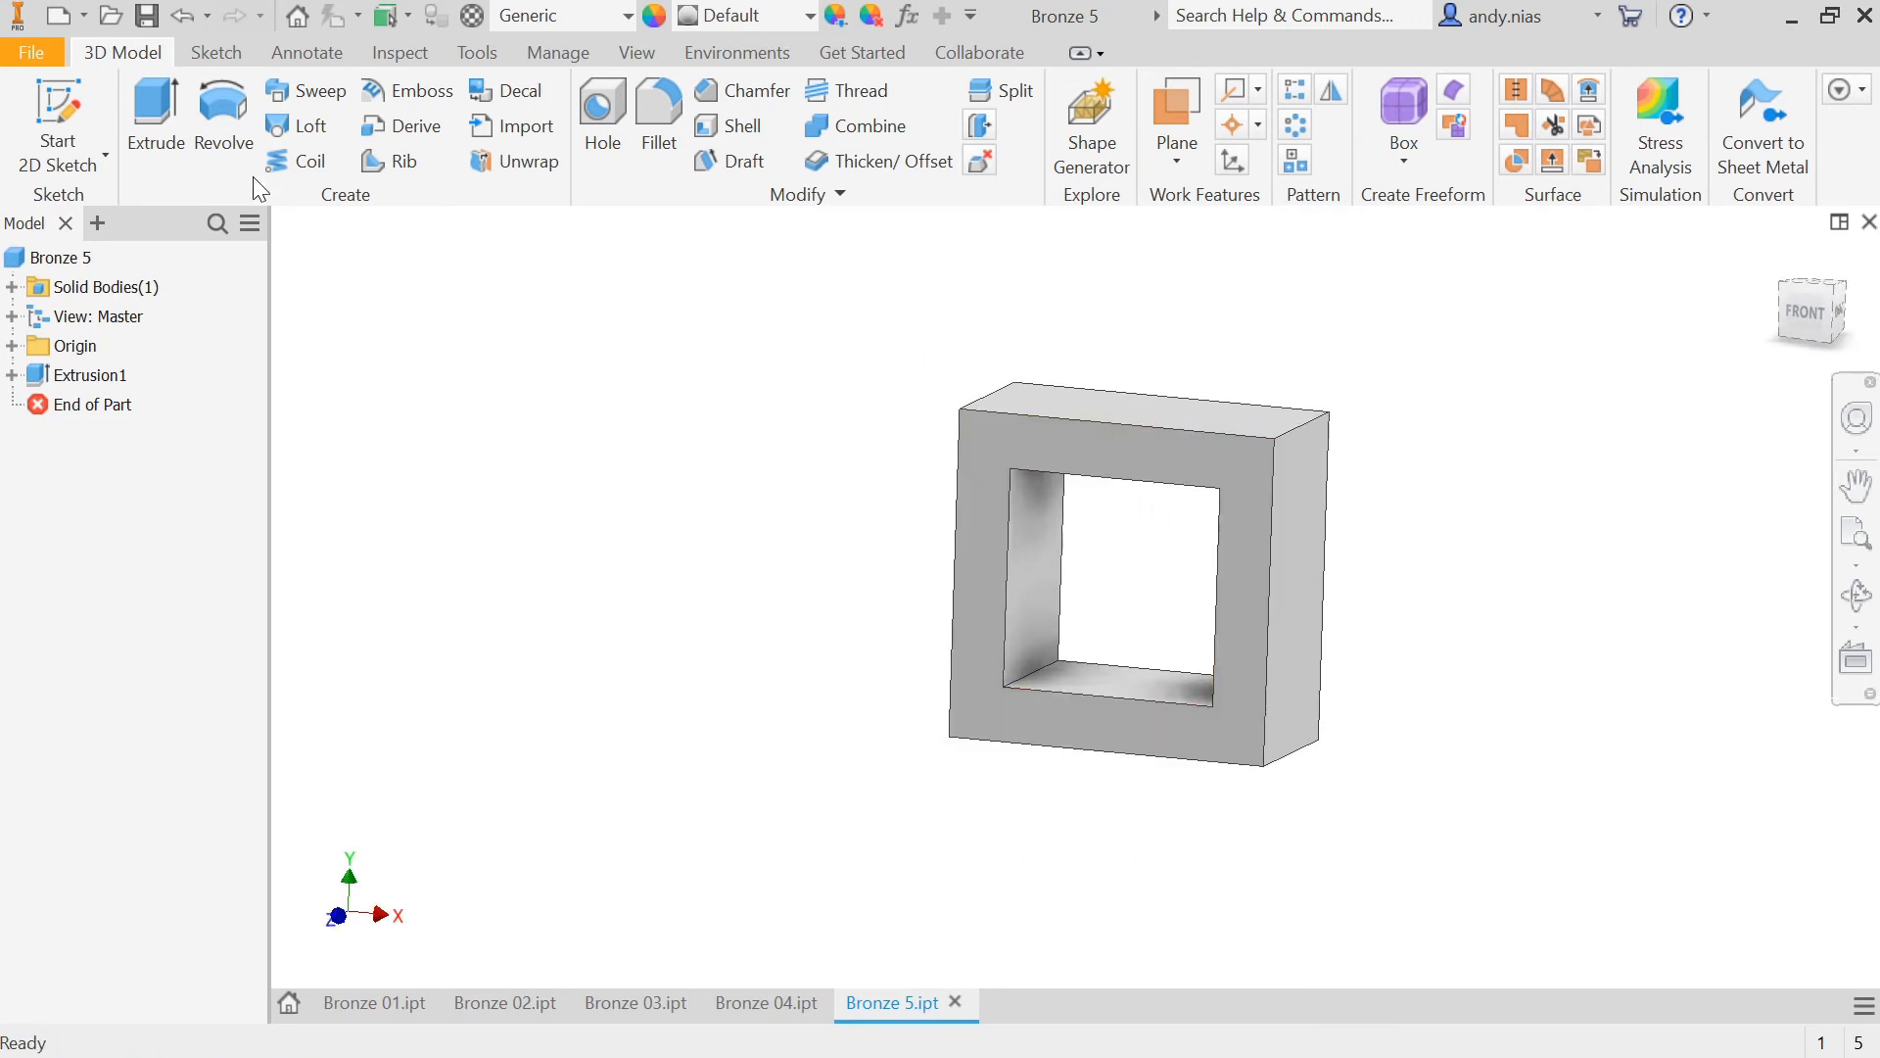
left_click(57, 14)
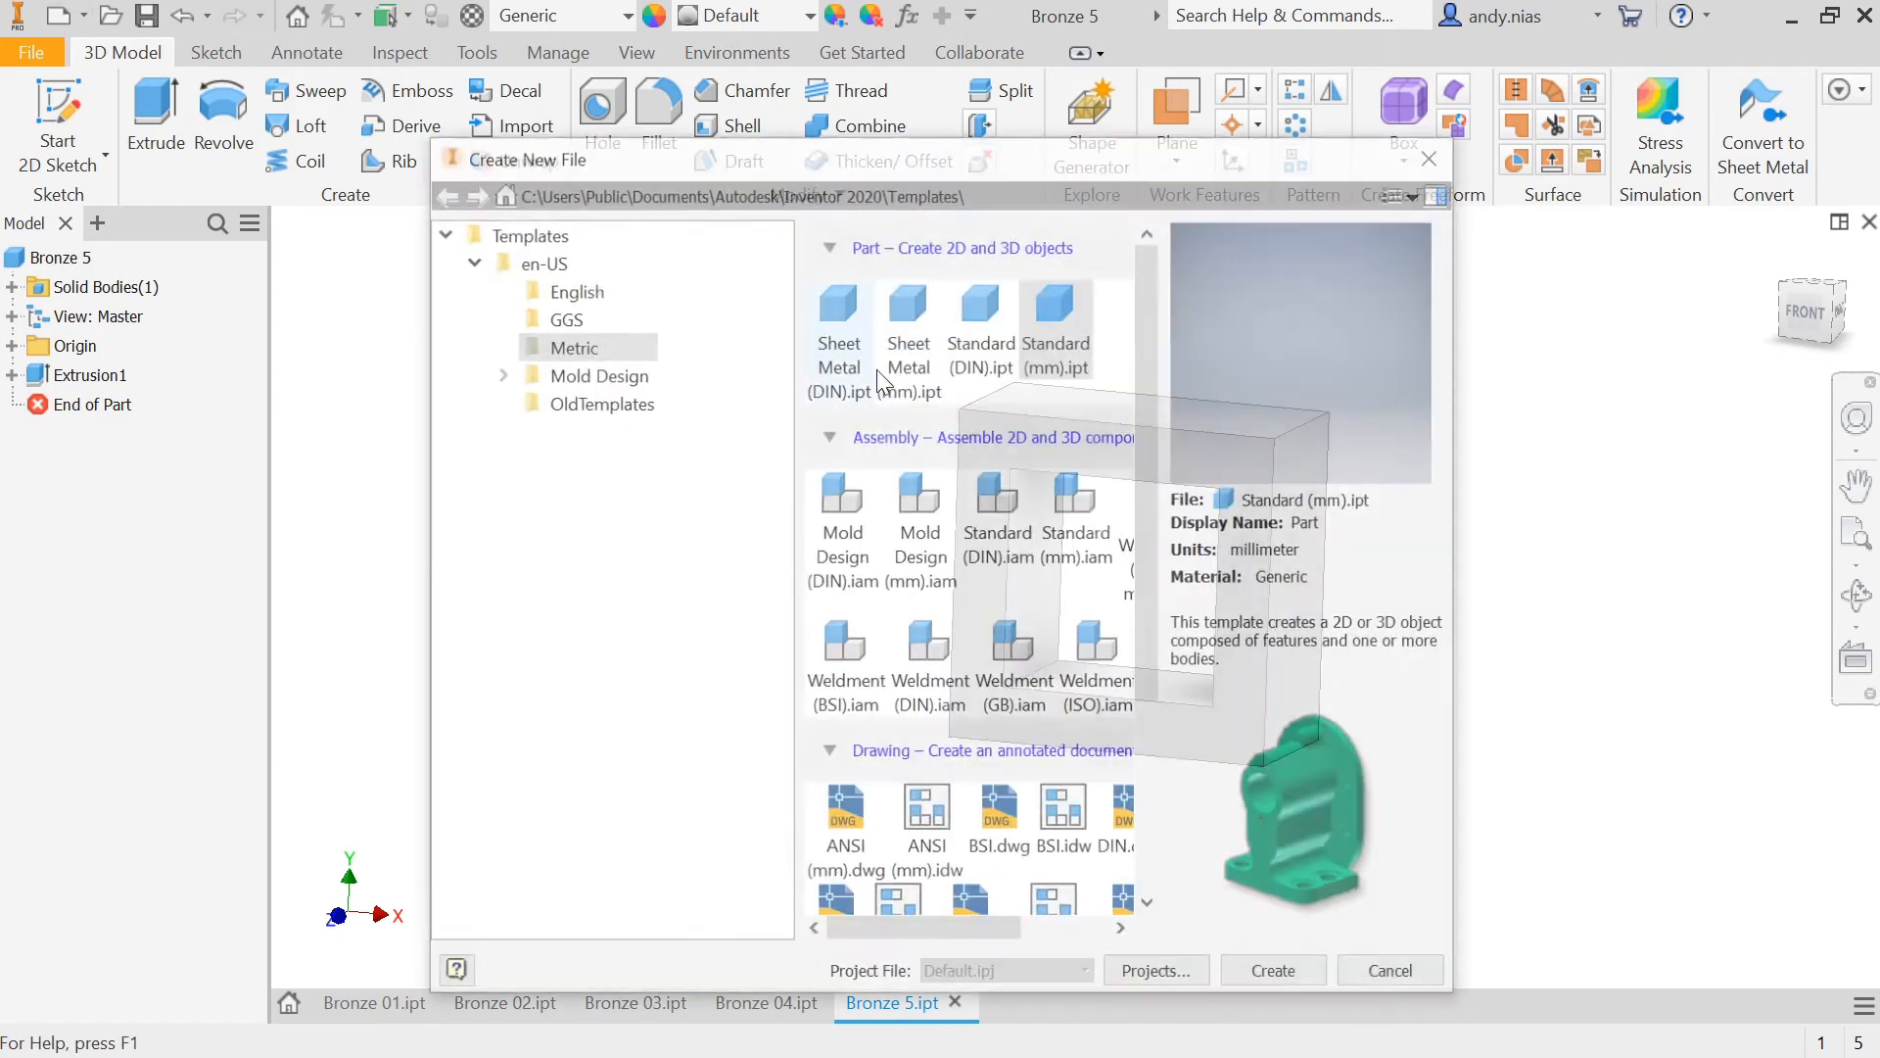
left_click(1280, 977)
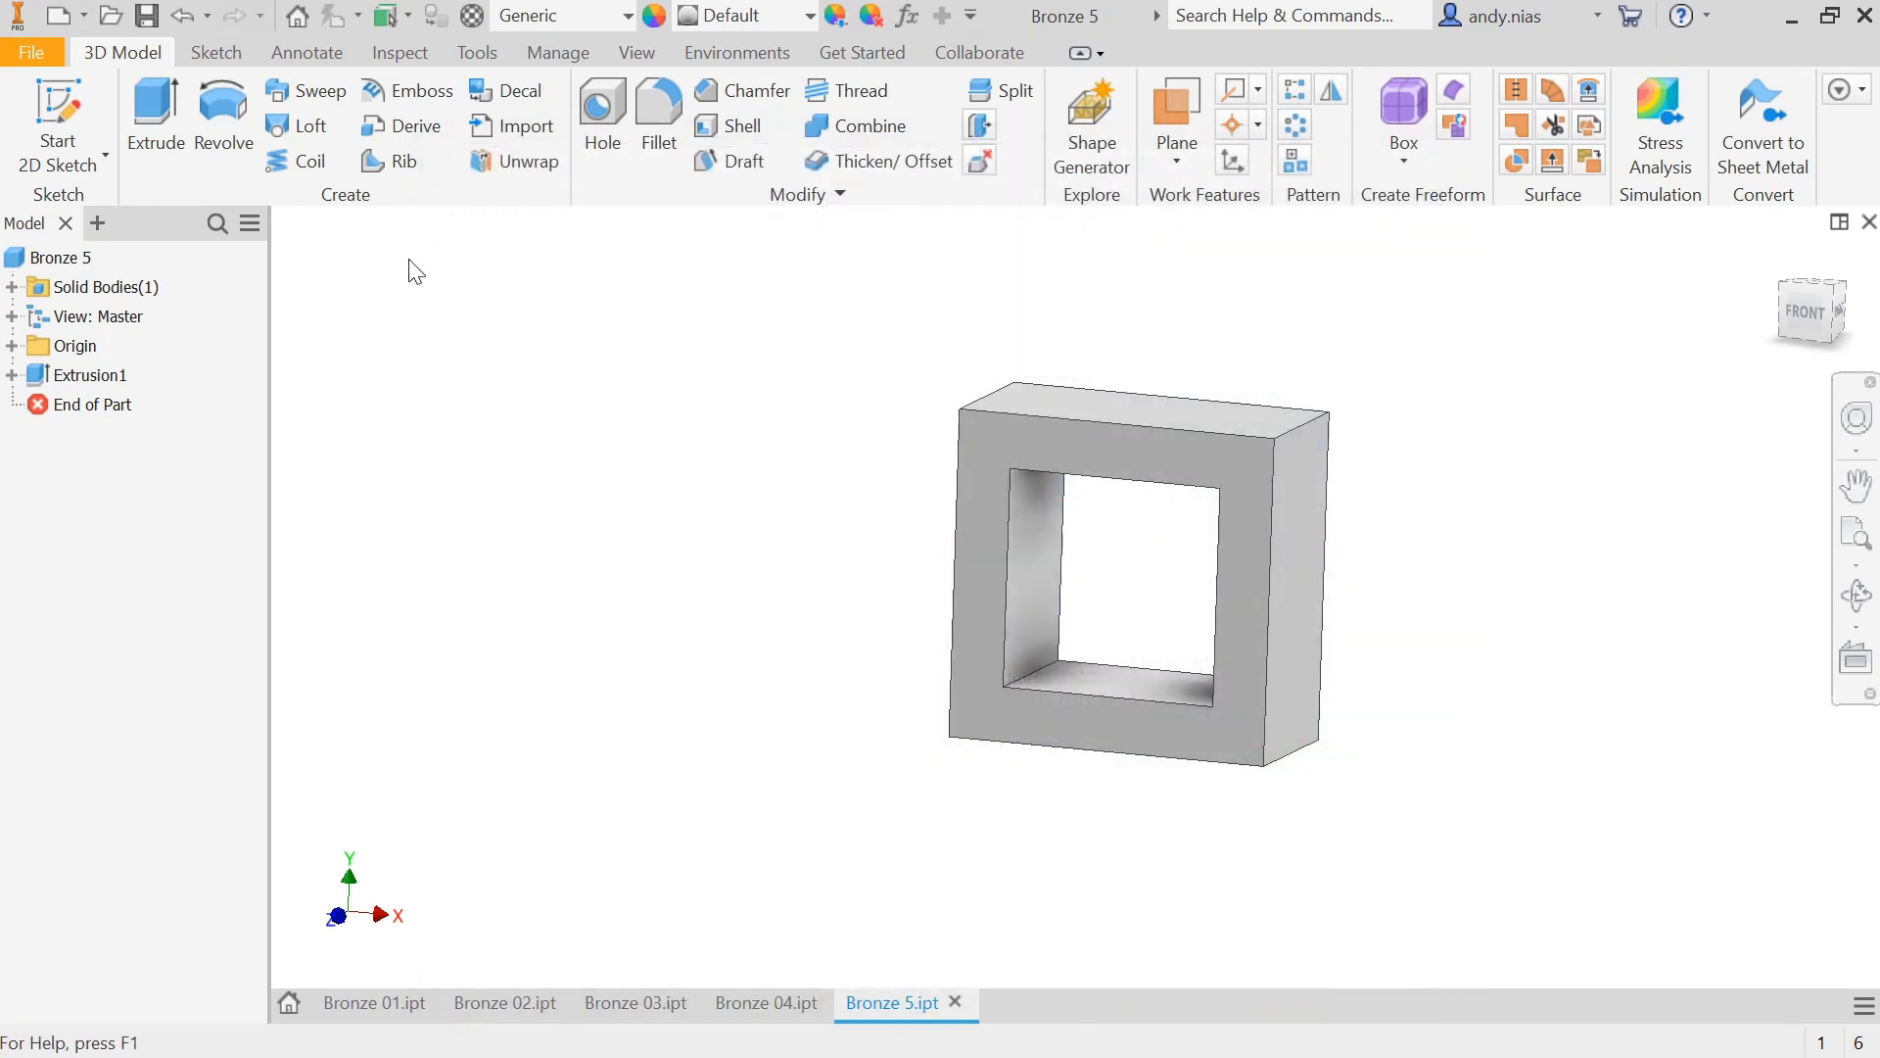
left_click(65, 102)
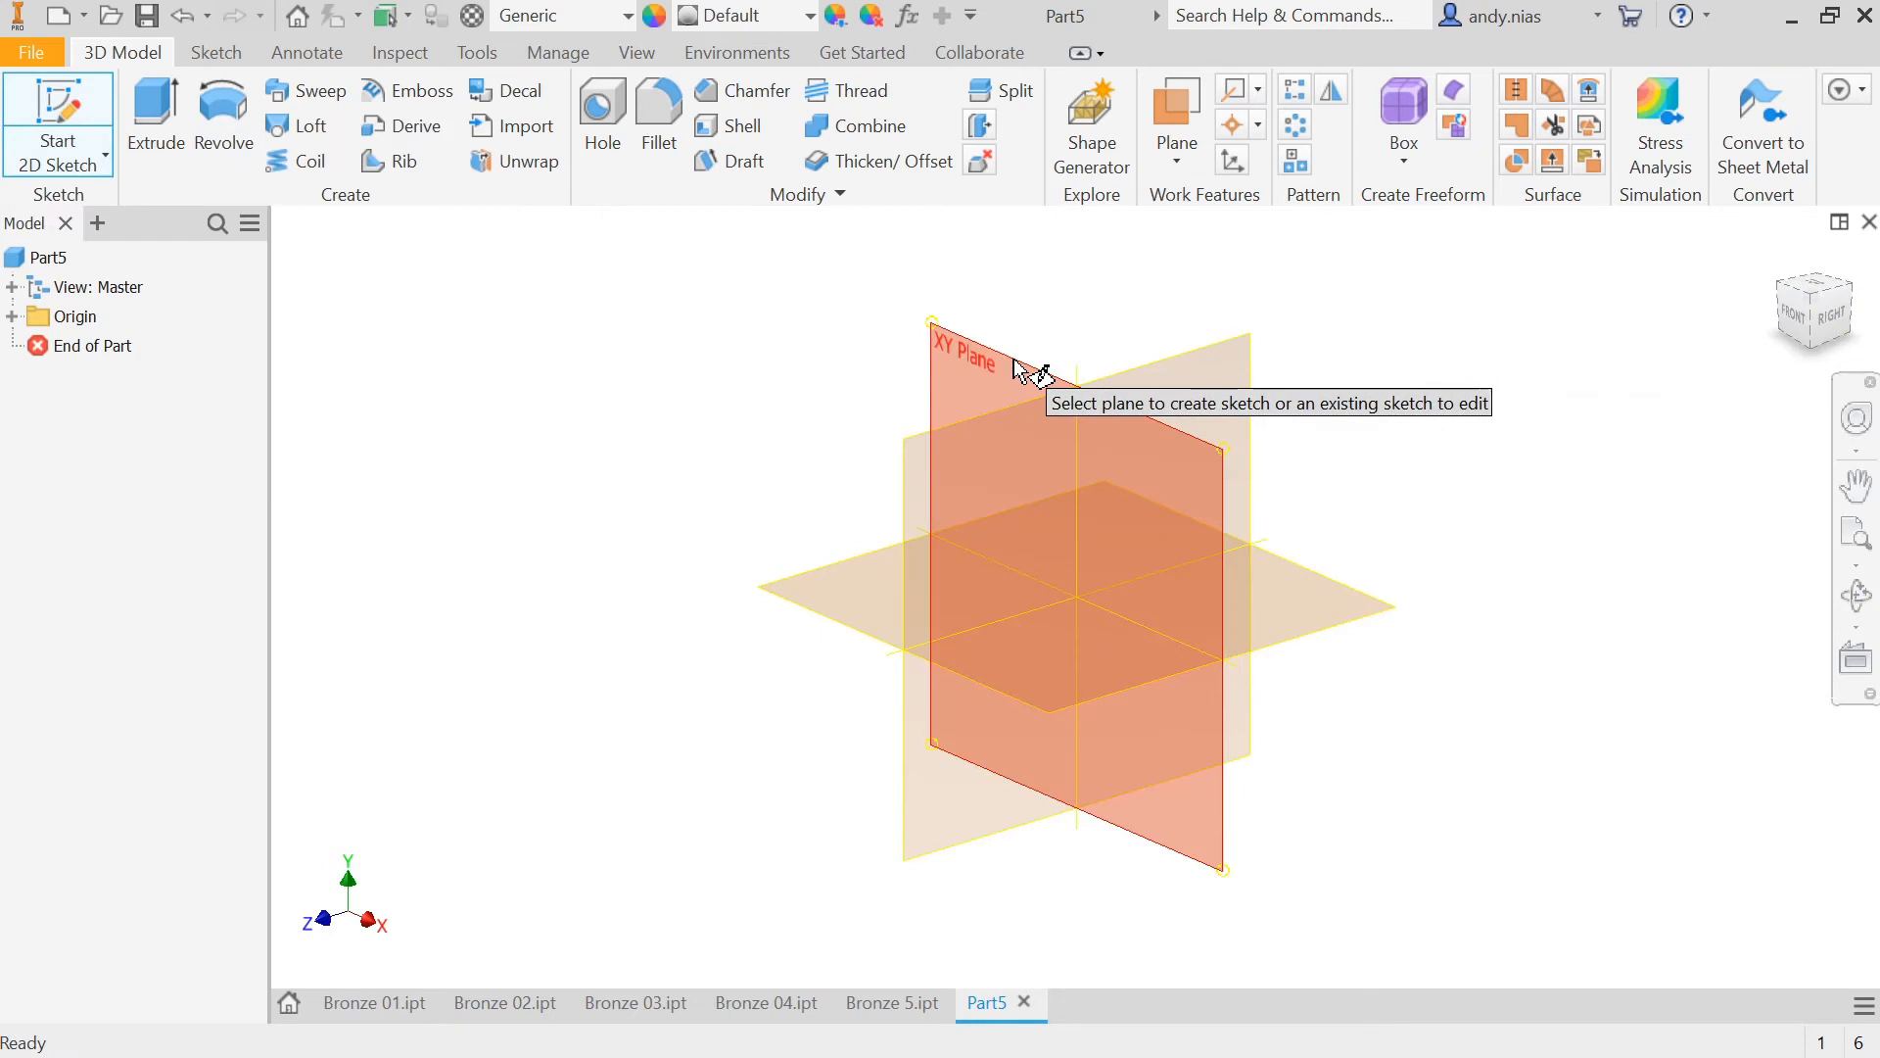
left_click(1078, 402)
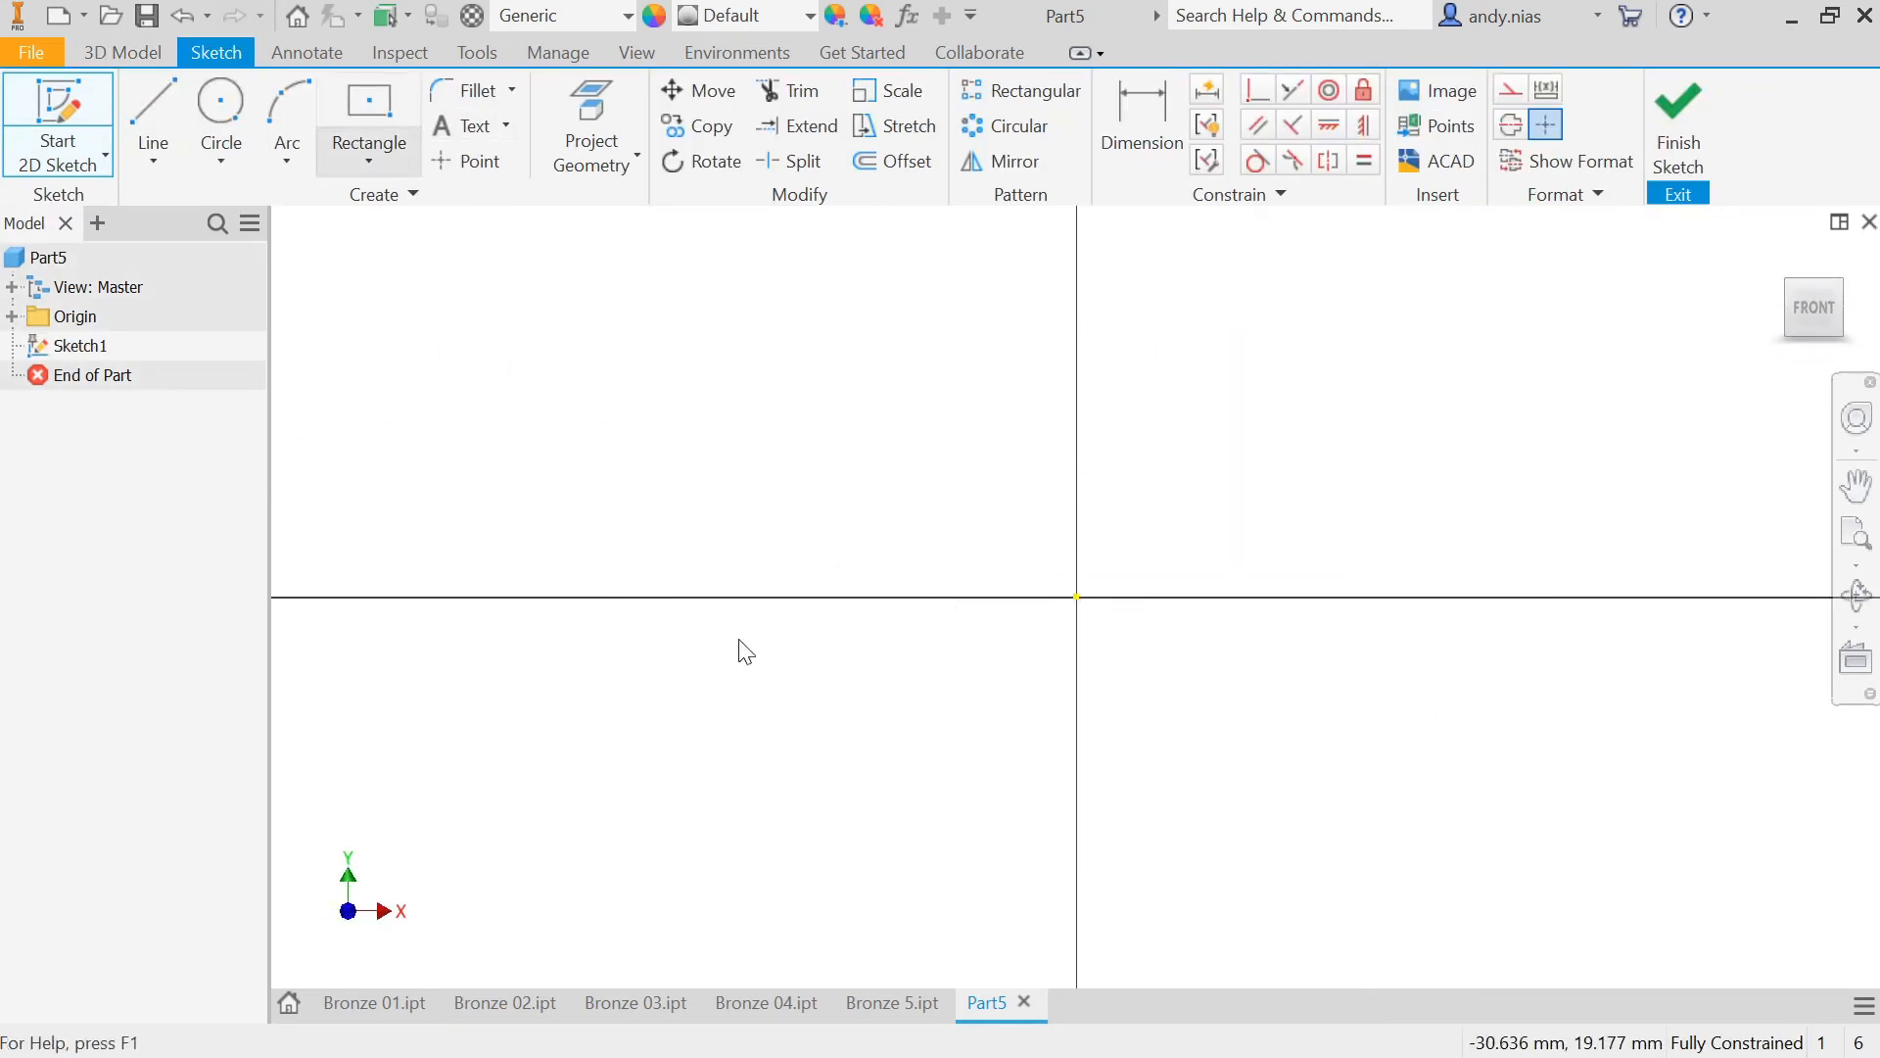
Step: Draw a 60 by 60 mm two-point center rectangle centred on the origin
left_click(379, 153)
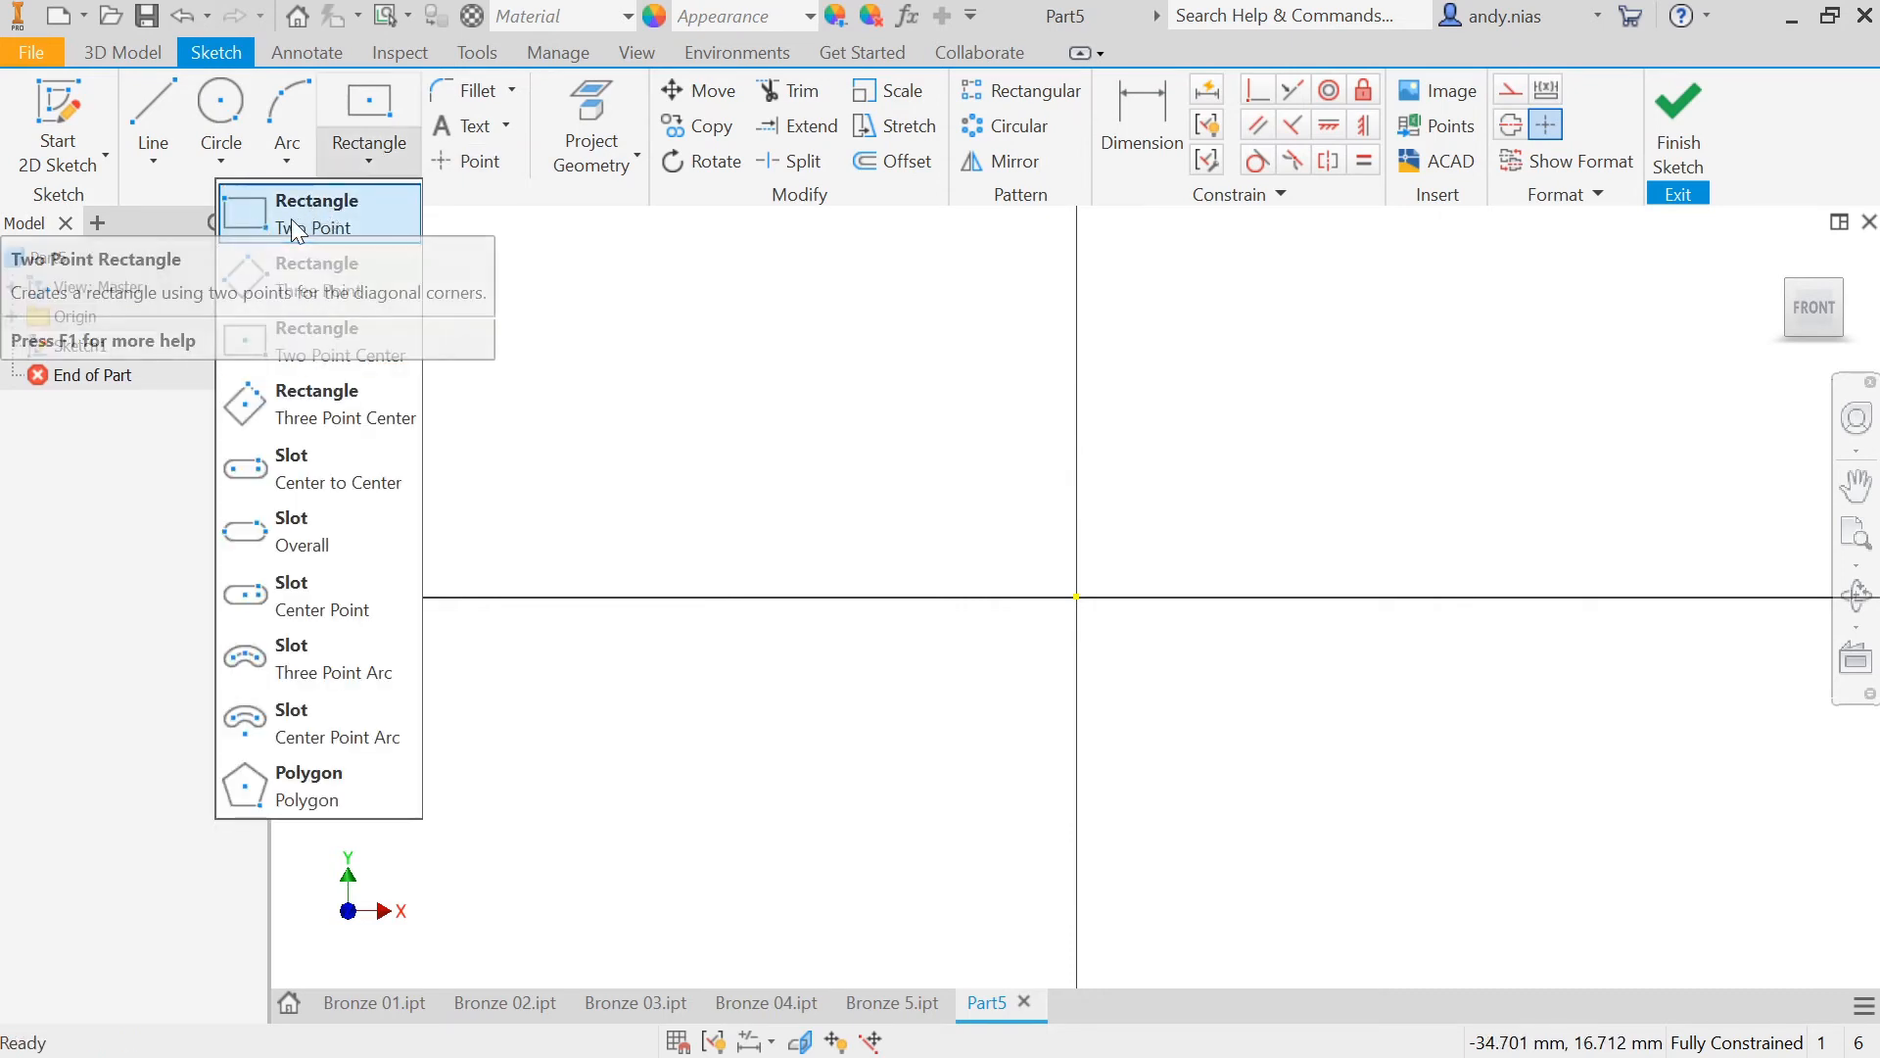
left_click(358, 157)
left_click(366, 154)
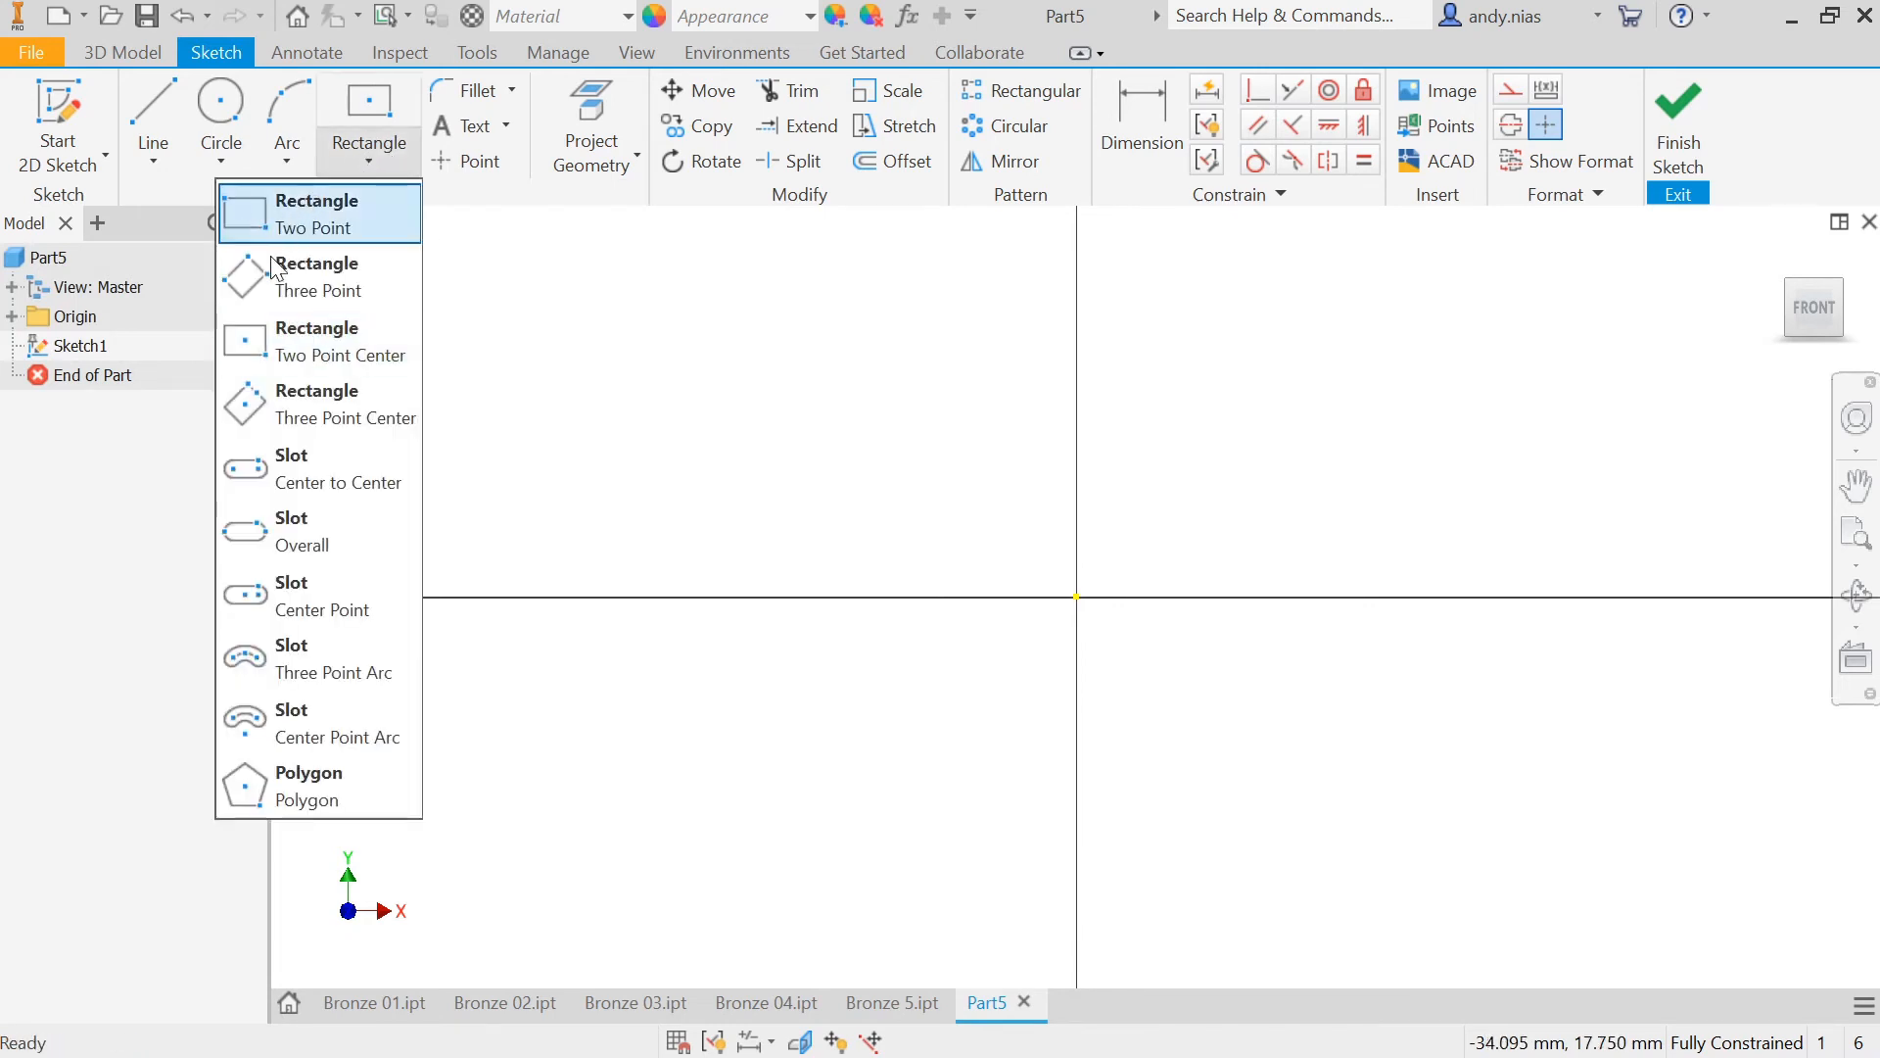
left_click(338, 345)
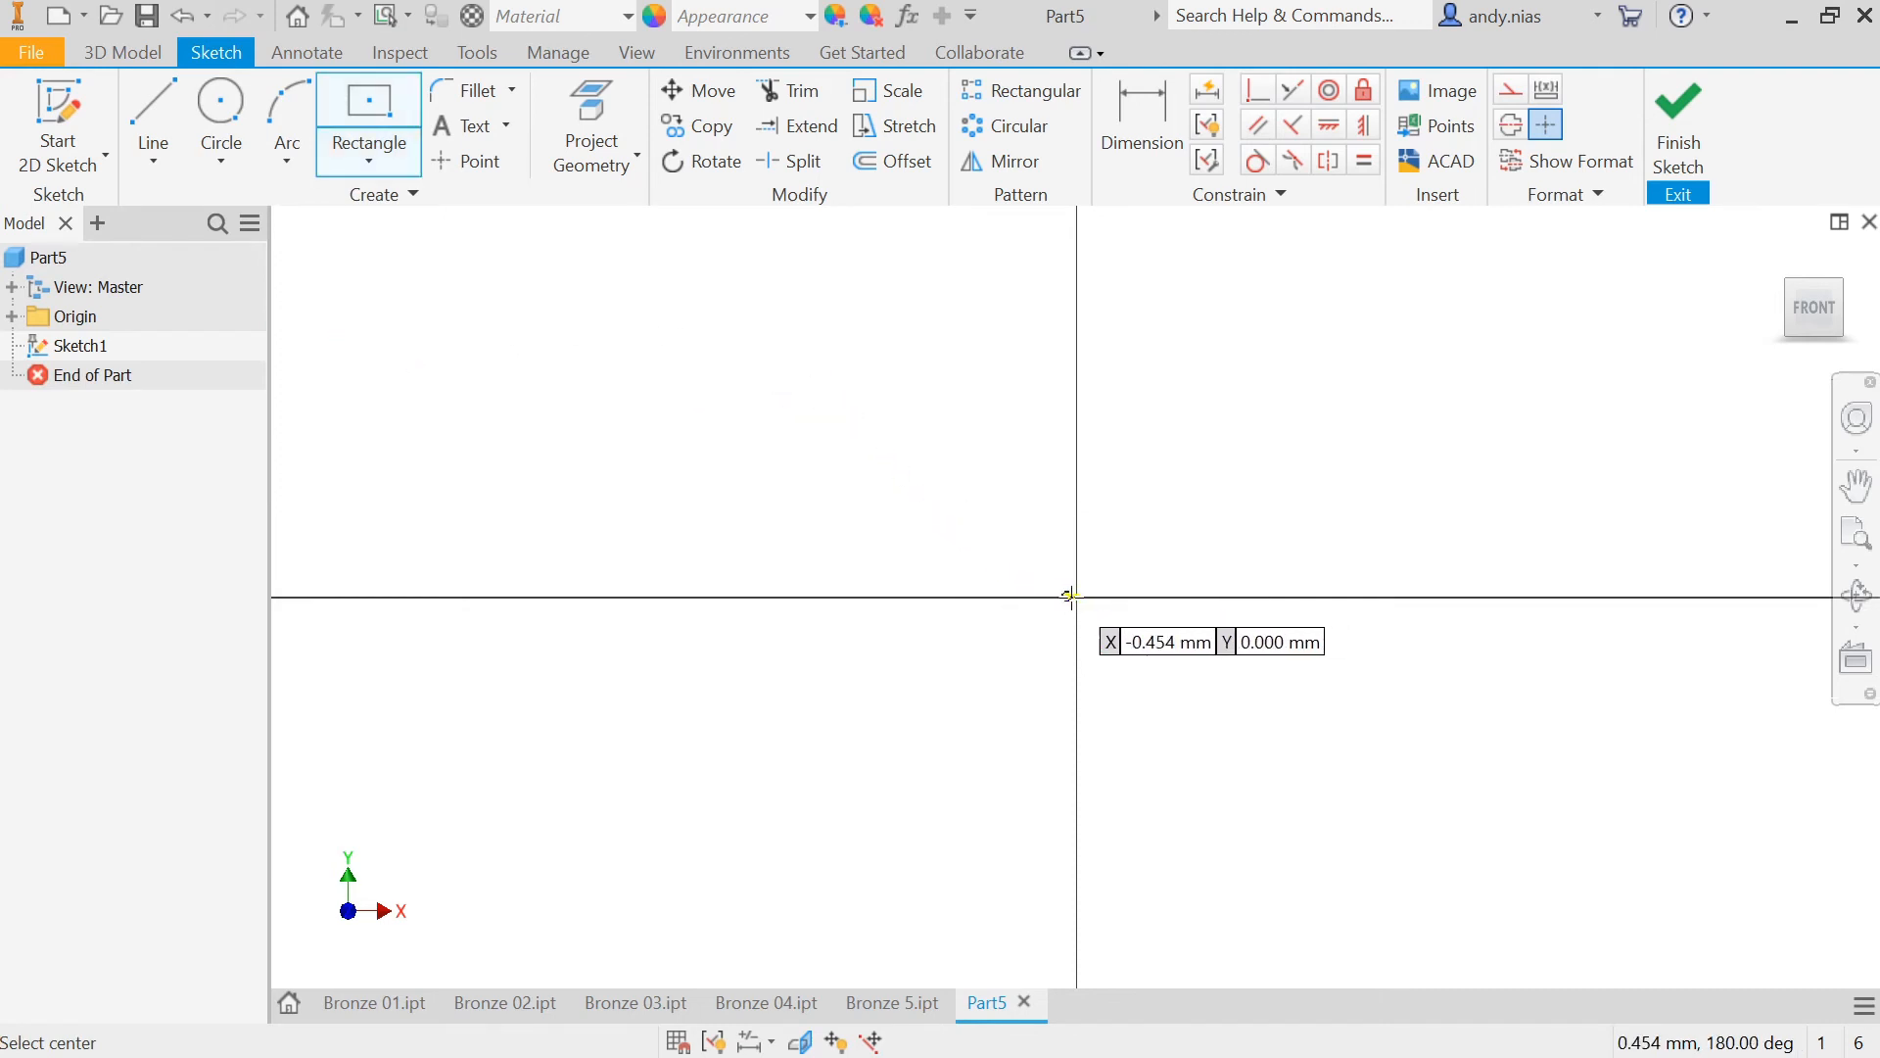
left_click(1076, 595)
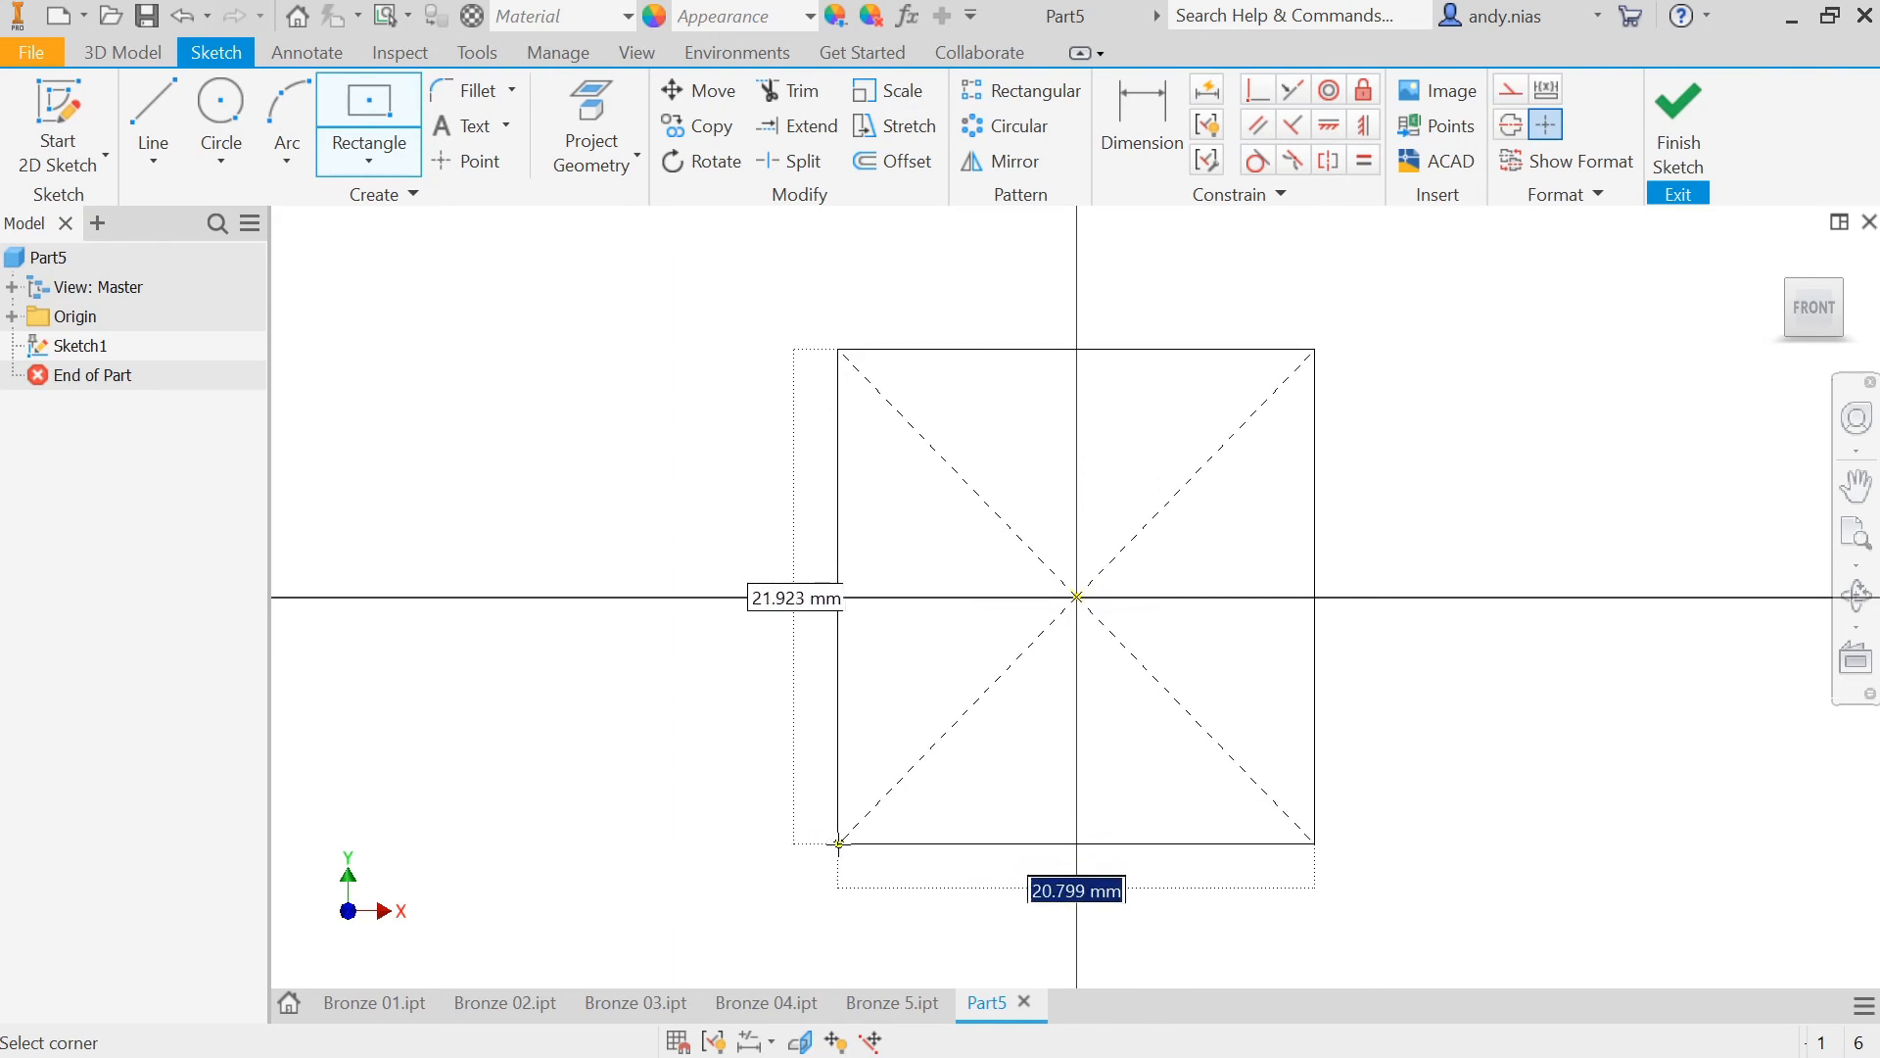
type("60")
key("Tab")
type("6")
key("Return")
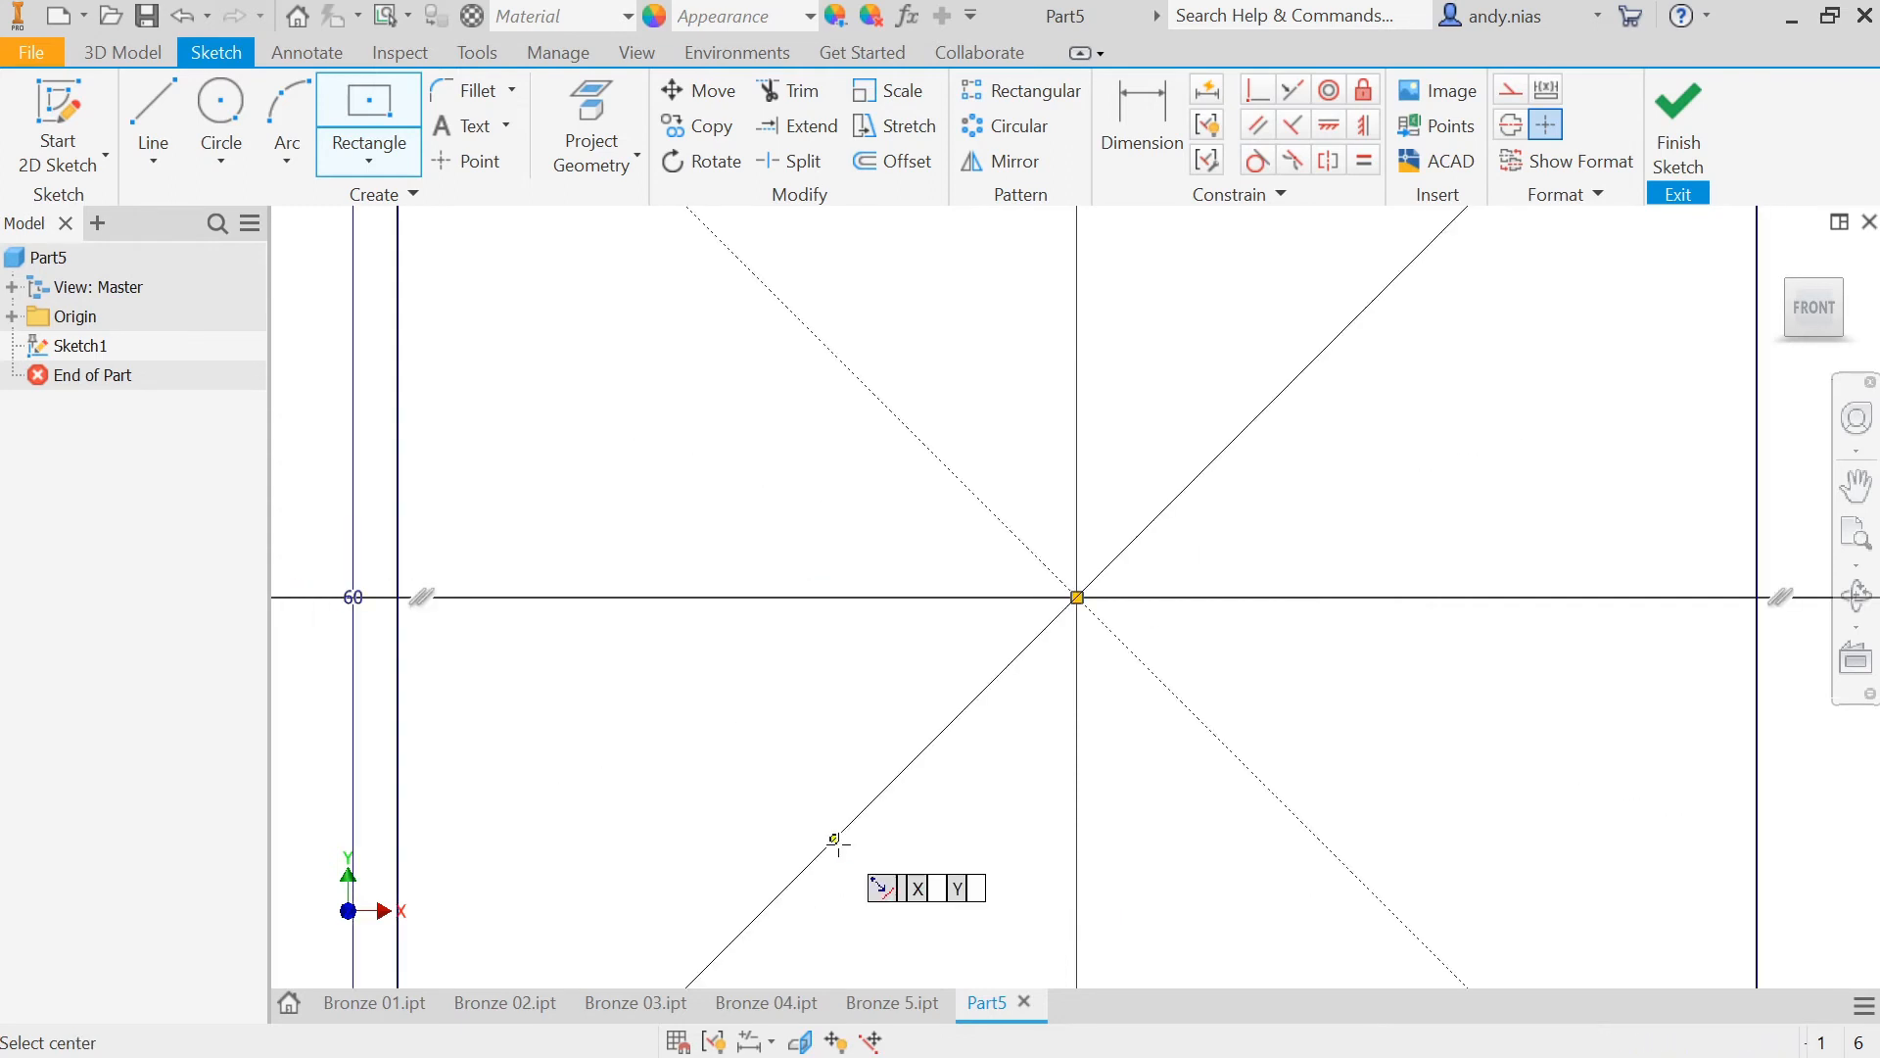
Step: Draw a second center rectangle, 40 by 40 mm, from the same origin point inside the larger square
scroll(879, 712, "down", 5)
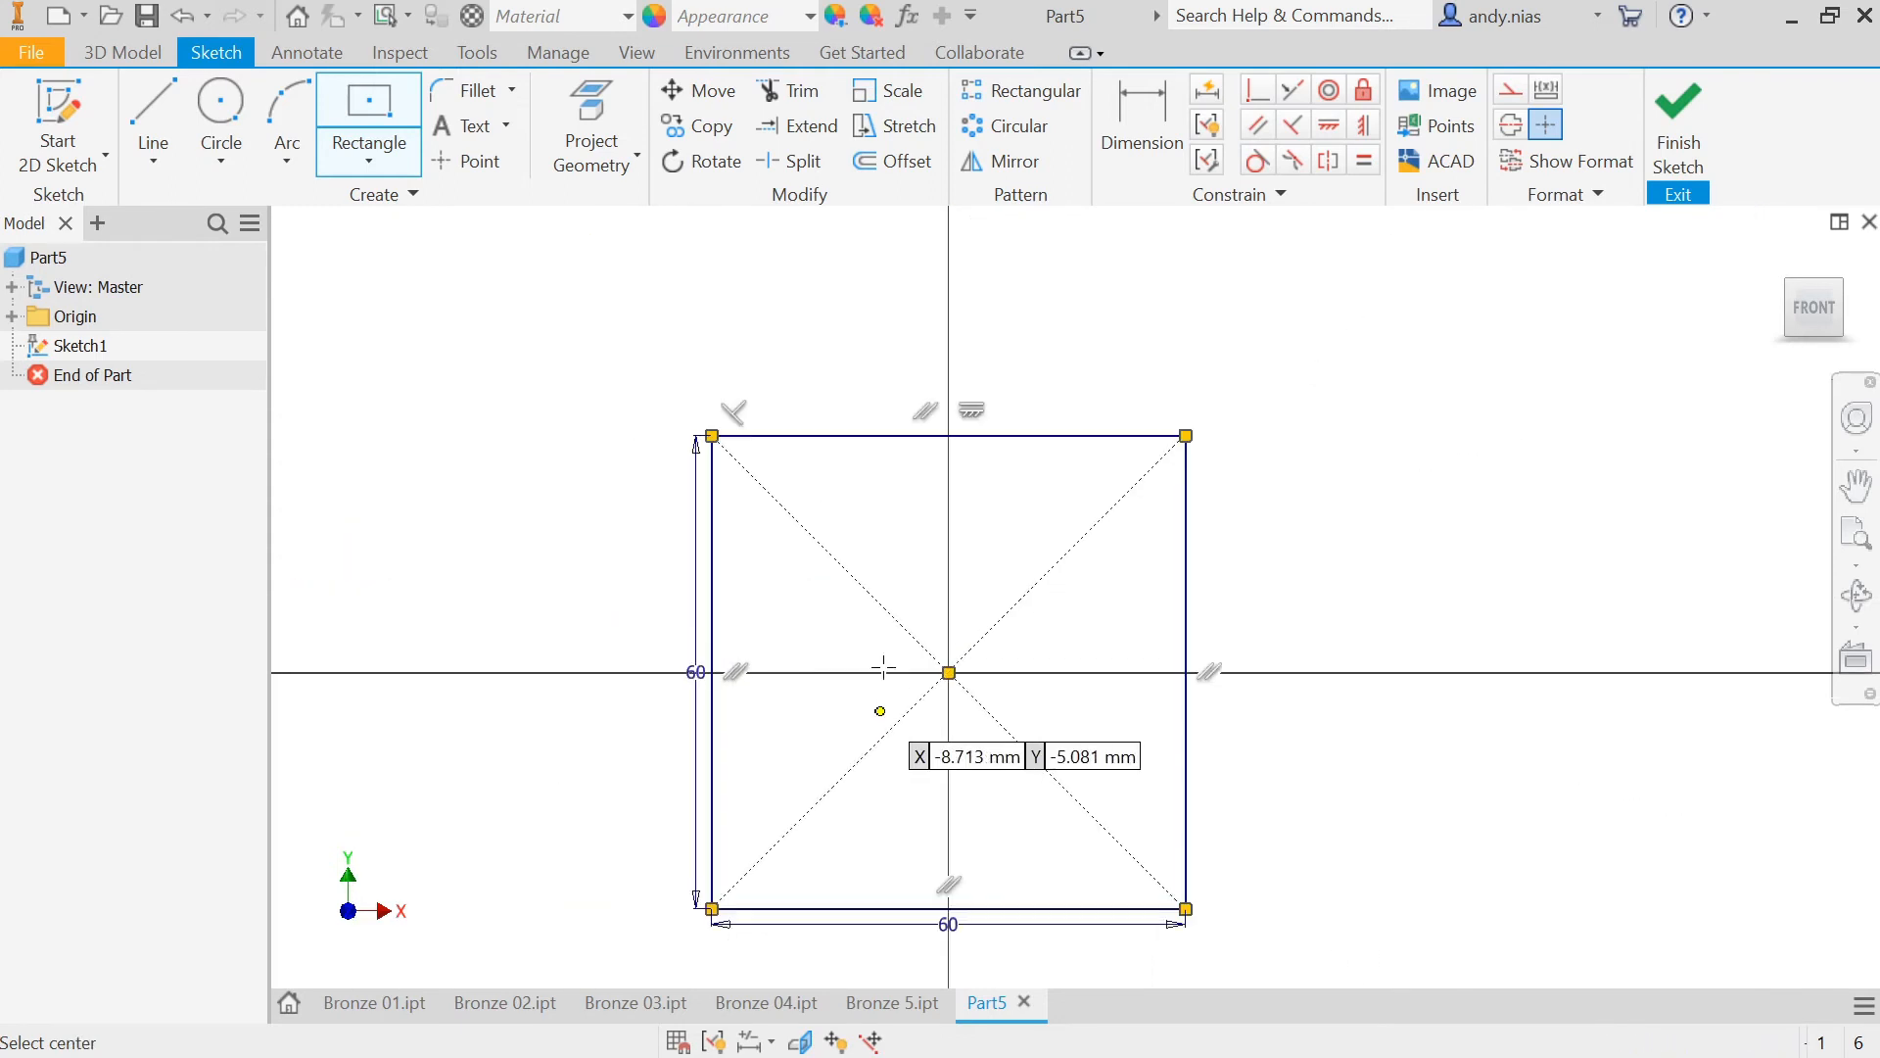
scroll(885, 659, "down", 3)
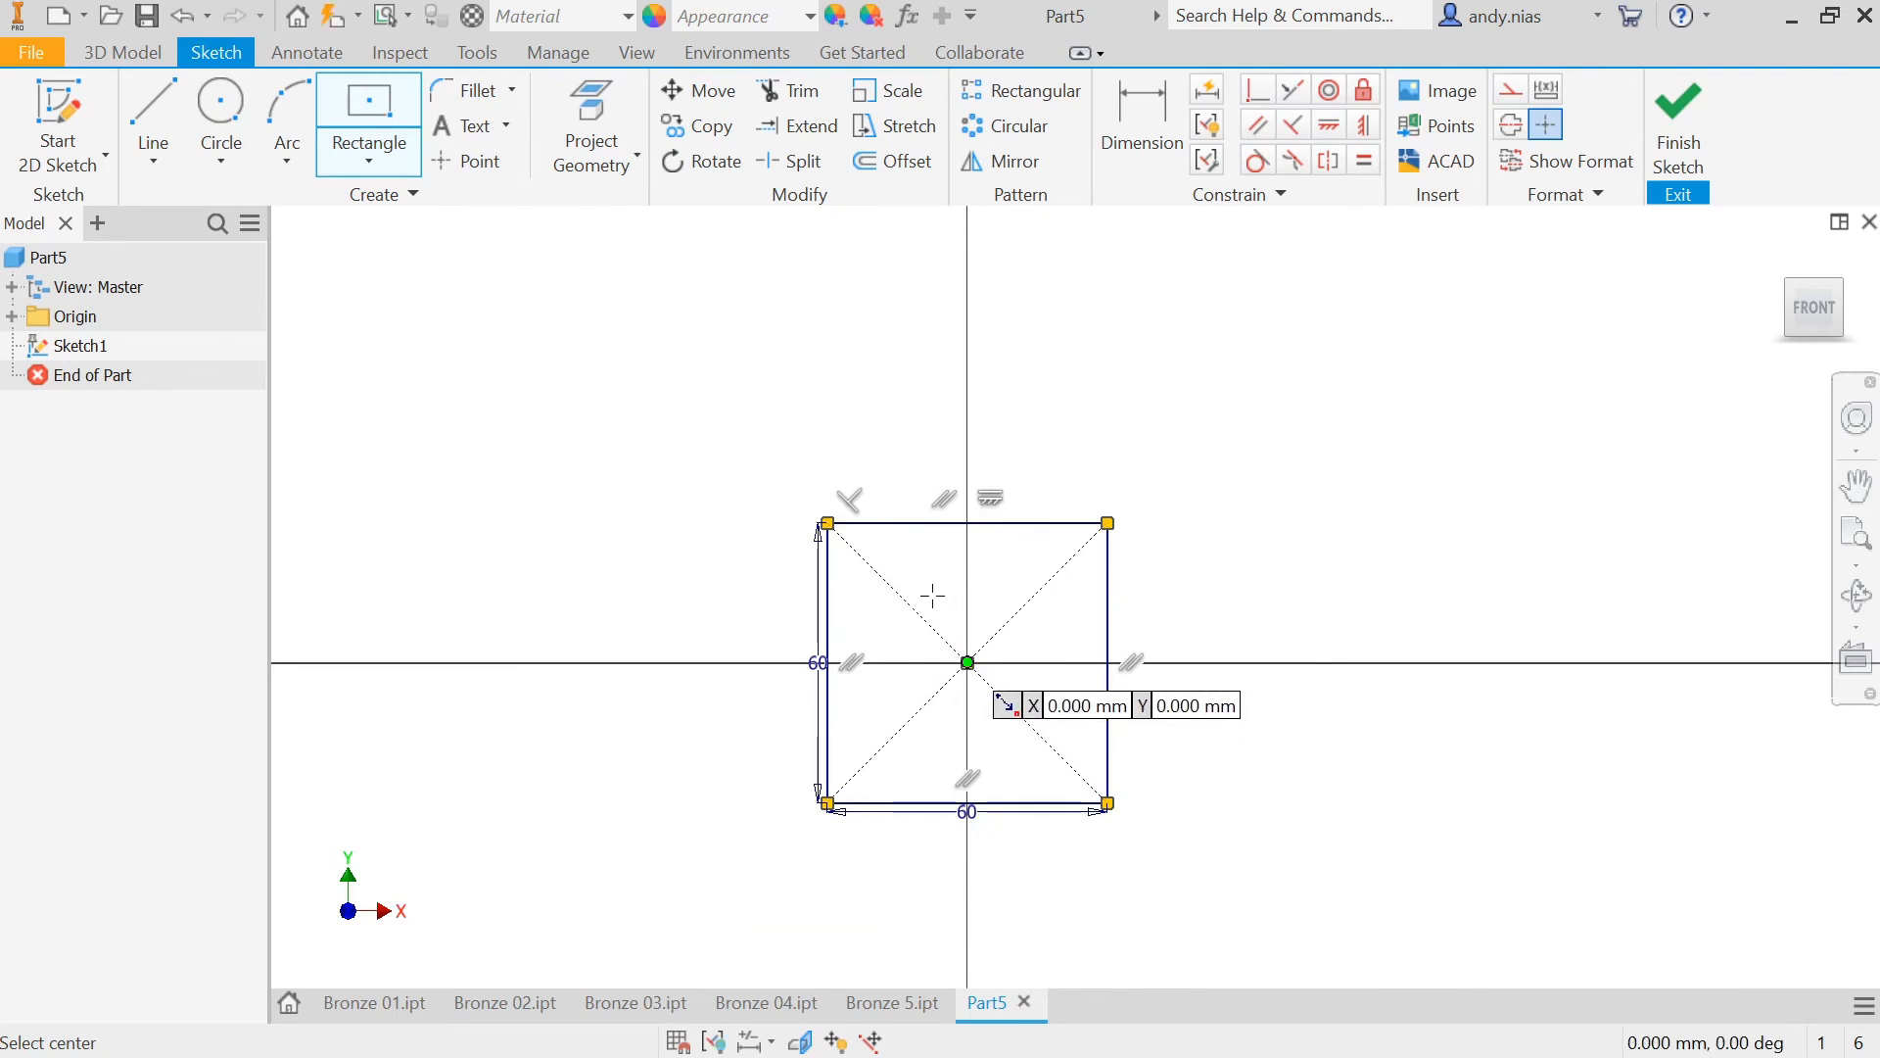
left_click(968, 663)
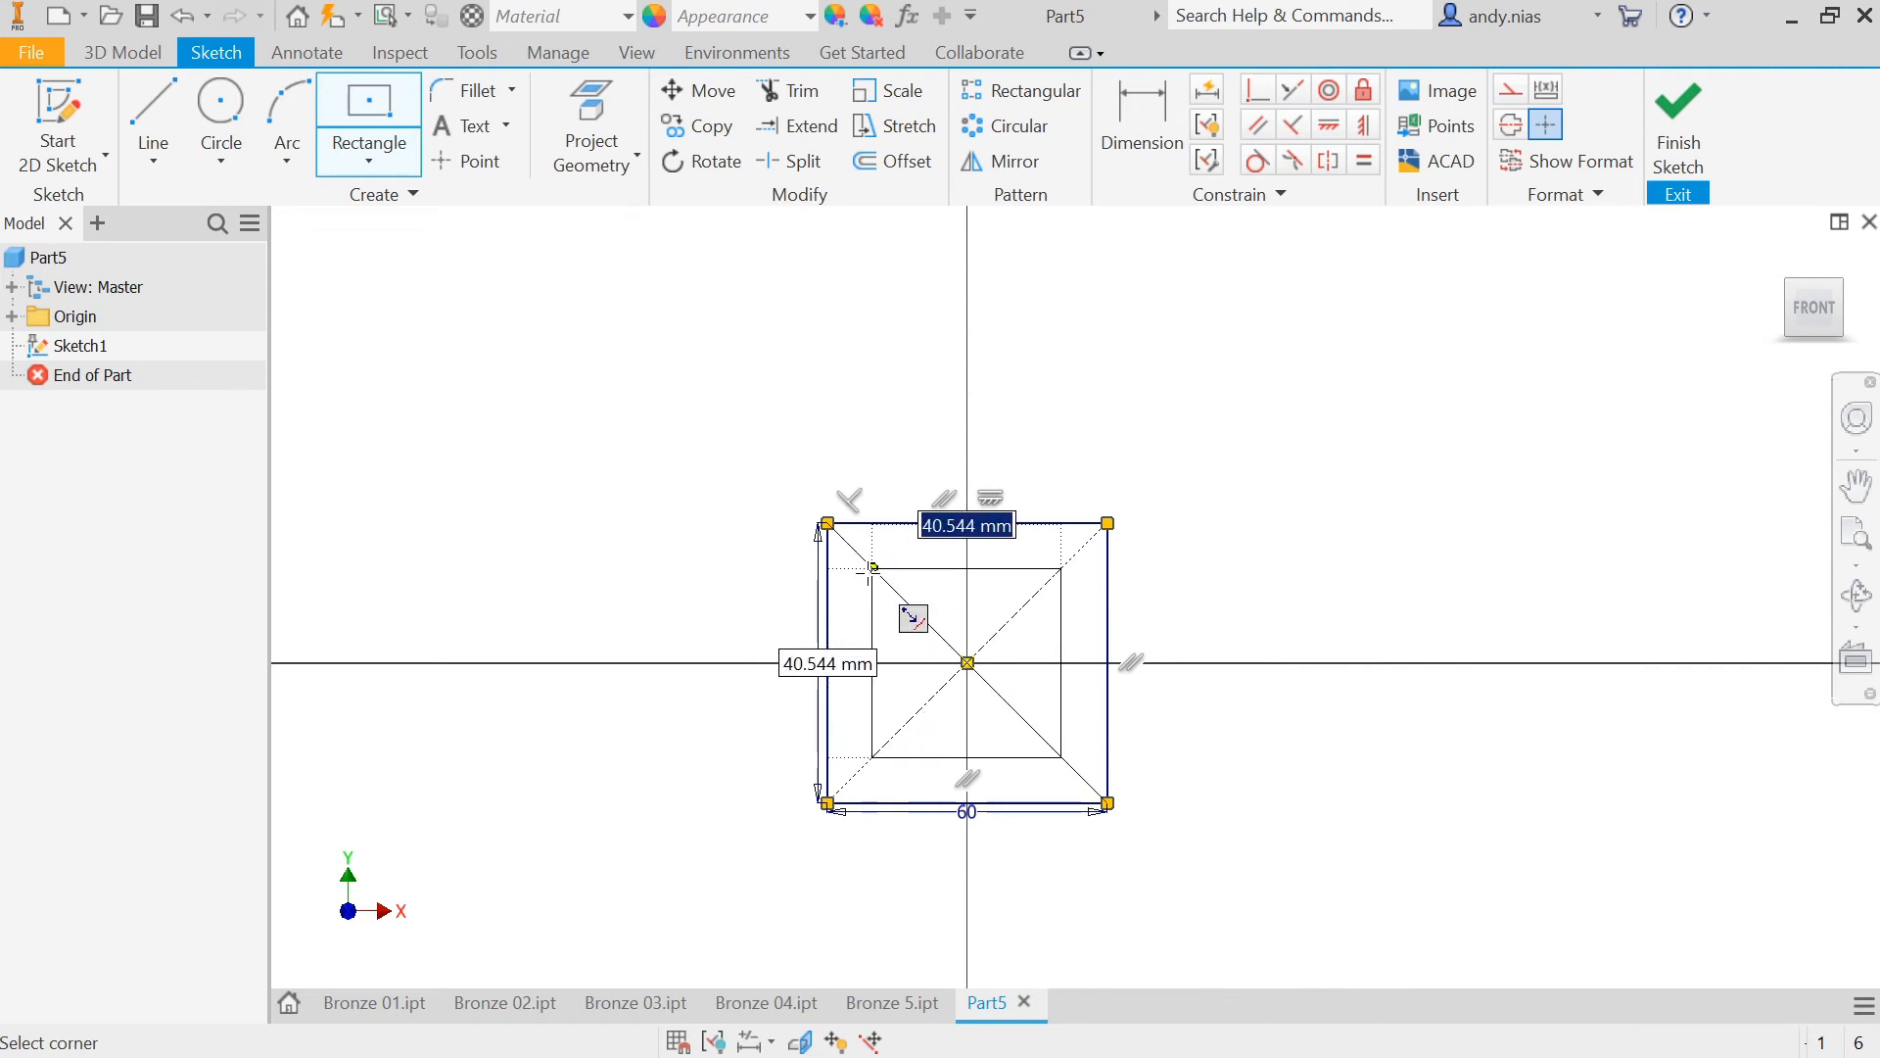
type("40")
key("Tab")
type("40")
key("Return")
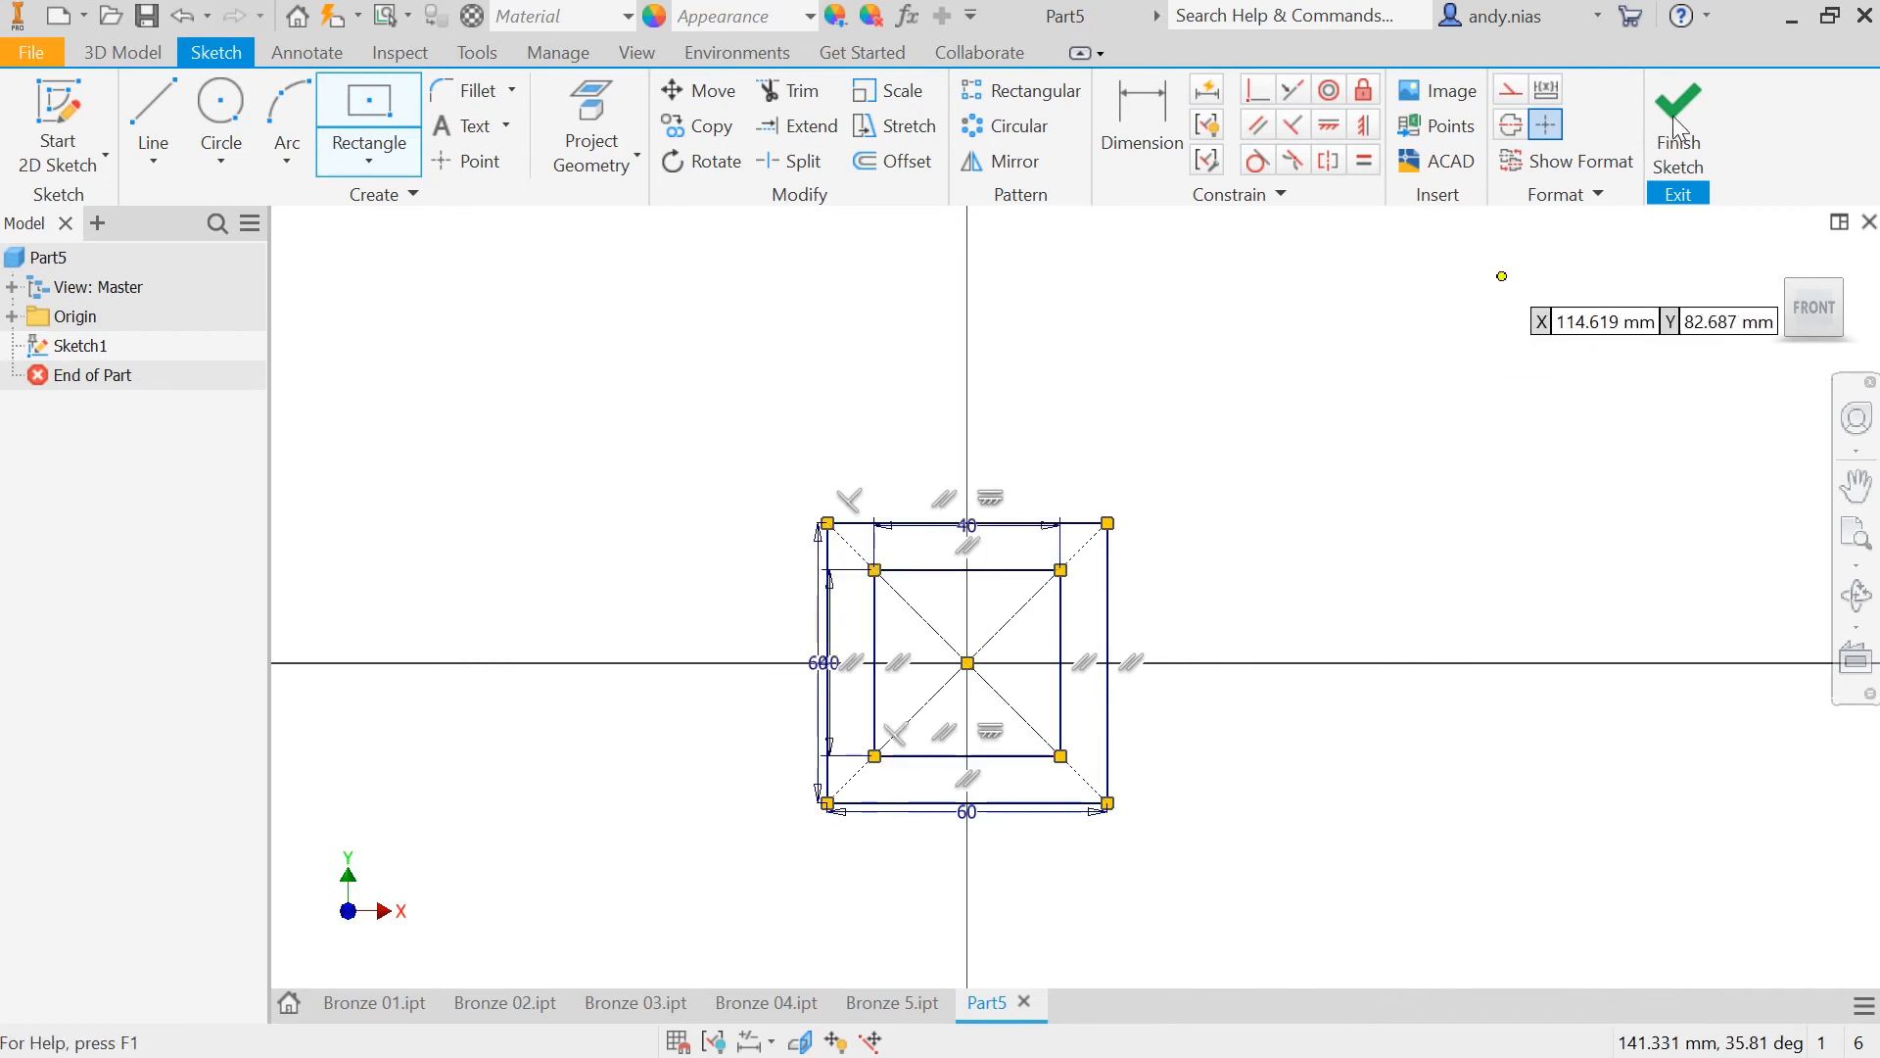
Step: Finish the sketch of the two squares and check the Bronze 5 frame before returning to the new part
left_click(1651, 165)
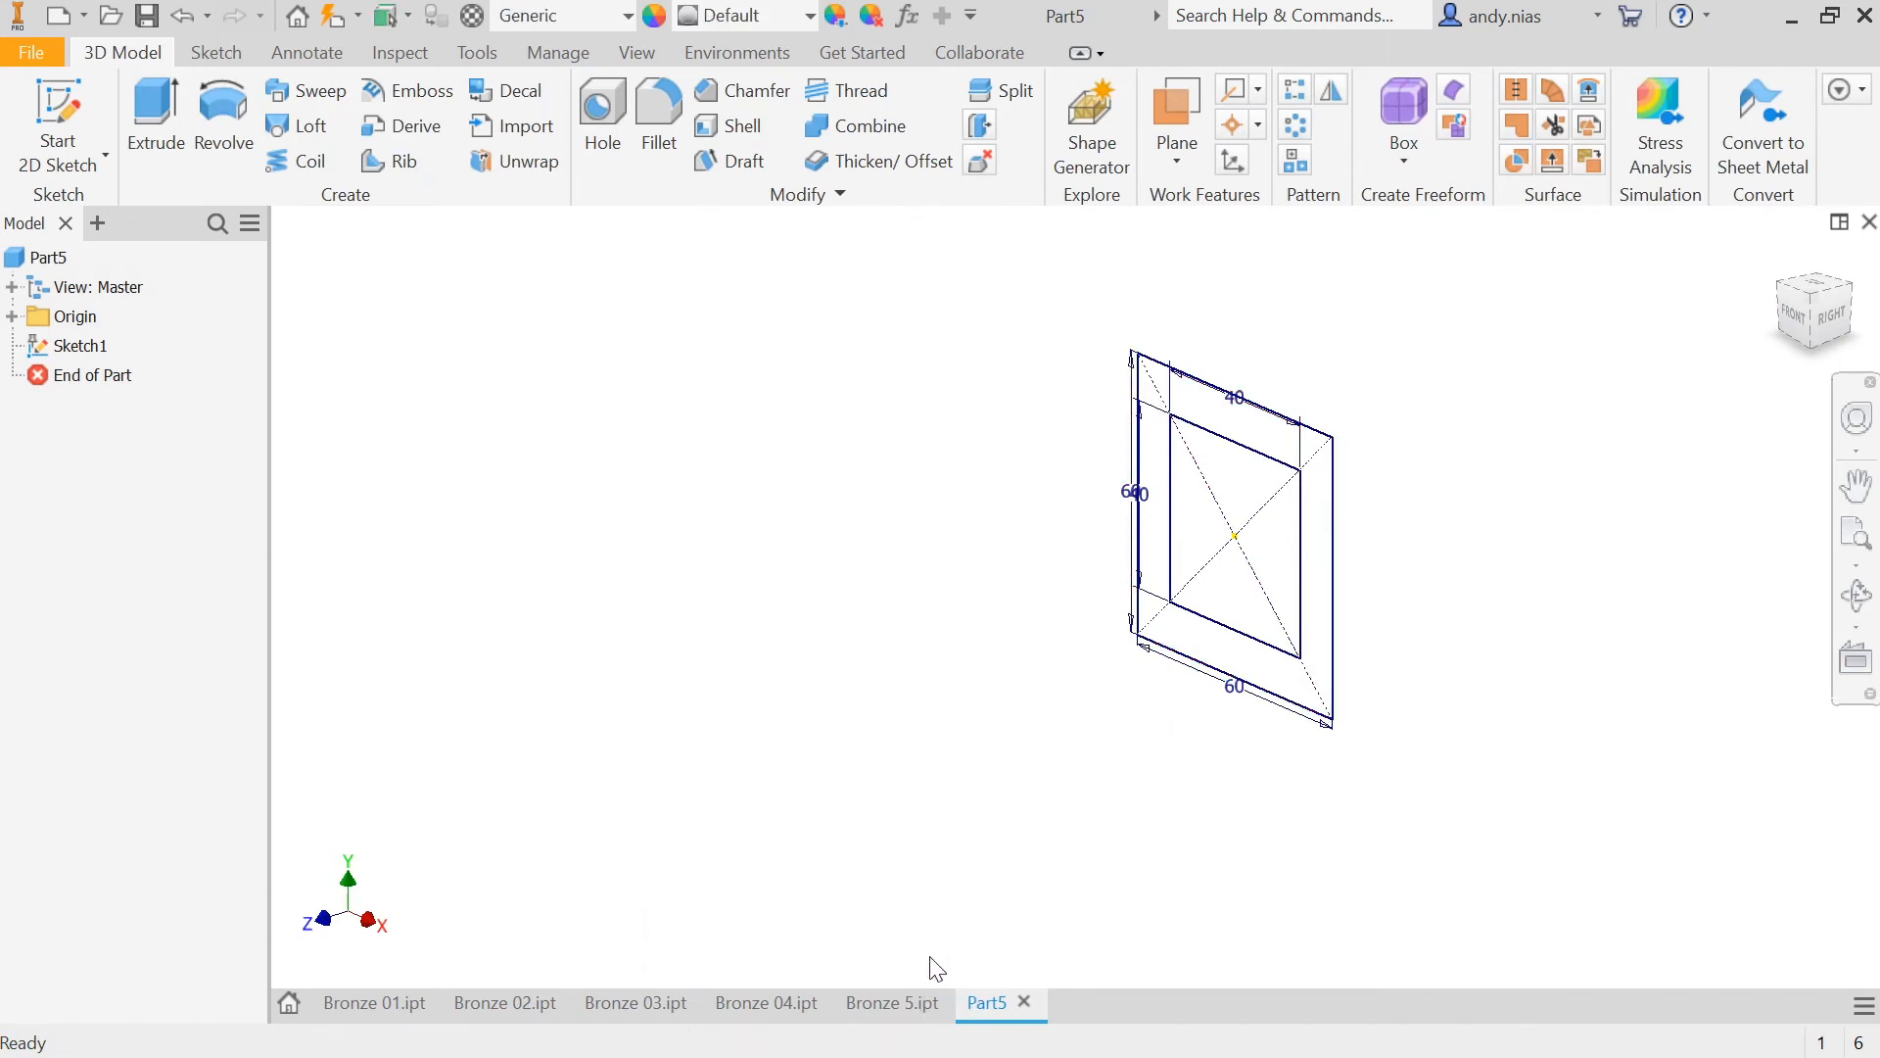
left_click(896, 1001)
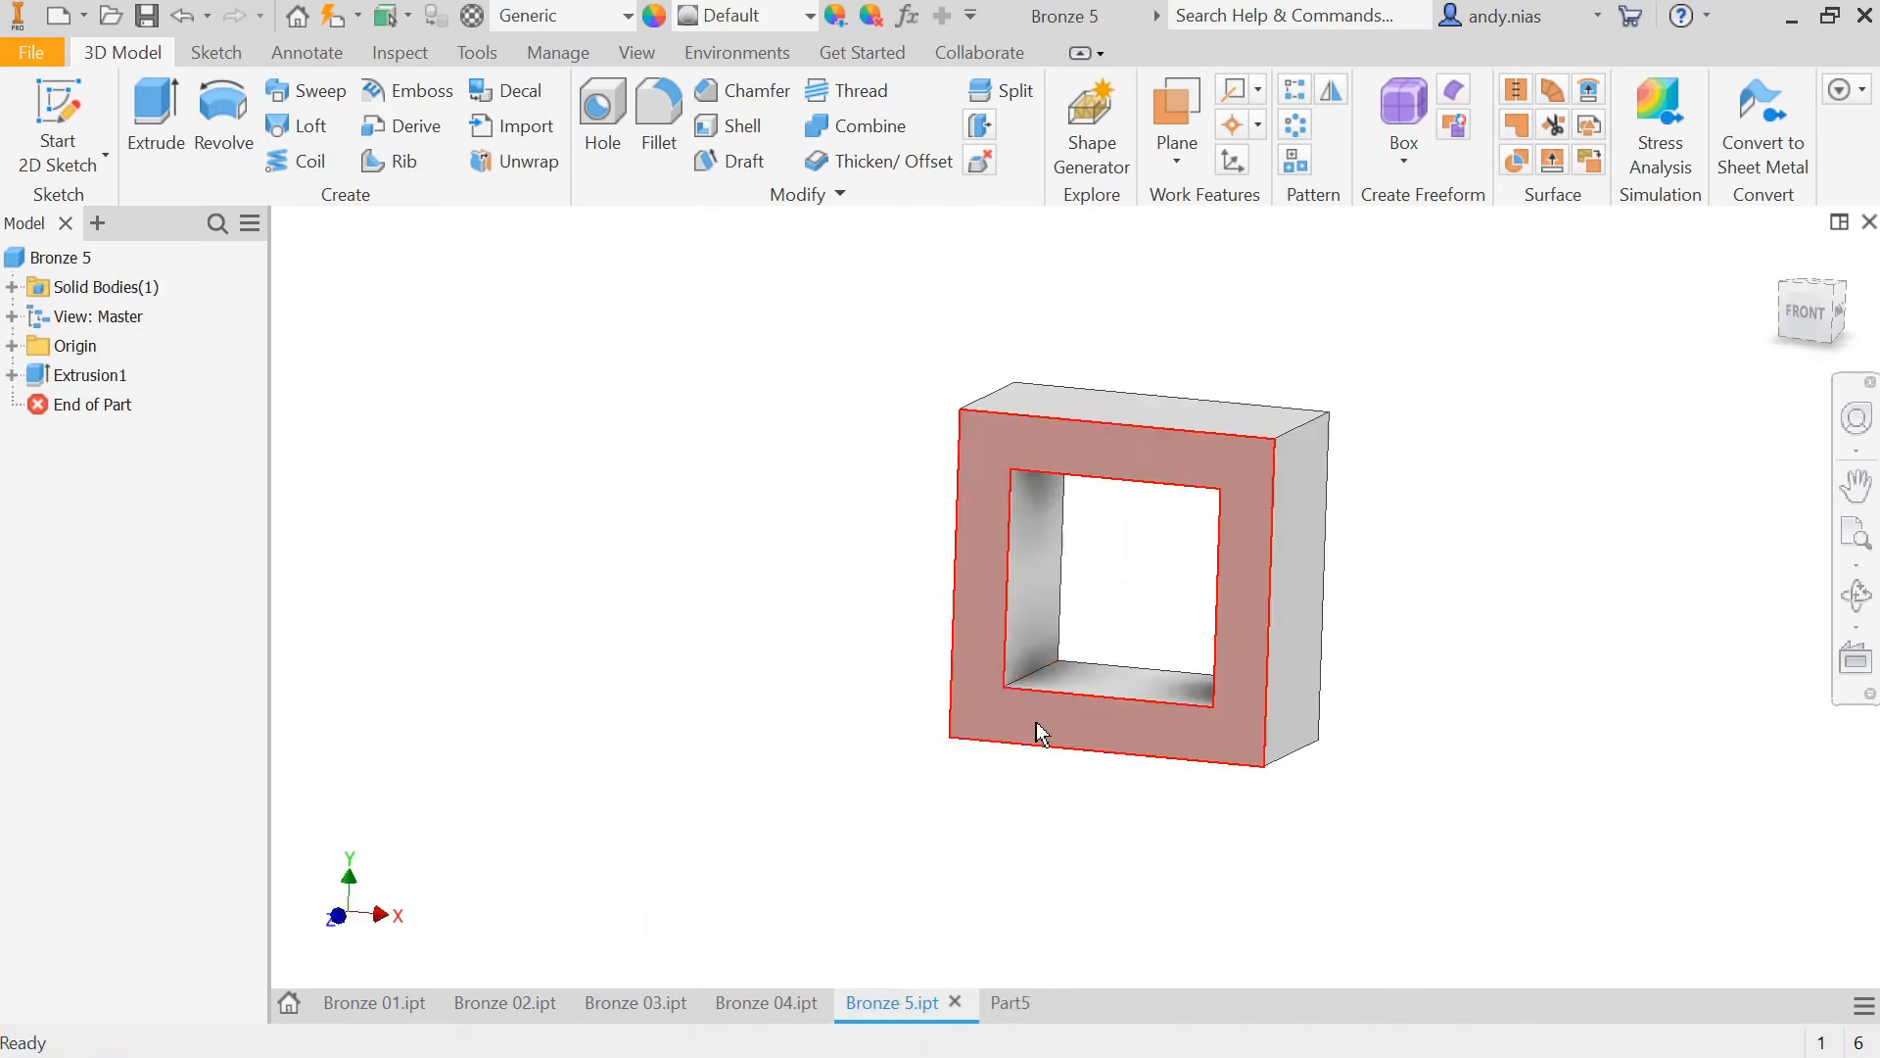
left_click(1009, 1003)
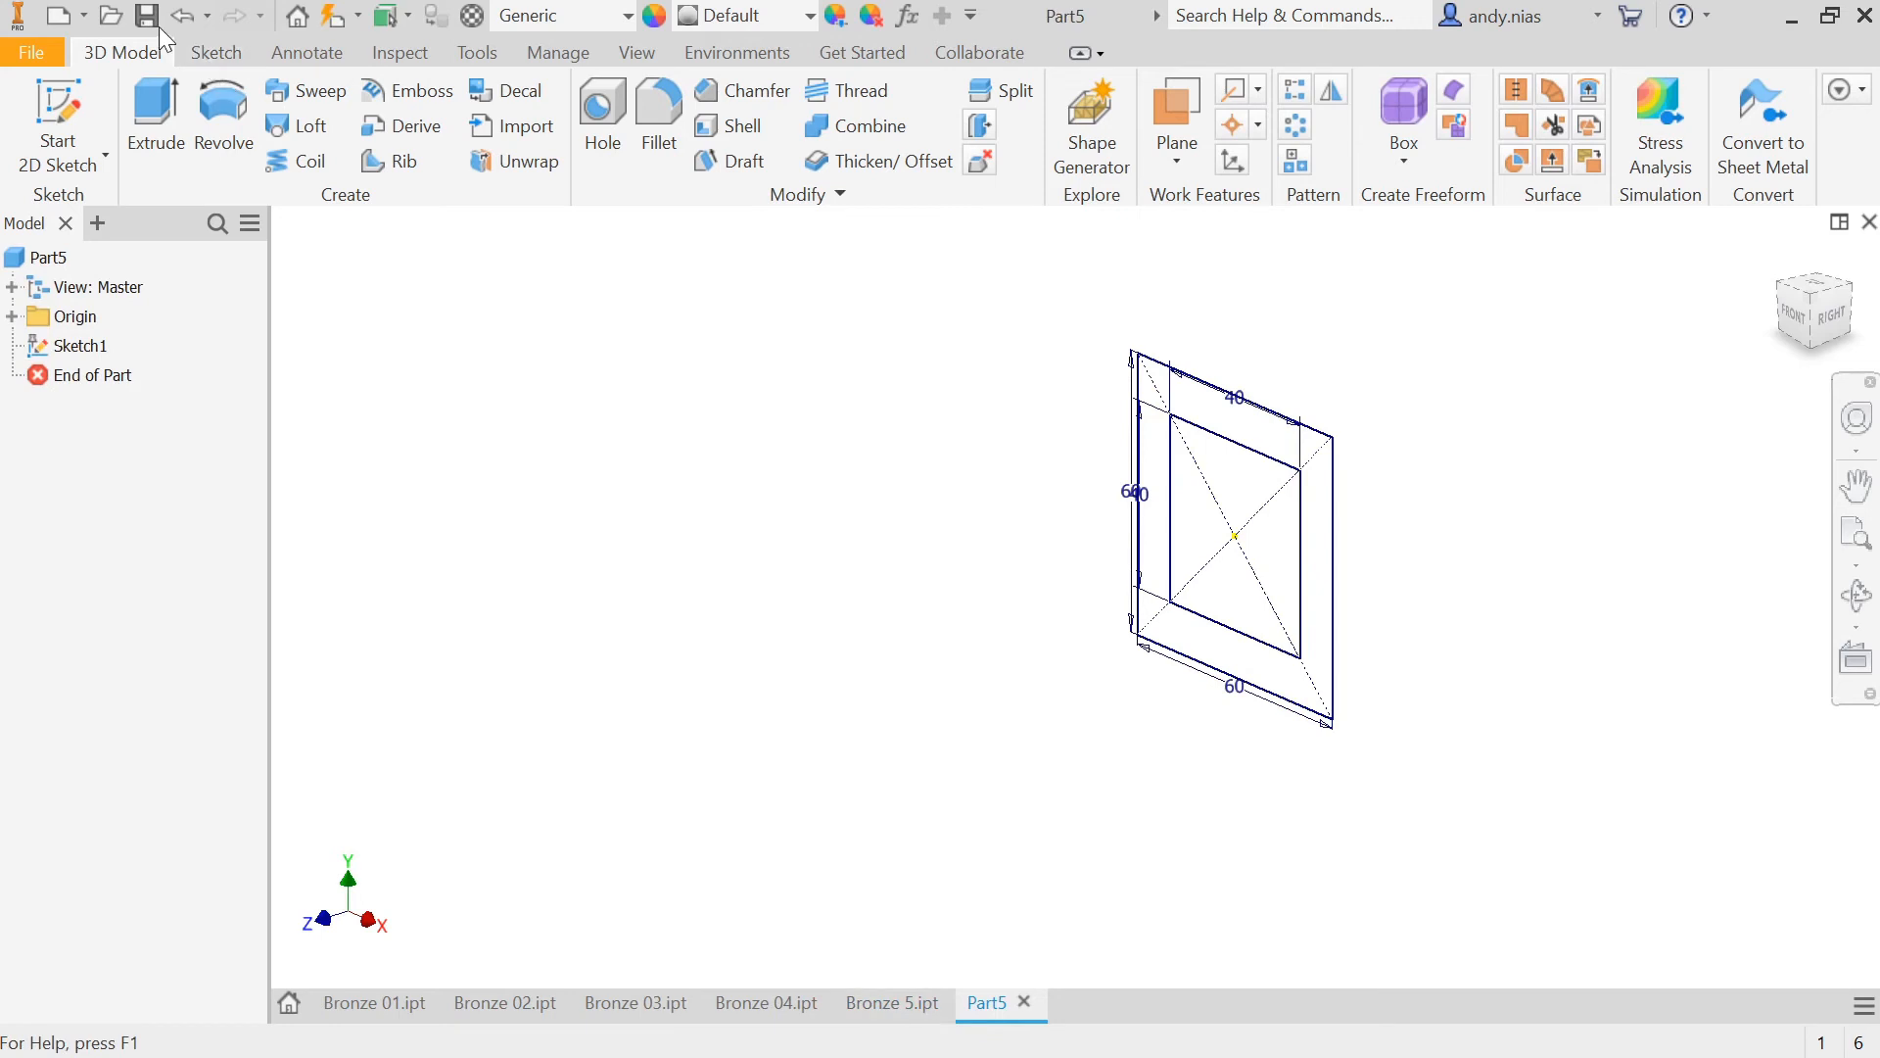
Step: Extrude the region between the two squares 30 mm to form the square frame
left_click(157, 125)
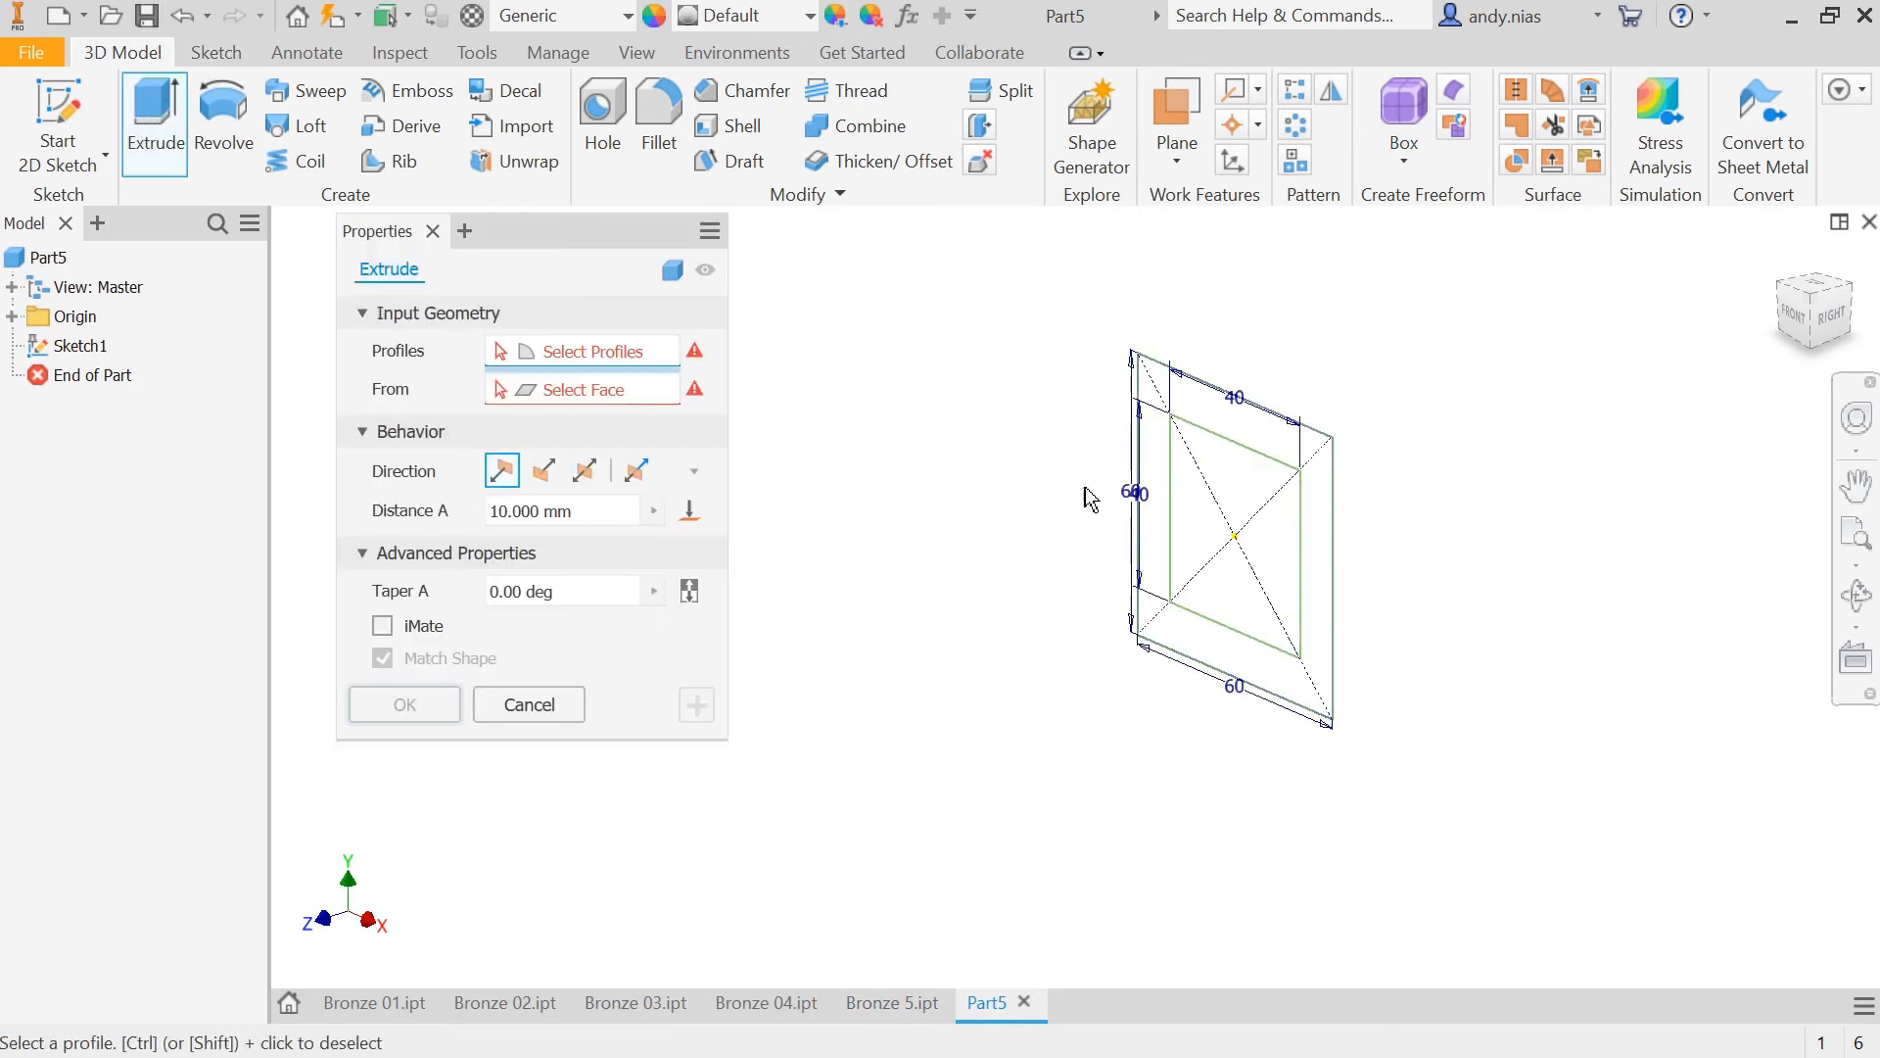
left_click(1149, 391)
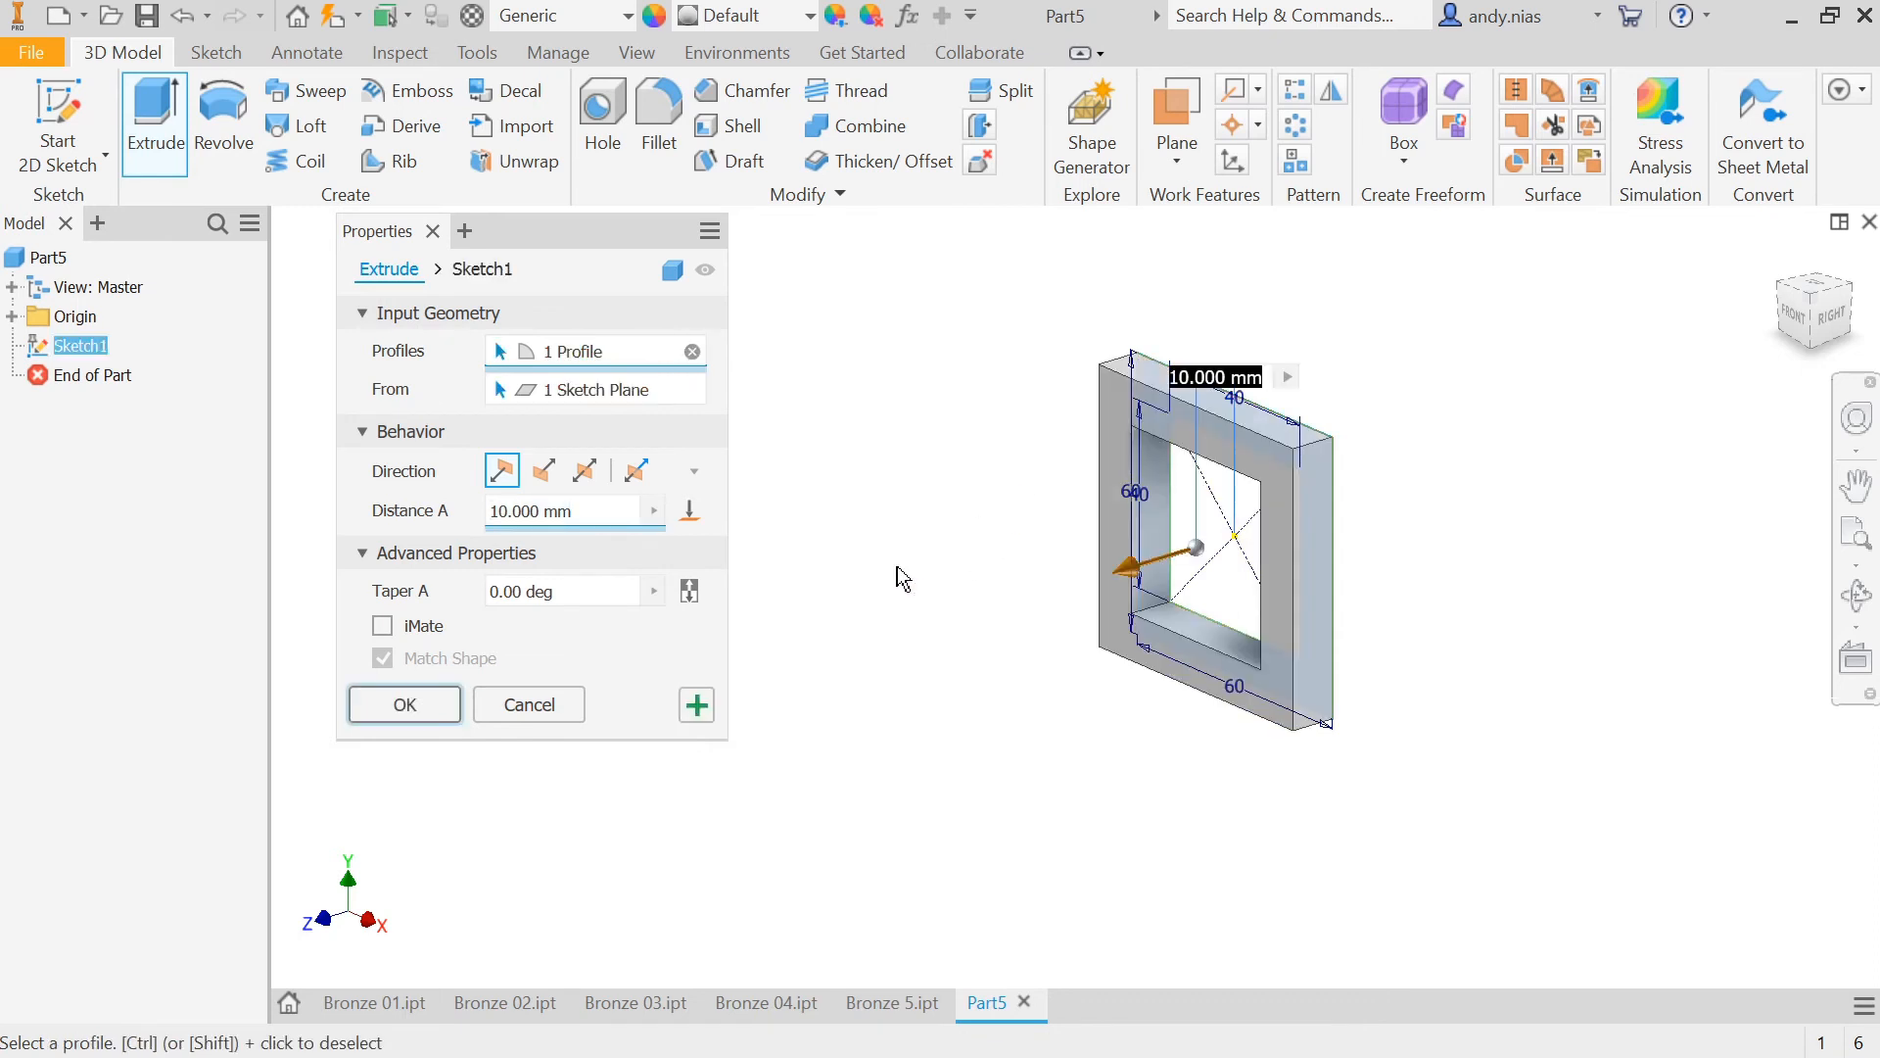
left_click(498, 511)
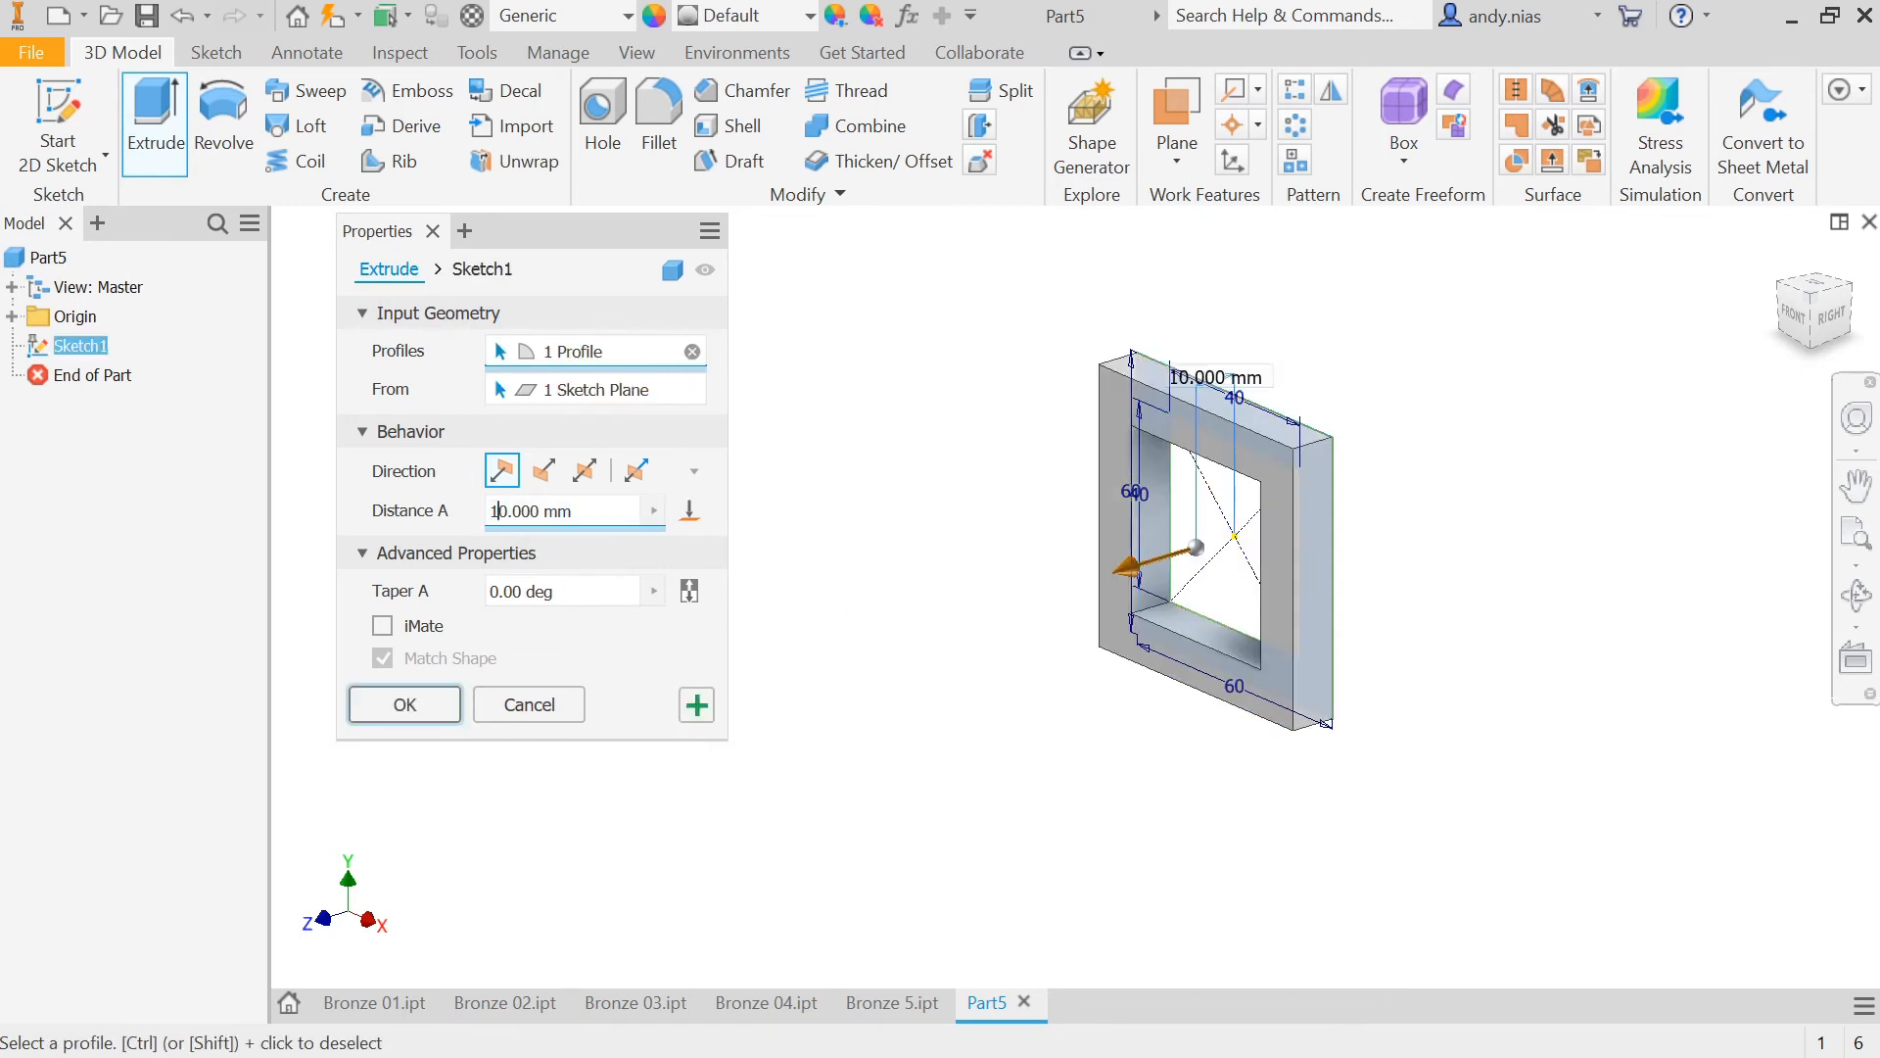
key("BackSpace")
type("3")
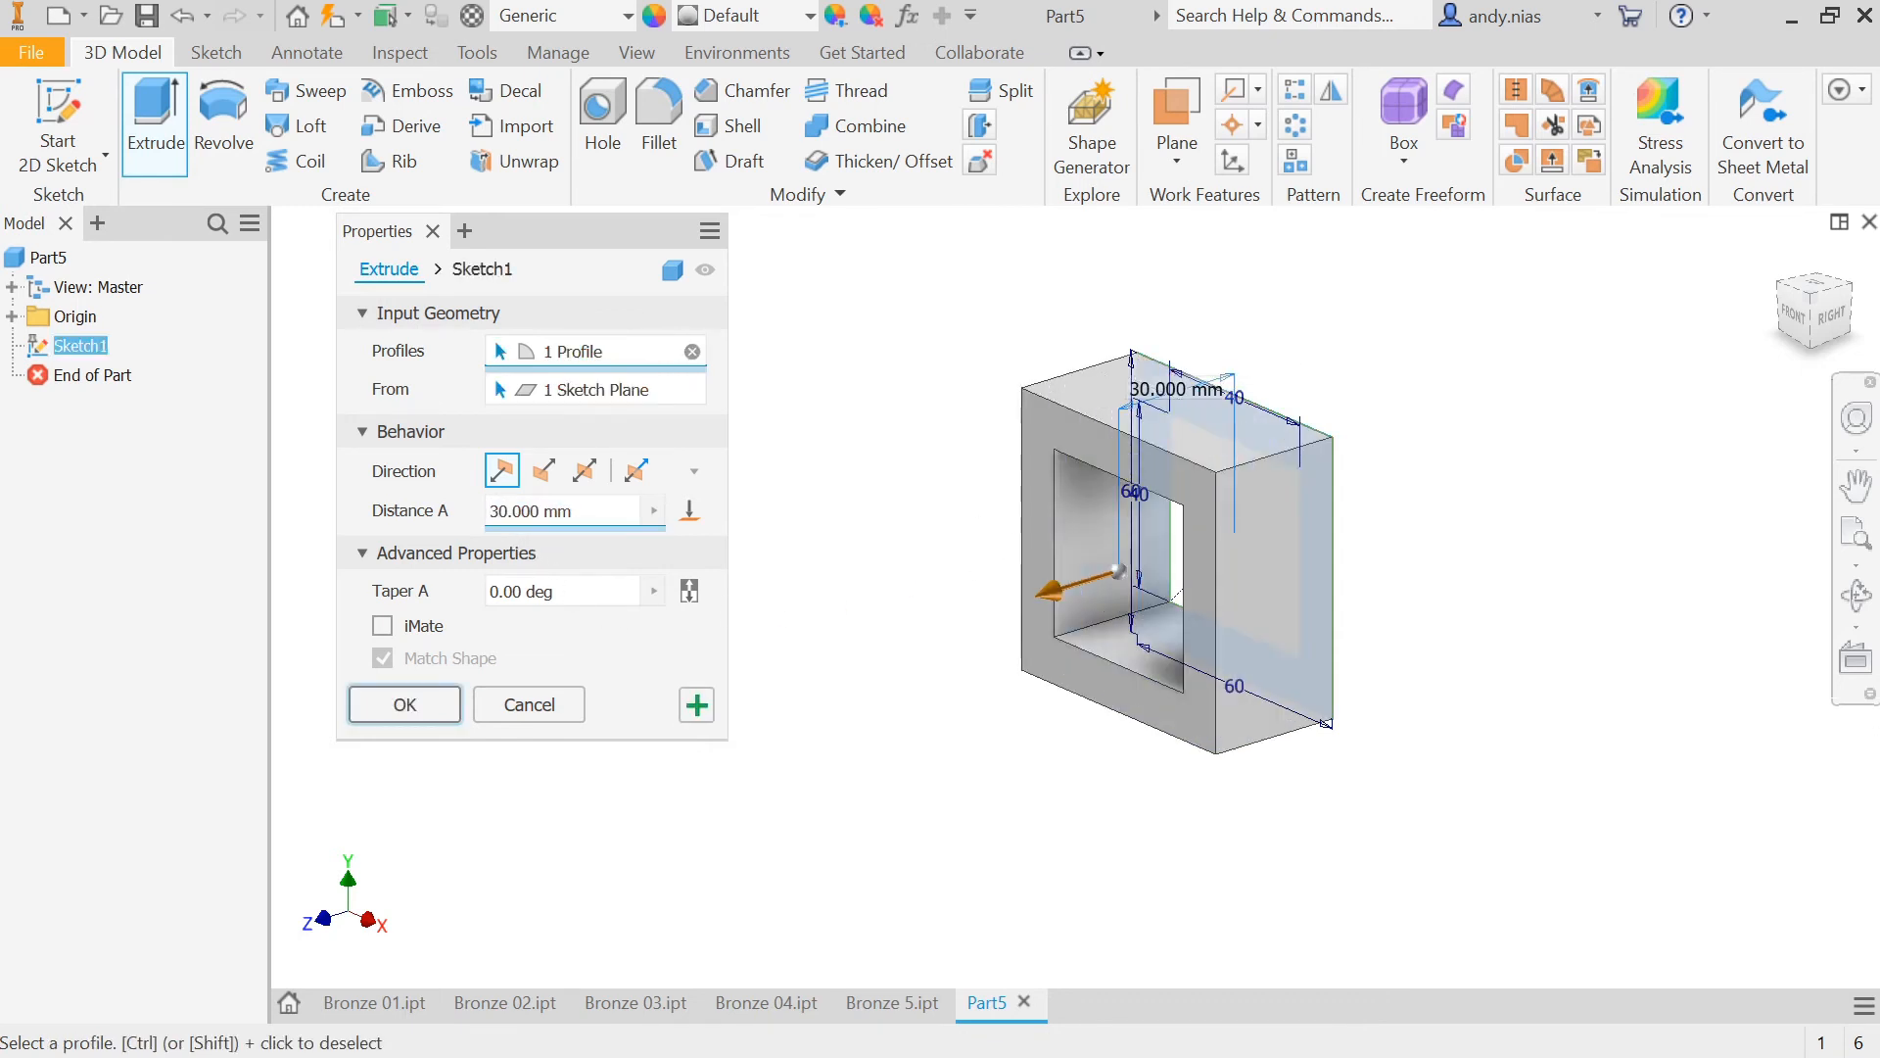
left_click(438, 709)
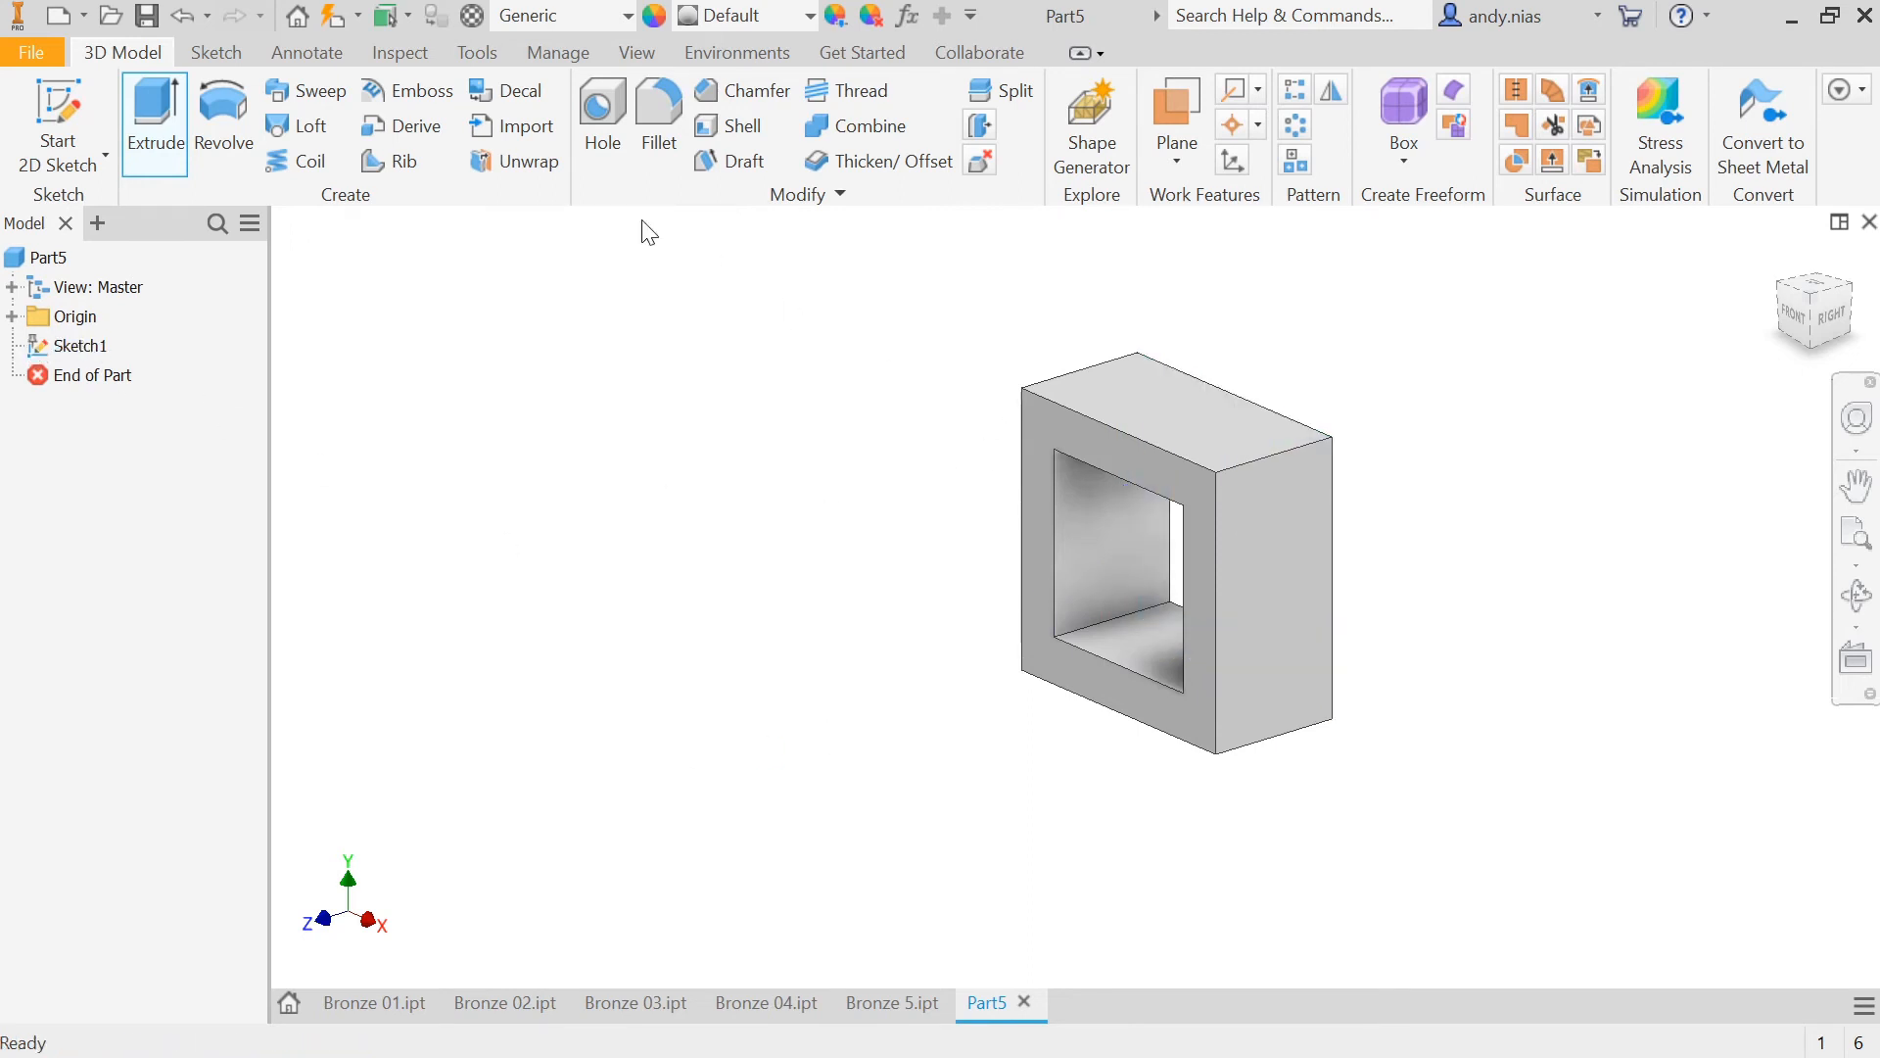
middle_click_drag(1095, 564, 1136, 622, "shift")
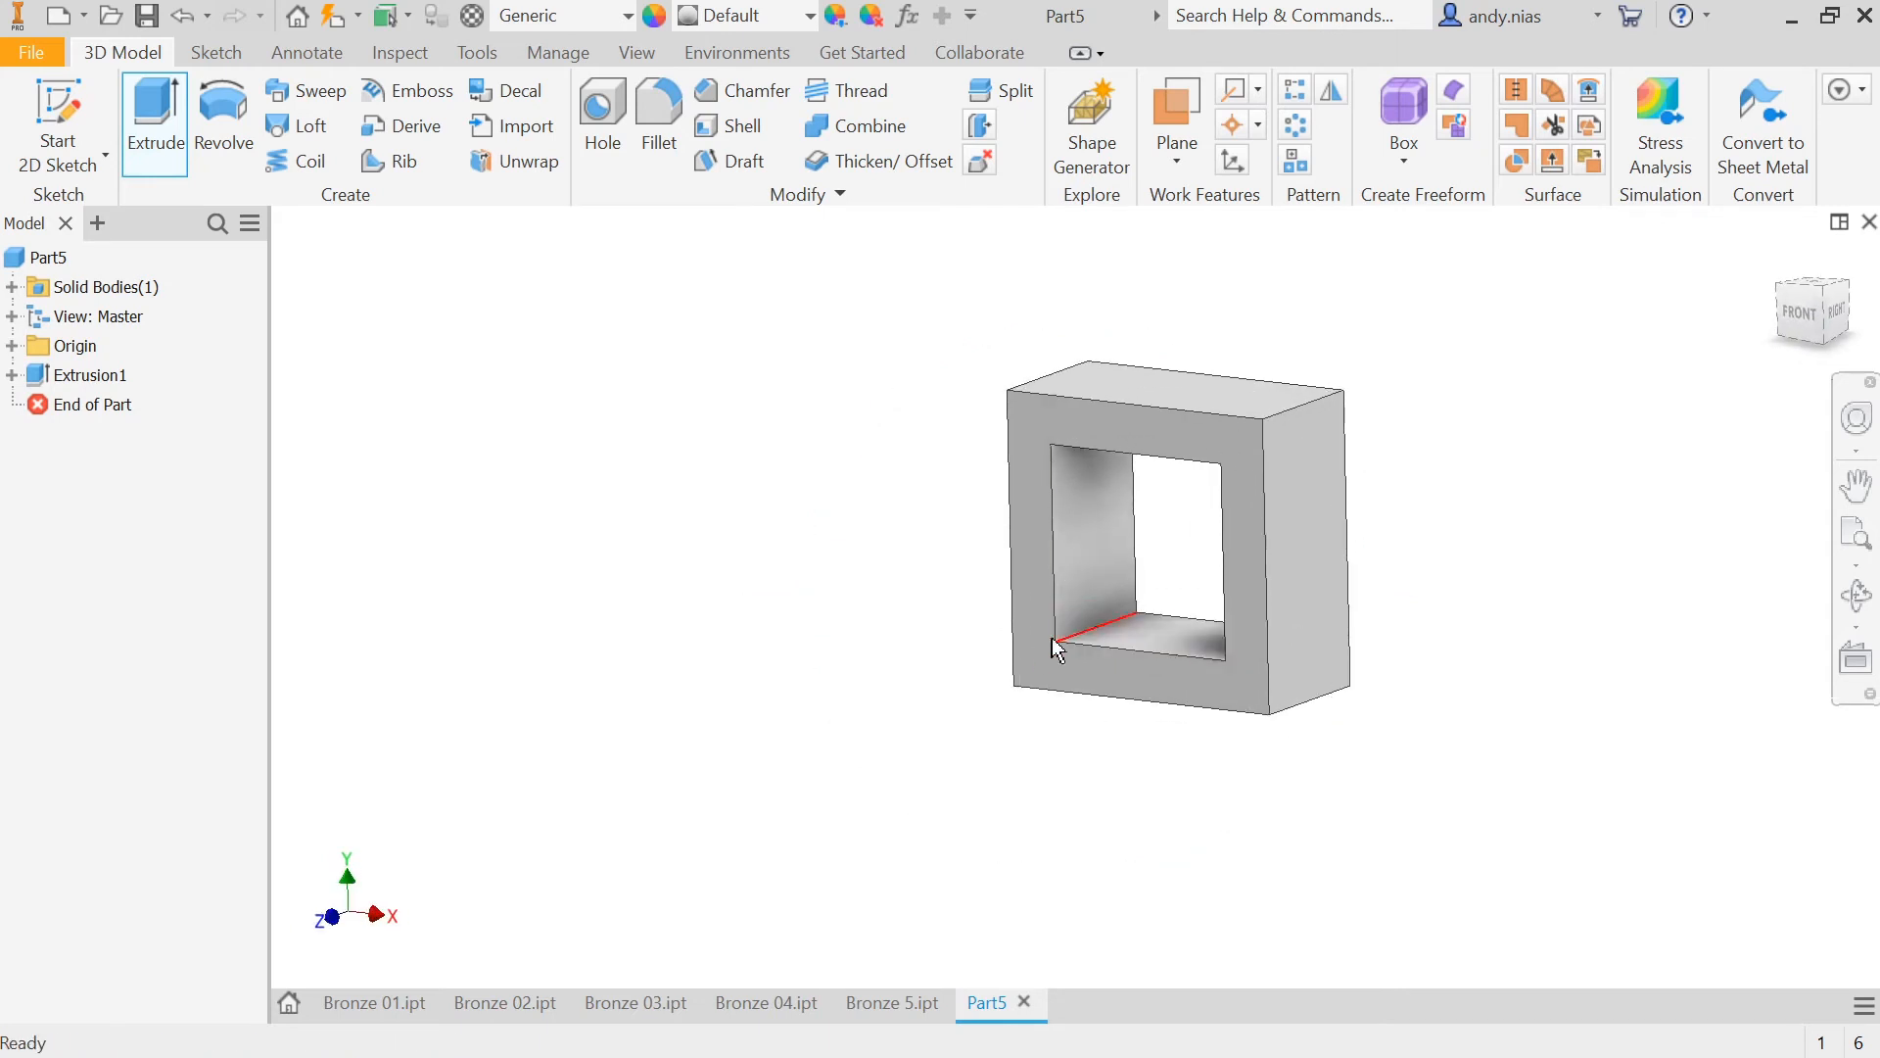
middle_click_drag(999, 670, 874, 691)
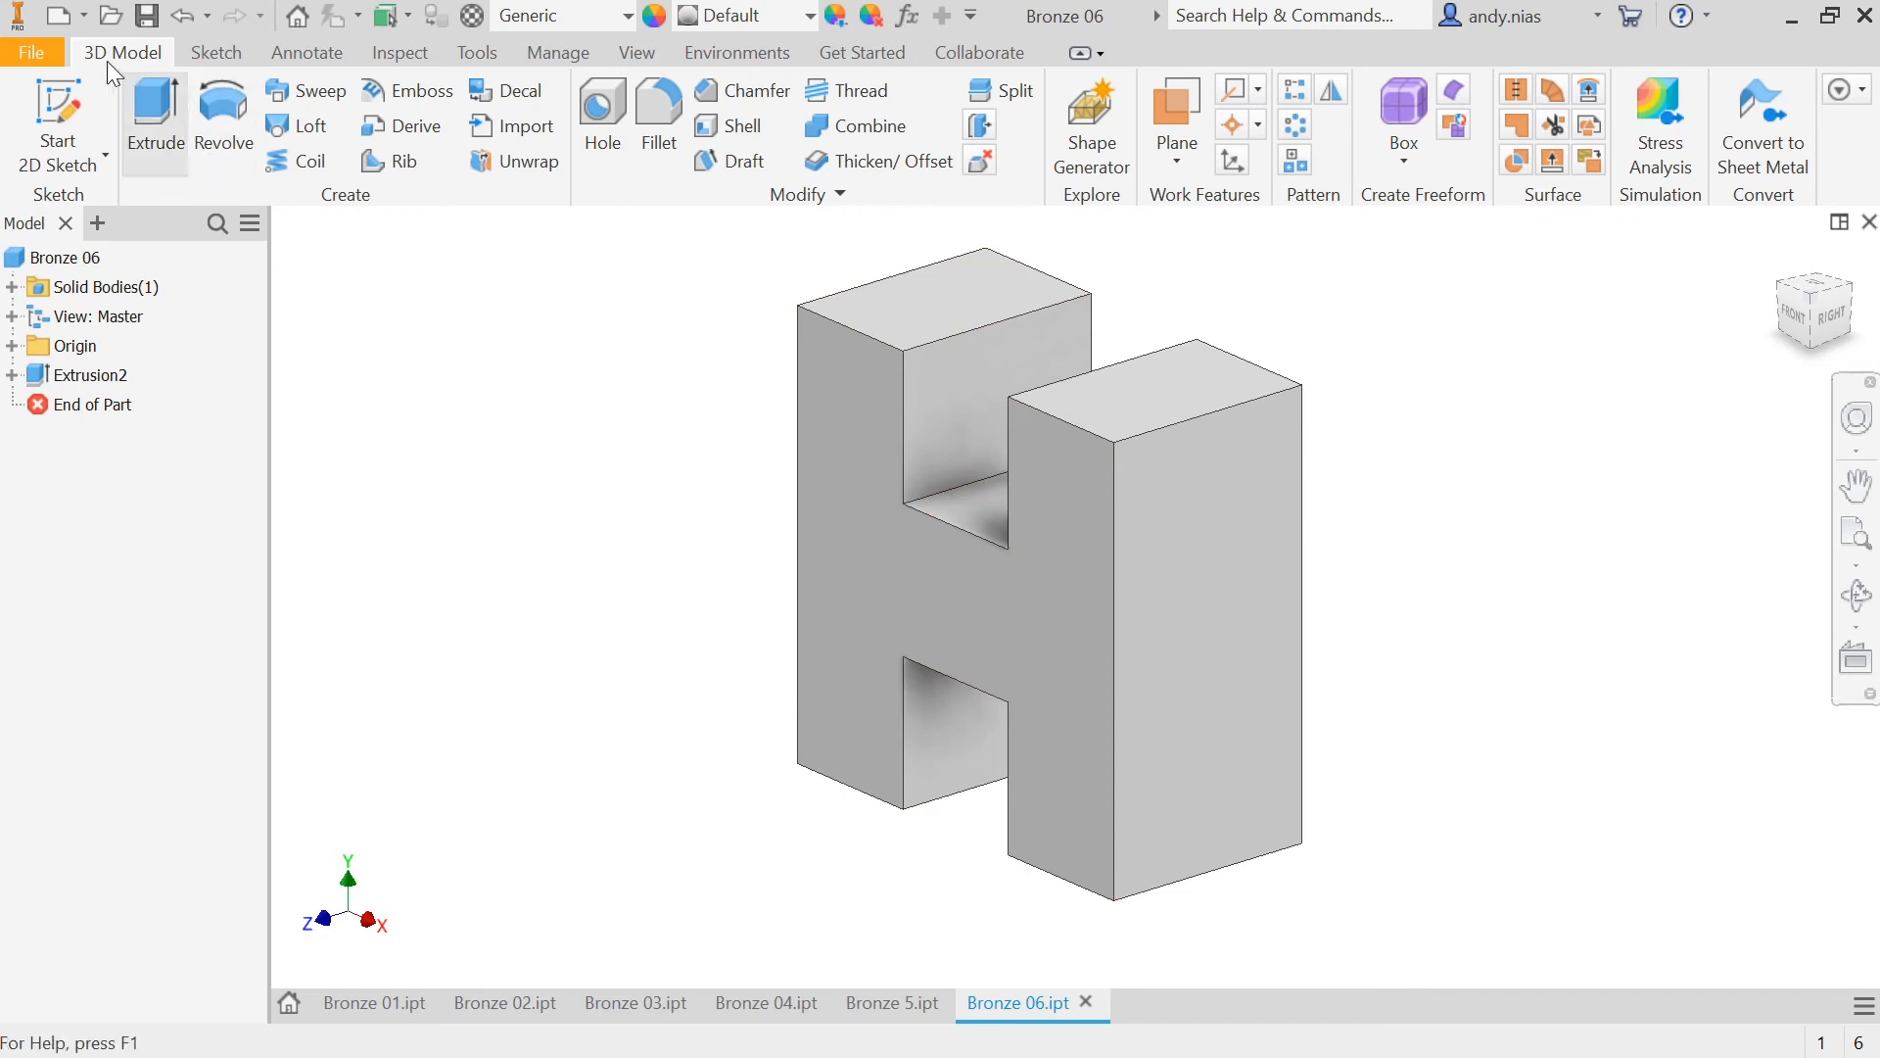
Step: Create a new part from the metric Standard (mm).ipt template and start a sketch on the XY plane
key("ctrl+n")
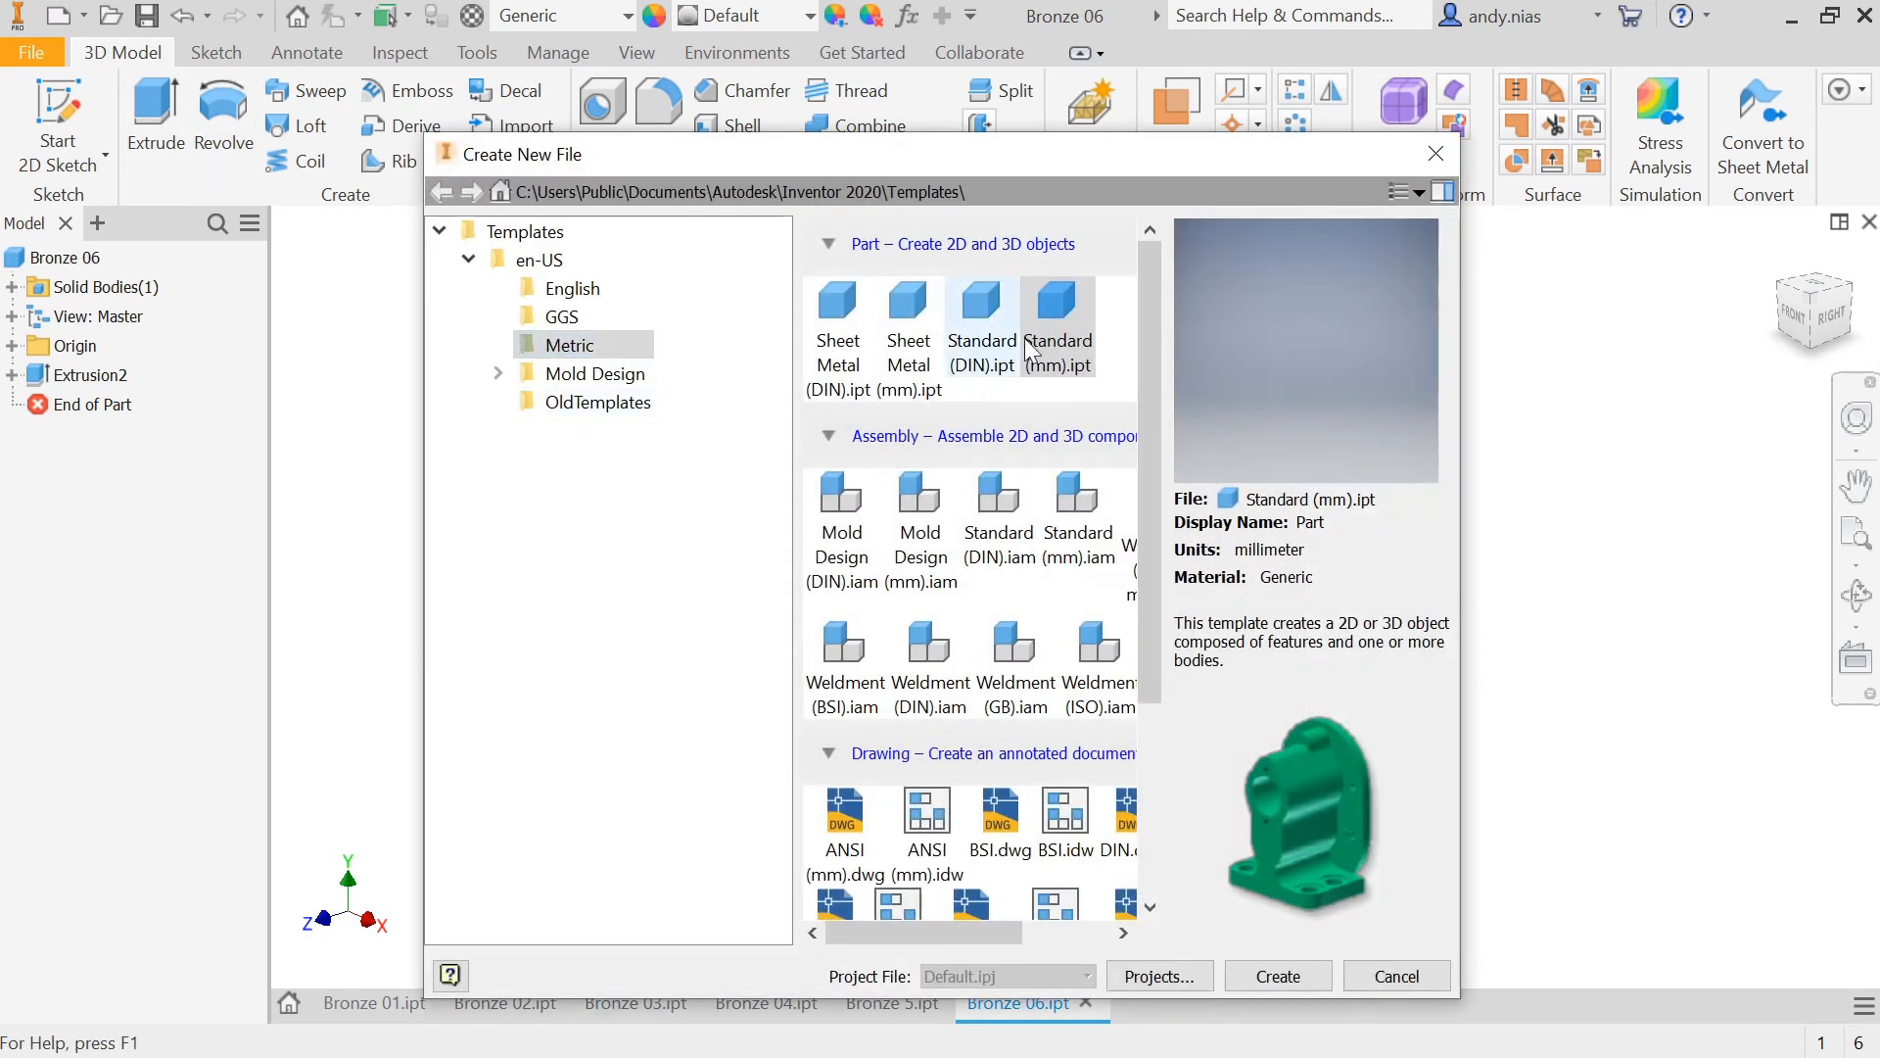
left_click(1277, 977)
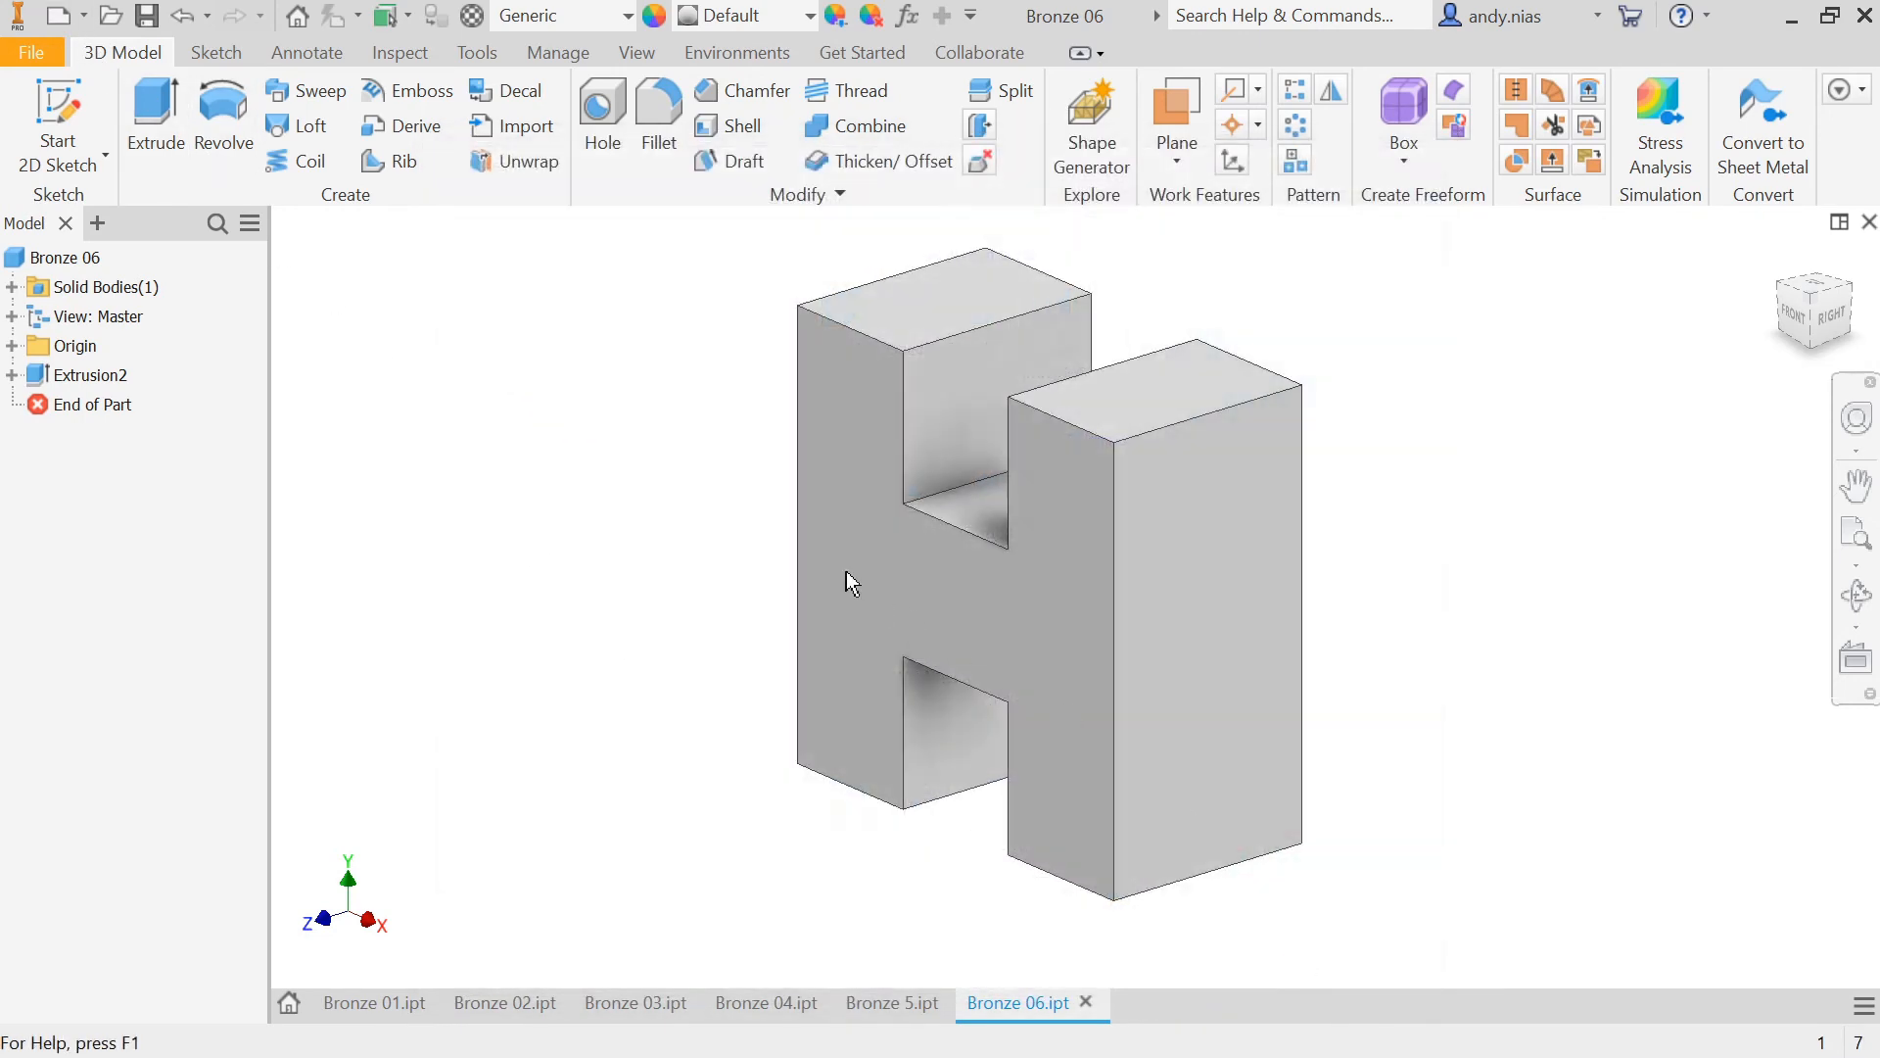
left_click(83, 118)
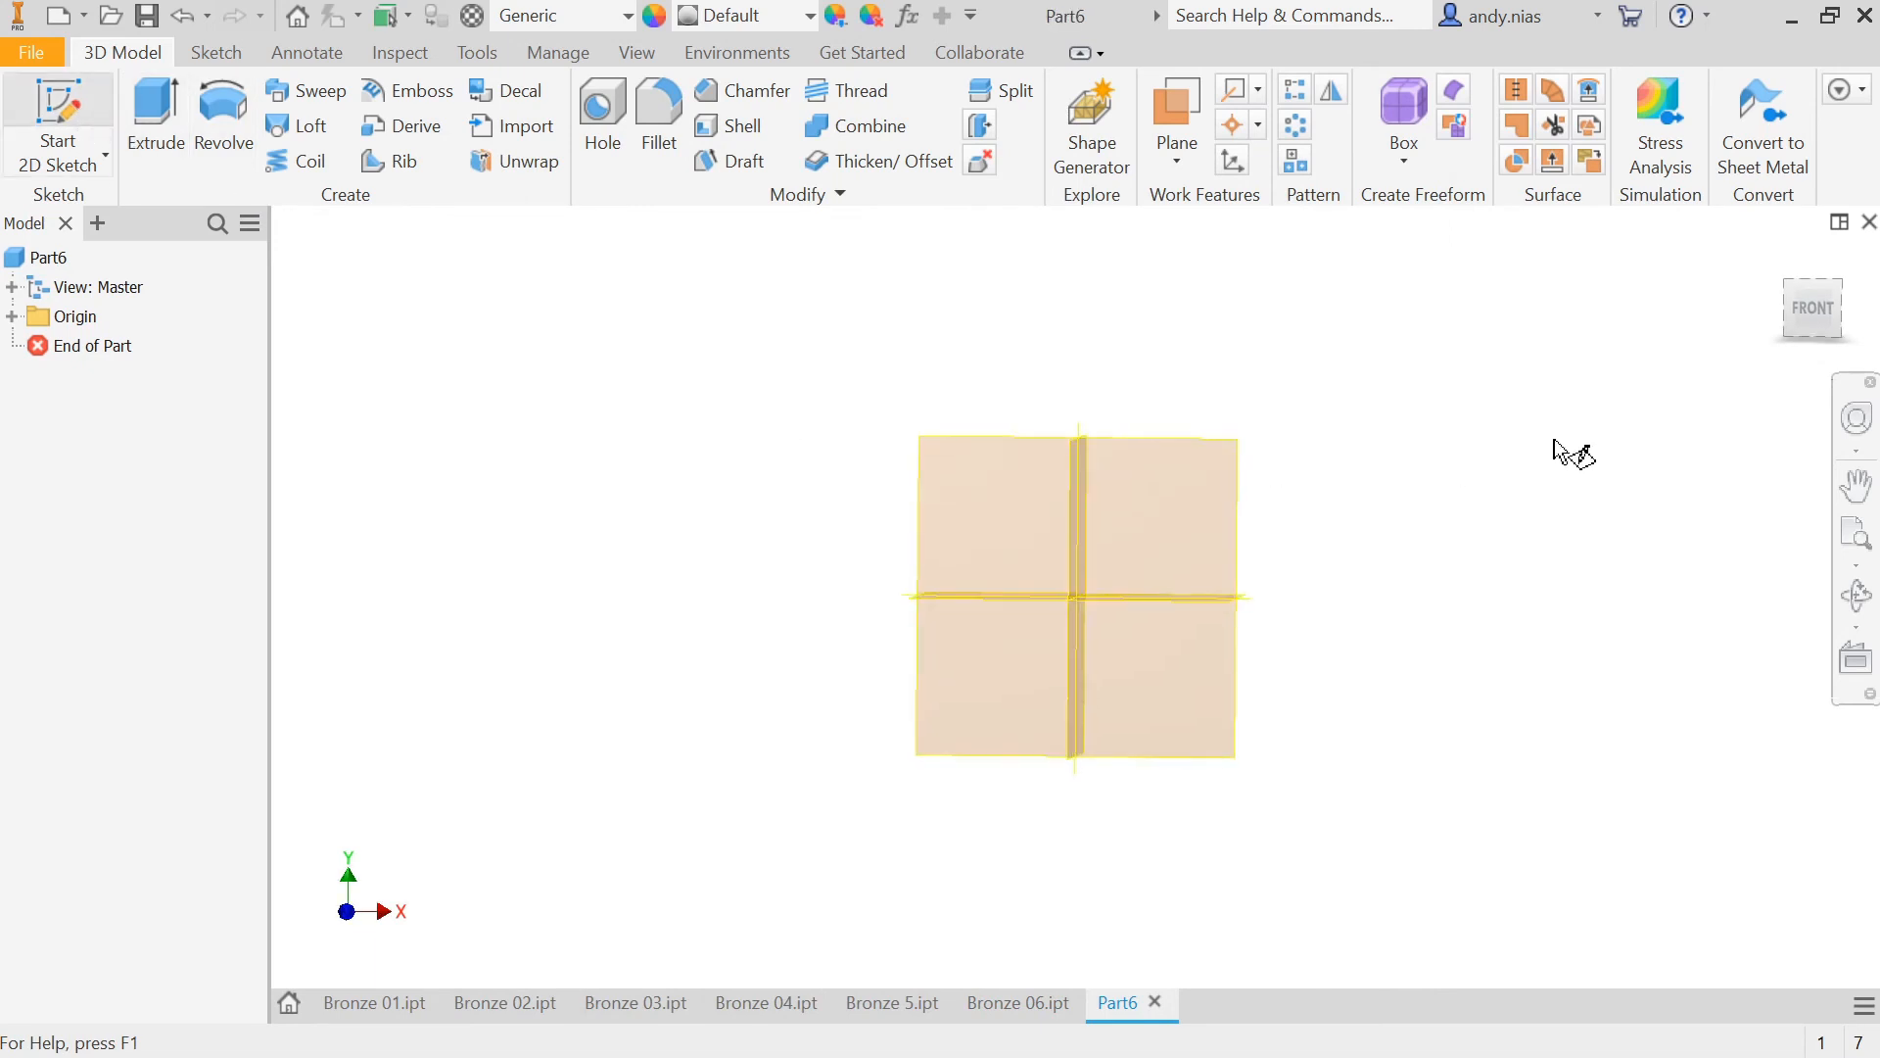
left_click(1018, 372)
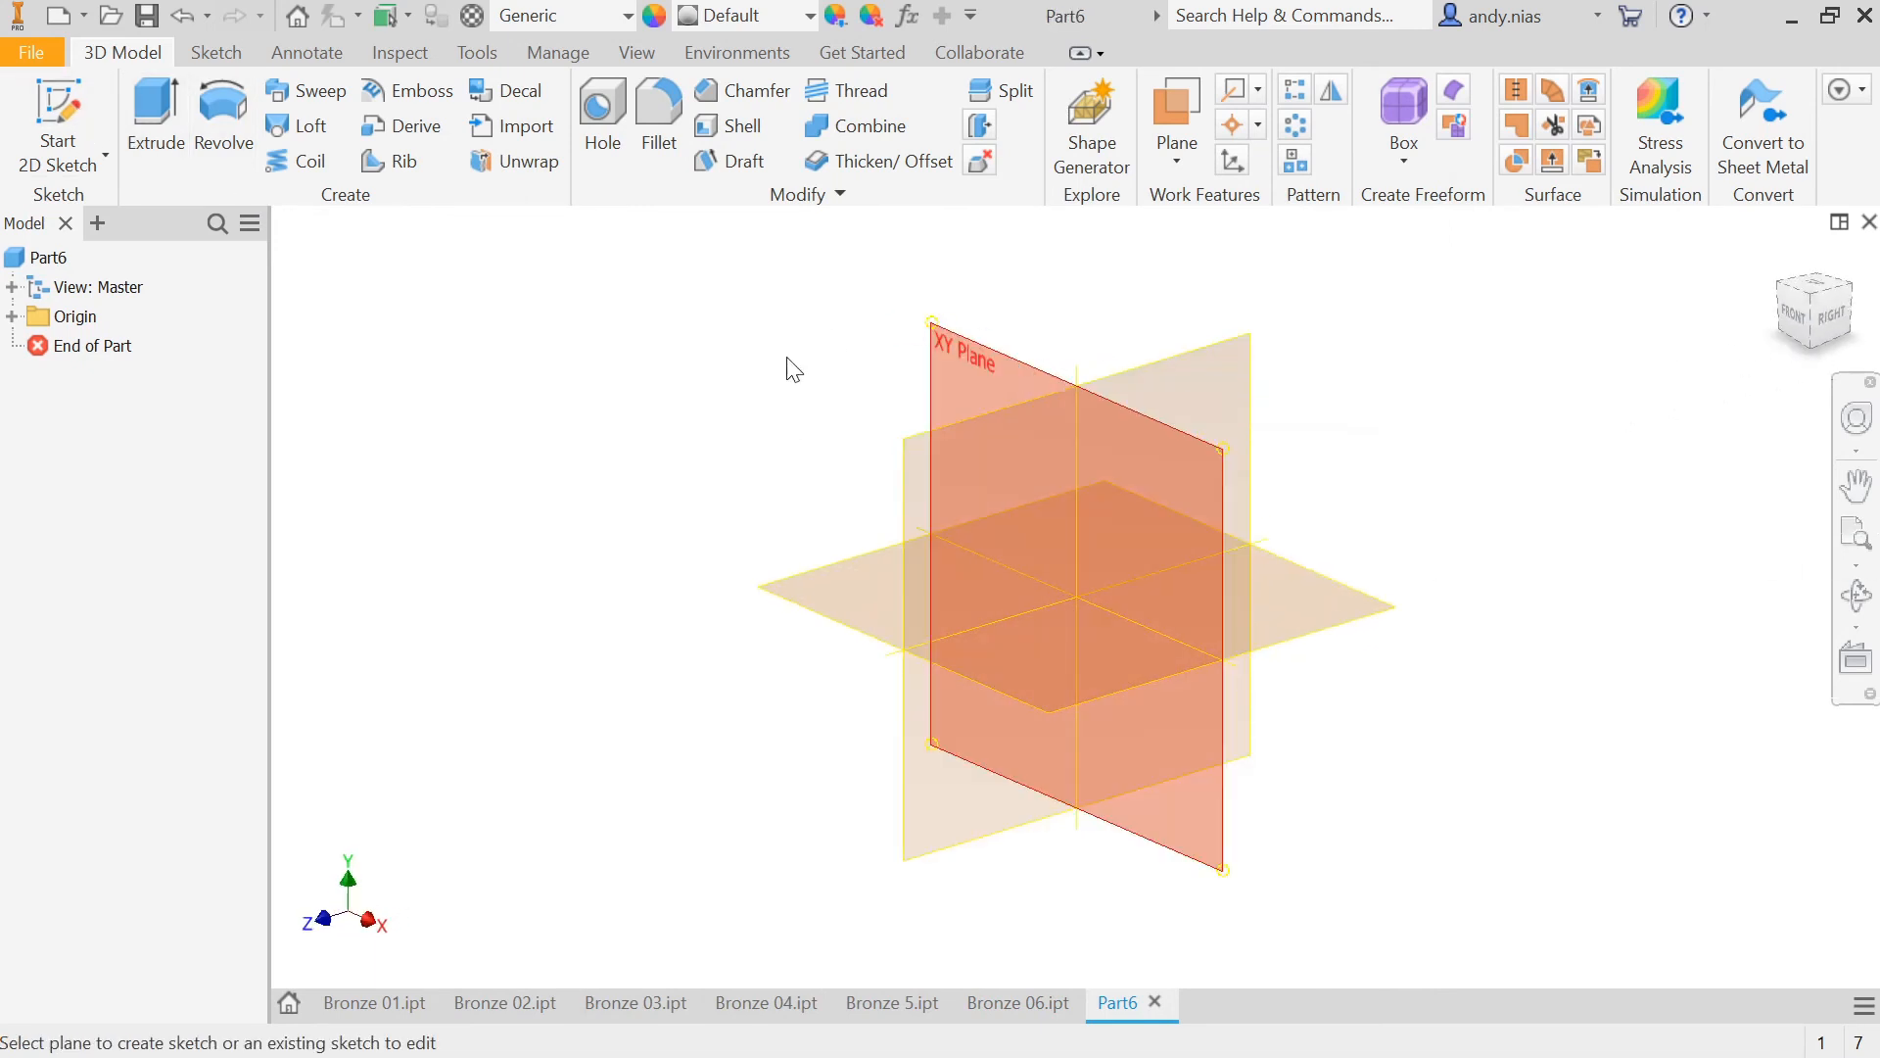
Step: Draw a 60 by 60 mm two-point center rectangle centred on the origin
left_click(362, 168)
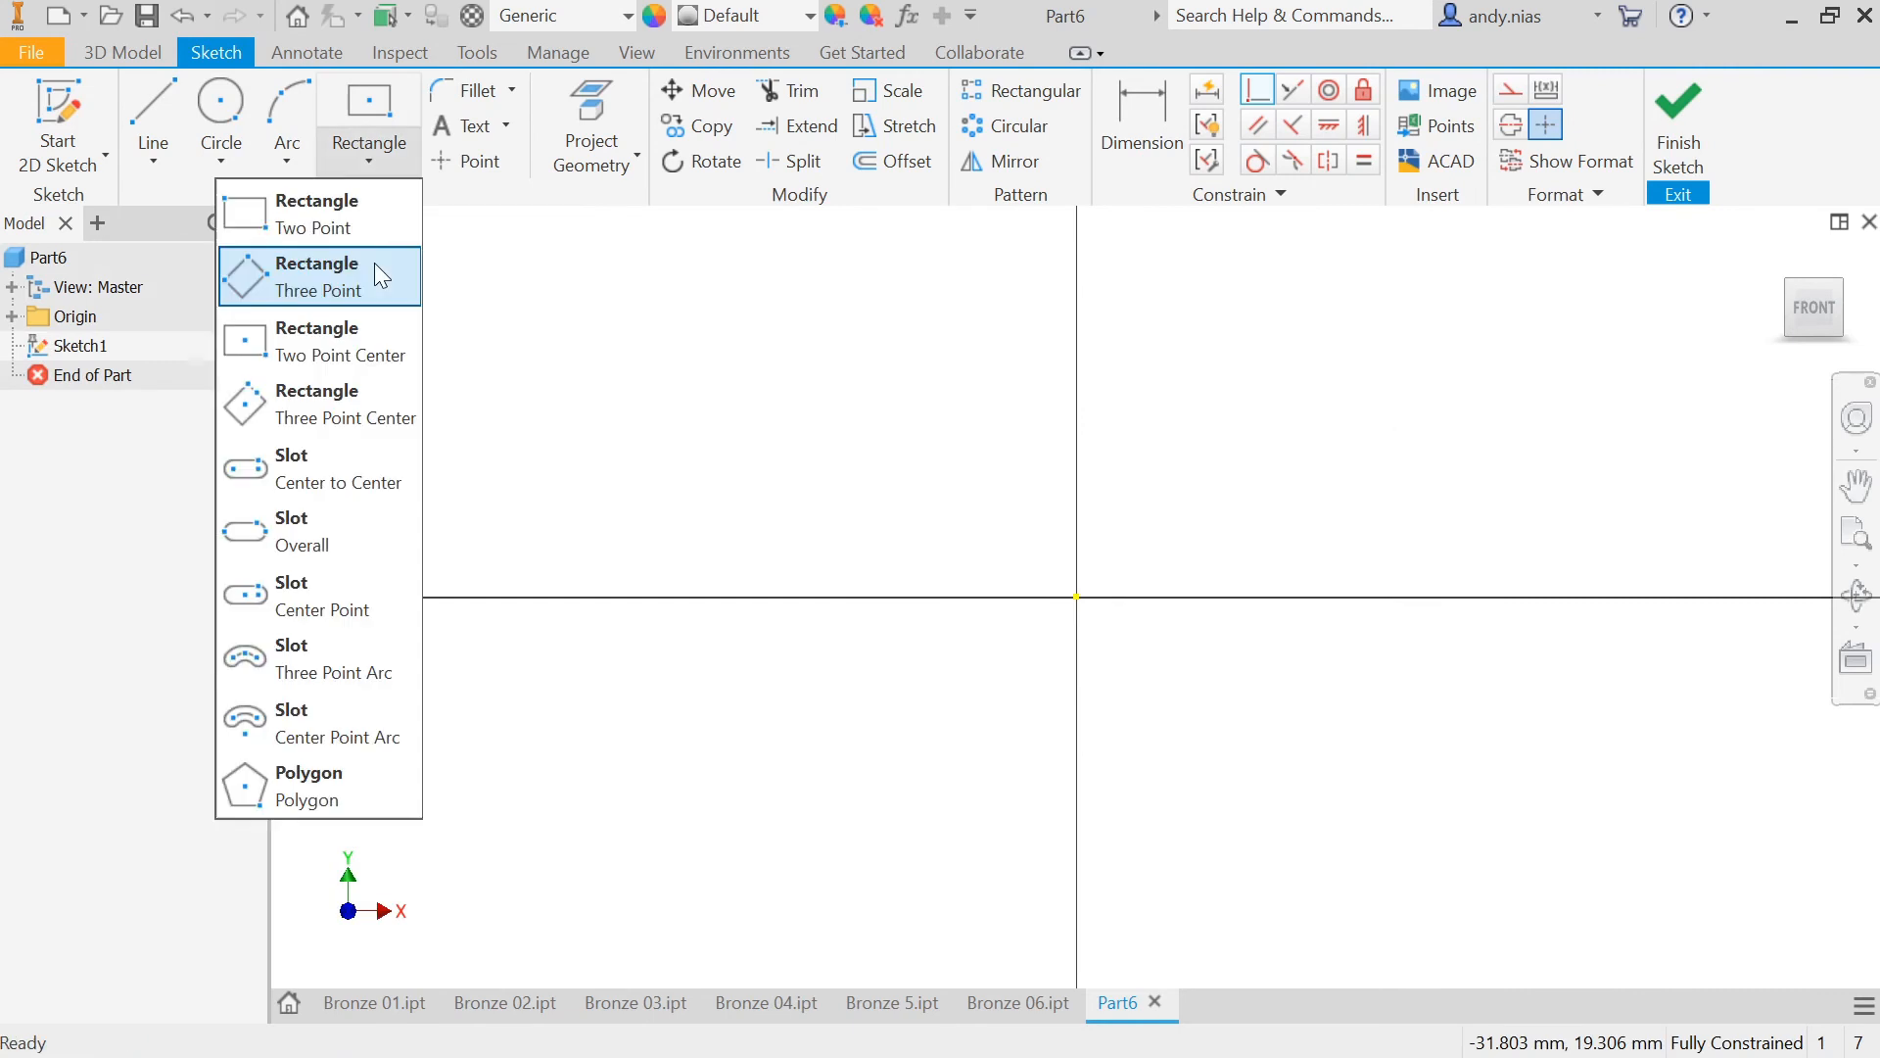
left_click(370, 343)
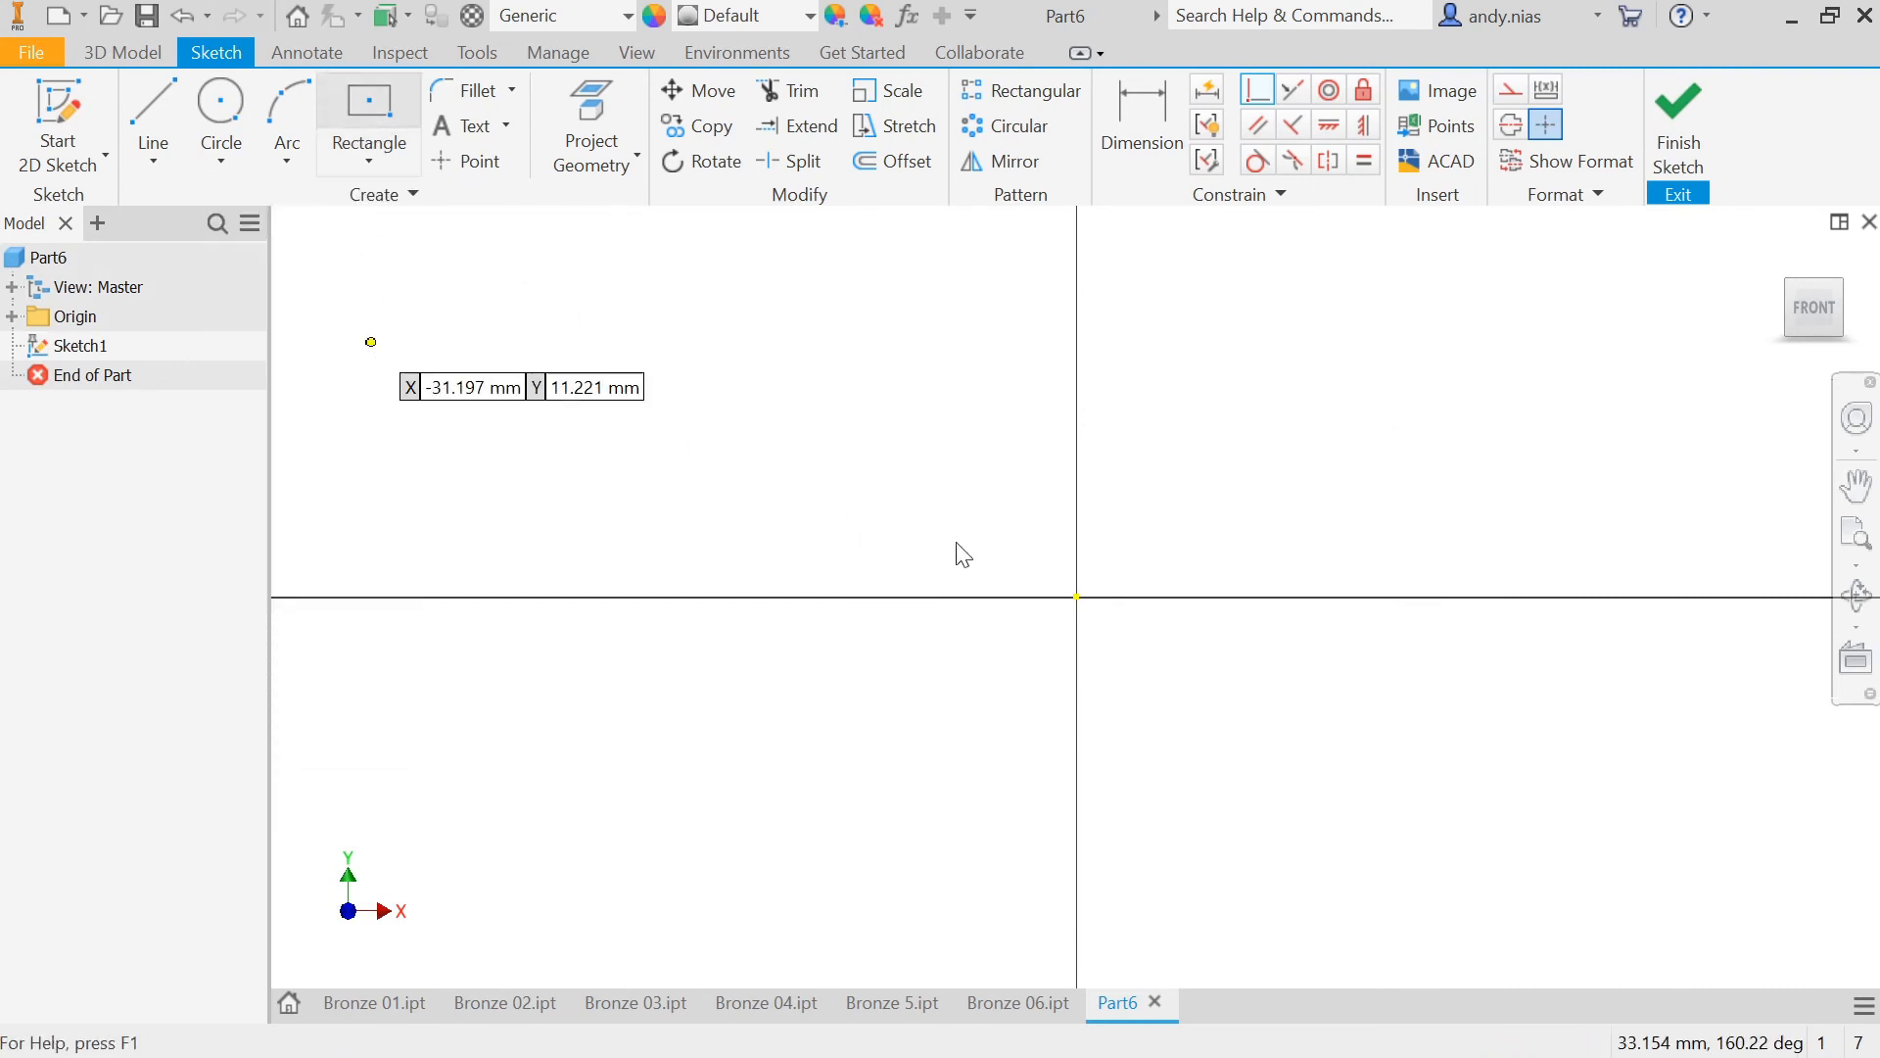
left_click(1076, 596)
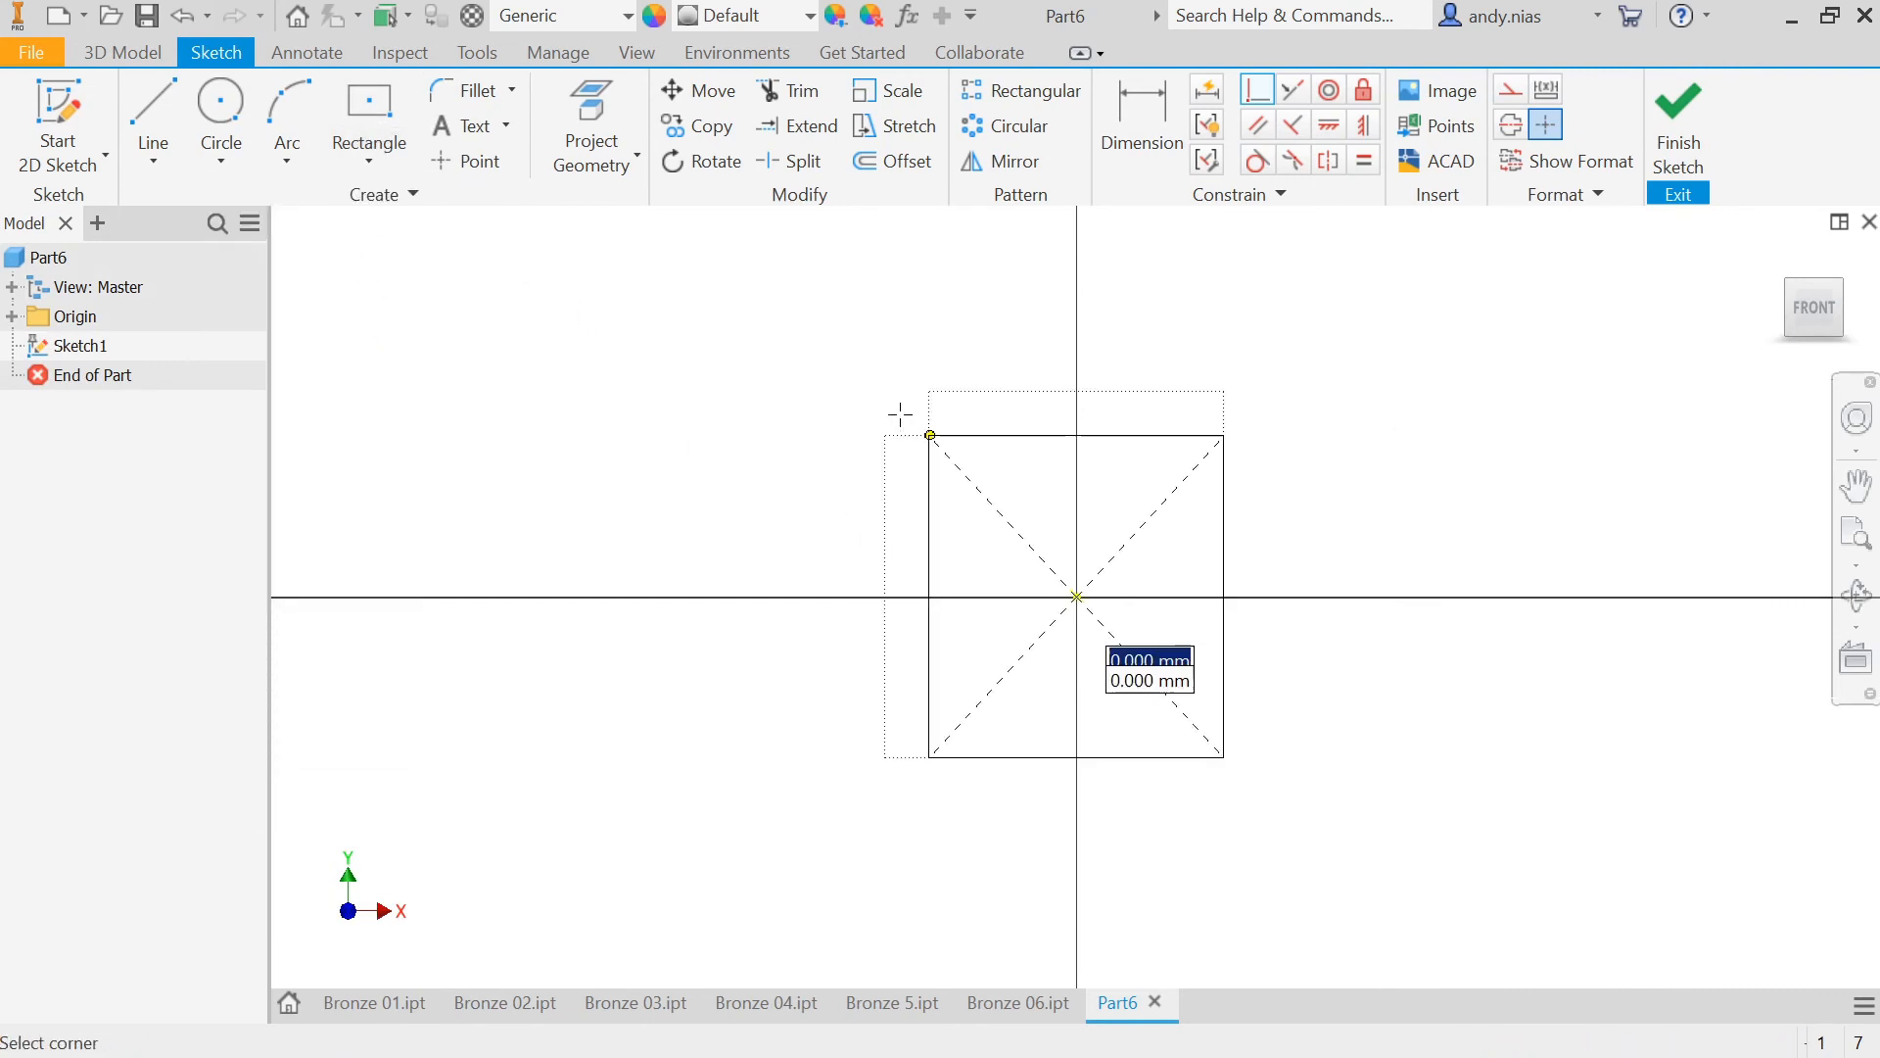
type("60")
key("Tab")
type("6")
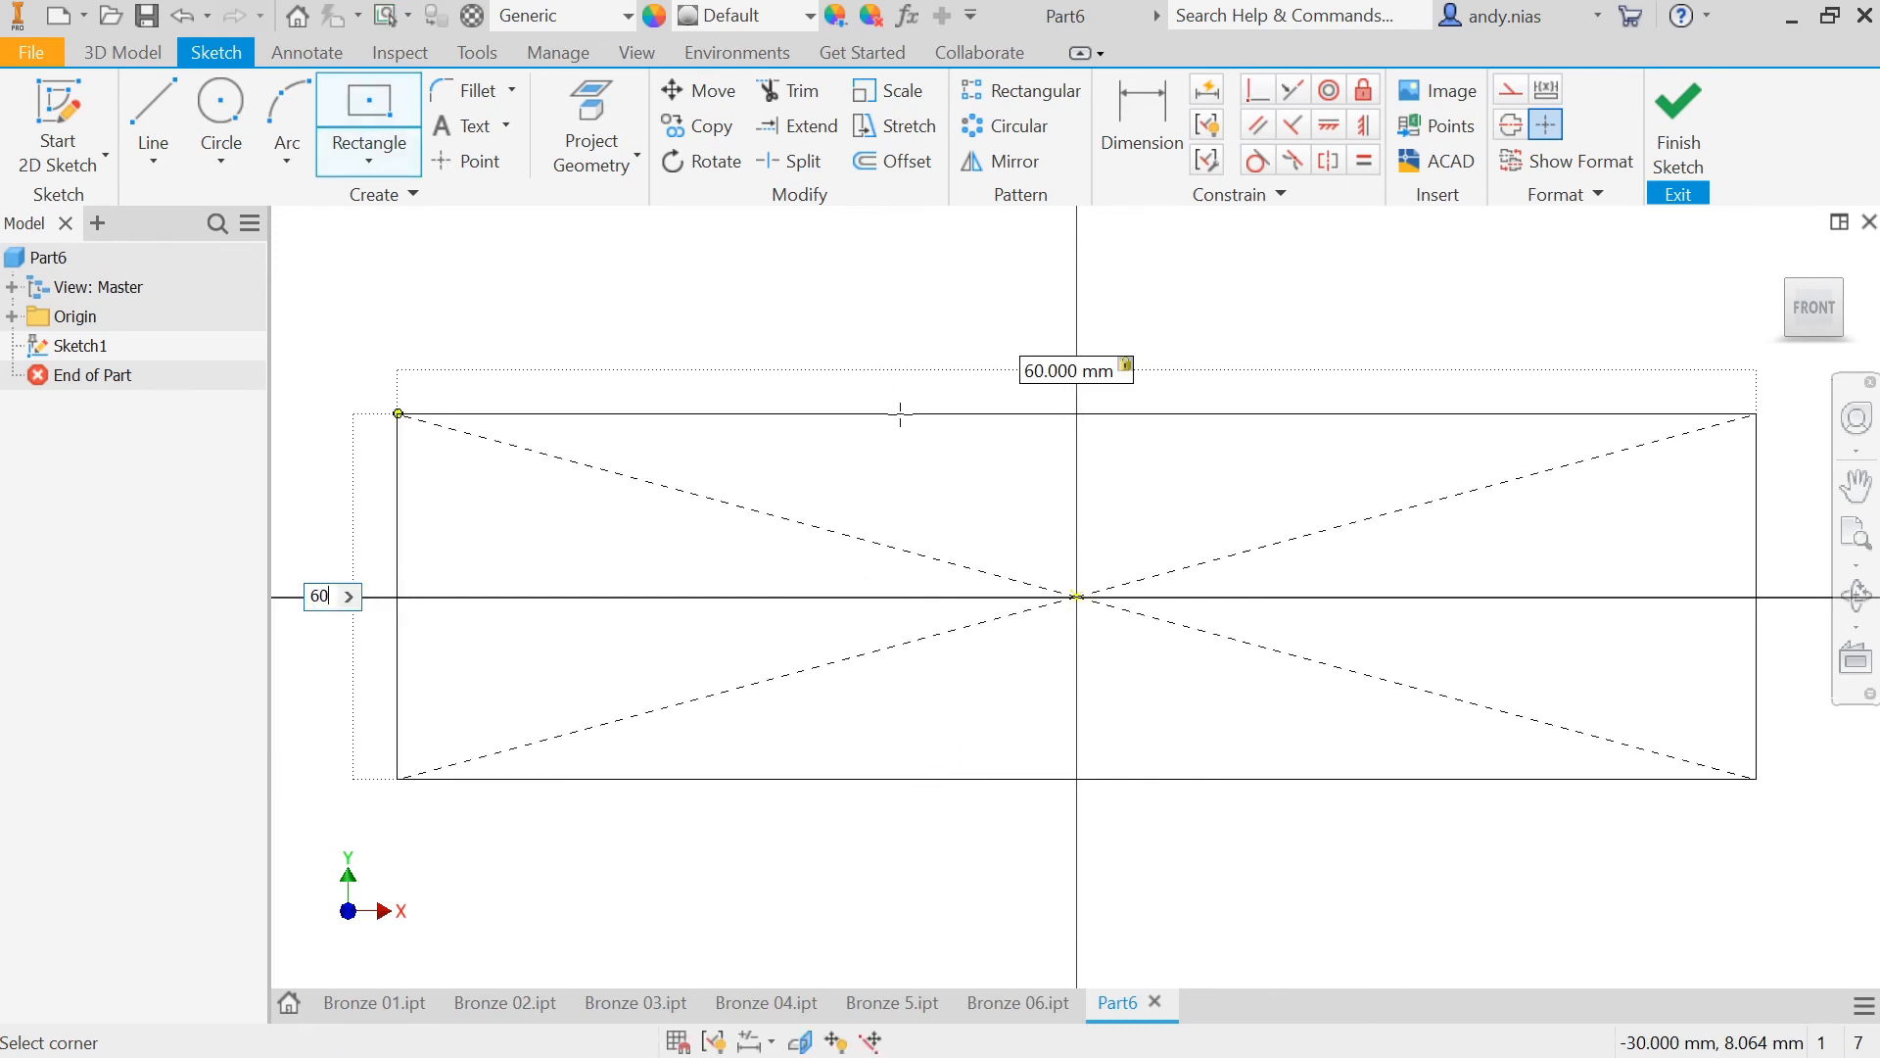
key("Return")
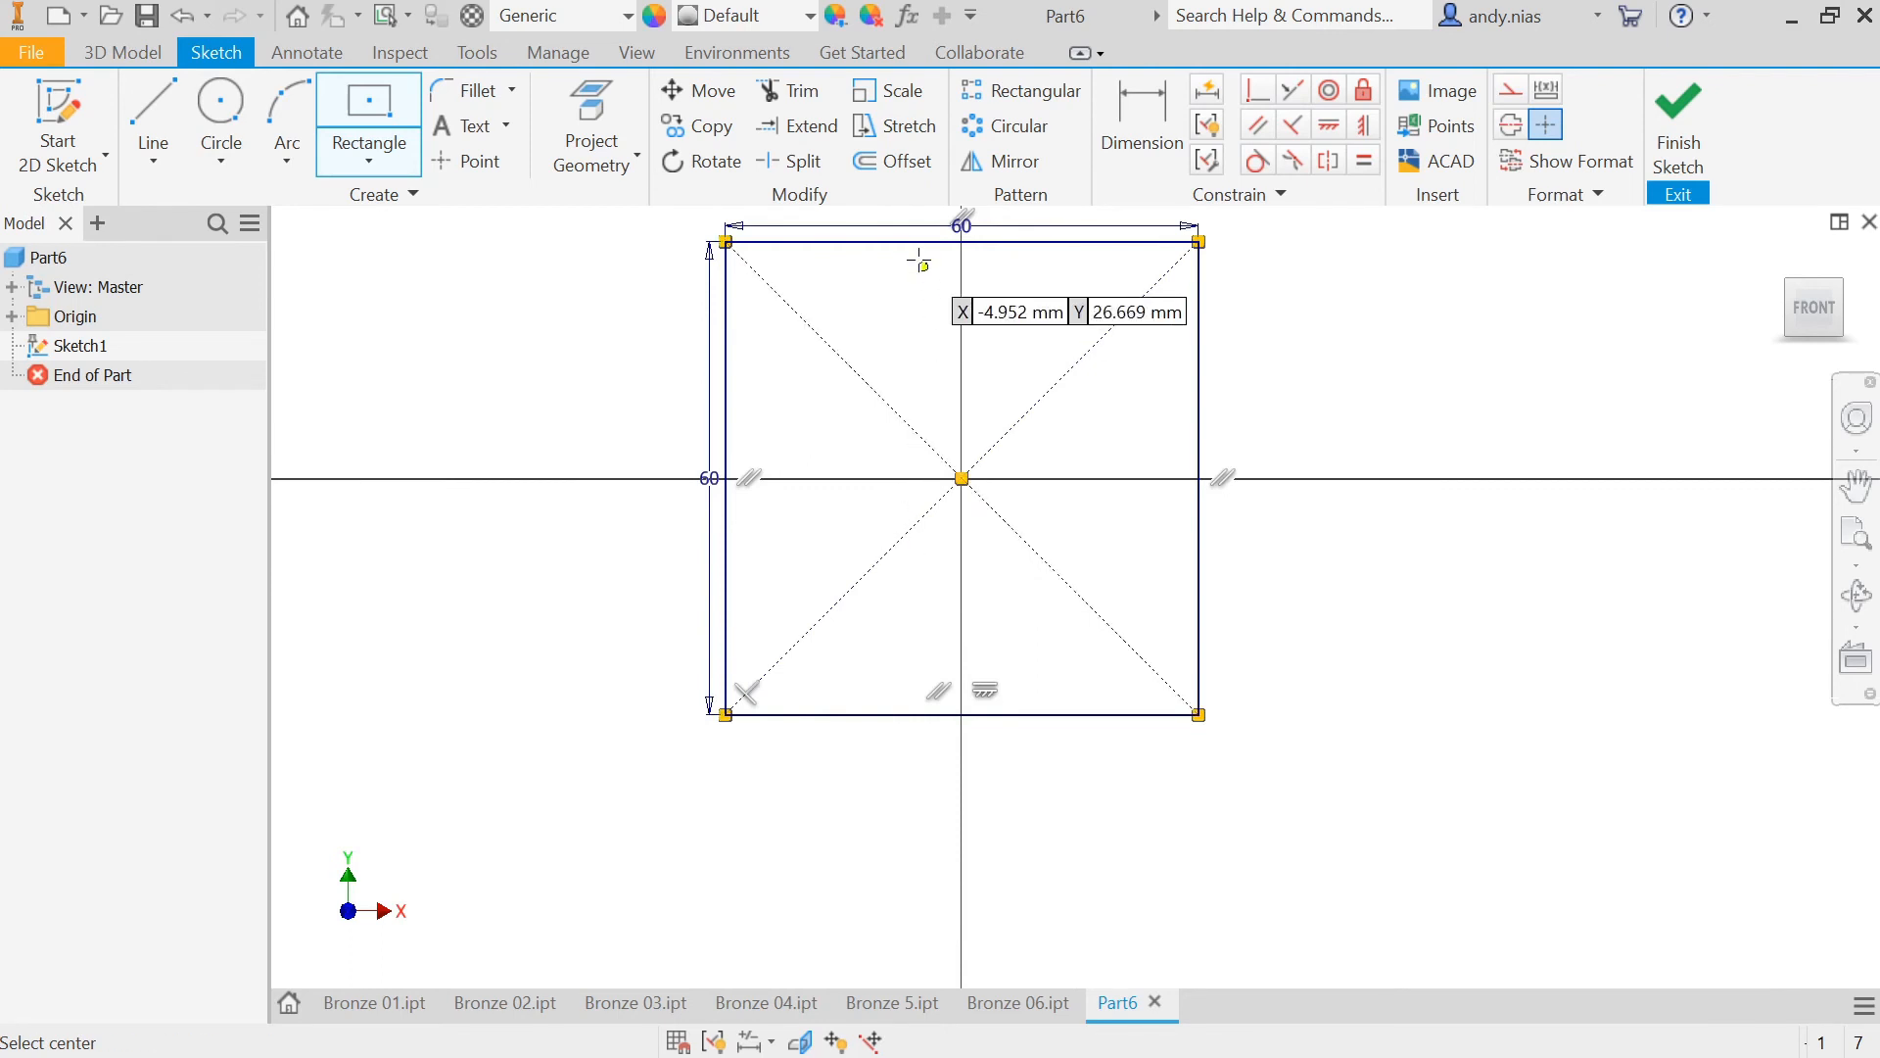
Step: Draw a 20 by 20 mm two-point rectangle hanging down from the large square's top edge, near its middle
left_click(372, 159)
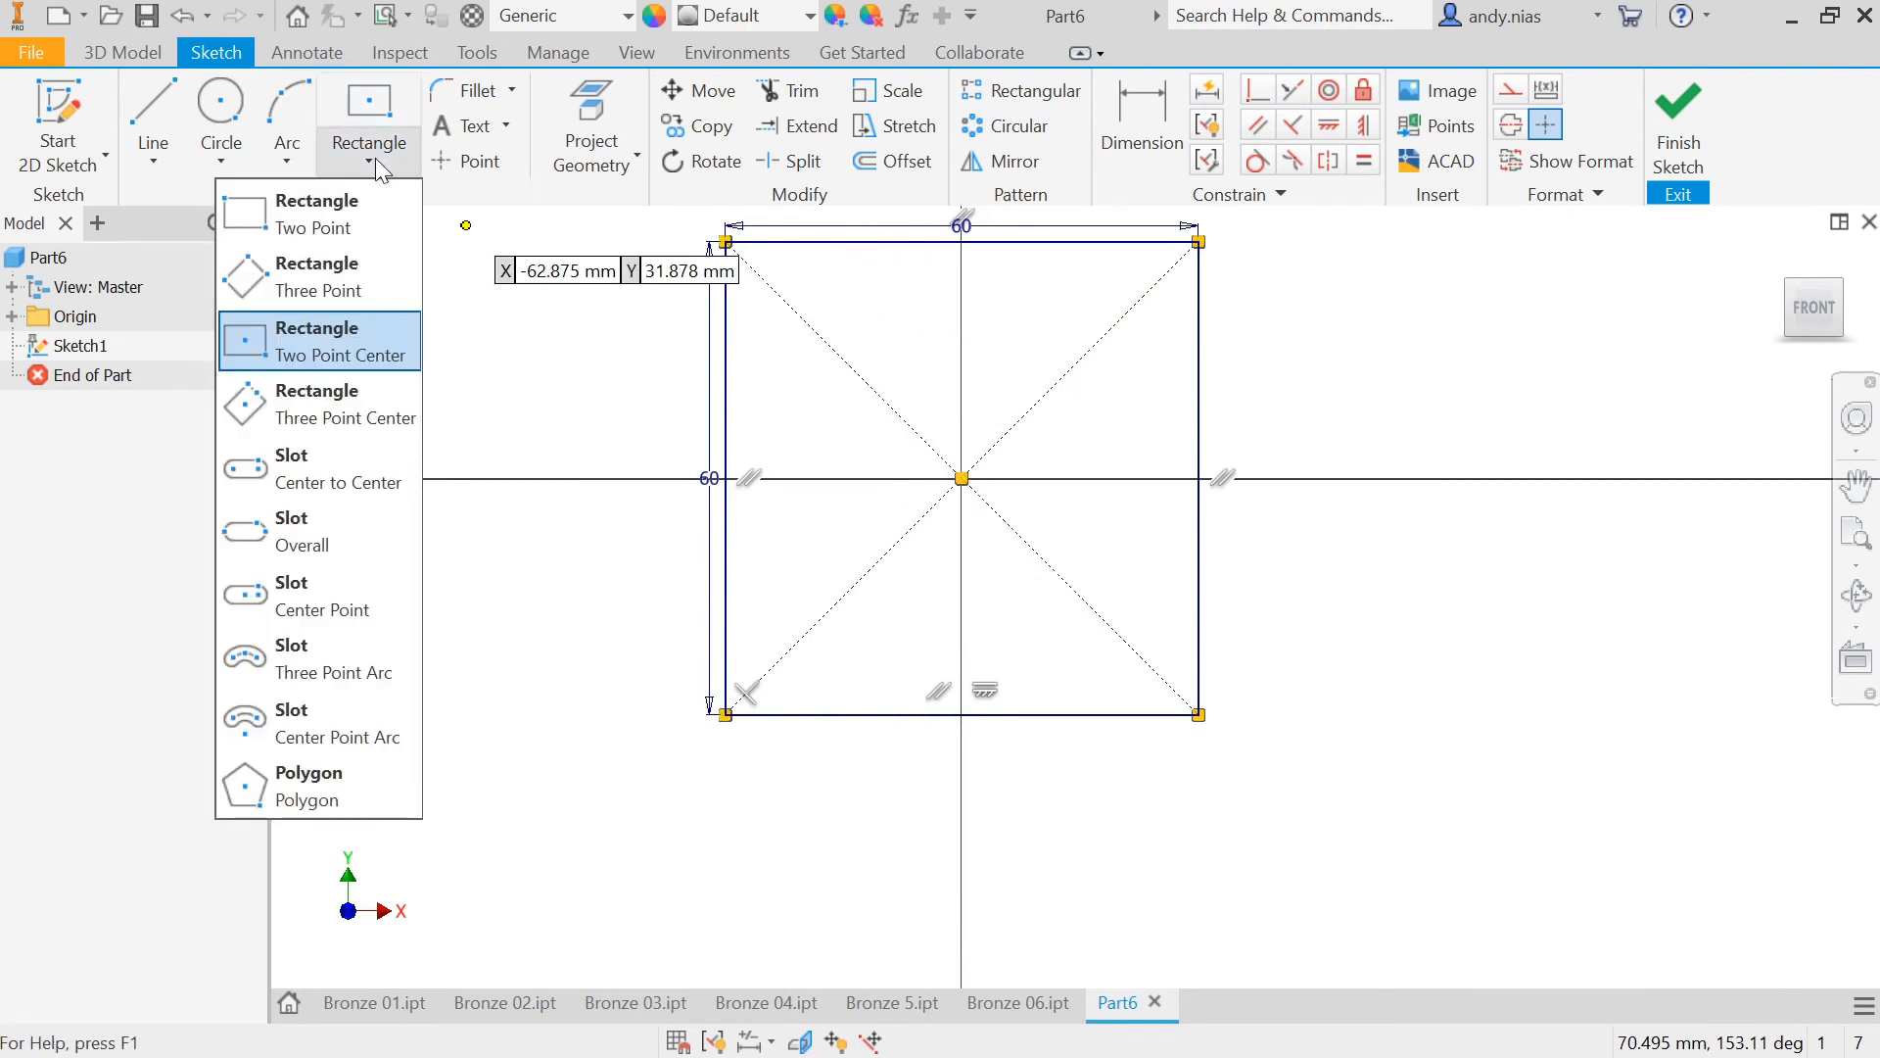
left_click(309, 205)
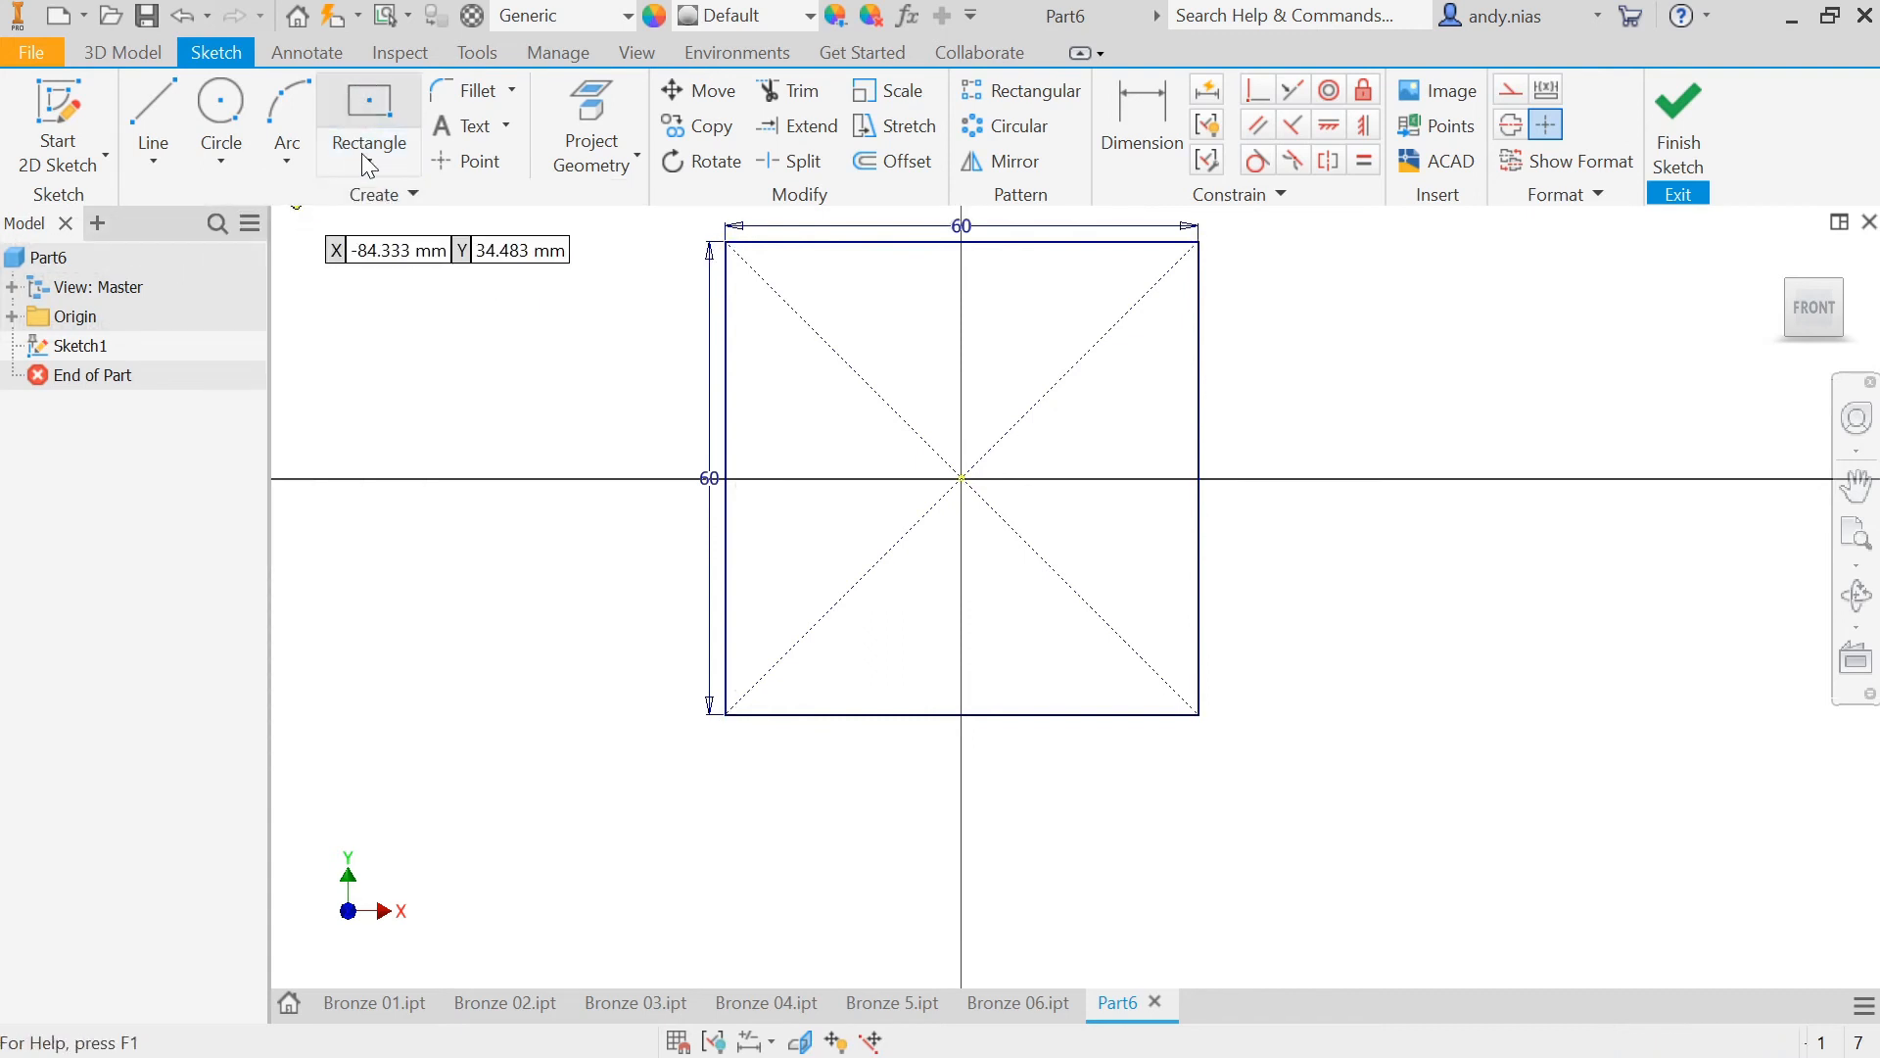
left_click(876, 257)
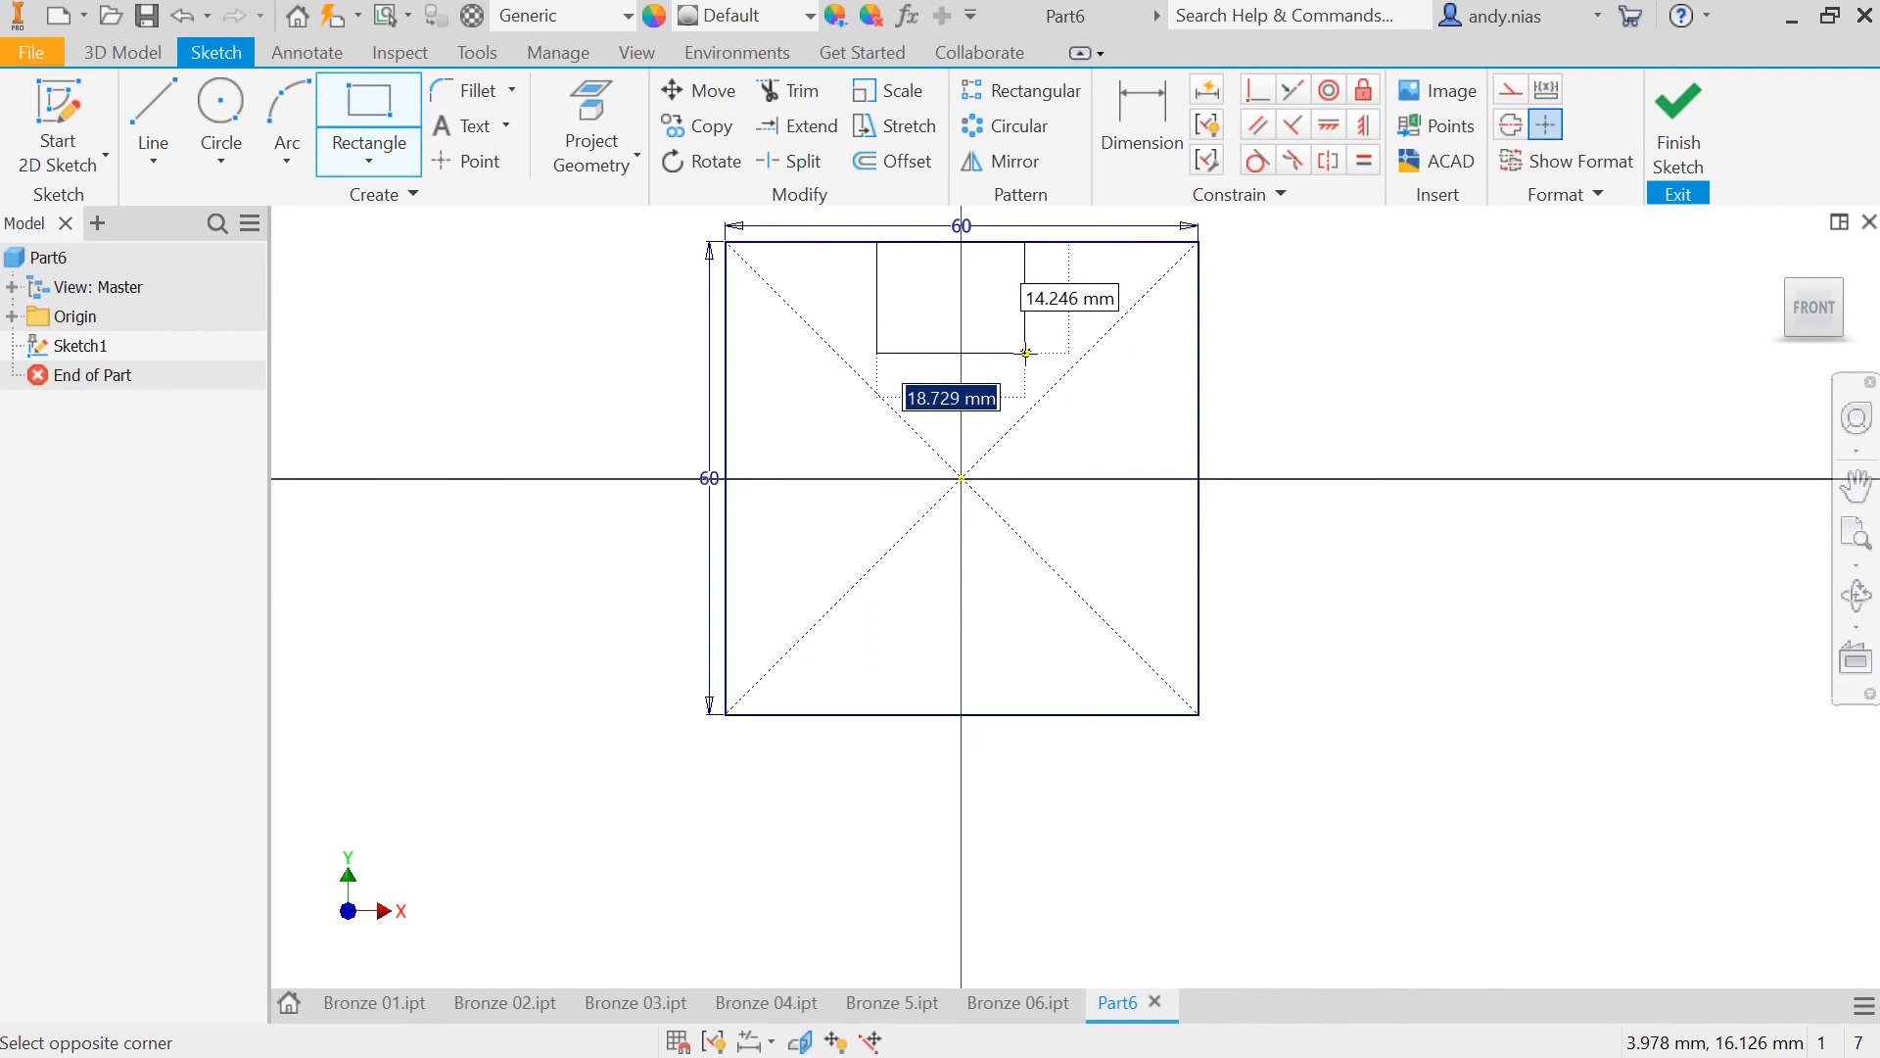
type("2")
key("Tab")
type("20")
key("Return")
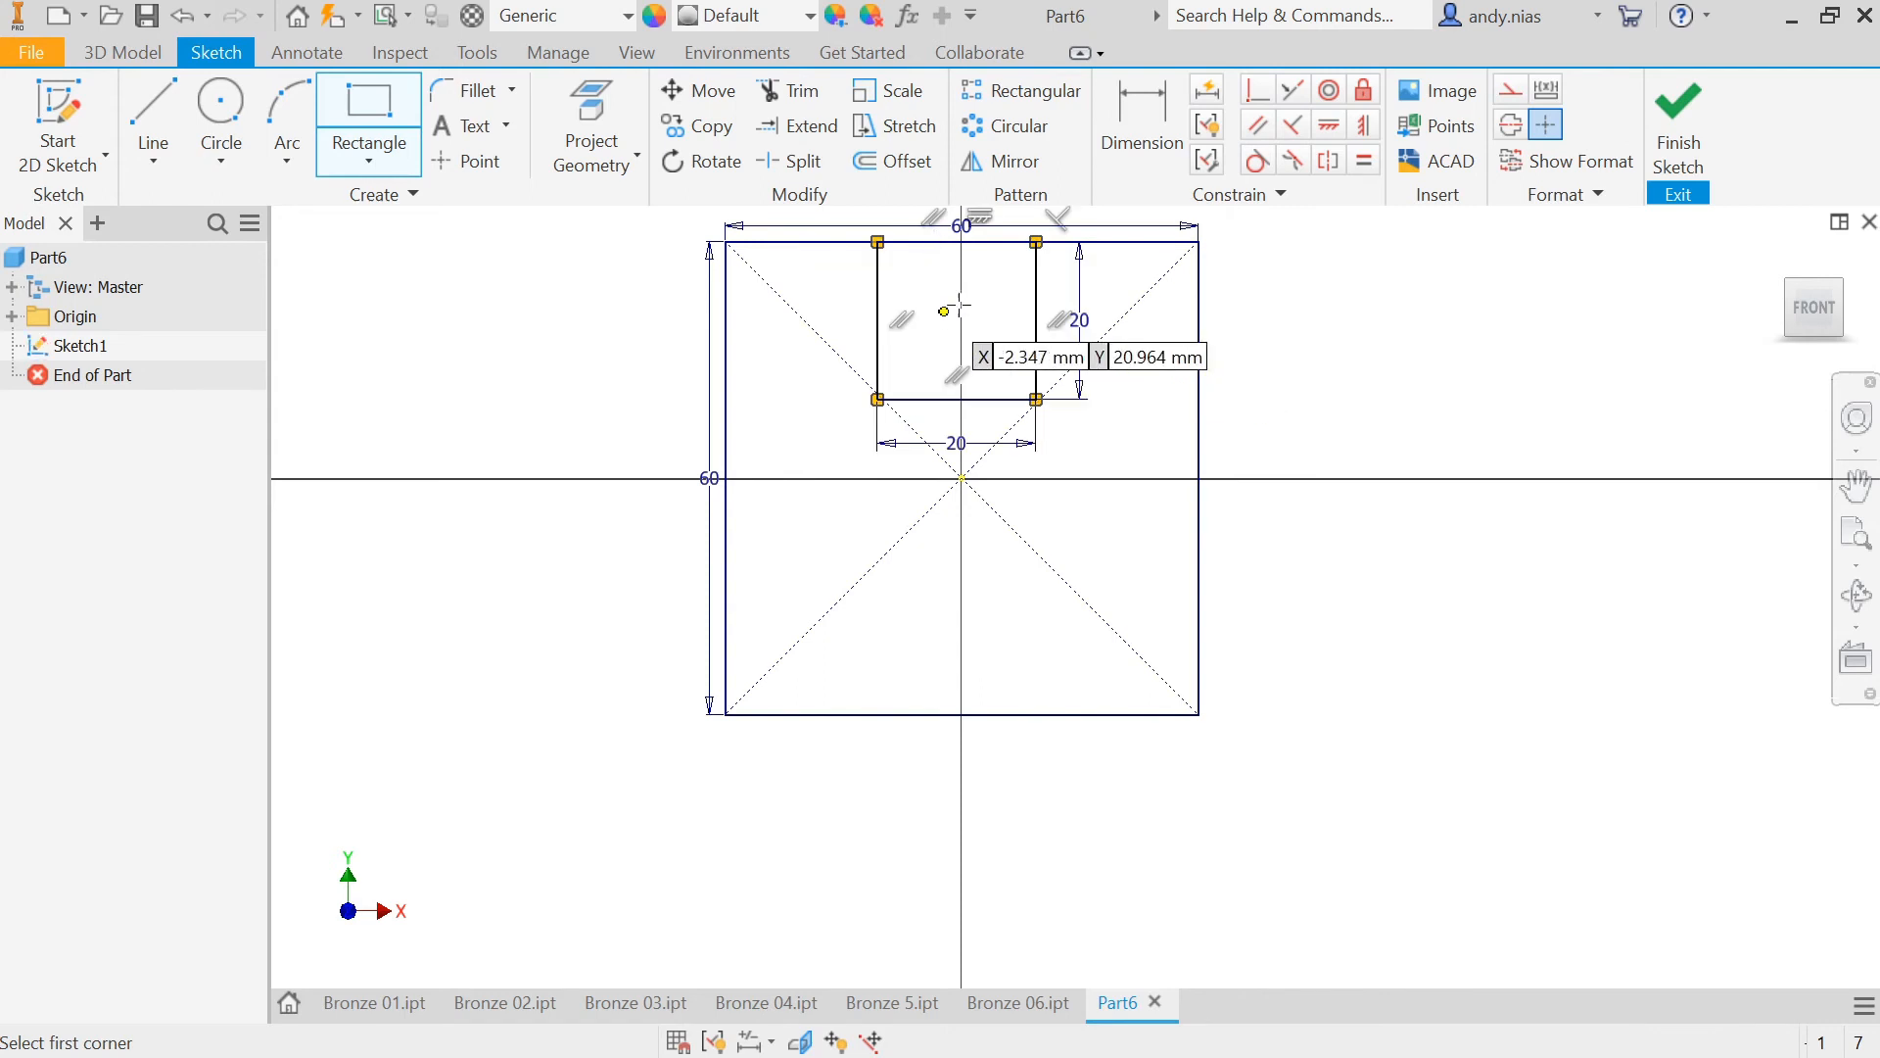
scroll(944, 269, "up", 3)
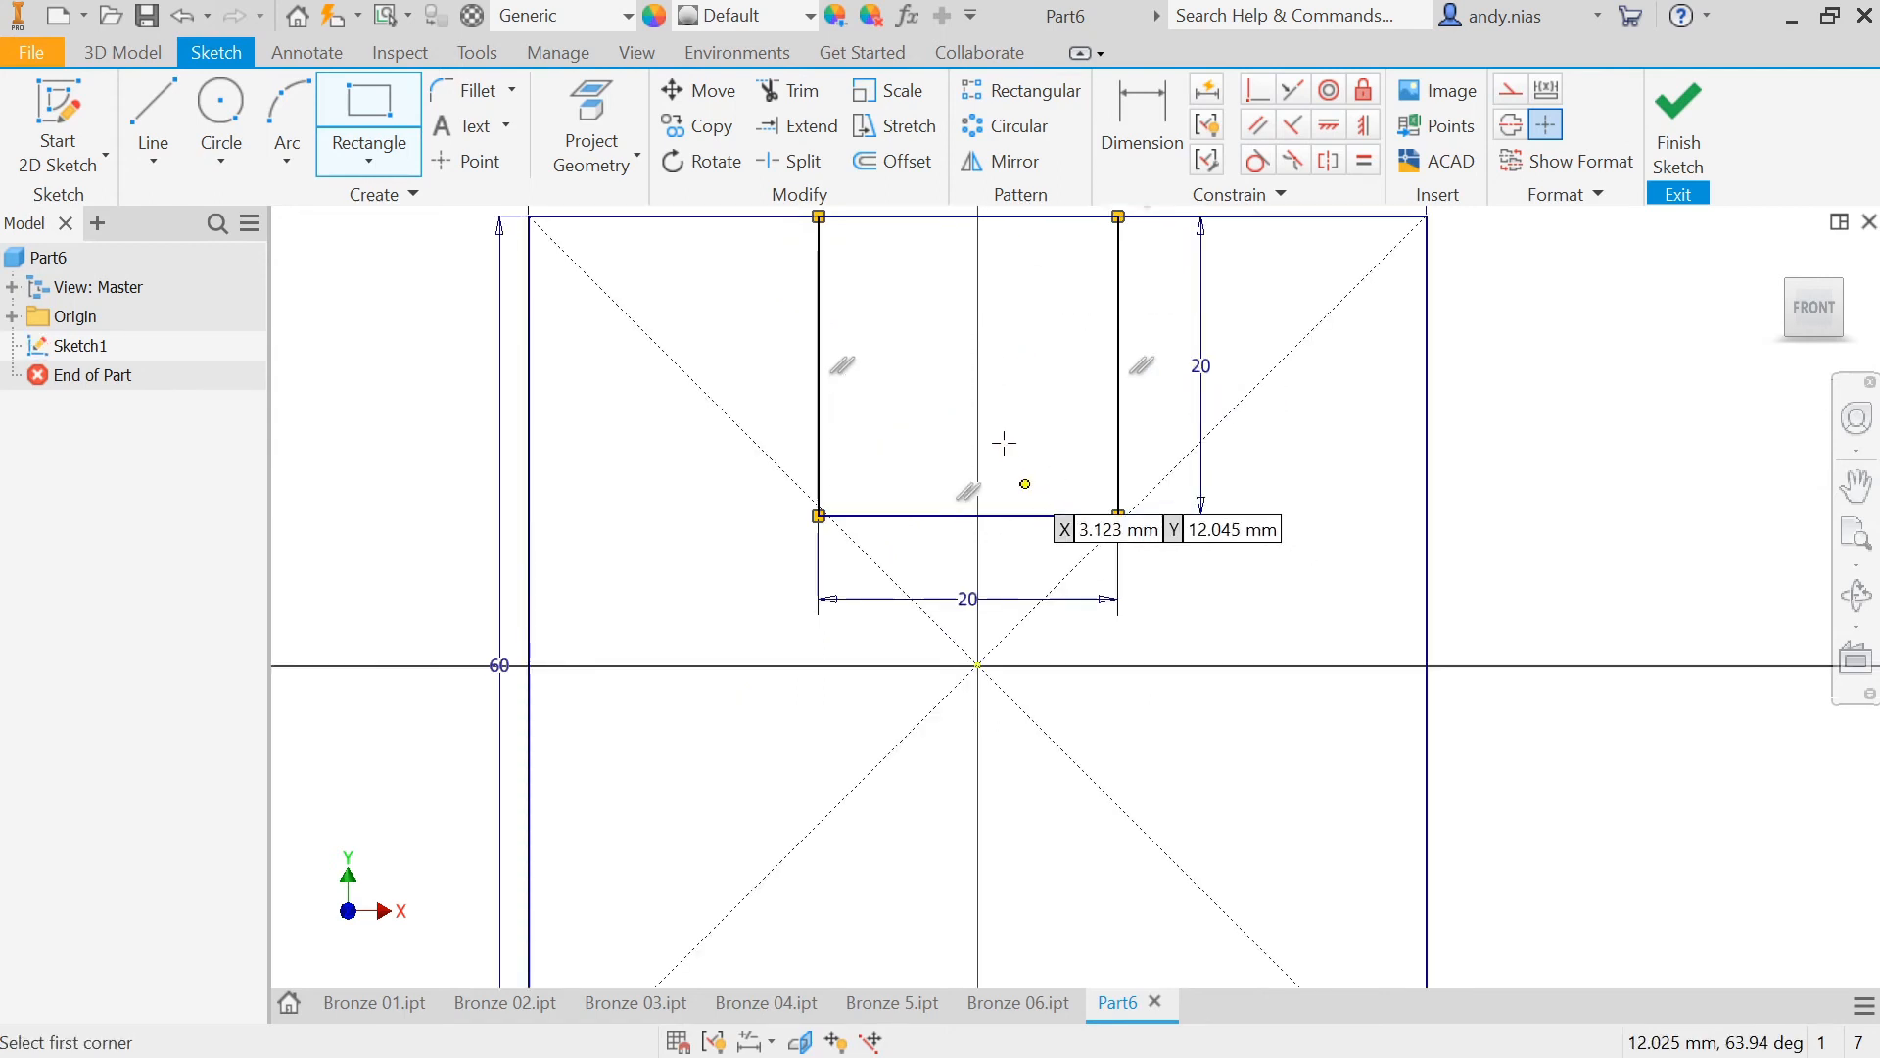
key("Escape")
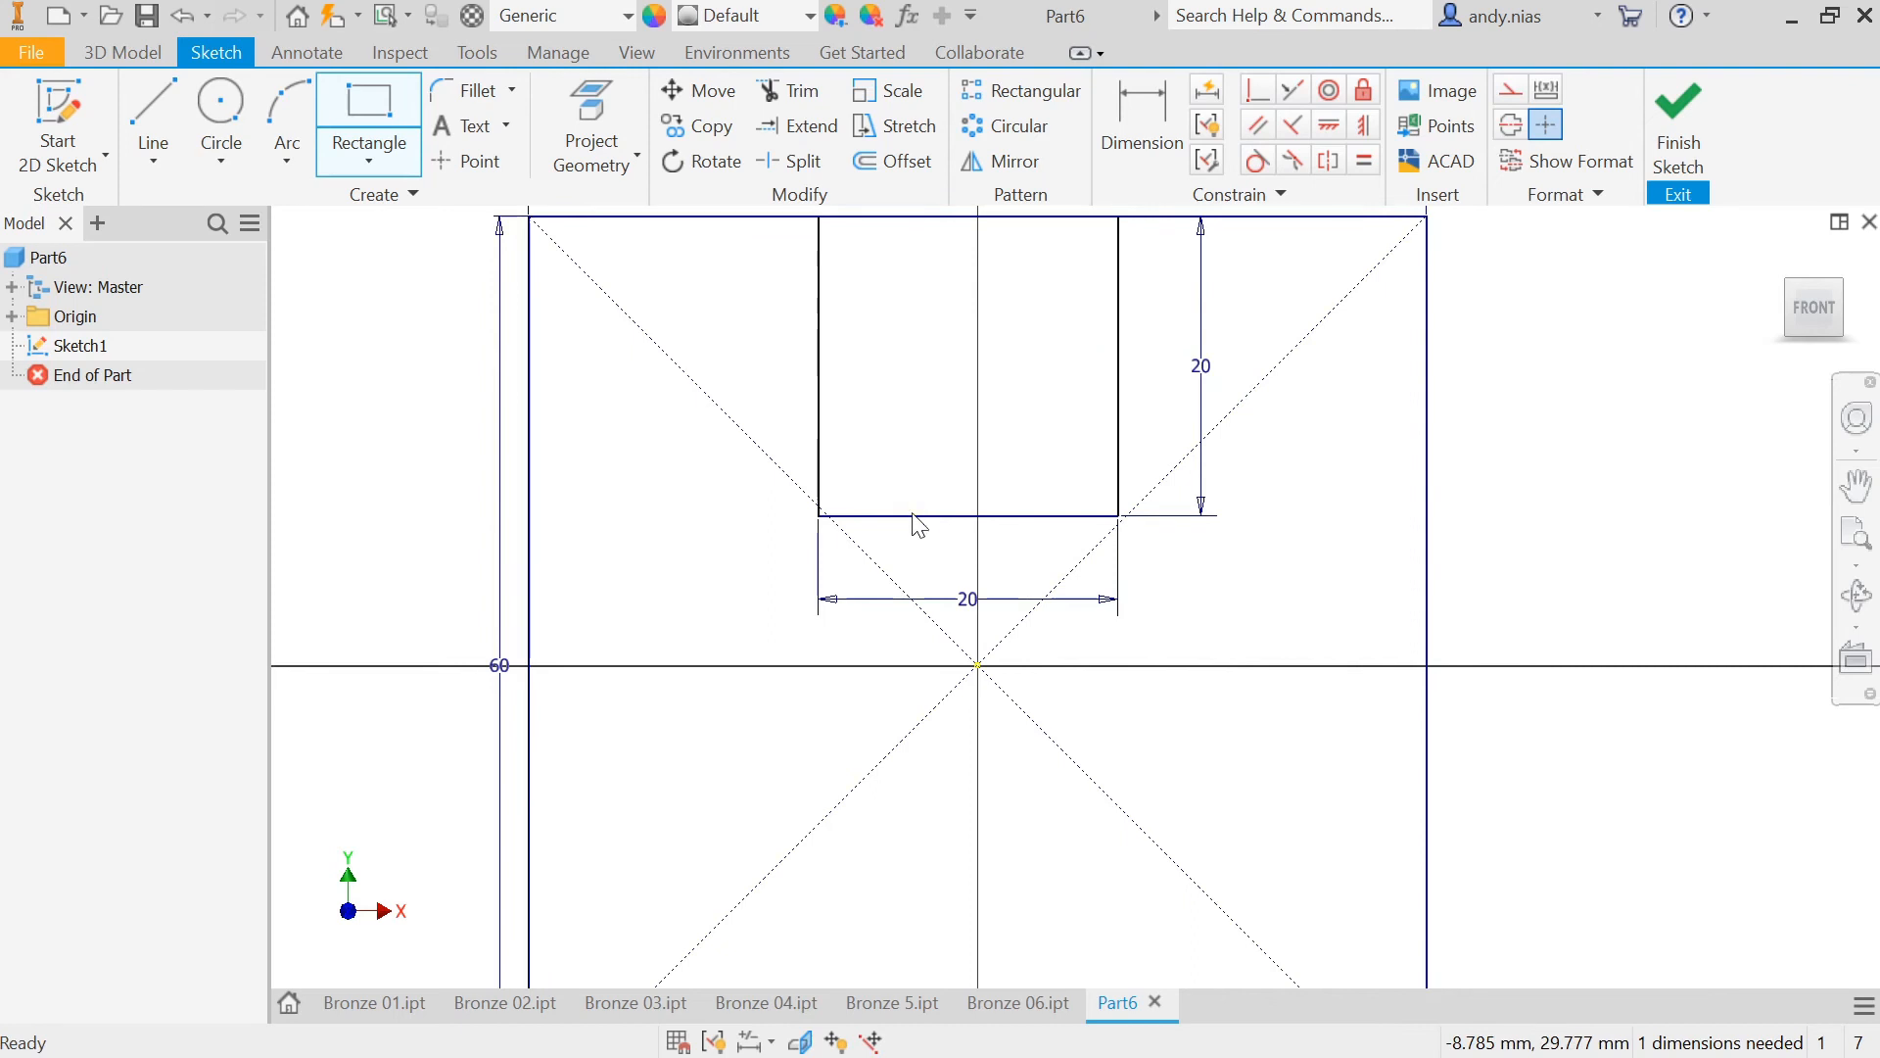
Step: Dimension the gap between the large square's left edge and the upper small square's left side as 20 mm
mouse_move(823, 470)
left_mouse_down("ctrl")
mouse_move(1030, 473)
mouse_move(827, 474)
left_mouse_up("ctrl")
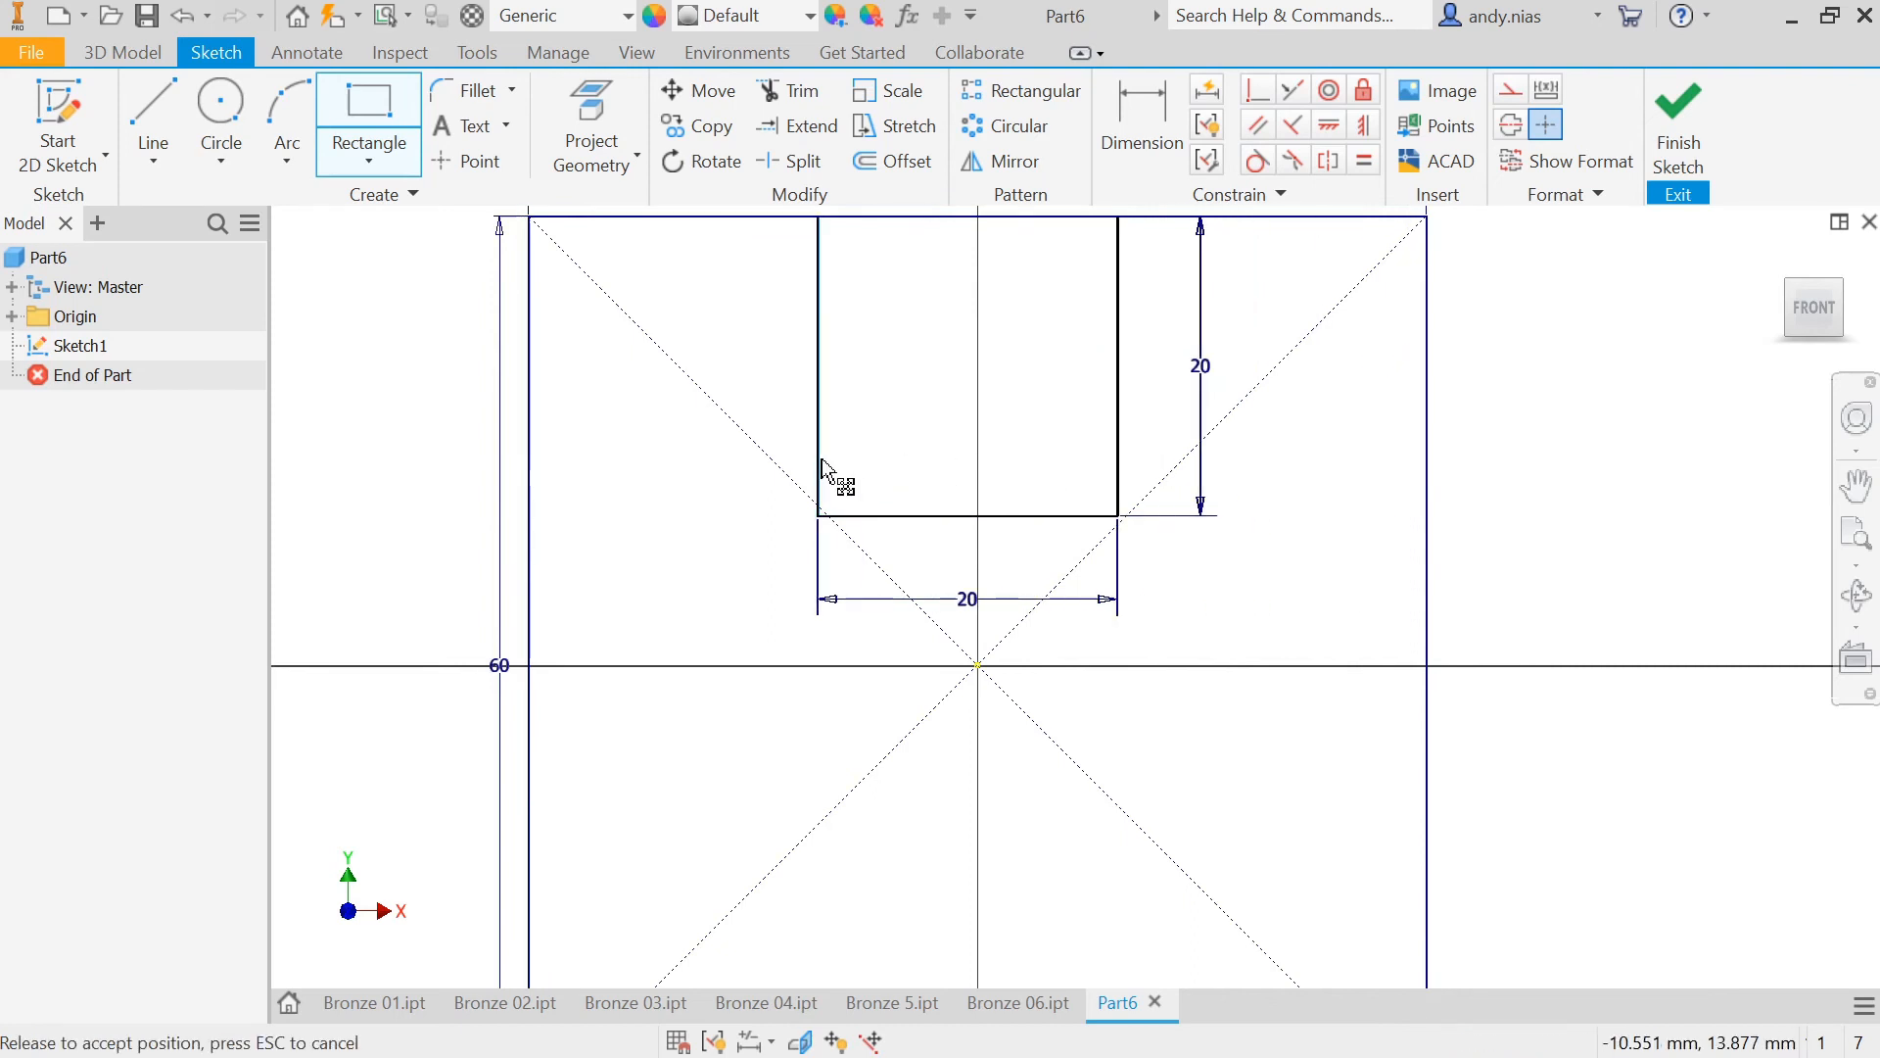
left_click(1145, 102)
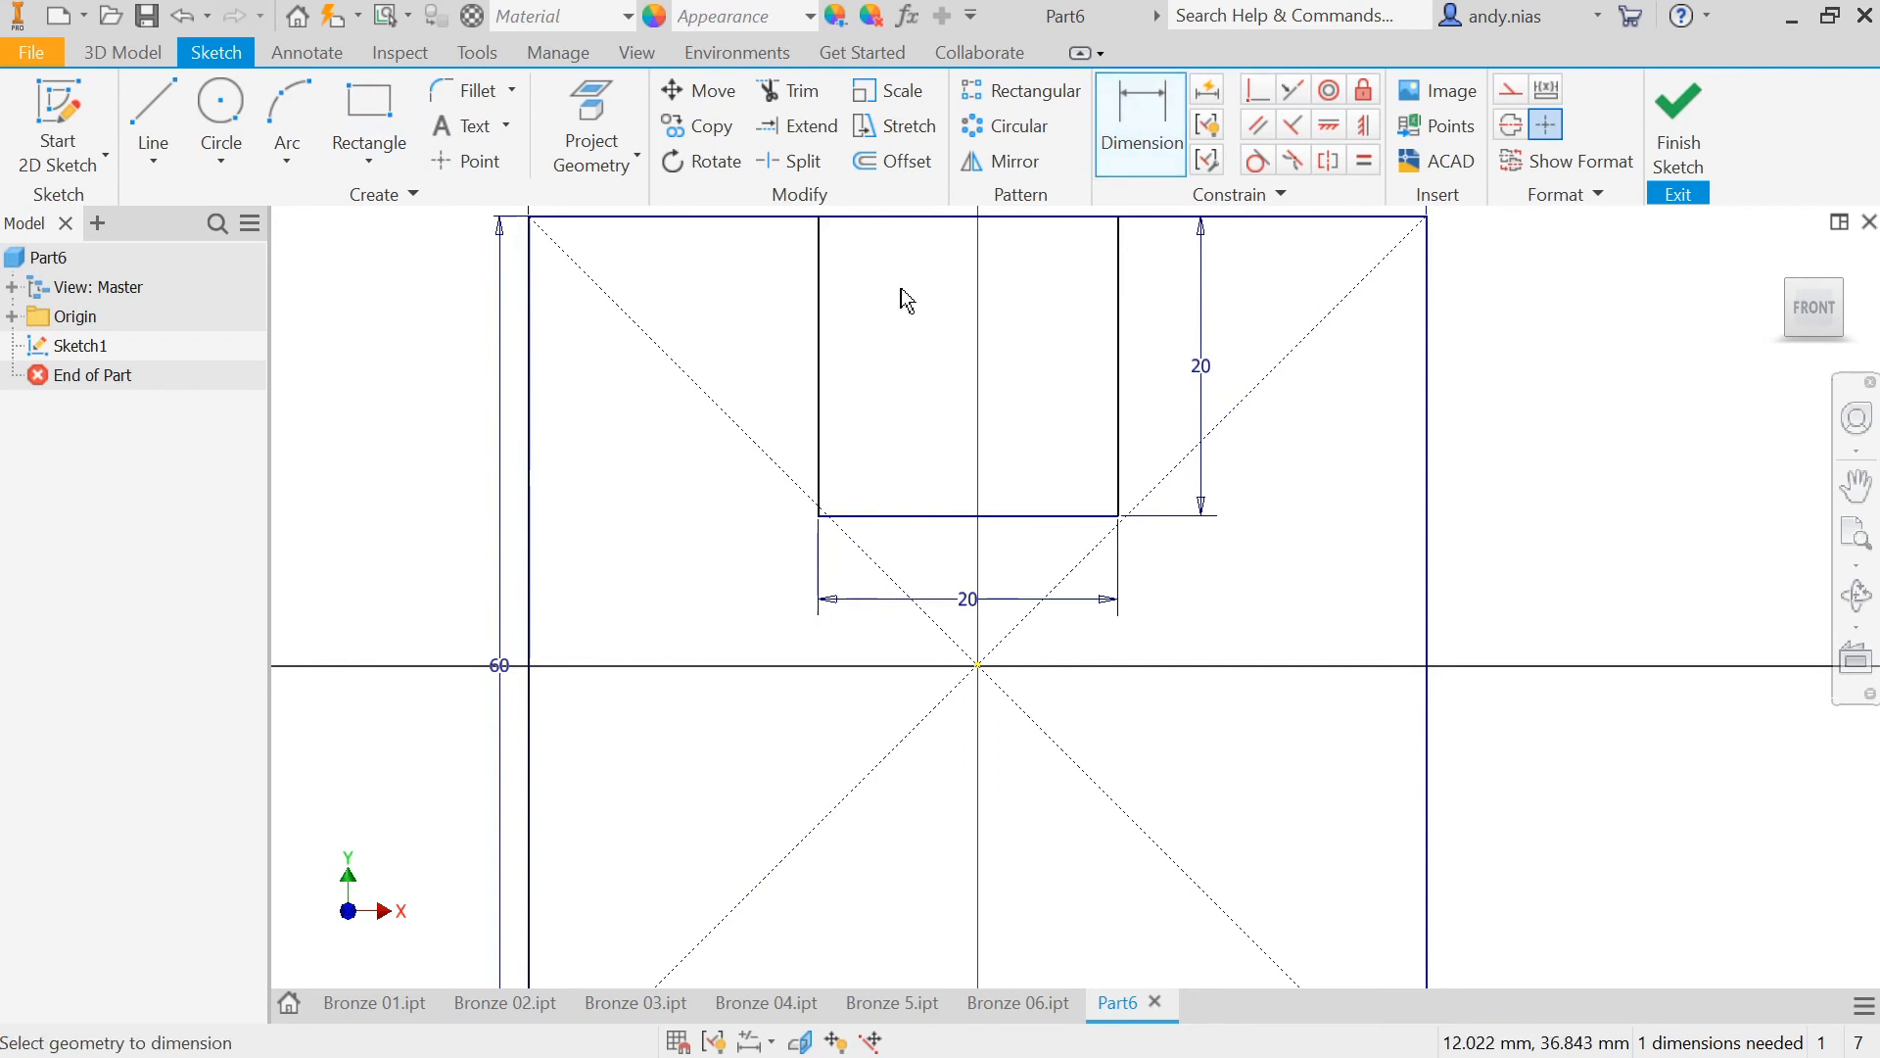
left_click(811, 319)
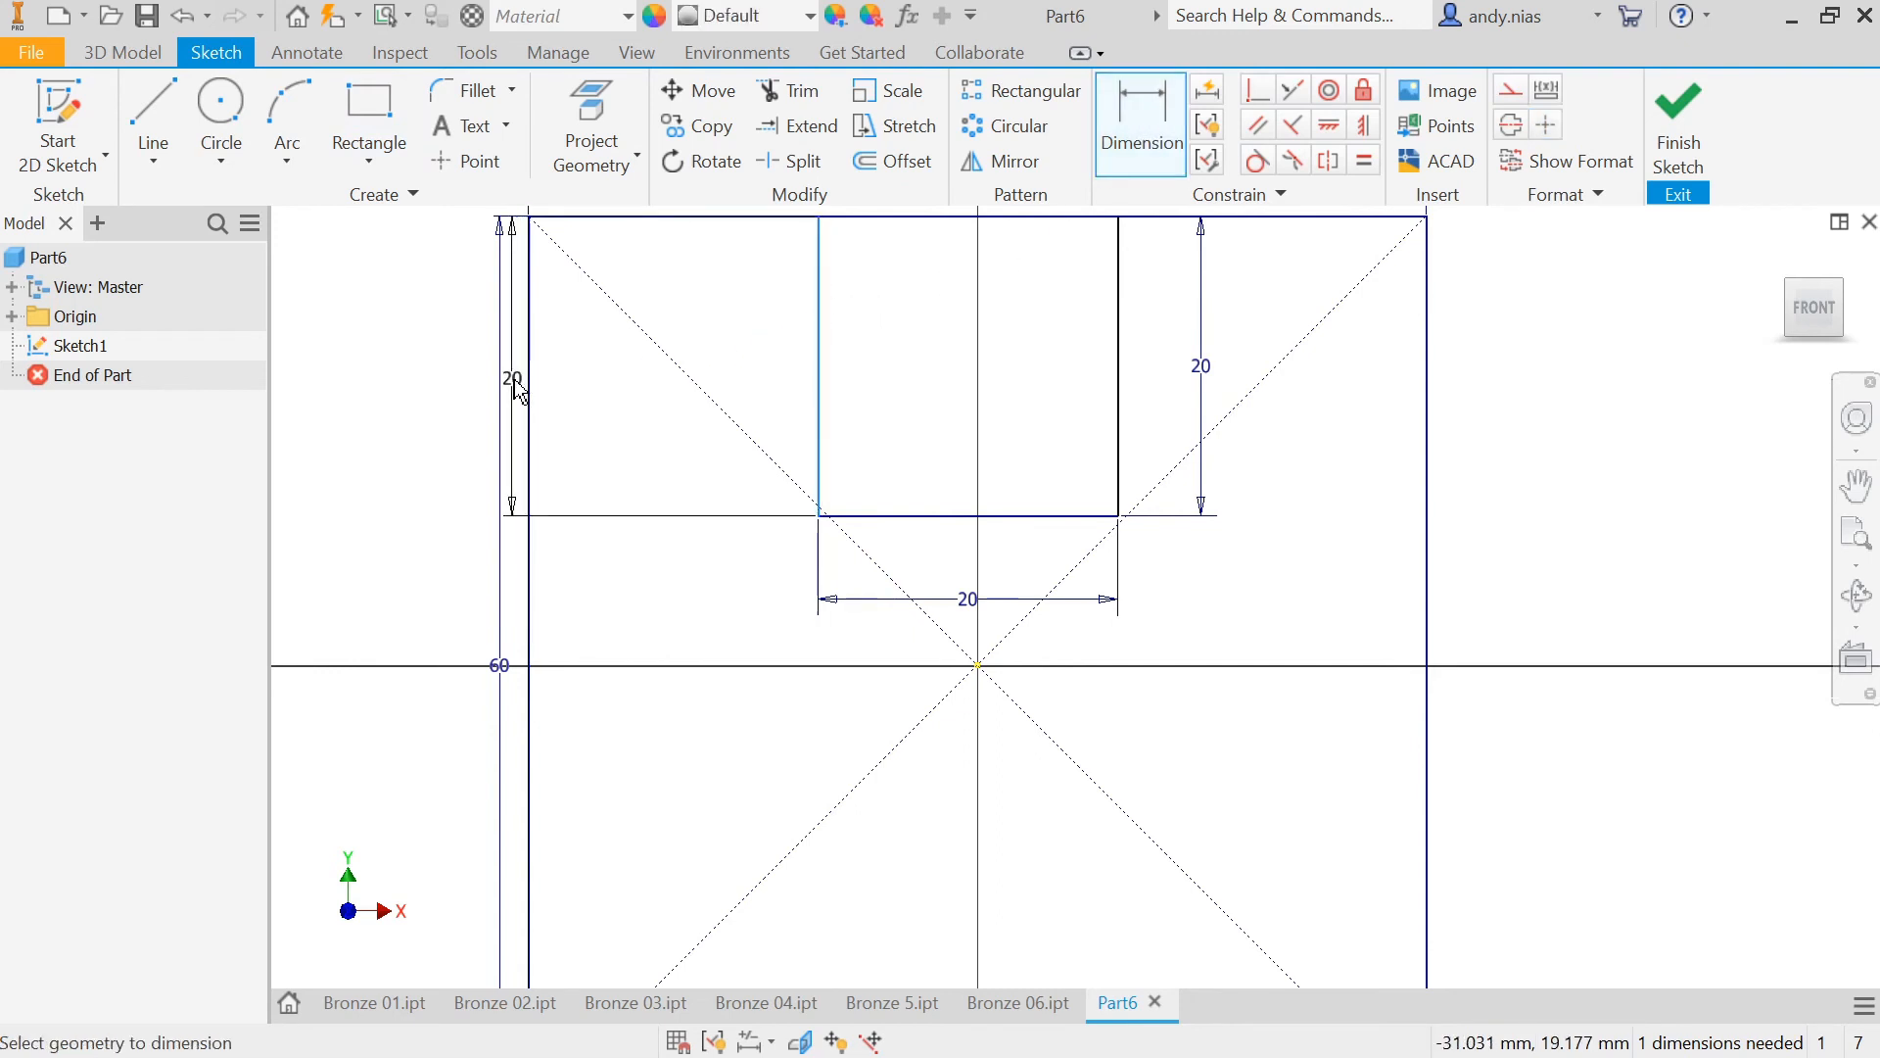
left_click(534, 394)
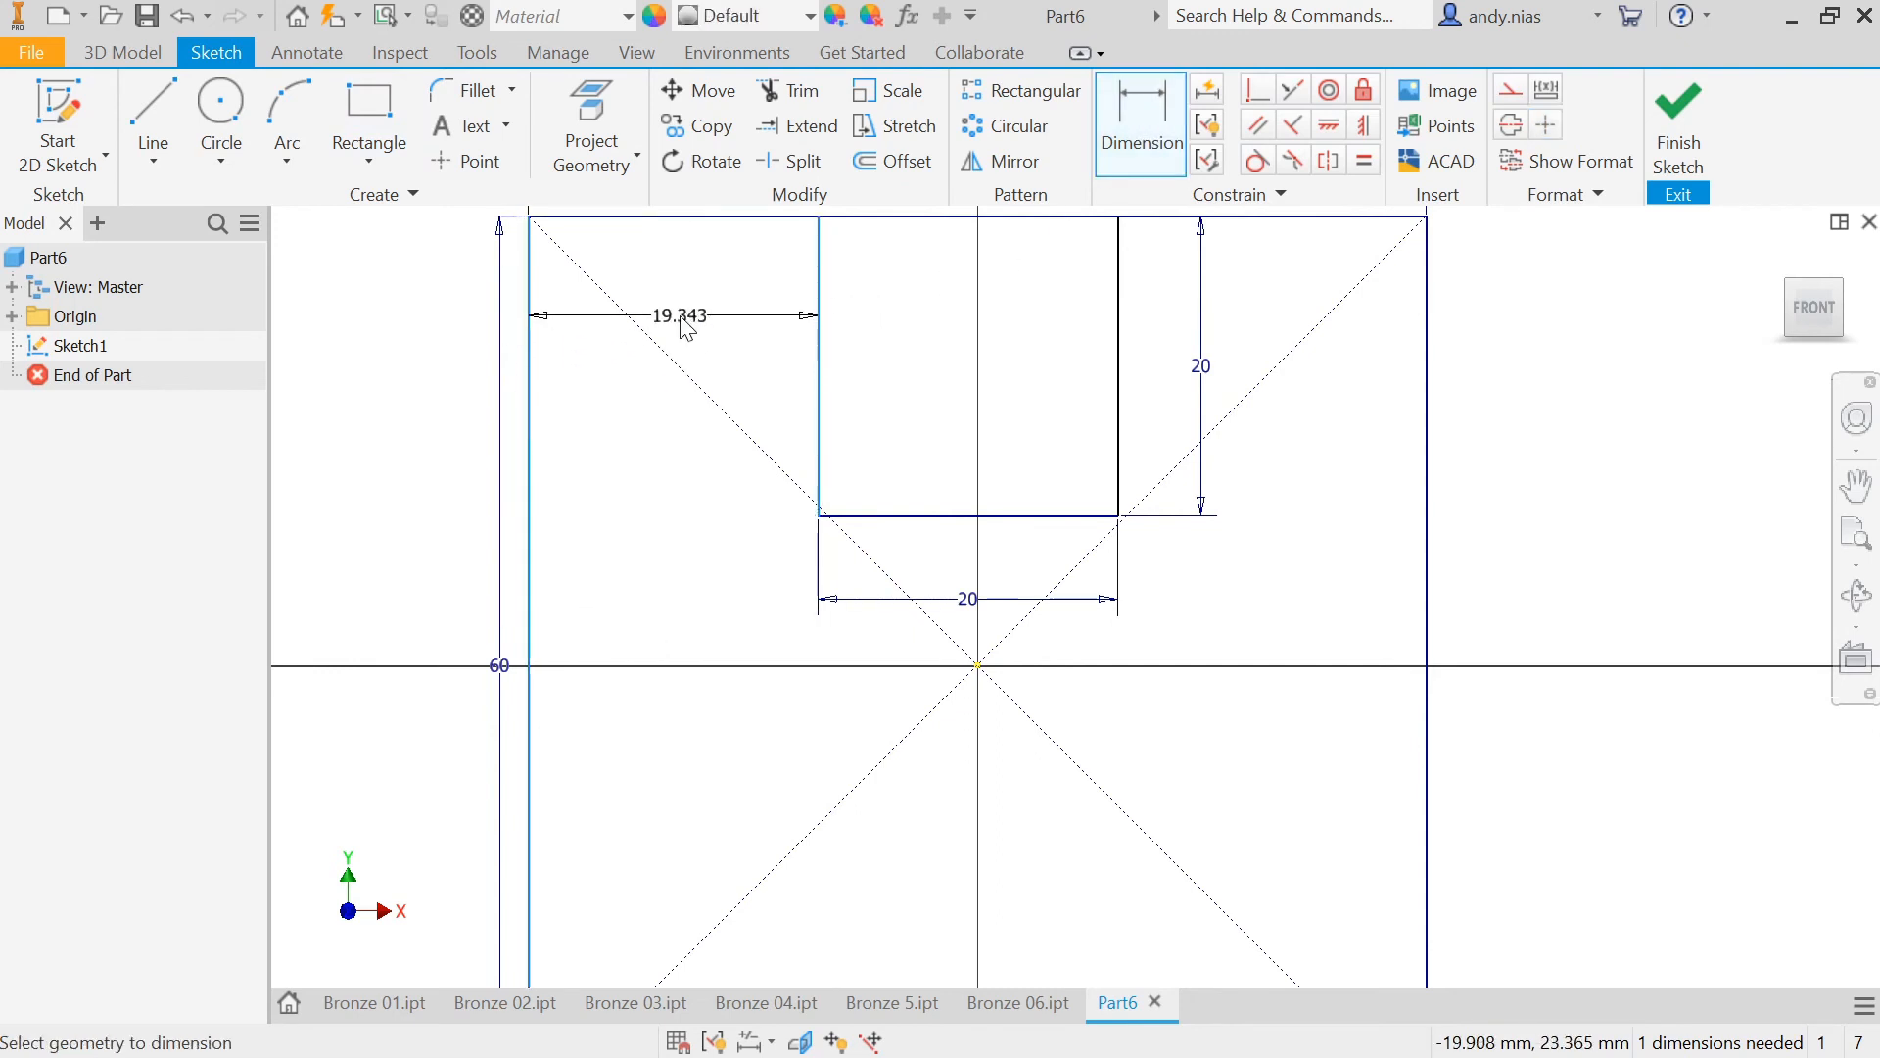
left_click(684, 327)
type("20")
key("Return")
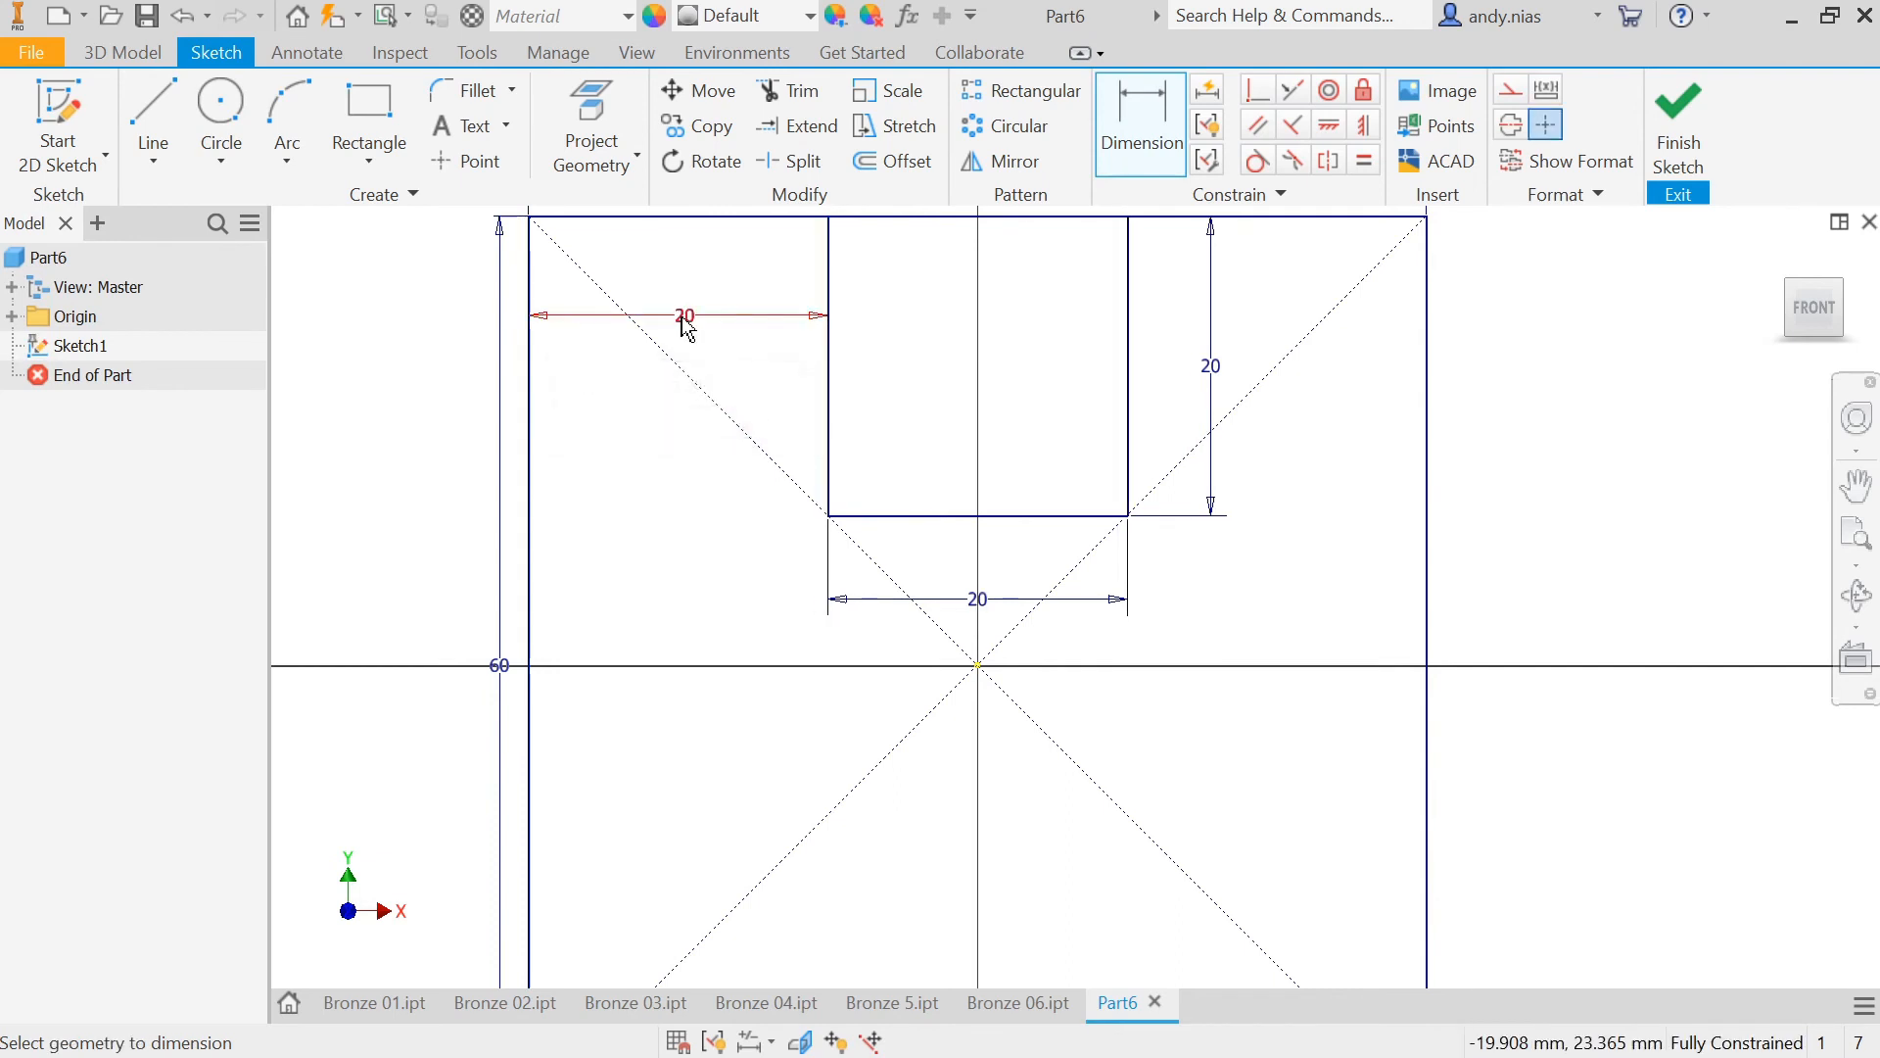
Step: Draw a 20 by 20 mm two-point center rectangle centred on the vertical axis in the lower half of the large square
scroll(984, 453, "down", 3)
middle_click_drag(983, 451, 926, 350)
middle_click_drag(938, 523, 946, 585)
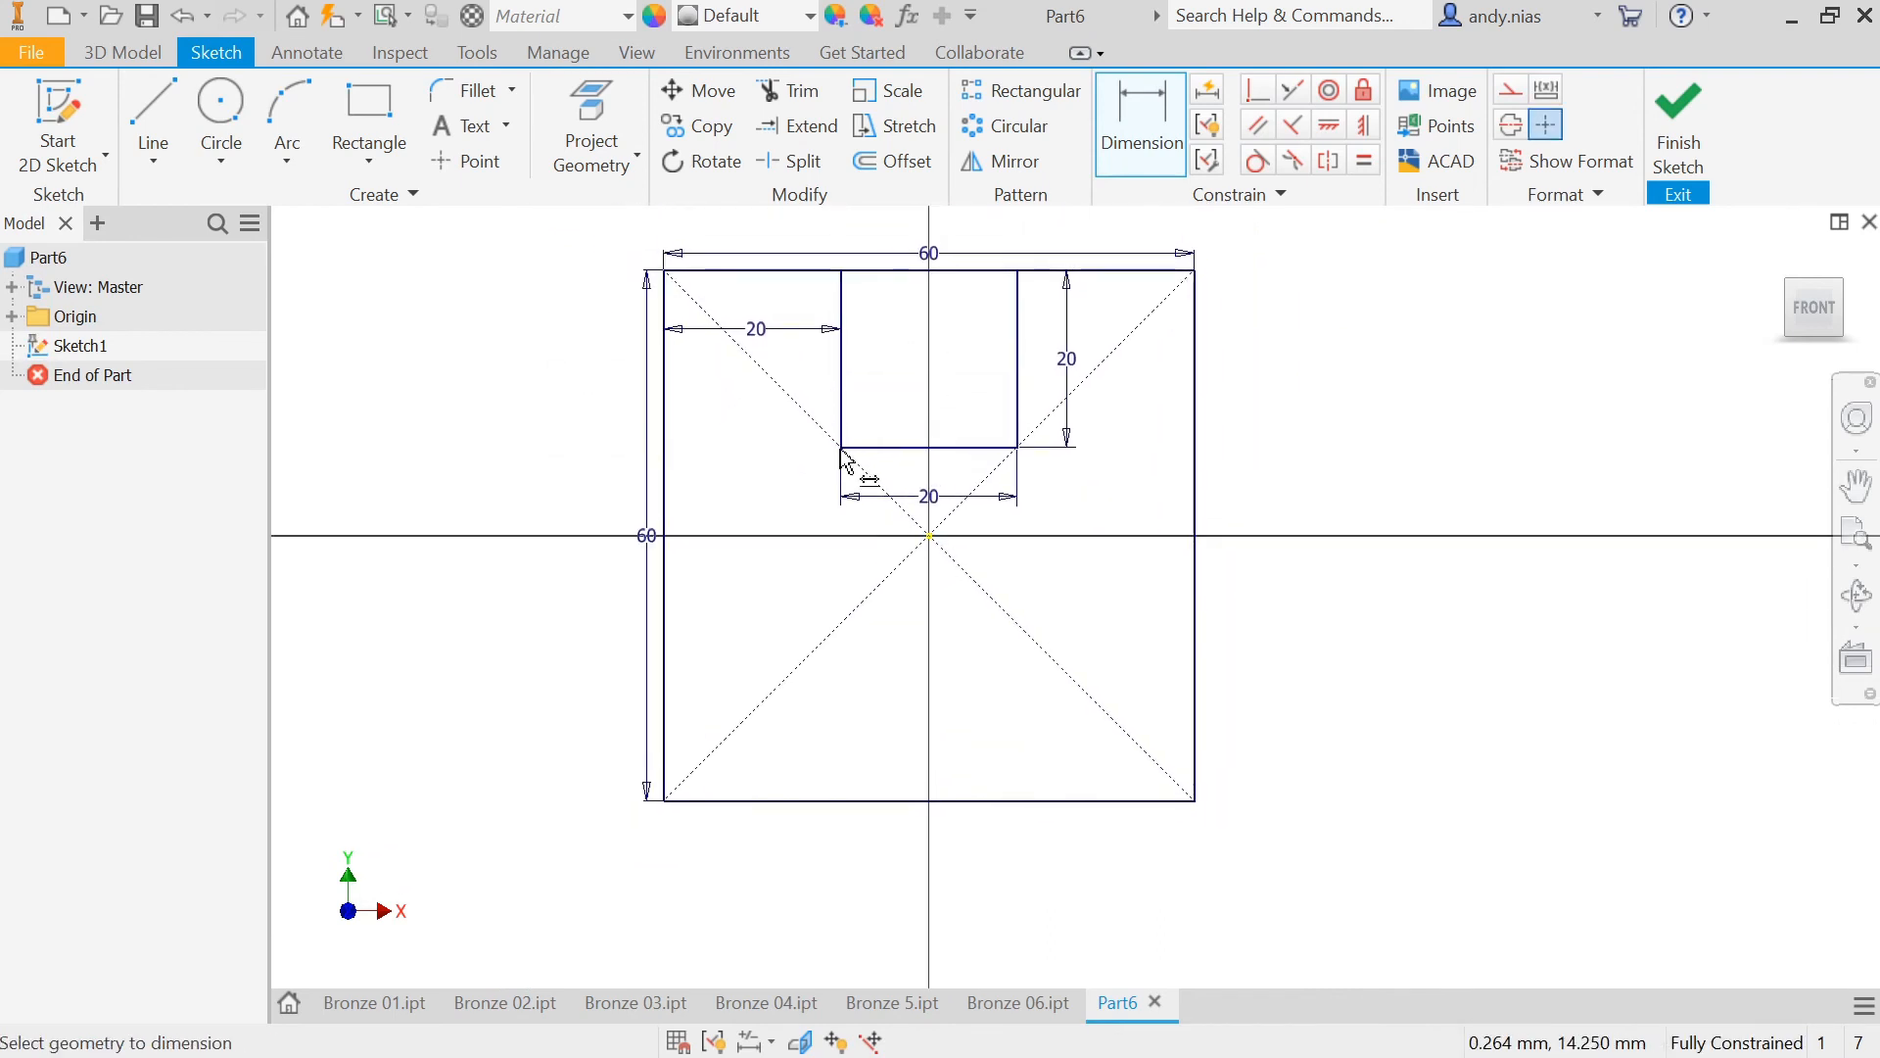
left_click(369, 156)
left_click(302, 348)
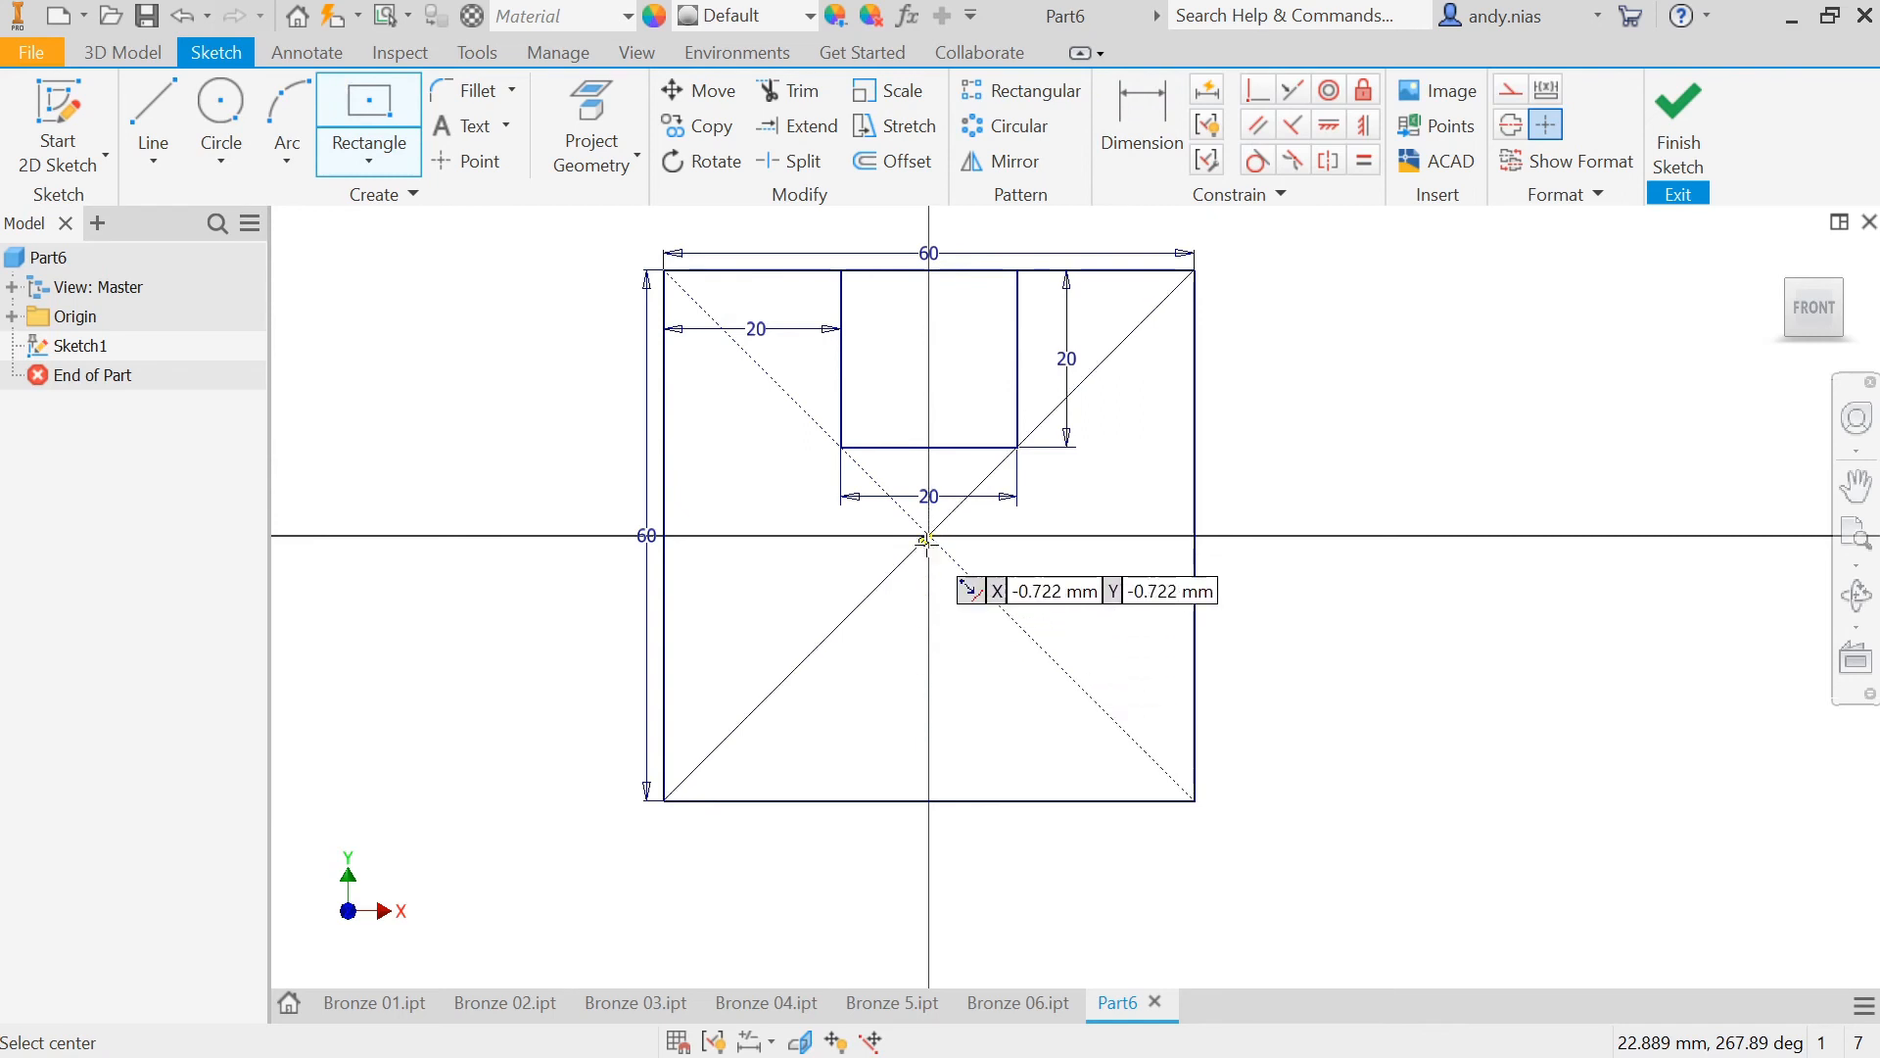
left_click(929, 677)
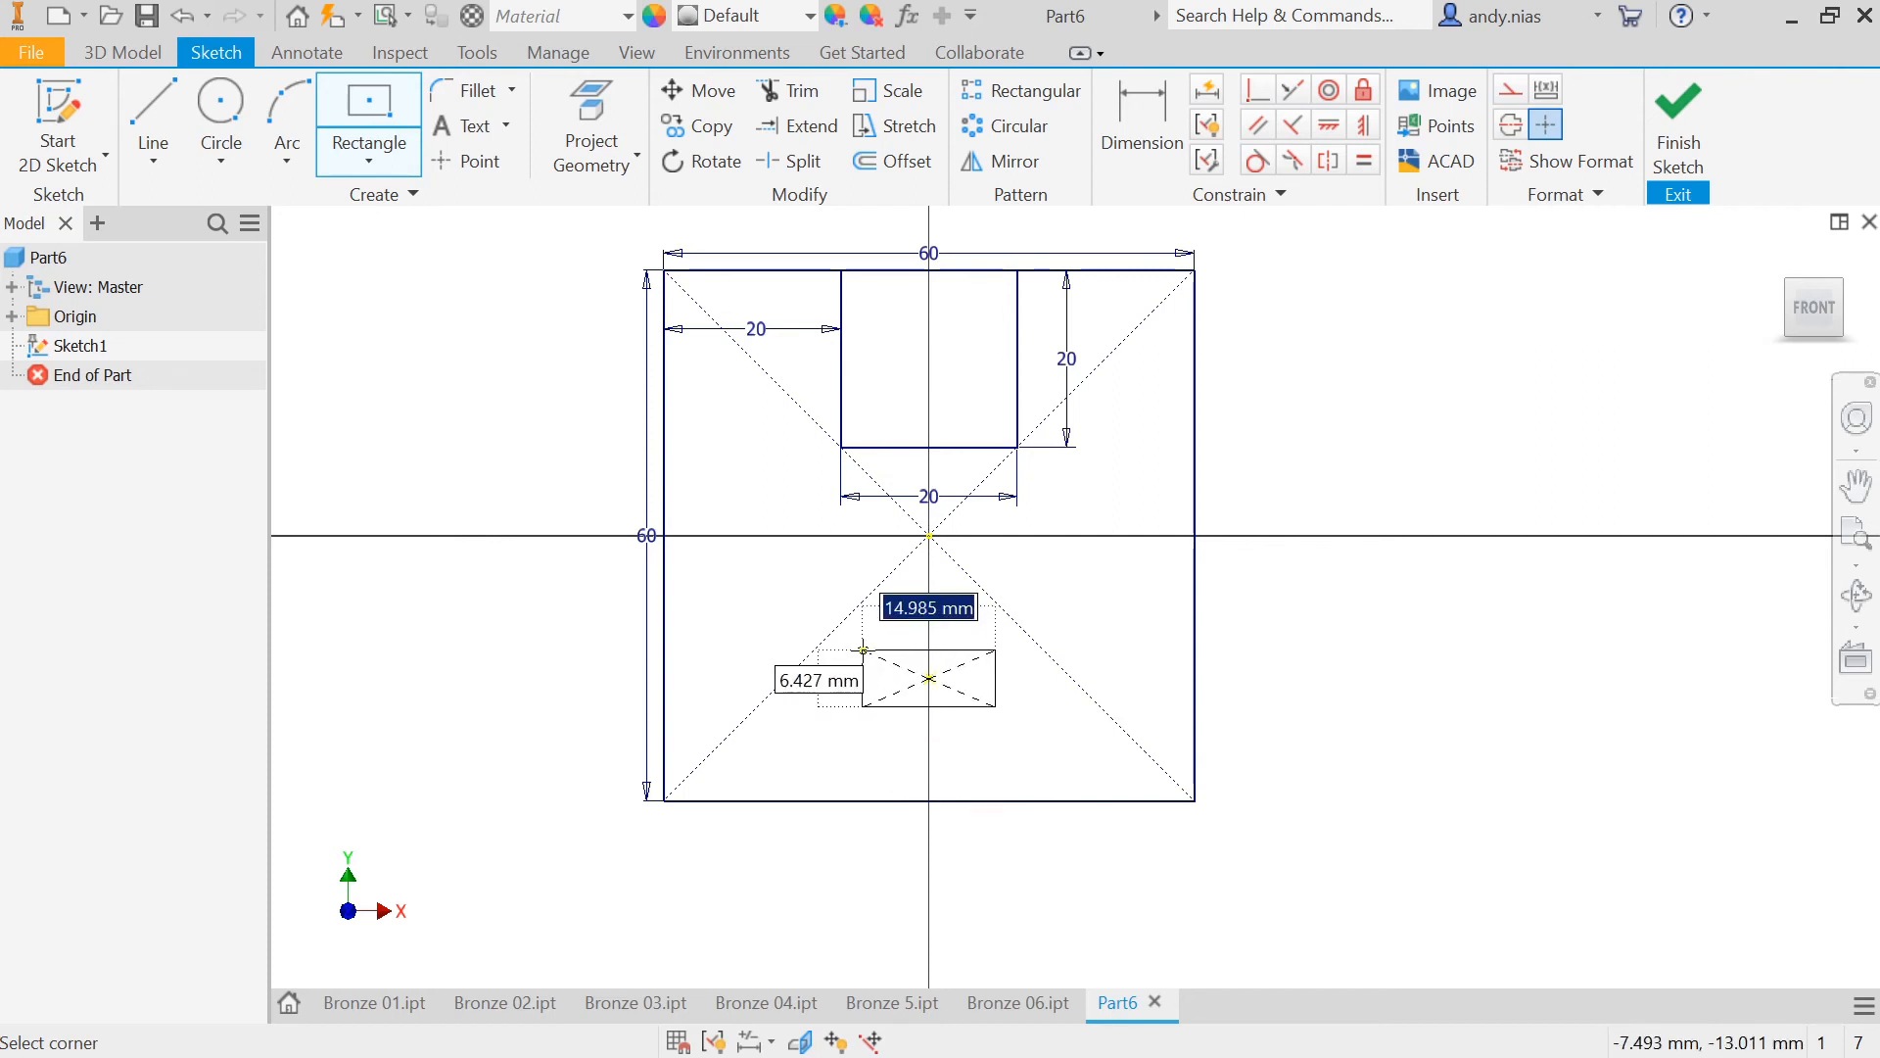
type("20")
key("Tab")
type("2")
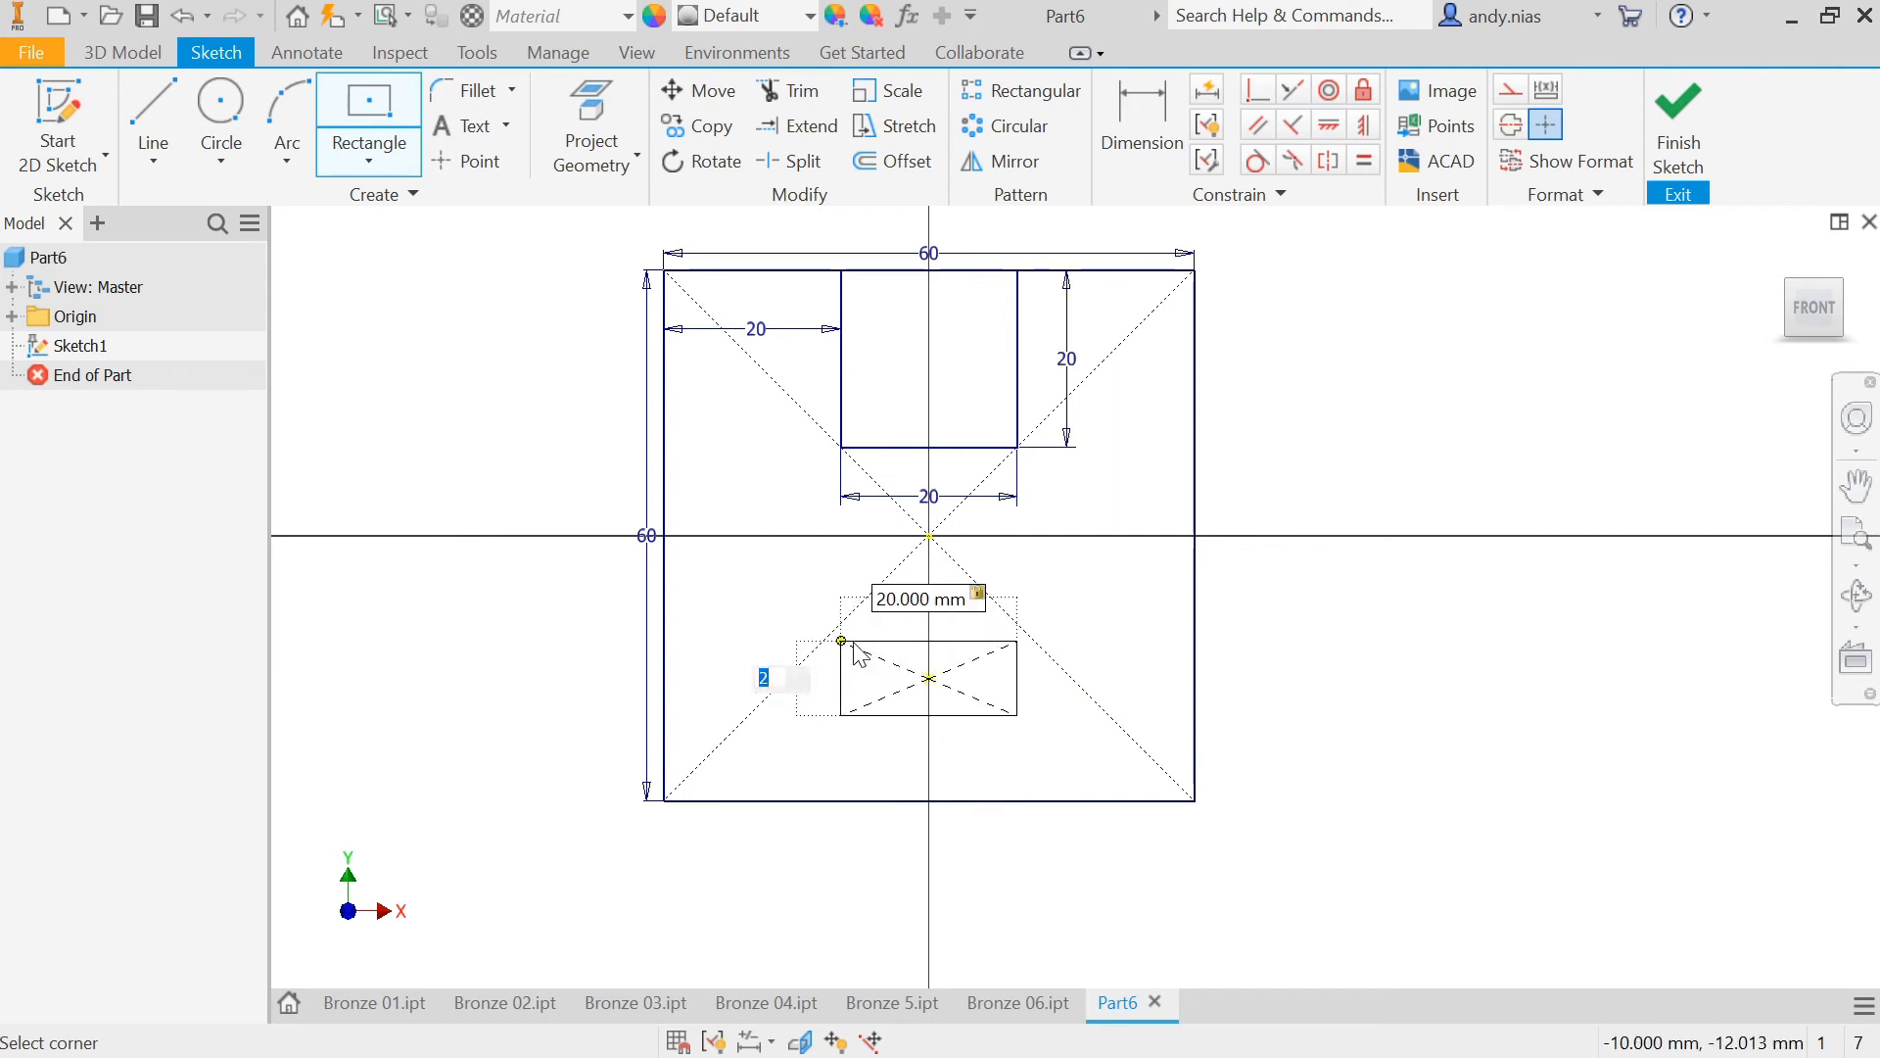
type("0")
key("Tab")
key("Return")
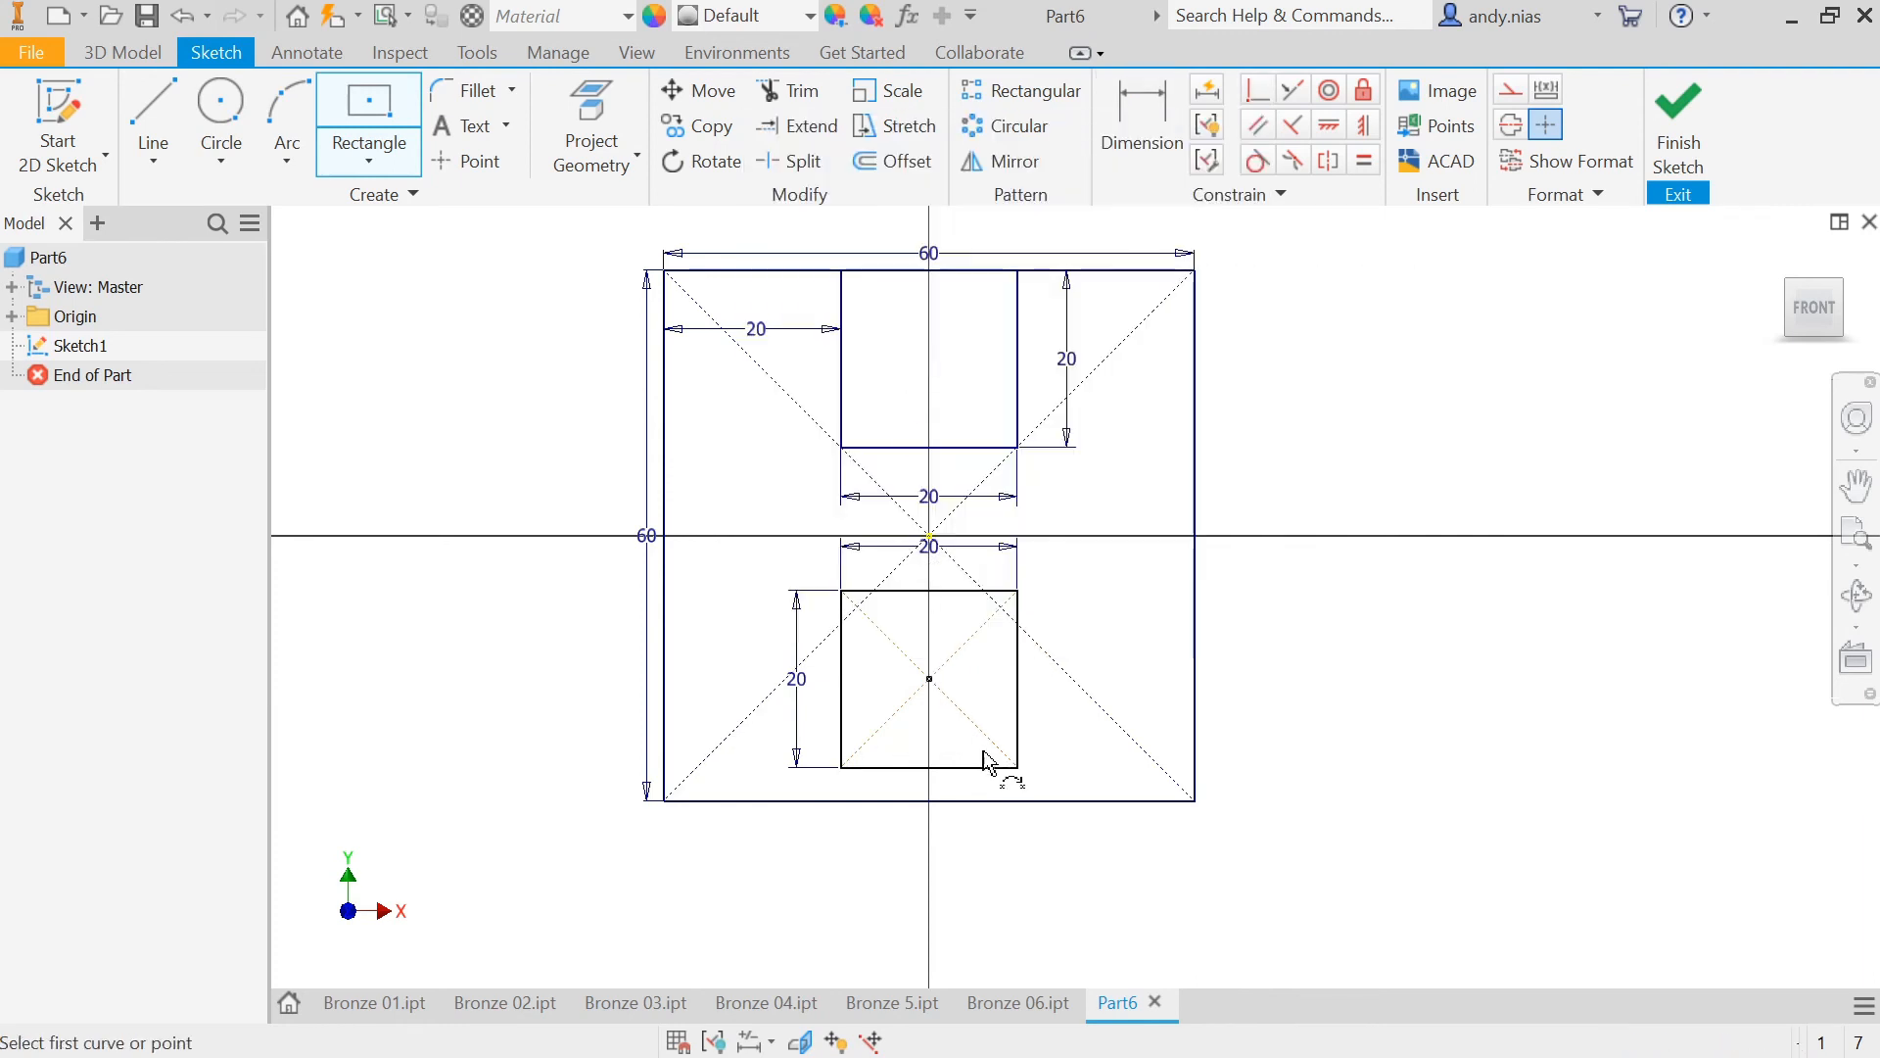
Step: Make the lower small square's bottom-right corner coincident with the large square's bottom edge
left_click(1018, 769)
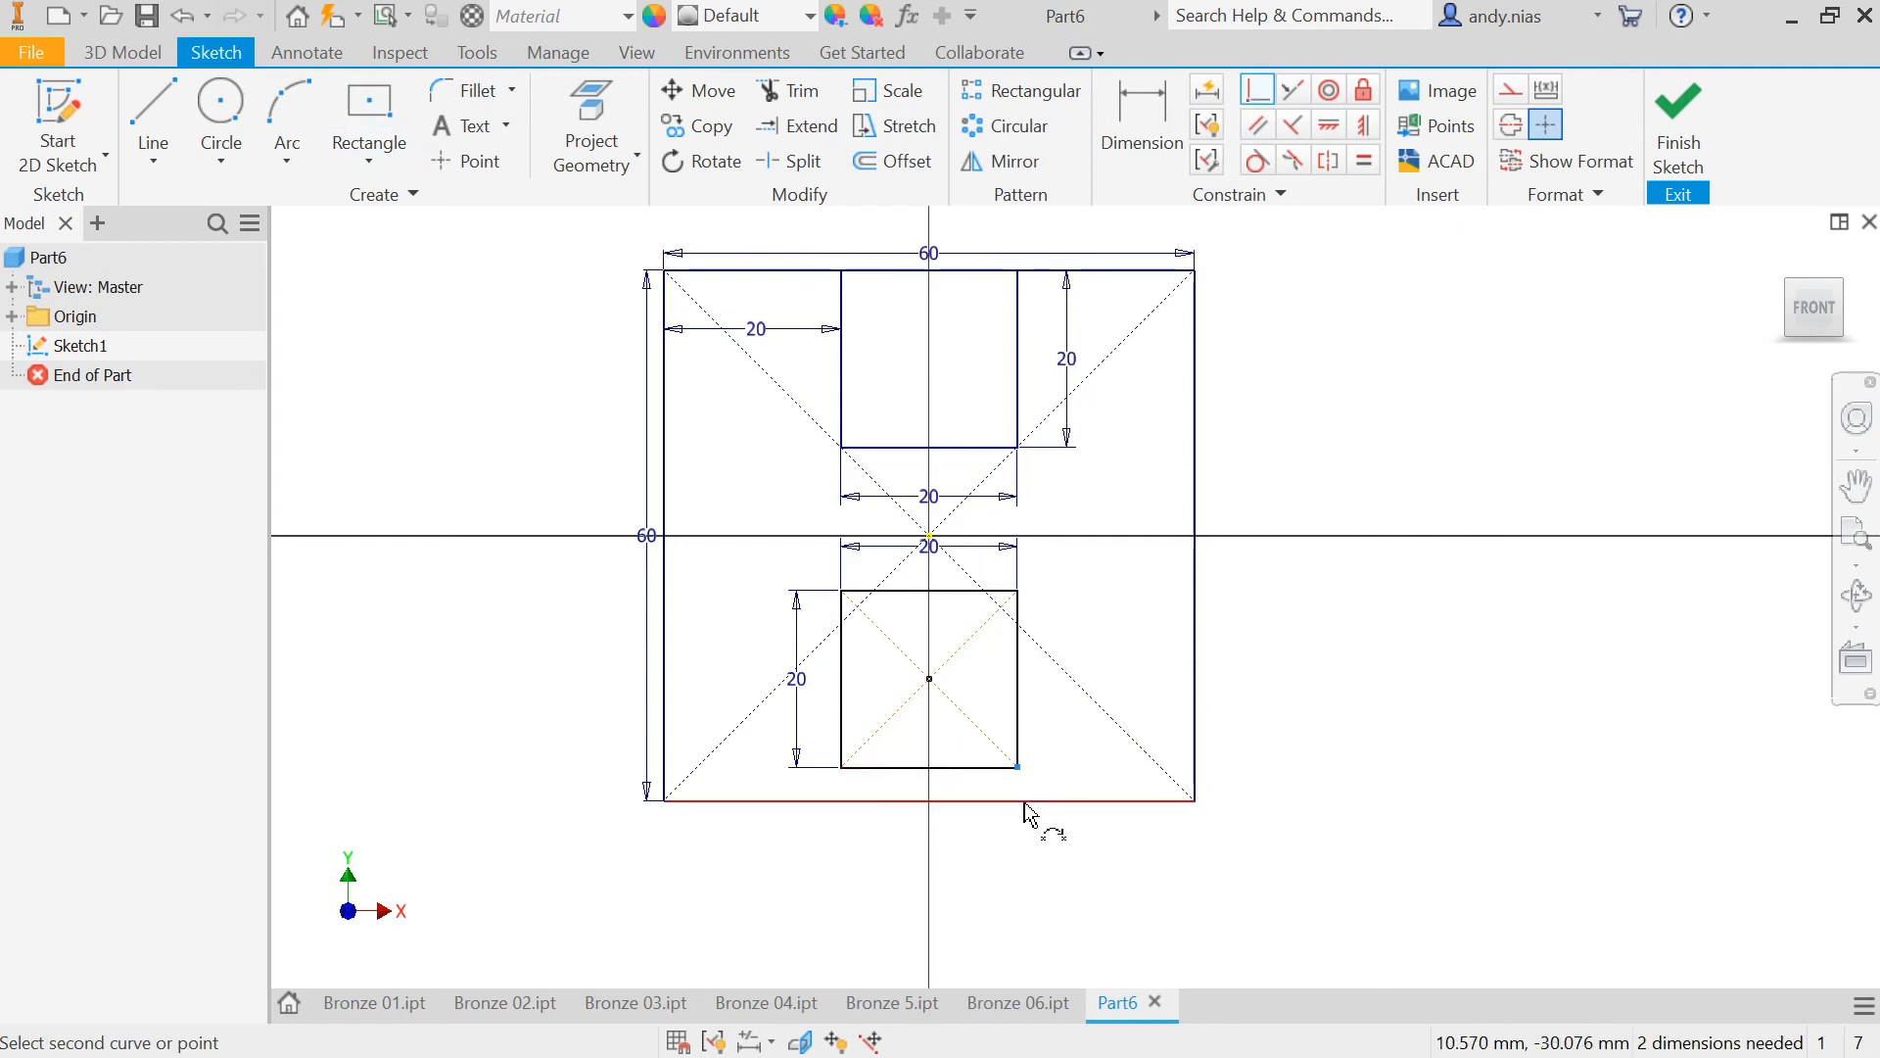
left_click(1025, 818)
scroll(822, 840, "down", 3)
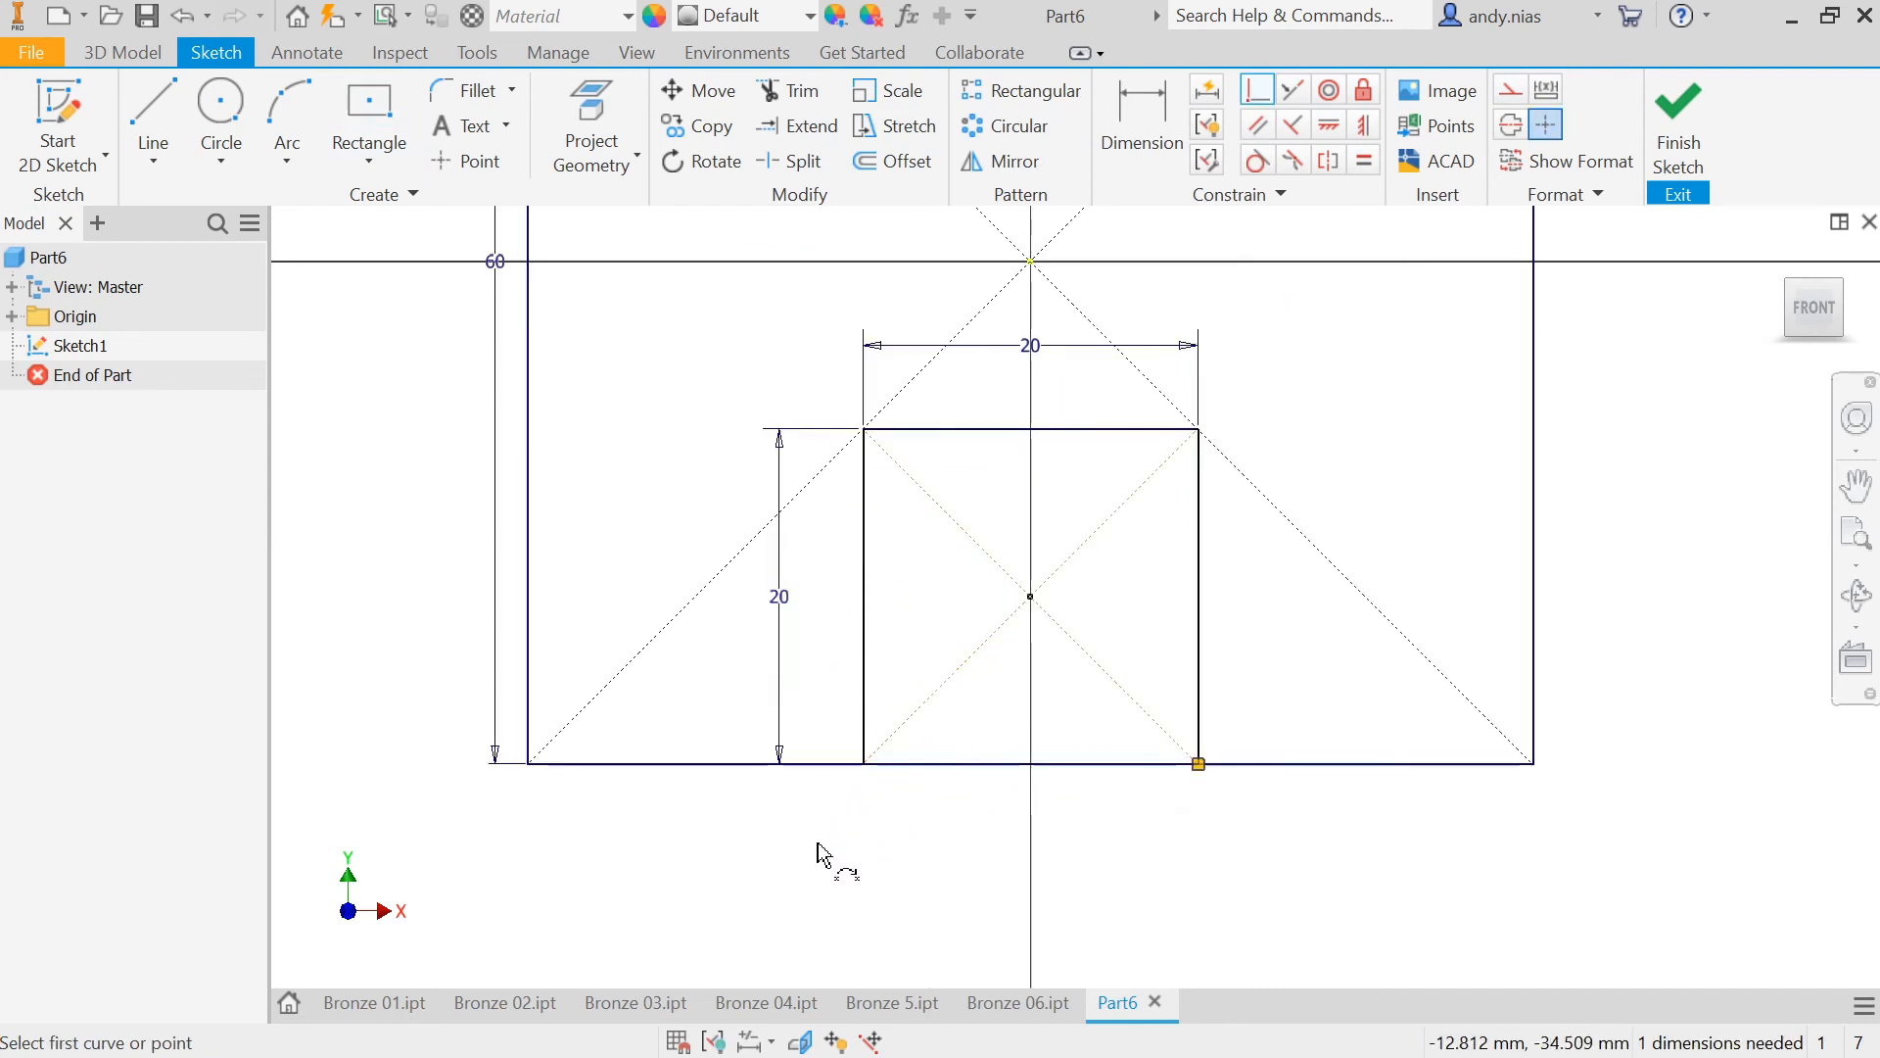
scroll(823, 855, "up", 3)
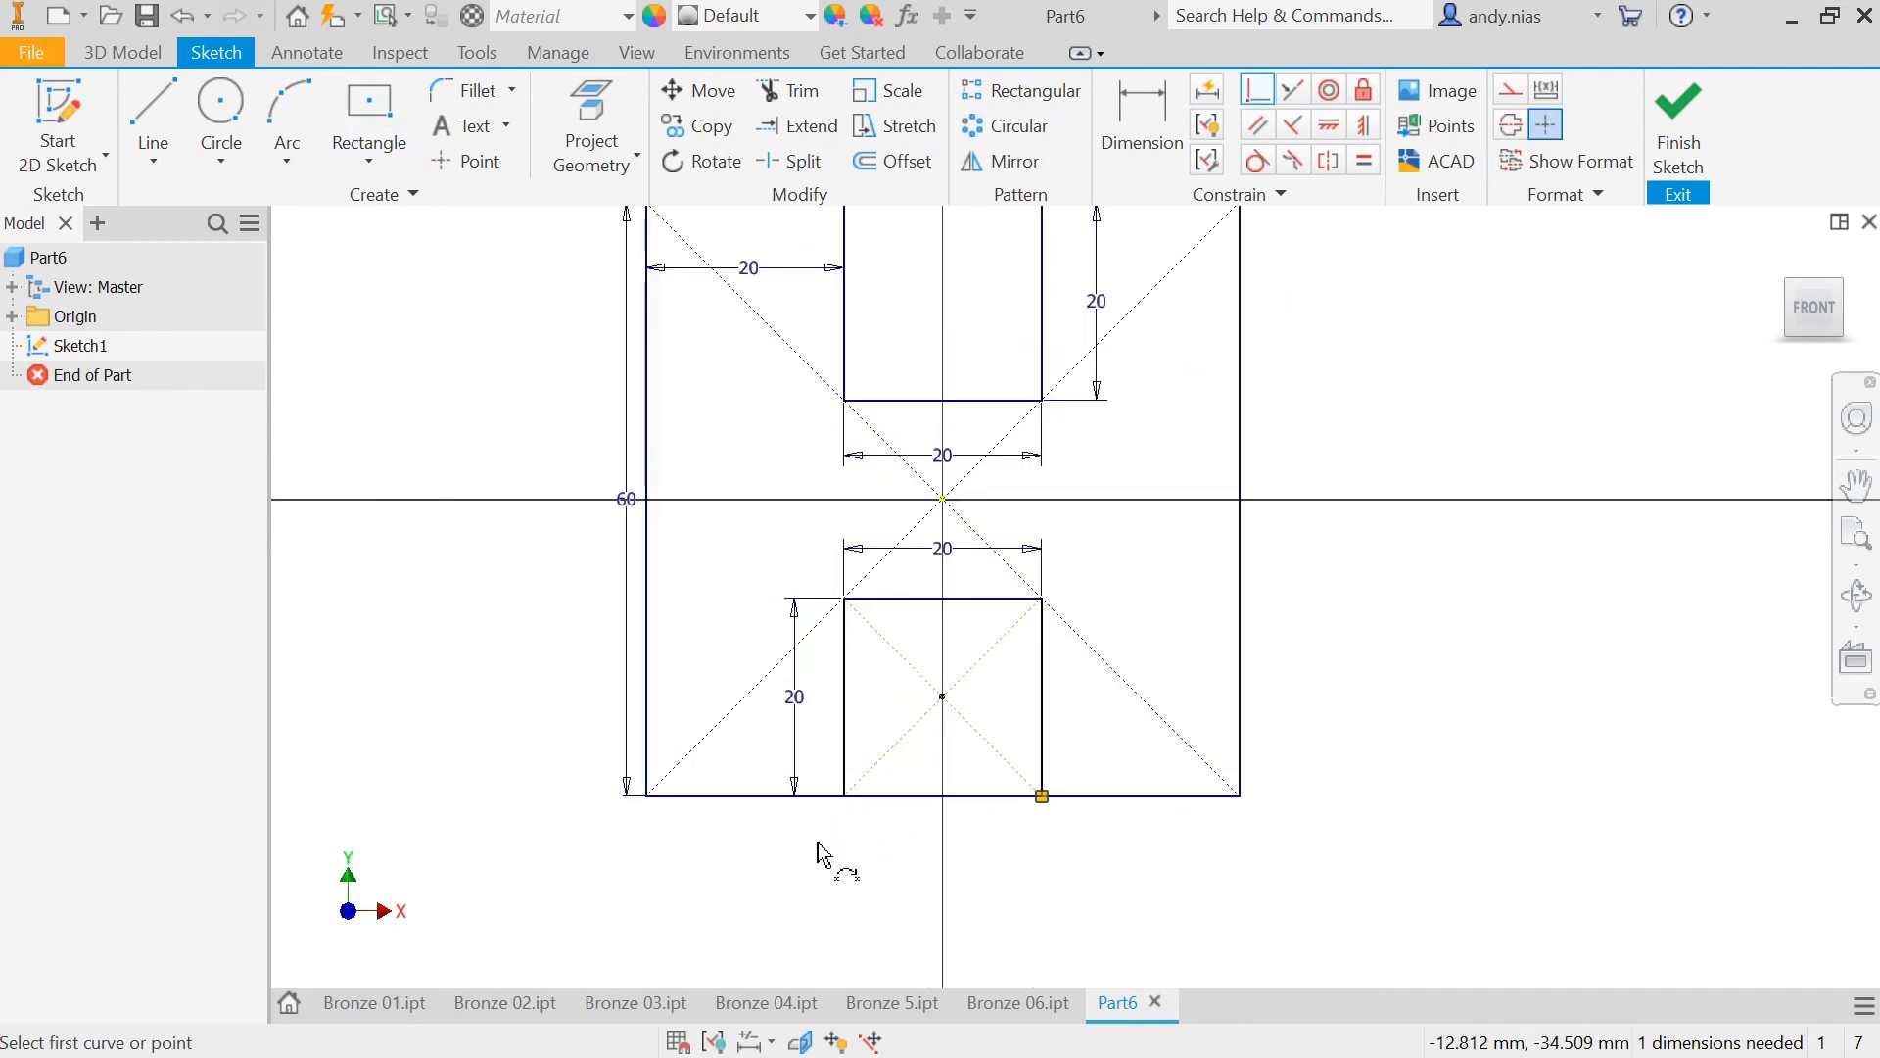
Step: Finish the sketch and extrude the H-shaped profile 30 mm
left_click(1661, 201)
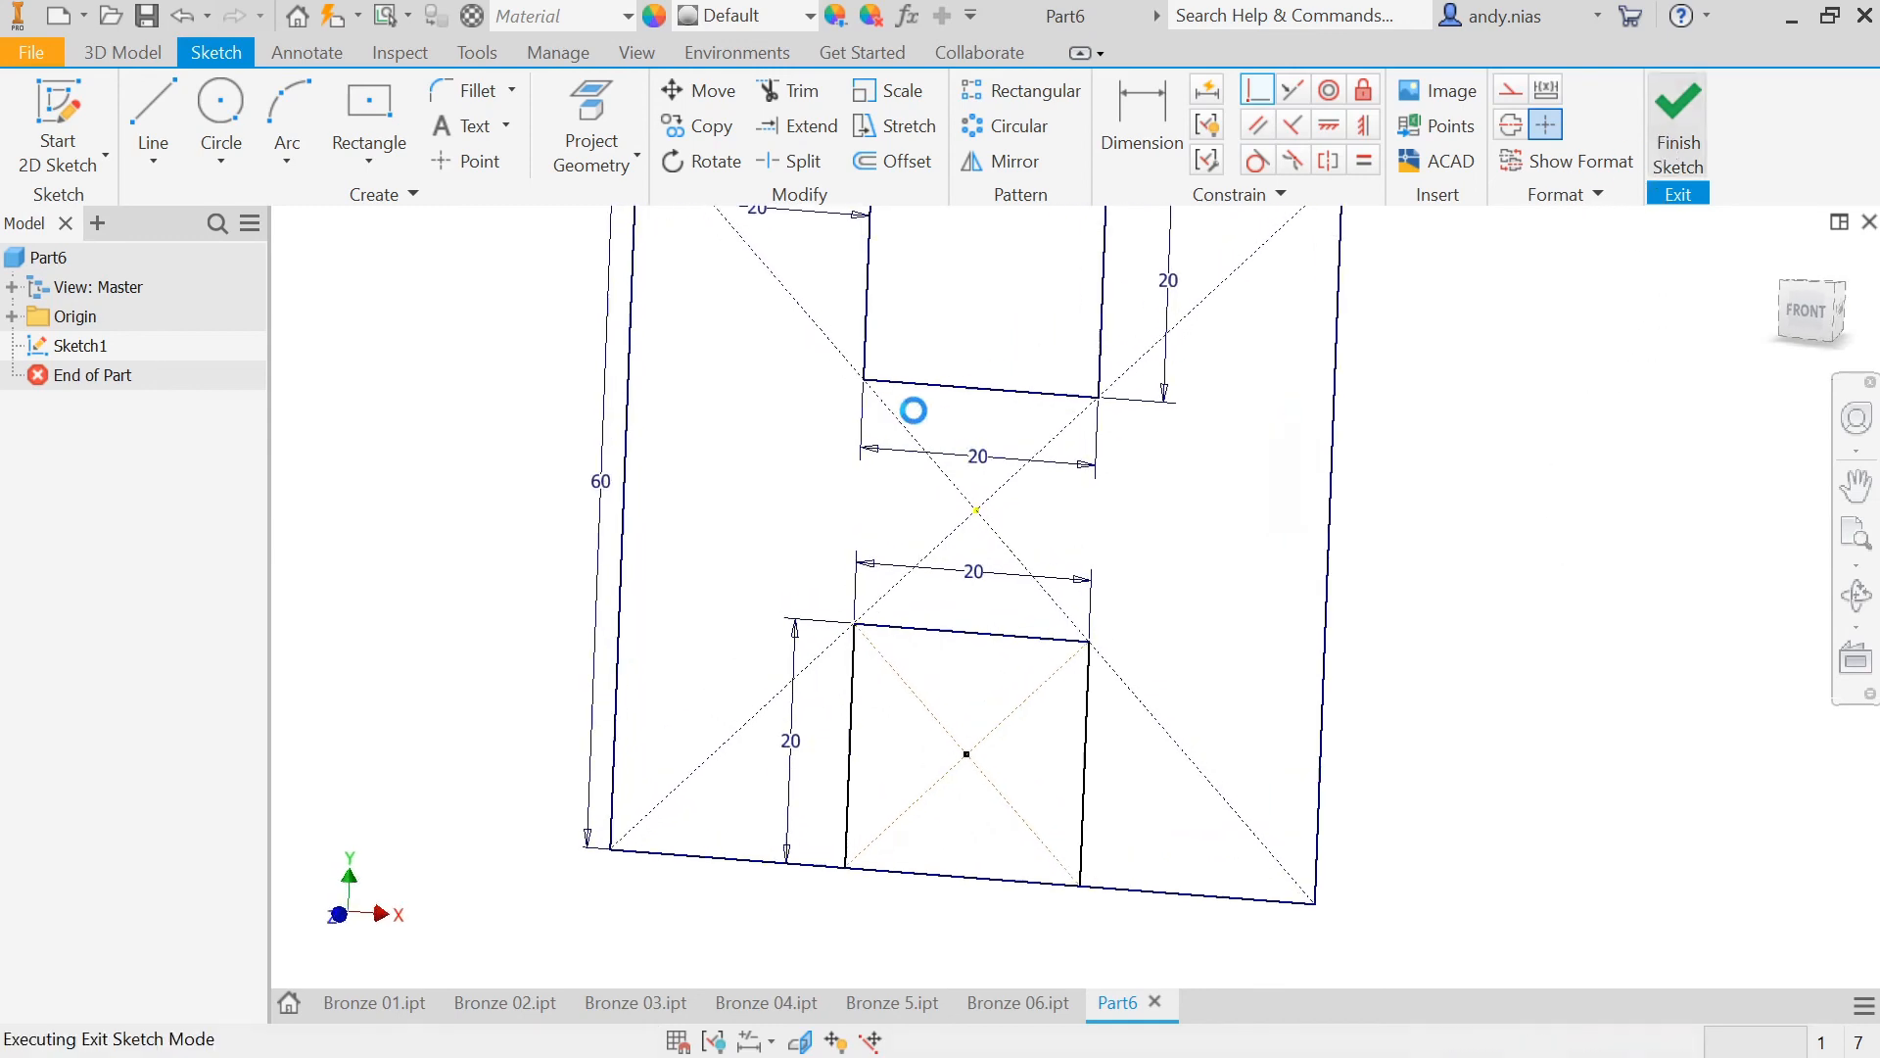
left_click(173, 122)
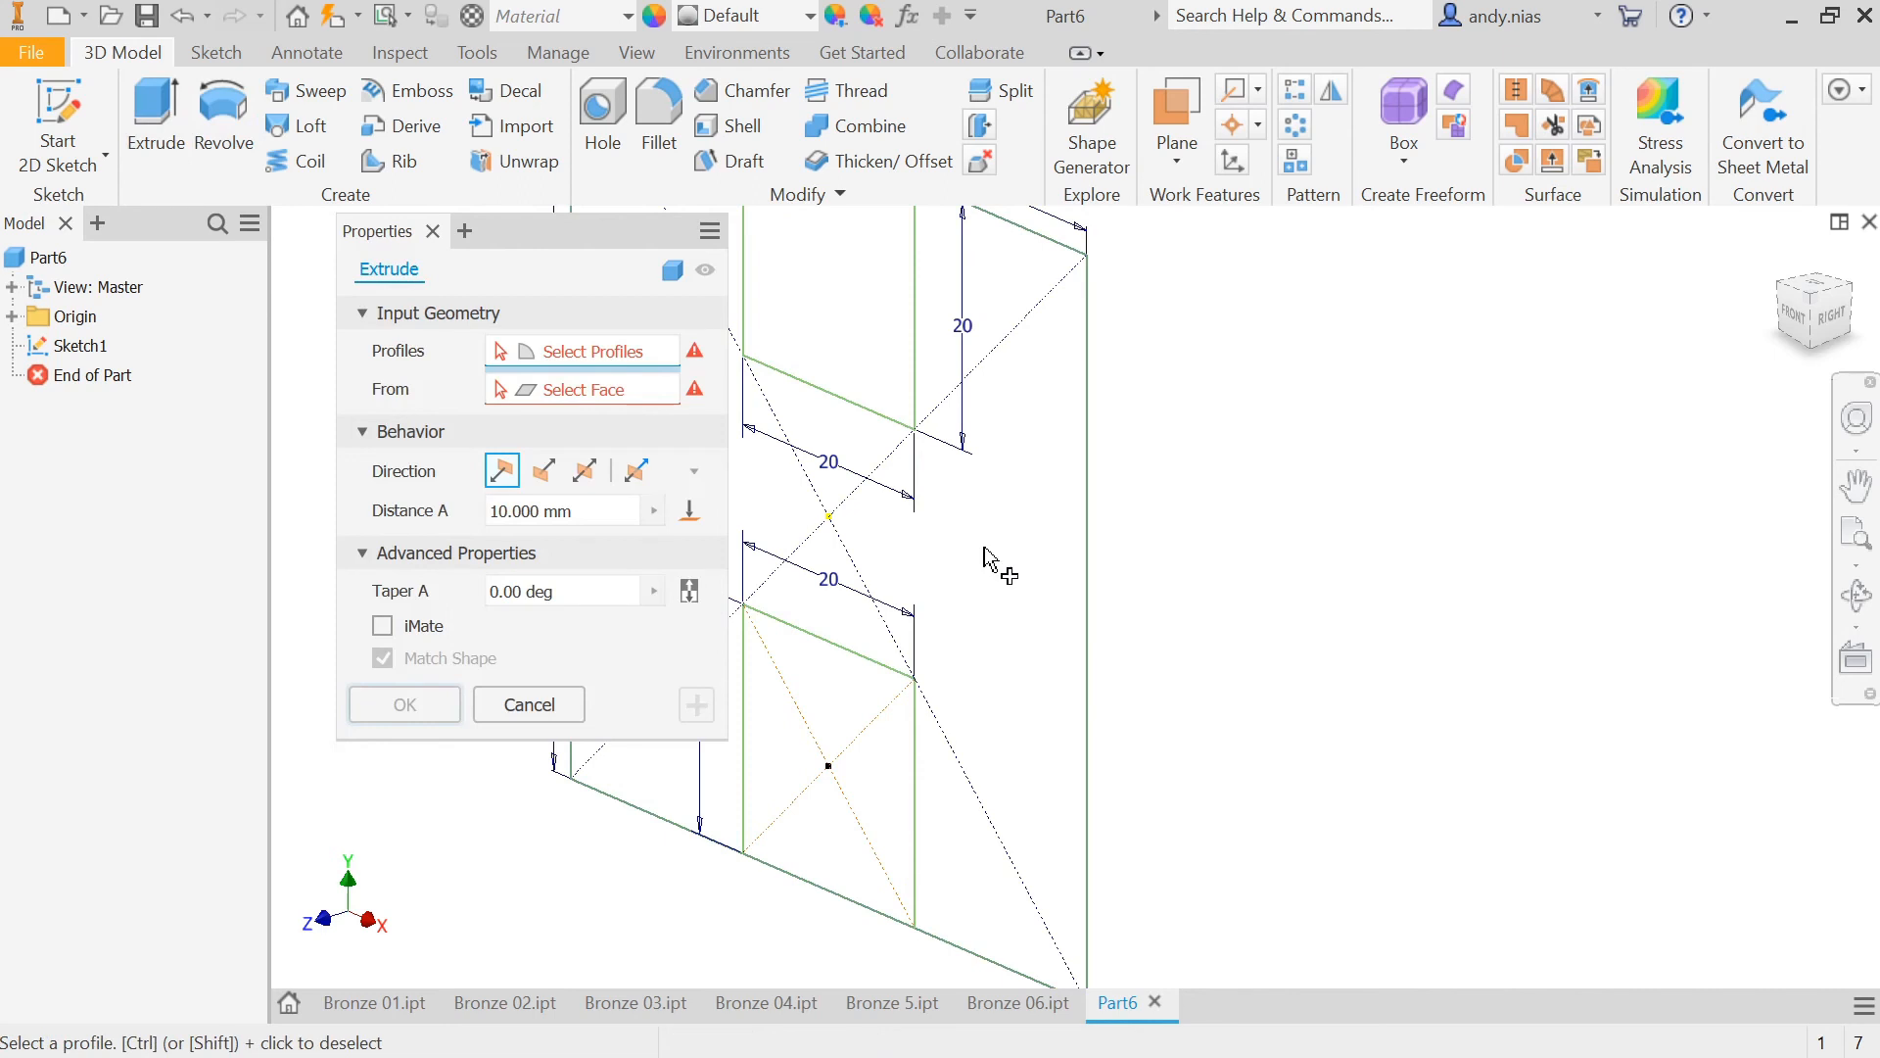
left_click(987, 548)
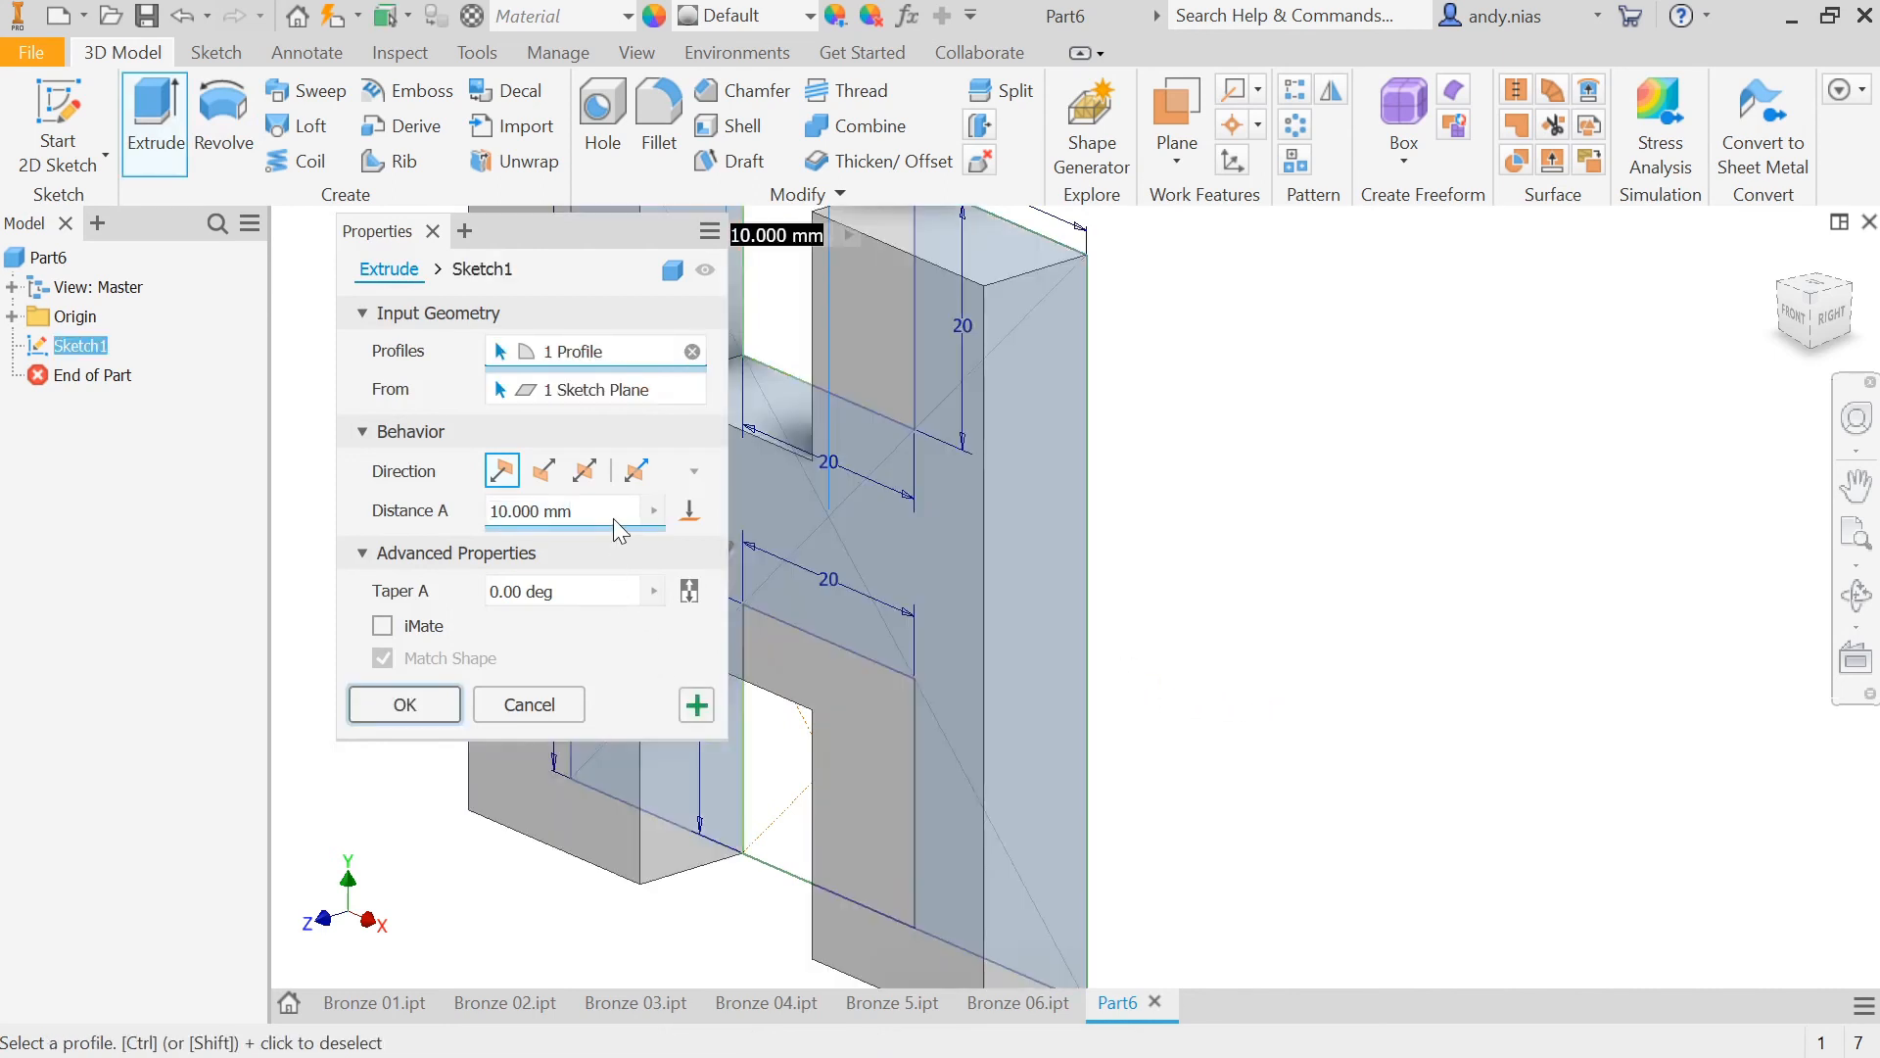
type("30")
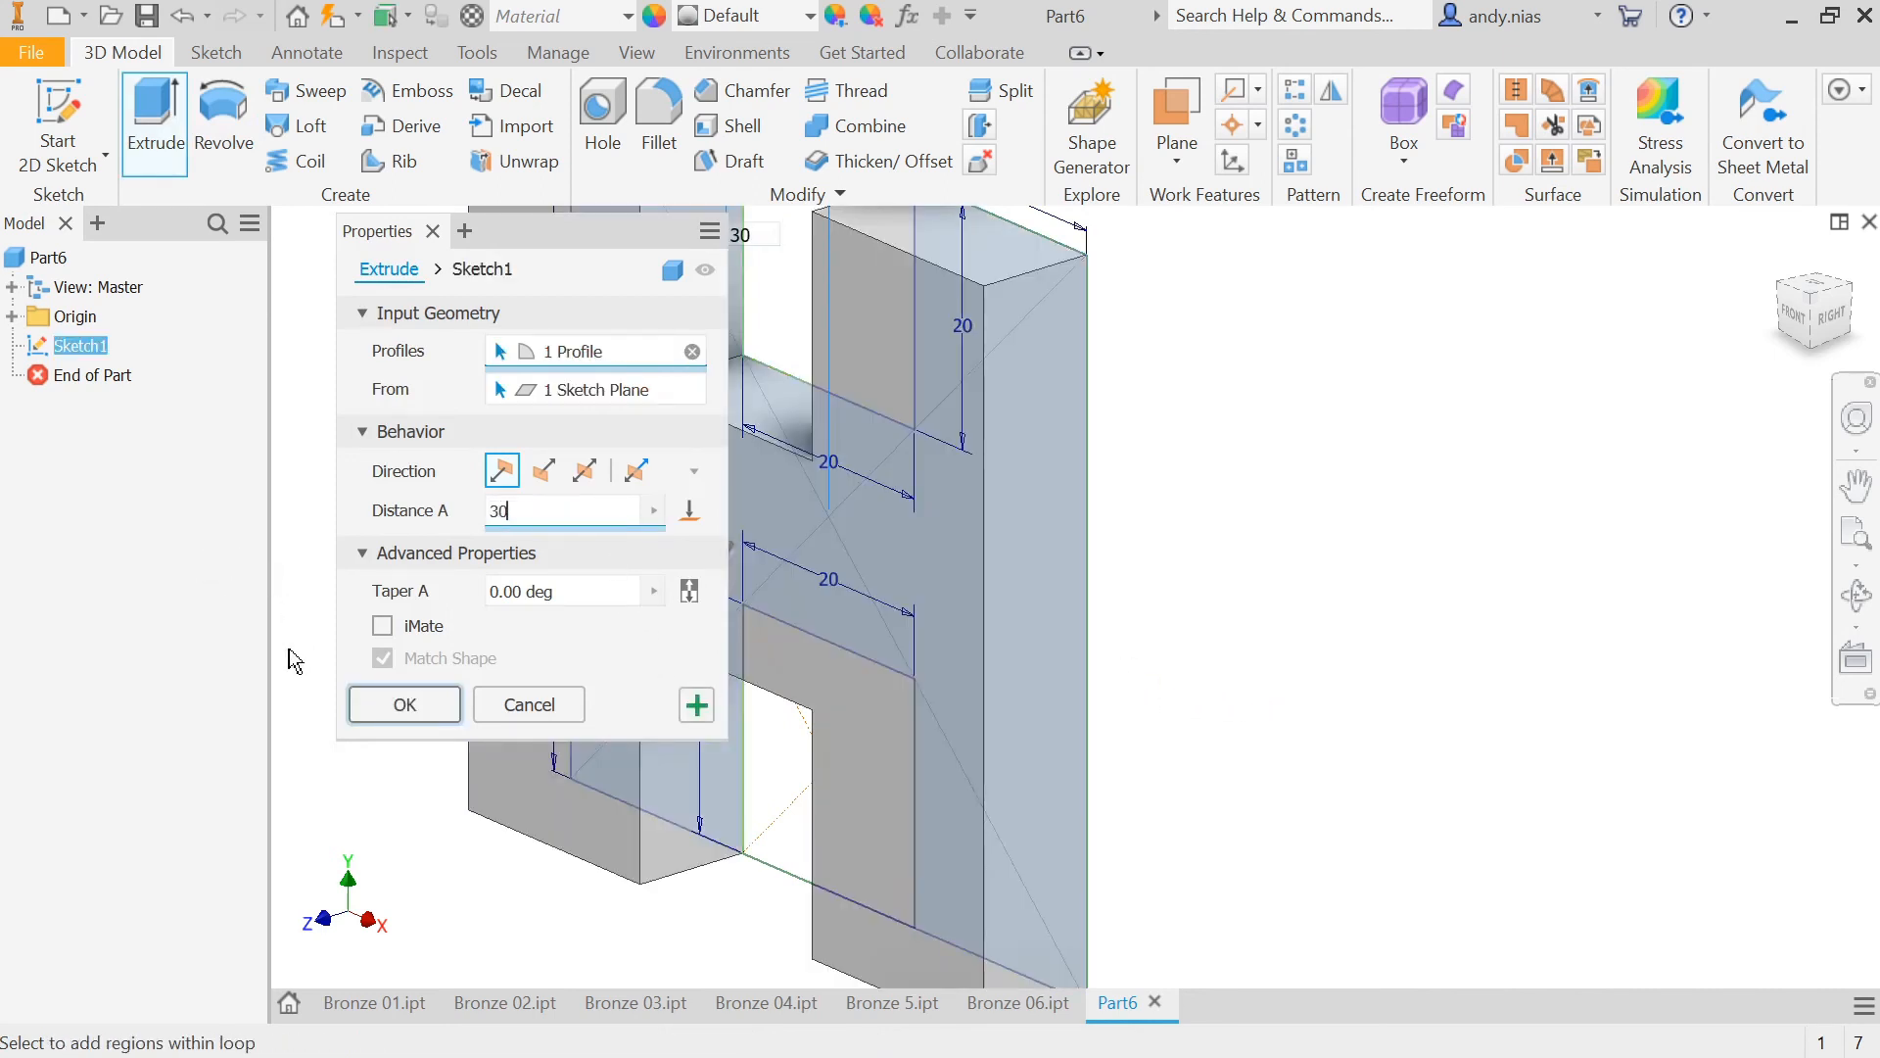
left_click(421, 707)
scroll(1163, 587, "down", 2)
middle_click_drag(1170, 612, 1247, 621)
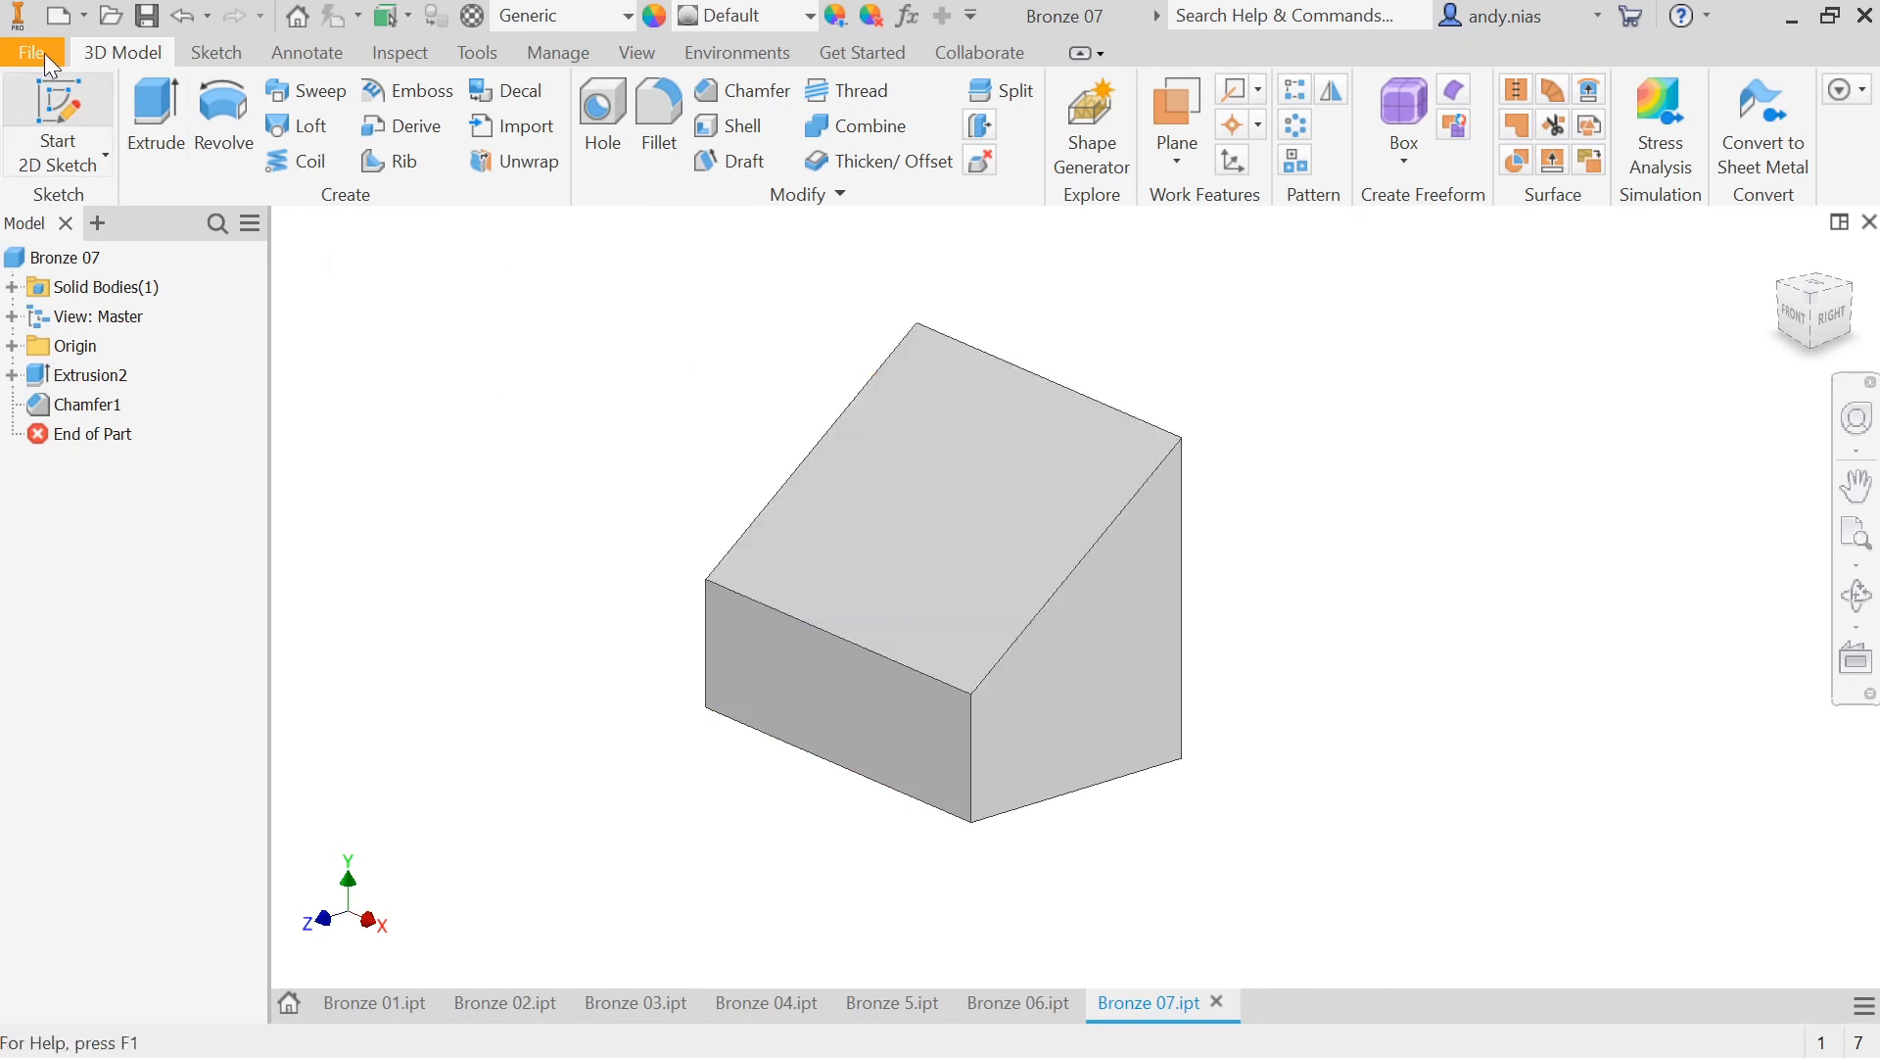
Step: Create a new metric part from Standard (mm).ipt and start a sketch on the XY plane
left_click(59, 18)
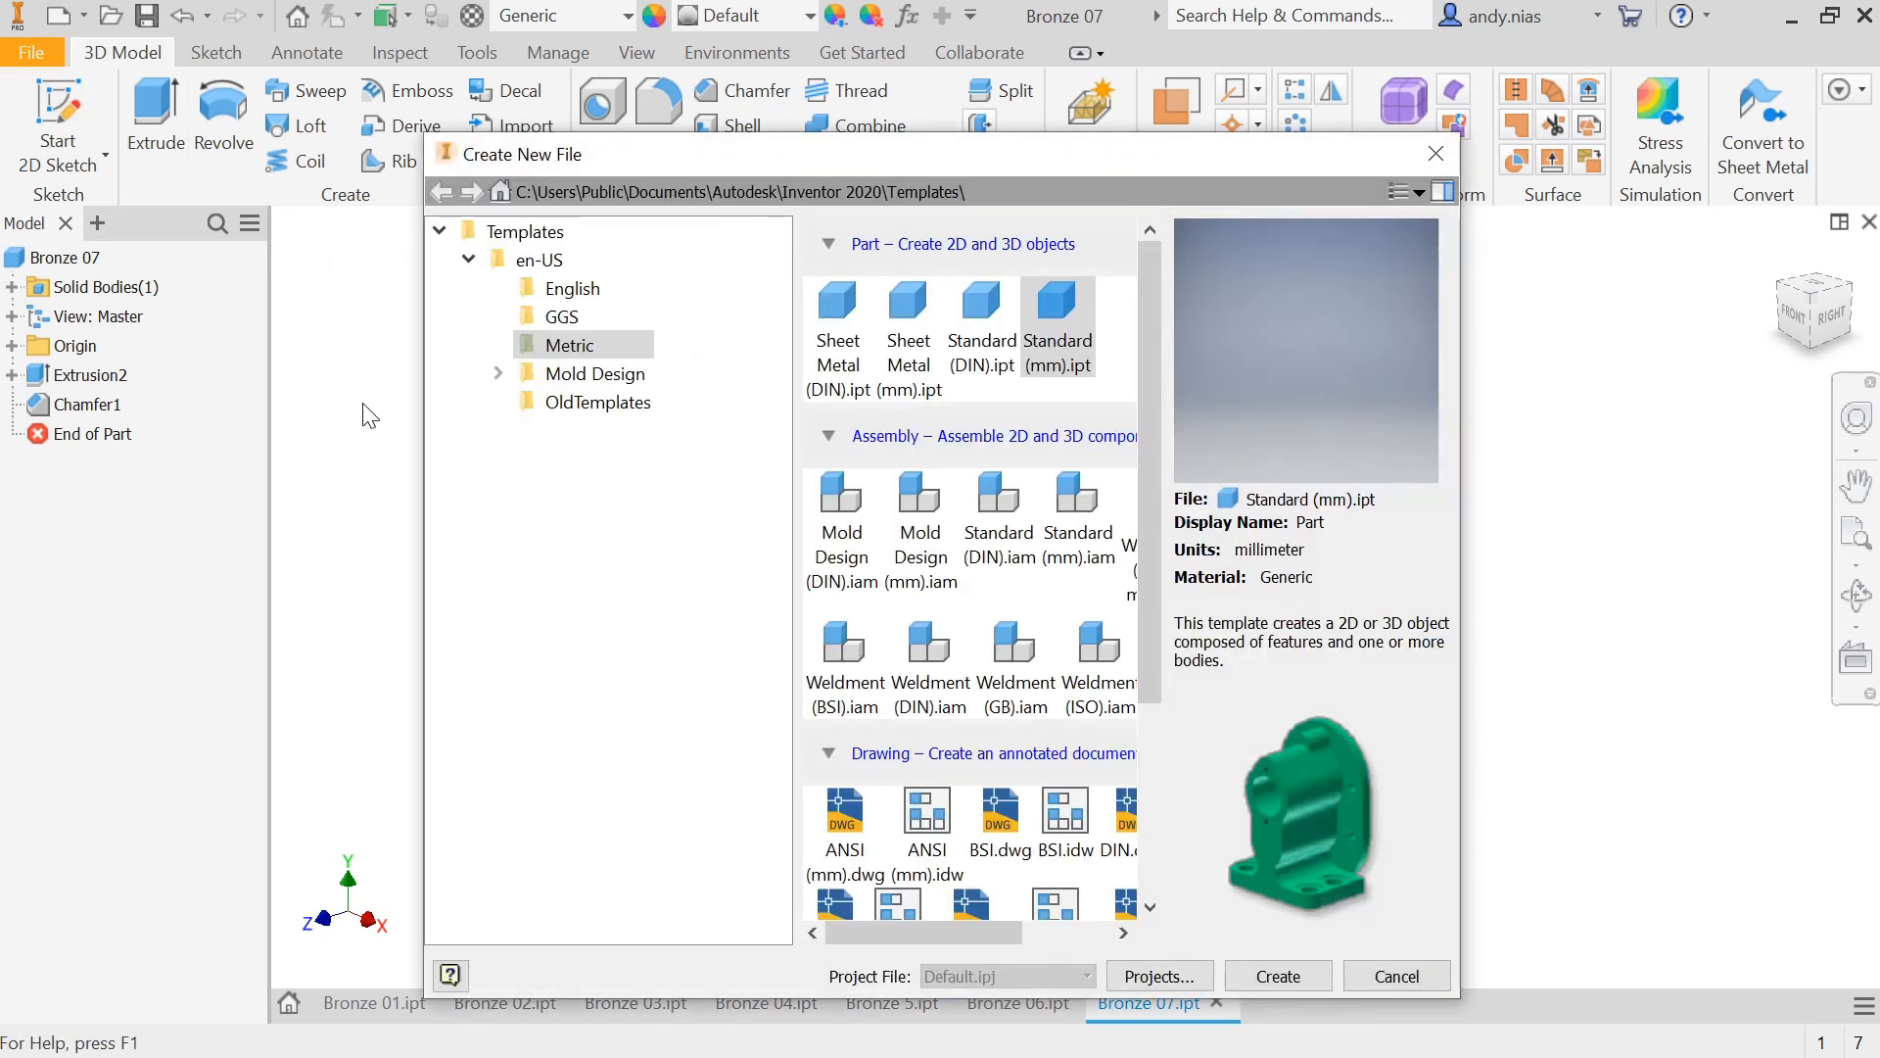
left_click(1293, 985)
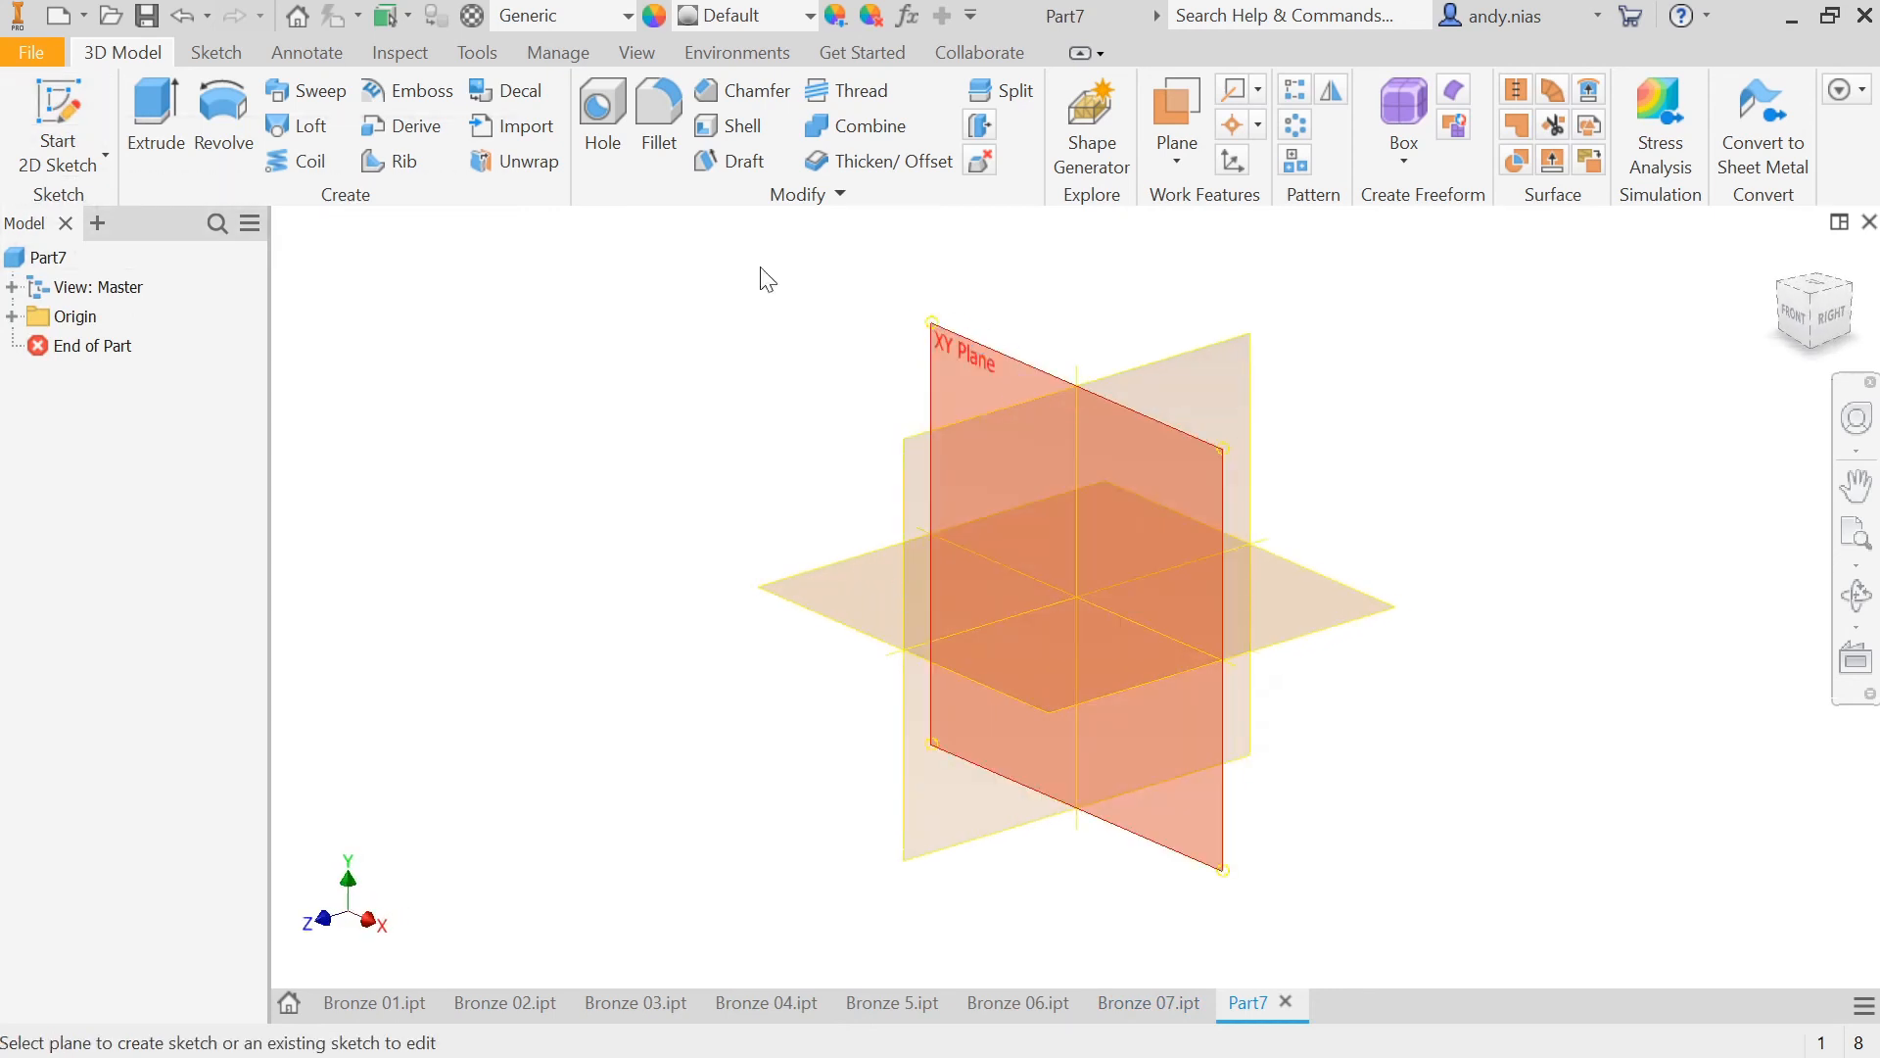
left_click(882, 303)
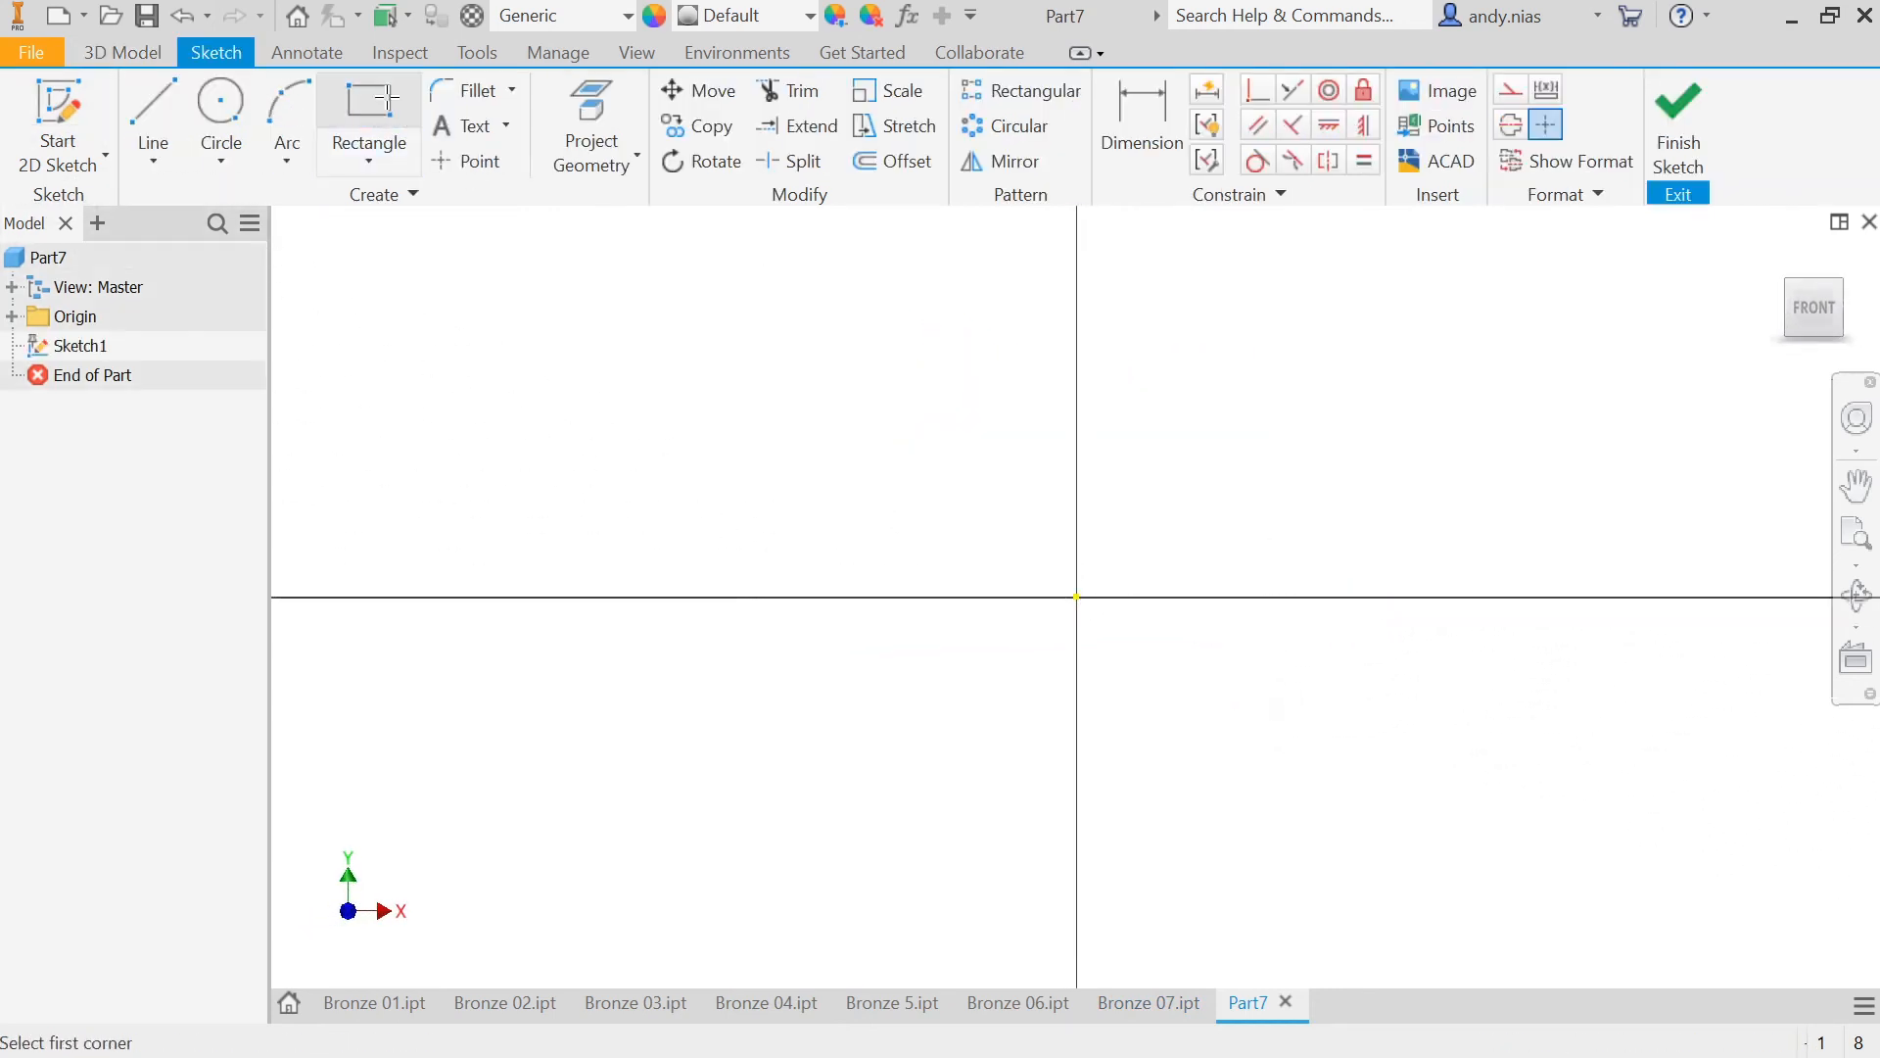
Step: Draw a two-point rectangle 60 mm wide and 50 mm high, starting at the origin
left_click(374, 104)
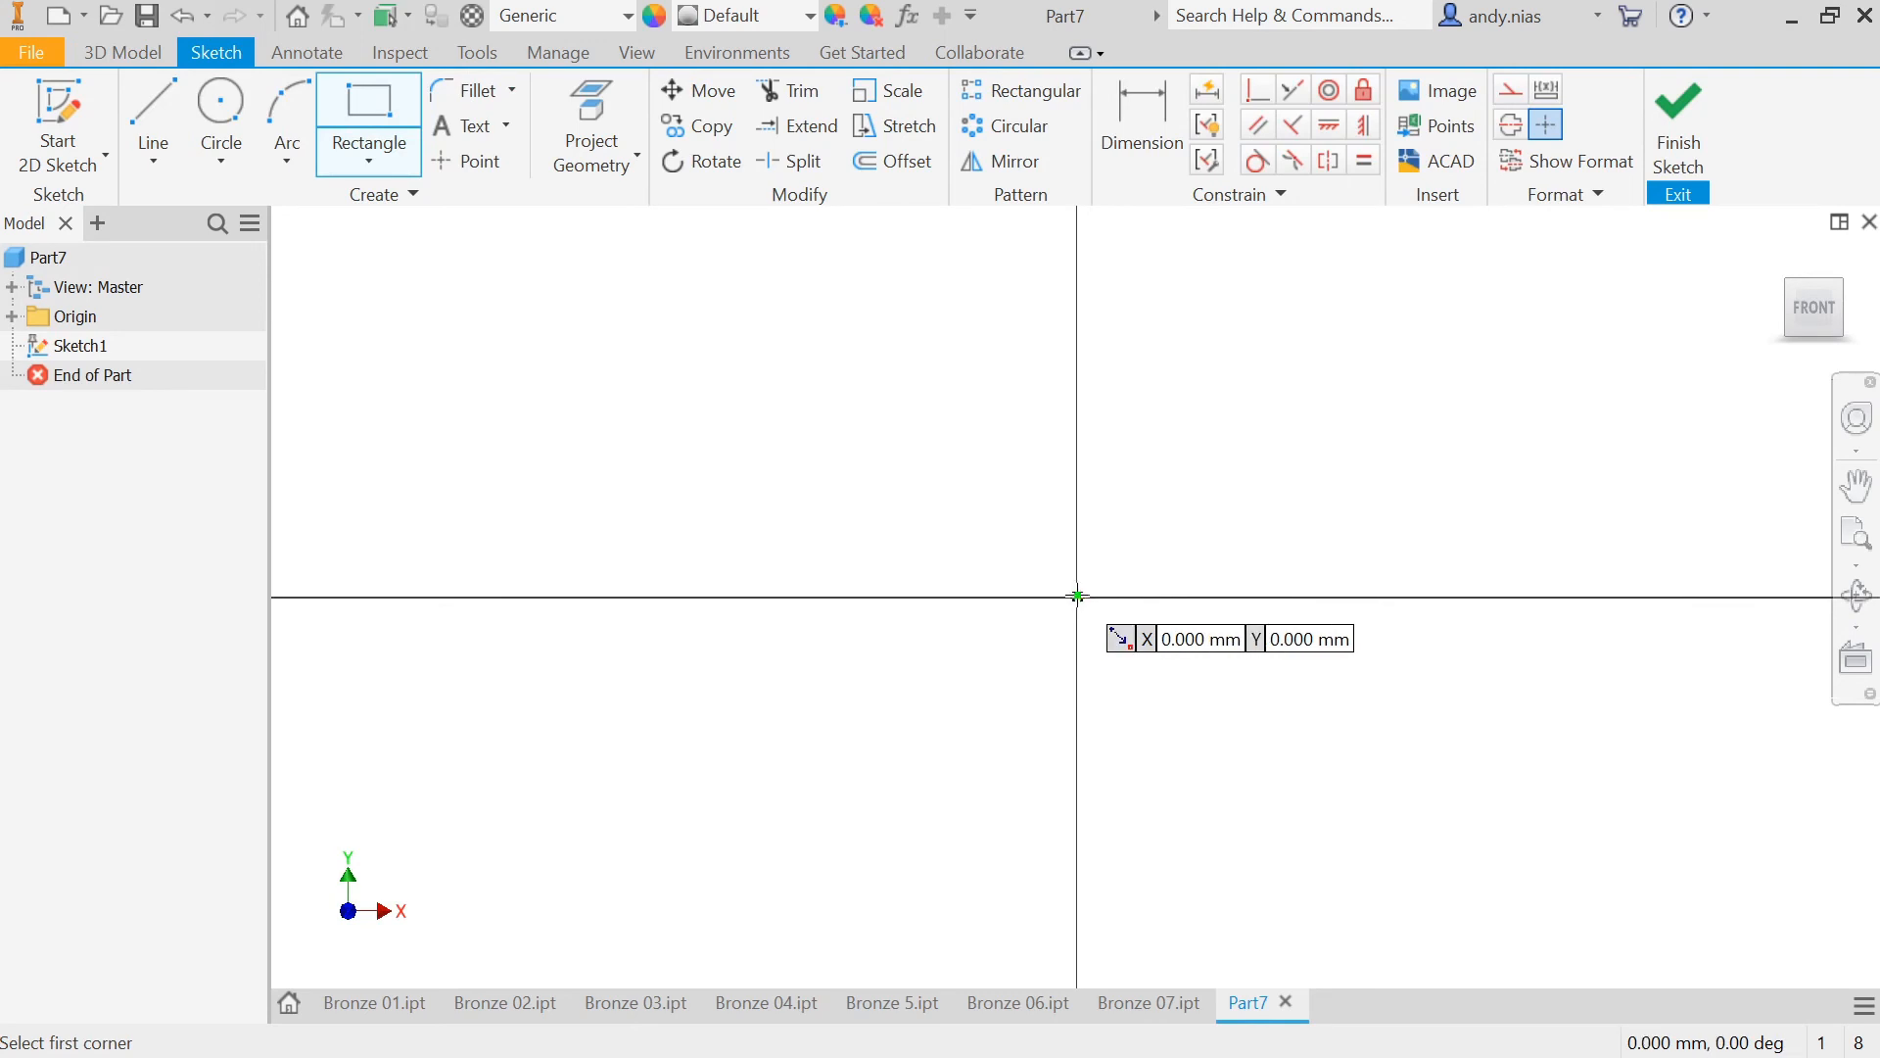
key("Return")
type("60")
key("Tab")
type("5")
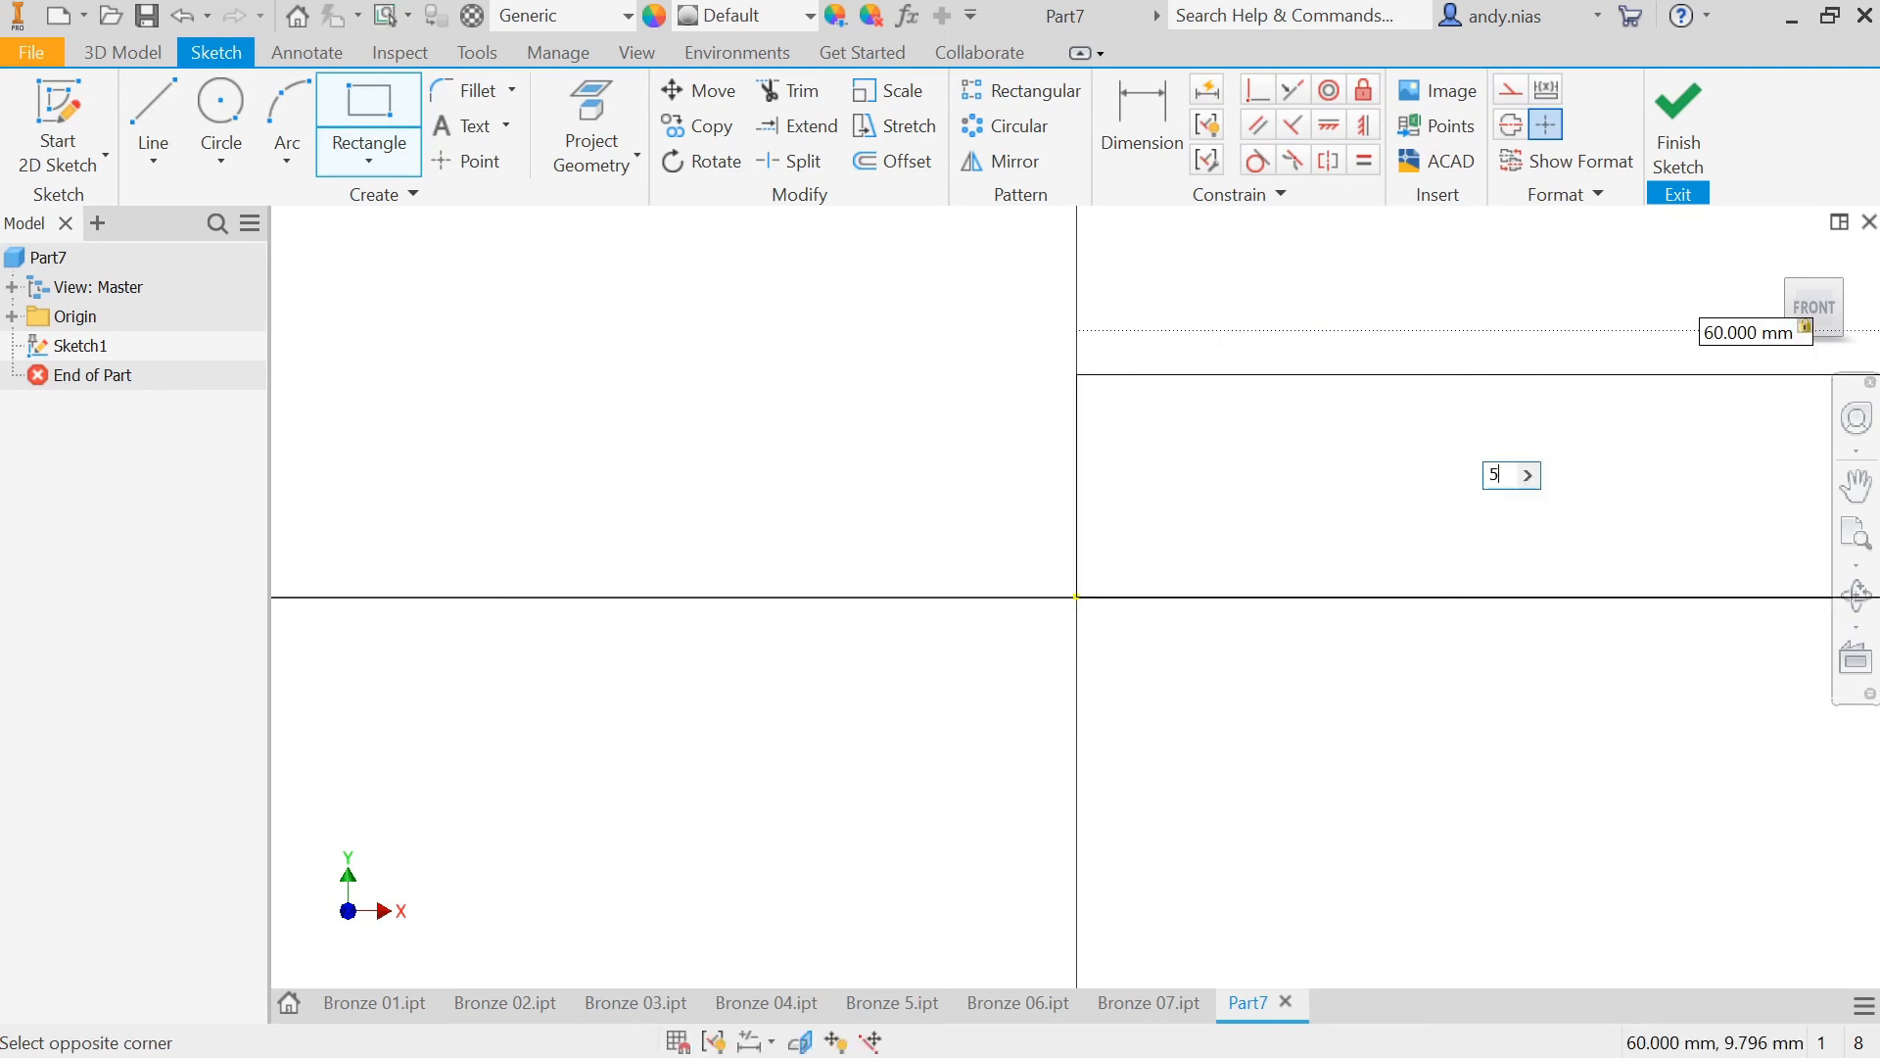
type("0")
key("Return")
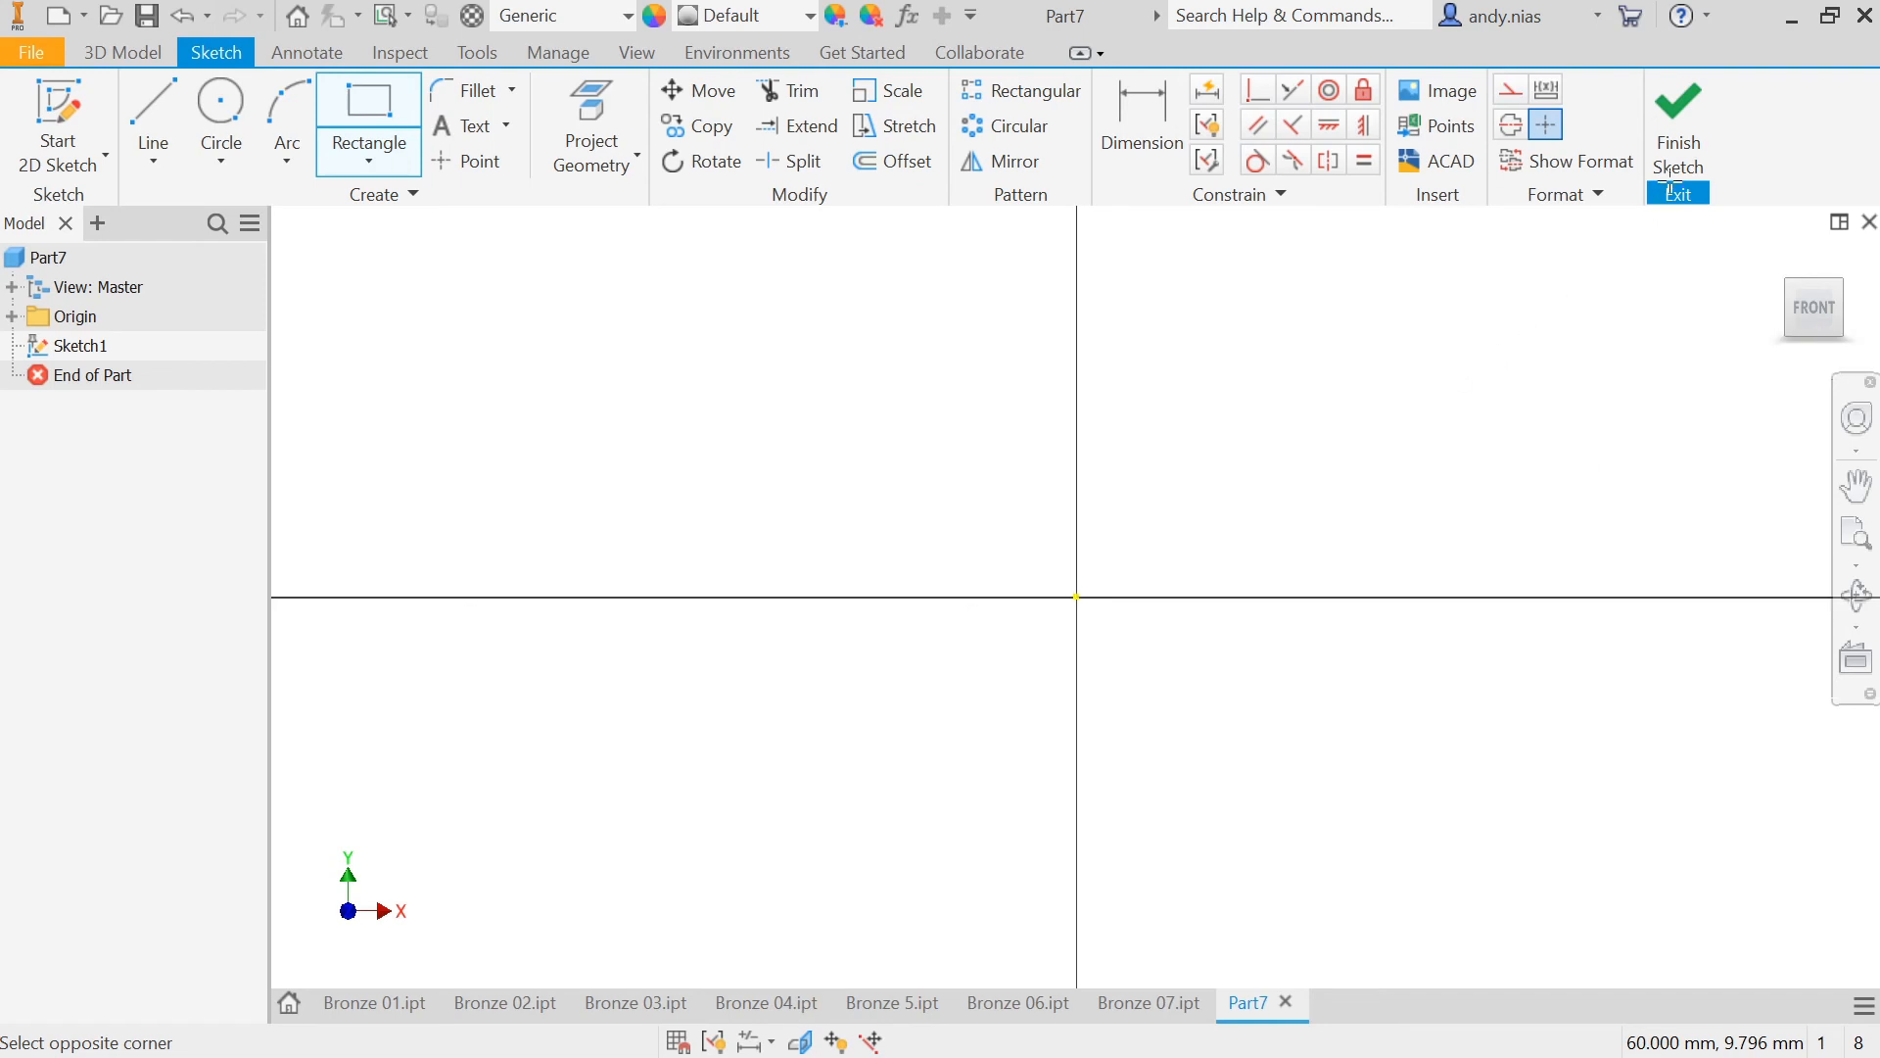
Step: Finish the sketch and extrude the 60 by 50 mm rectangle 40 mm
left_click(1687, 116)
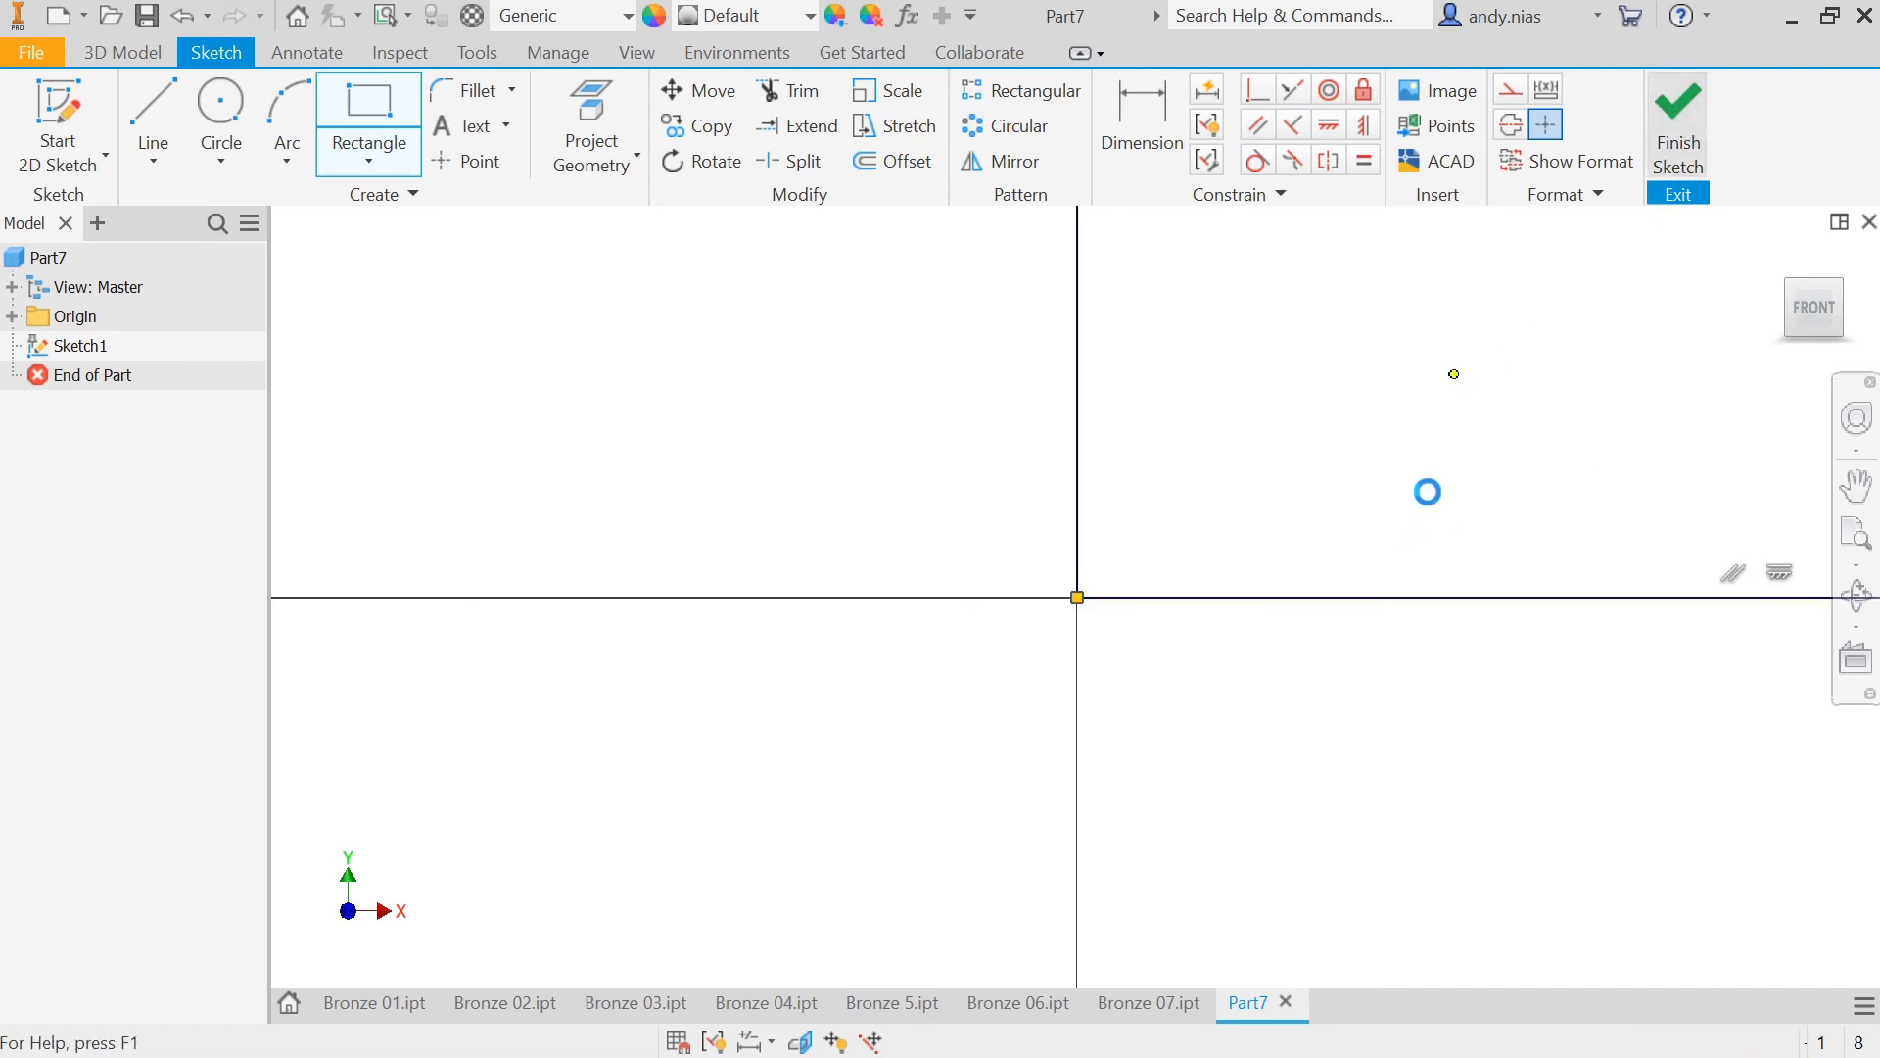
scroll(1335, 475, "up", 5)
middle_click_drag(1335, 486, 1118, 608)
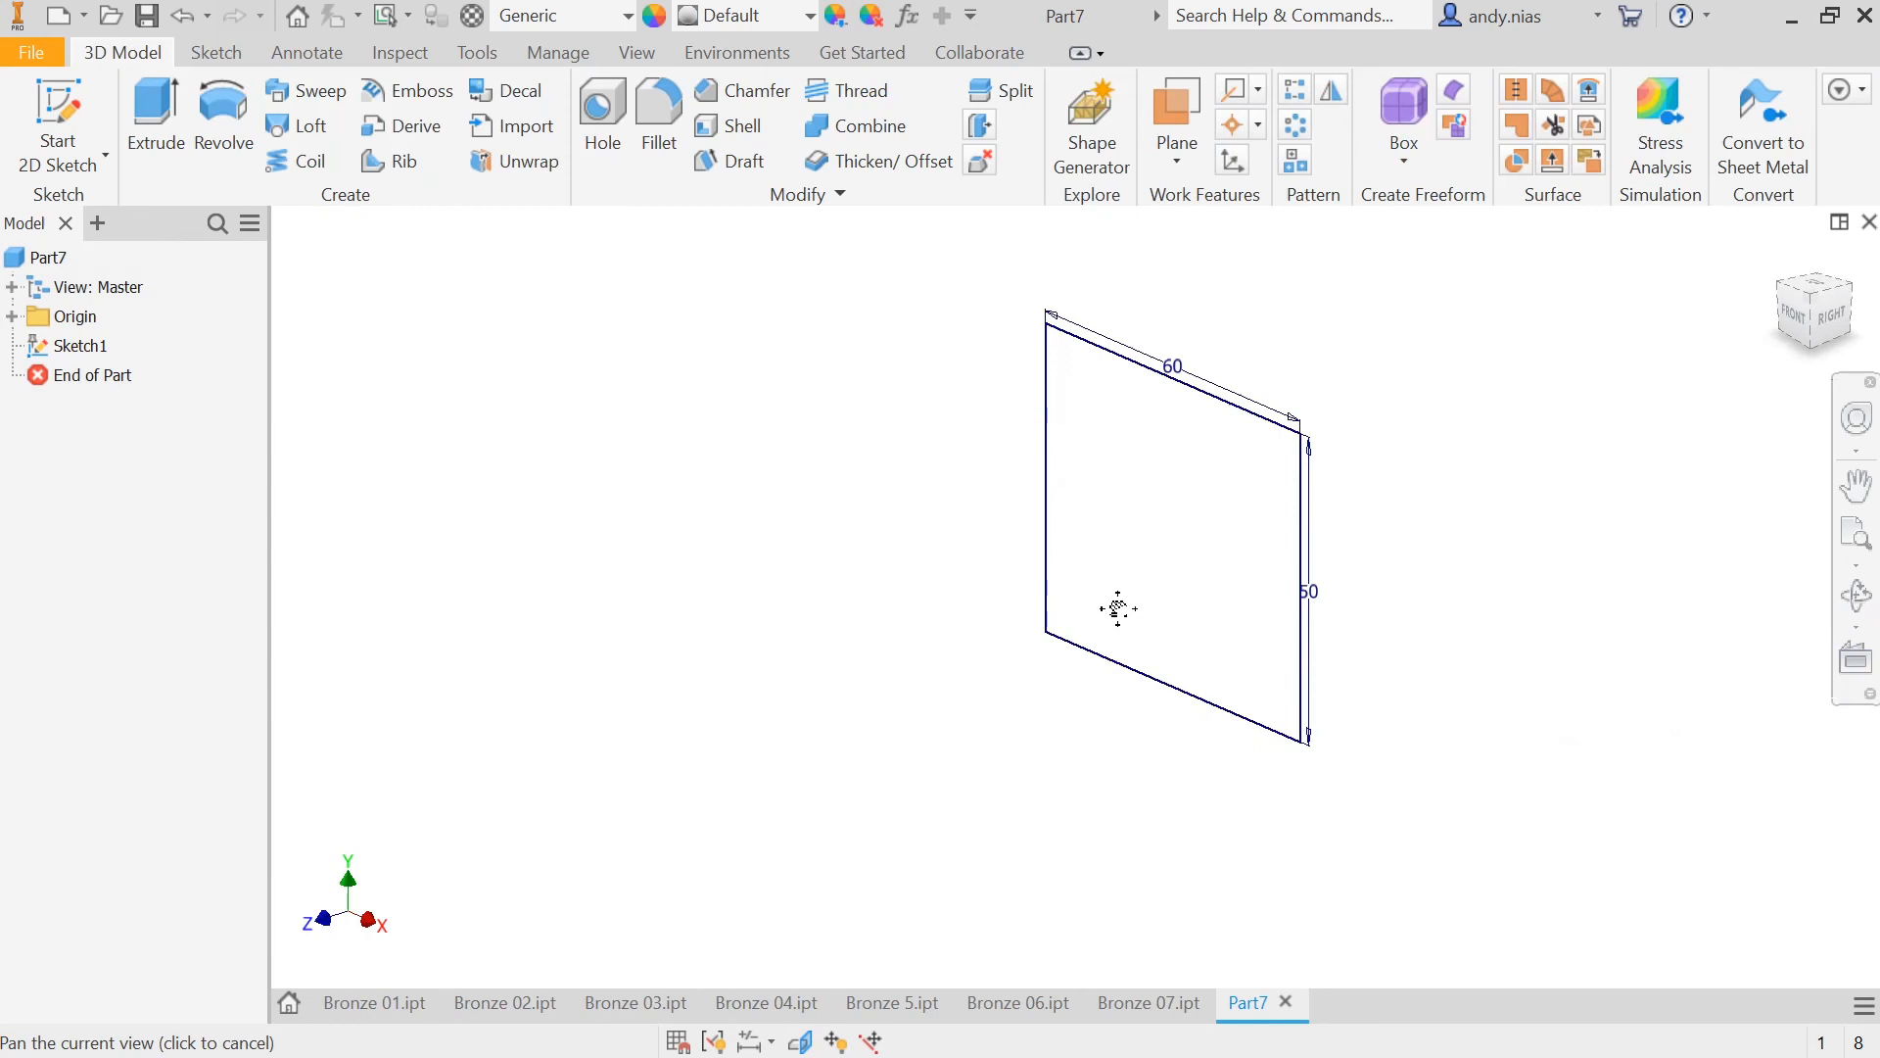
scroll(1153, 578, "down", 3)
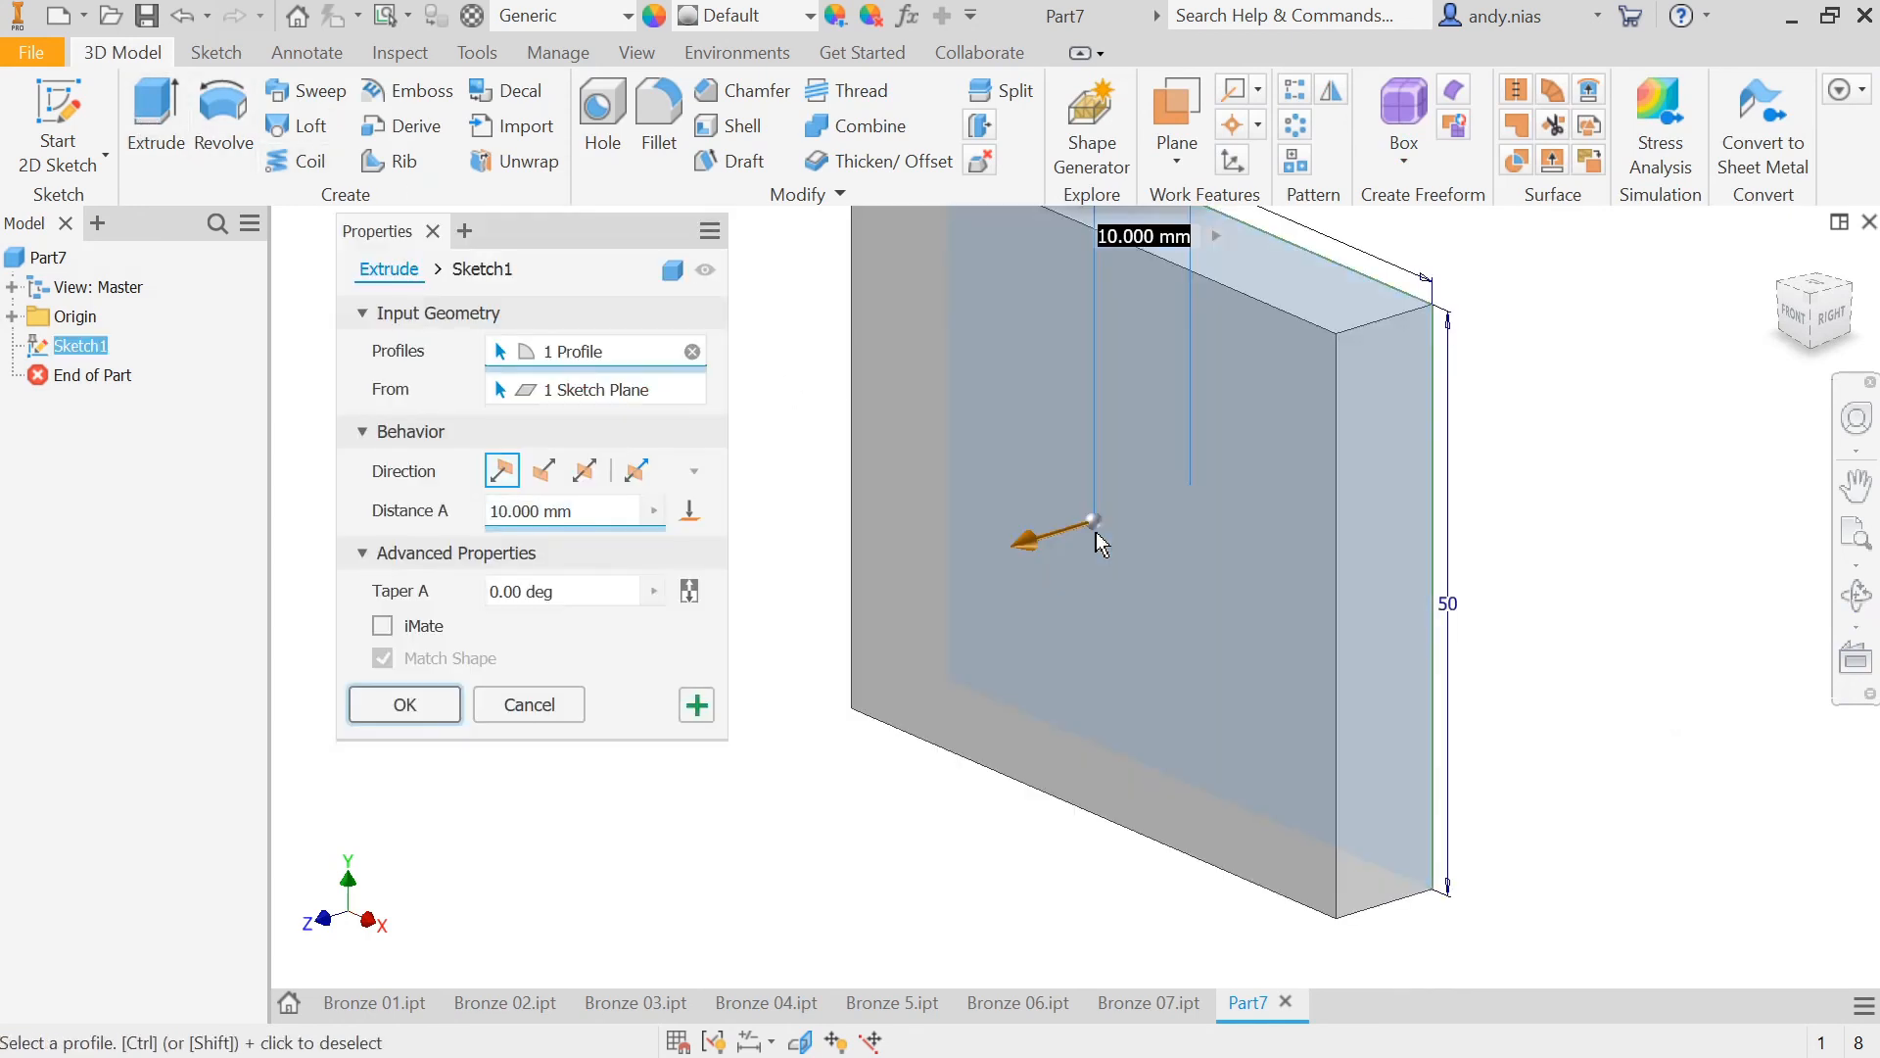
type("40")
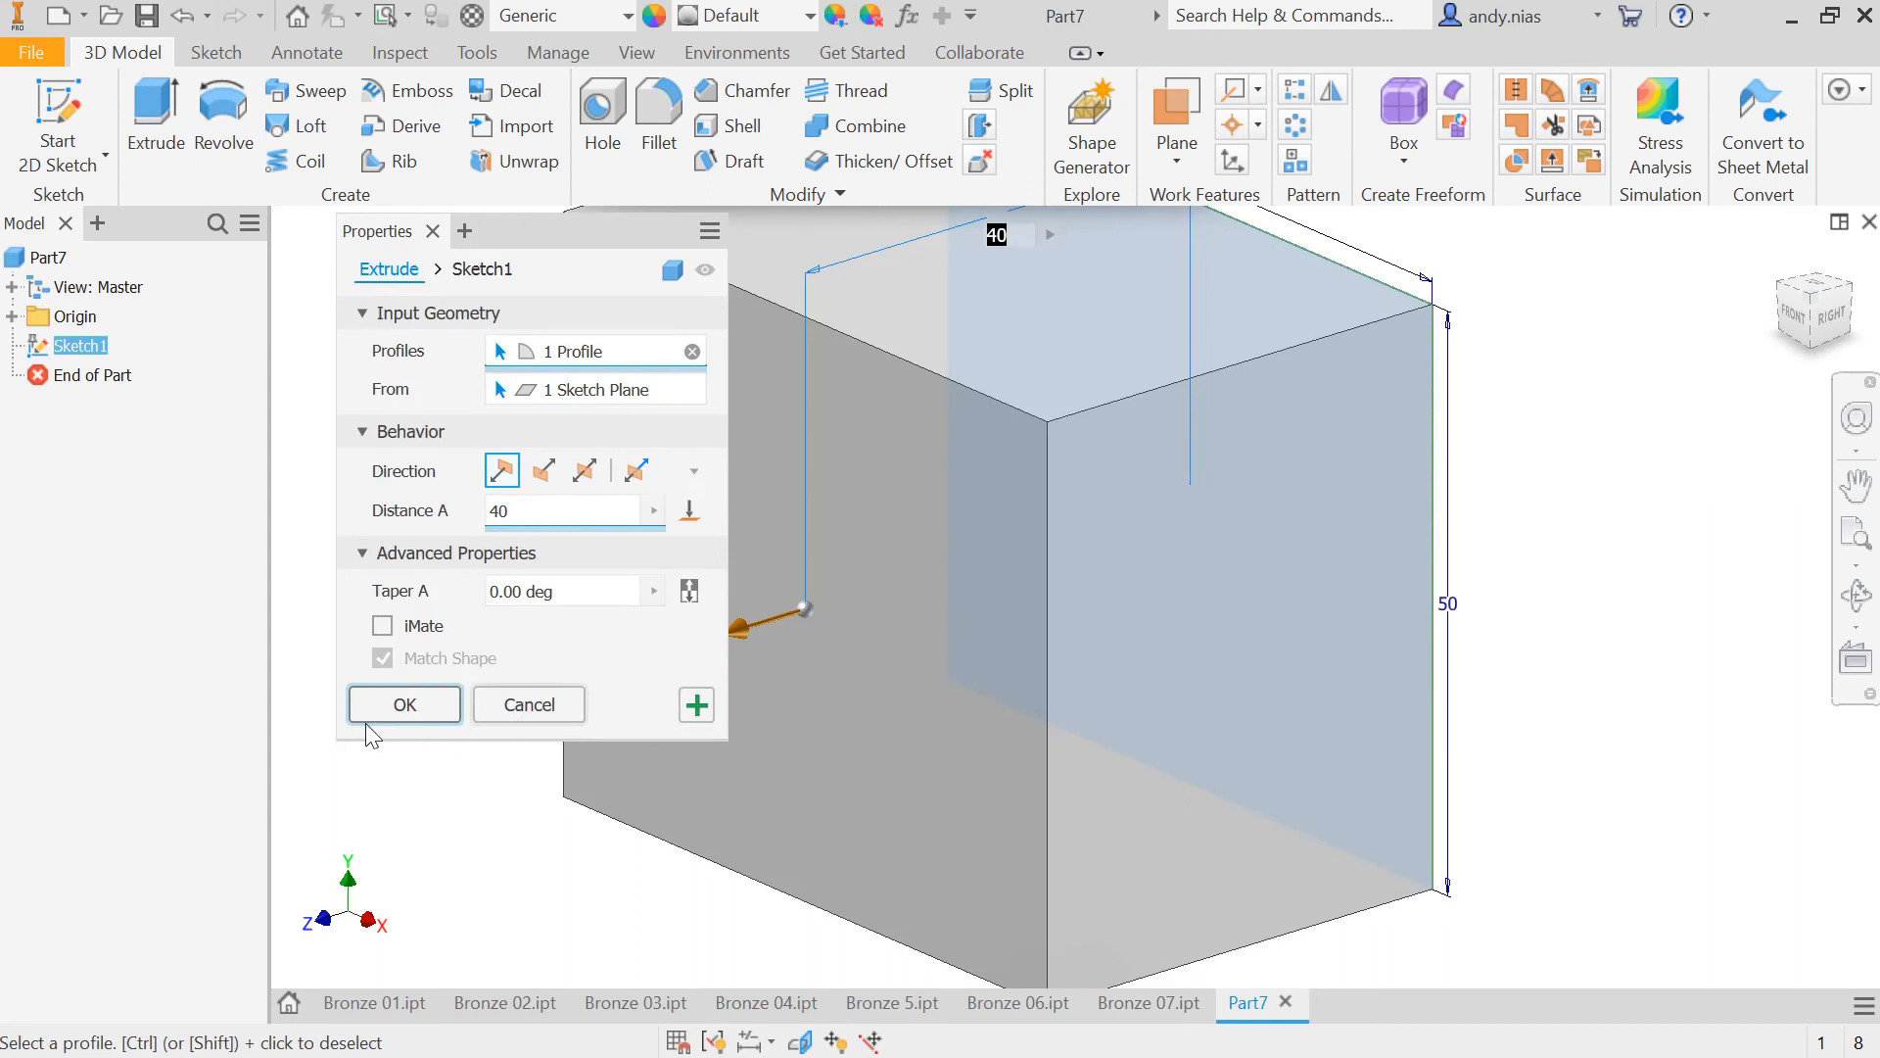
left_click(428, 708)
scroll(718, 757, "up", 4)
middle_click_drag(718, 758, 788, 727)
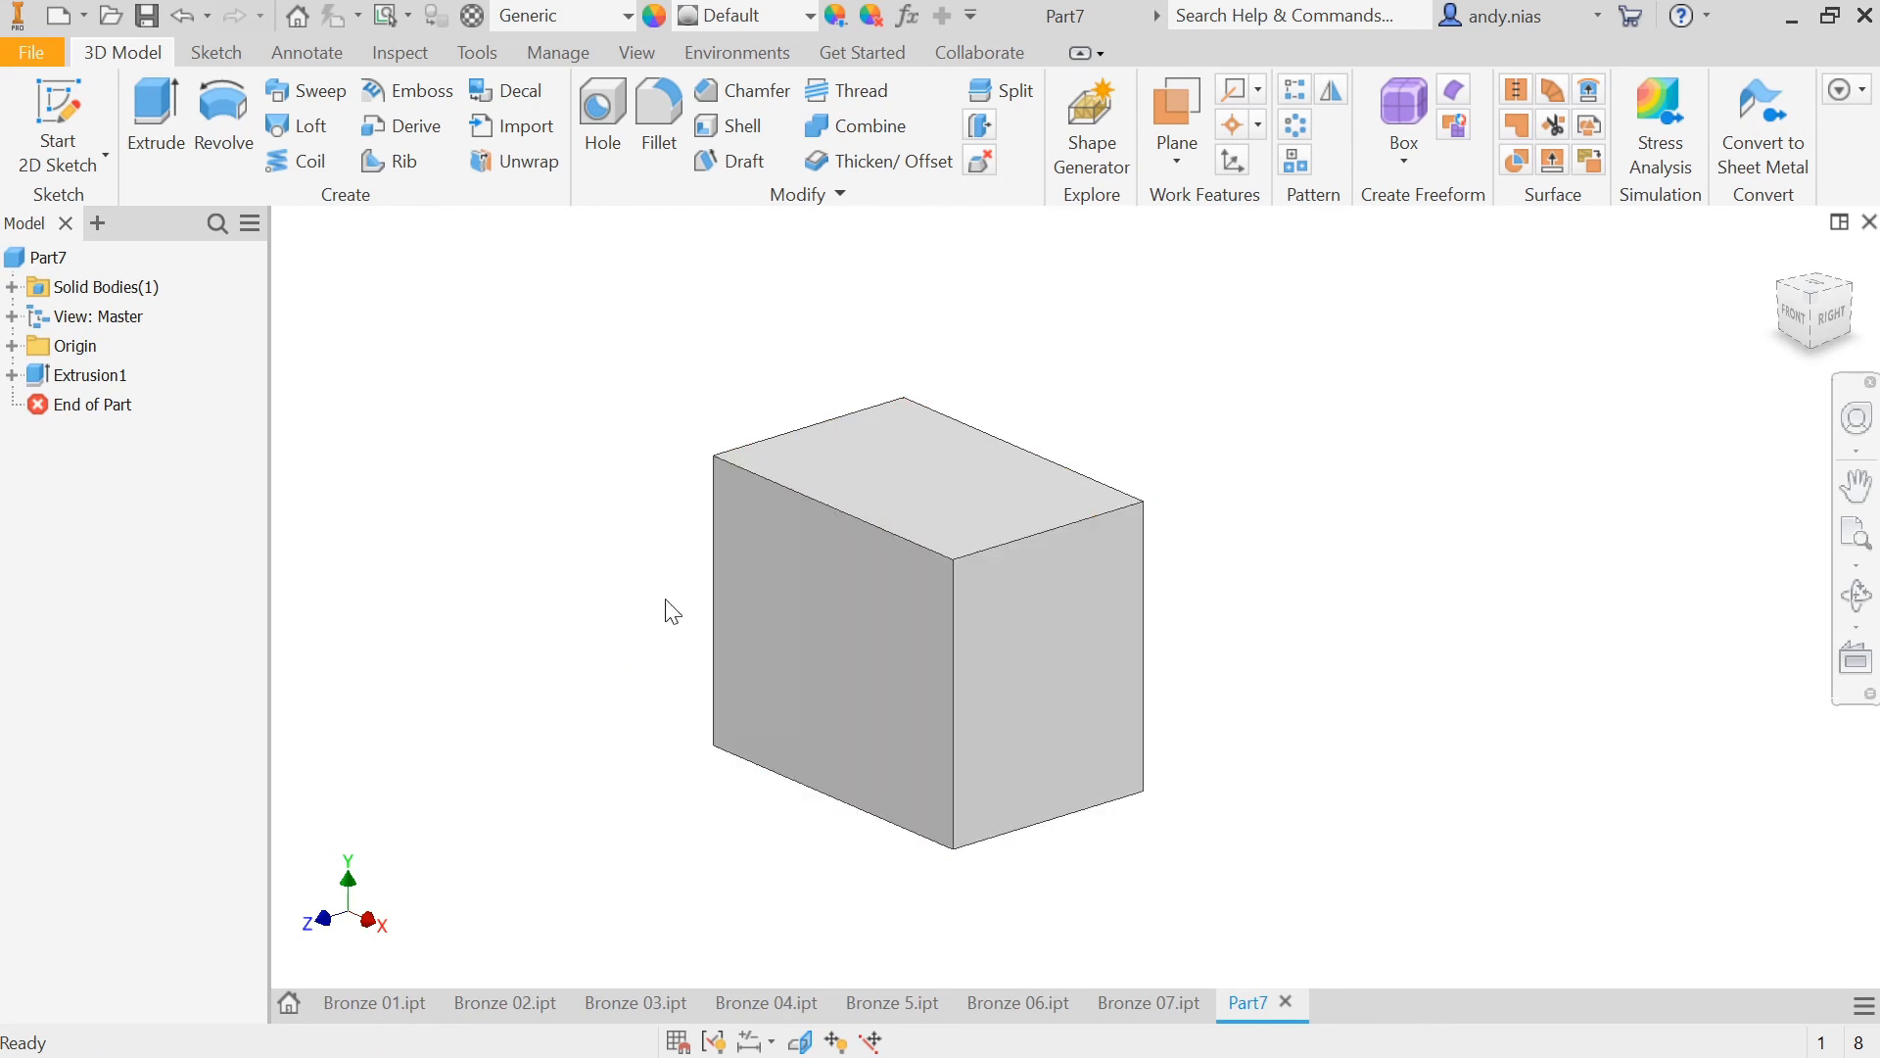
Step: Examine the sketch of the second extrusion in Bronze 02 and the sloped profile of Bronze 07 from its right side
left_click(1075, 650)
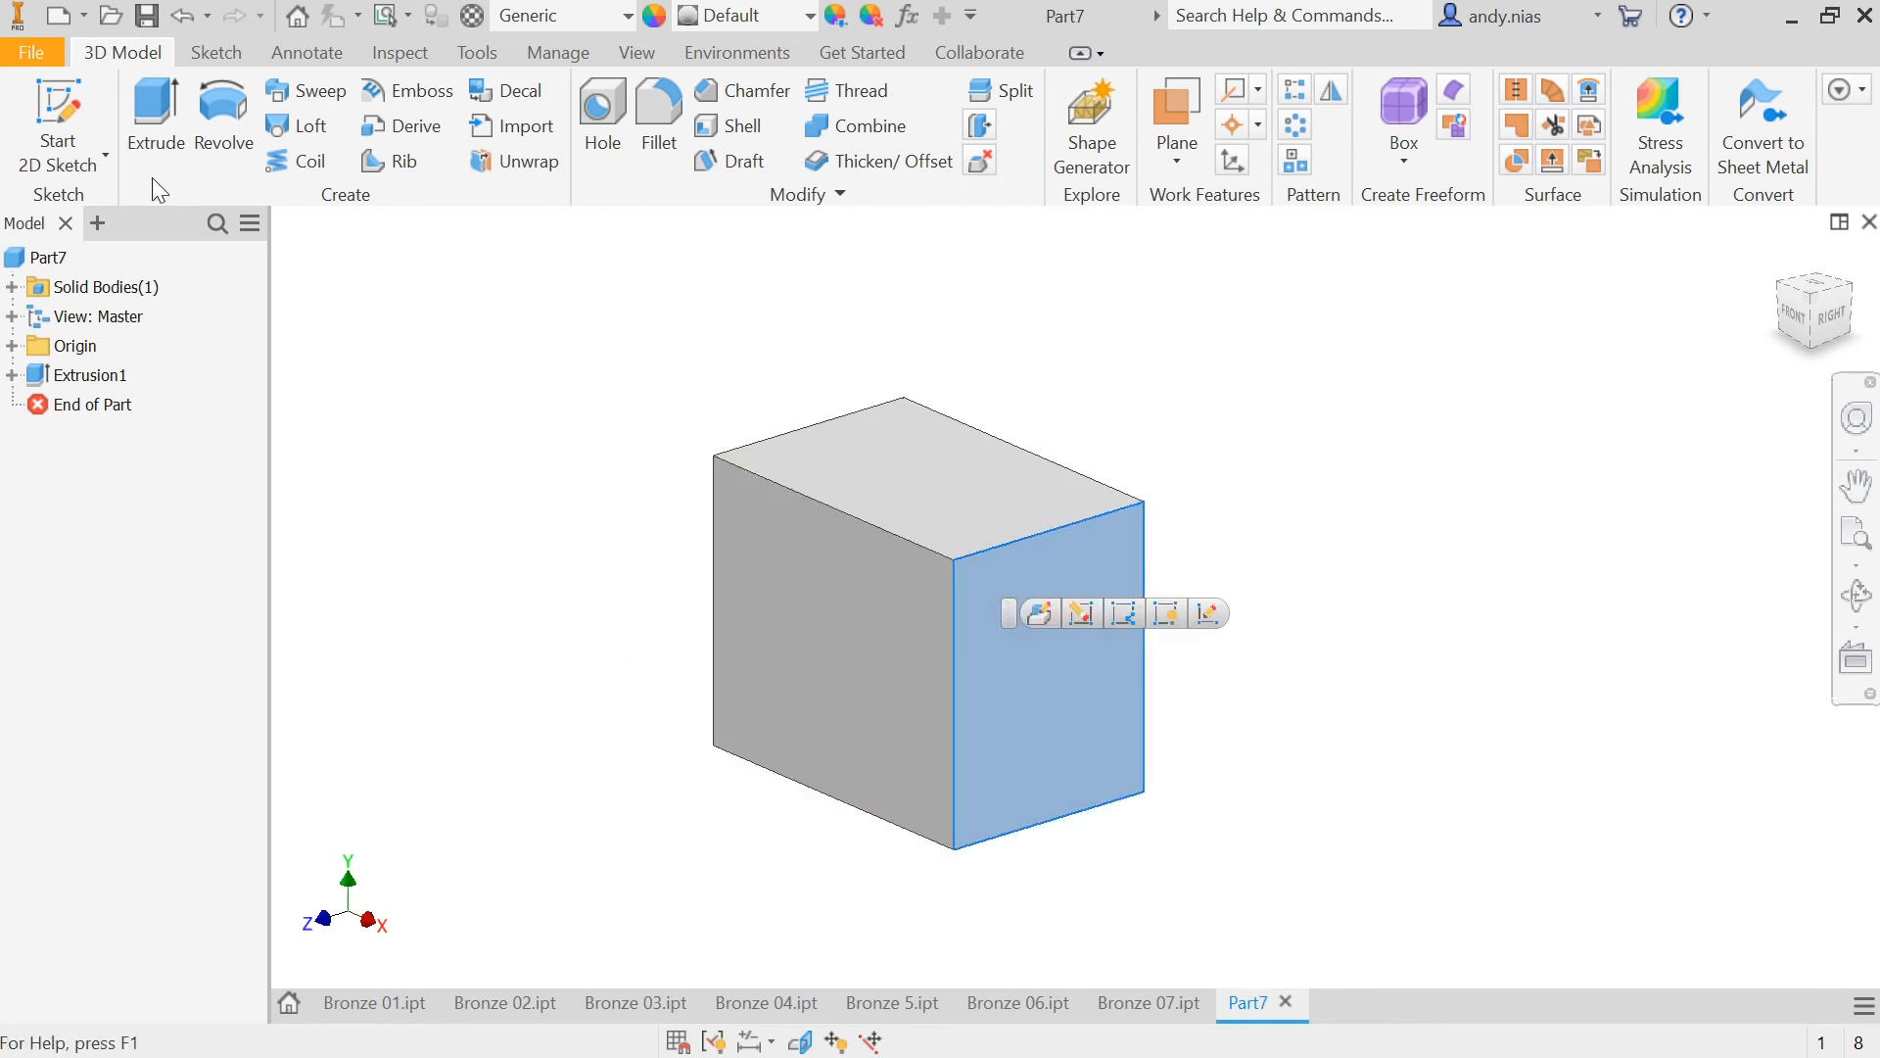
left_click(56, 107)
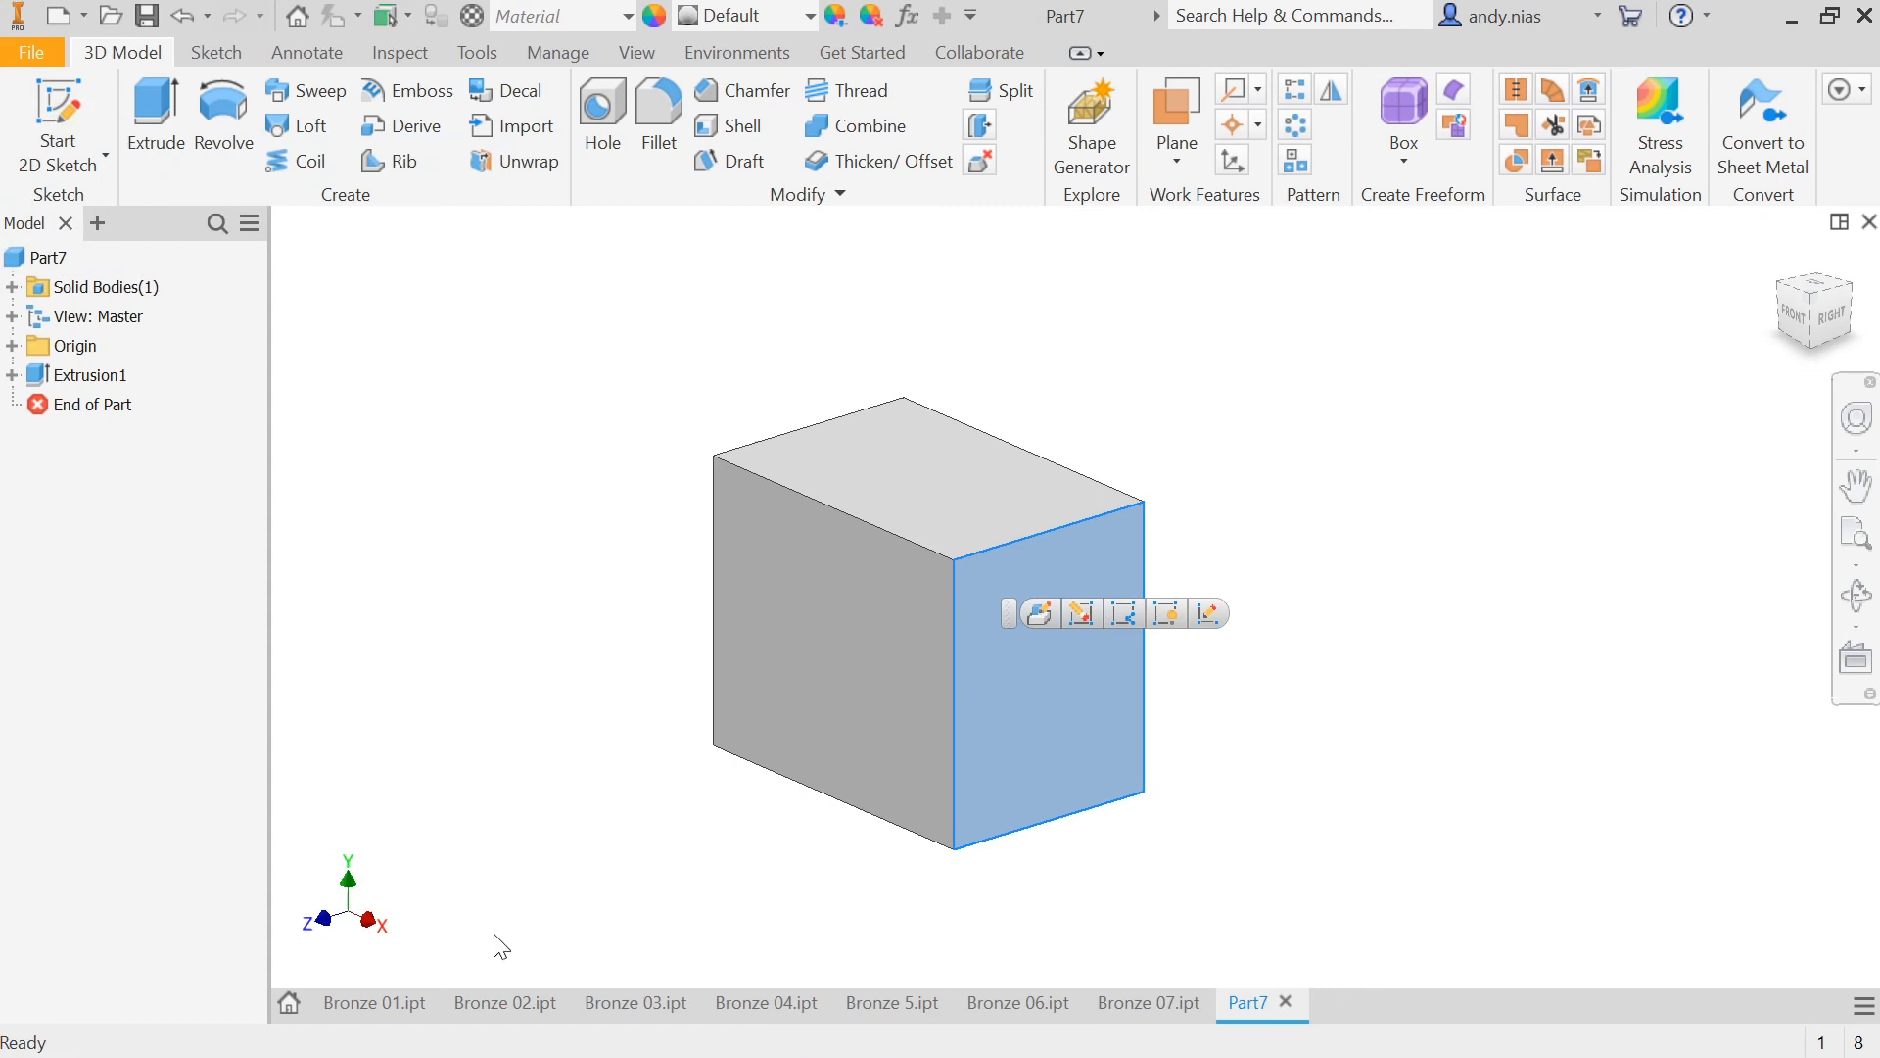
left_click(508, 1008)
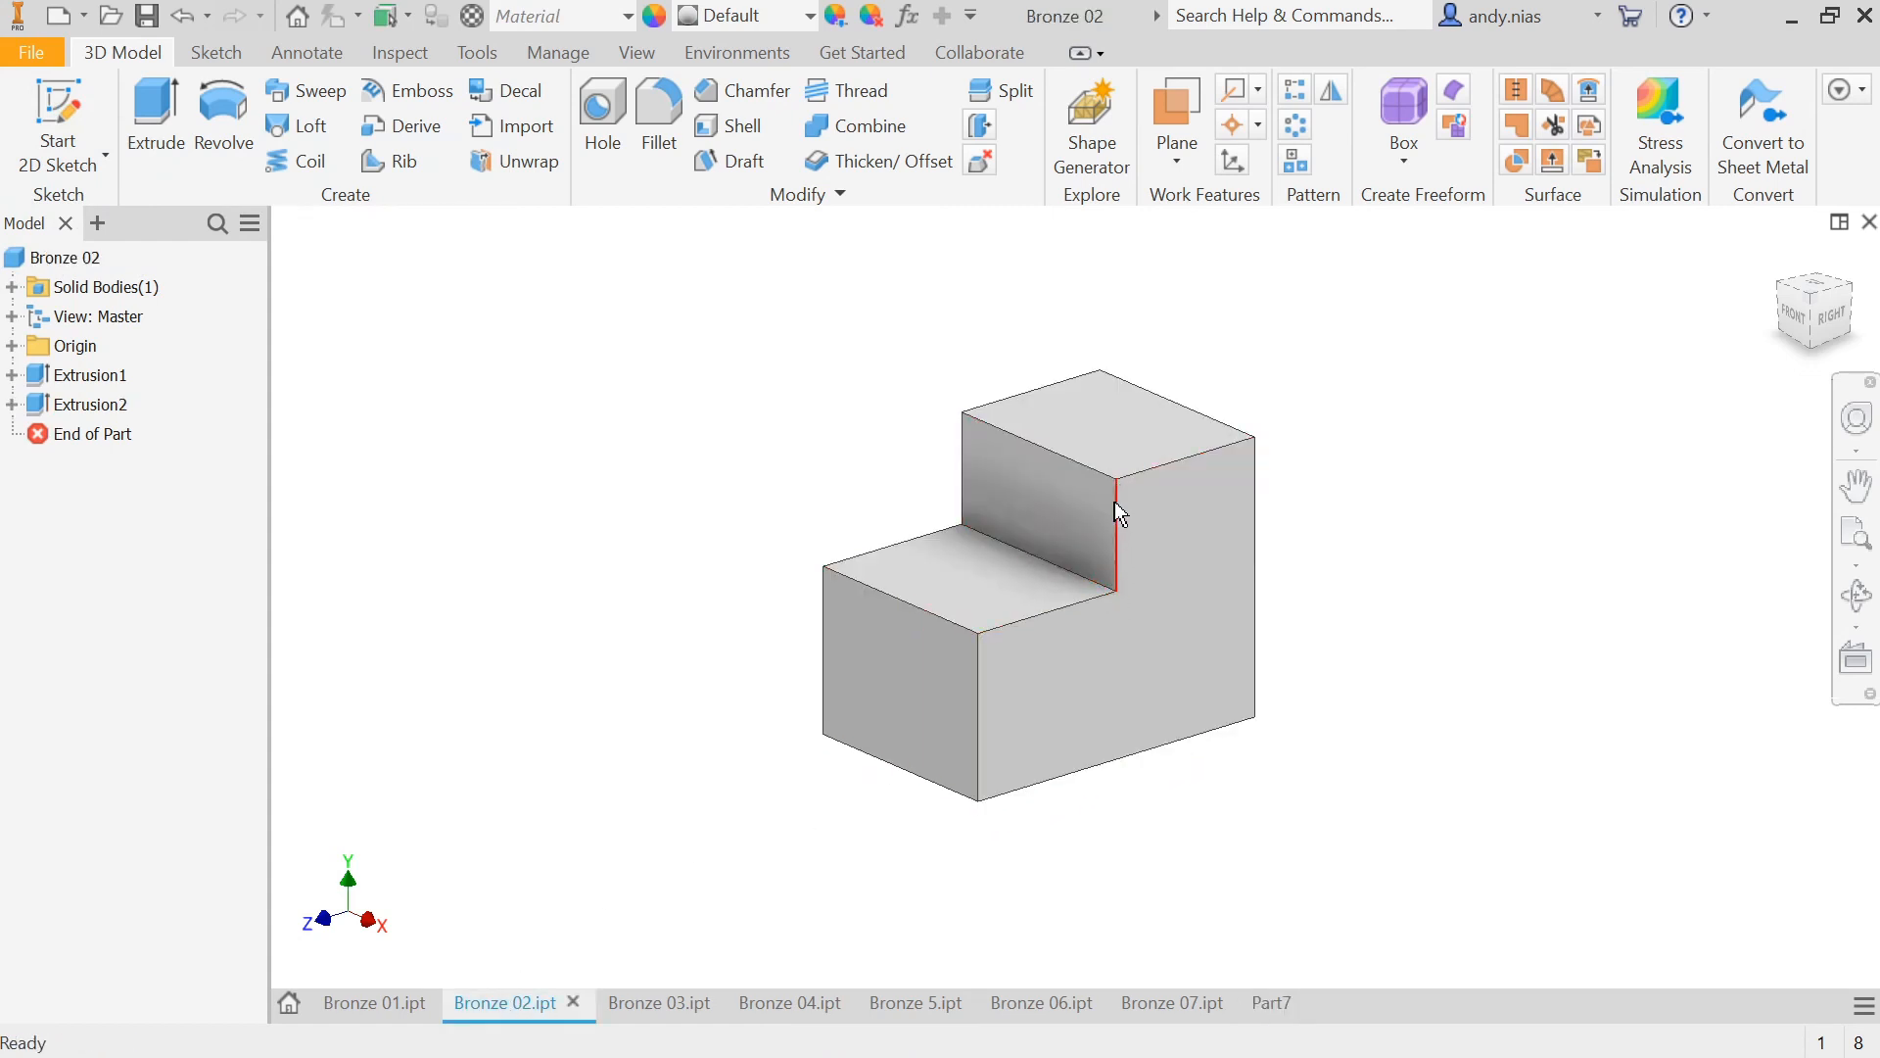
left_click(12, 404)
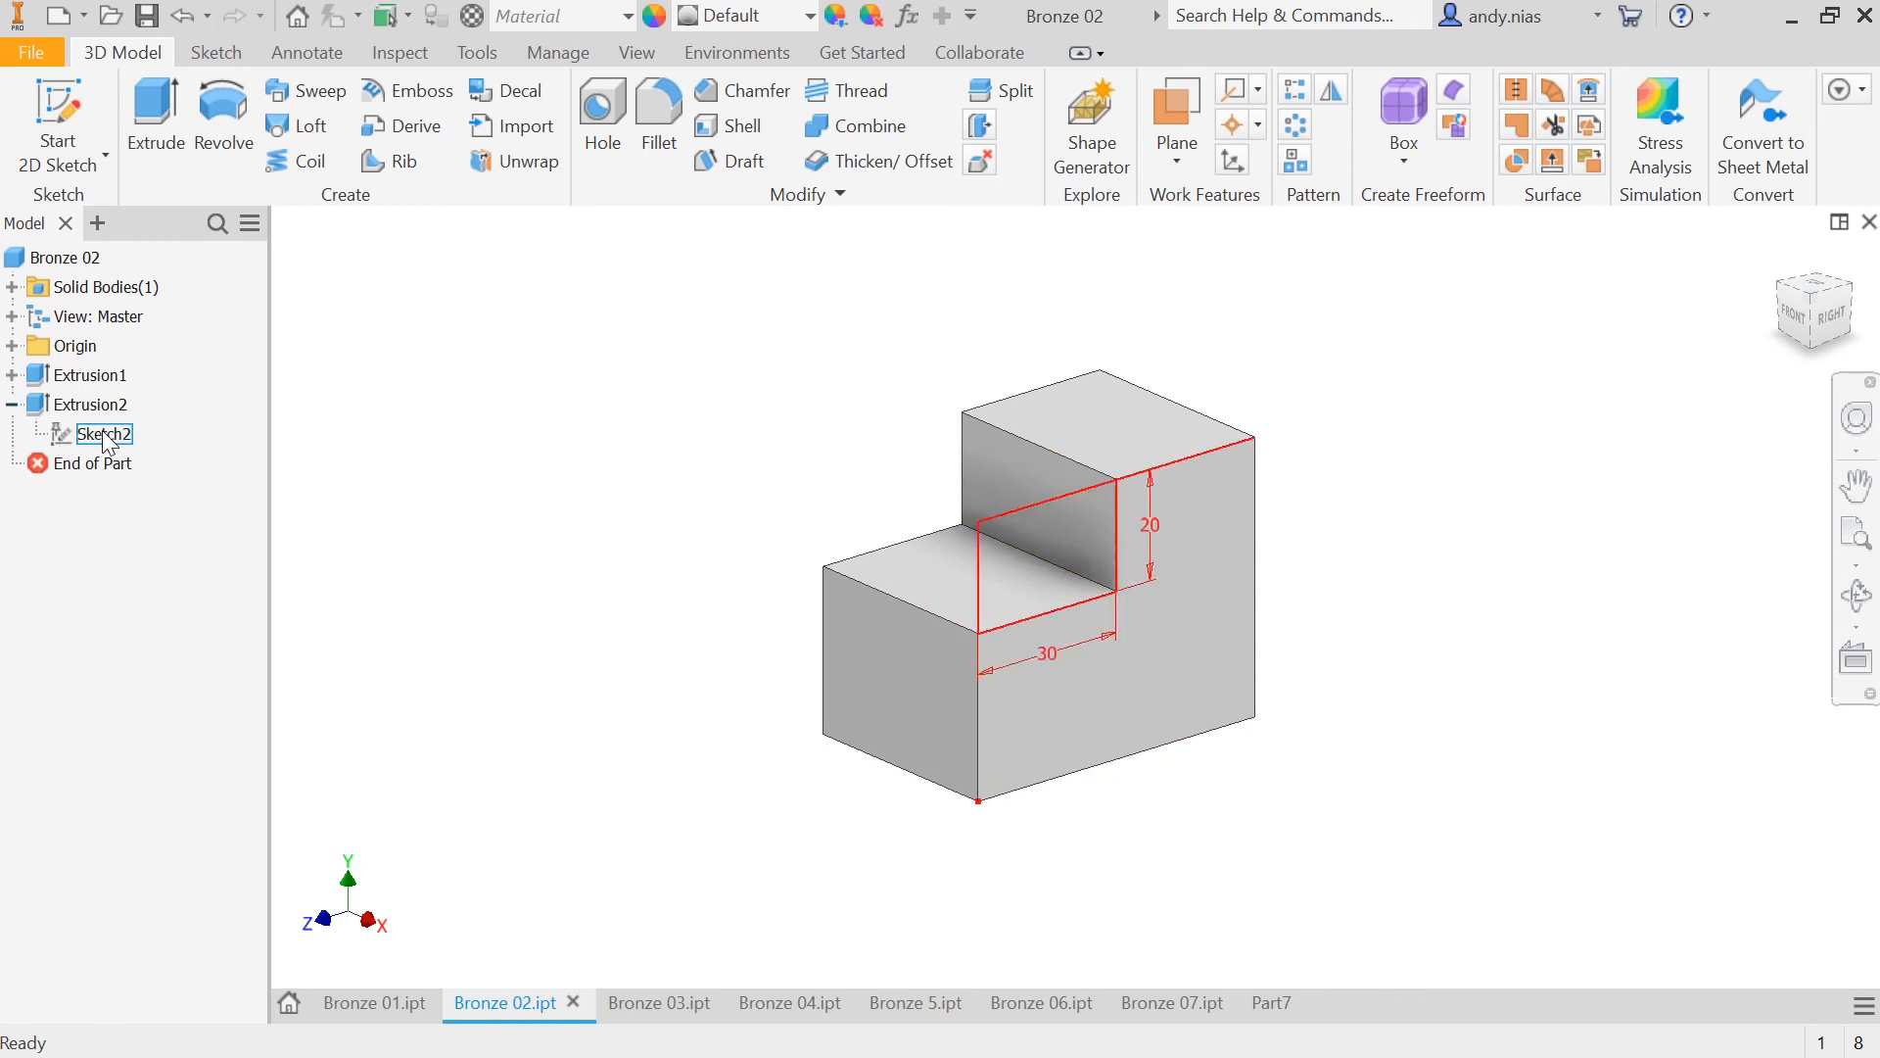
left_click(1179, 1001)
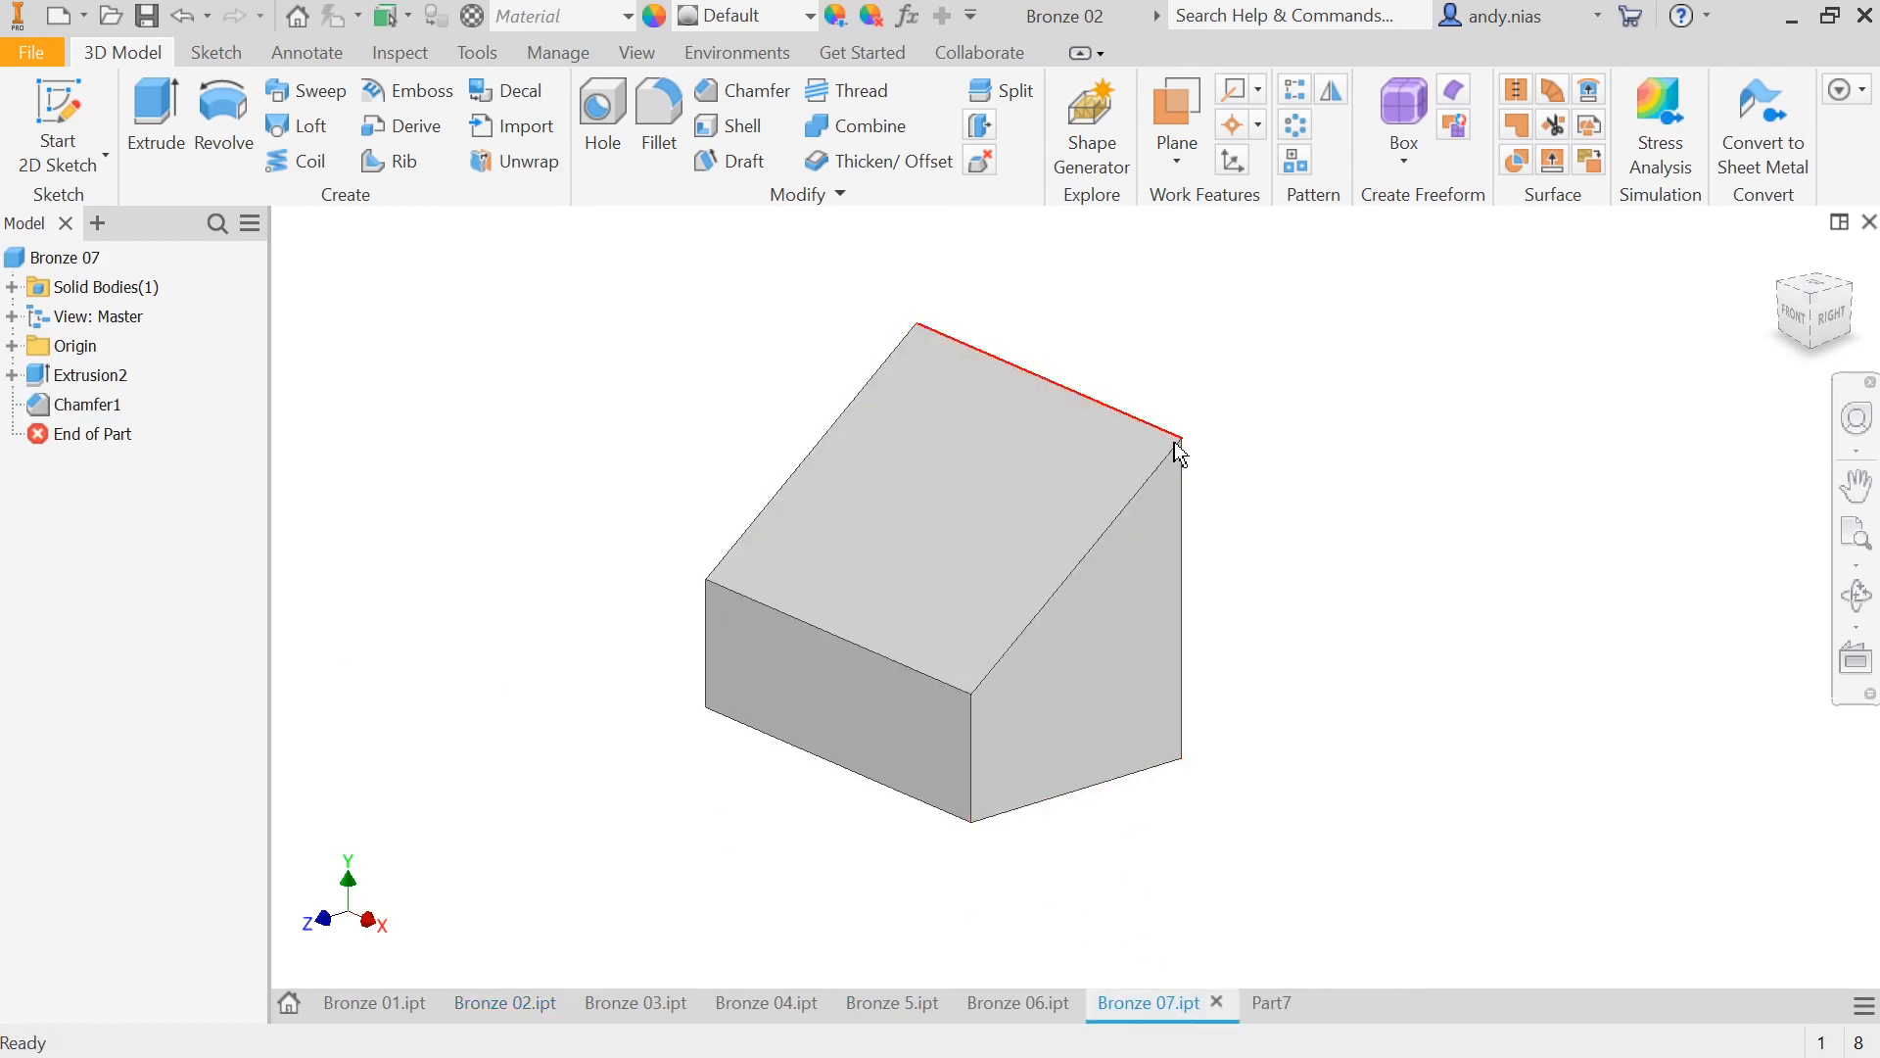
left_click(1804, 348)
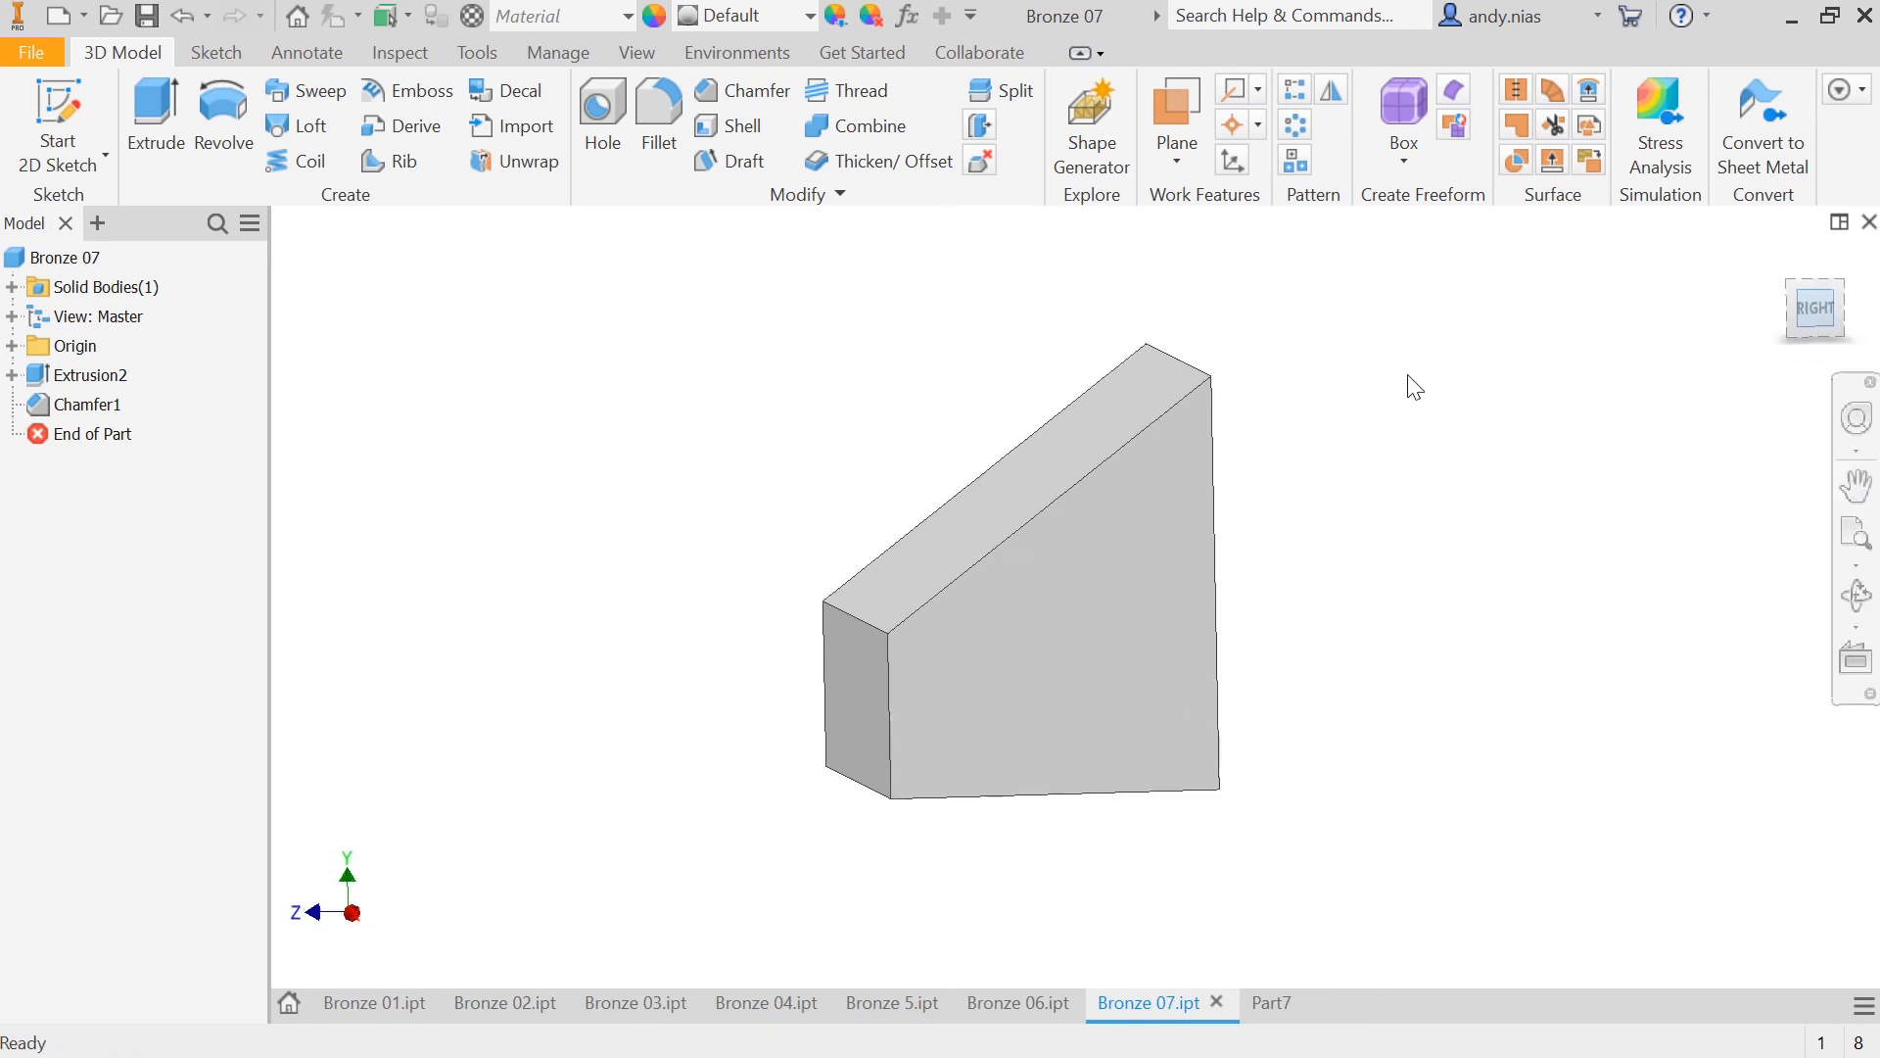
middle_click_drag(1364, 629, 942, 575)
left_click_drag(942, 575, 776, 443)
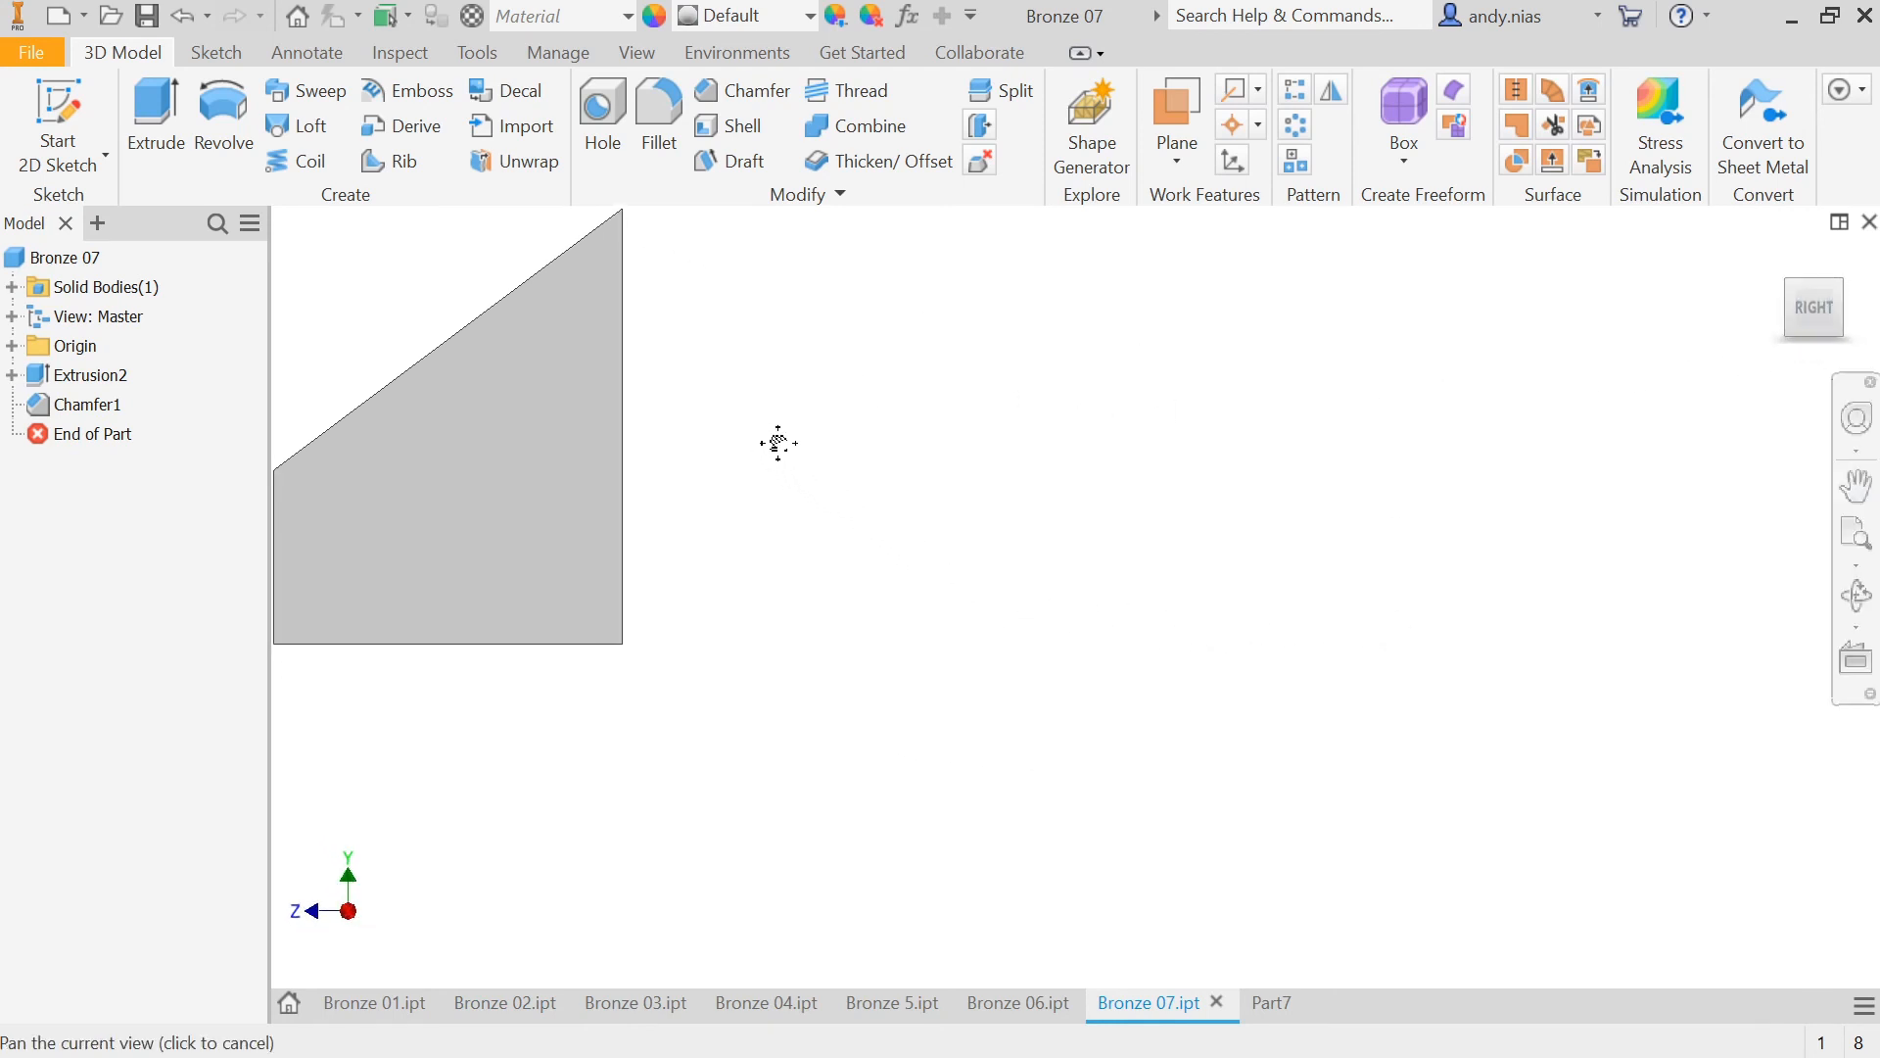
key("Escape")
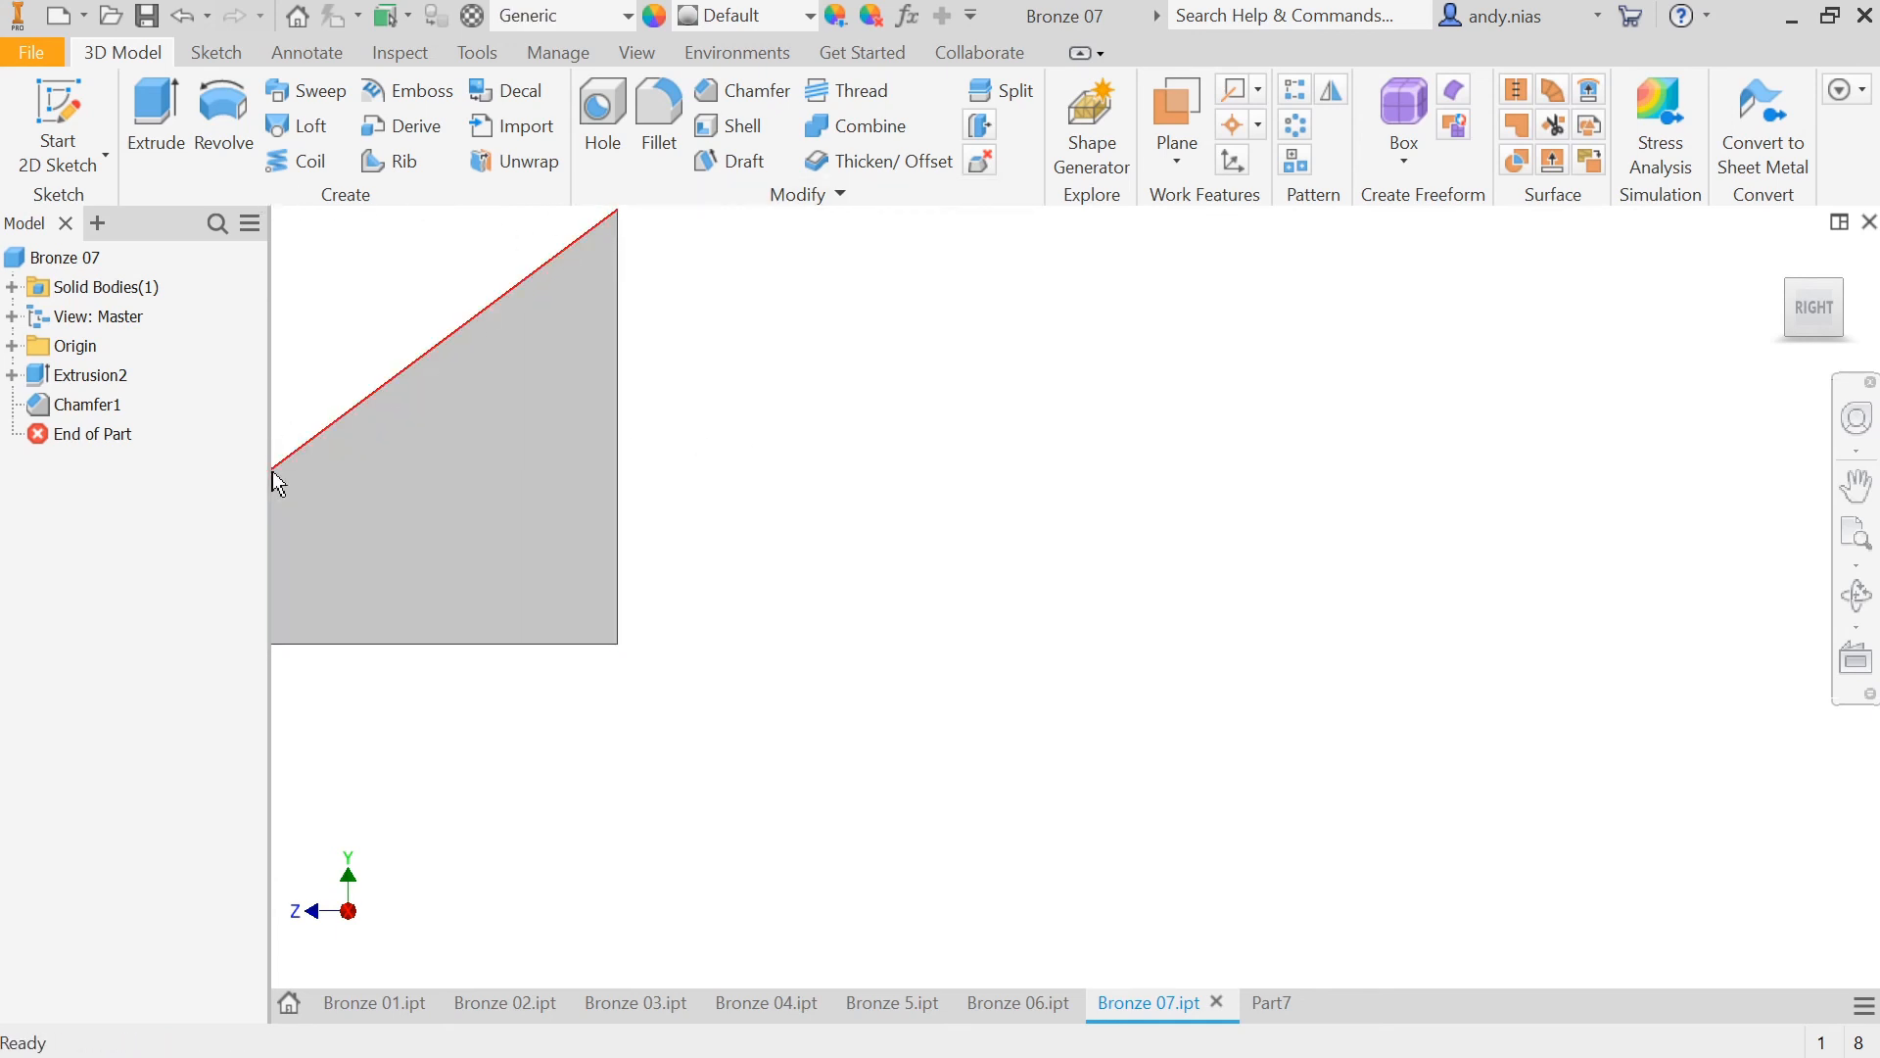
middle_click_drag(772, 513, 977, 562)
left_click(1785, 286)
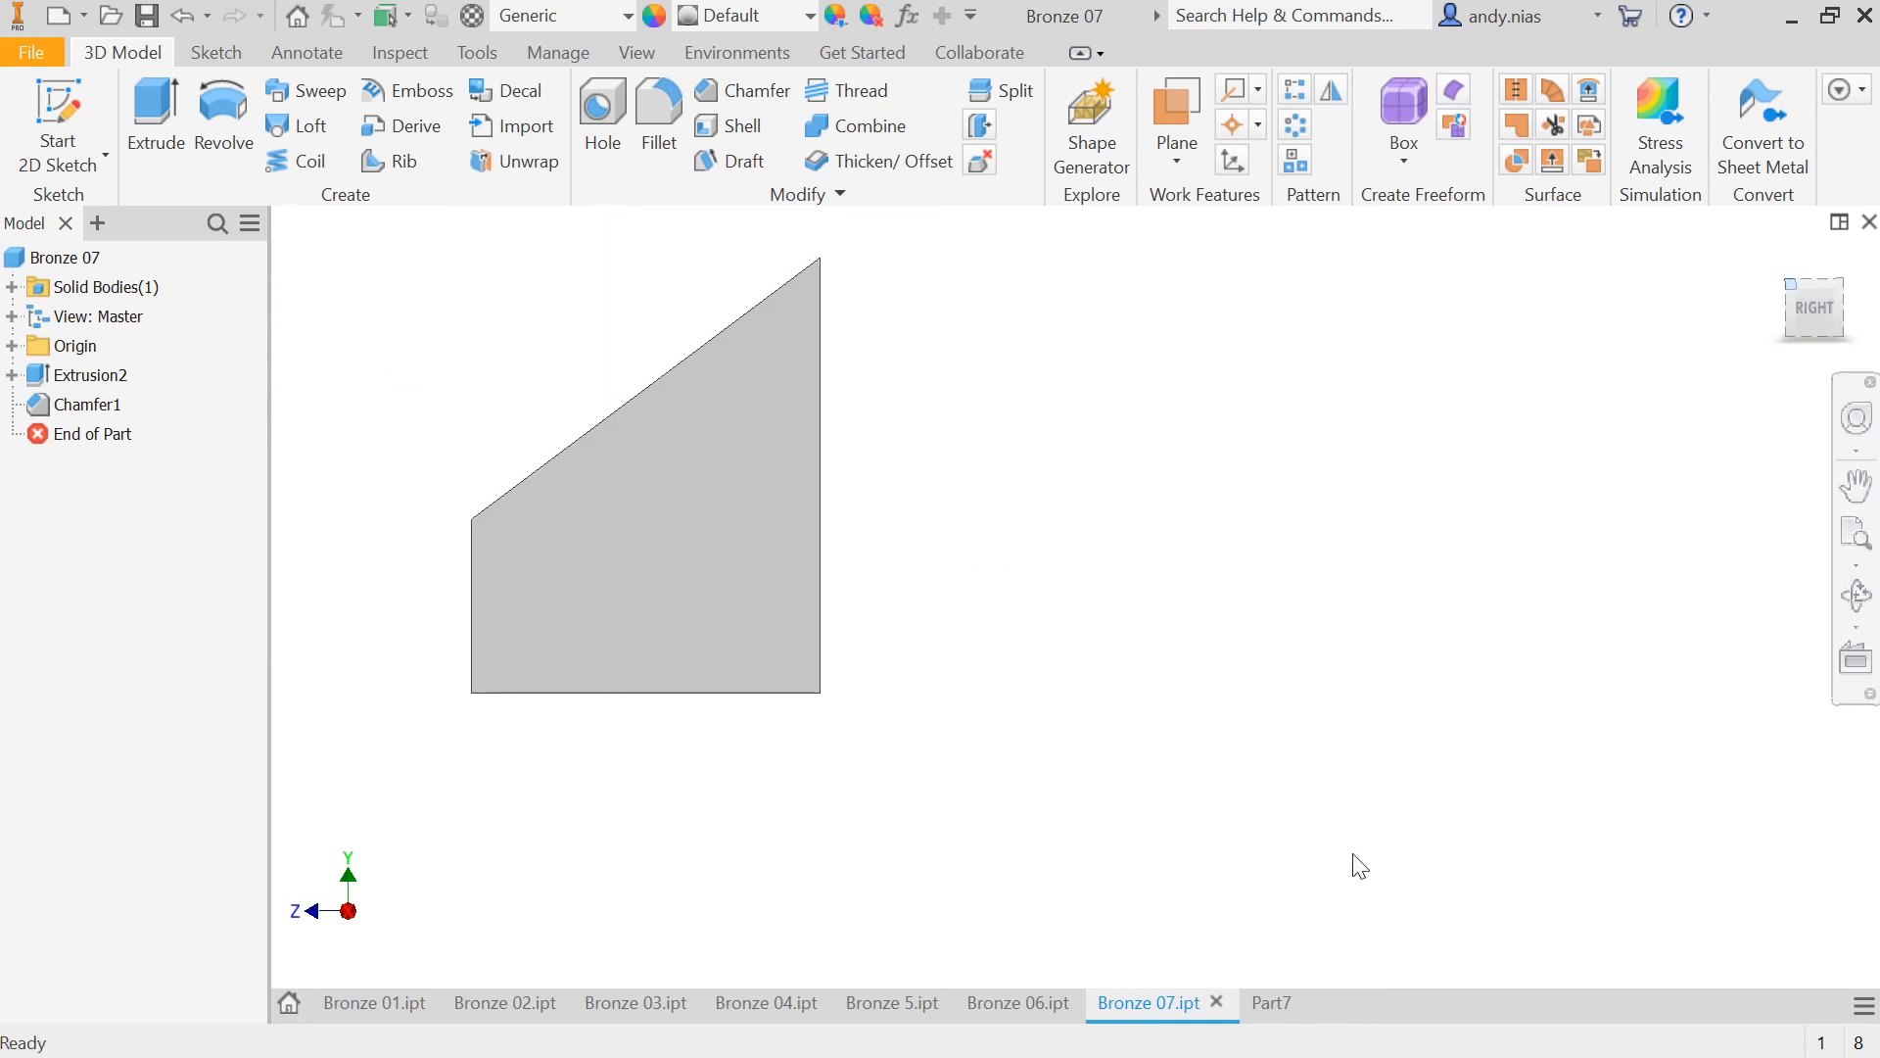
Step: Return to Part7 and start a sketch on the block's right side face
left_click(1271, 1003)
left_click(1048, 589)
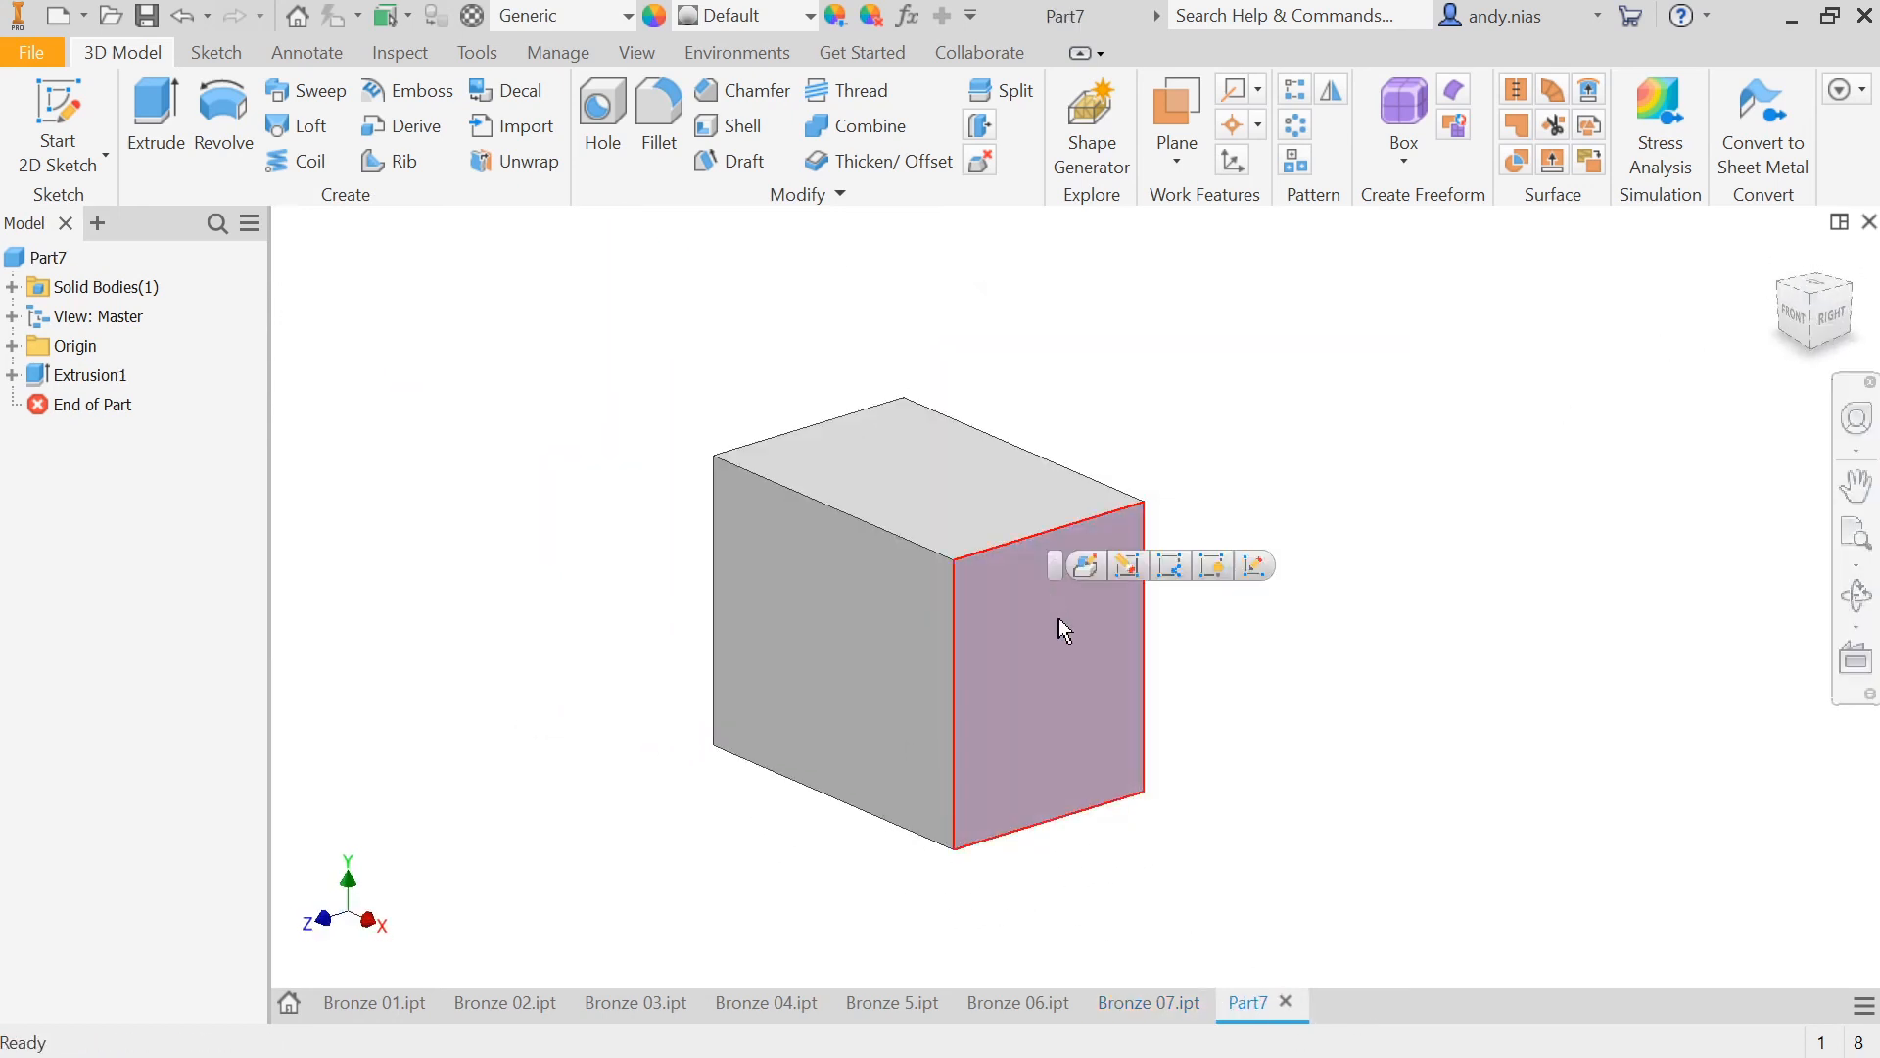
left_click(1260, 688)
left_click(72, 112)
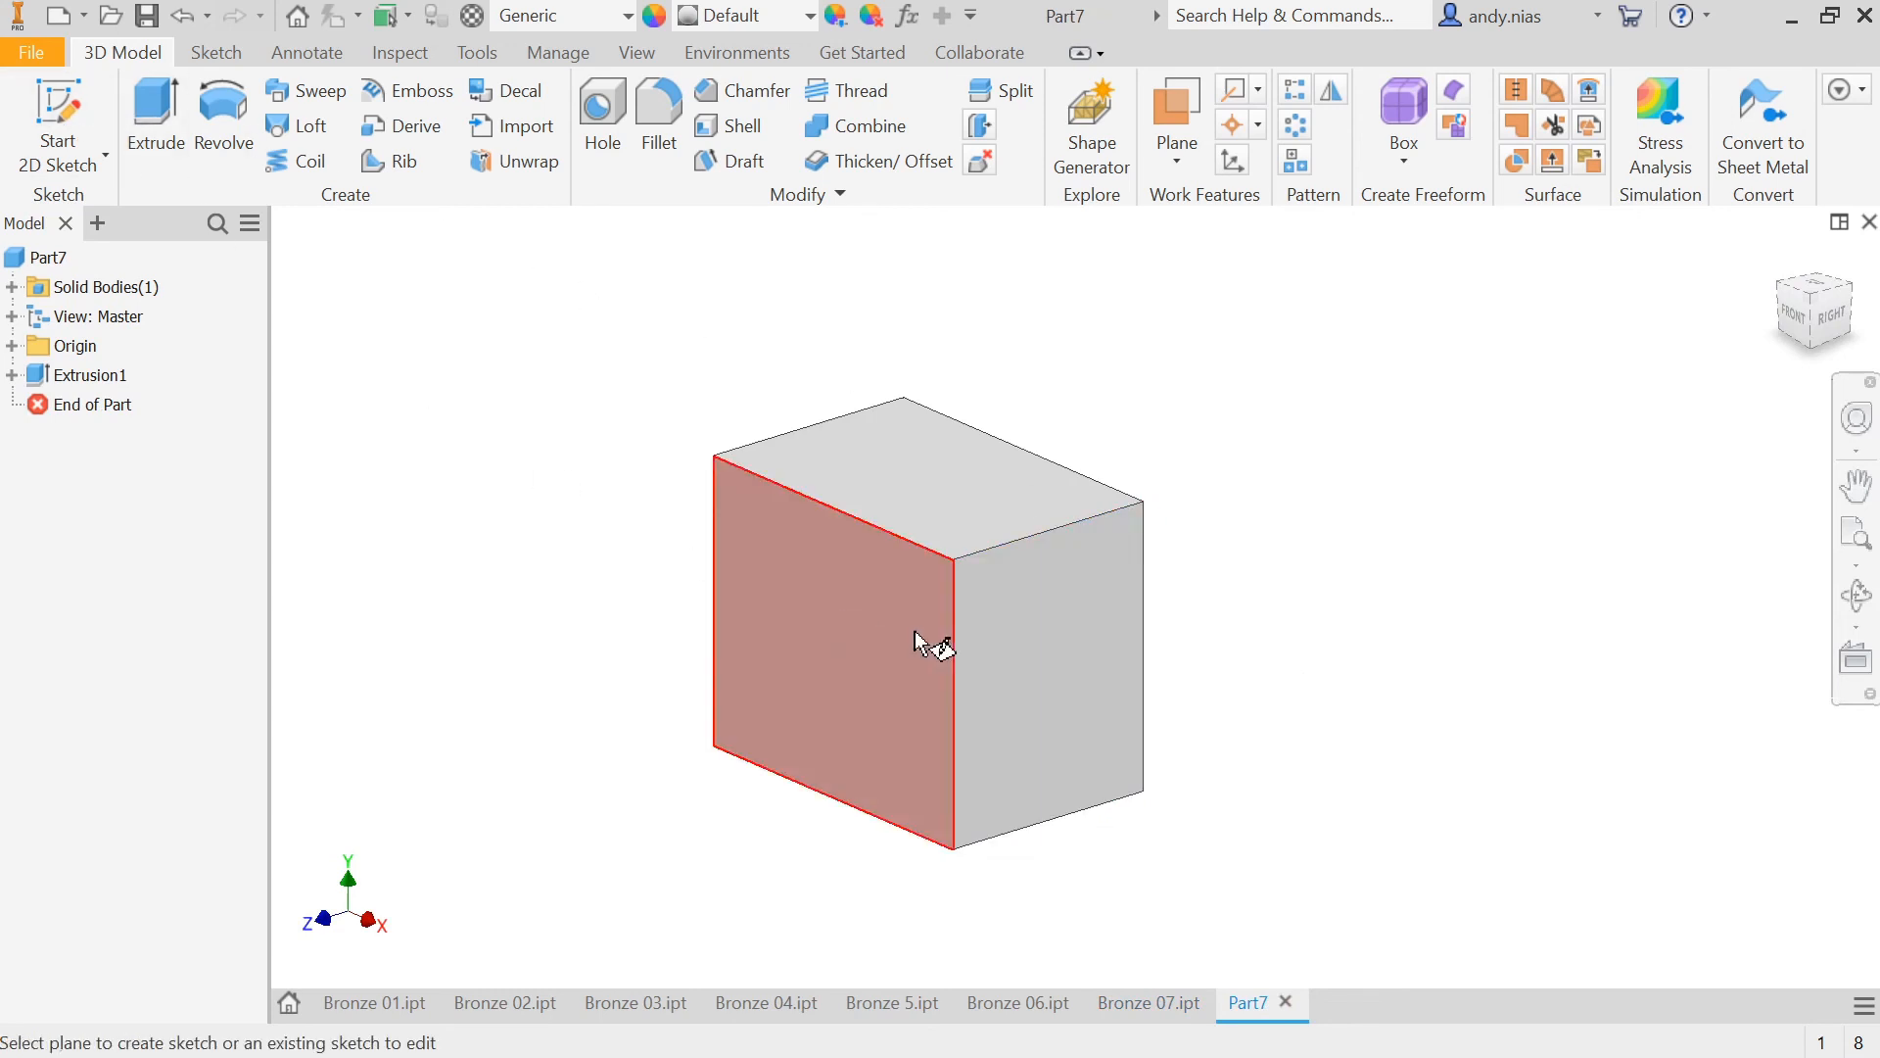
left_click(1056, 626)
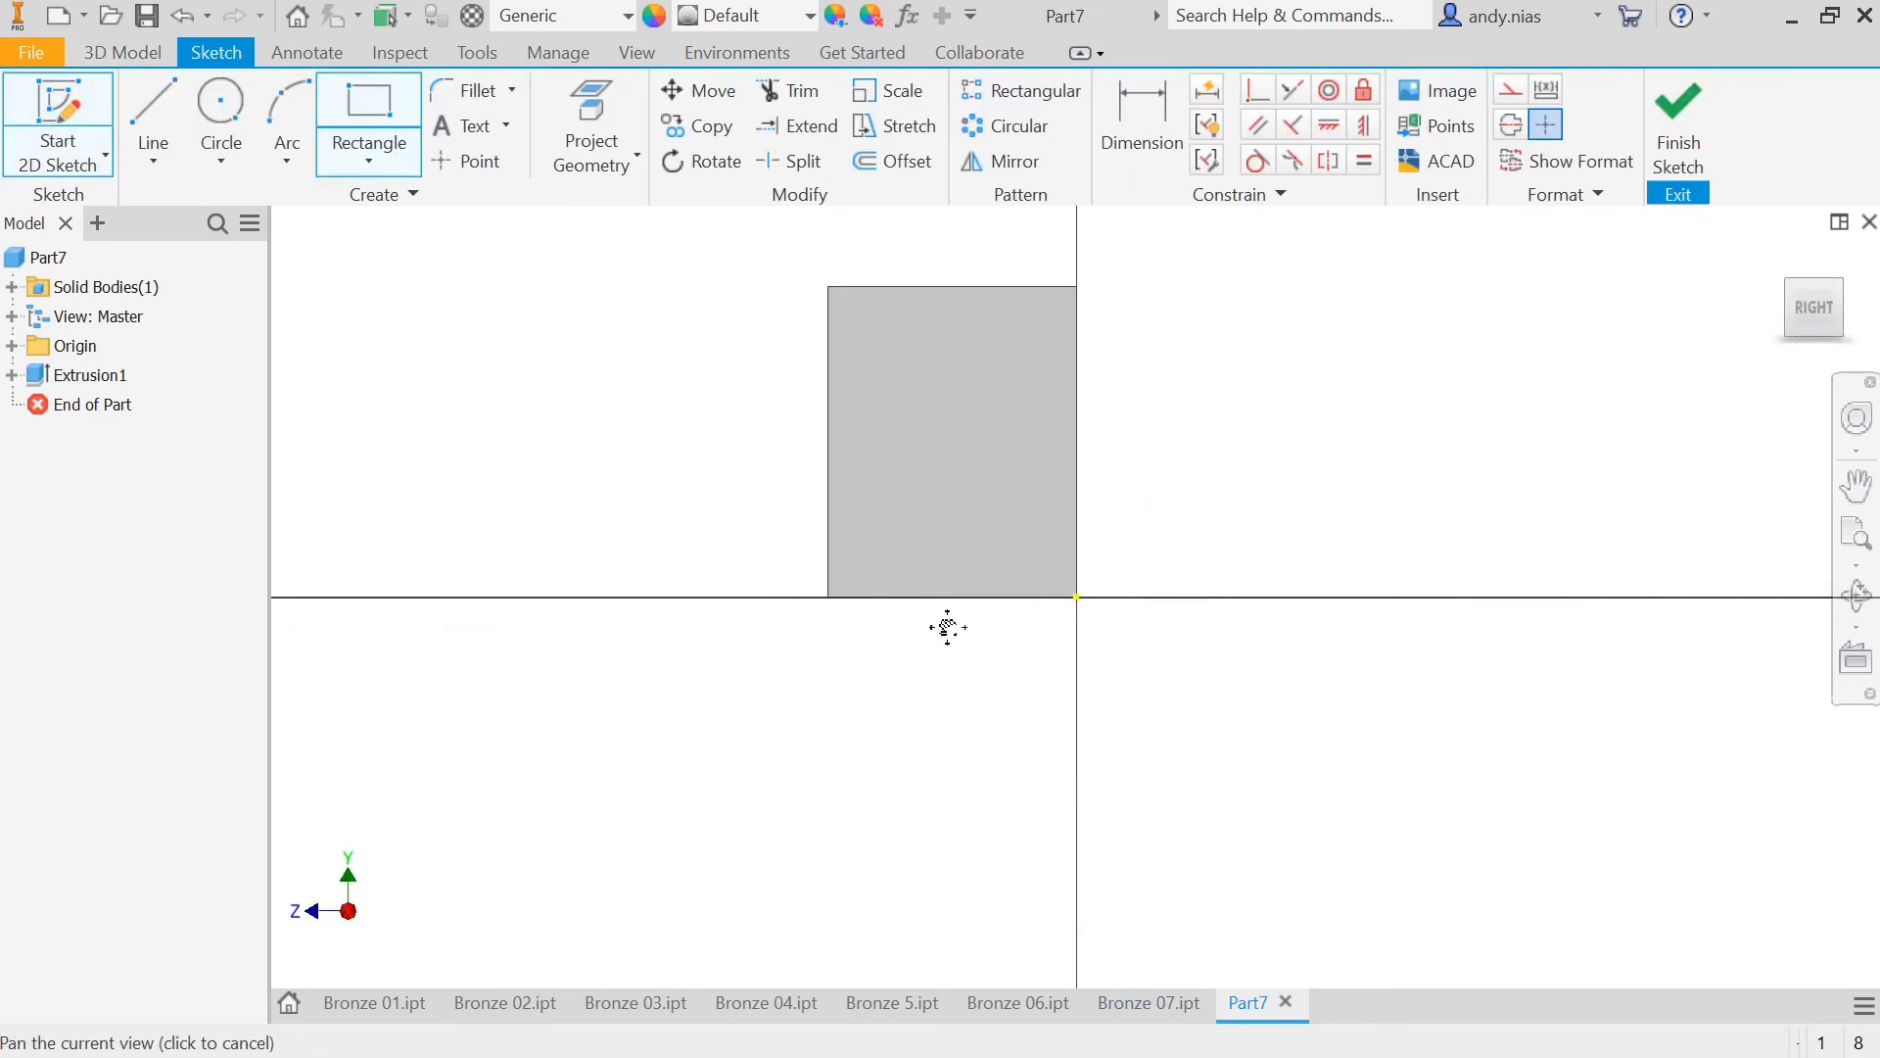
Step: Draw a 40 mm line along the top edge of the block's side face, from corner to corner
left_click(145, 94)
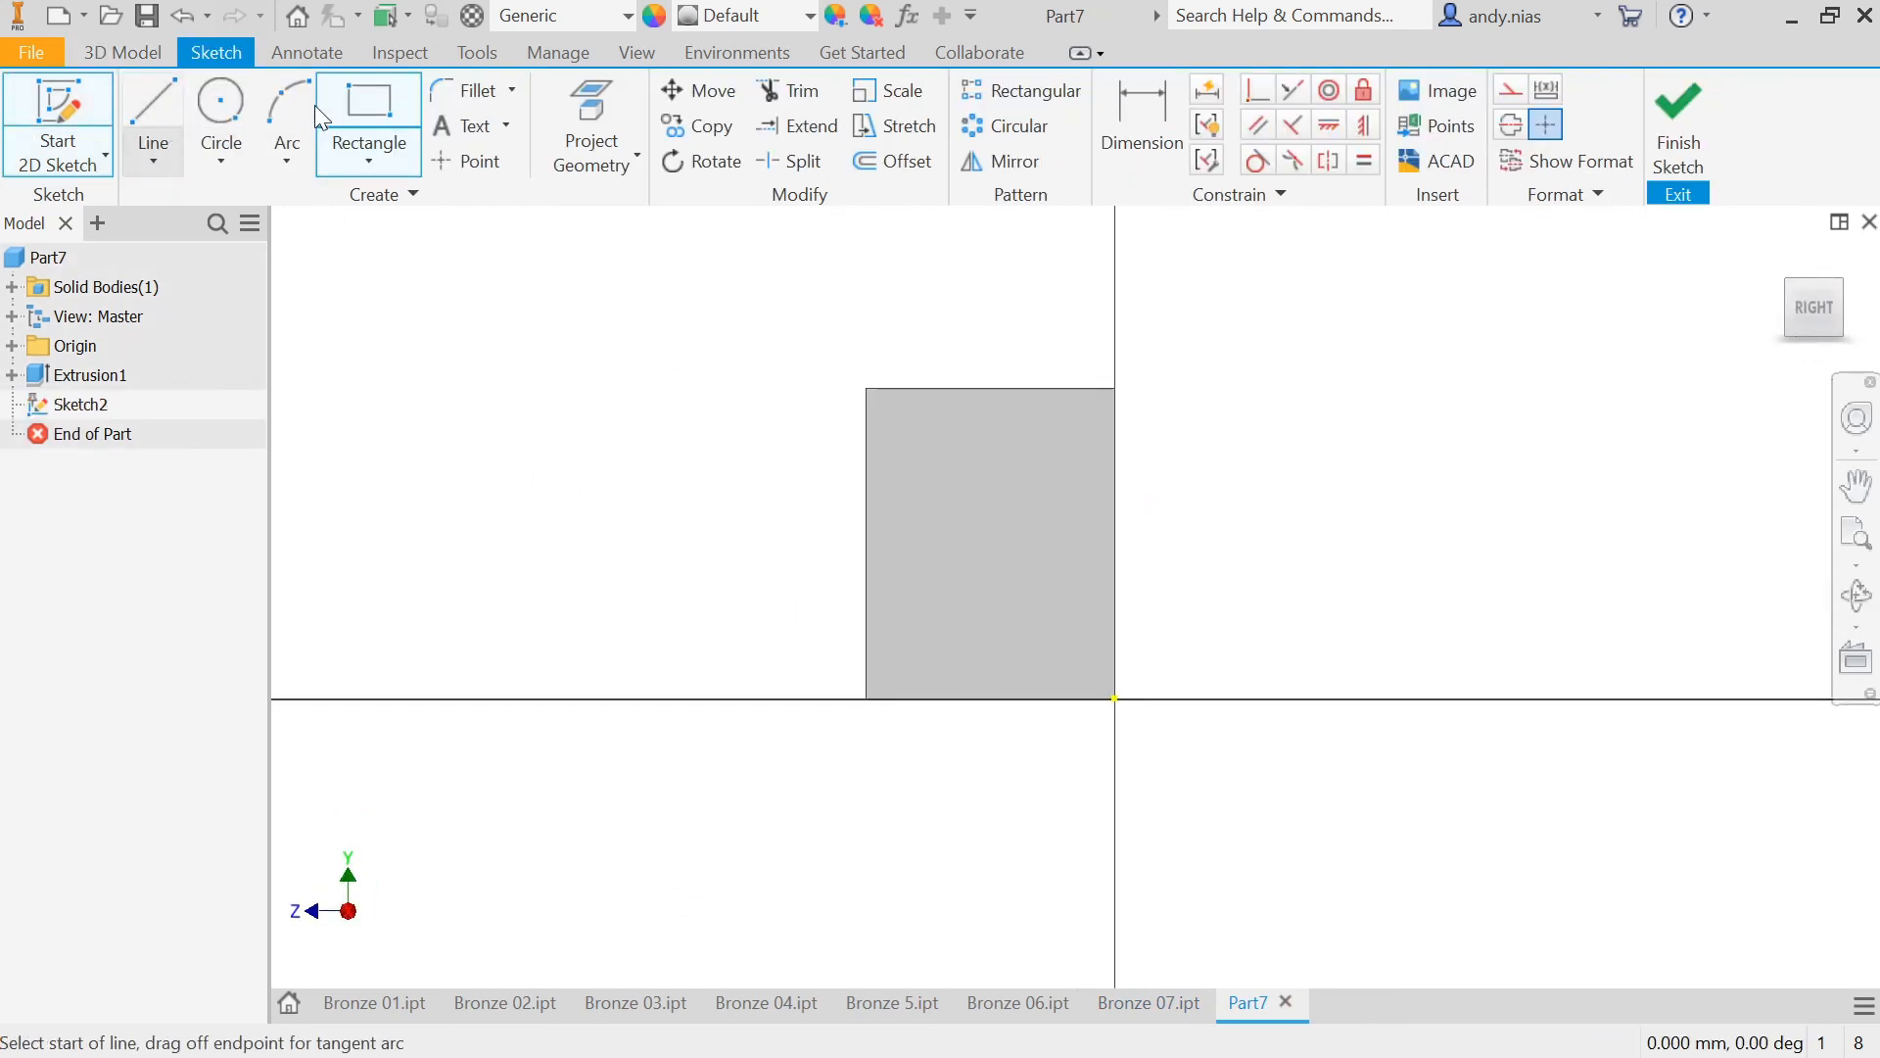
left_click(367, 161)
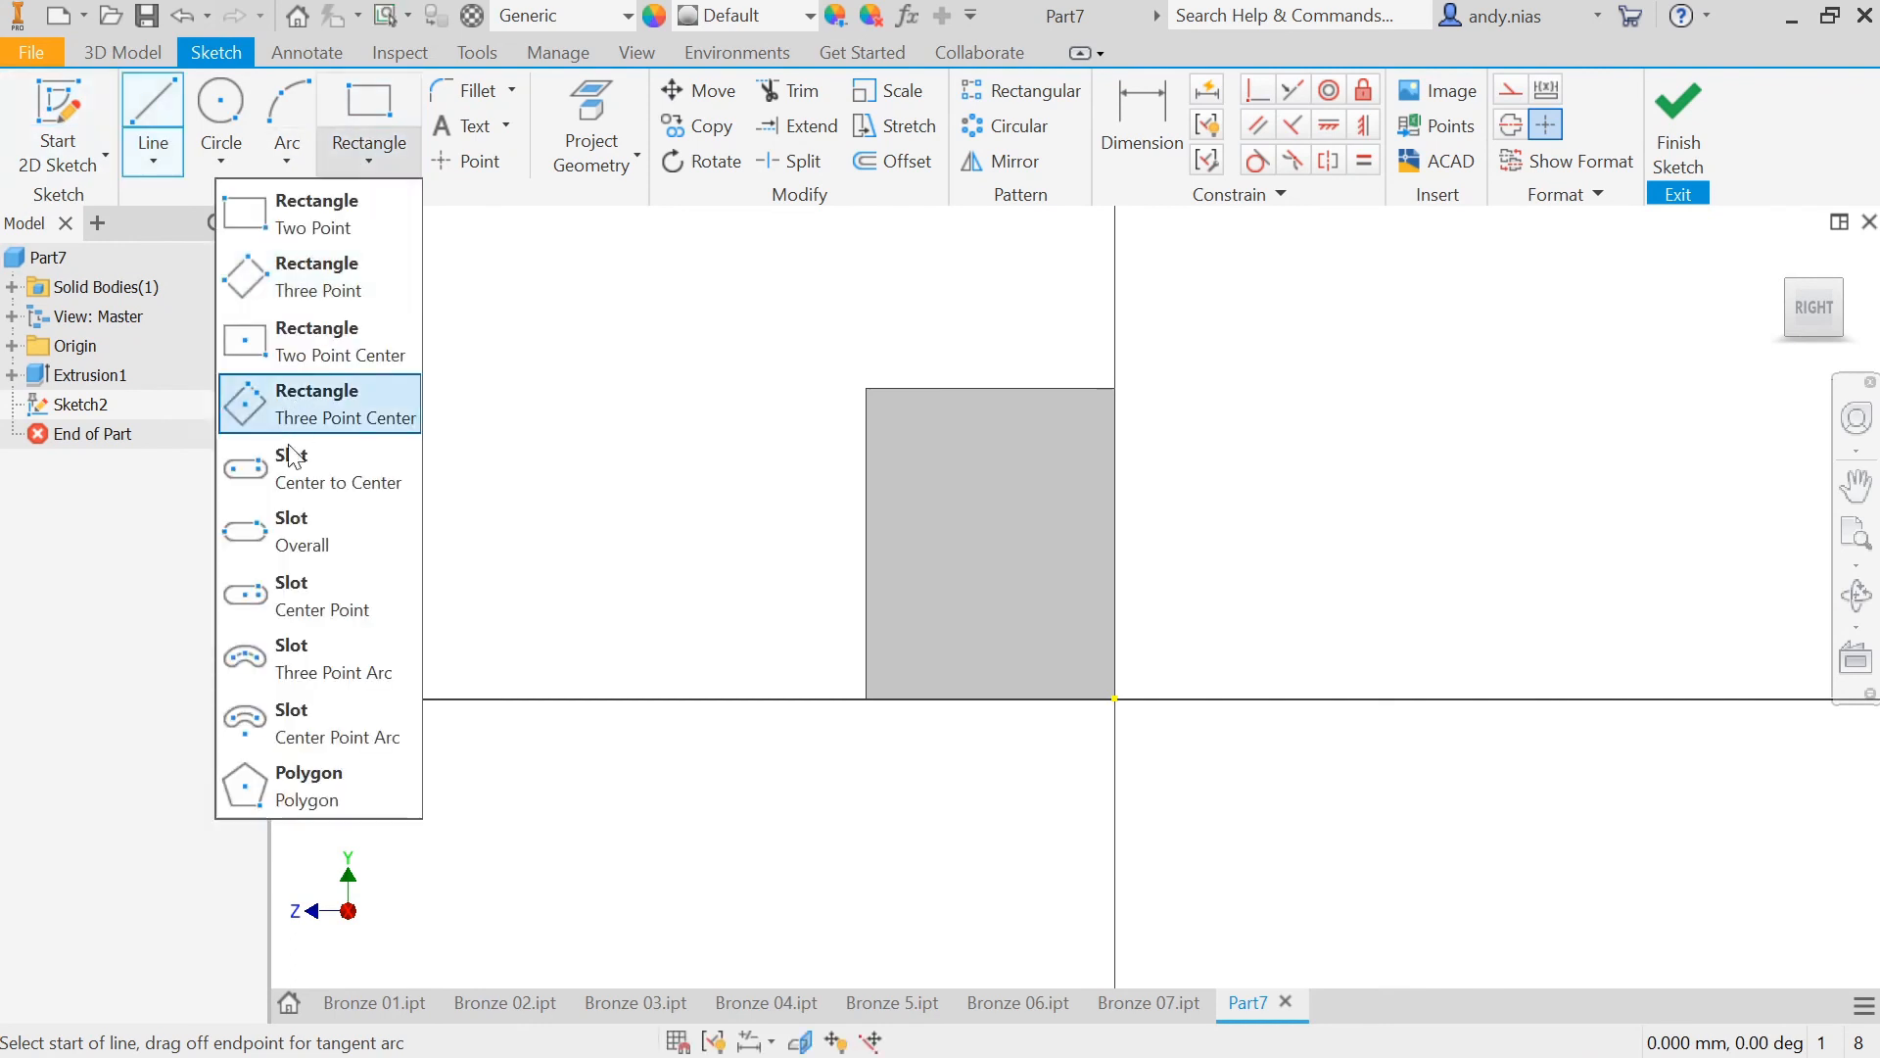
left_click(161, 108)
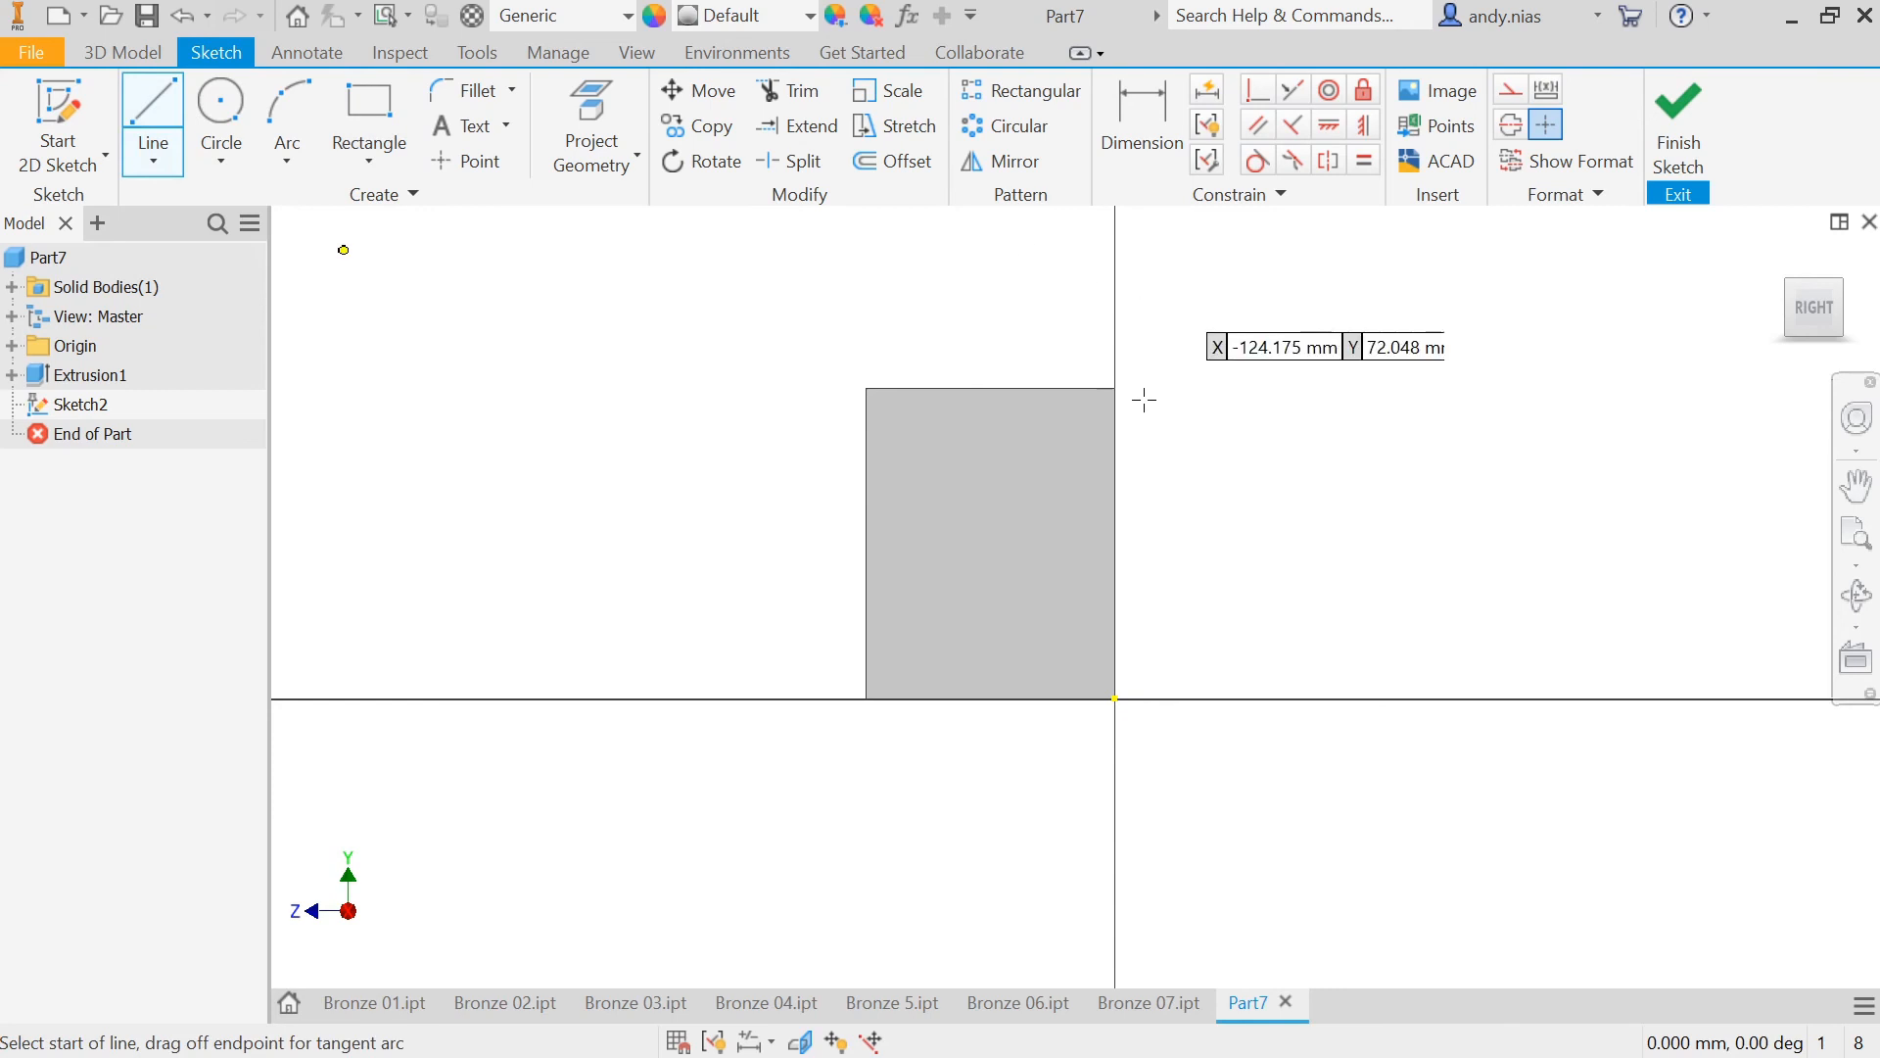
scroll(1141, 392, "down", 3)
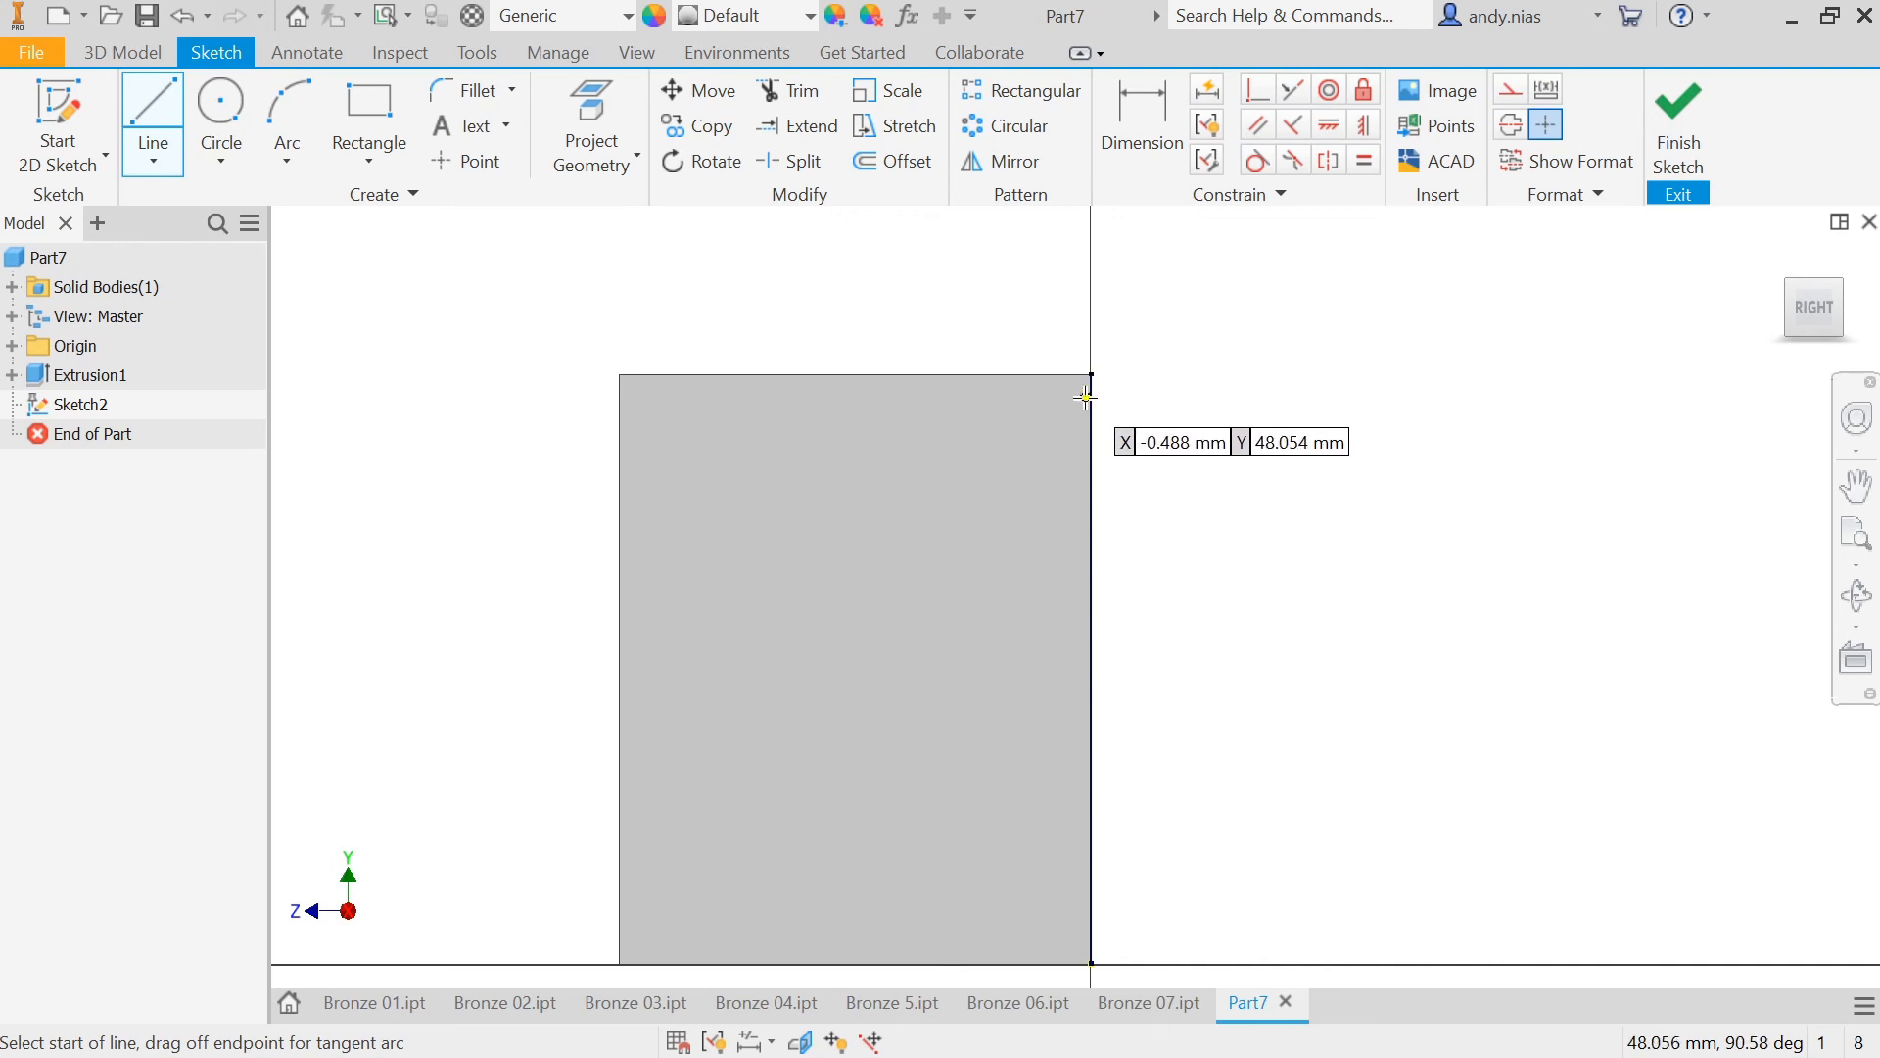
left_click(1091, 374)
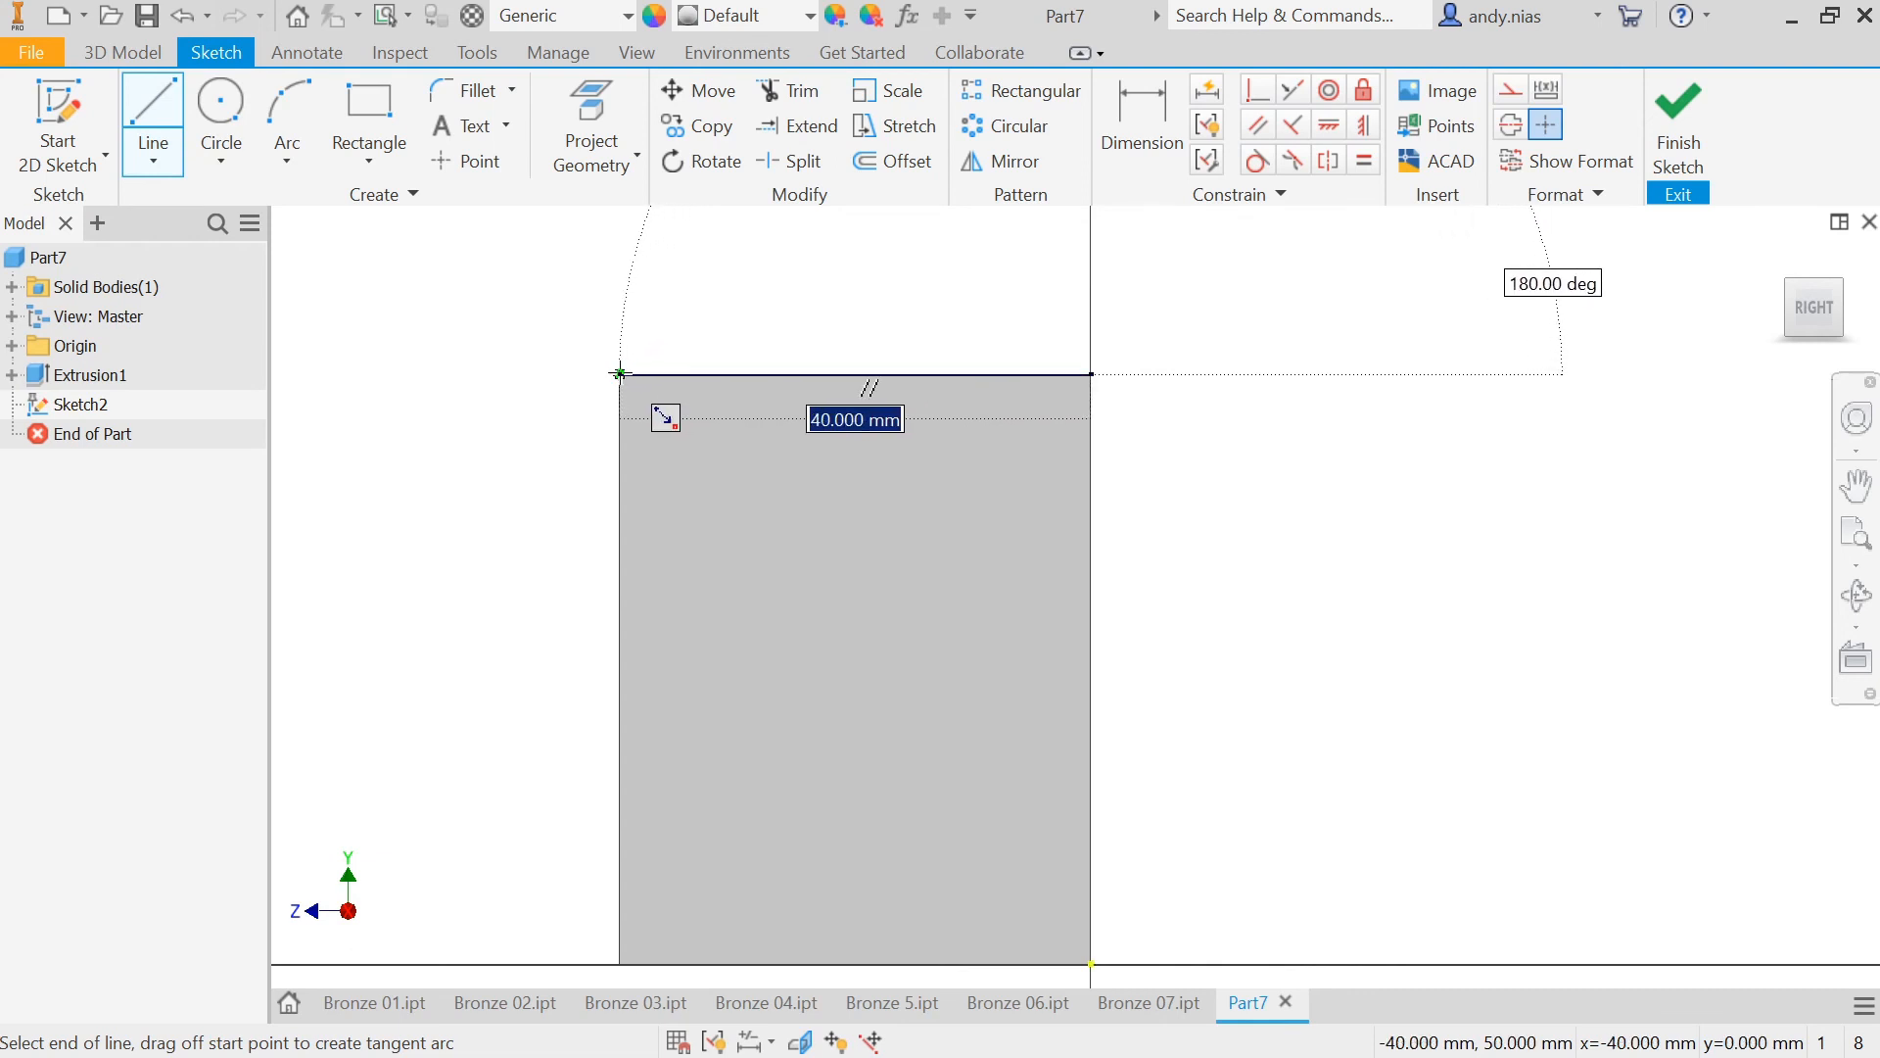
left_click(550, 374)
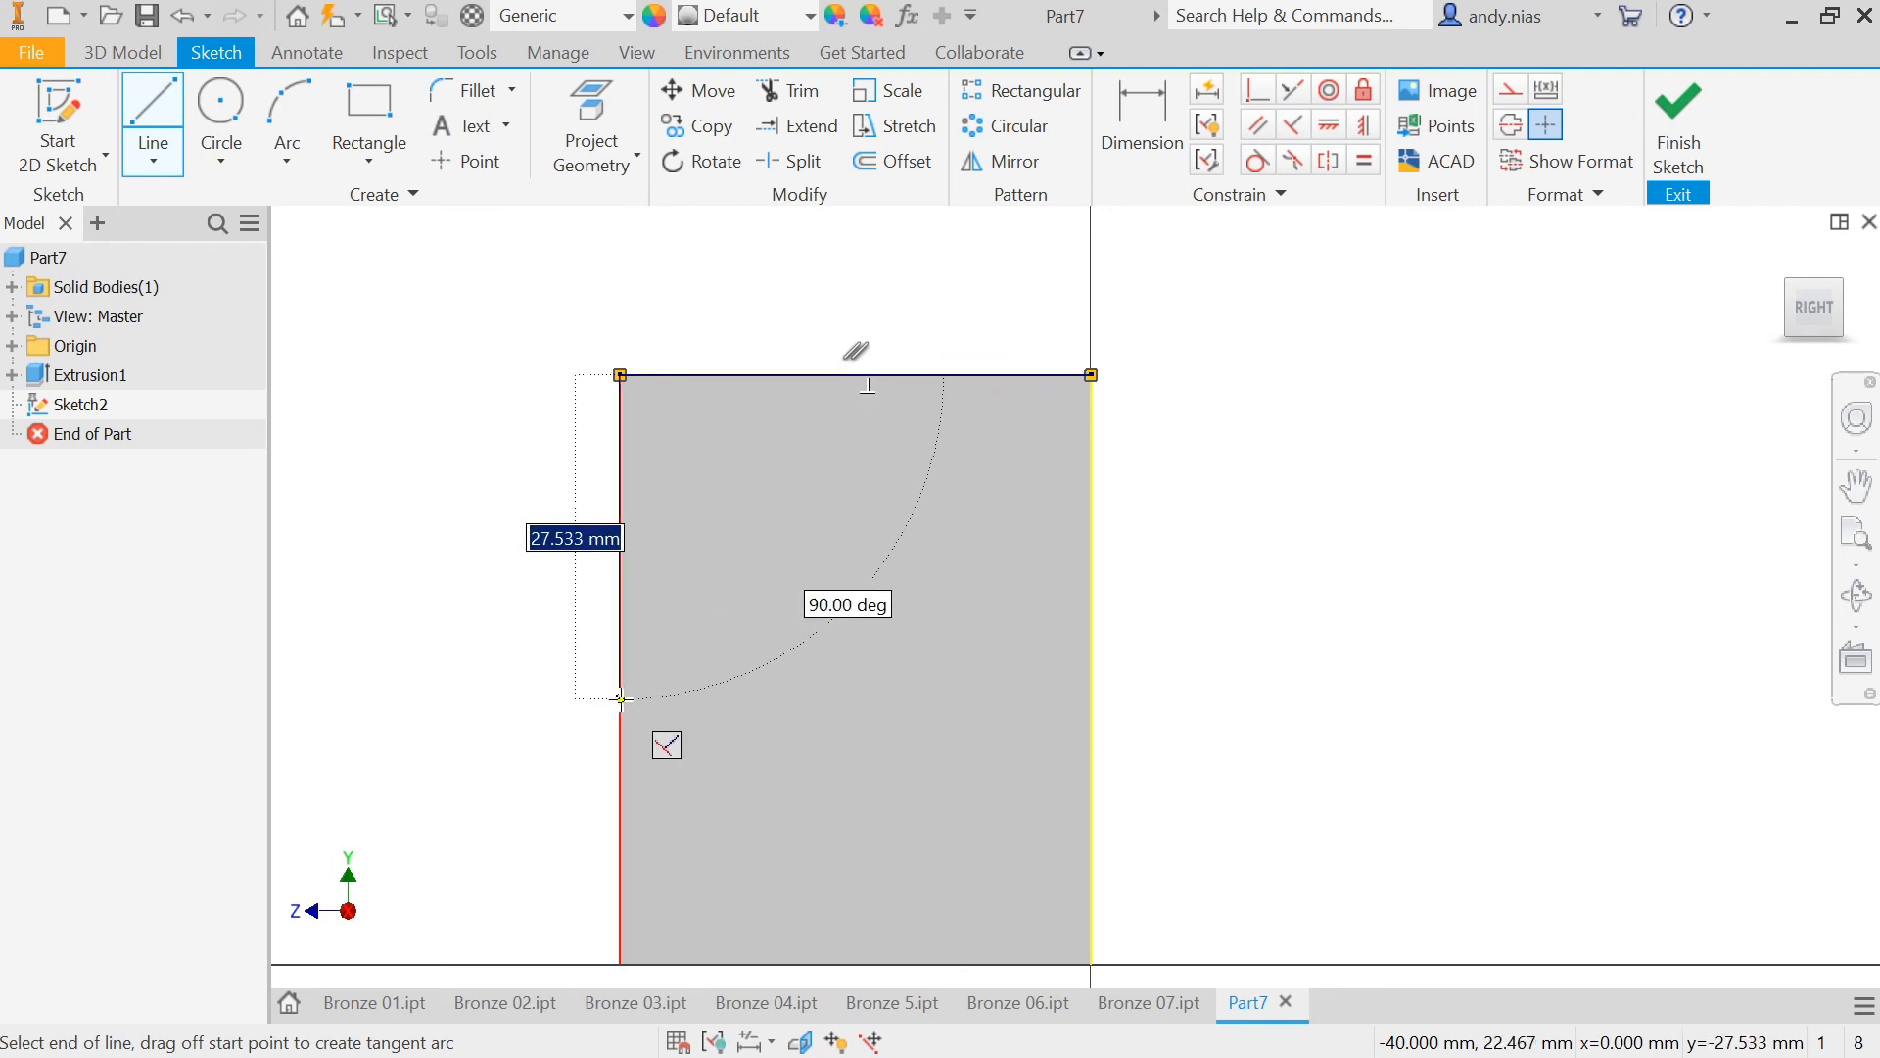
type("30")
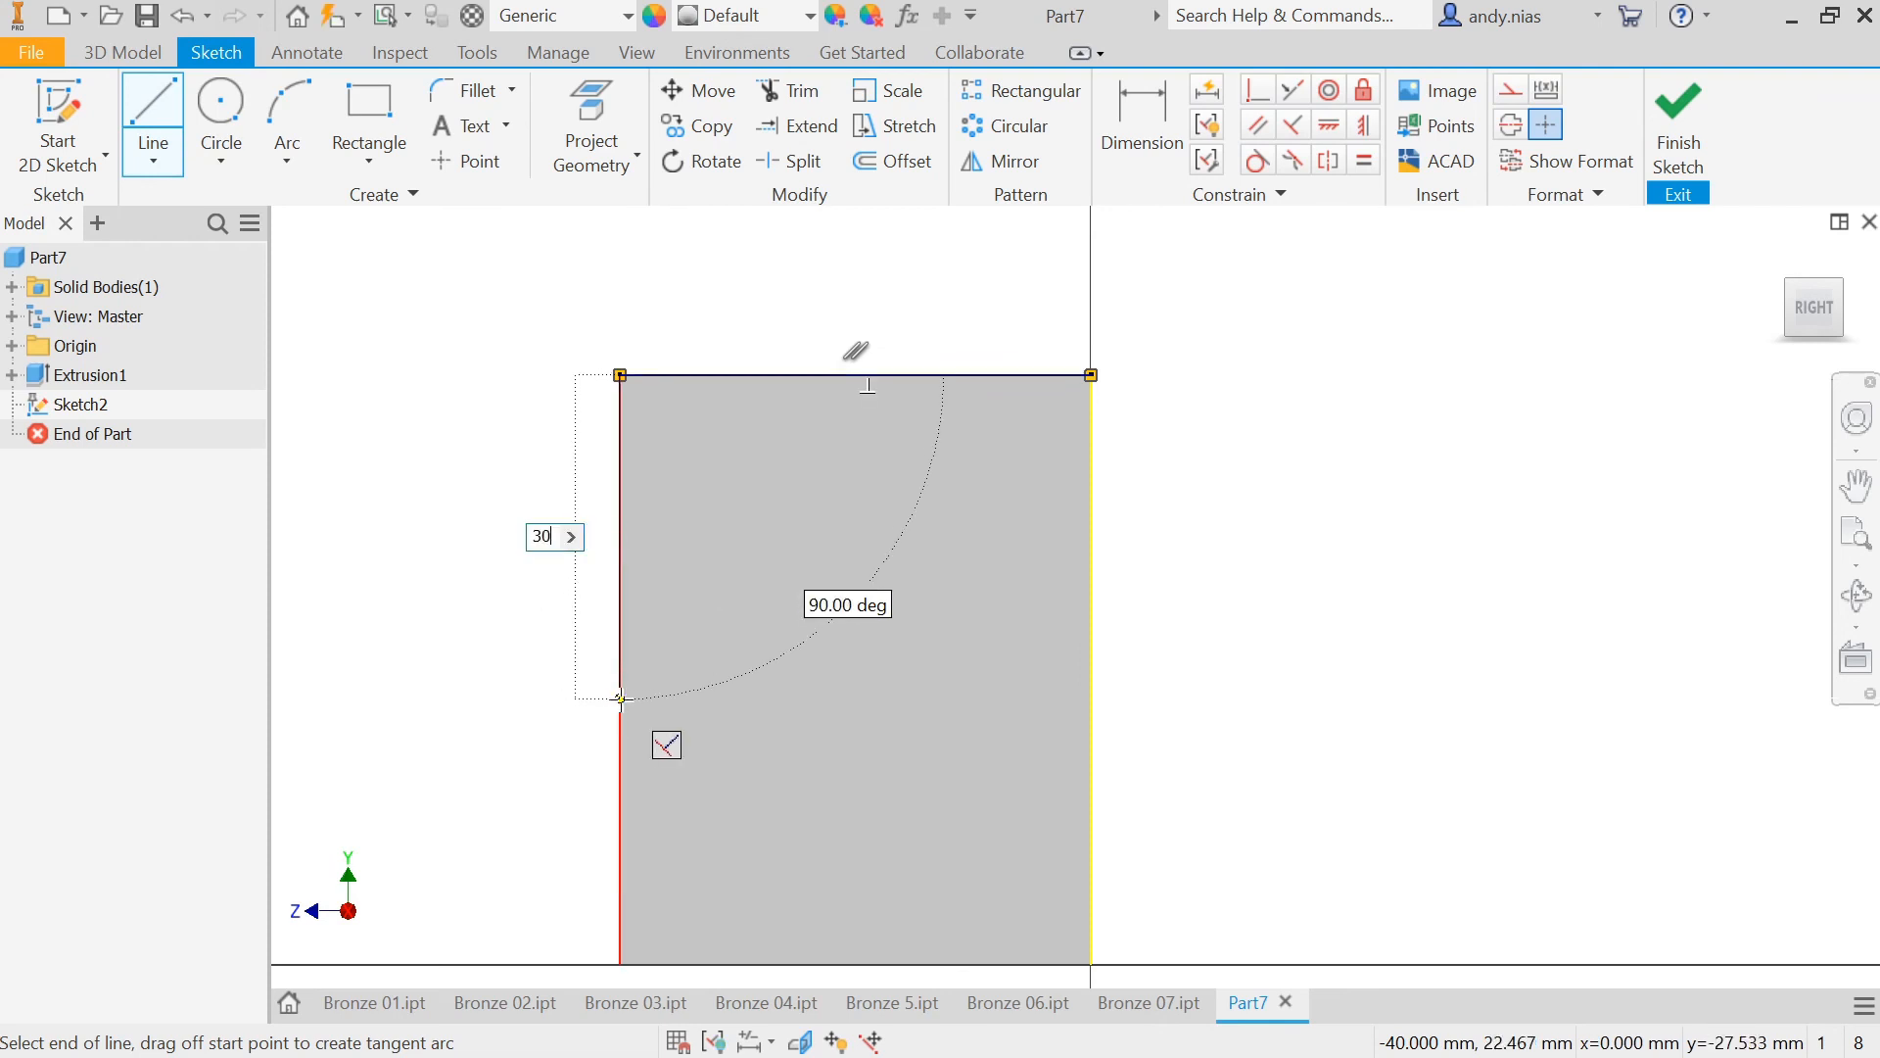
key("Return")
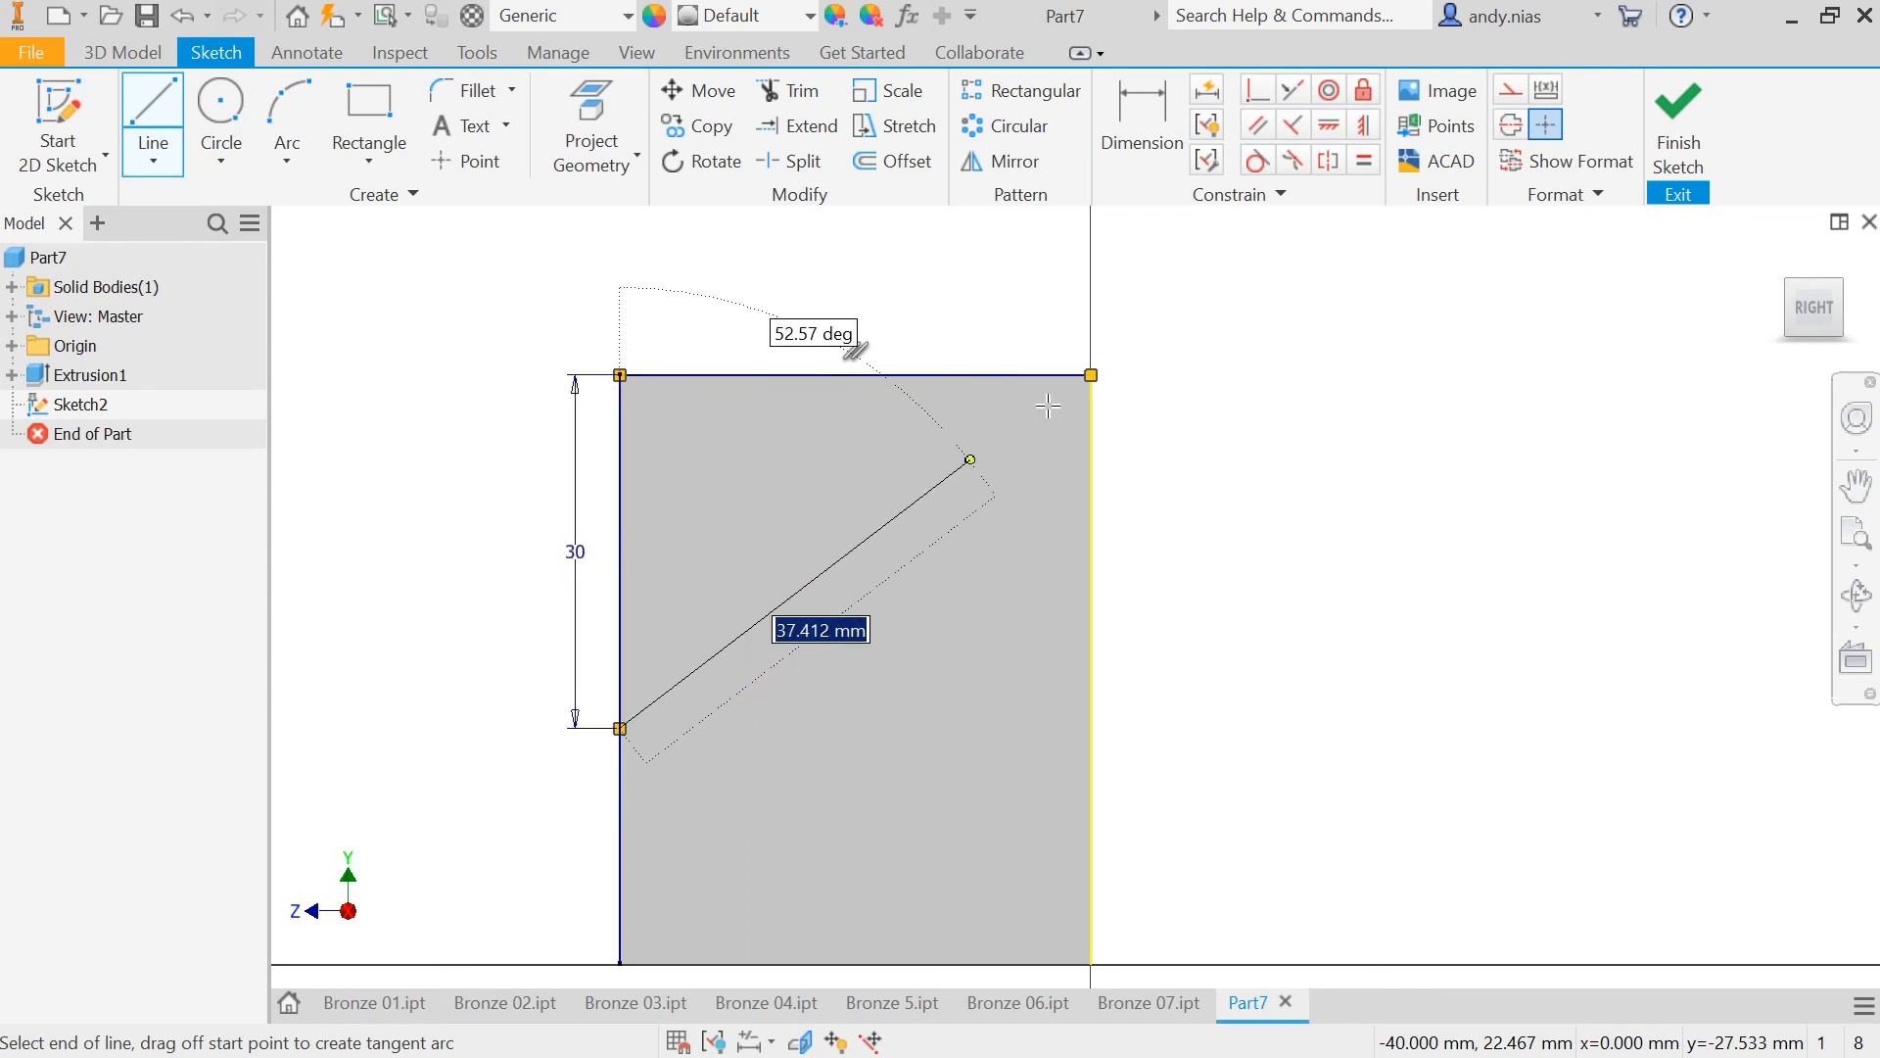
double_click(1091, 374)
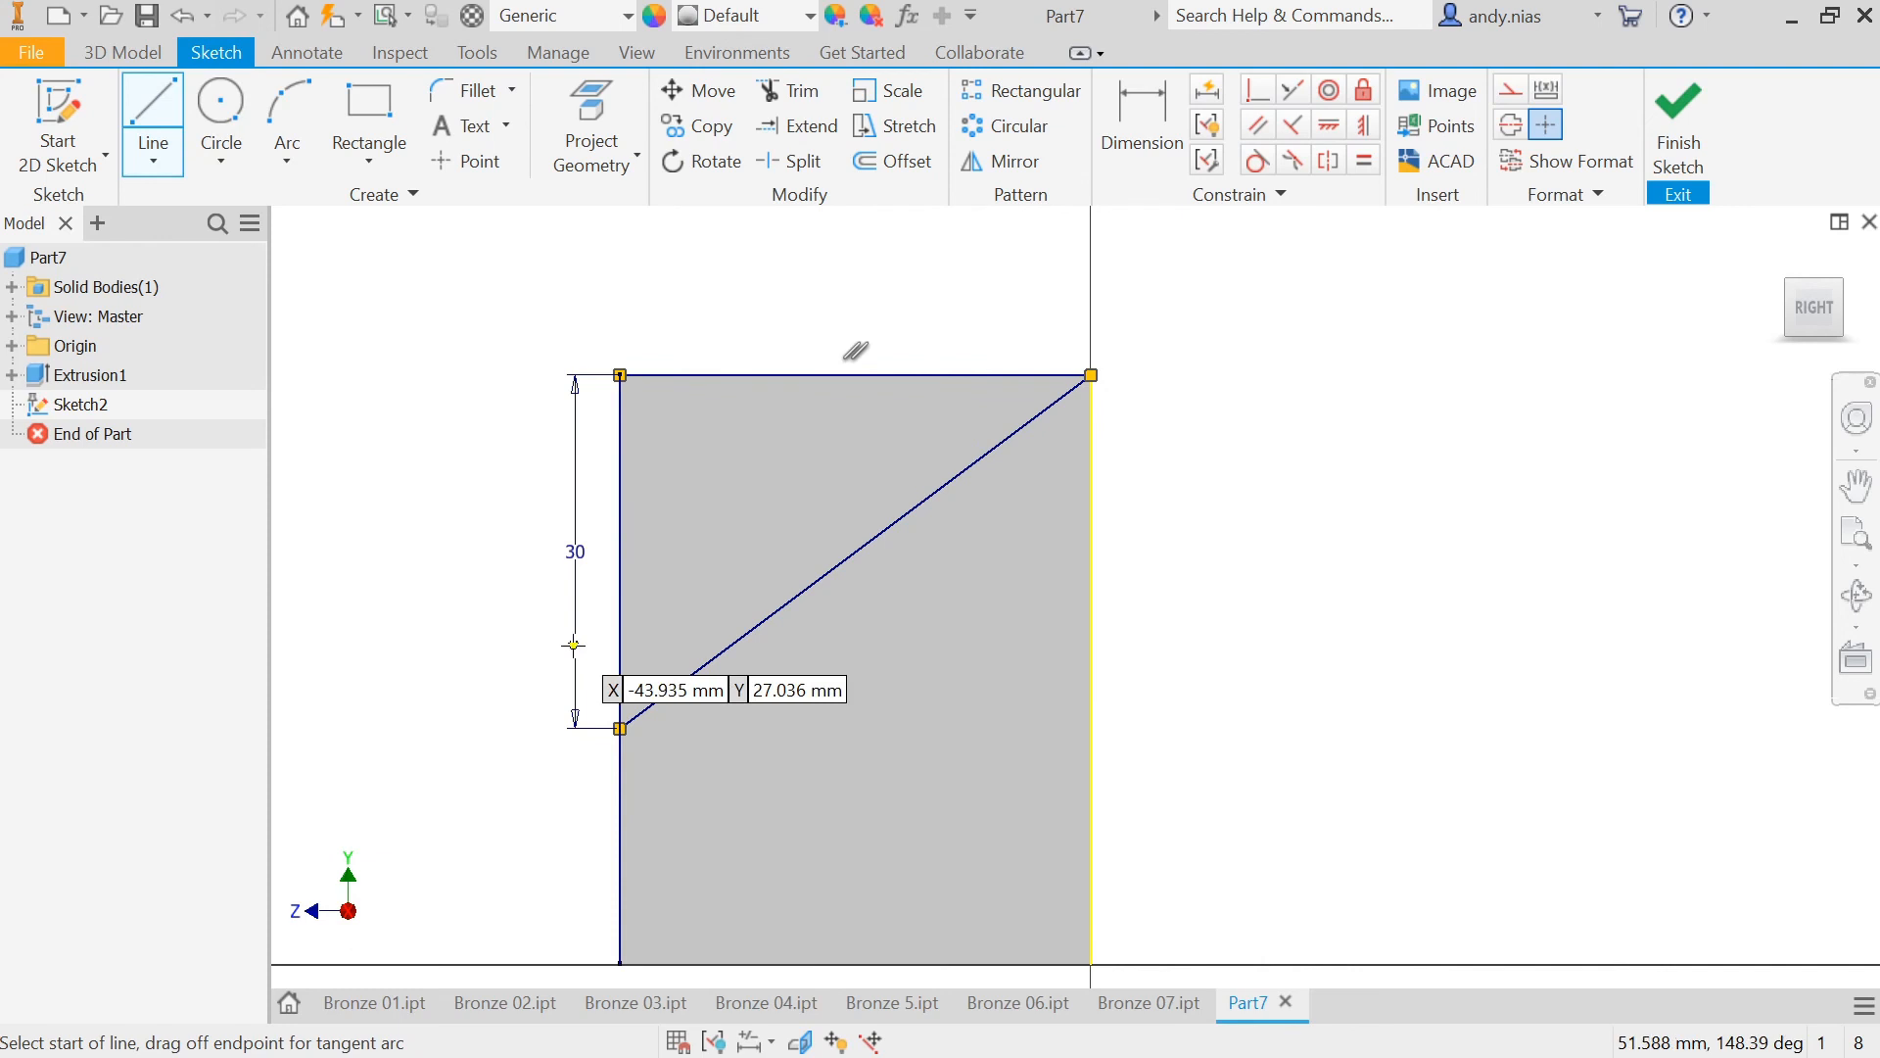
key("ctrl+z")
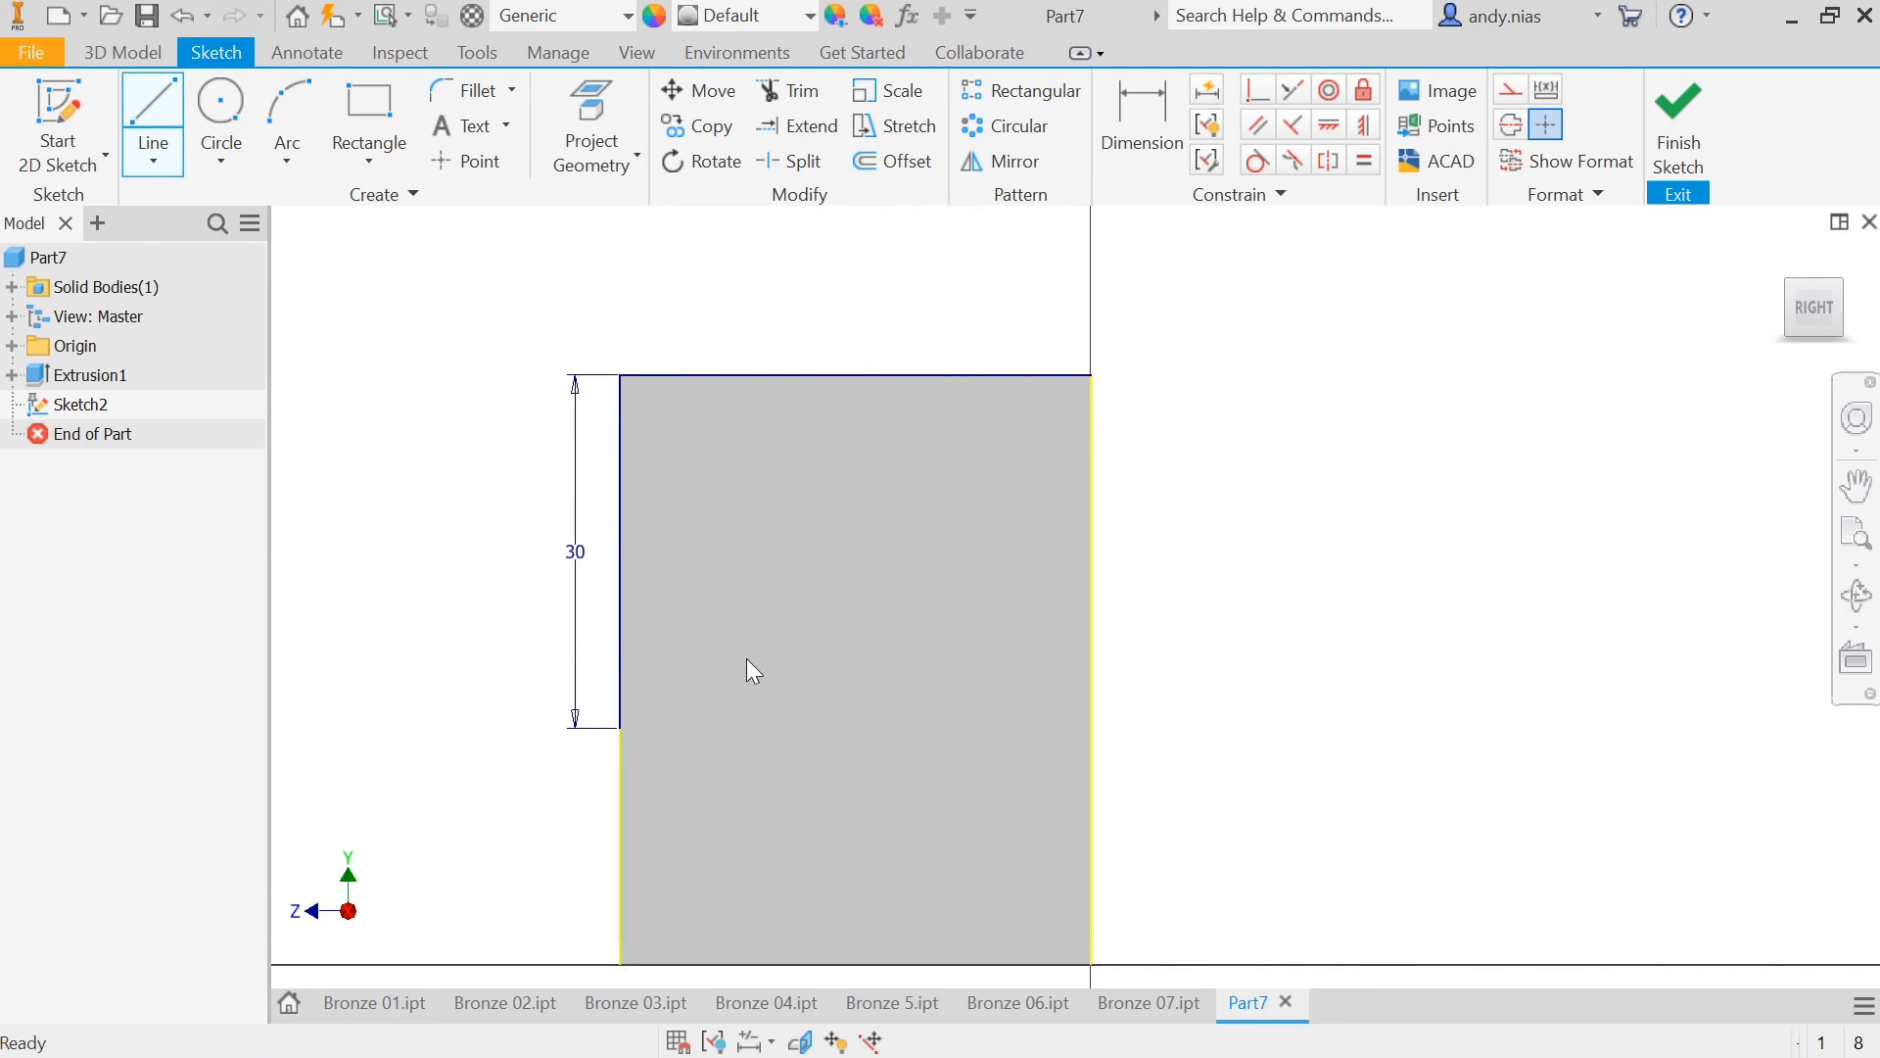
key("ctrl+z")
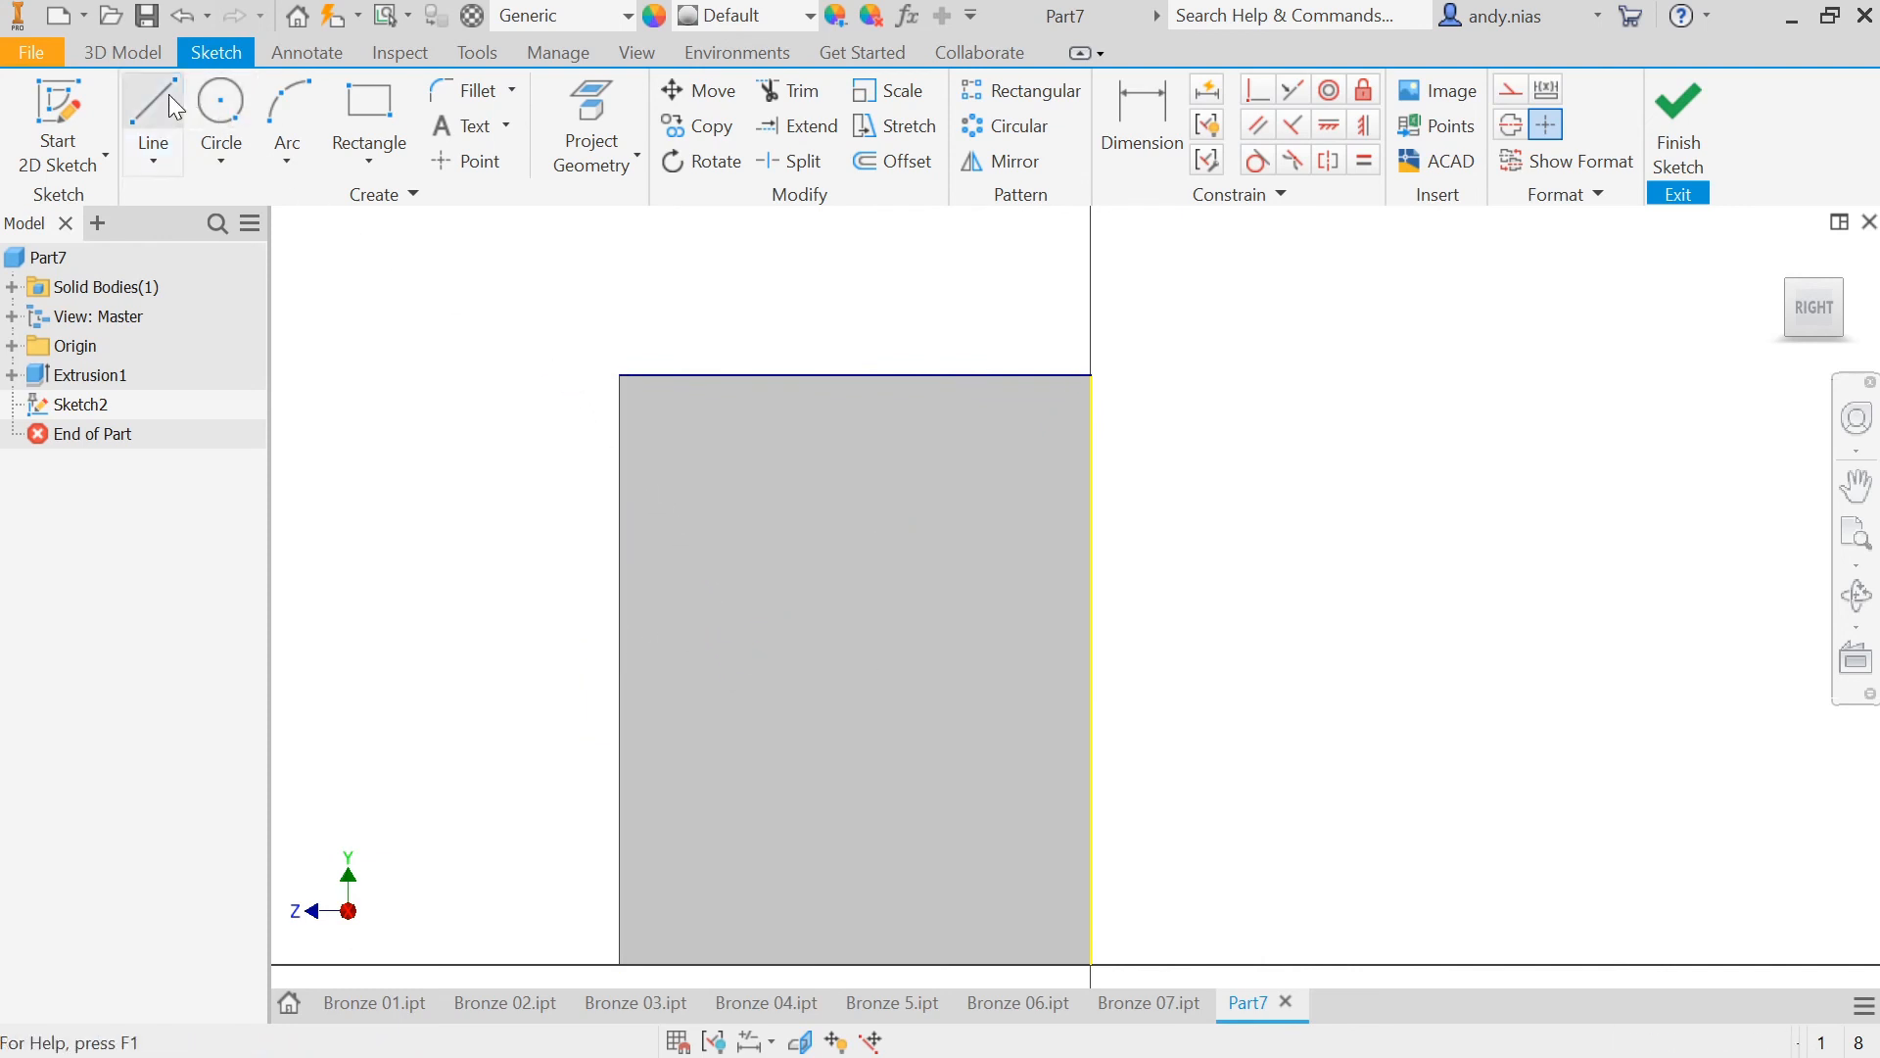
Step: Draw a 30 mm line down the front edge from the top corner and close the triangle with a sloped line to the opposite top corner
left_click(157, 108)
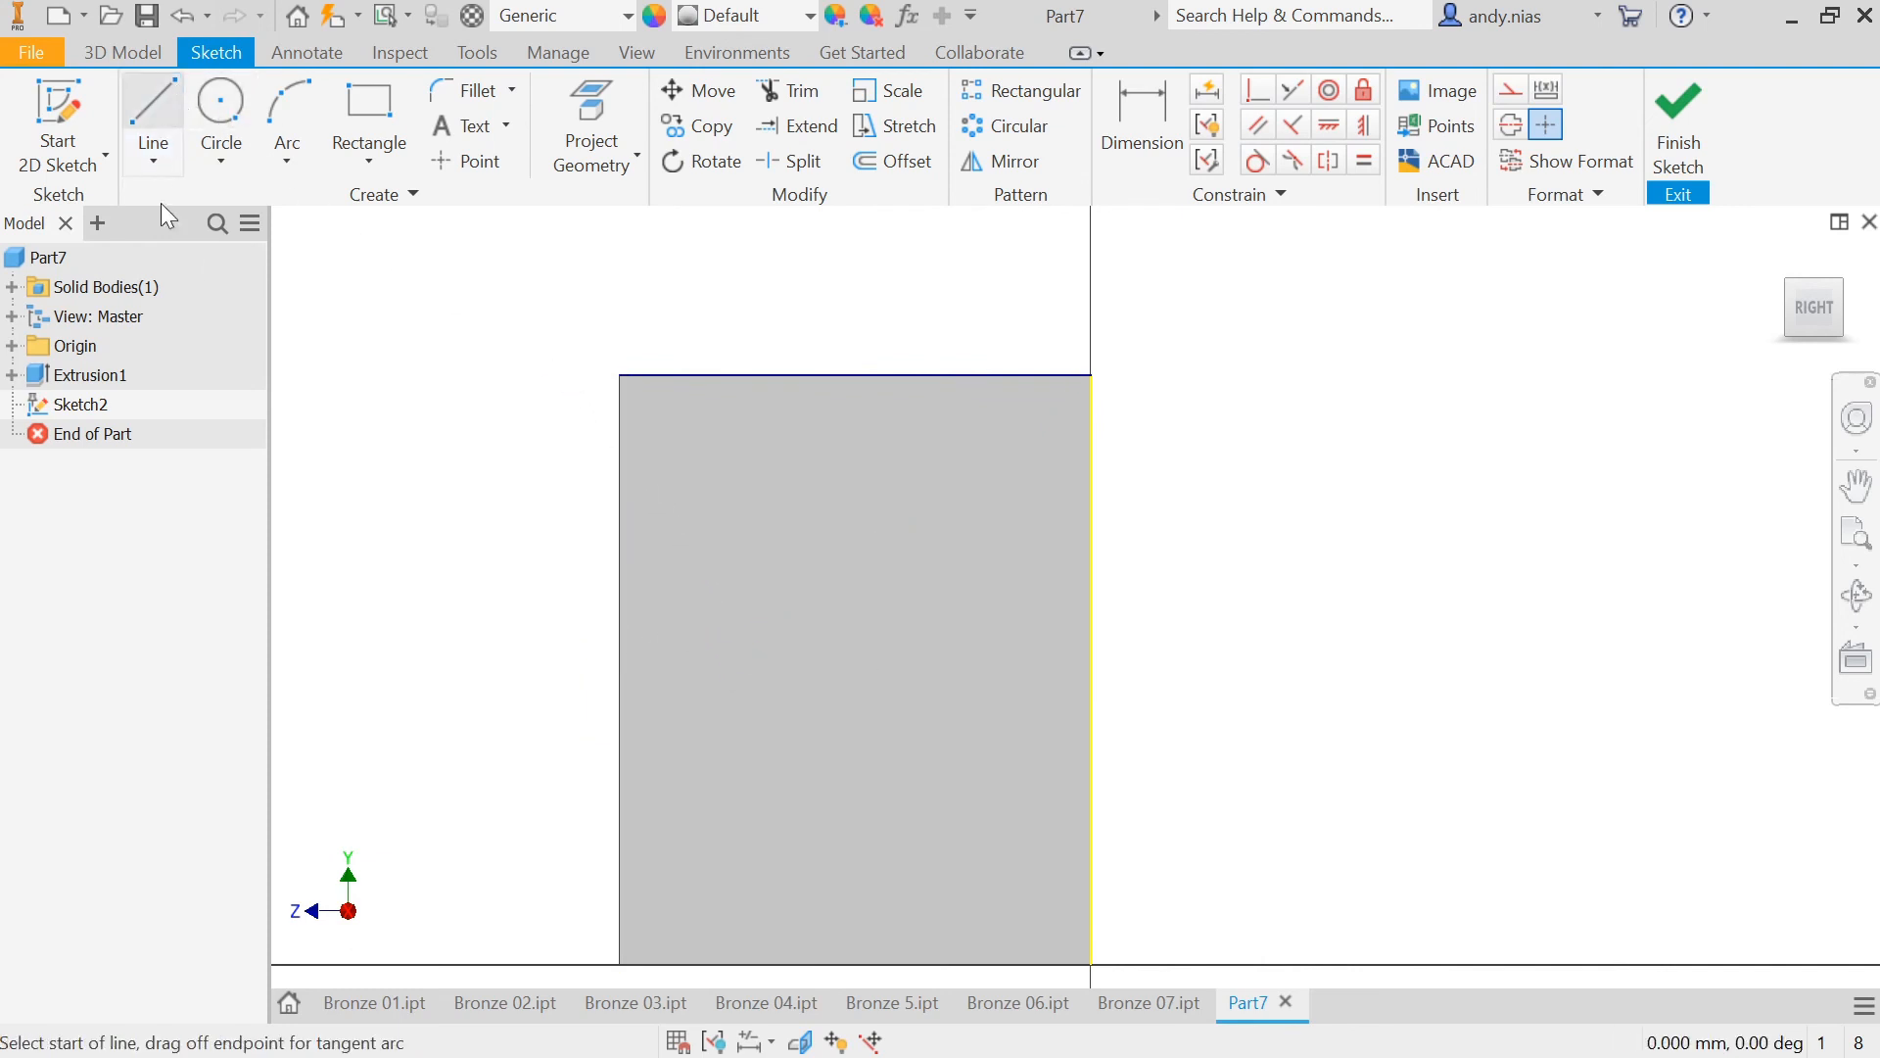
left_click(620, 374)
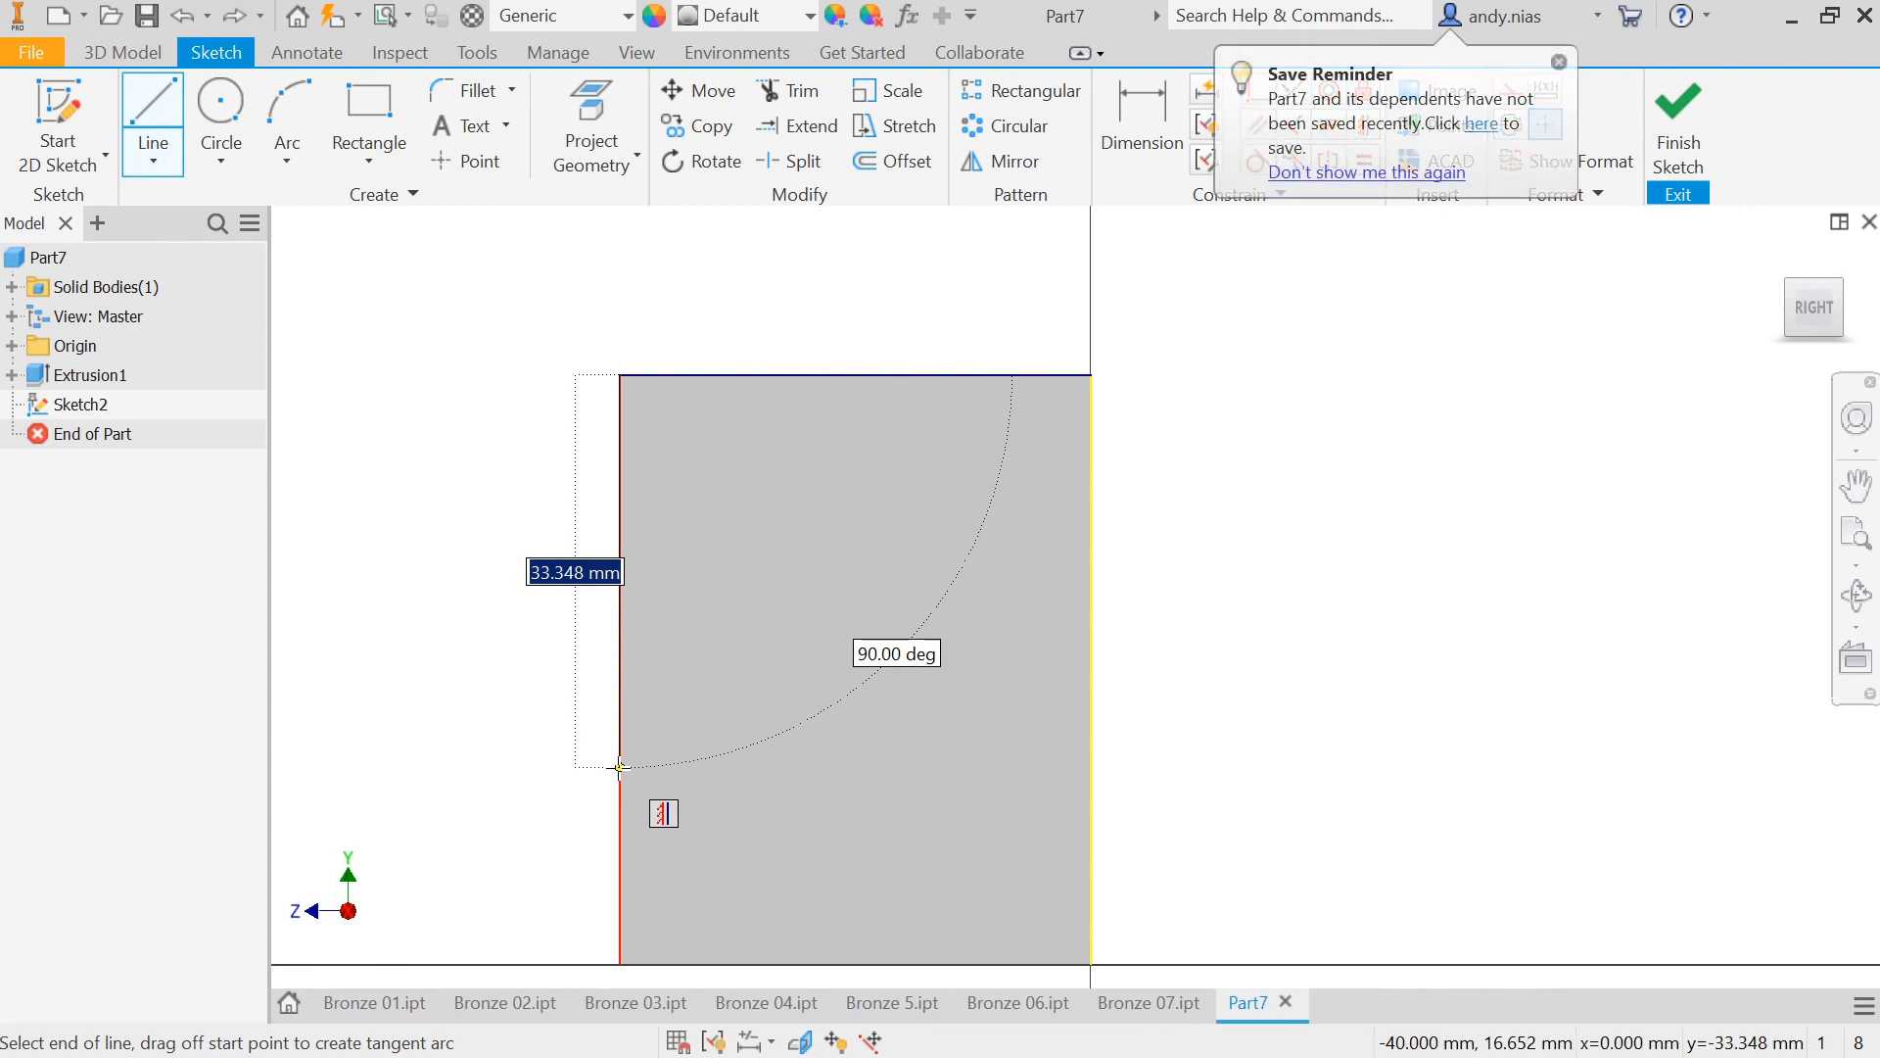
type("30")
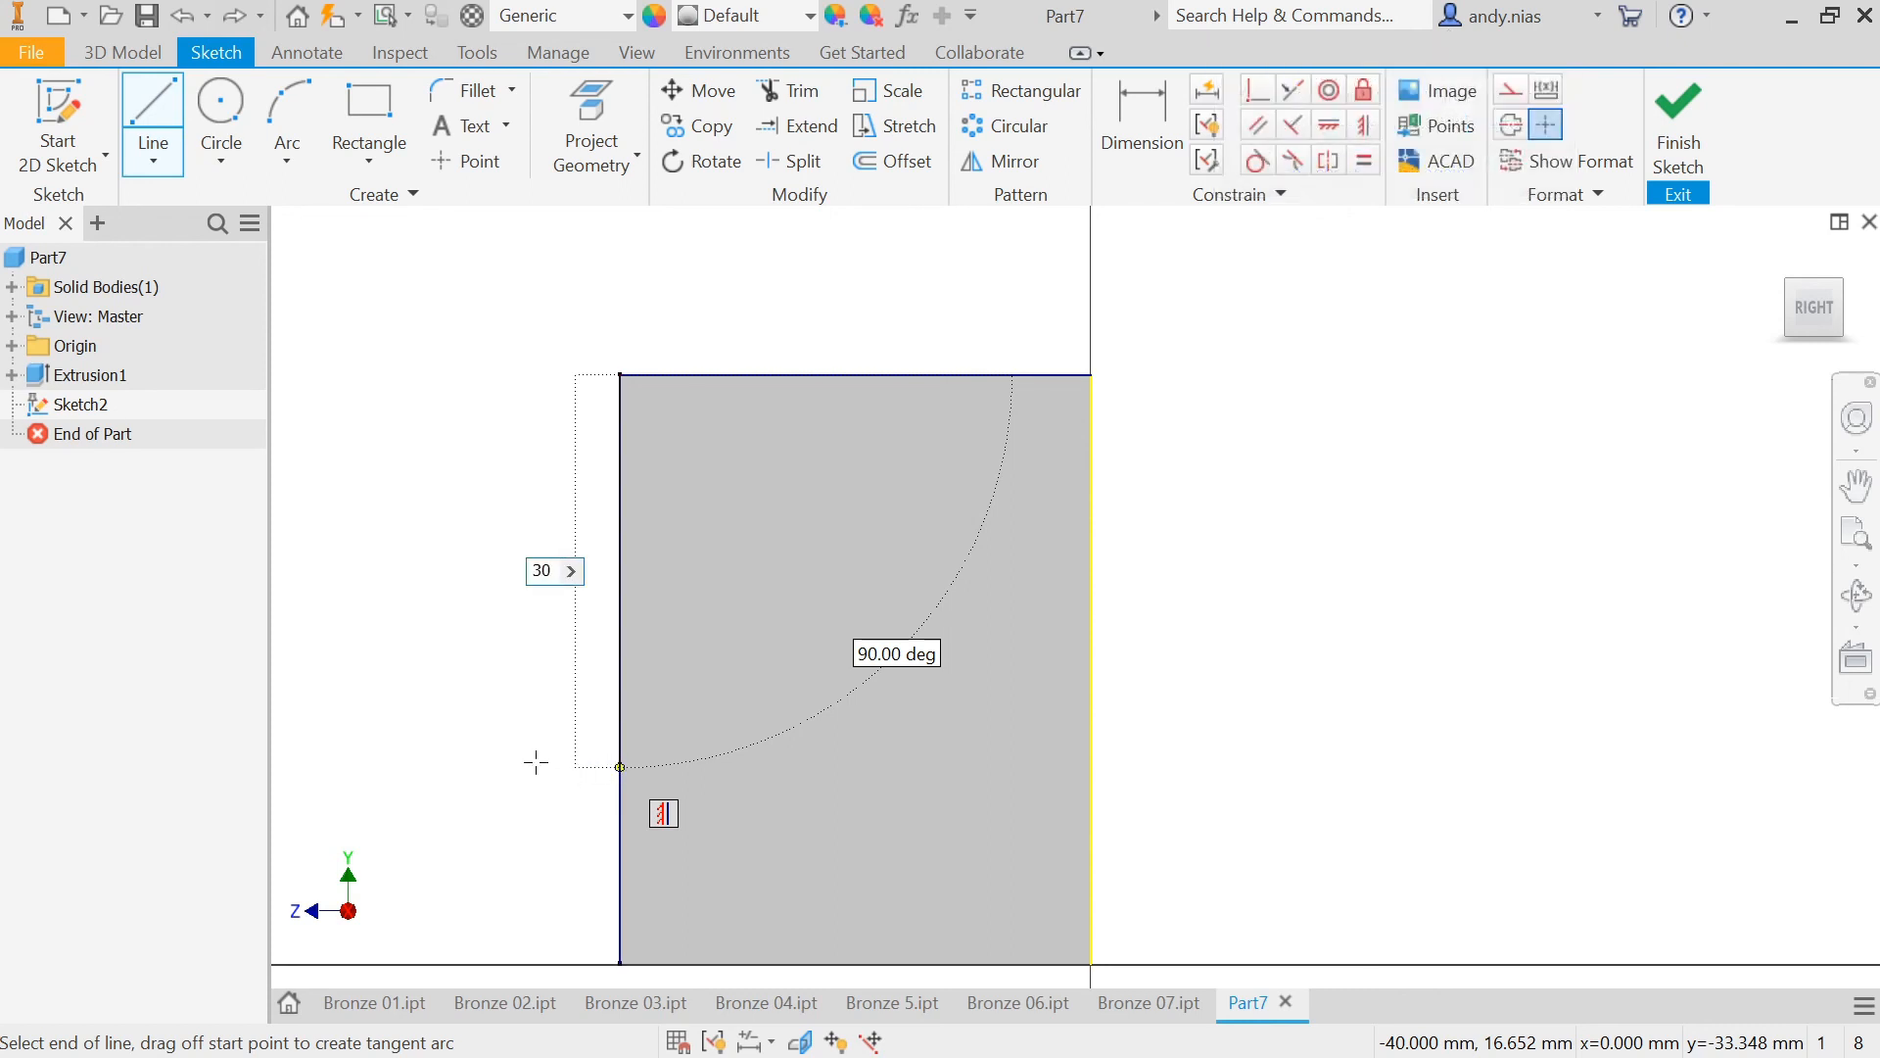
key("Tab")
key("Return")
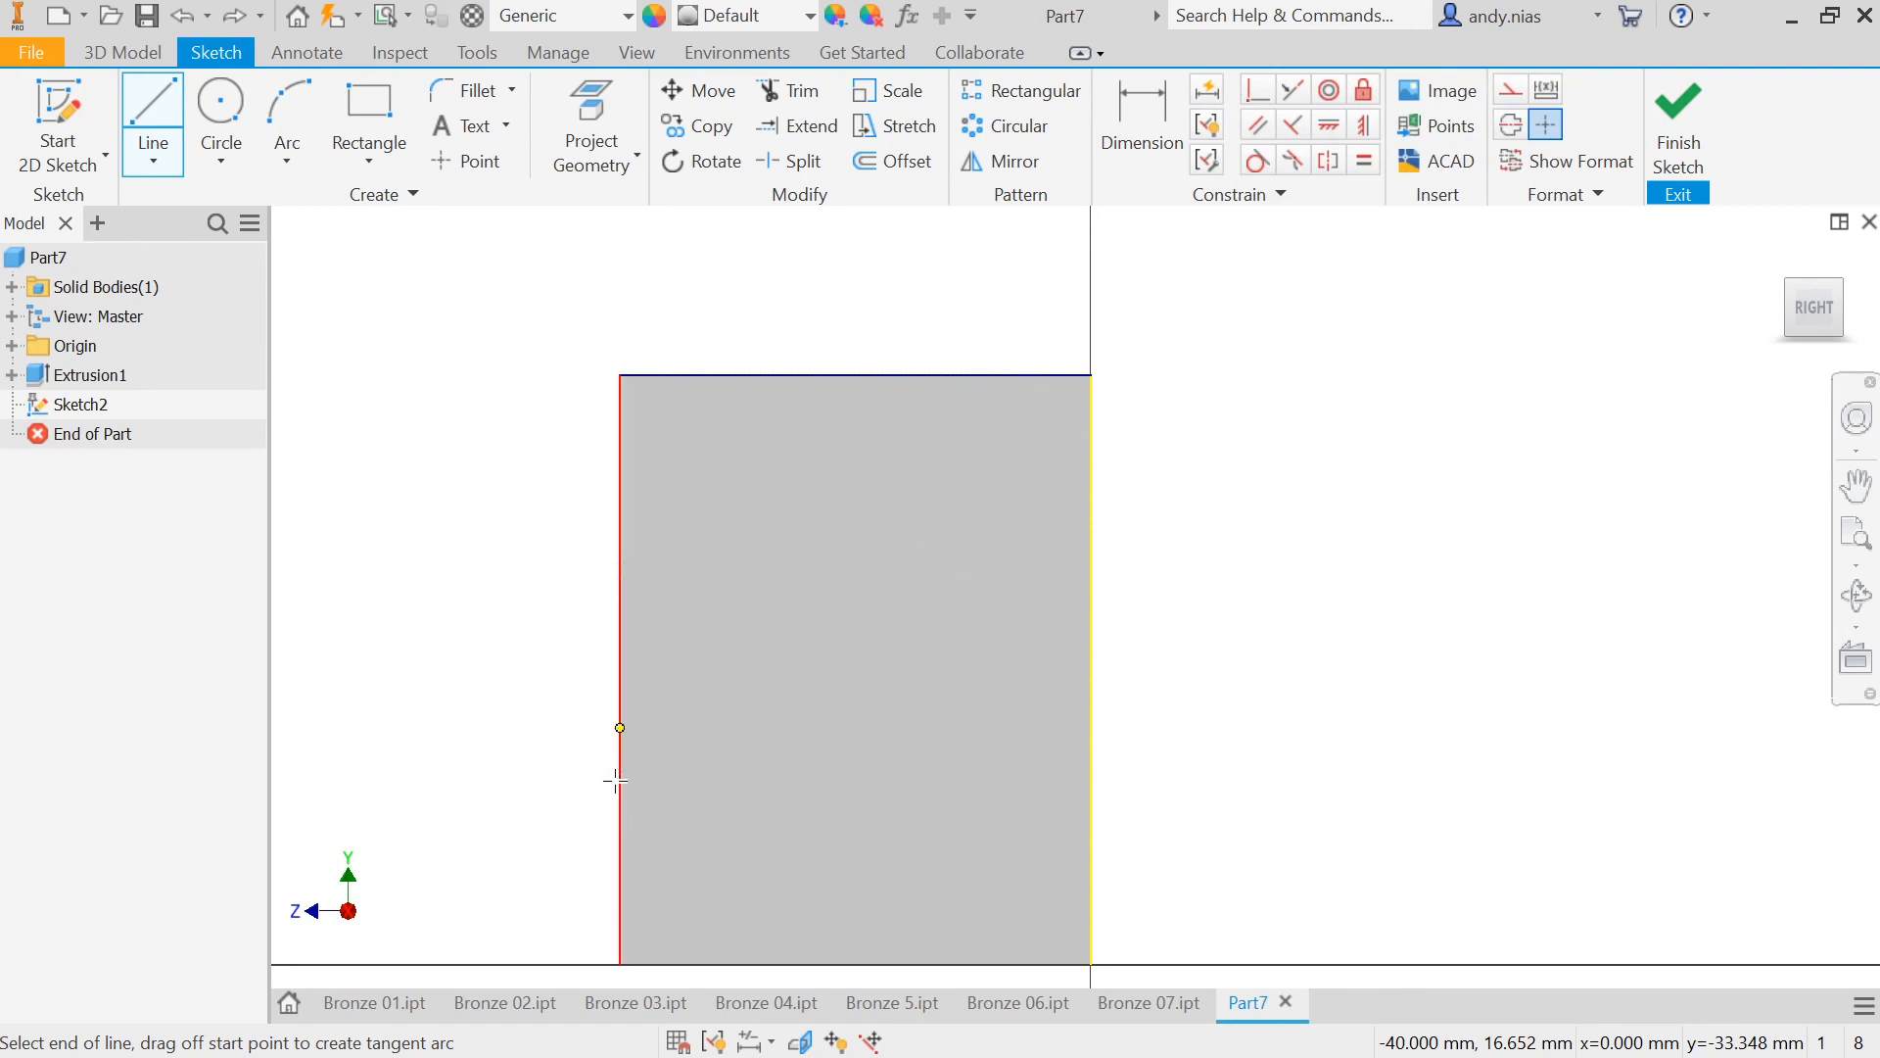
left_click(626, 564)
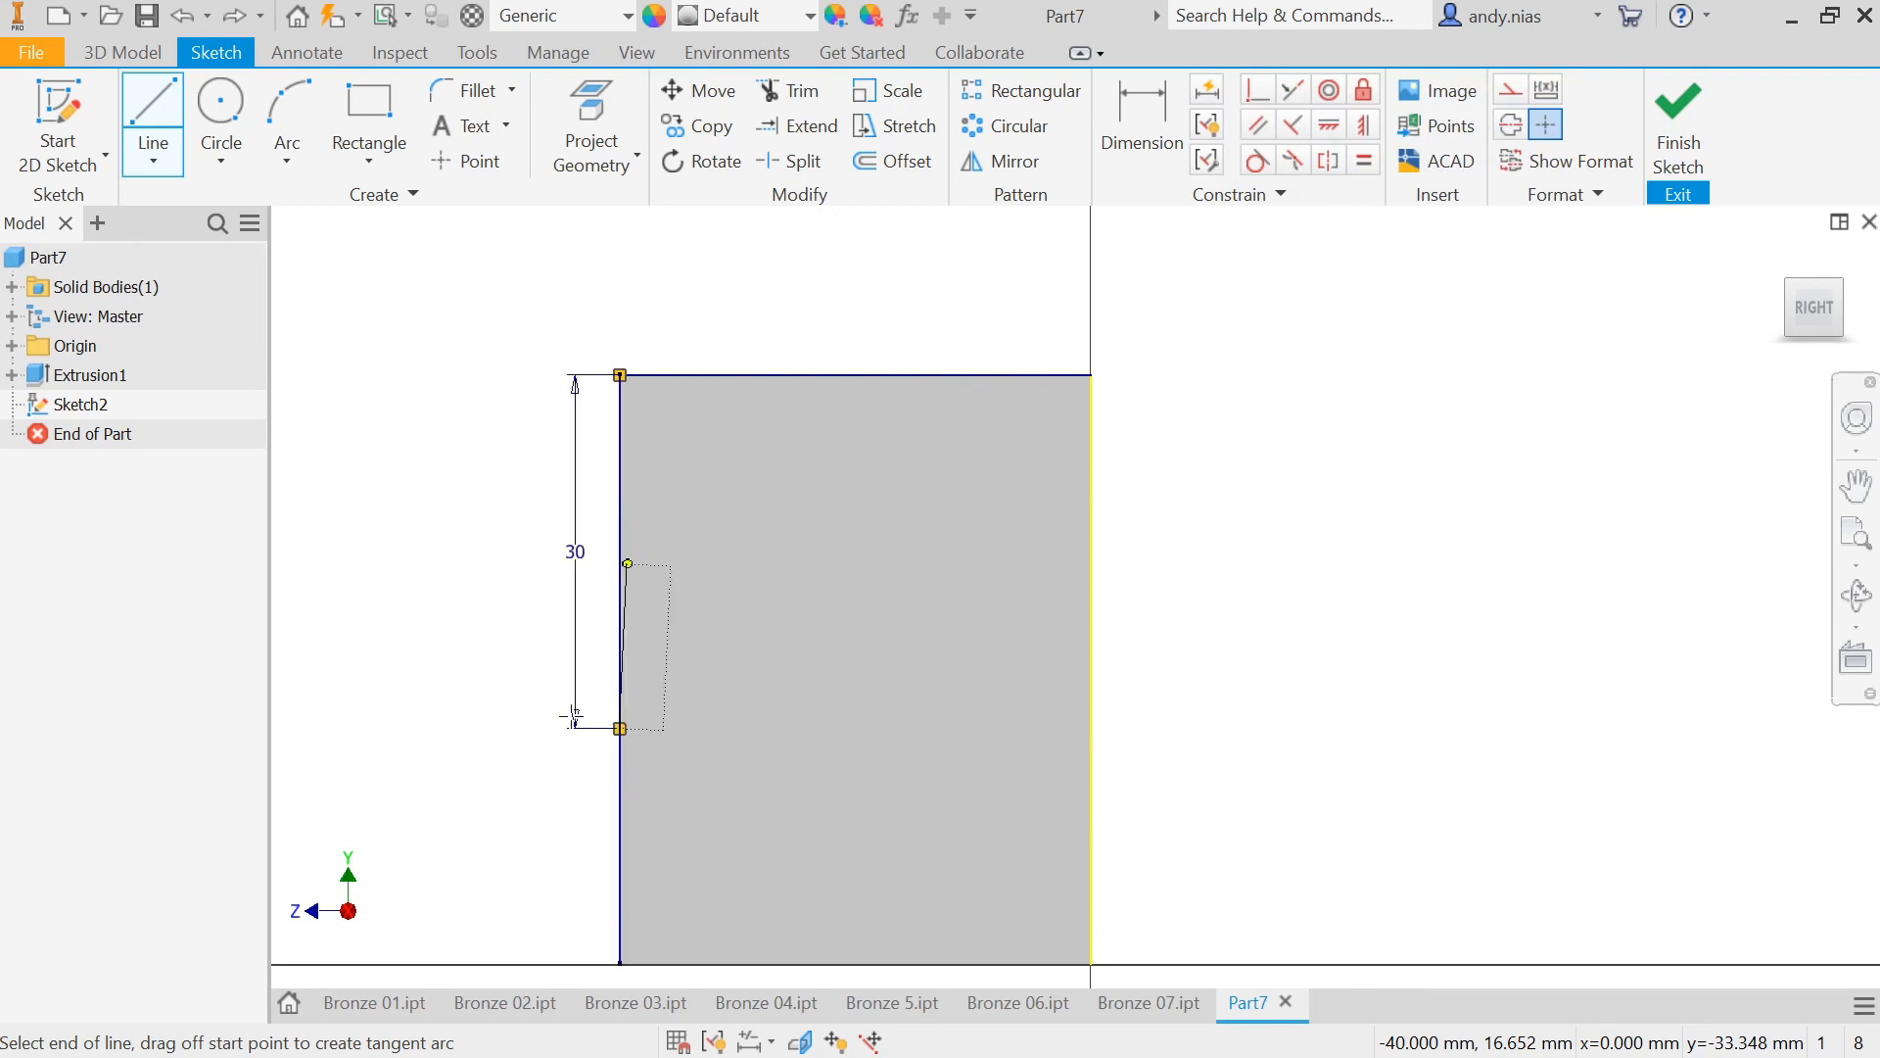
double_click(1091, 375)
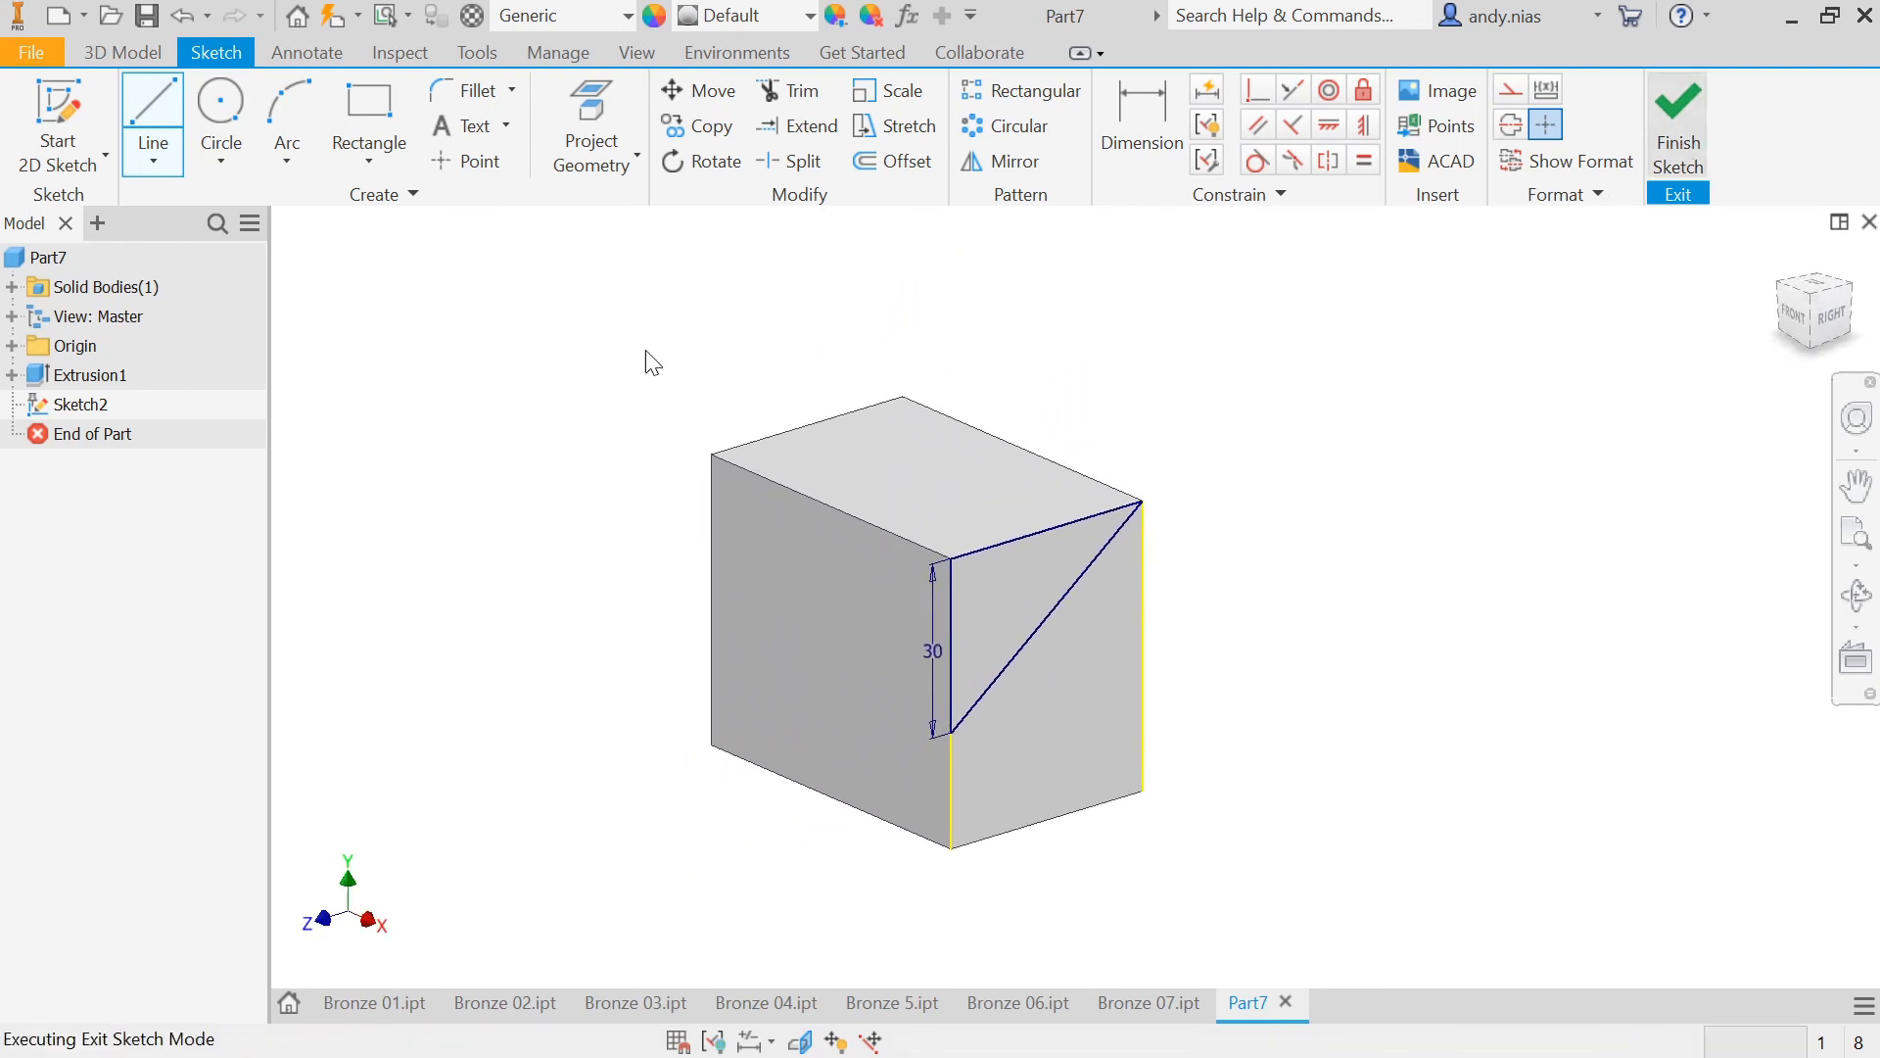
Step: Finish the sketch and extrude the triangular profile as a cut through all of the block
left_click(167, 108)
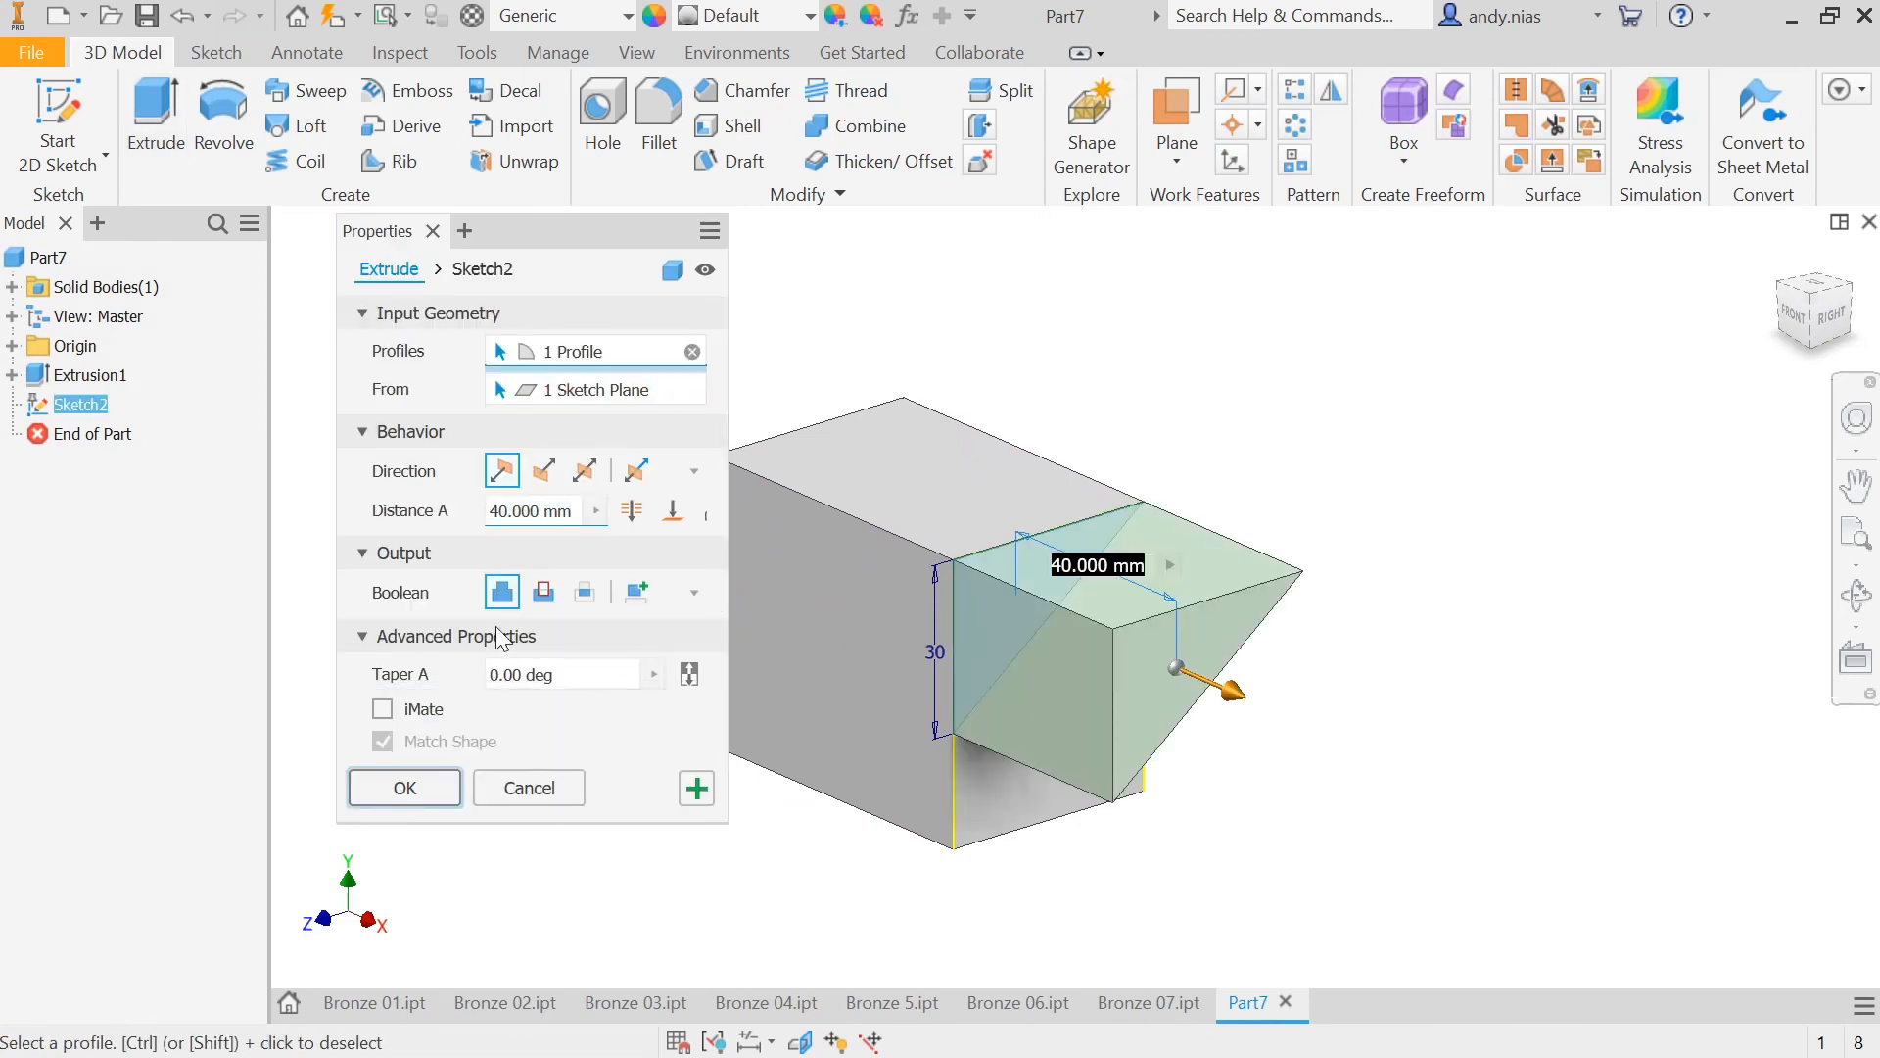
left_click(543, 592)
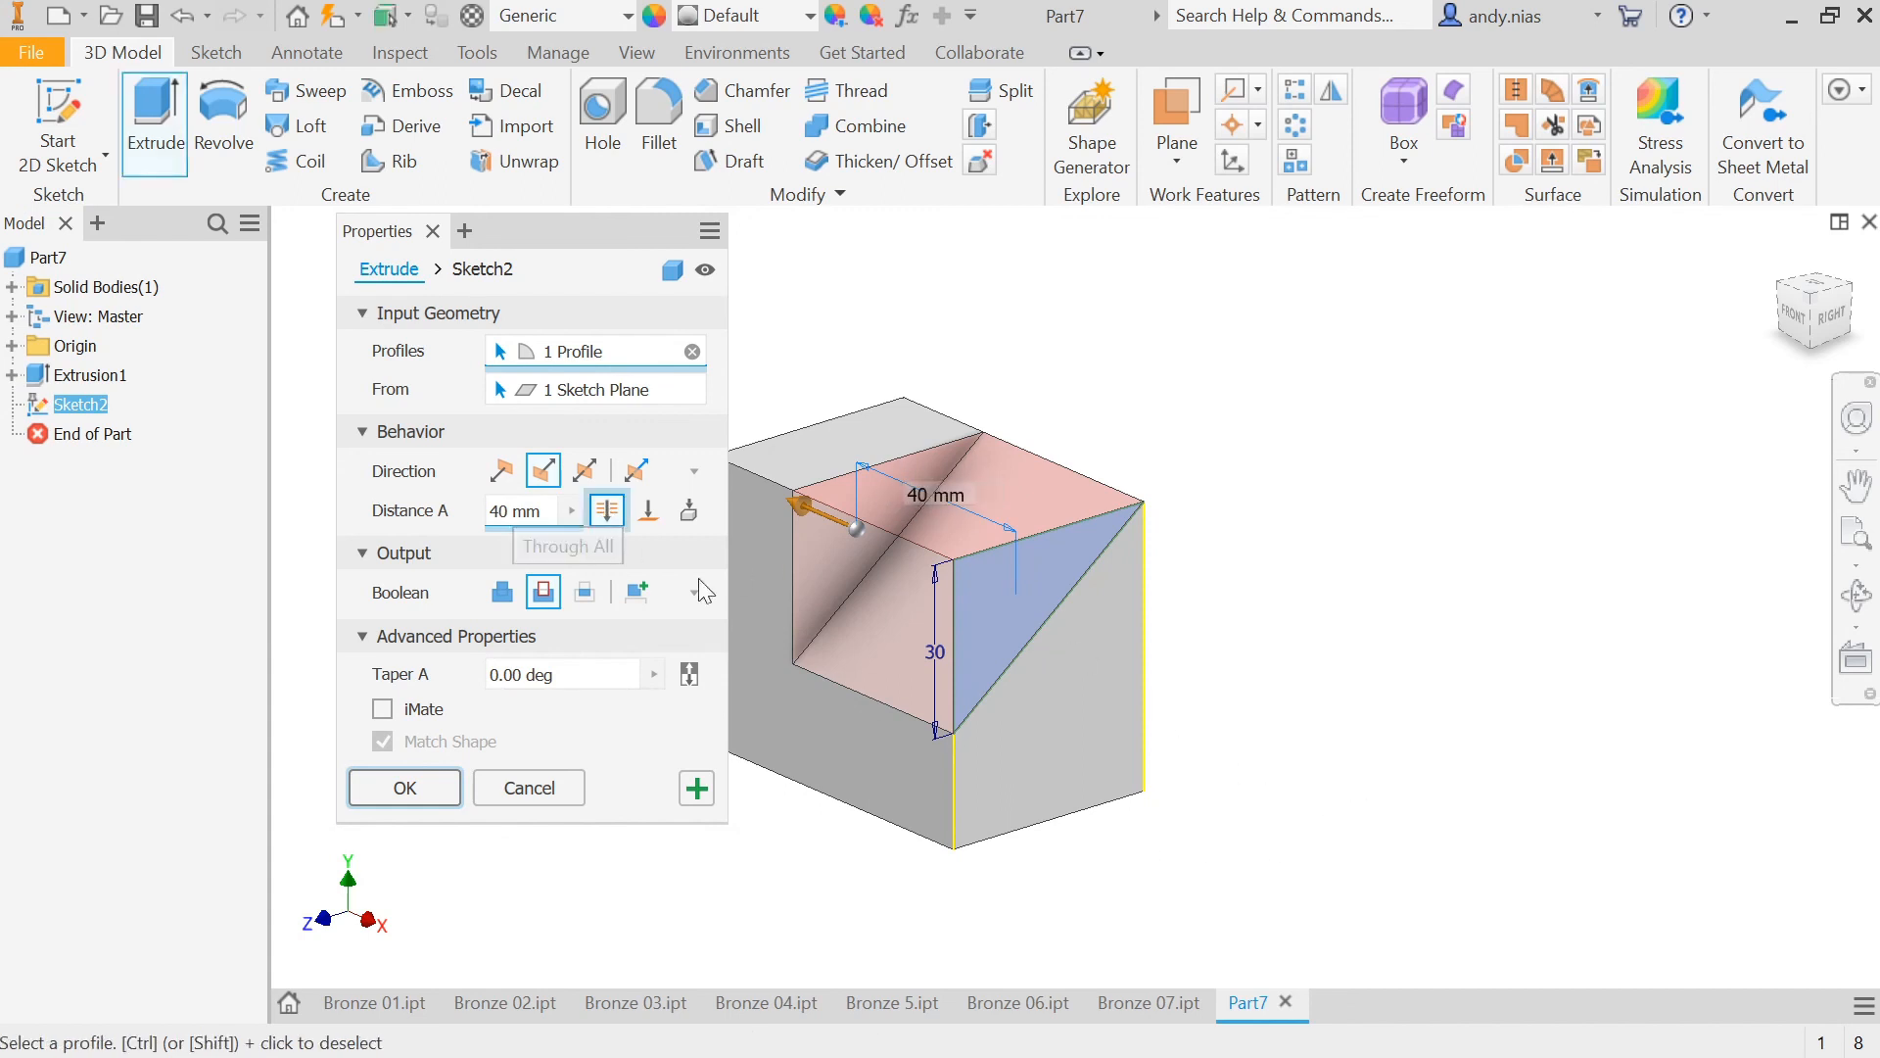
left_click(606, 510)
left_click(419, 793)
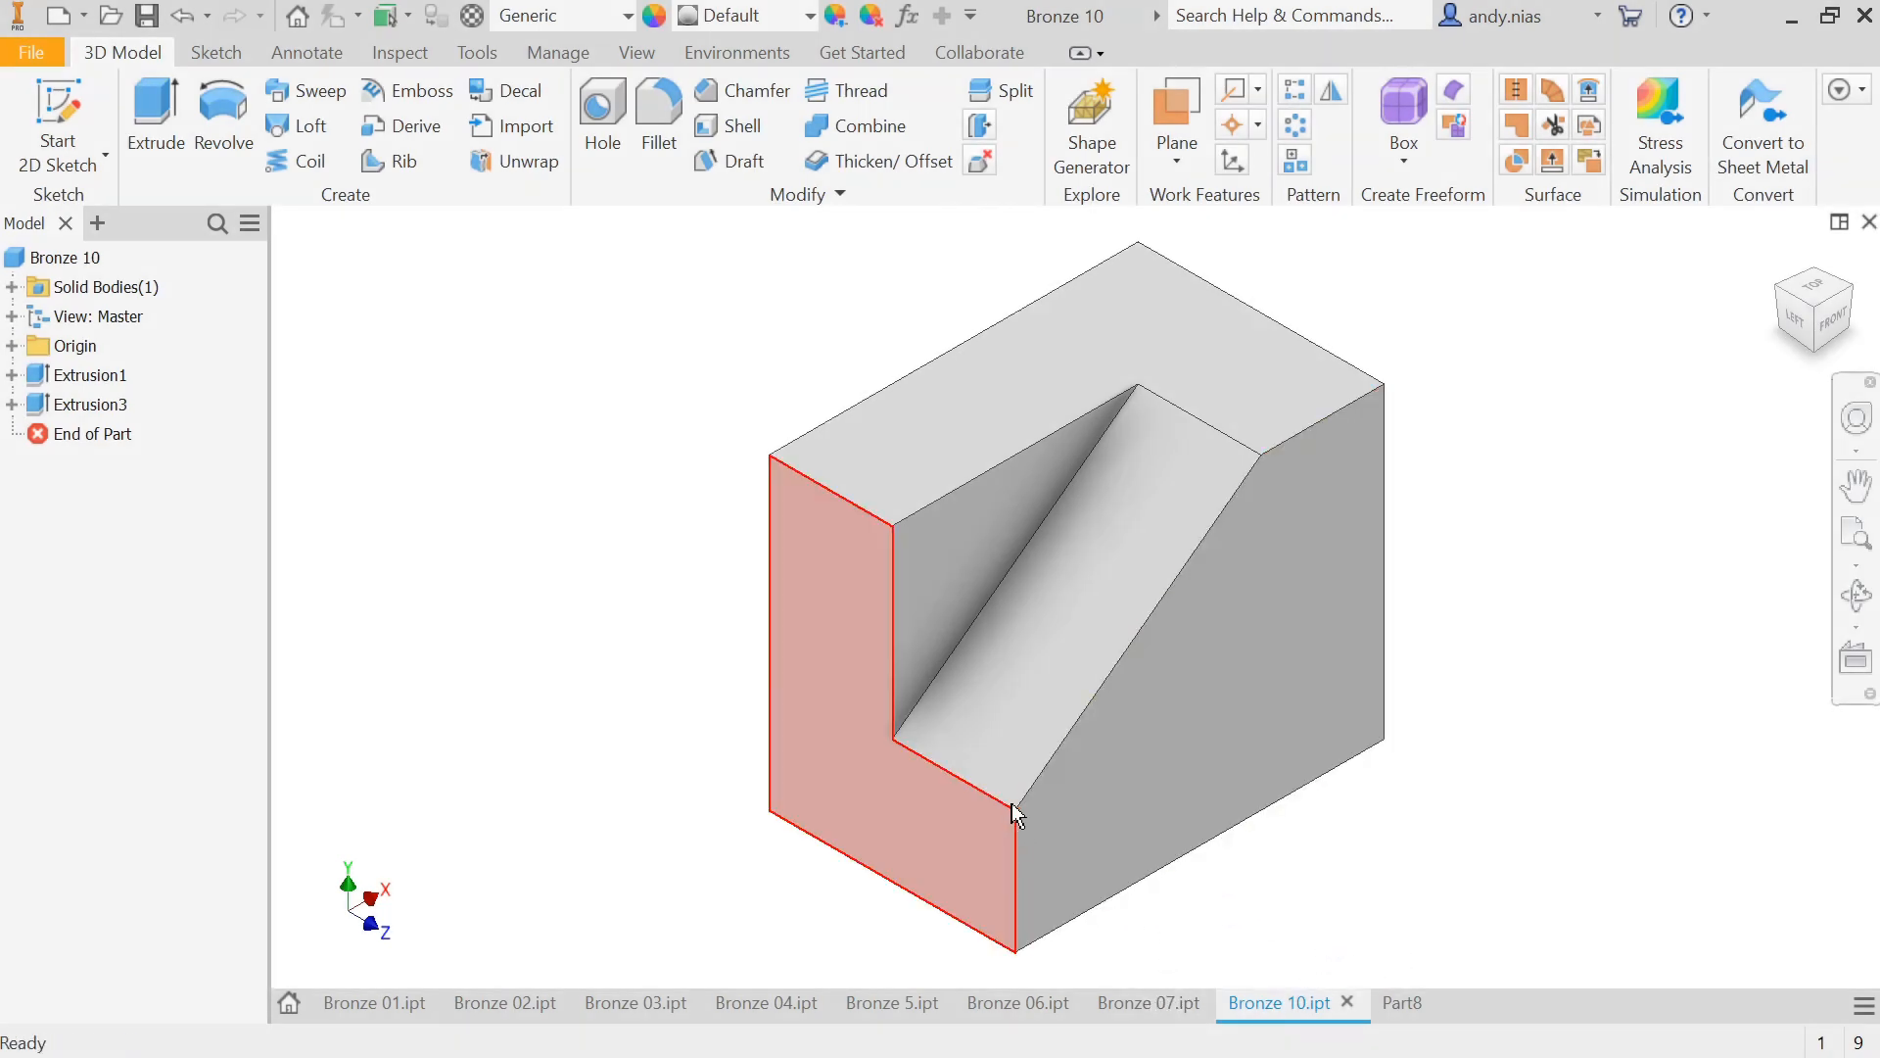
Step: Switch to Part8 and start a sketch on the block's front face
left_click(1402, 1003)
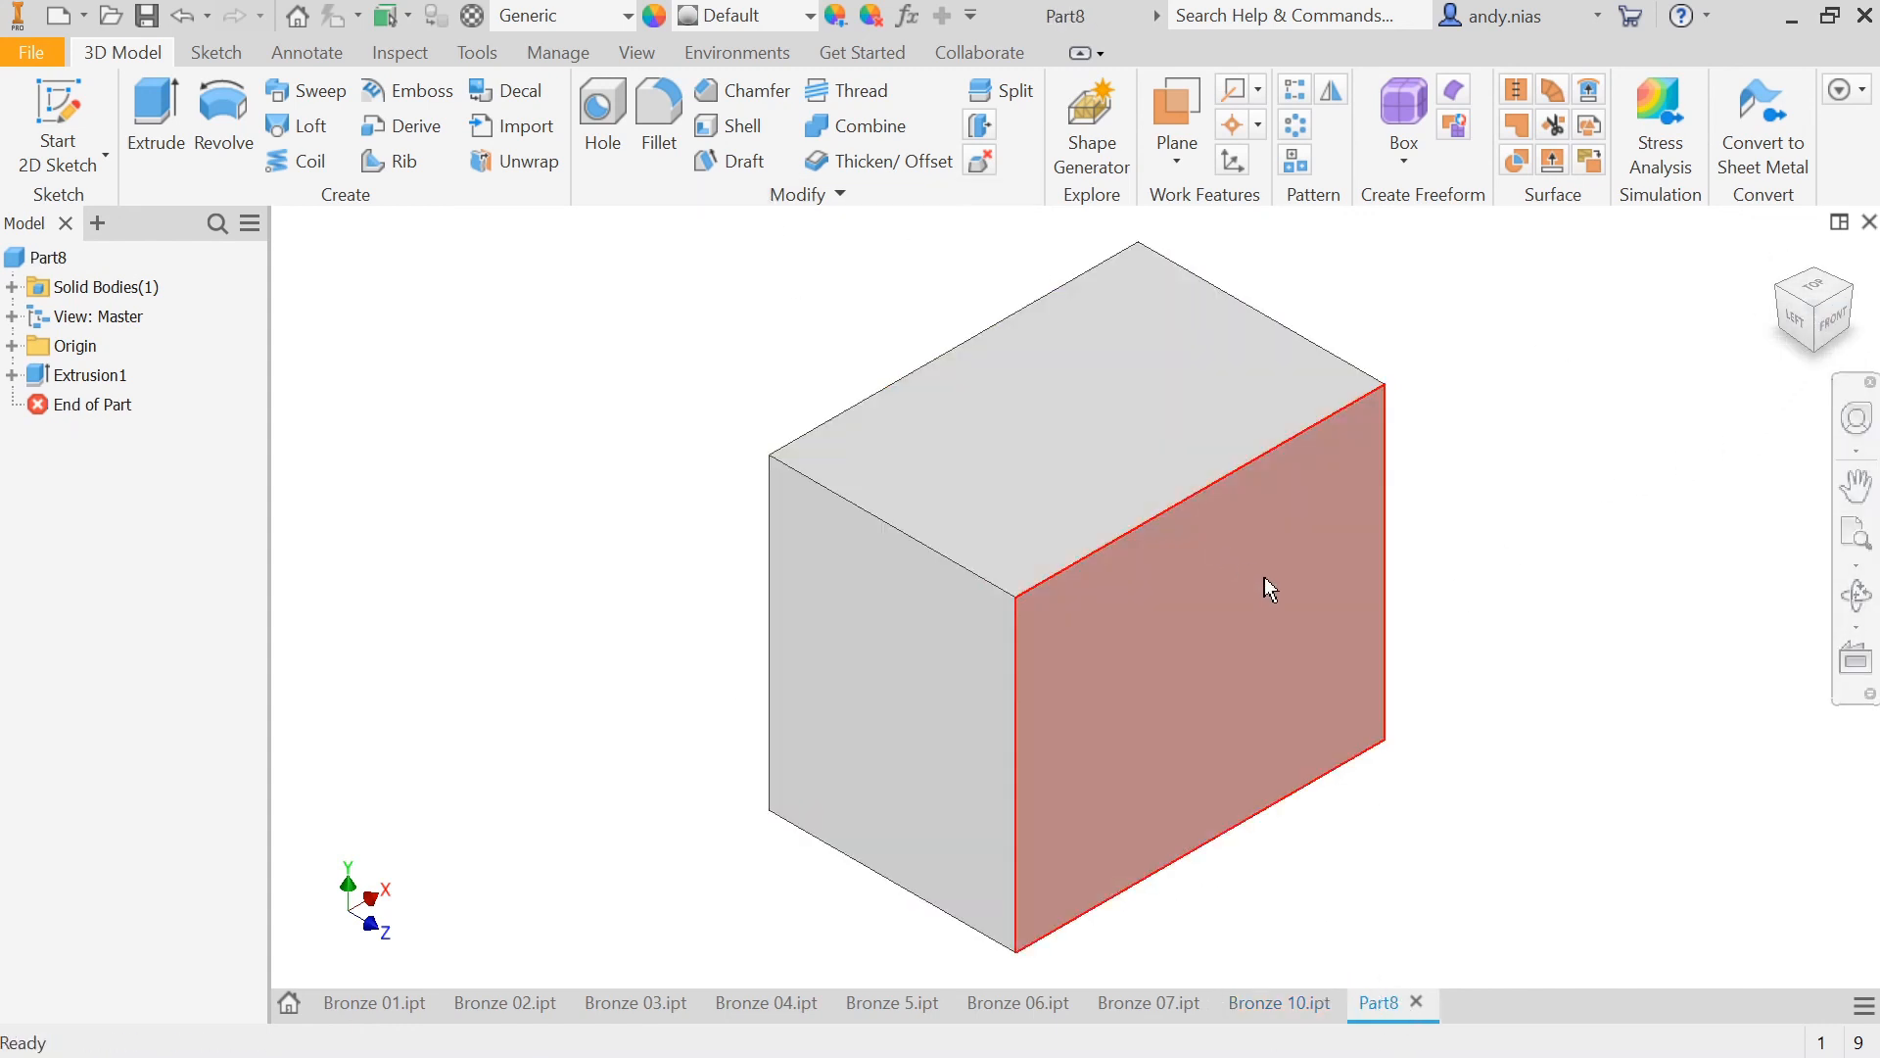
left_click(1212, 595)
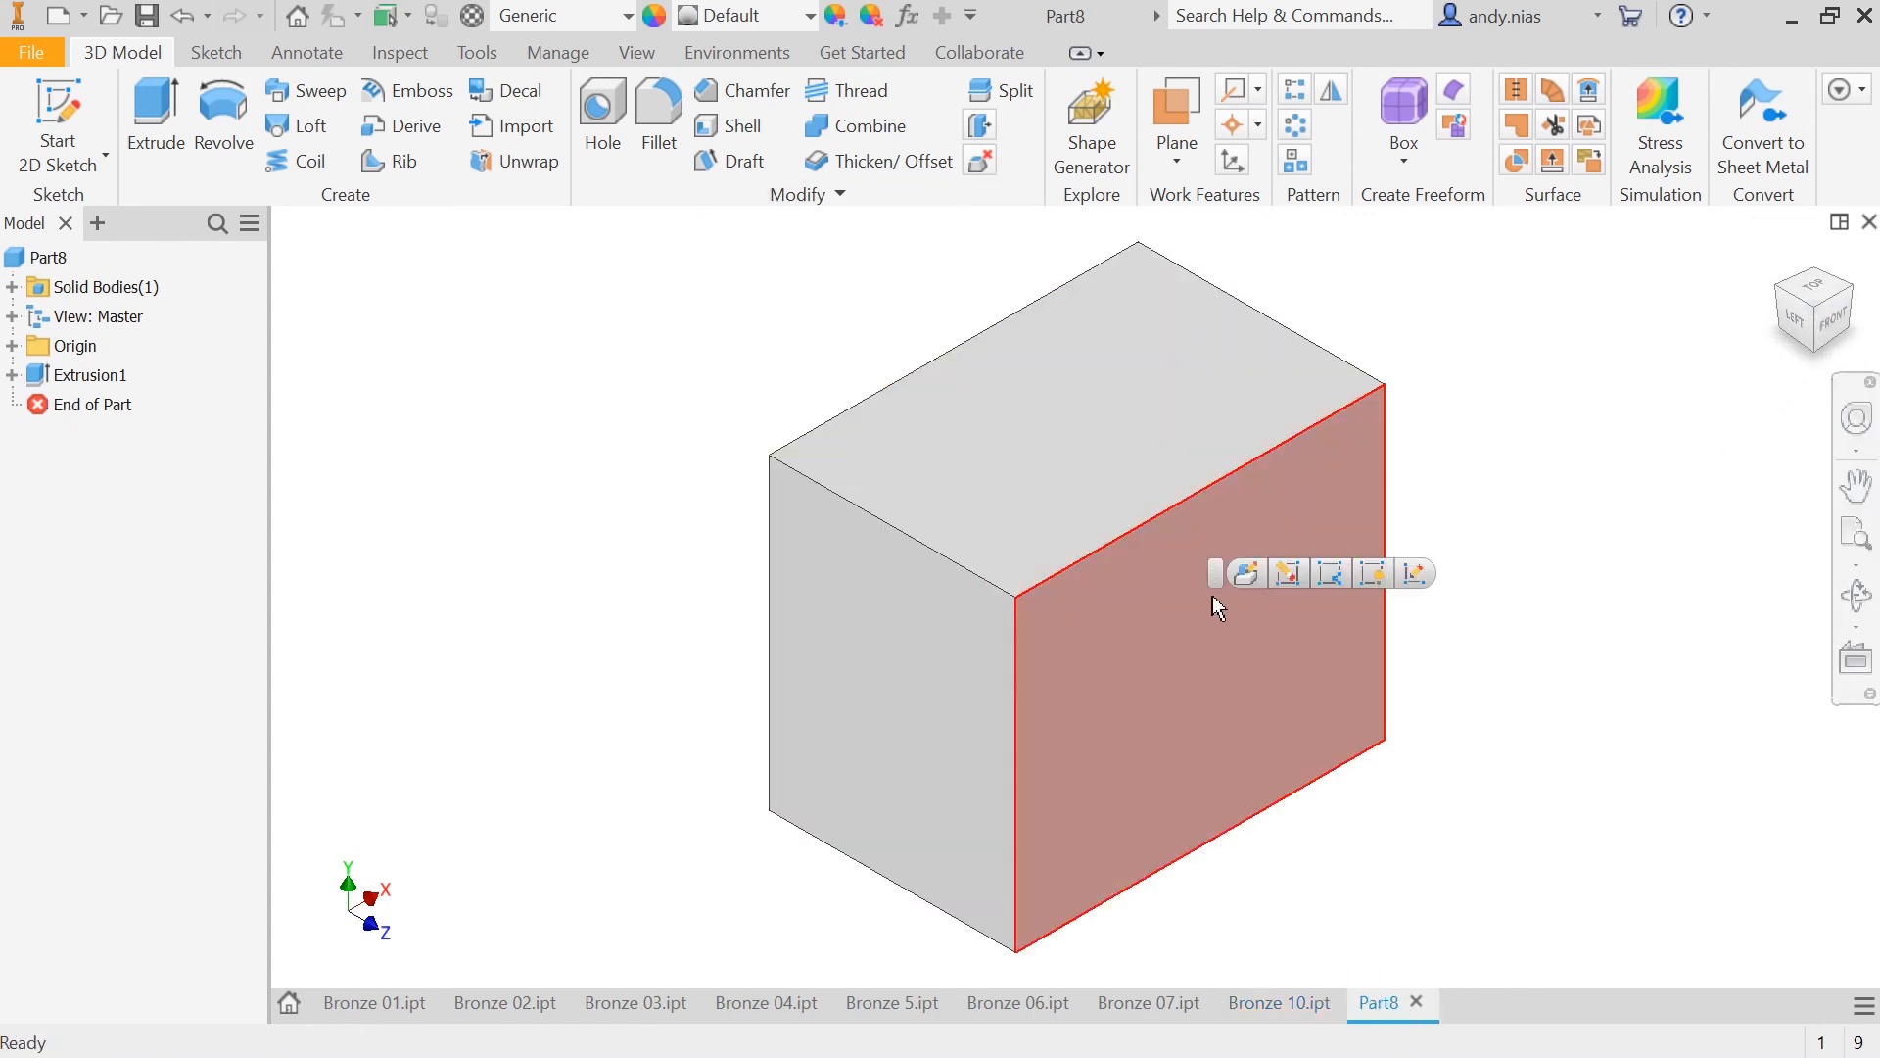
left_click(59, 108)
left_click(1179, 674)
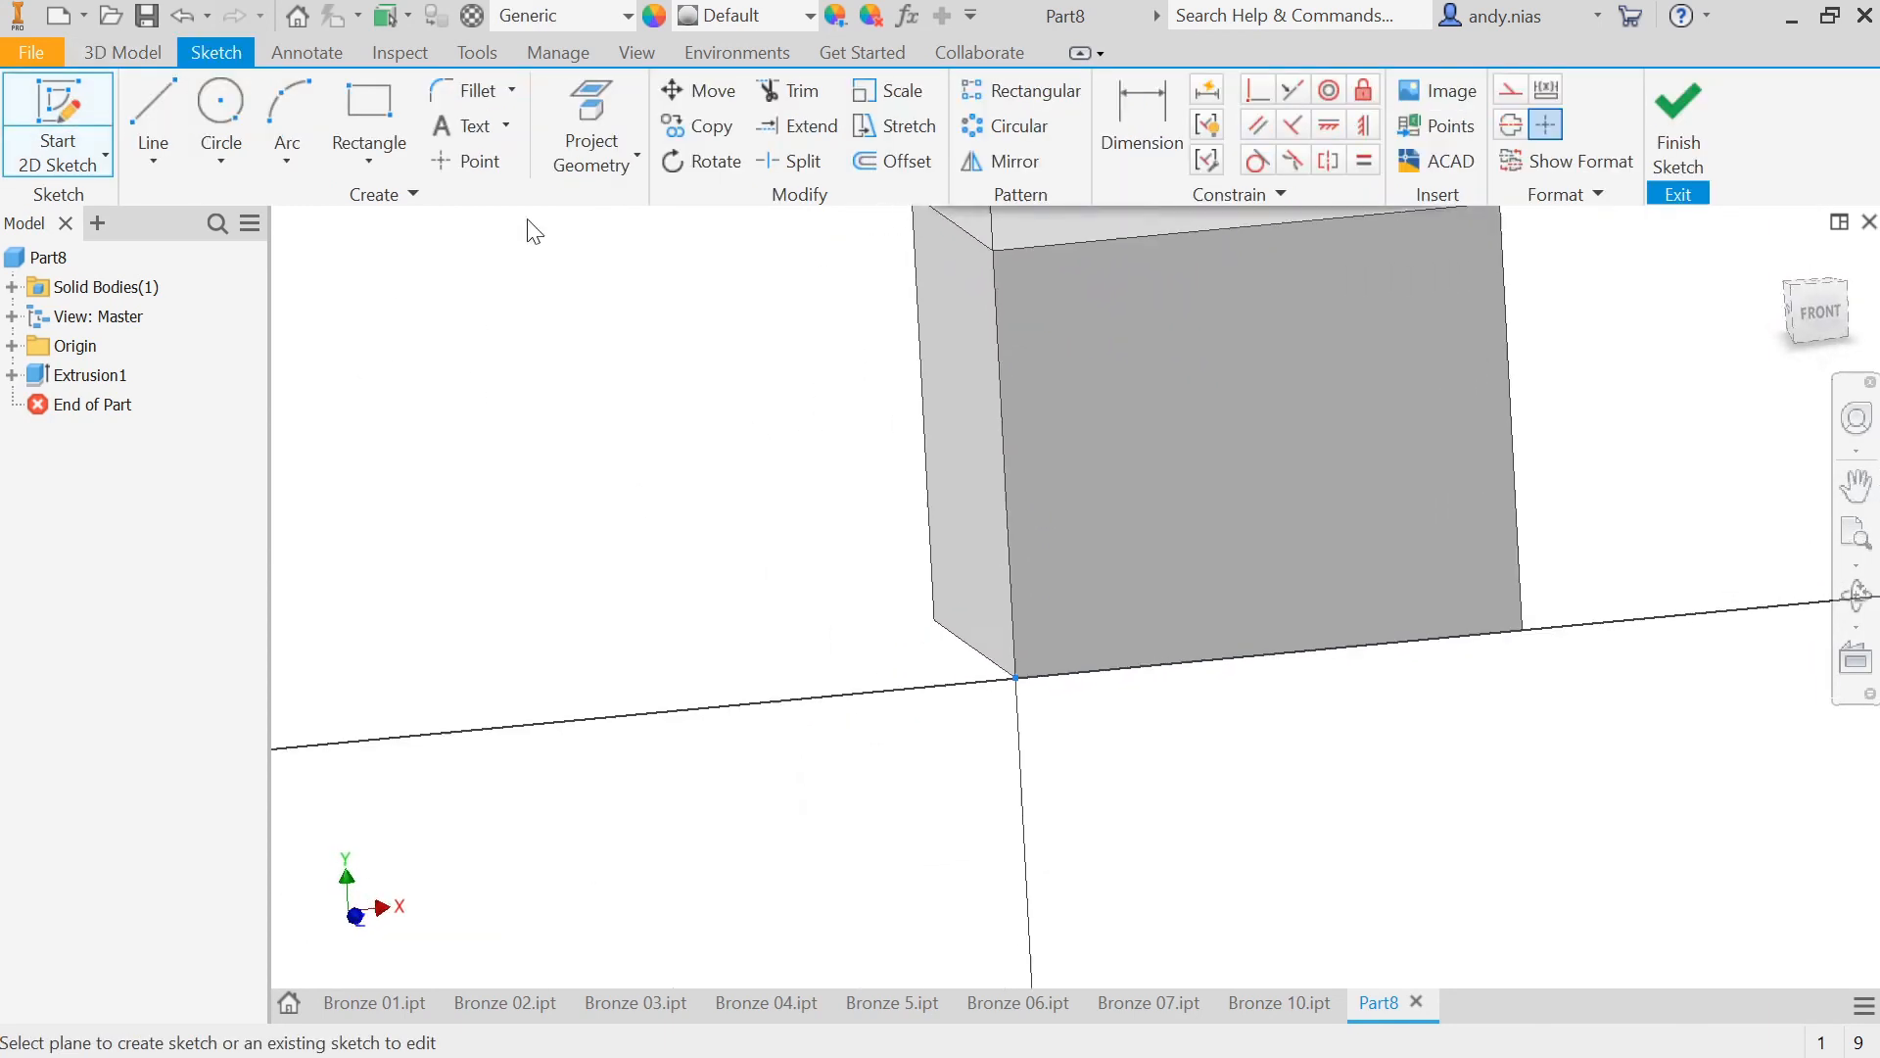
Step: Draw a closed triangle in the face's upper-left corner, 40 mm along the top edge and about 26 mm down the left edge
left_click(157, 106)
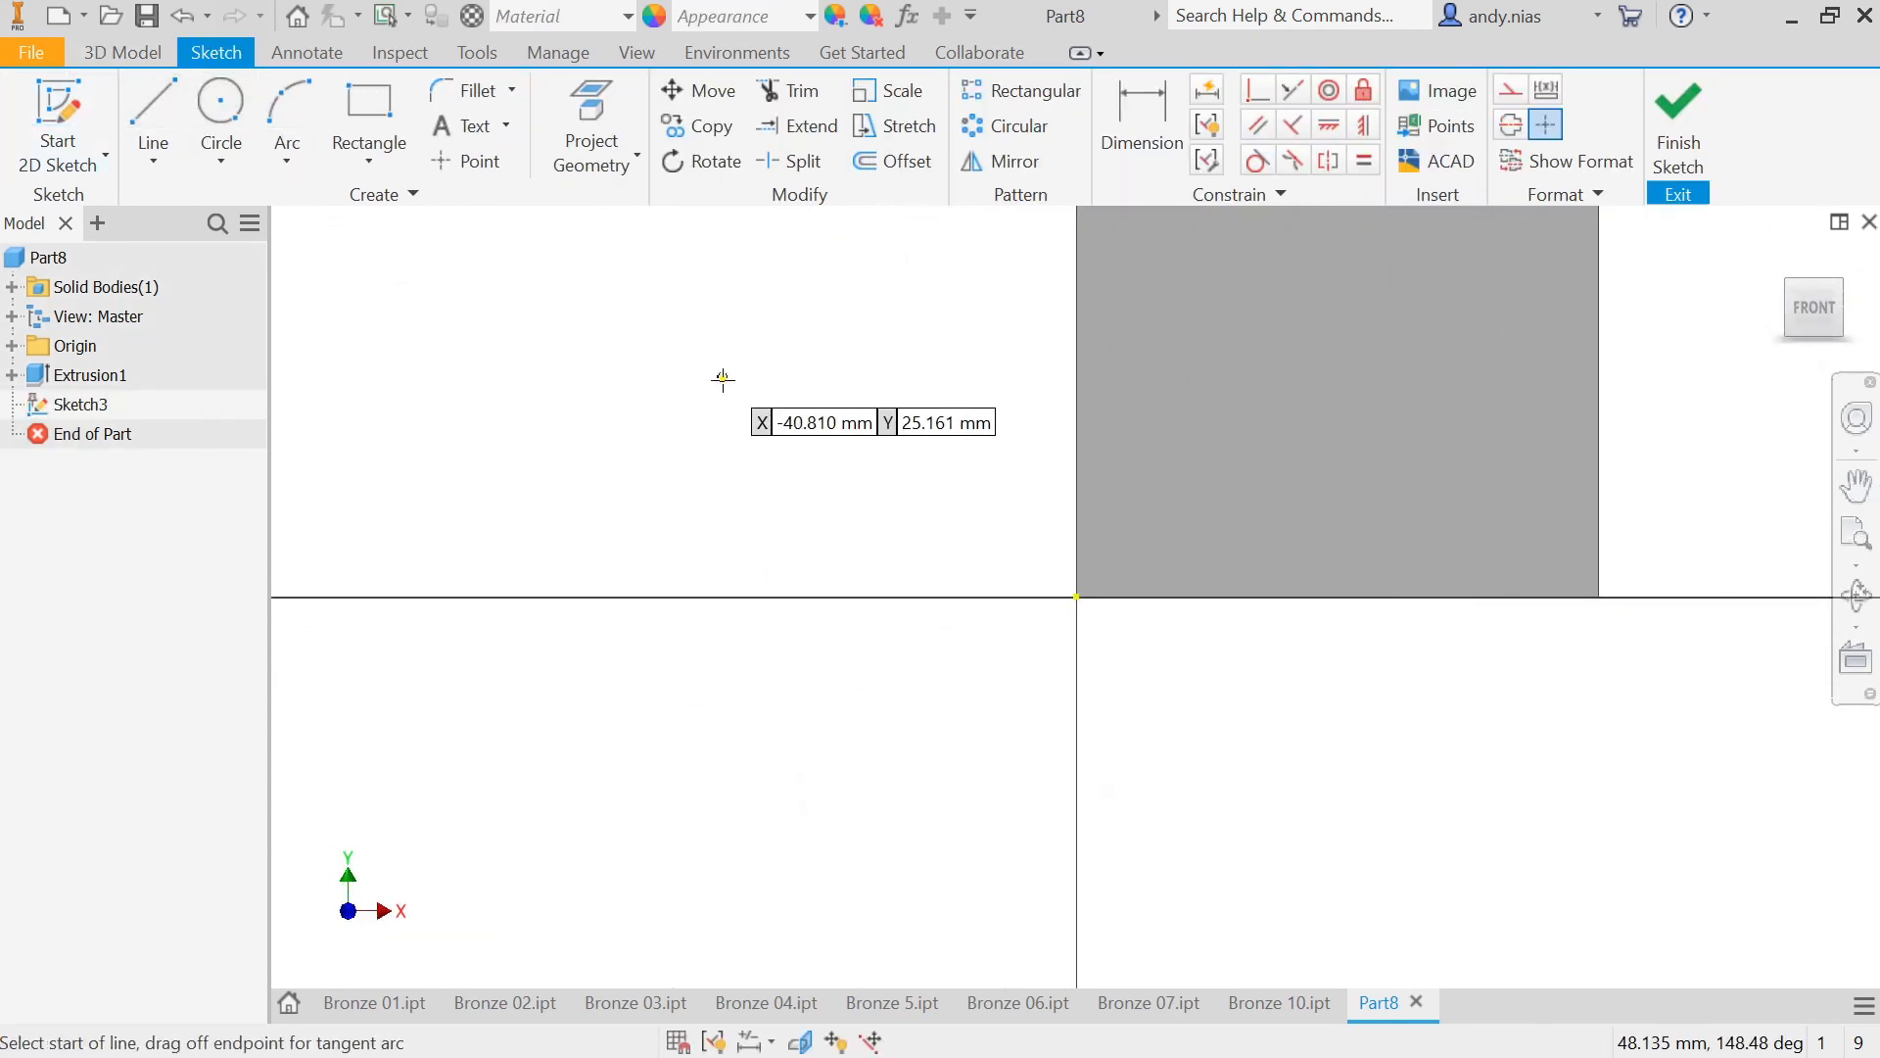
middle_click_drag(724, 380, 643, 493)
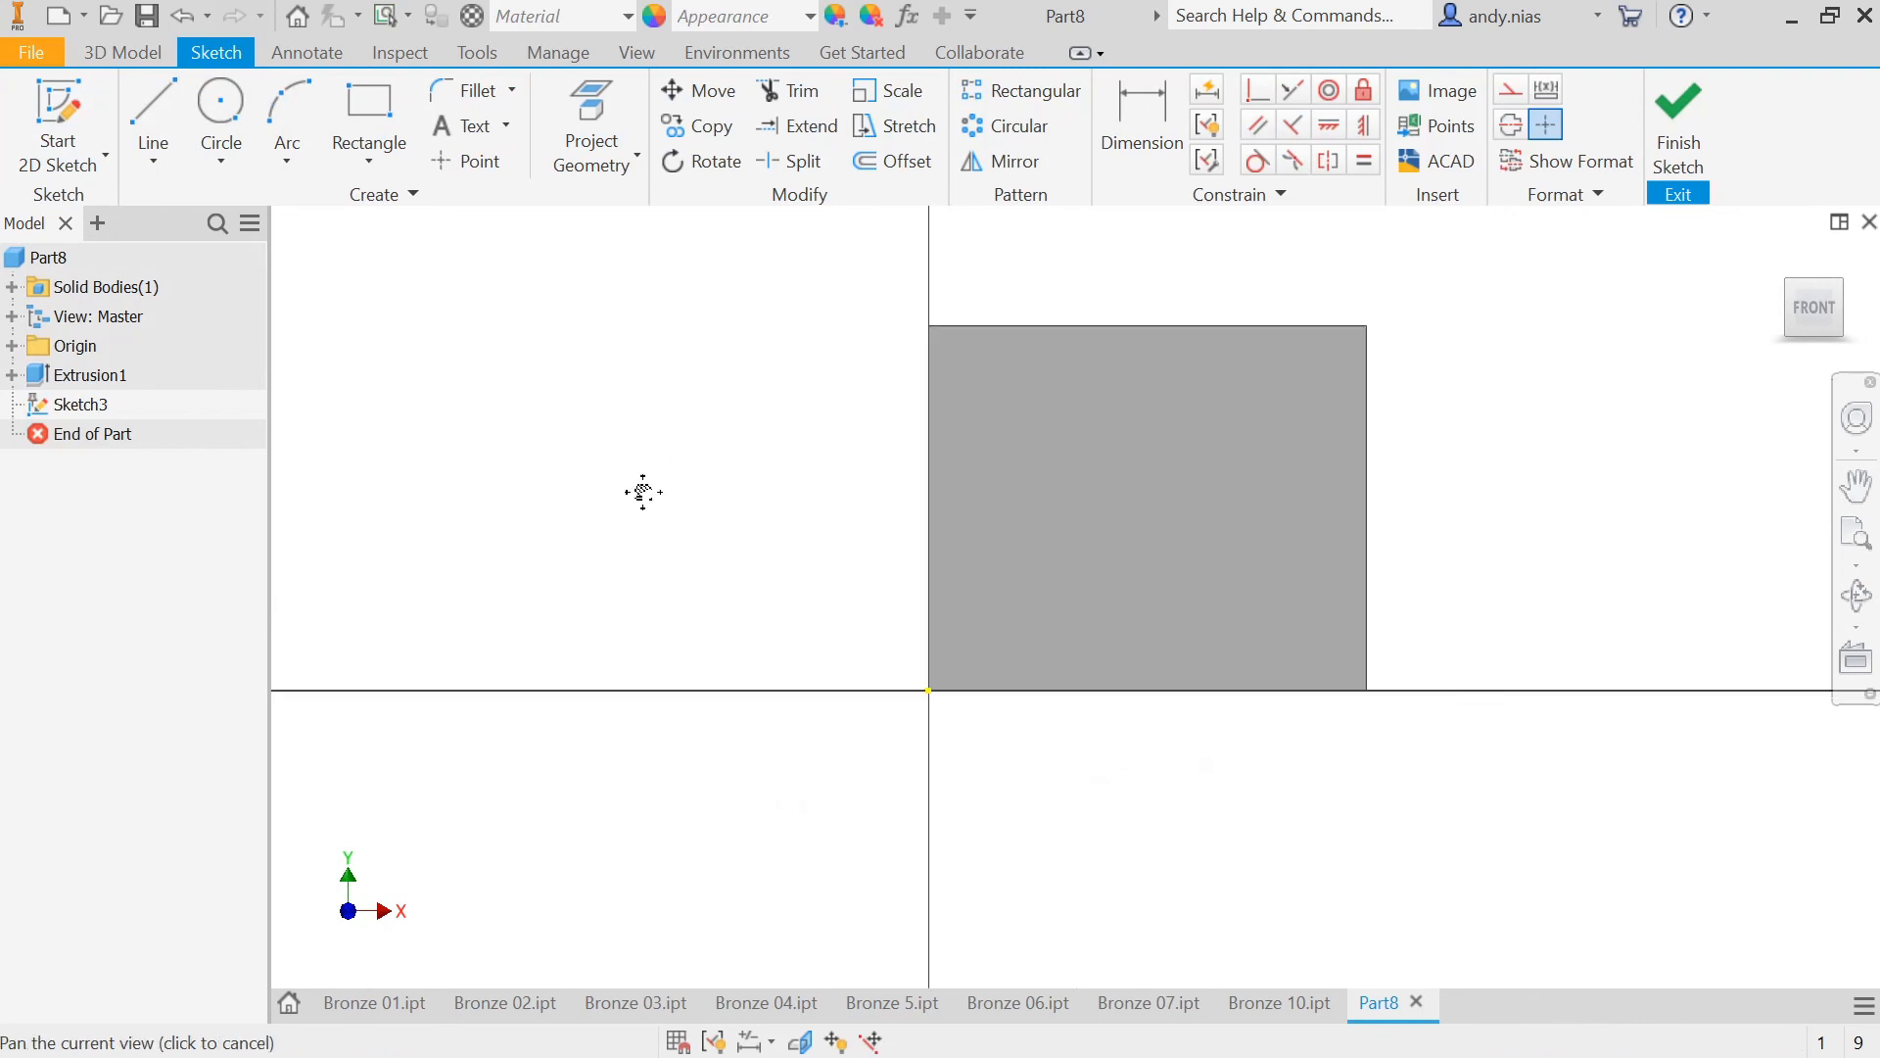
left_click(928, 325)
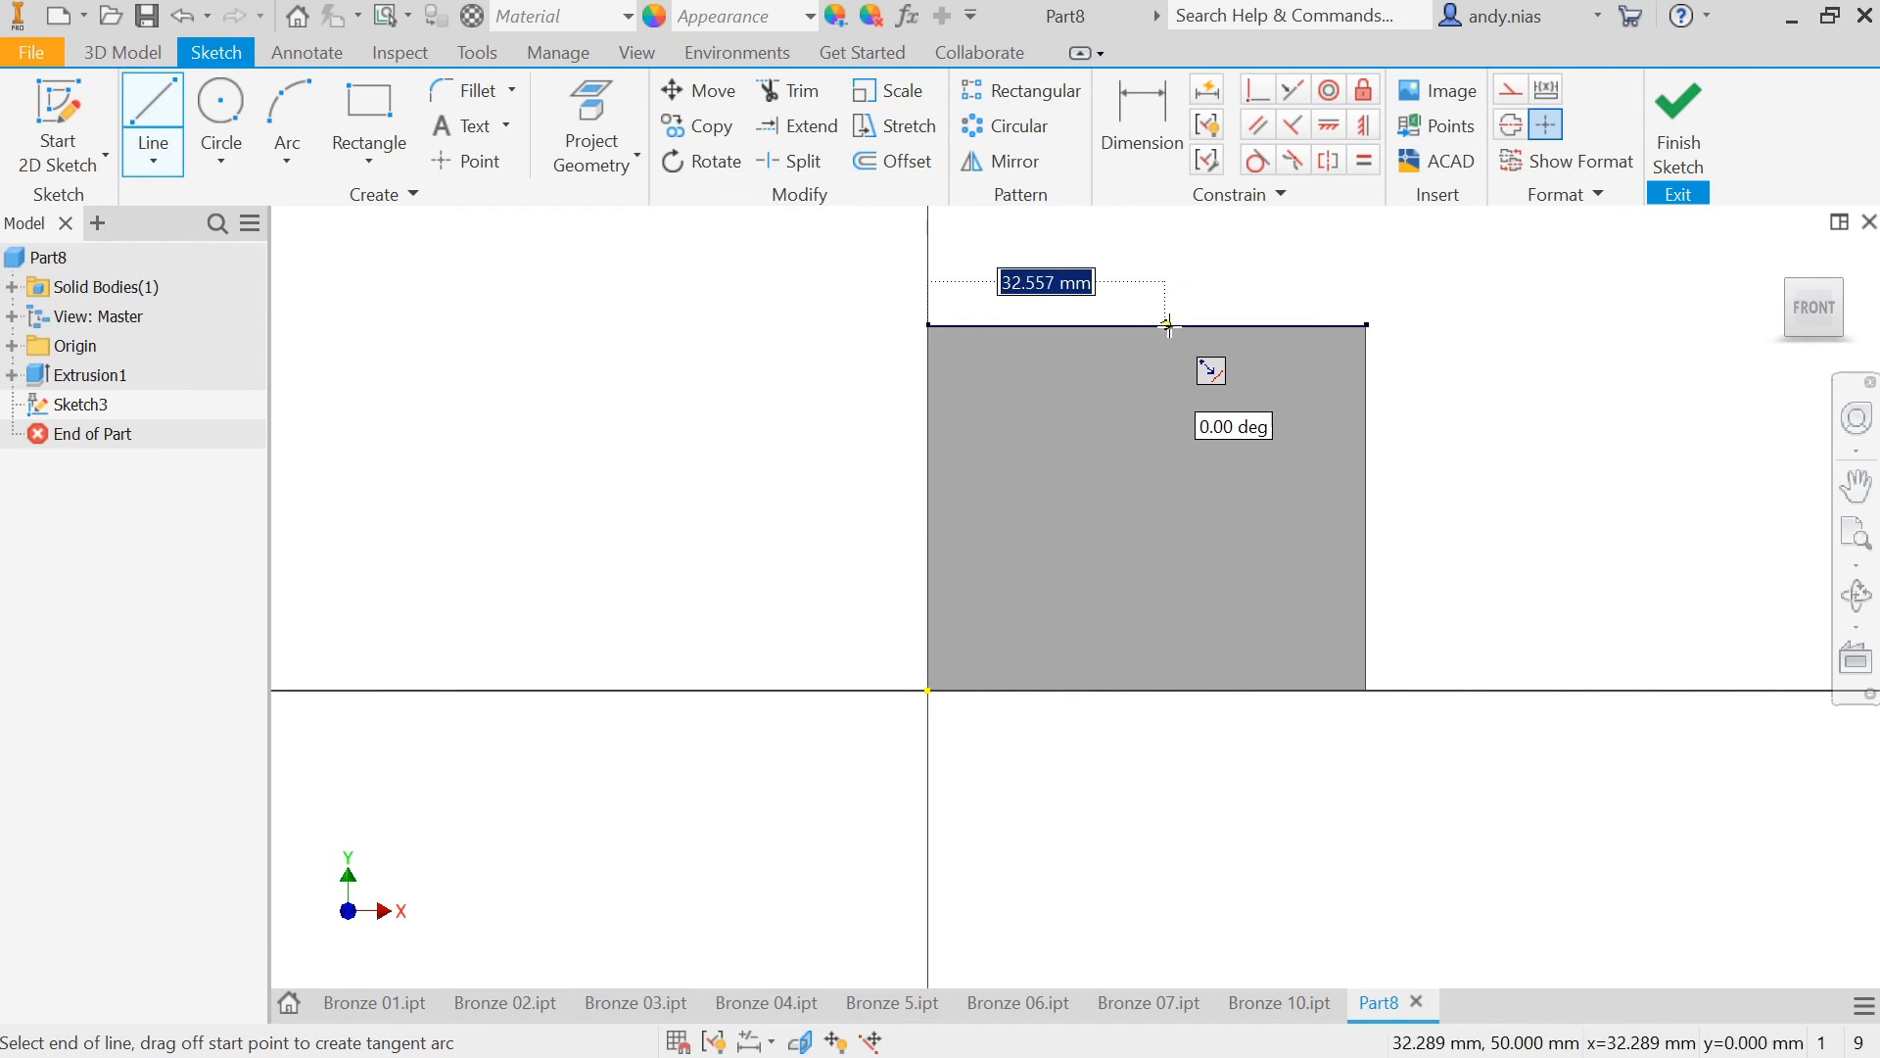
type("40")
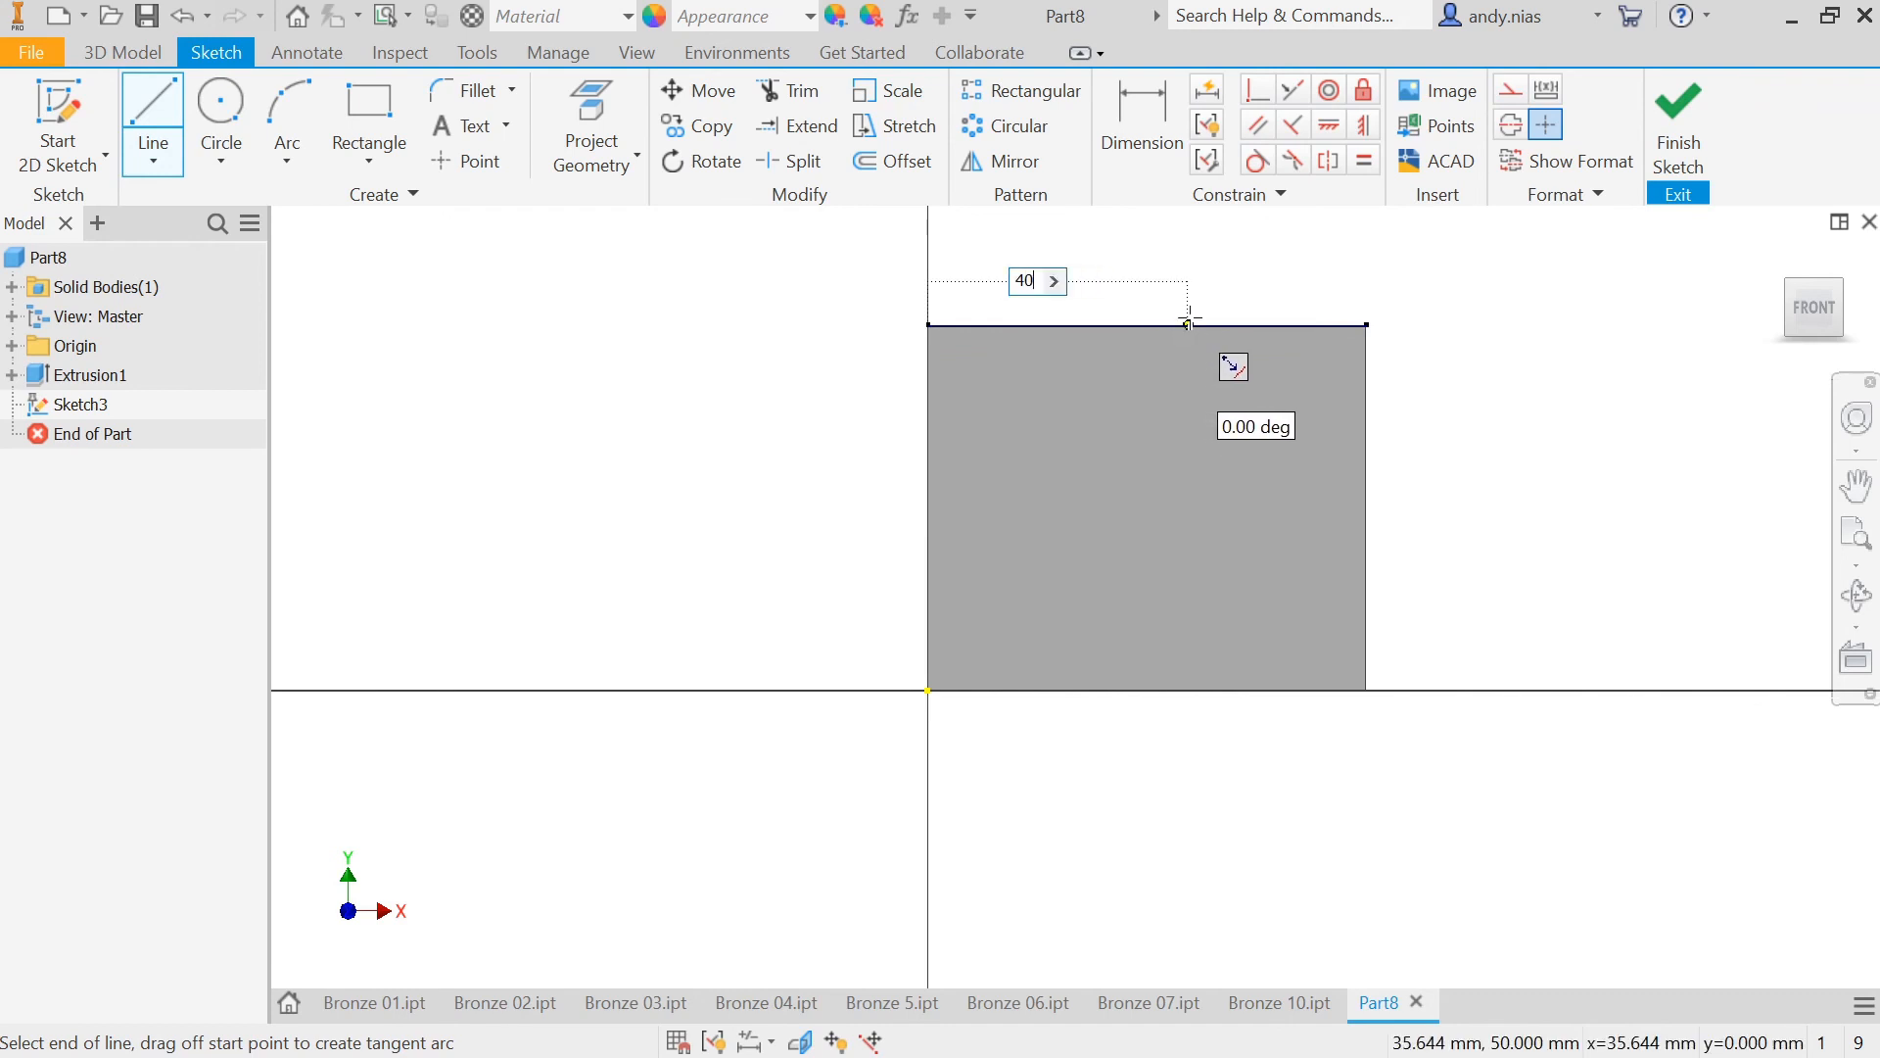
key("Return")
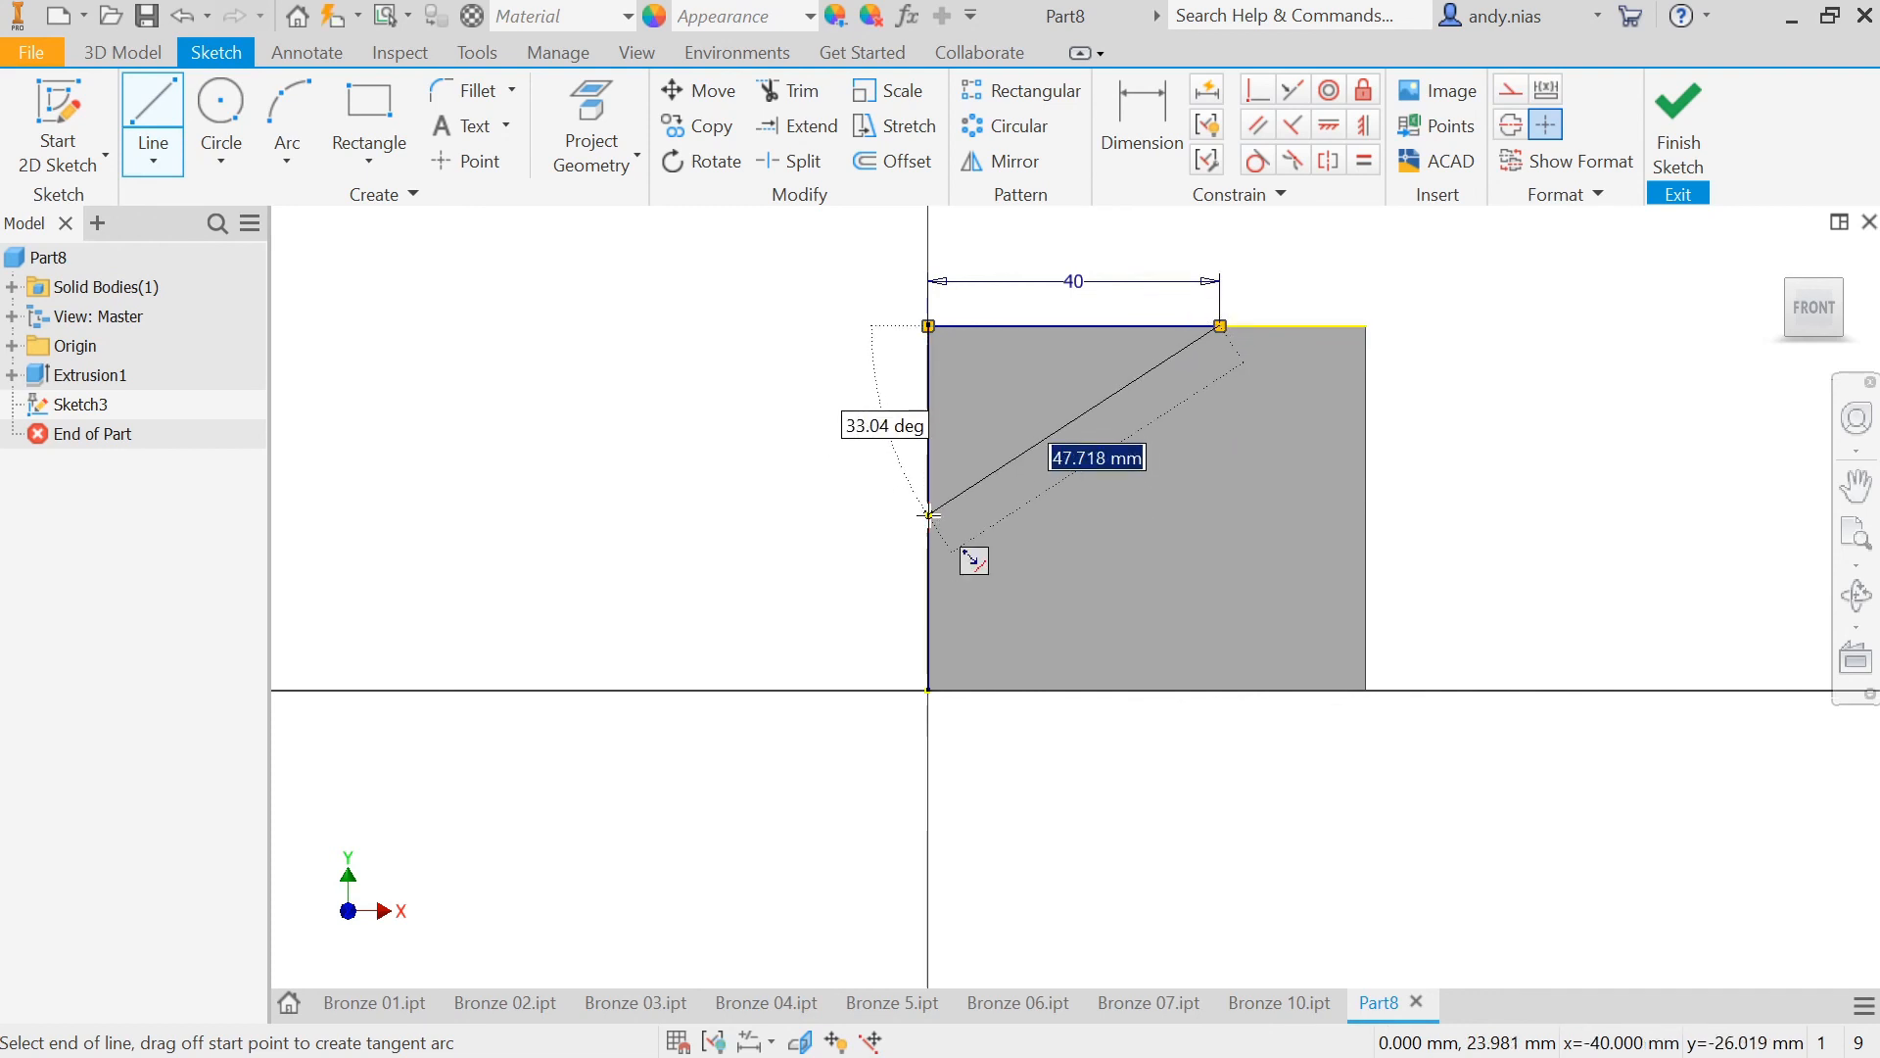
double_click(928, 514)
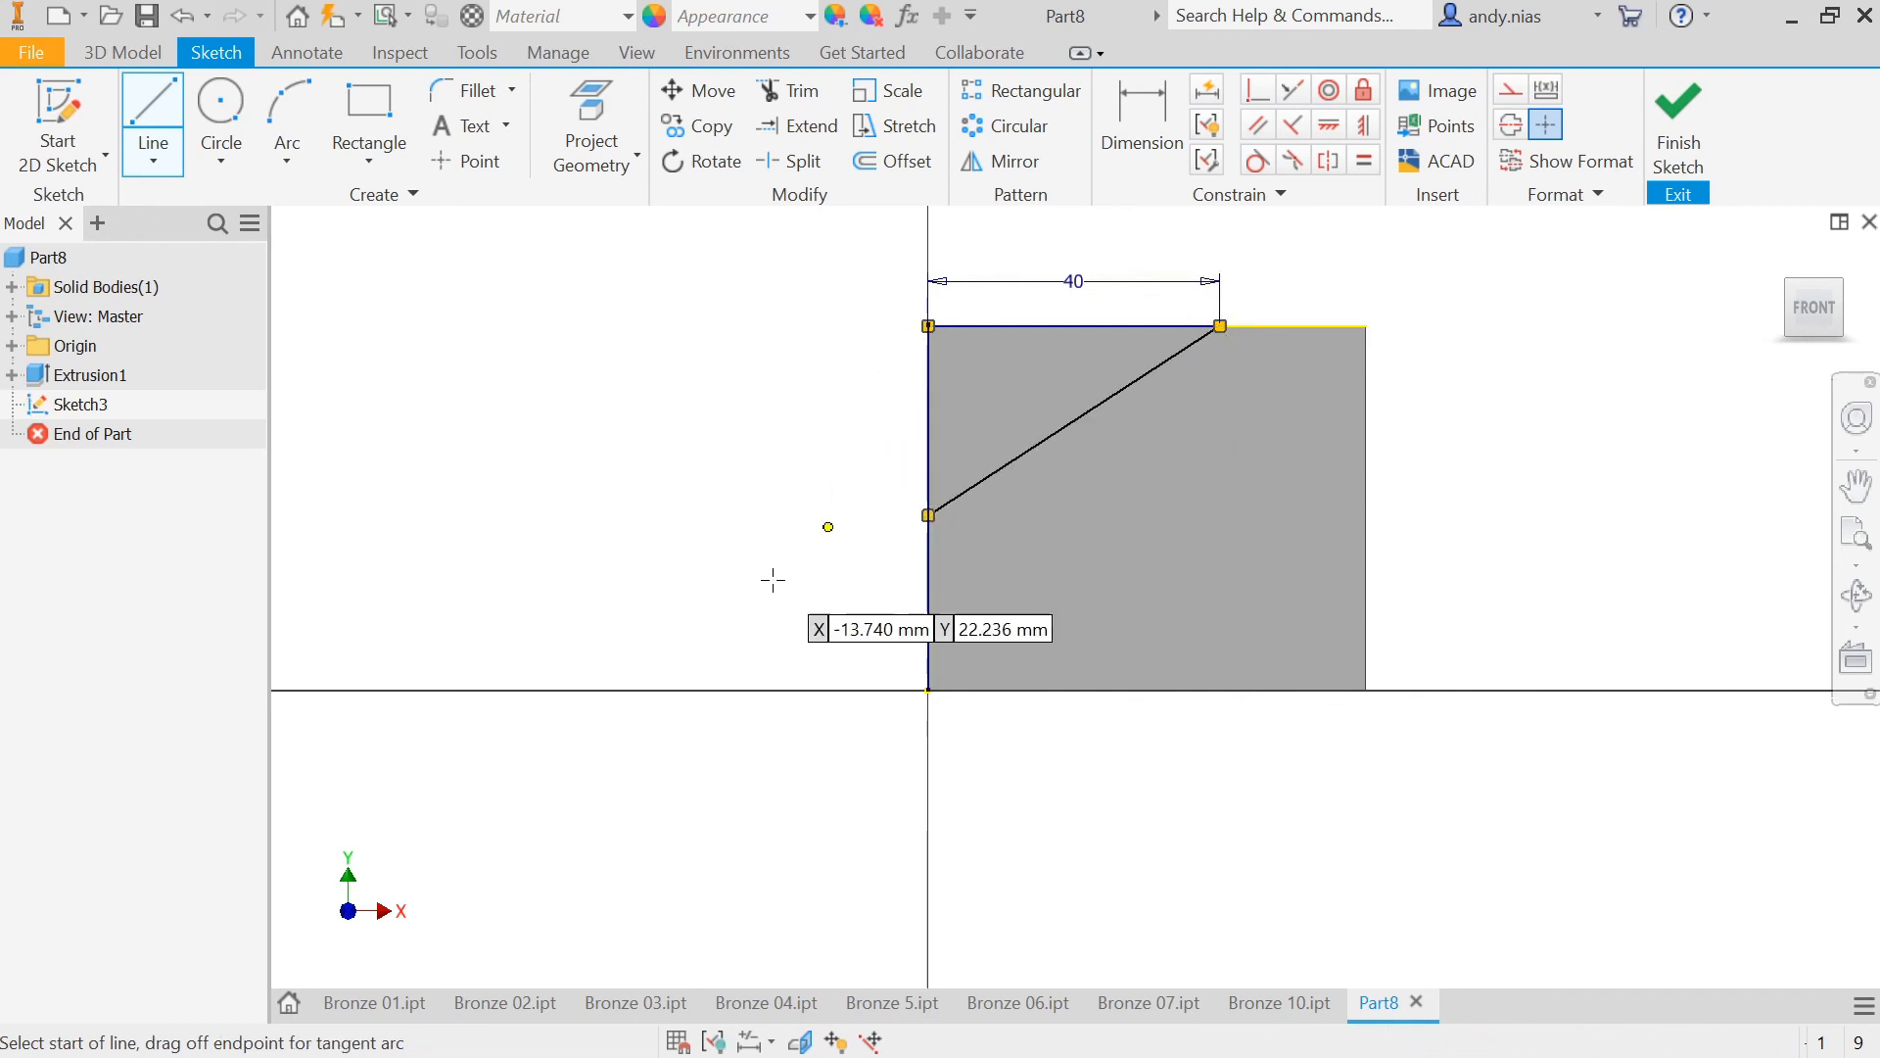
left_click(929, 325)
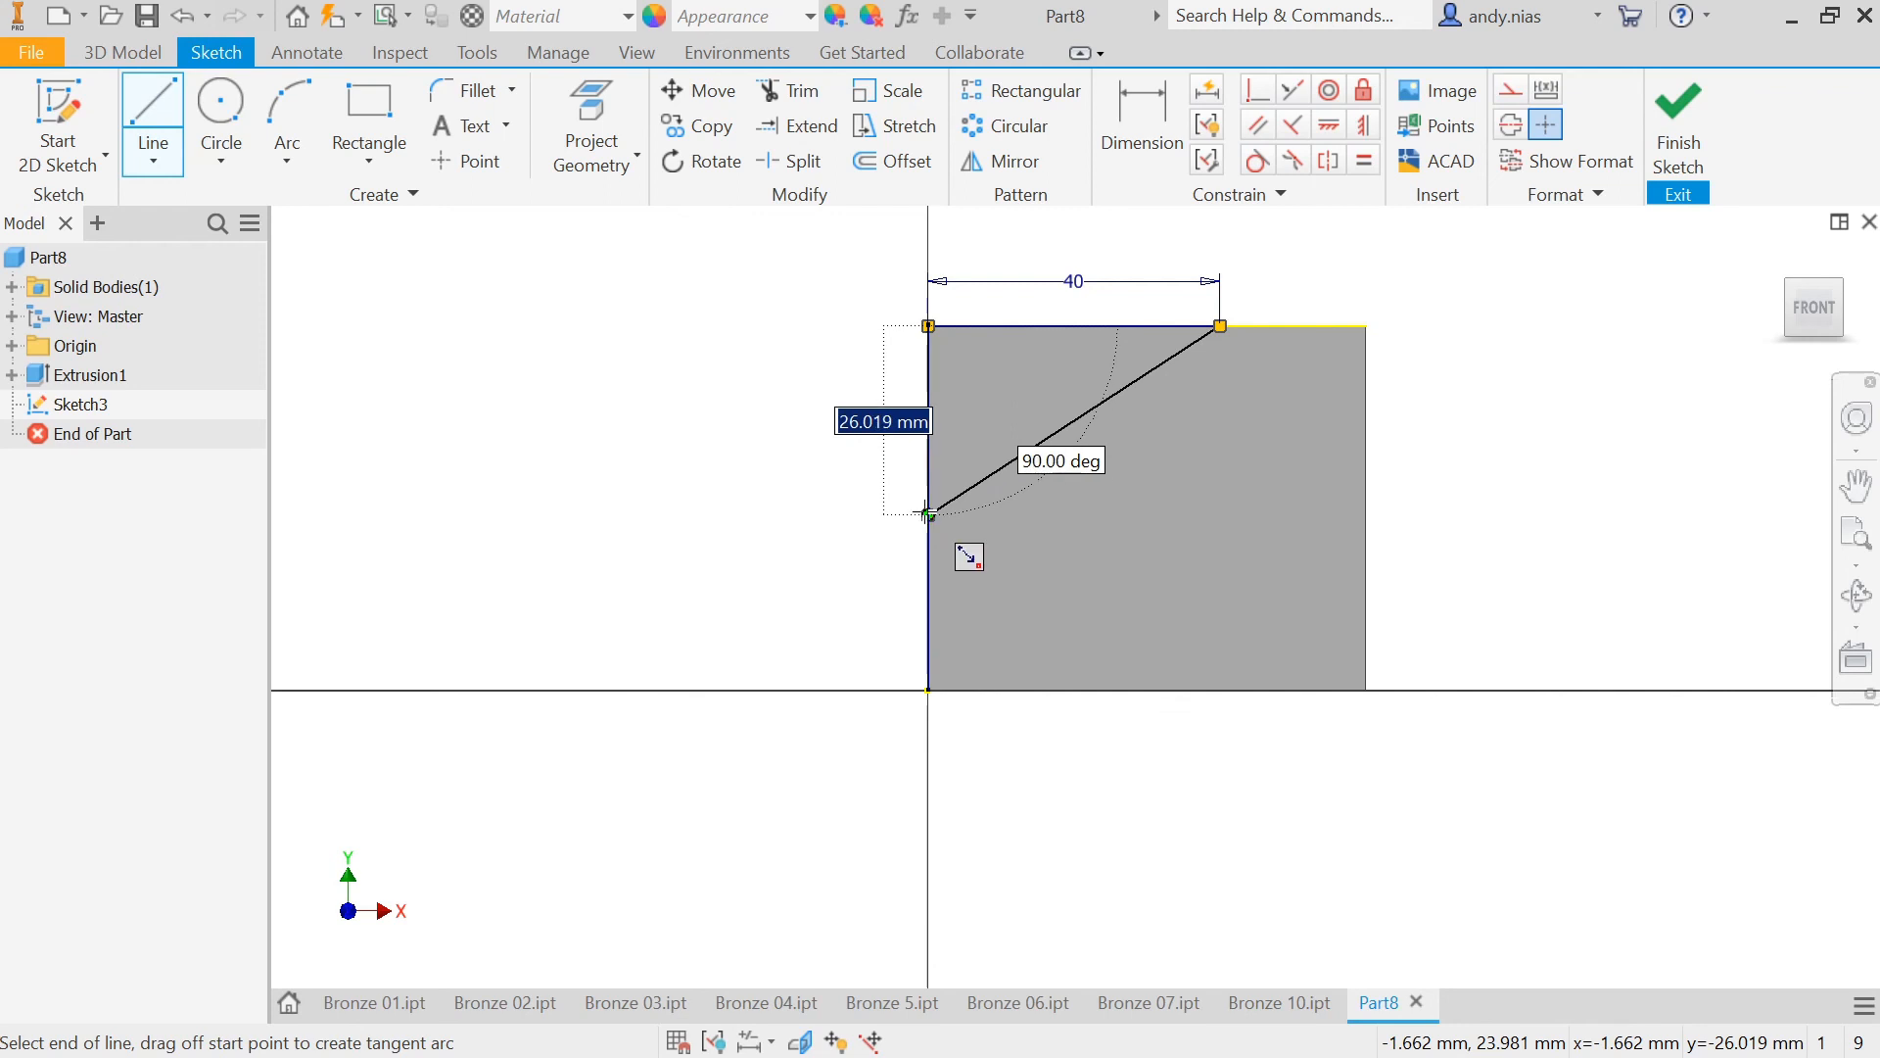
double_click(928, 514)
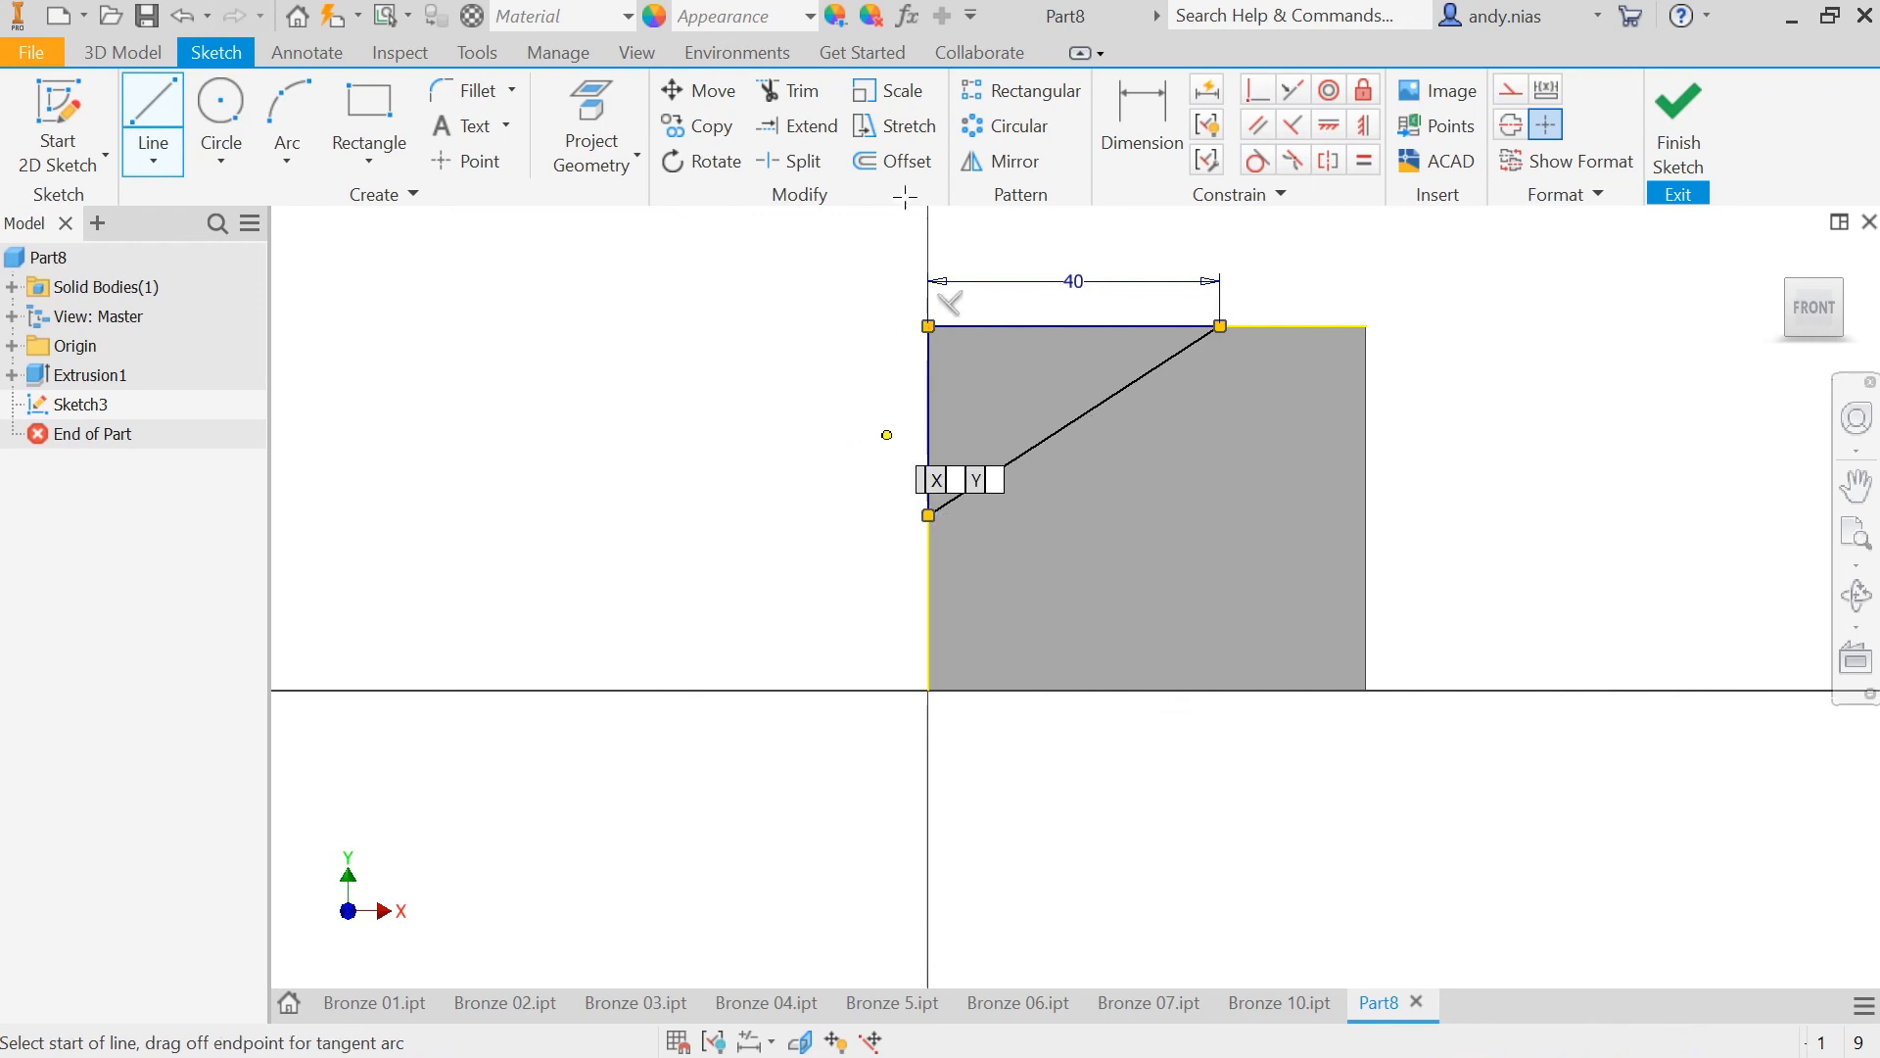
Step: Dimension the triangle's vertical side to 30 mm and finish the sketch
left_click(1147, 115)
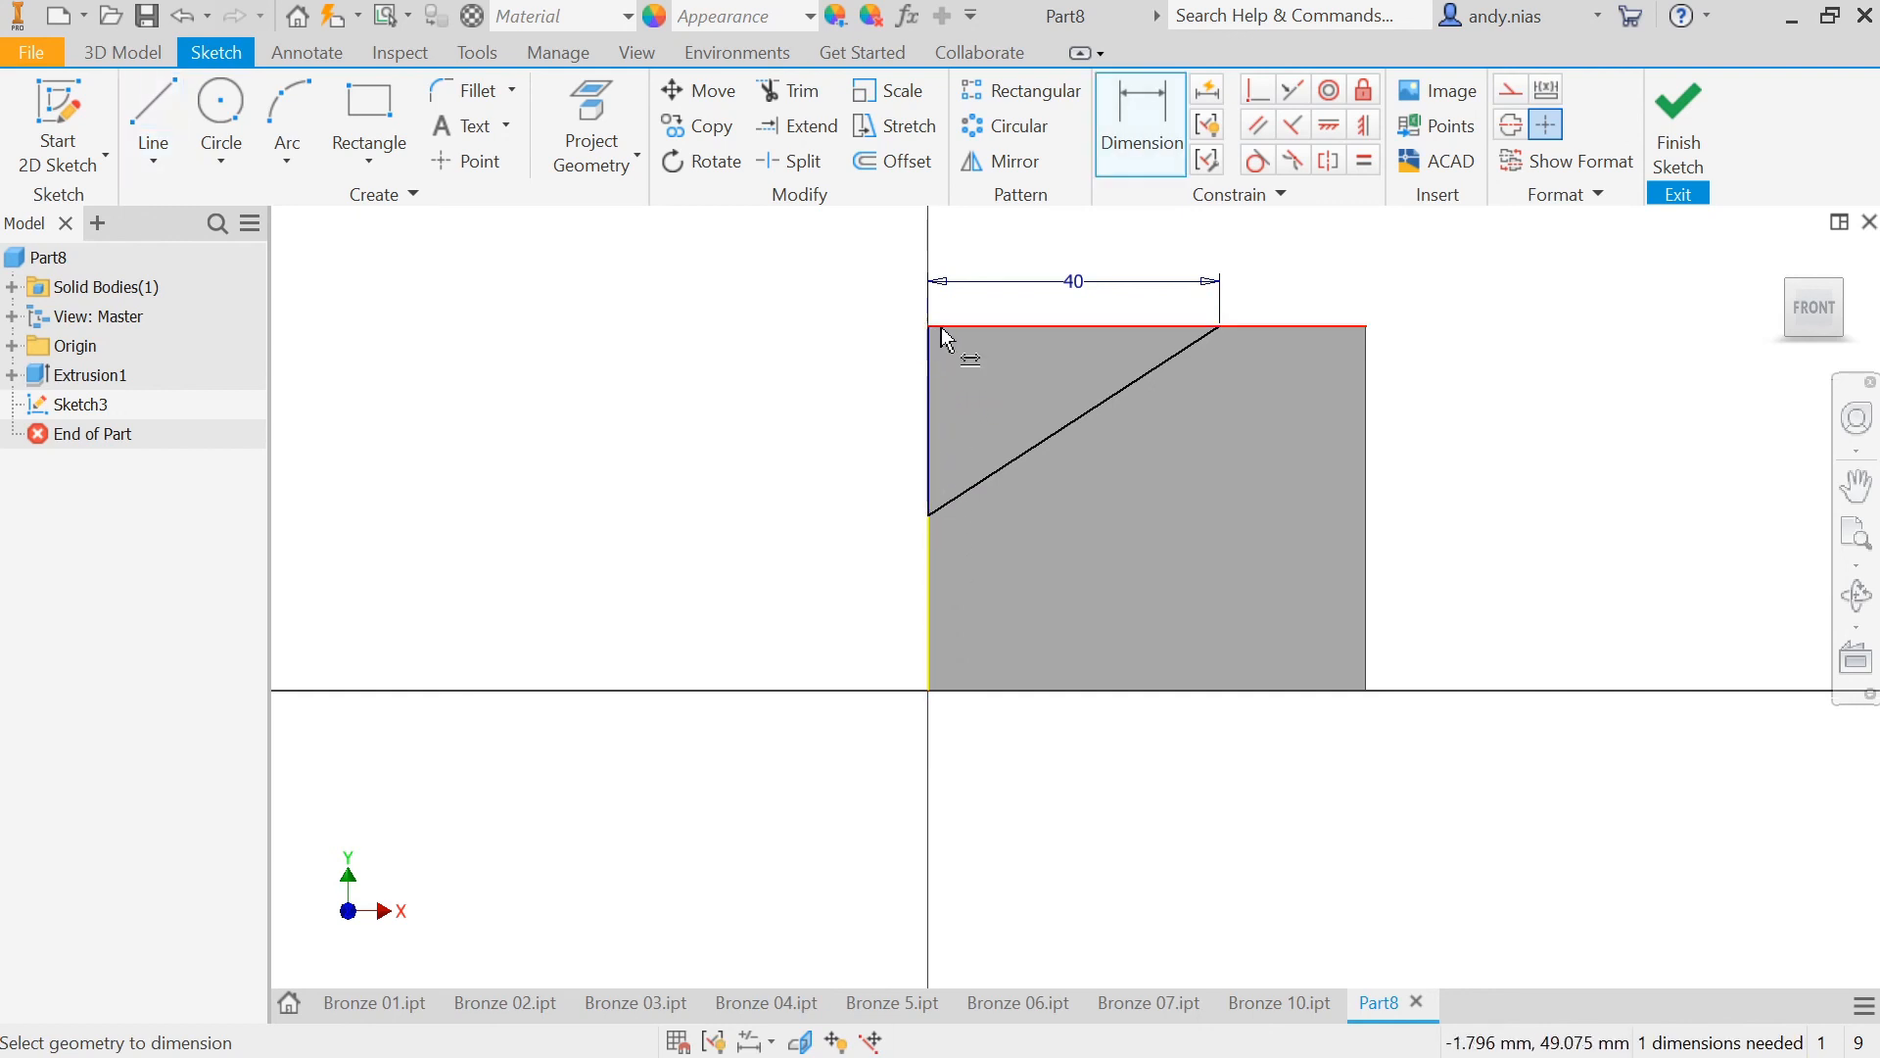
left_click(990, 344)
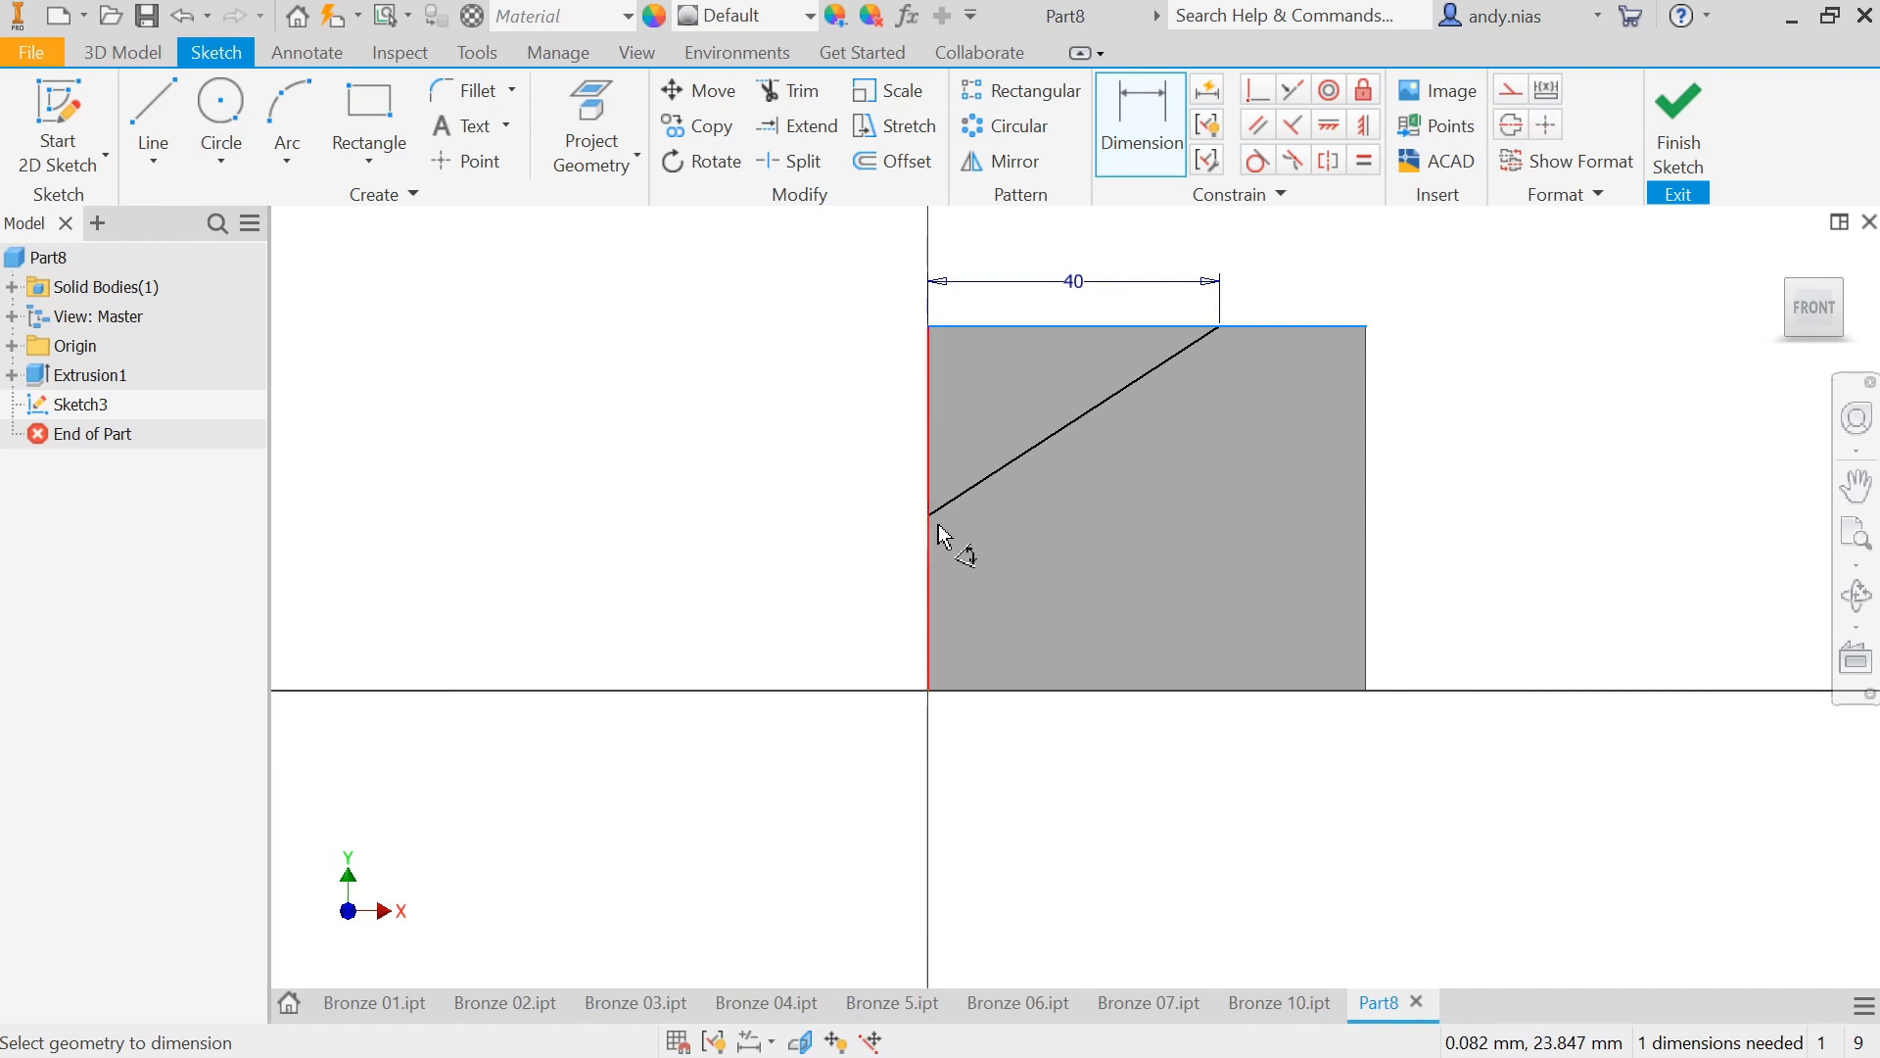
left_click(931, 515)
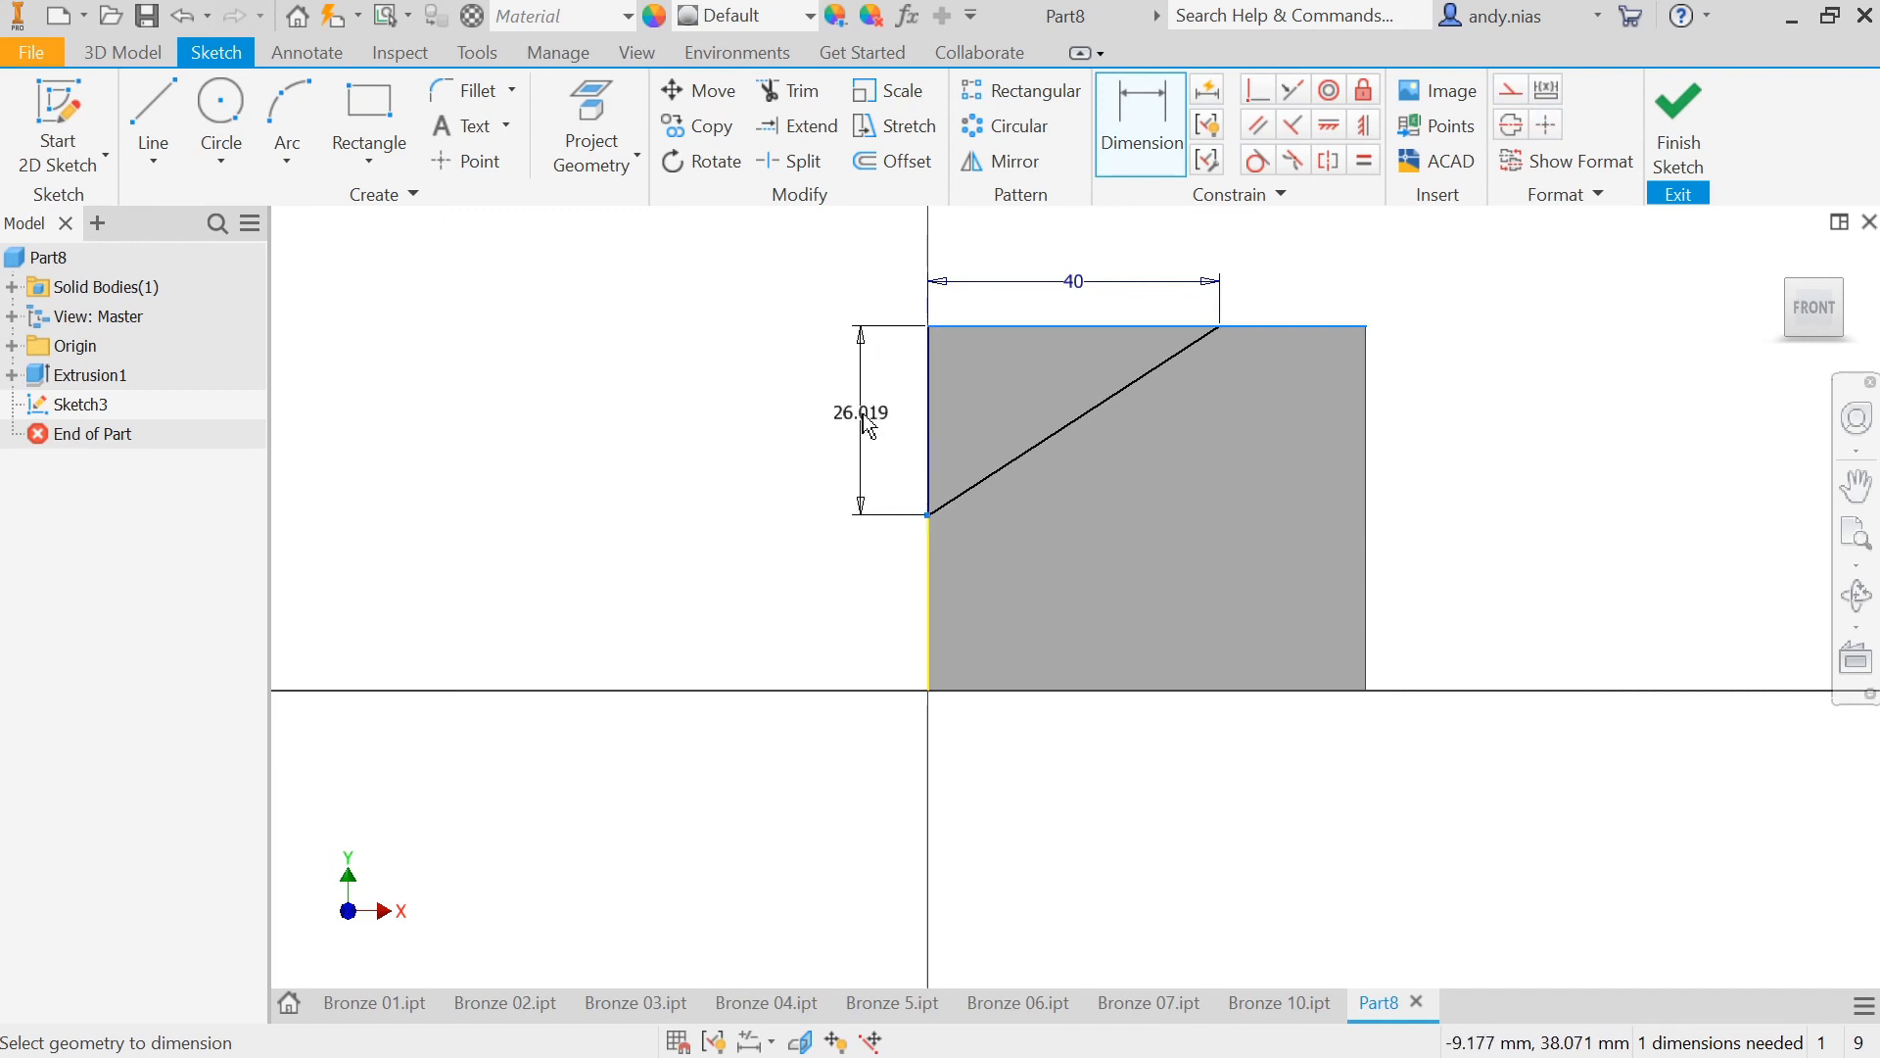
left_click(848, 428)
type("30")
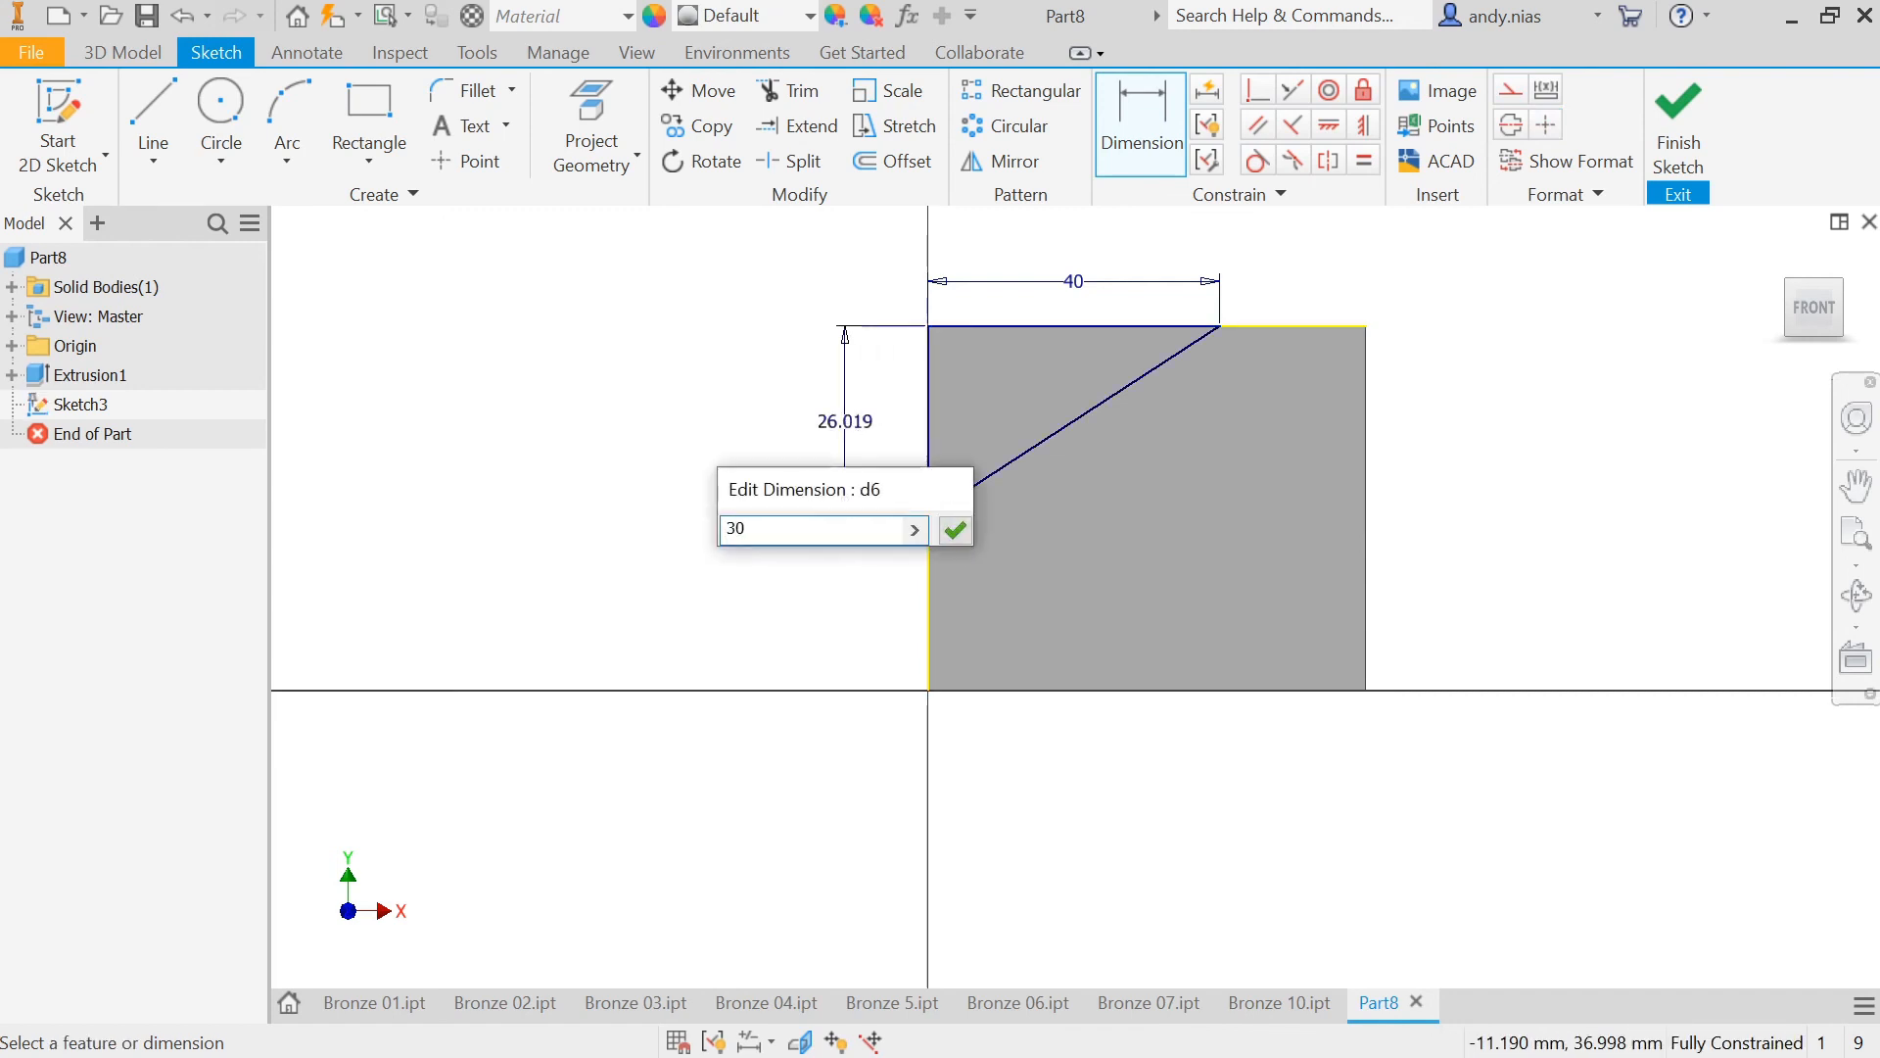
key("Return")
left_click(1679, 132)
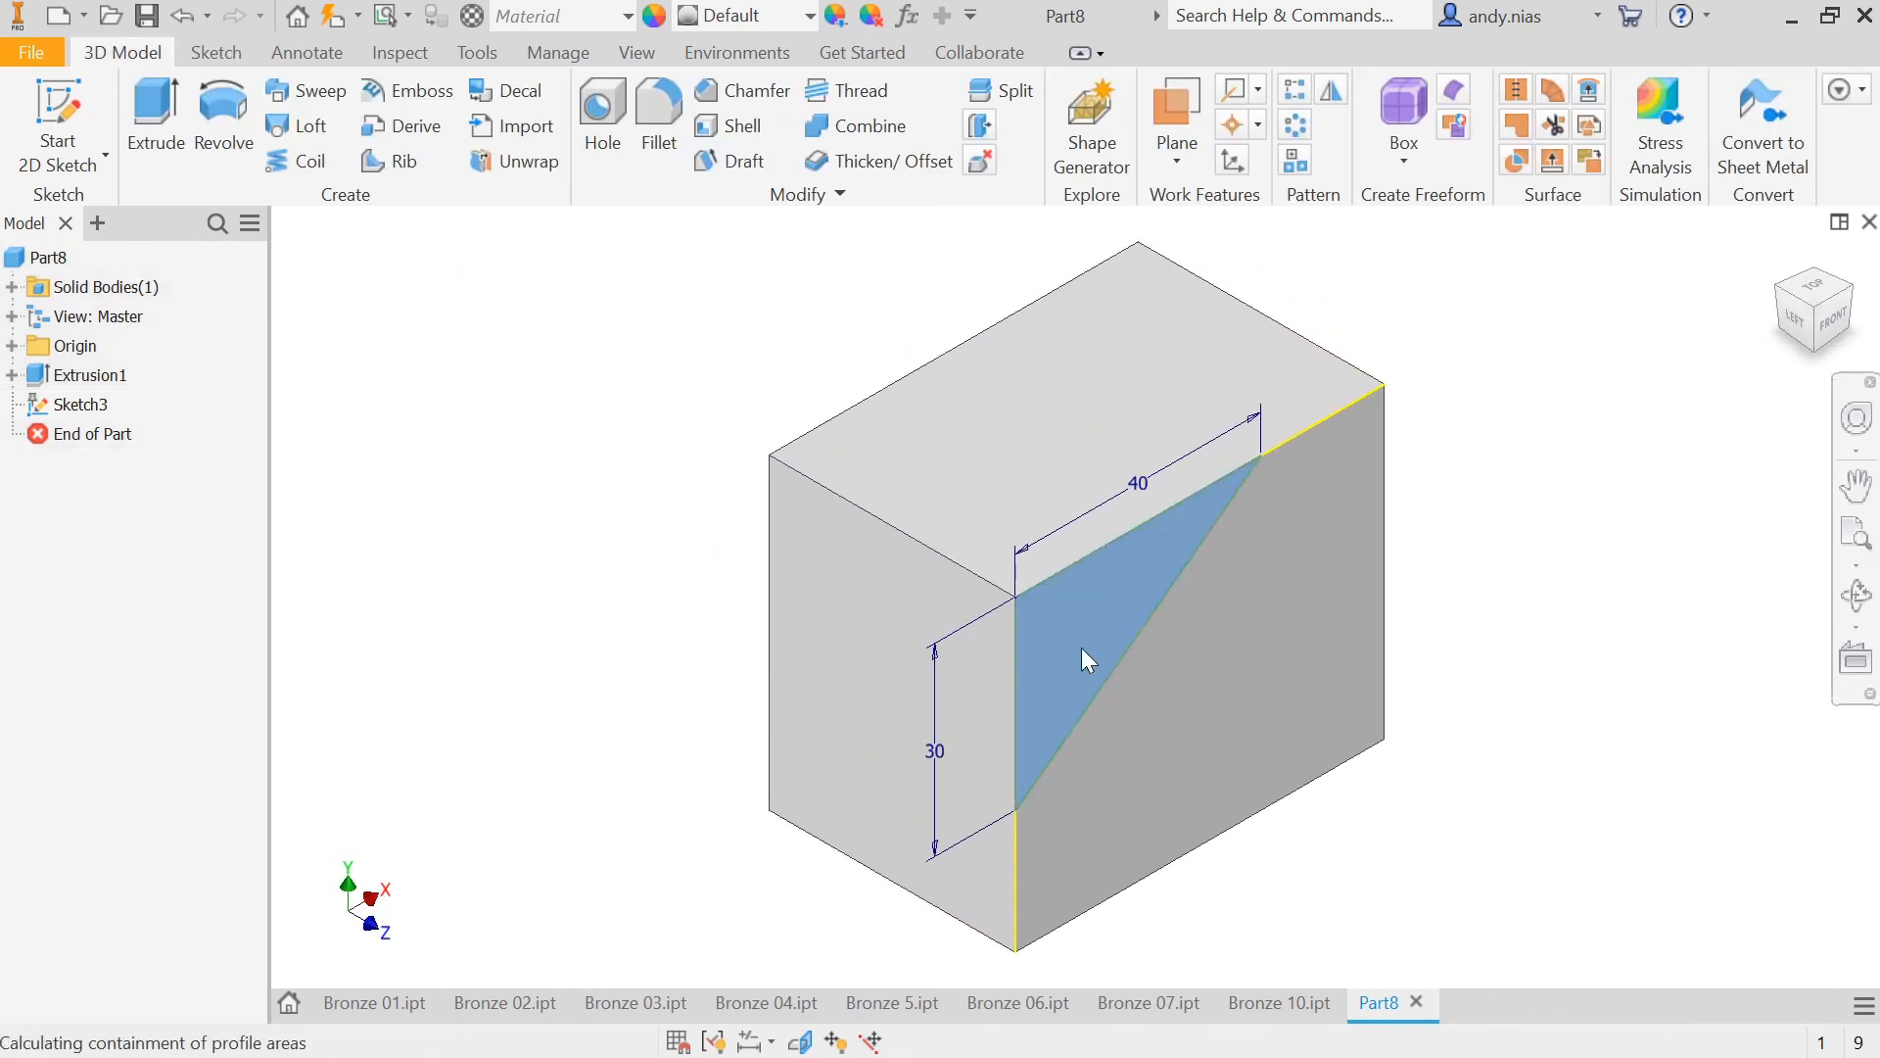
Step: Extrude the triangular profile as a cut 20 mm deep into the block
key("e")
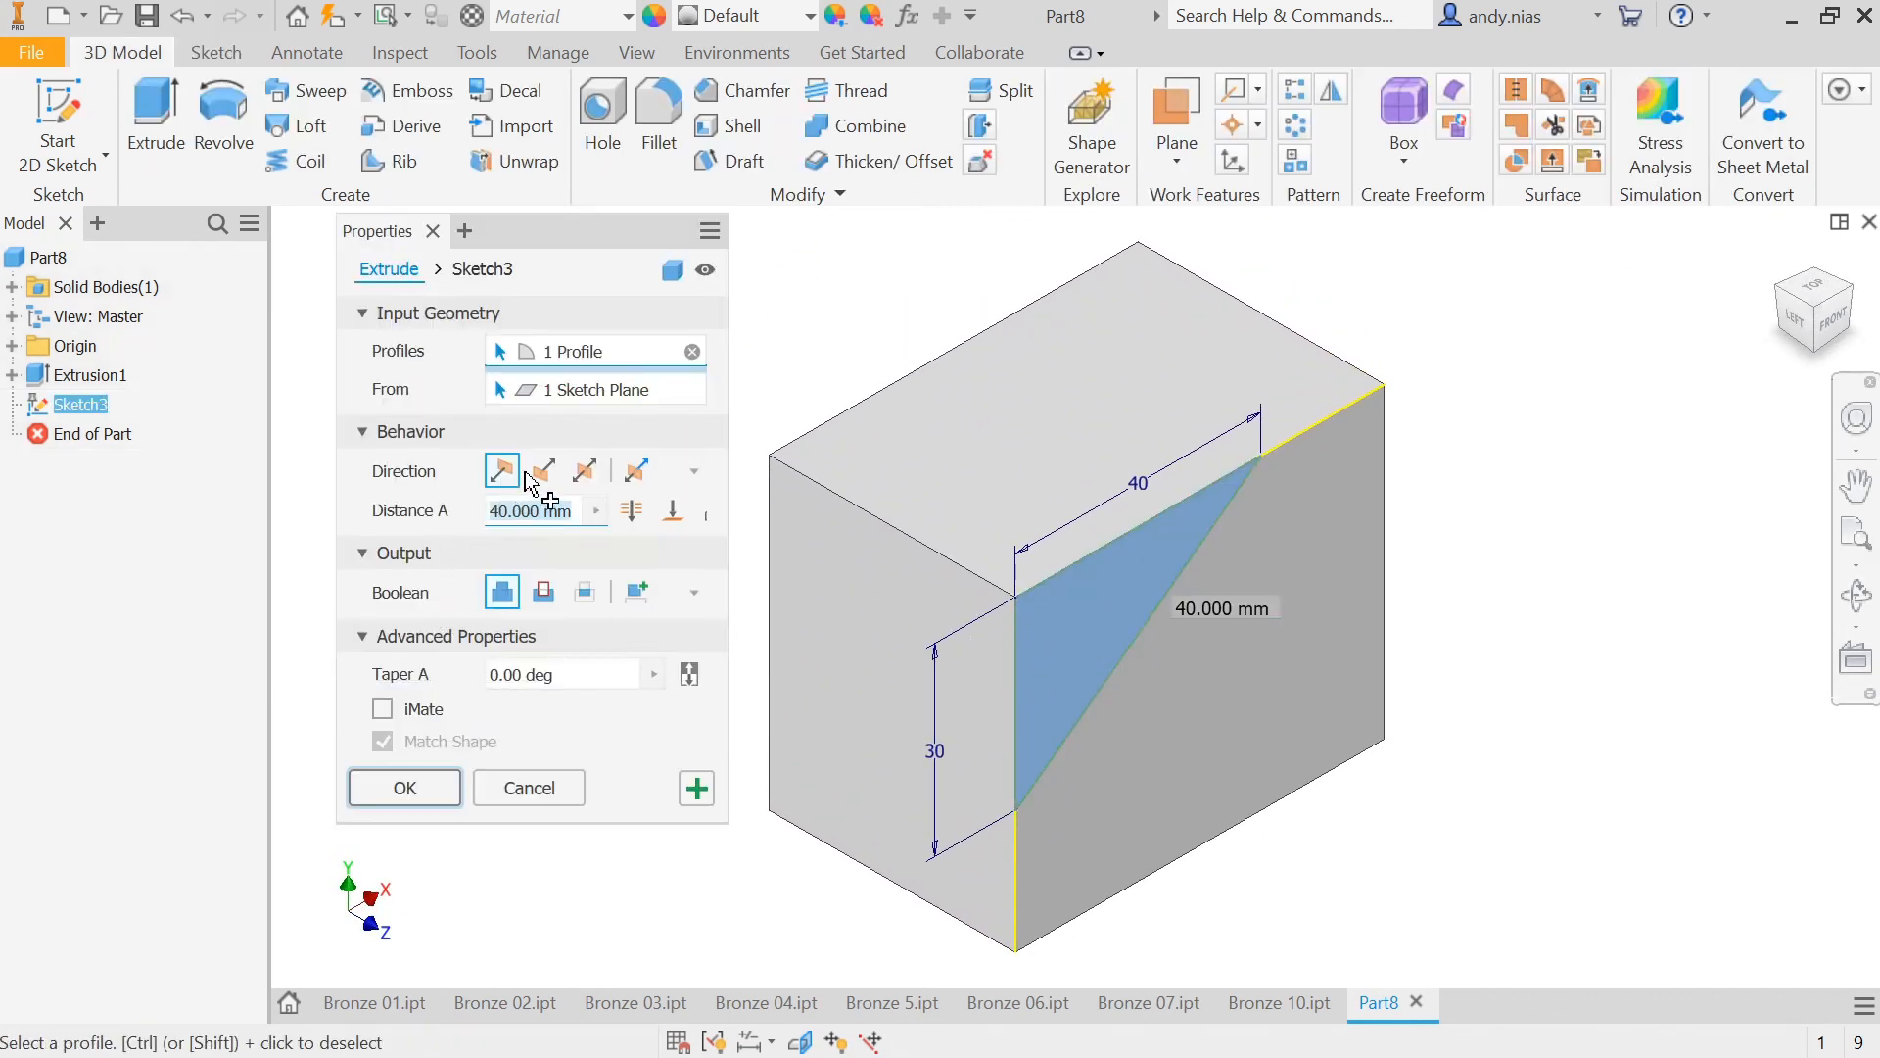
left_click(545, 600)
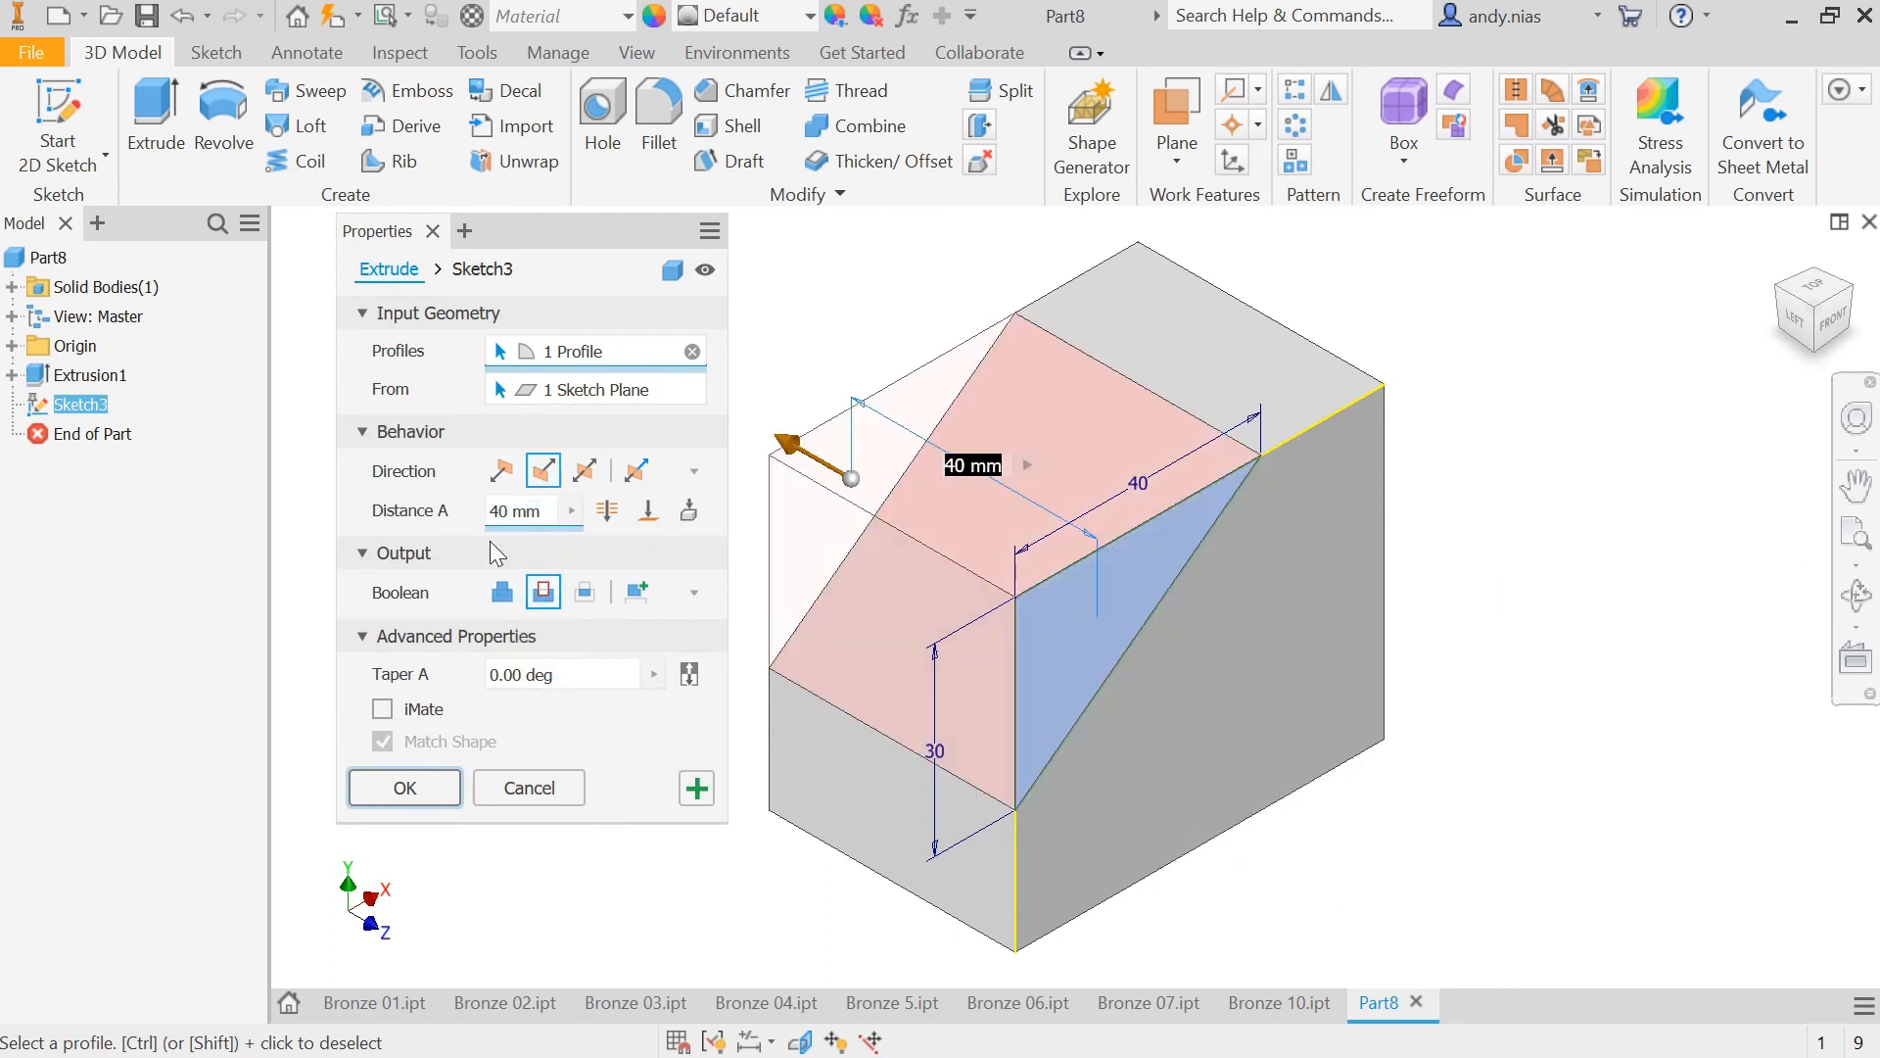
left_click(474, 509)
type("20")
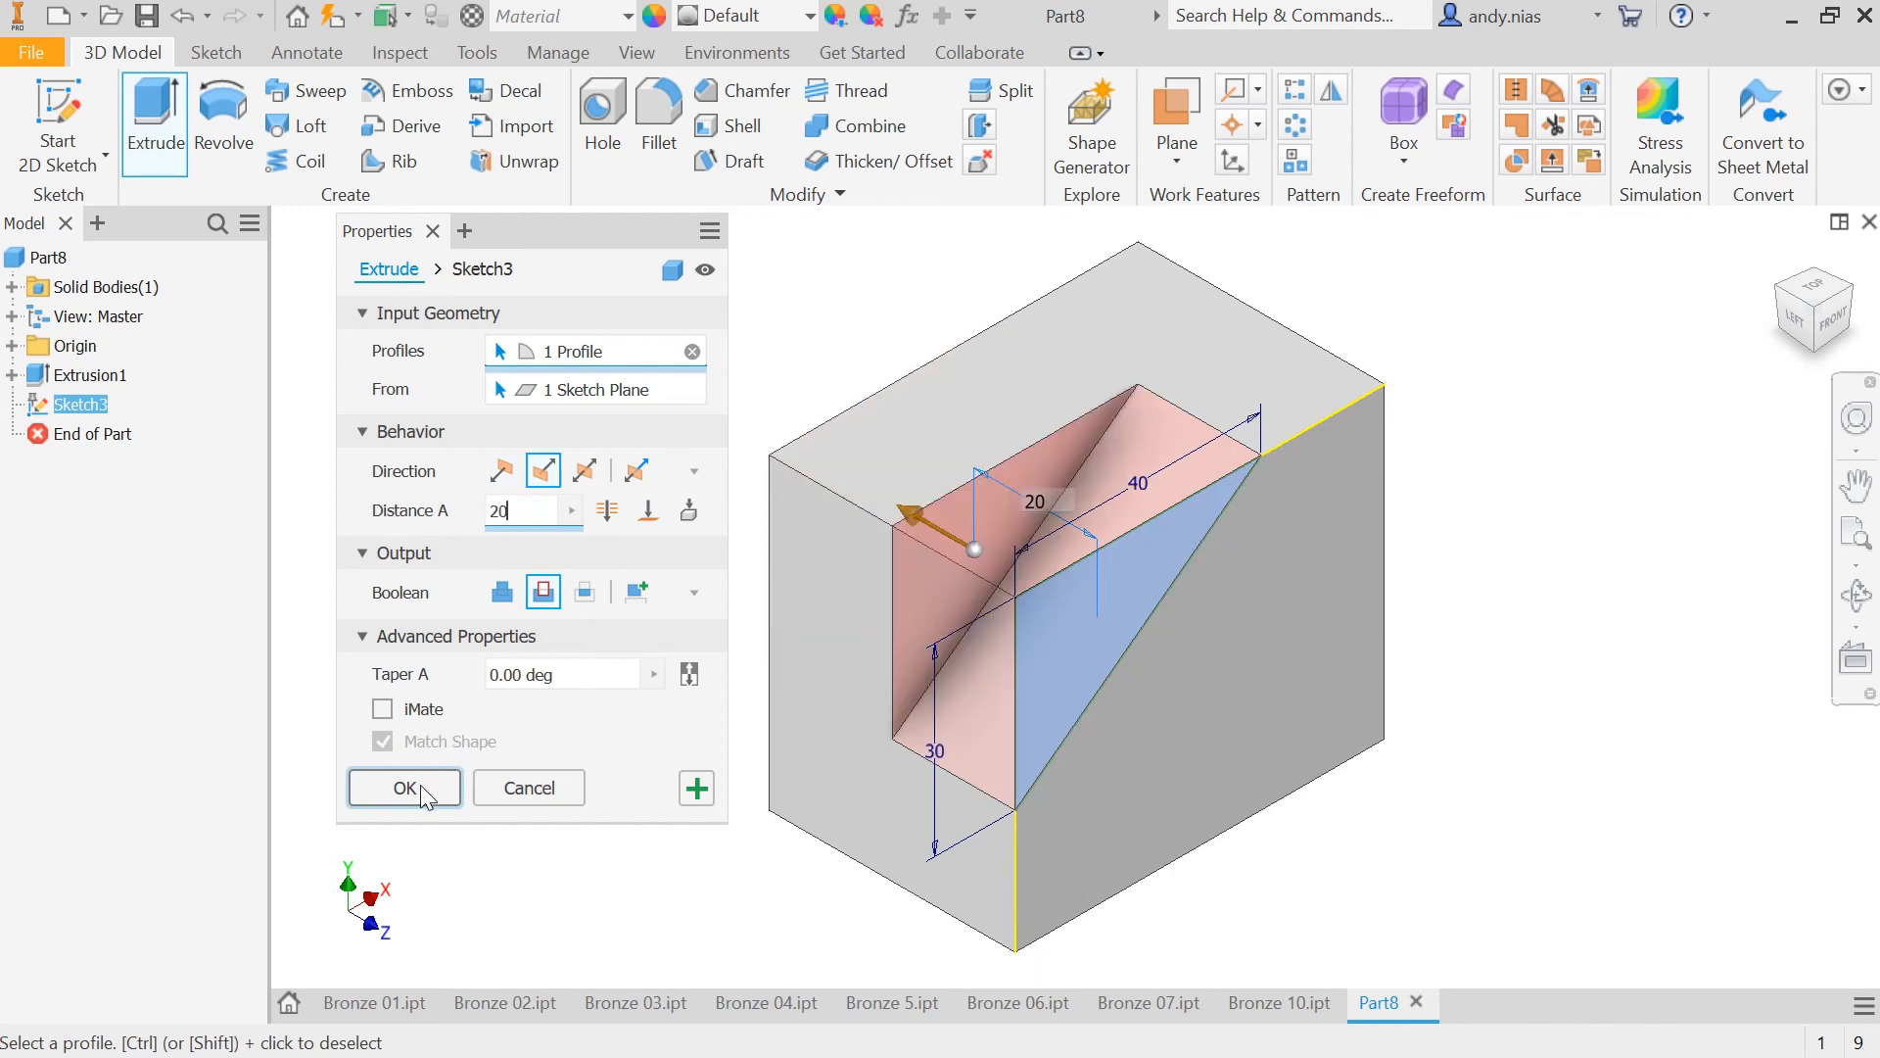
left_click(426, 788)
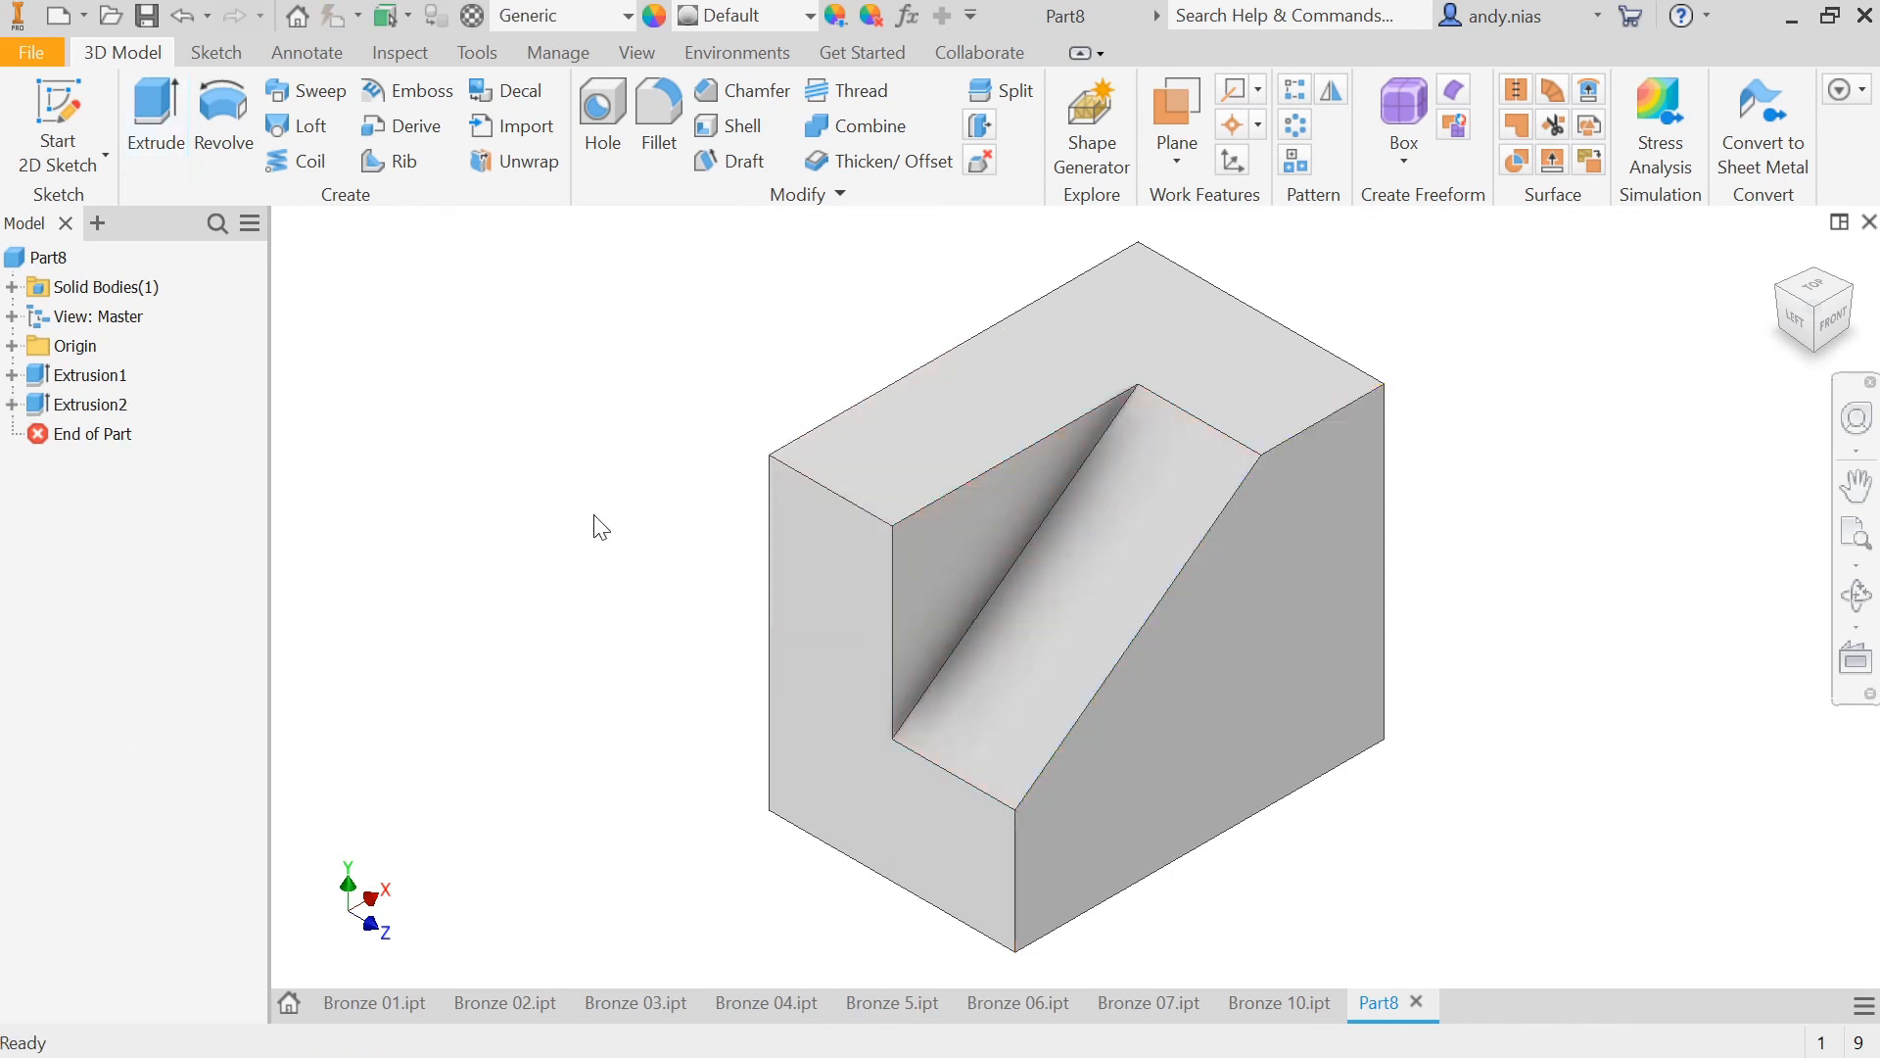